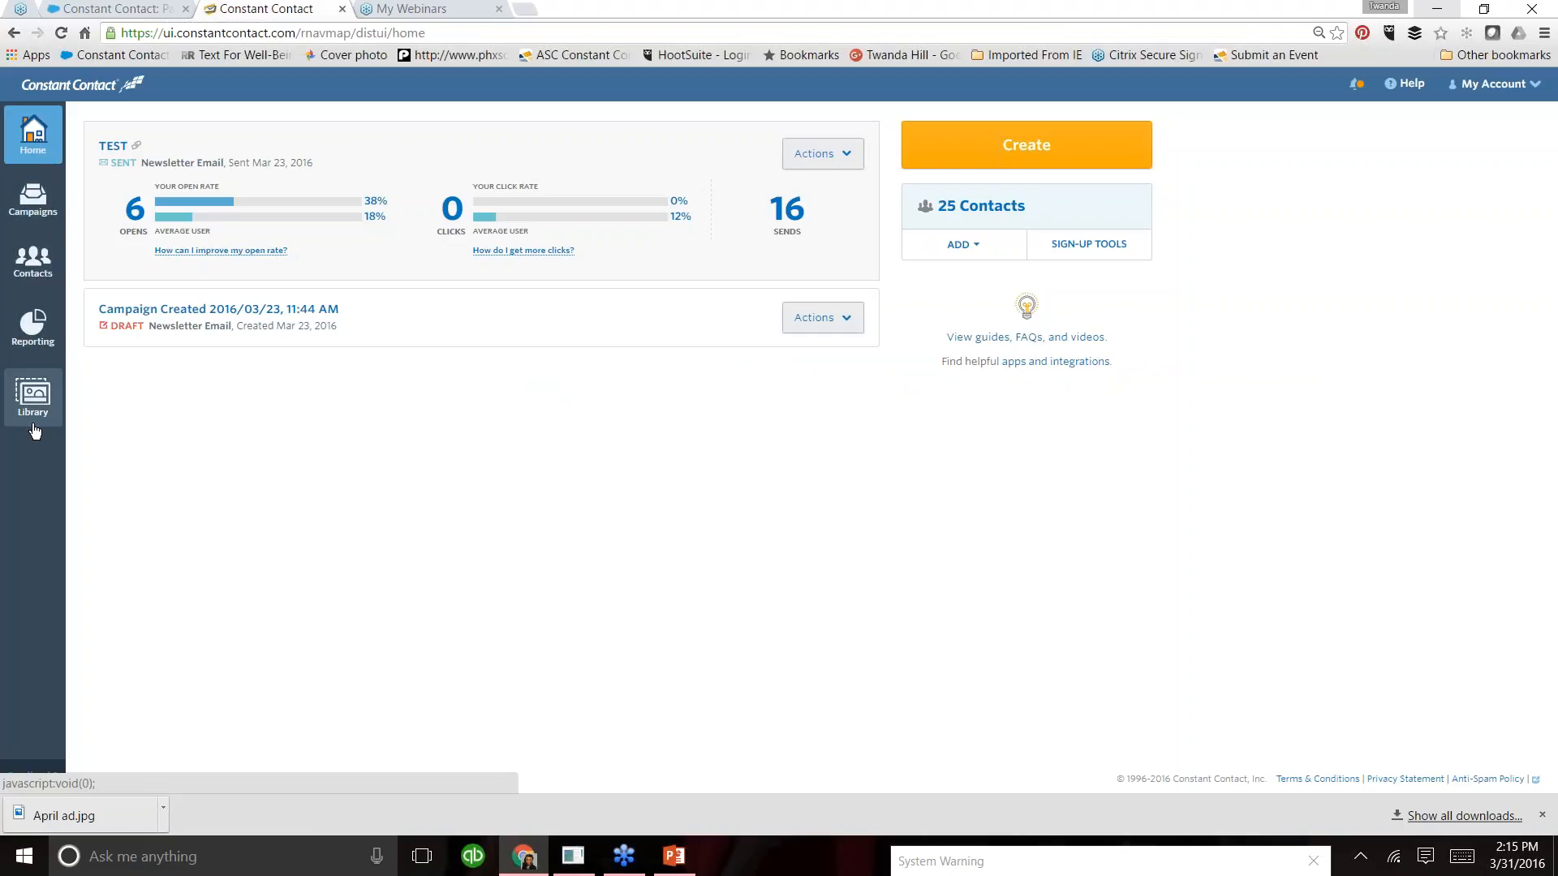
- Create a new email campaign from the Product Promotion template
{"action": "left_click", "coordinate": [1047, 155]}
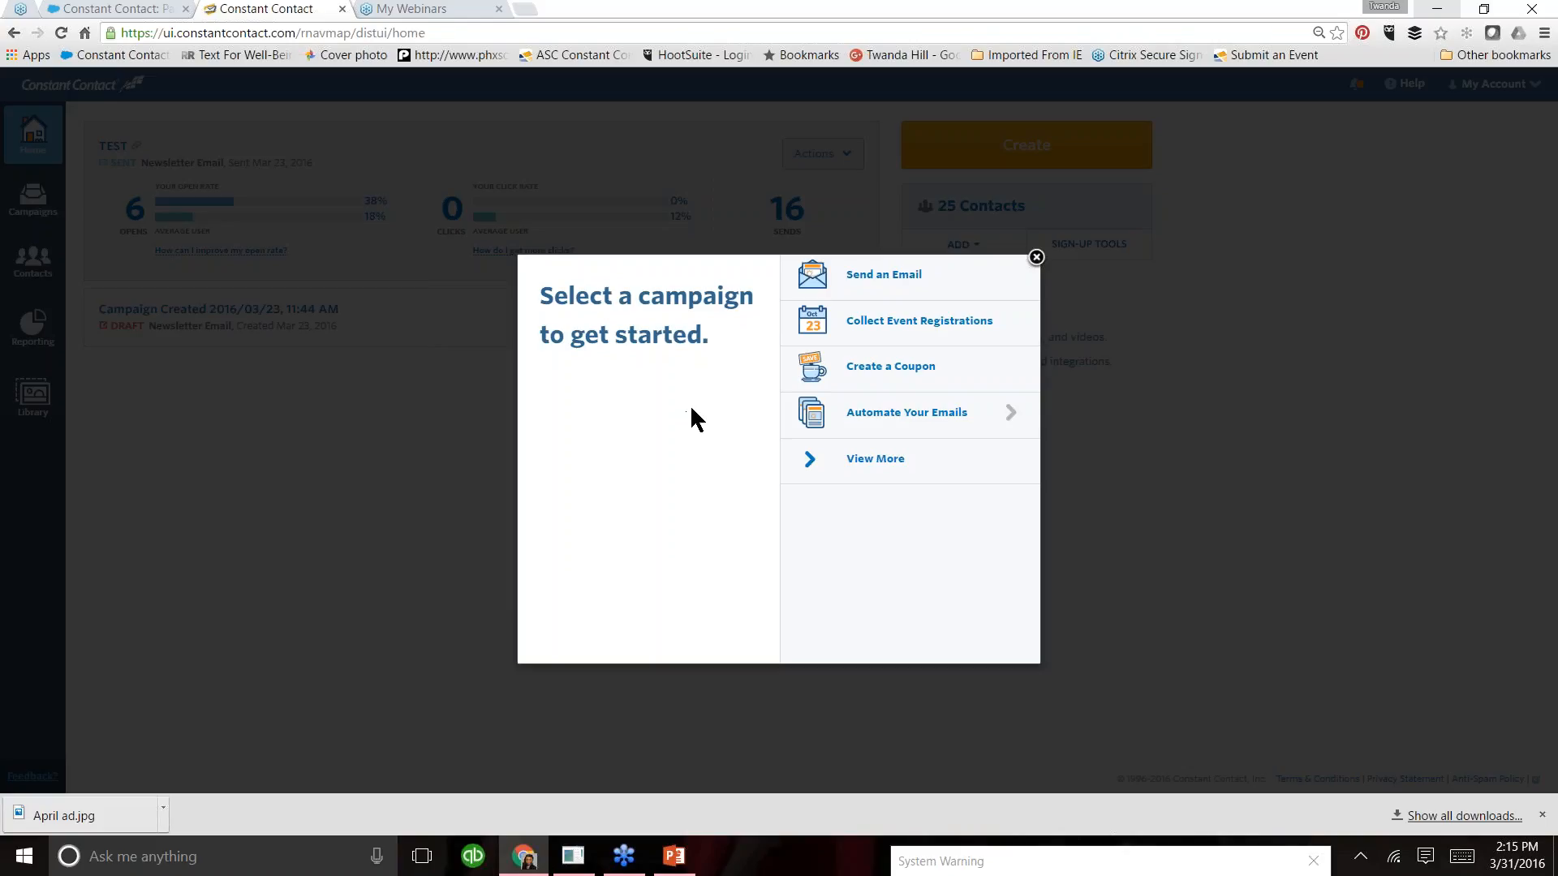
{"action": "left_click", "coordinate": [888, 290]}
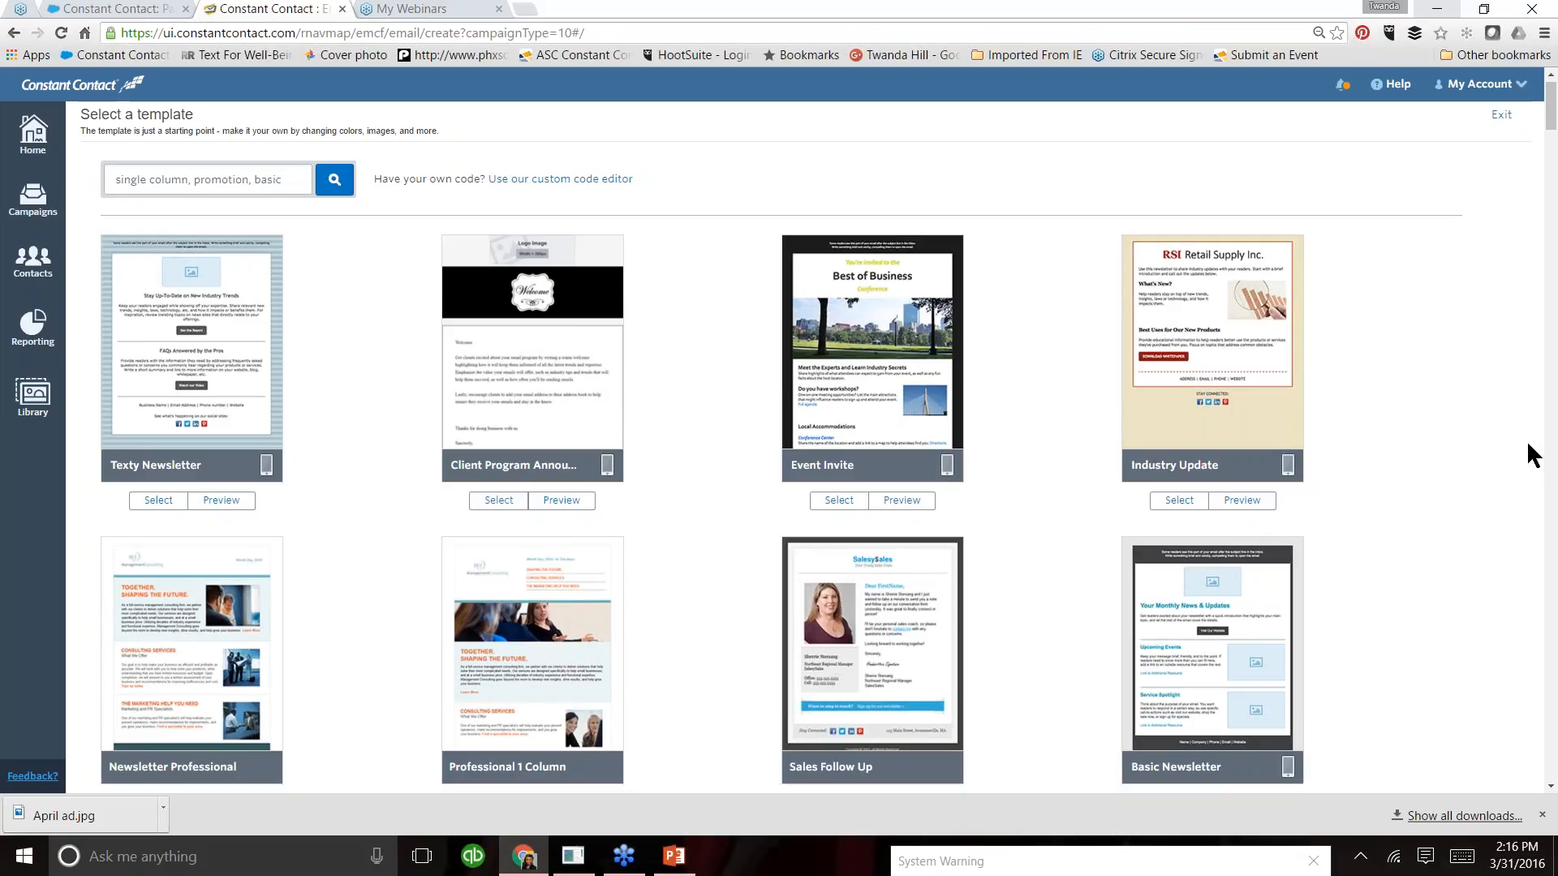
{"action": "scroll", "coordinate": [1531, 454], "scroll_direction": "down", "scroll_amount": 8}
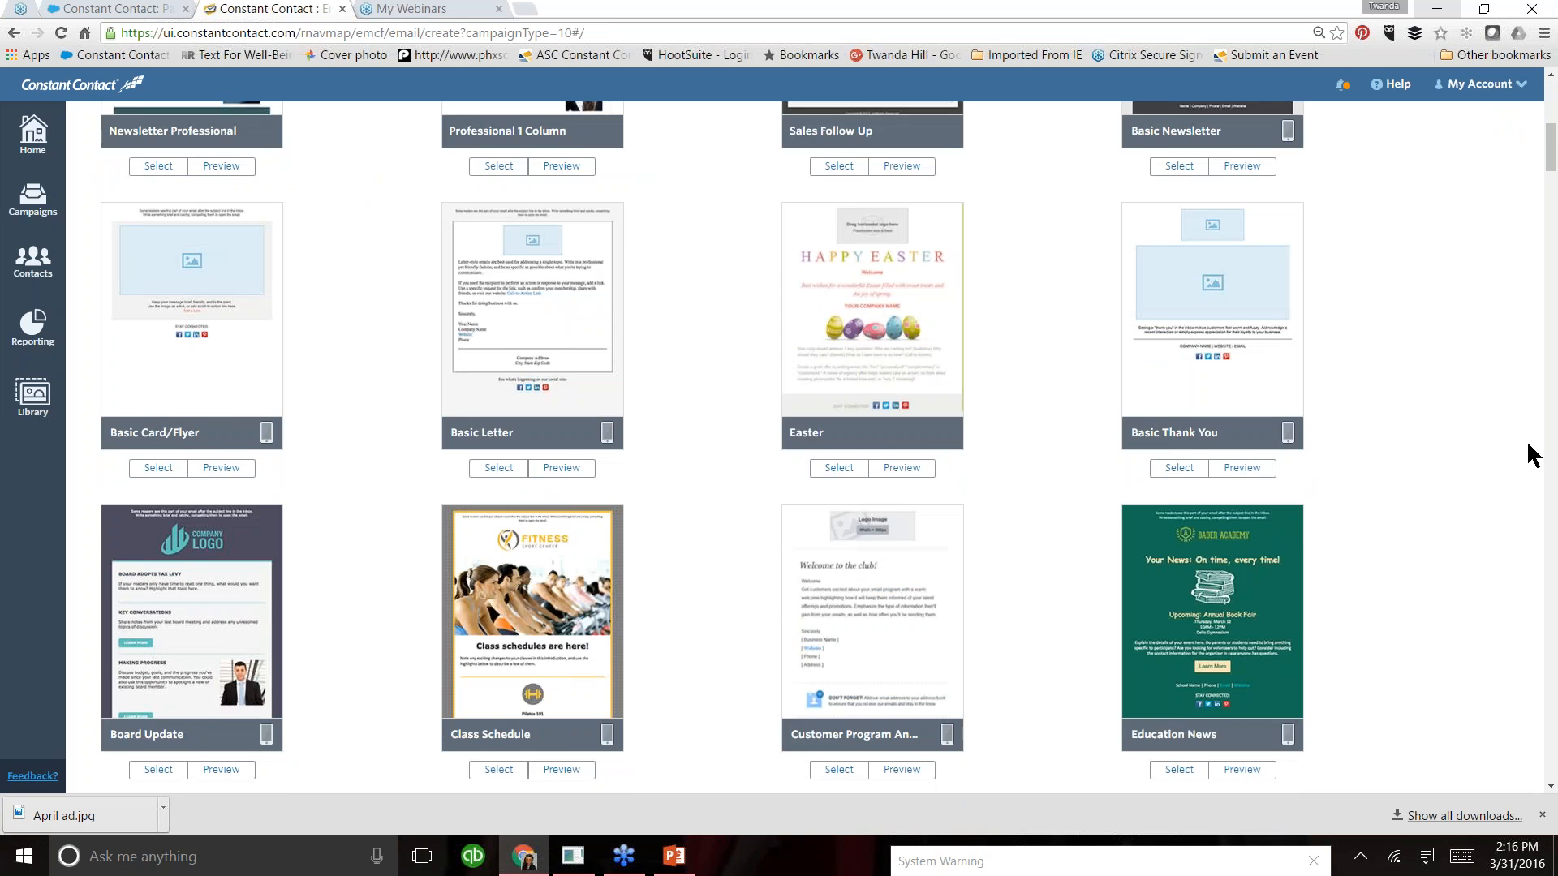
{"action": "scroll", "coordinate": [1532, 454], "scroll_direction": "down", "scroll_amount": 8}
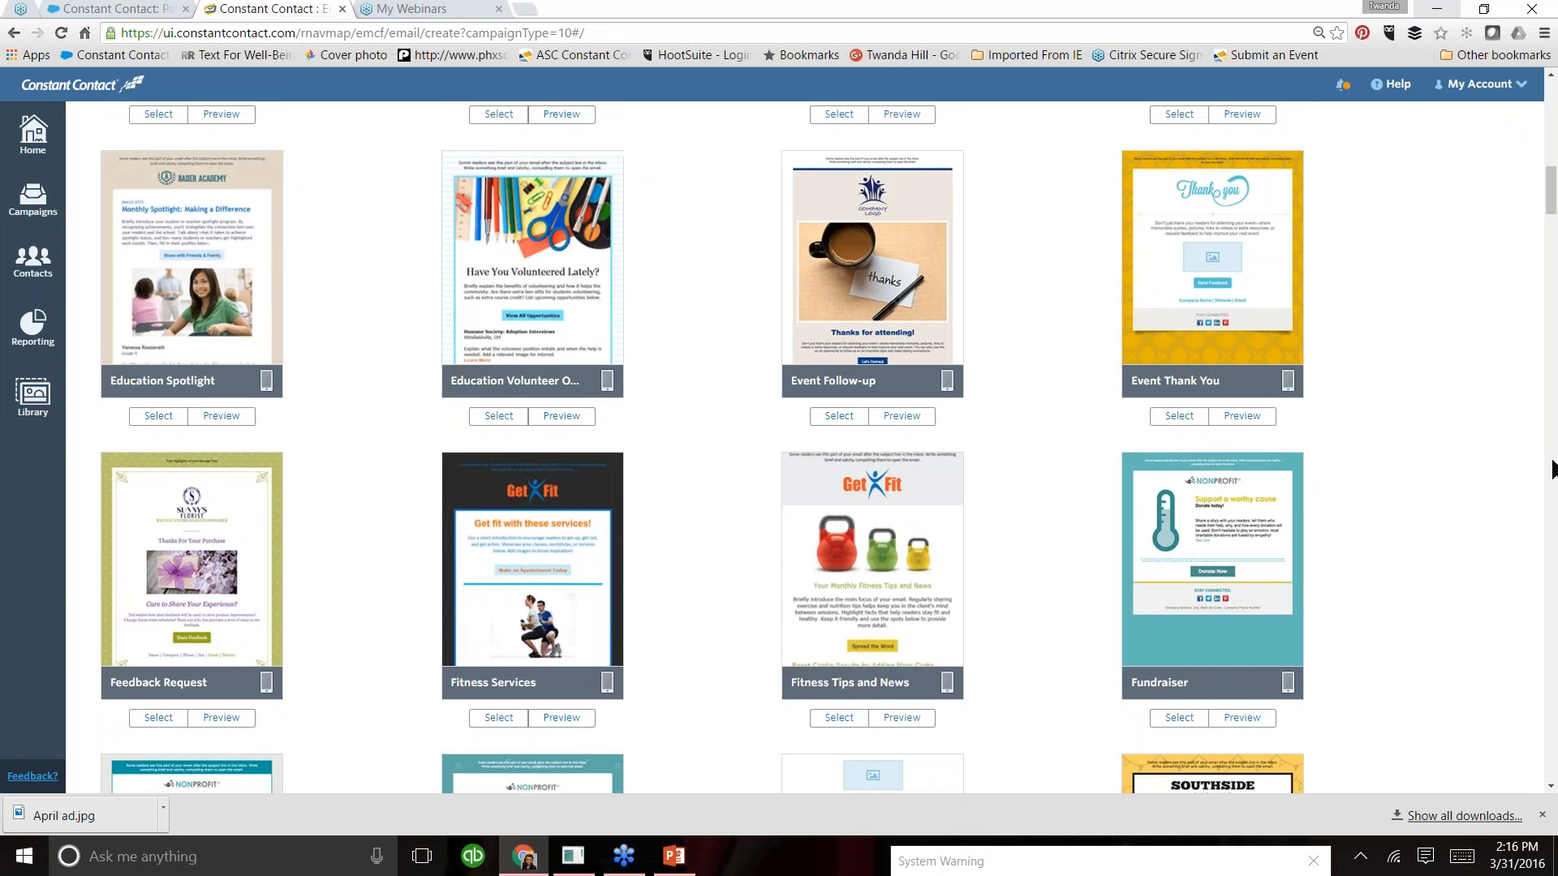
{"action": "scroll", "coordinate": [1552, 469], "scroll_direction": "down", "scroll_amount": 8}
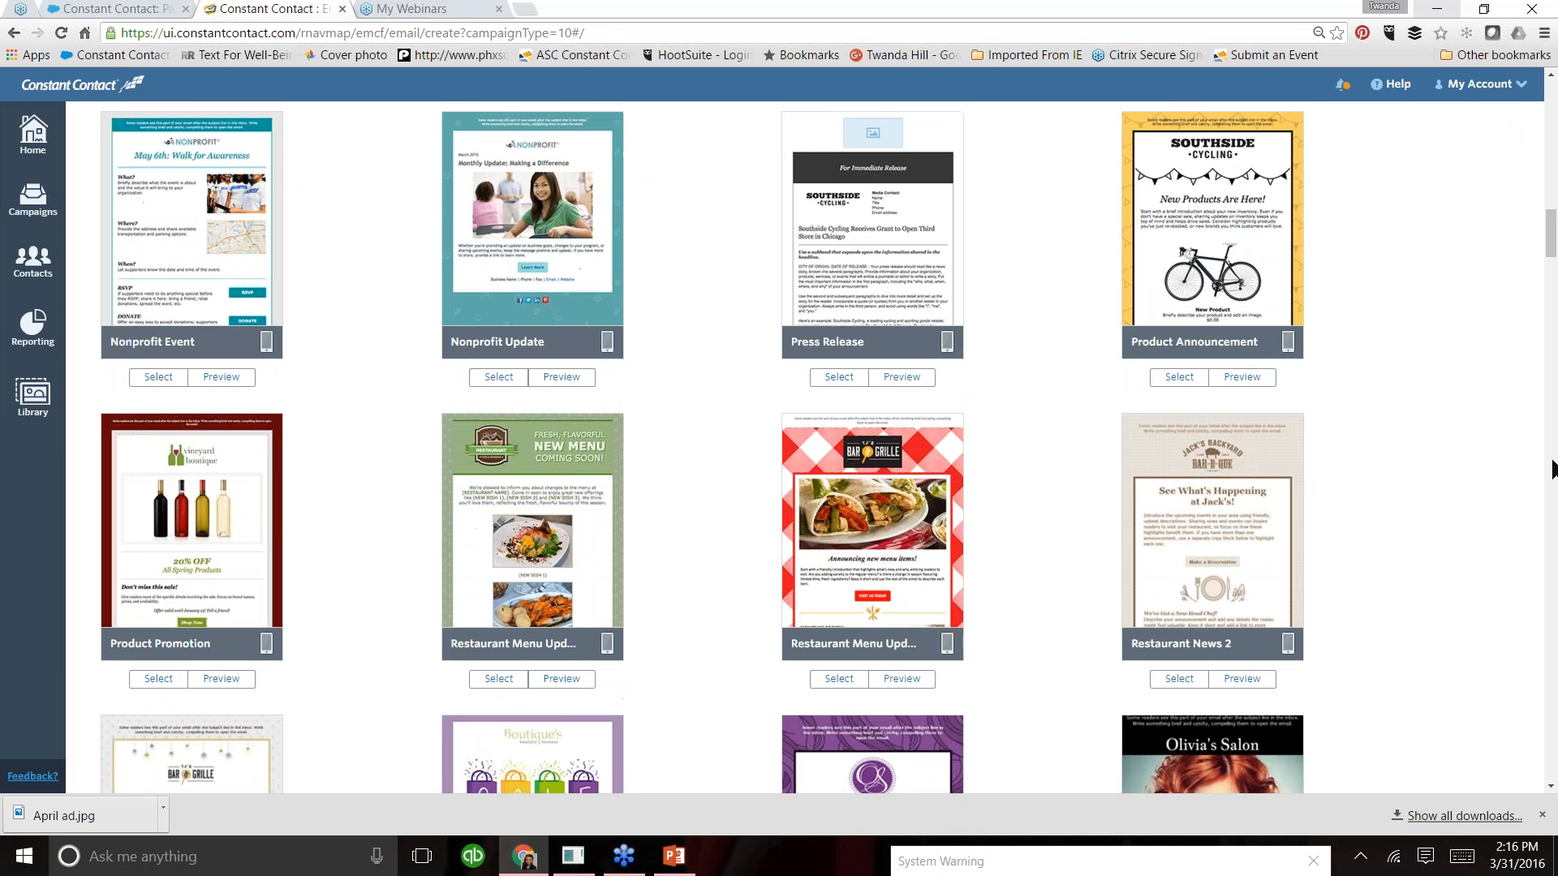
{"action": "left_click", "coordinate": [156, 680]}
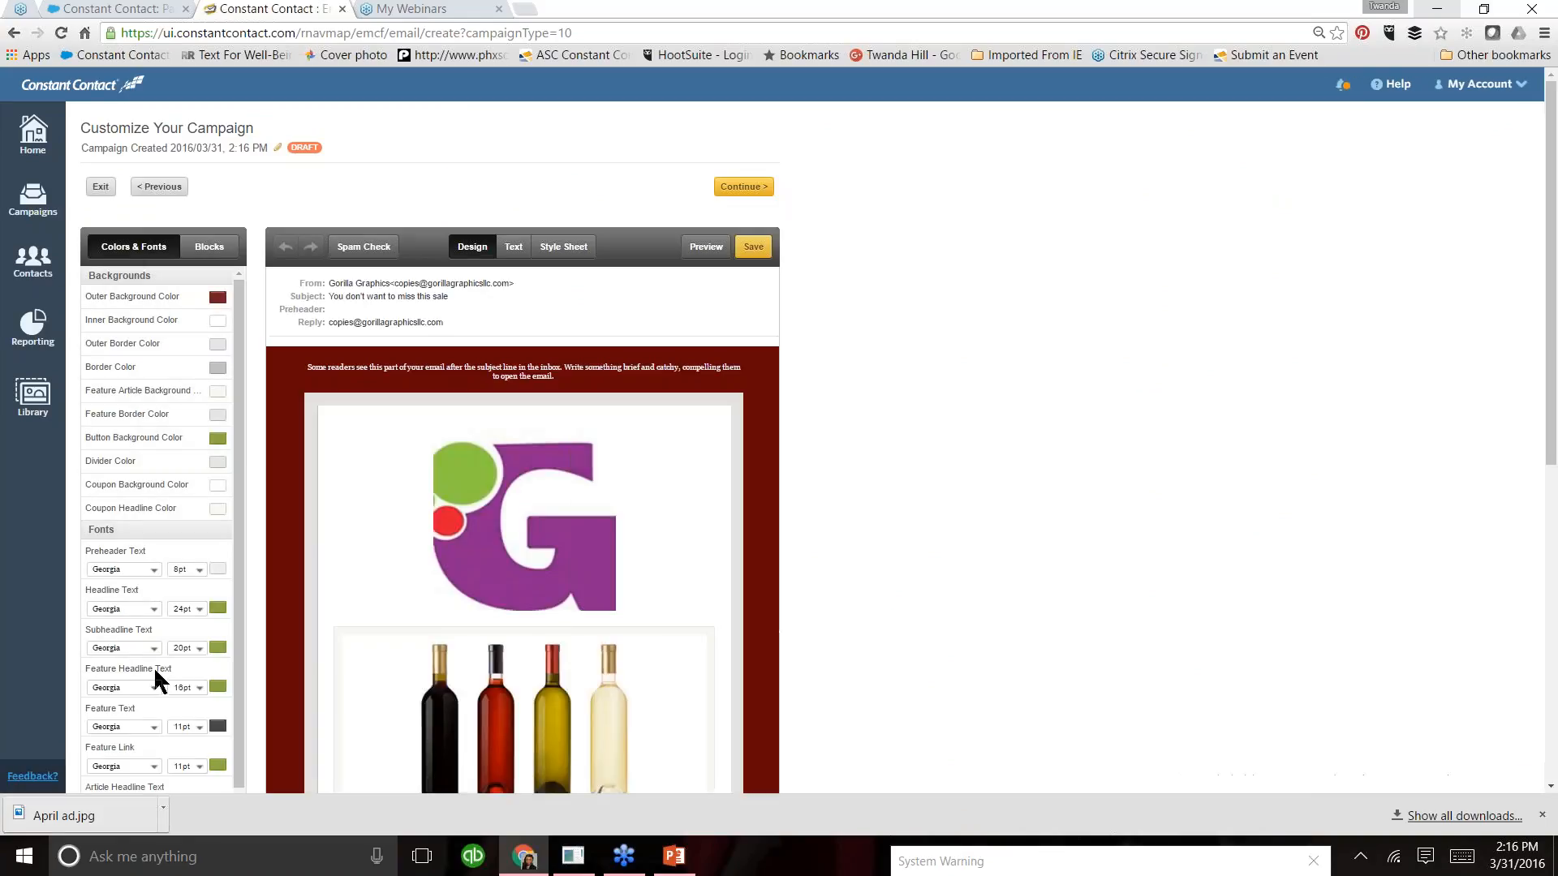
- Rename the campaign as "March 31 GG Test Template"
{"action": "left_click", "coordinate": [276, 154]}
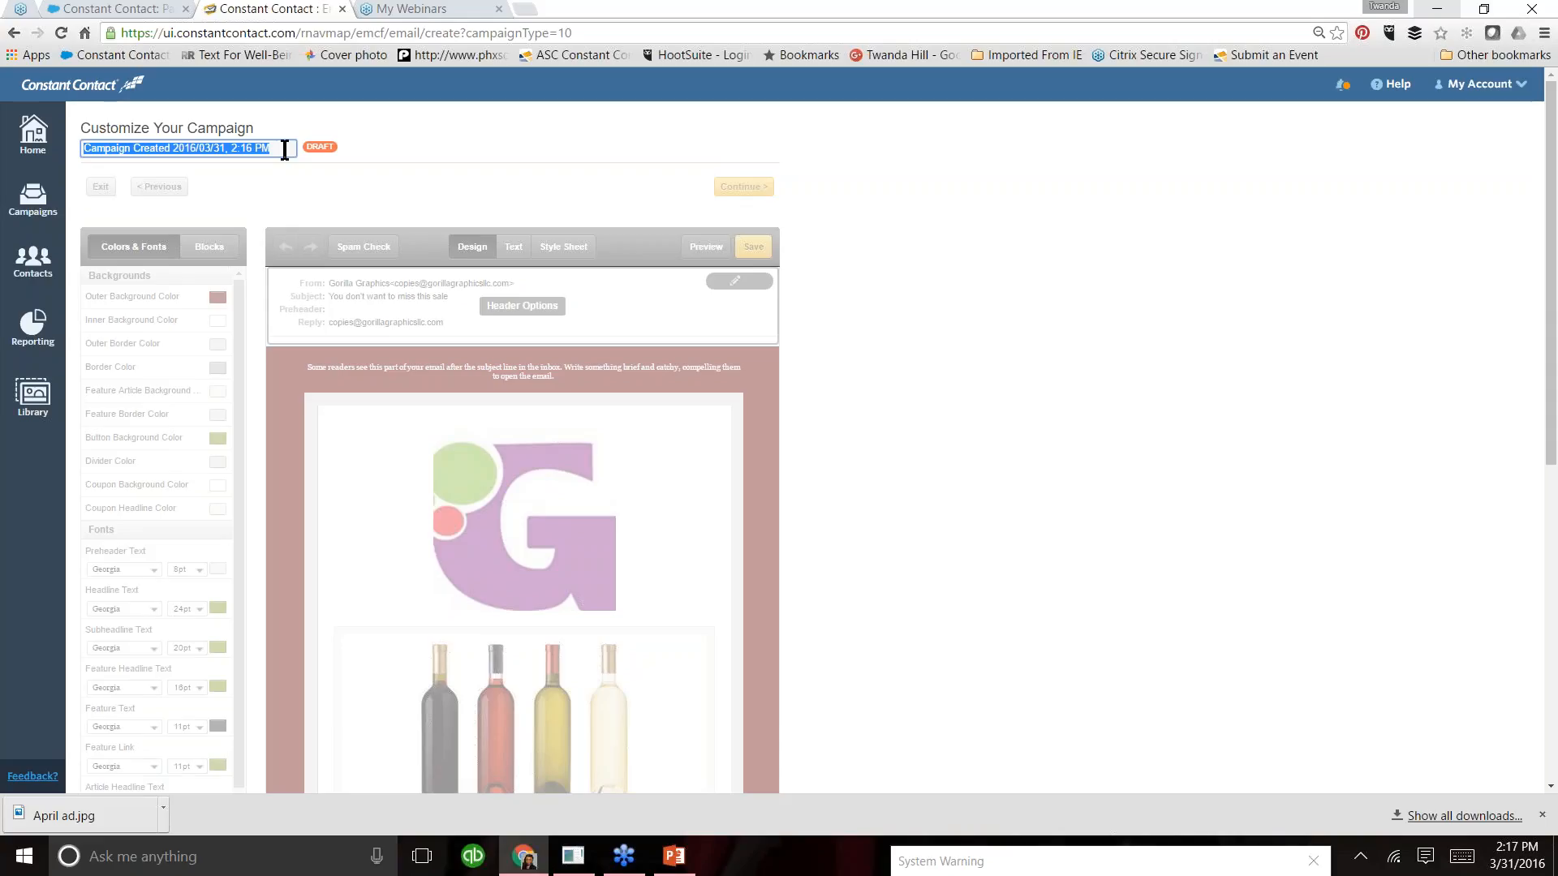
{"action": "type", "text": "March 31"}
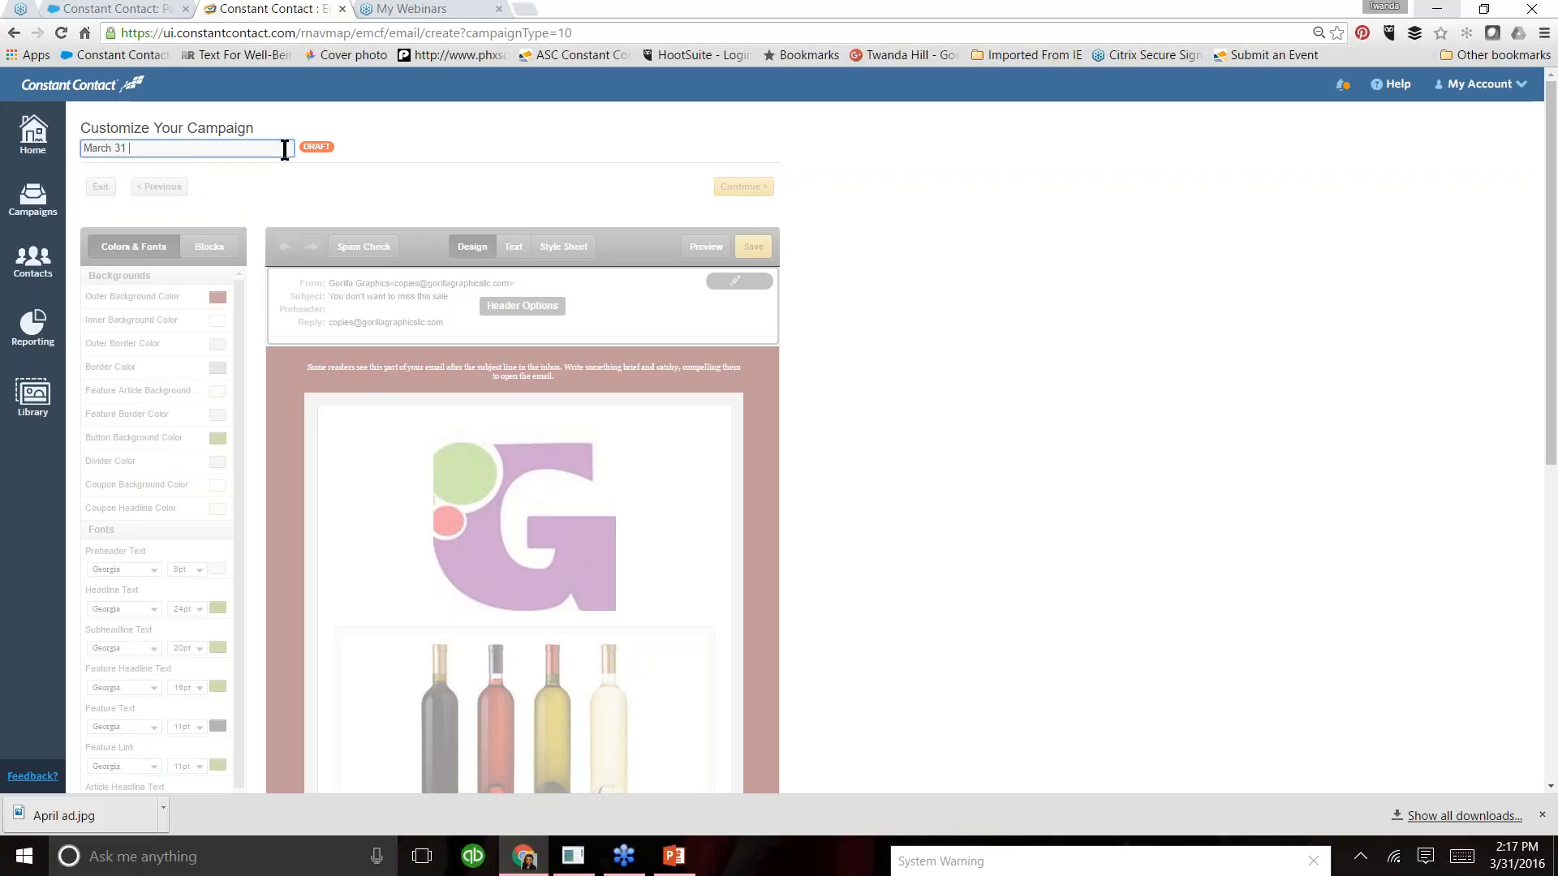
{"action": "type", "text": " GG"}
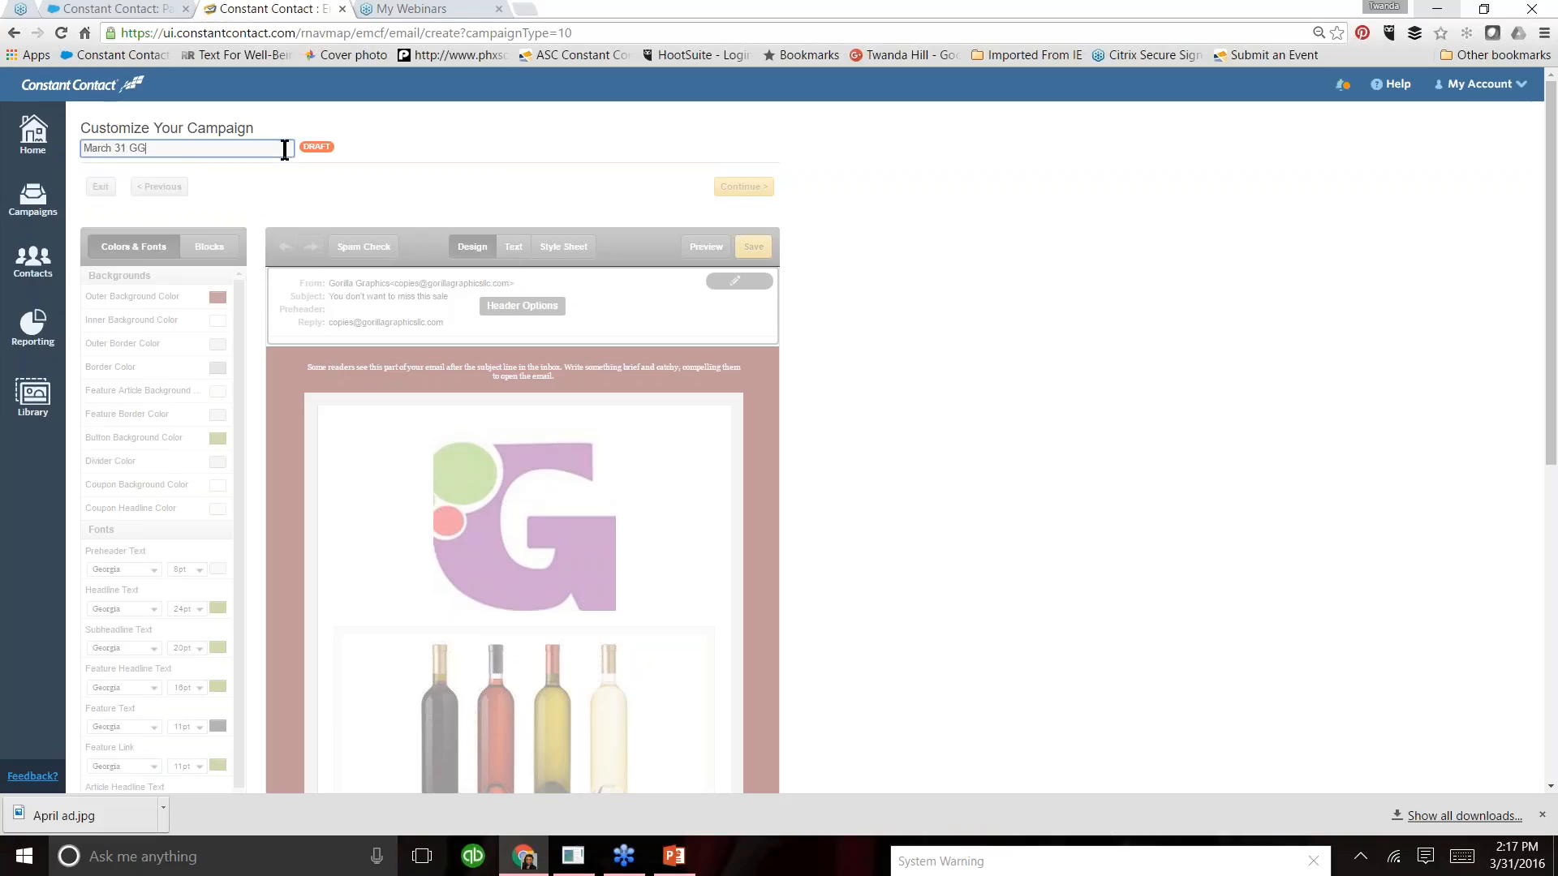
{"action": "type", "text": " Test "}
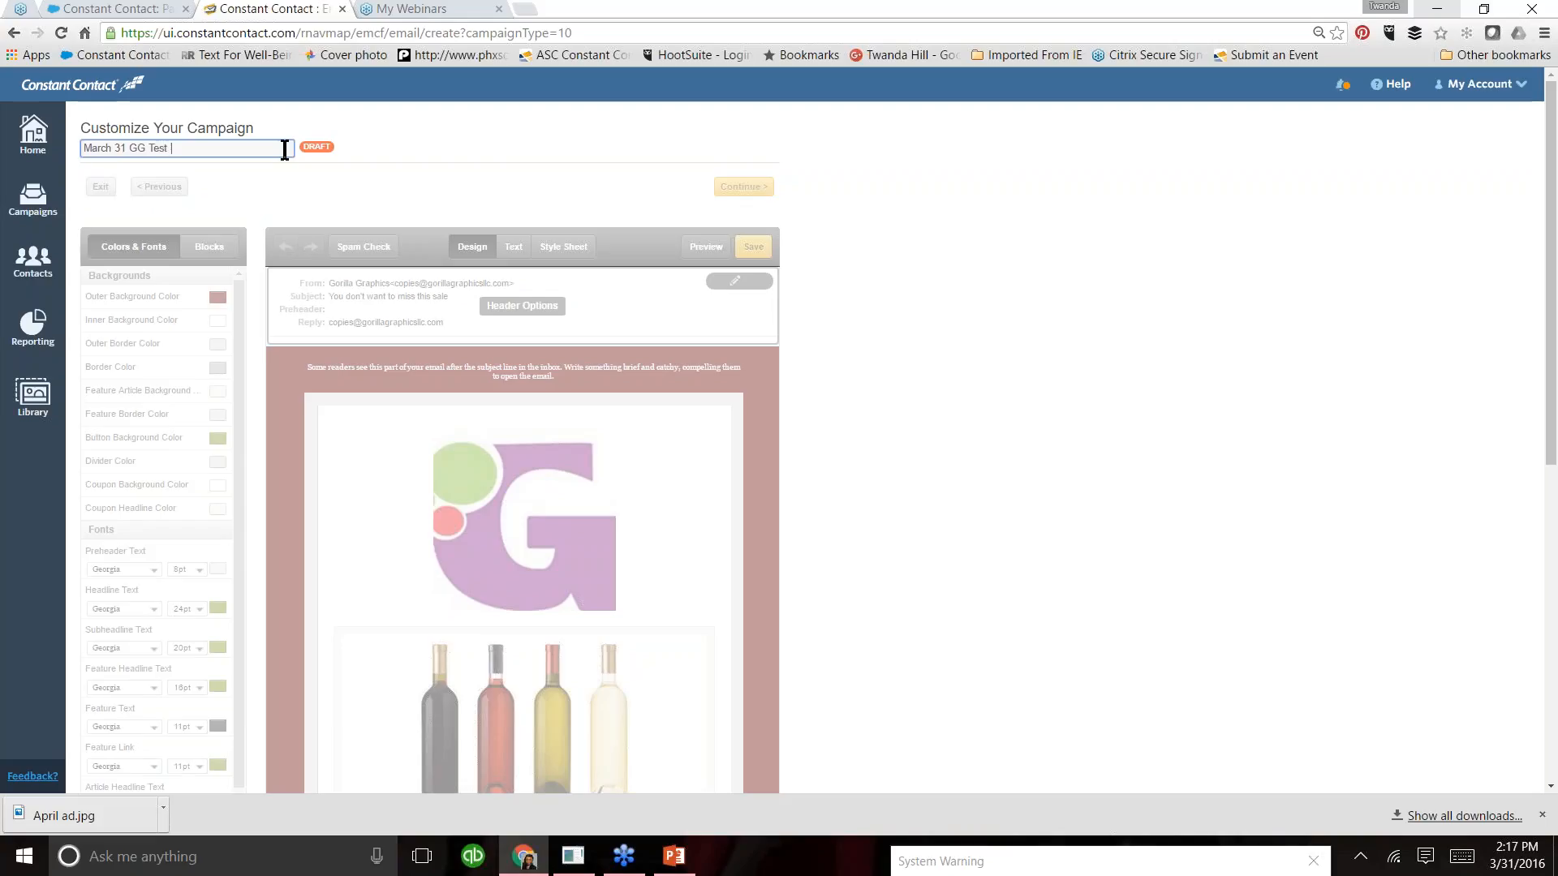
{"action": "type", "text": "Template"}
{"action": "left_click", "coordinate": [409, 167]}
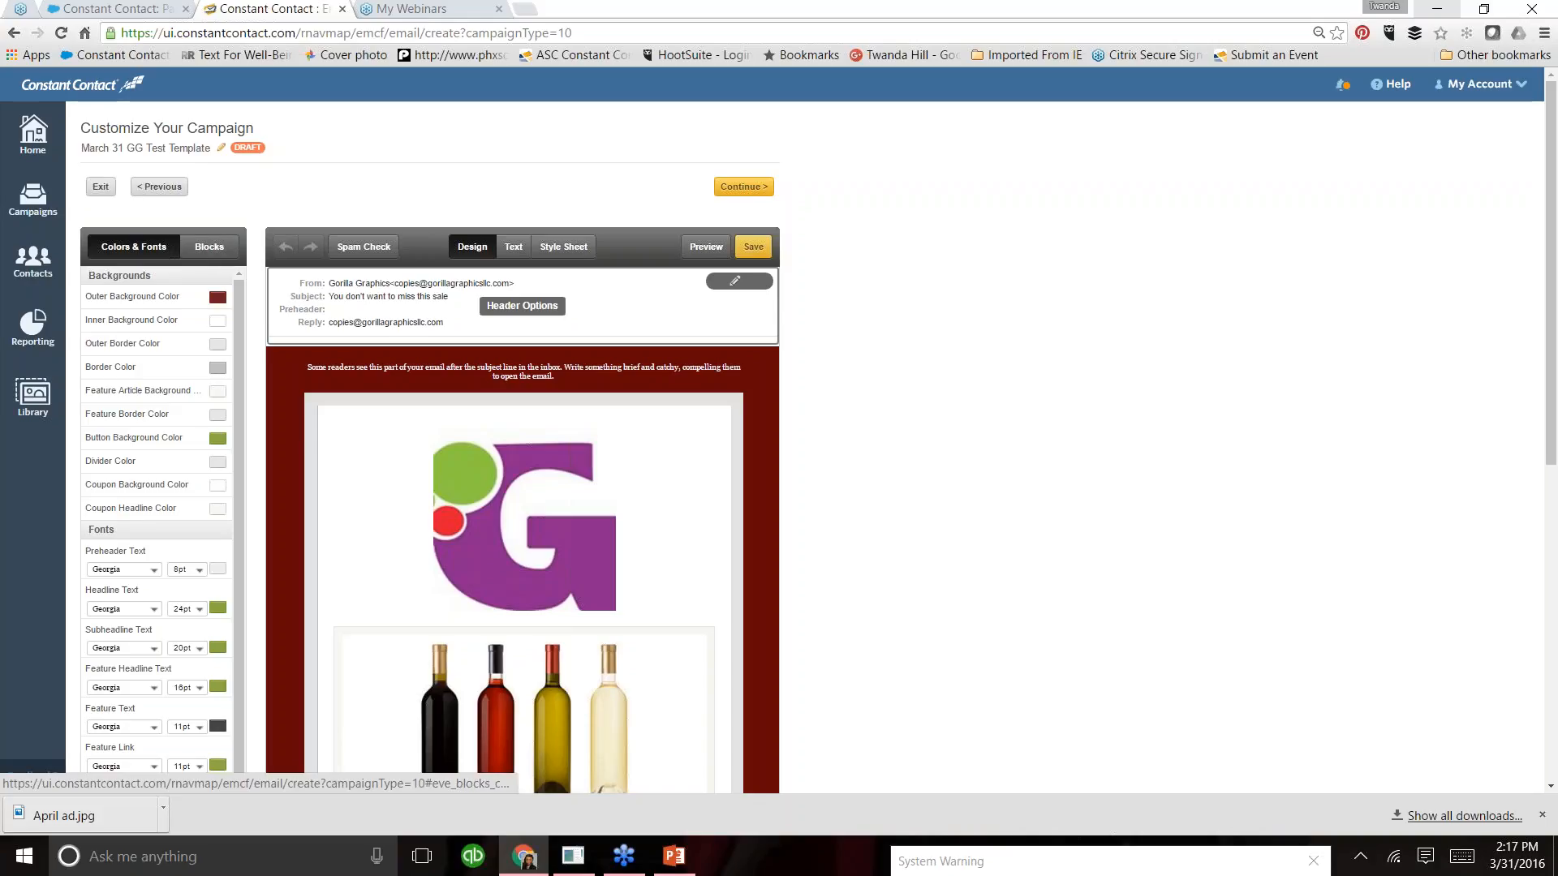
{"action": "left_click", "coordinate": [200, 250]}
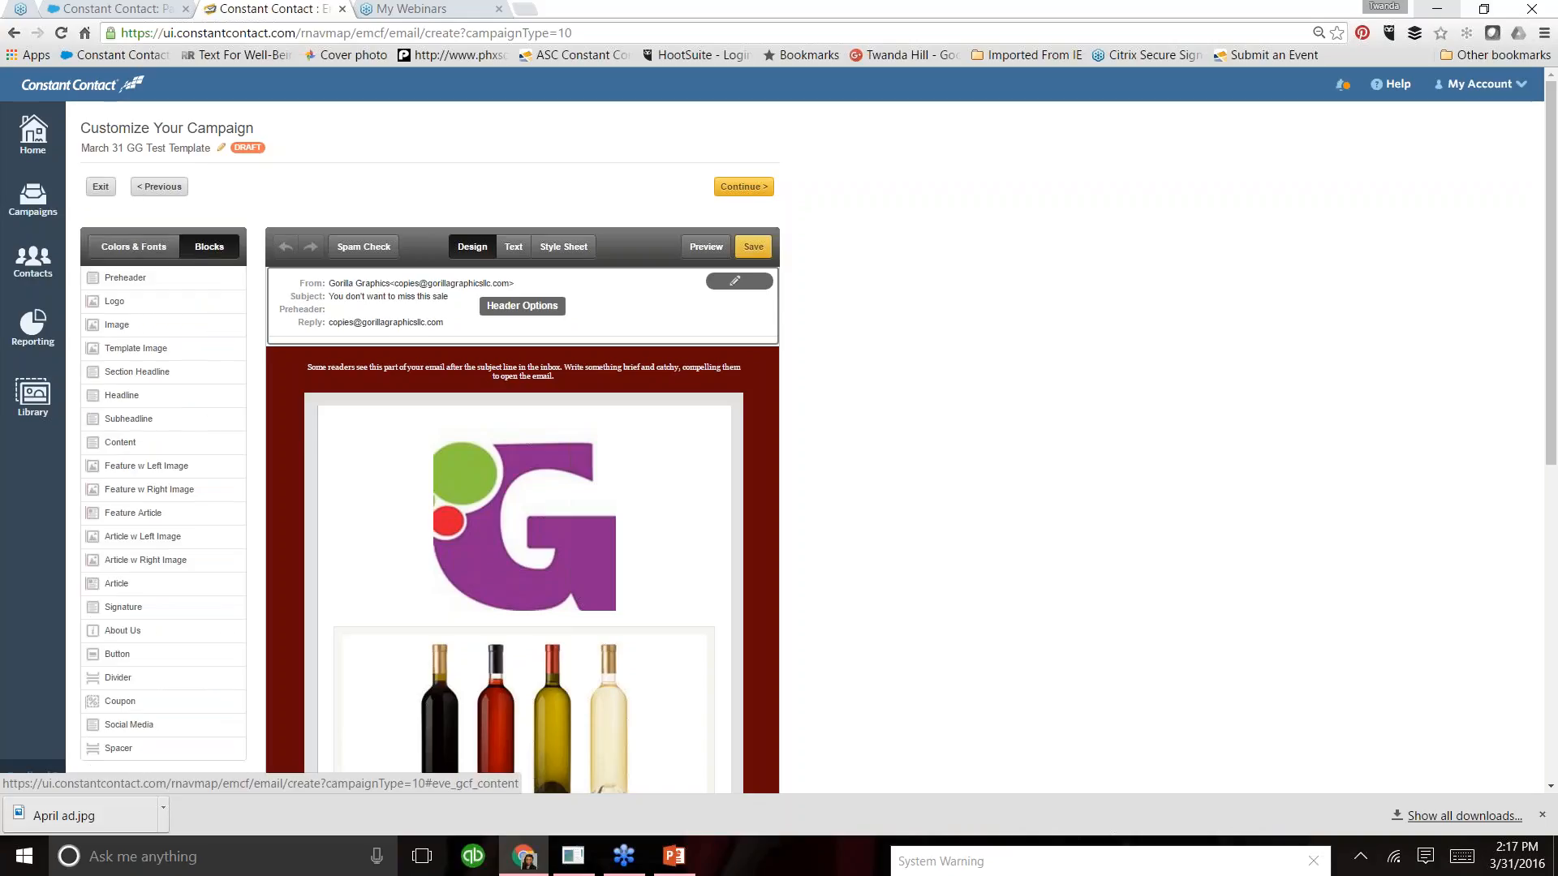
{"action": "left_click", "coordinate": [132, 248]}
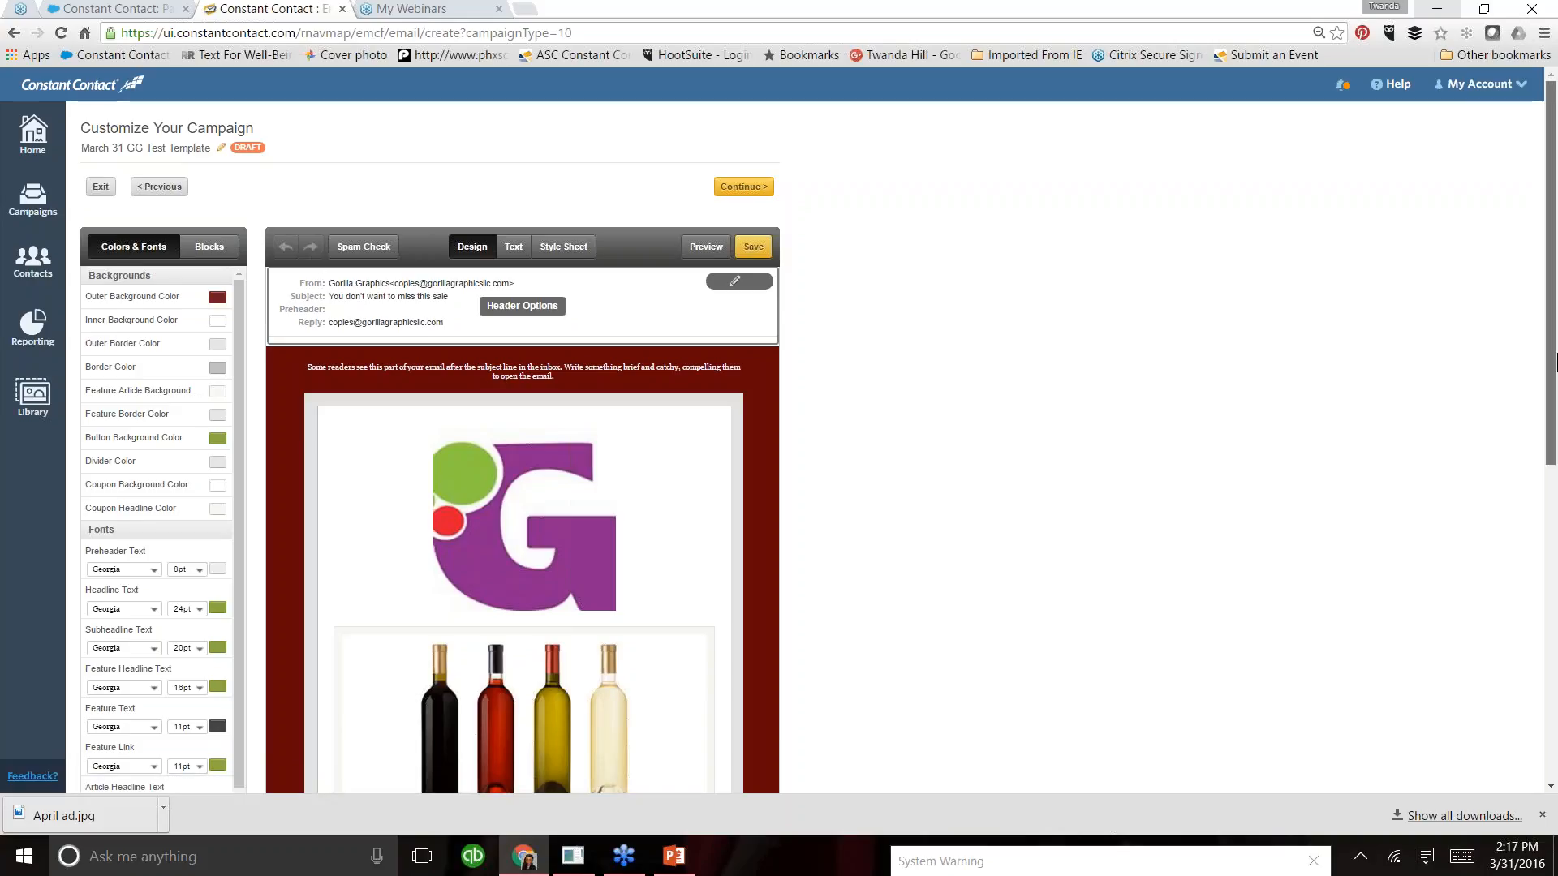
- Set the email's outer background color to the custom purple RGB 140, 65, 131
{"action": "scroll", "coordinate": [826, 272], "scroll_direction": "down", "scroll_amount": 1}
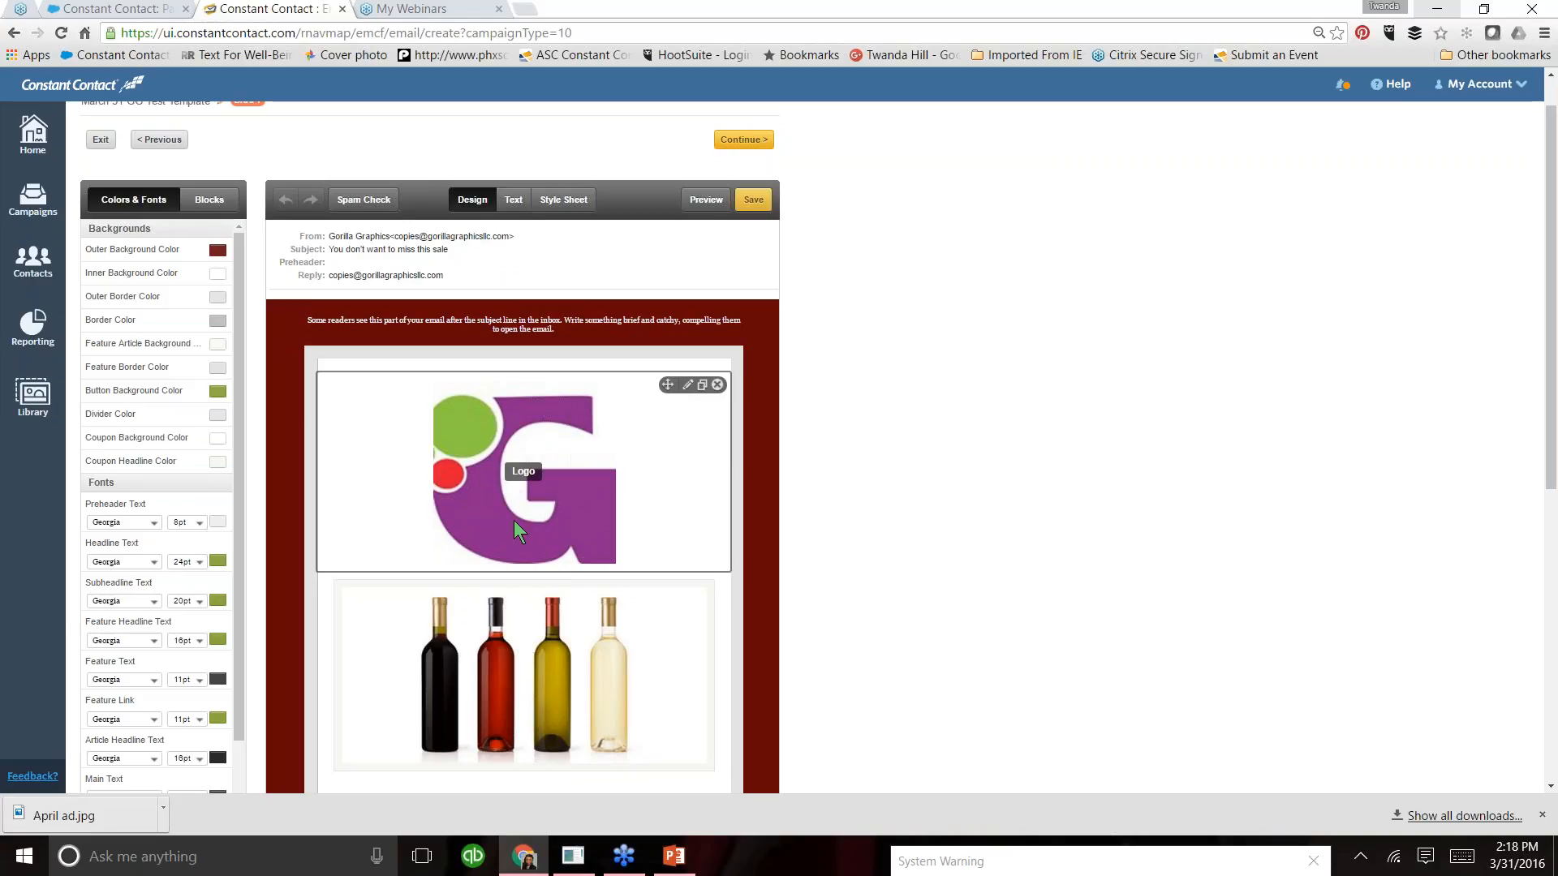
{"action": "left_click", "coordinate": [219, 253]}
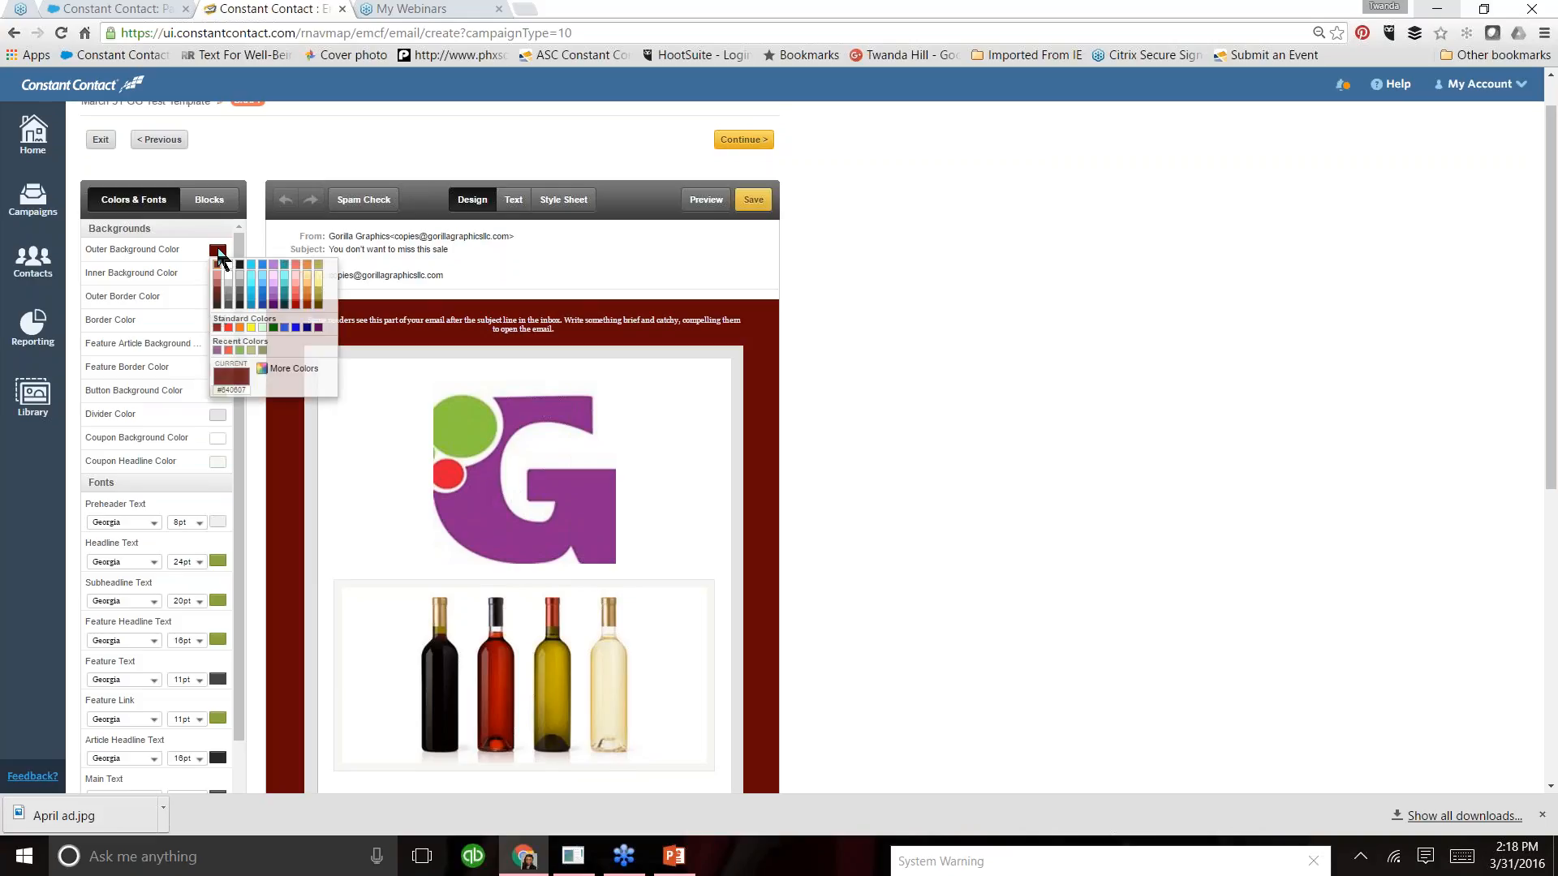
{"action": "left_click", "coordinate": [302, 371]}
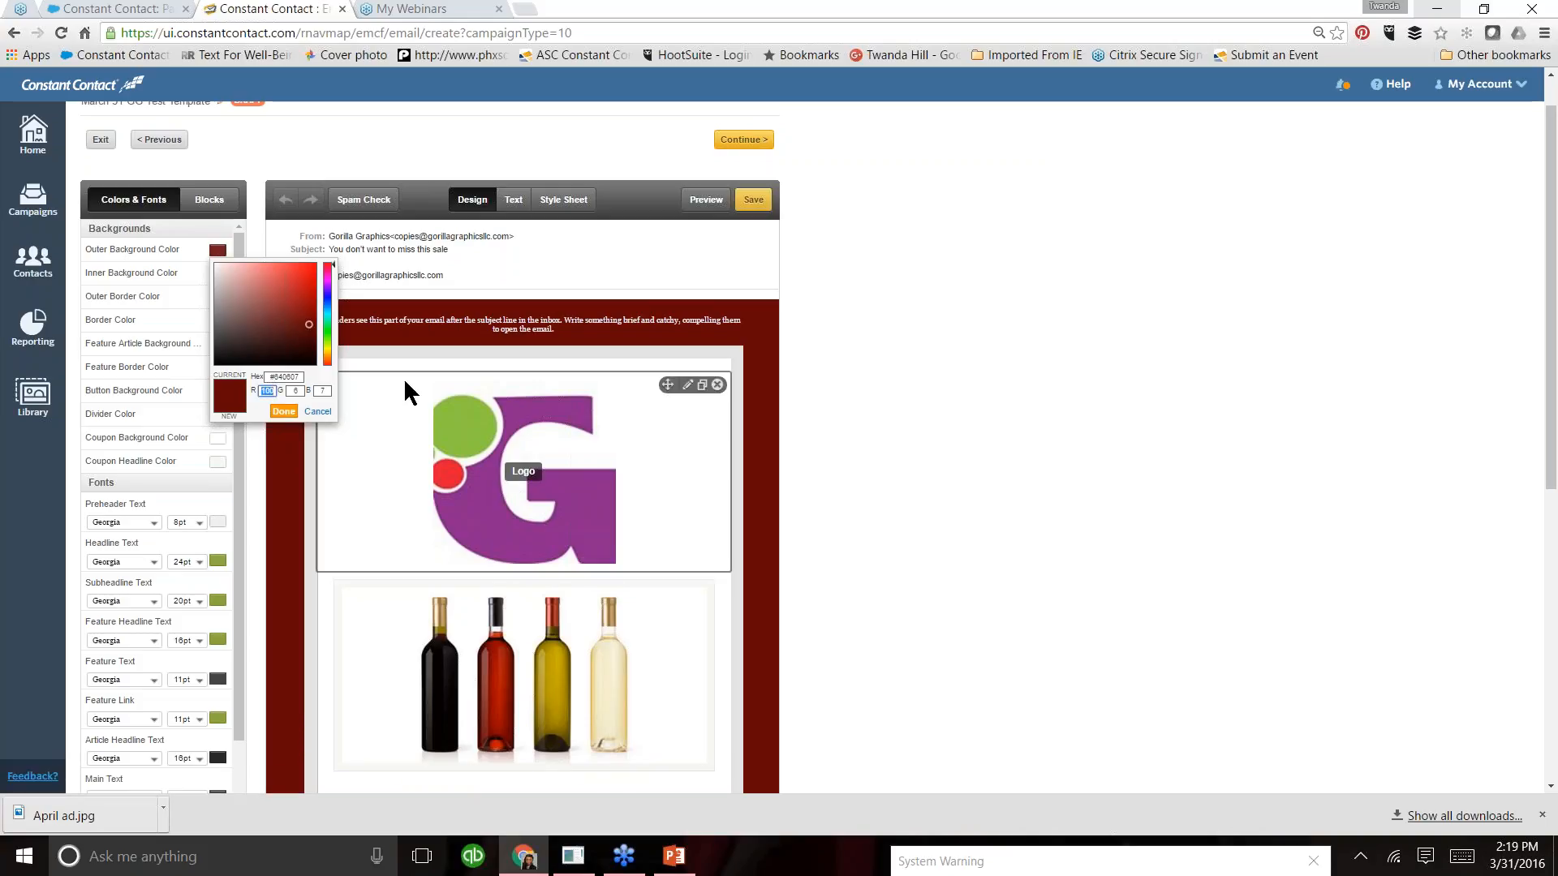
{"action": "type", "text": "0"}
{"action": "key", "text": "Tab"}
{"action": "type", "text": "65"}
{"action": "key", "text": "Tab"}
{"action": "type", "text": "131"}
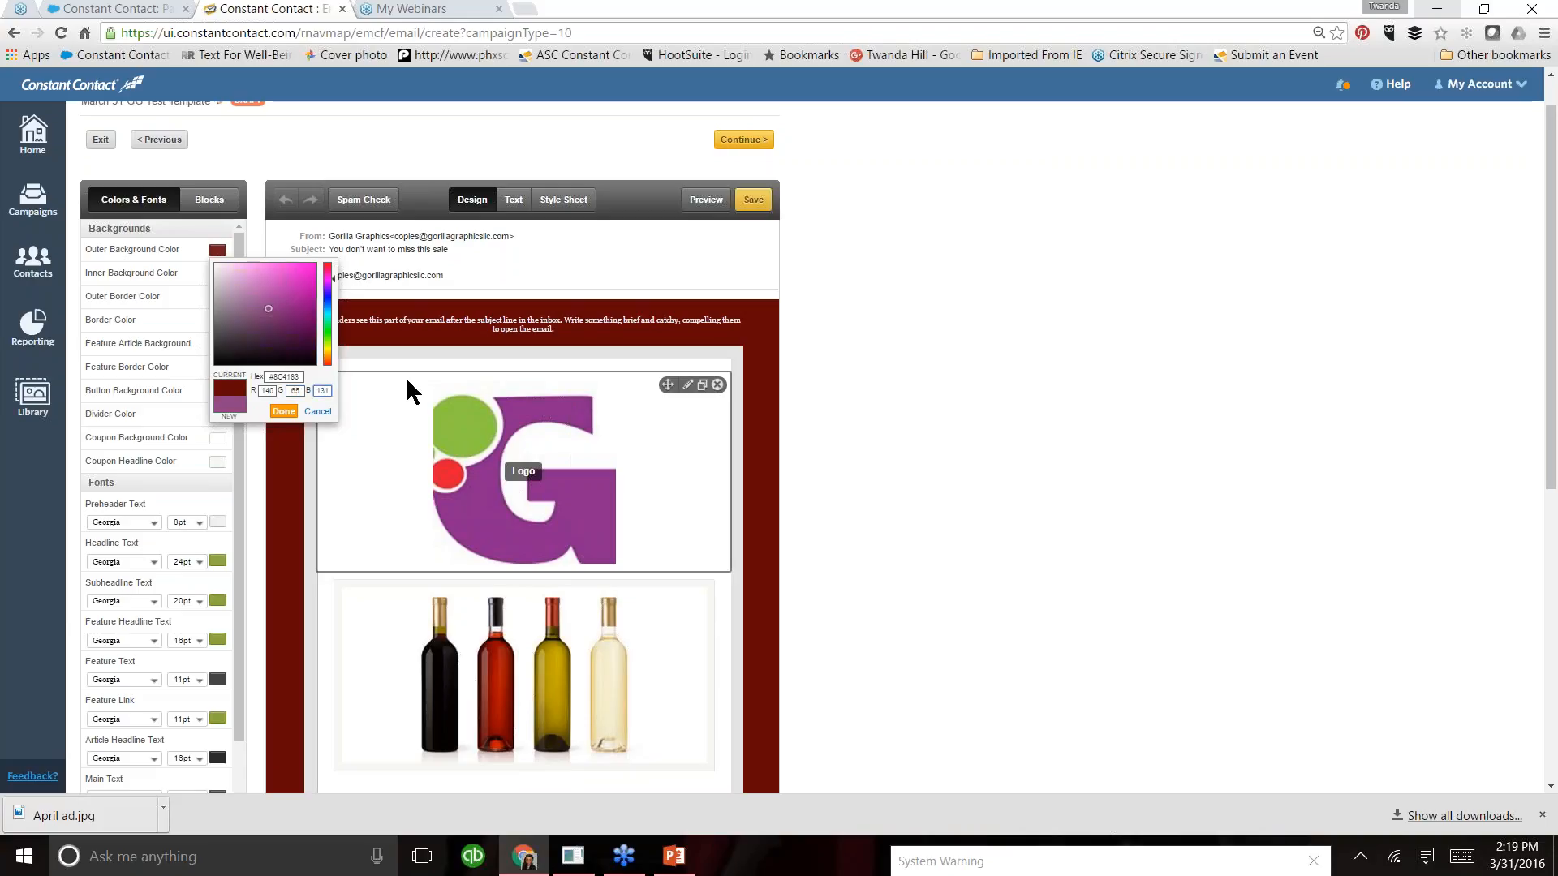
{"action": "left_click", "coordinate": [284, 412]}
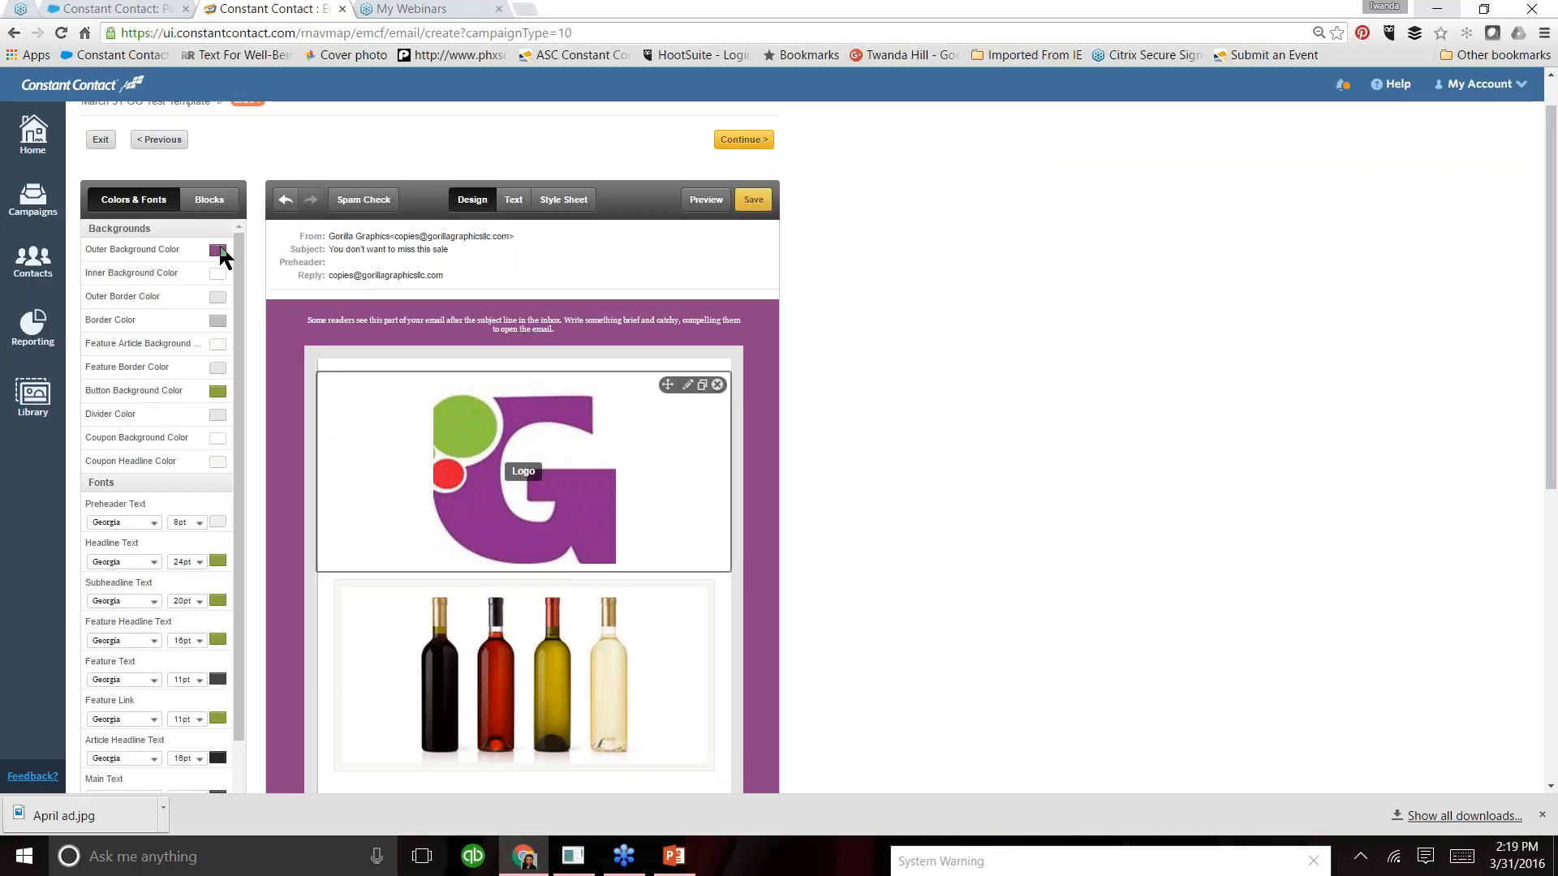
- Set the outer border color to the custom green RGB 124, 197, 75 and the border color to the recently used orange-red
{"action": "left_click", "coordinate": [218, 298]}
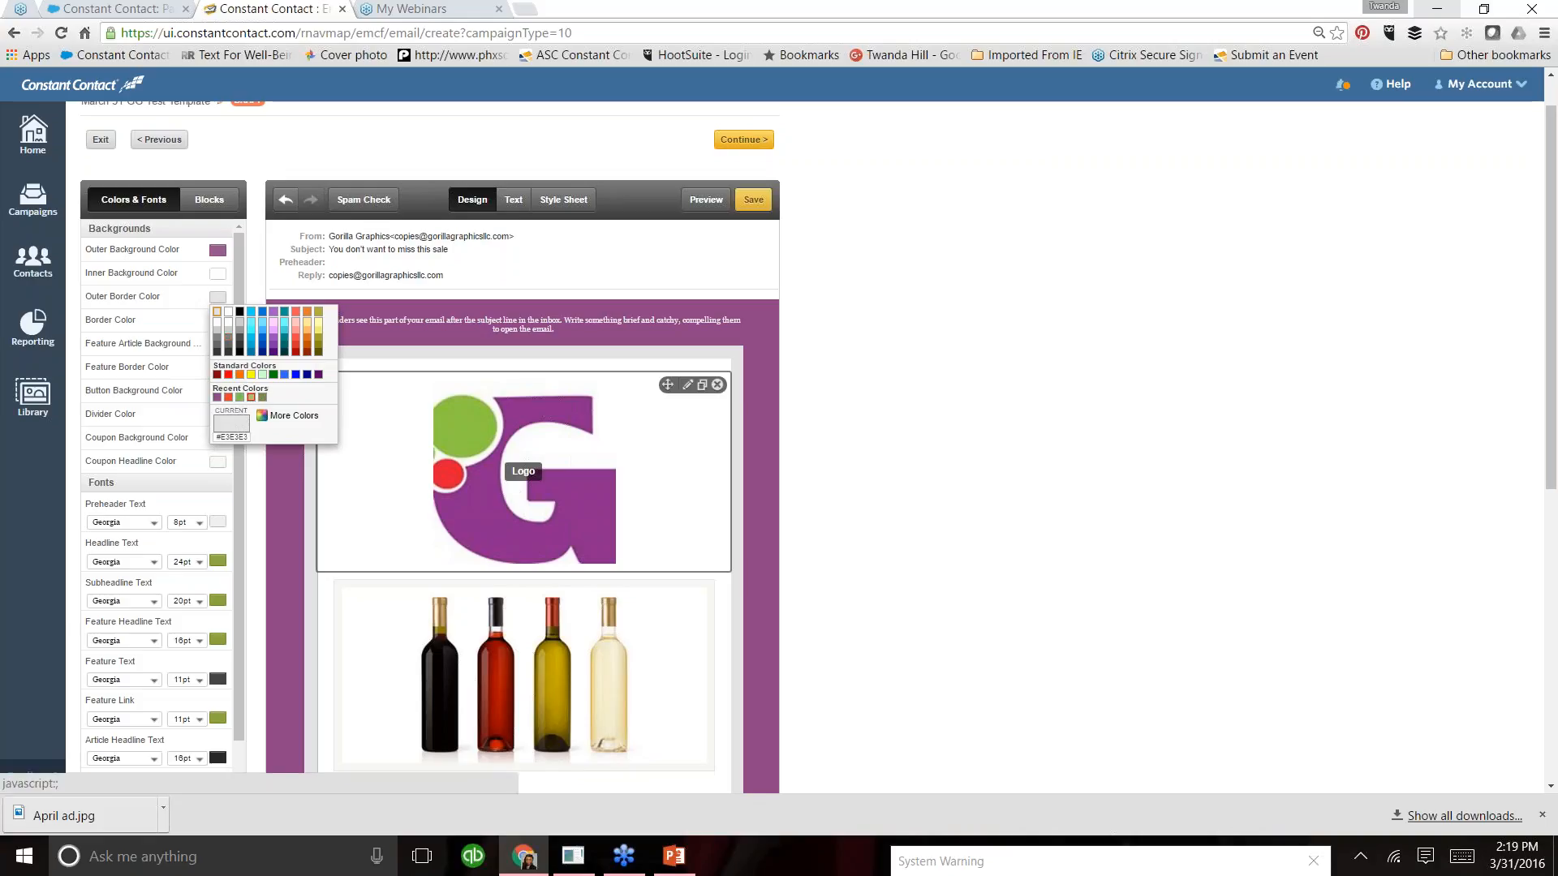
{"action": "left_click", "coordinate": [296, 417]}
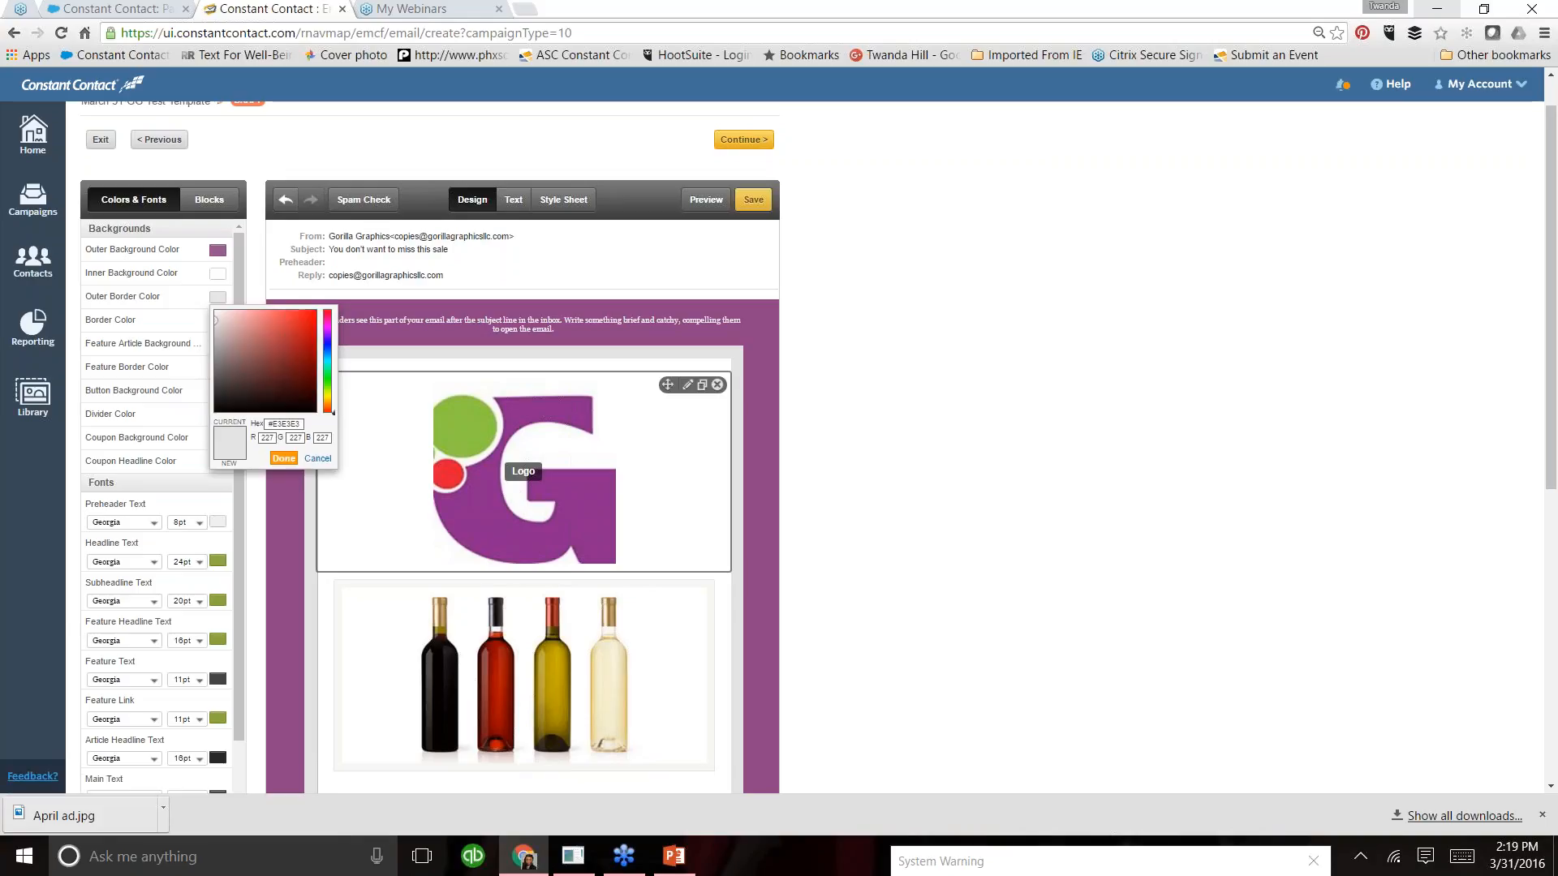
{"action": "left_click_drag", "start_coordinate": [265, 439], "coordinate": [274, 439]}
{"action": "type", "text": "124"}
{"action": "double_click", "coordinate": [297, 438]}
{"action": "type", "text": "197"}
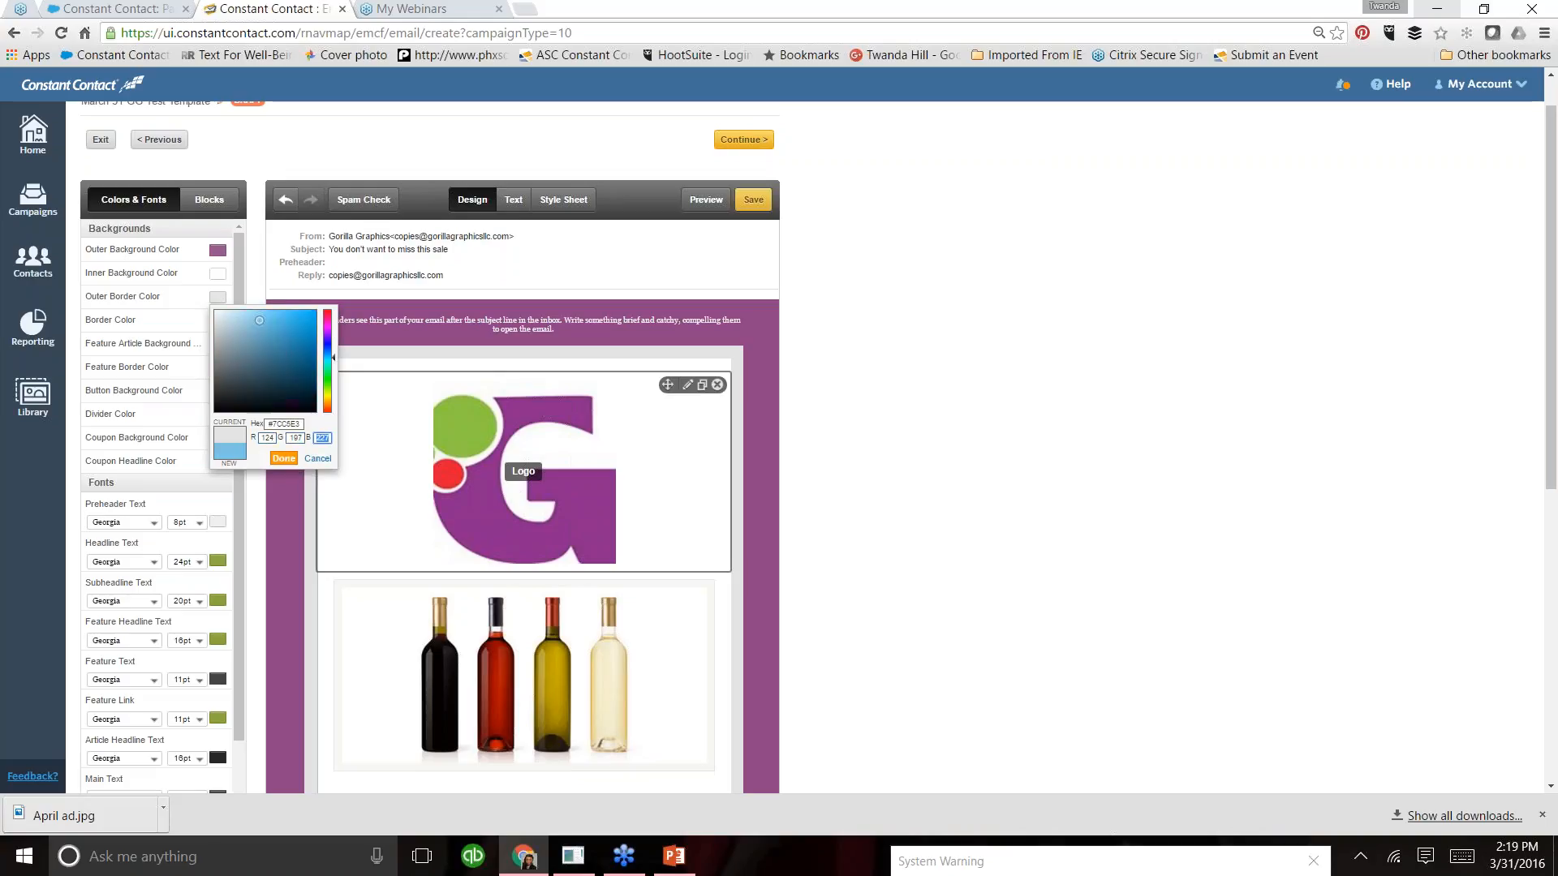
{"action": "key", "text": "Tab"}
{"action": "type", "text": "75"}
{"action": "left_click", "coordinate": [280, 459]}
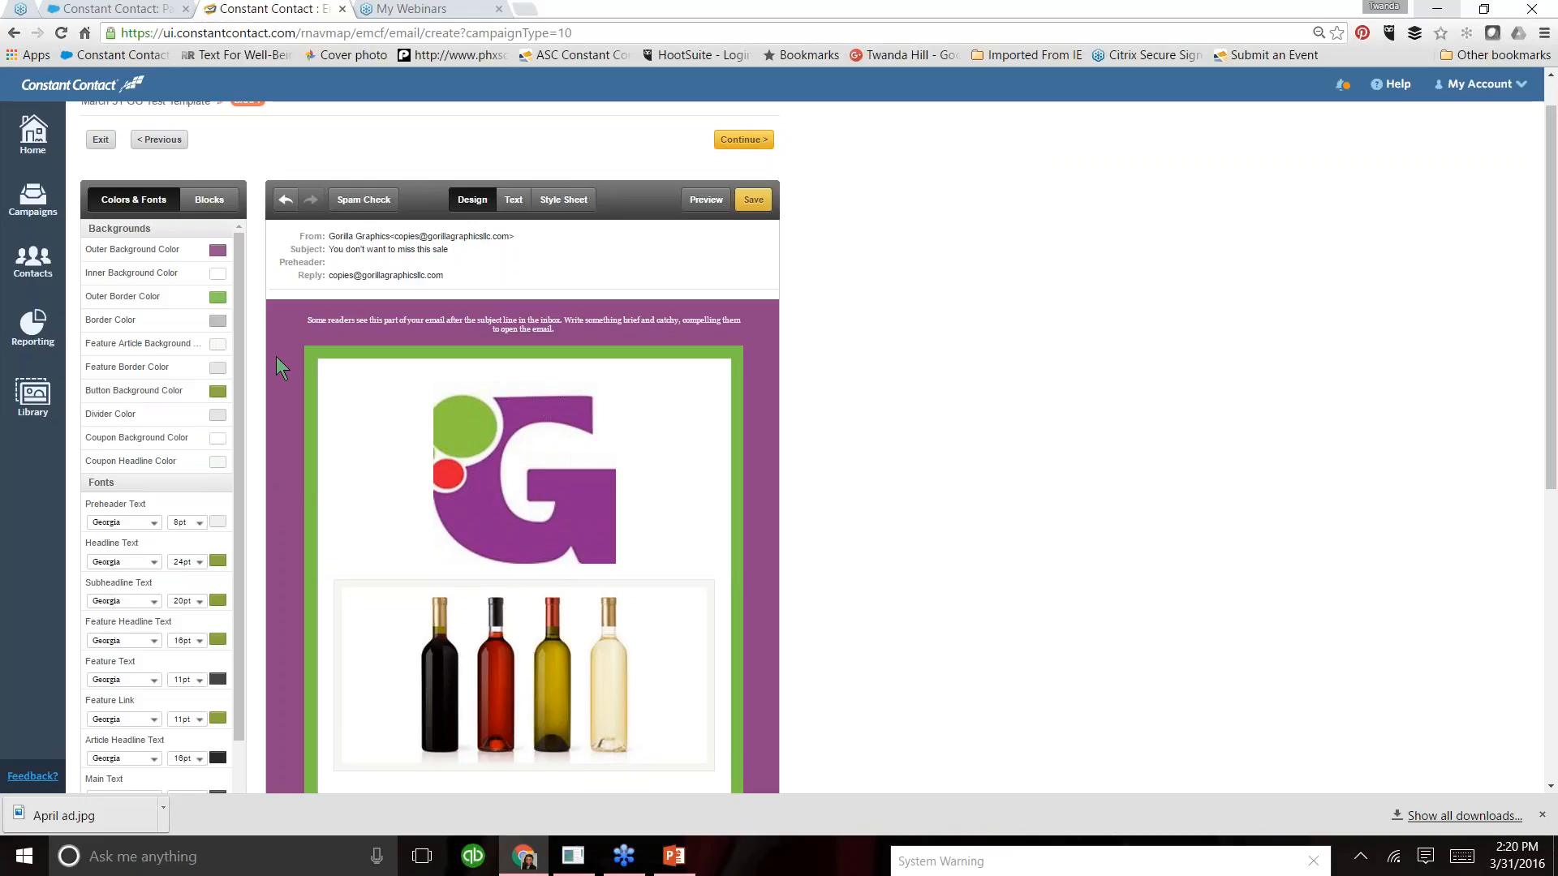
{"action": "left_click", "coordinate": [217, 321]}
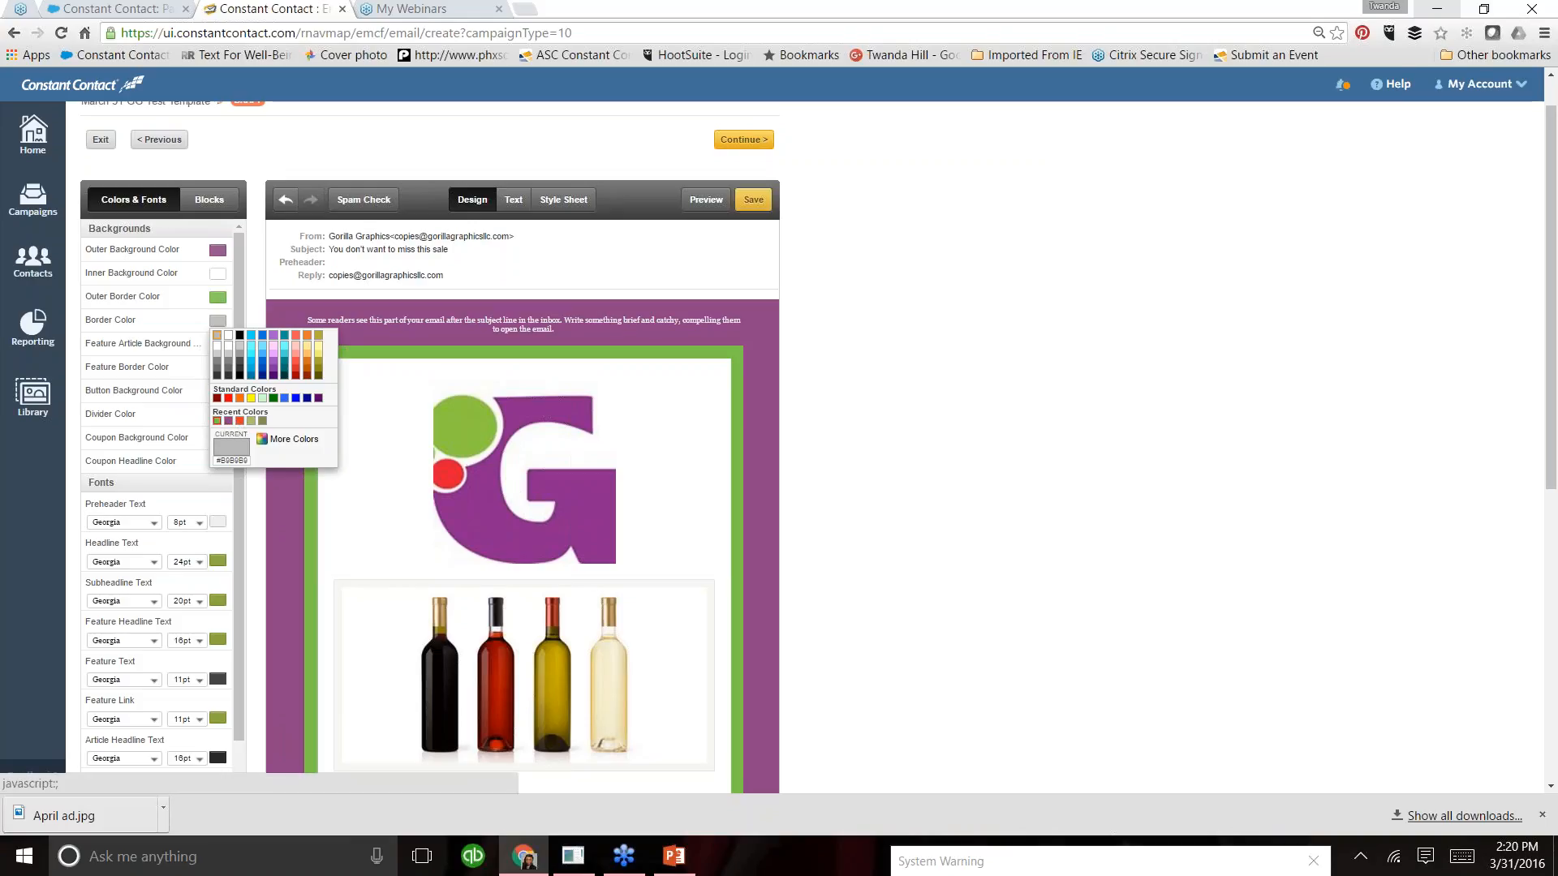
{"action": "left_click", "coordinate": [240, 422]}
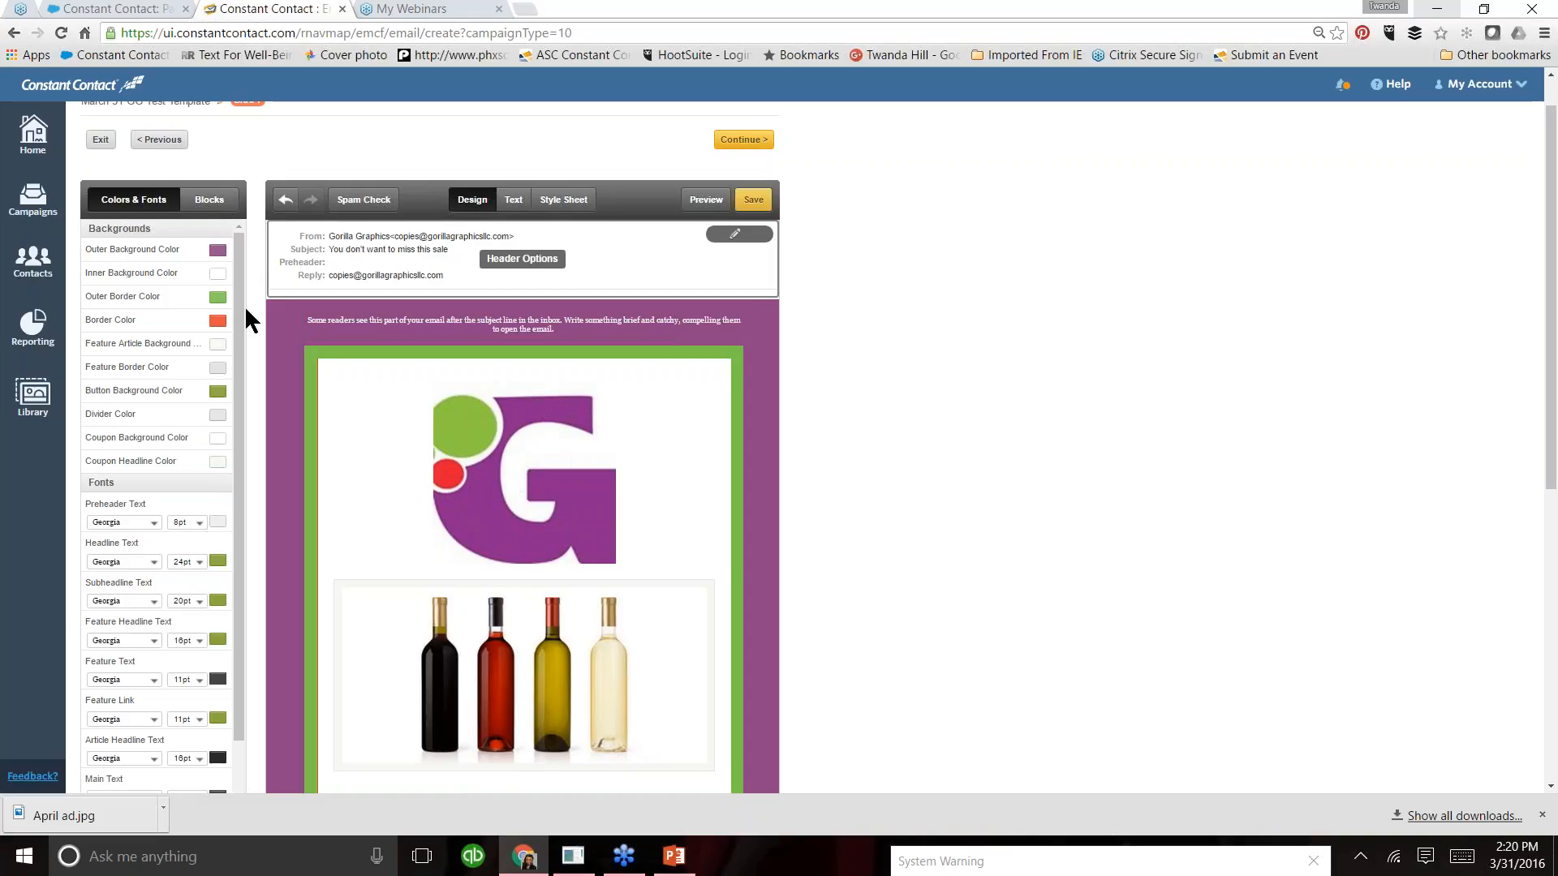
- Color the subheadline text with the recently used purple and the headline text with the recently used orange-red
{"action": "left_click_drag", "start_coordinate": [239, 327], "coordinate": [247, 463]}
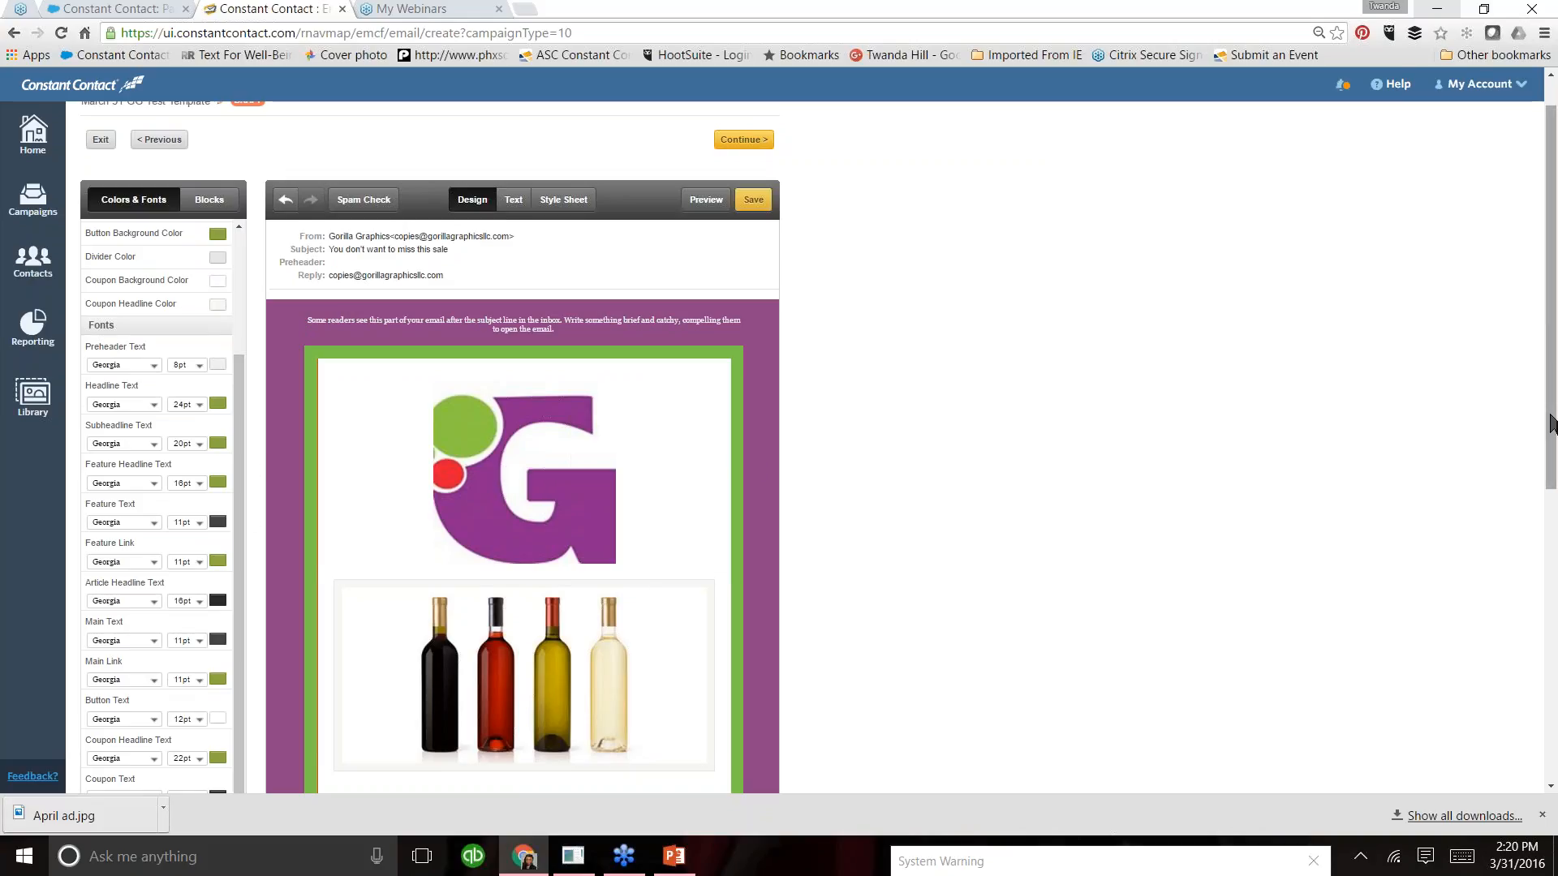
{"action": "scroll", "coordinate": [1551, 422], "scroll_direction": "down", "scroll_amount": 2}
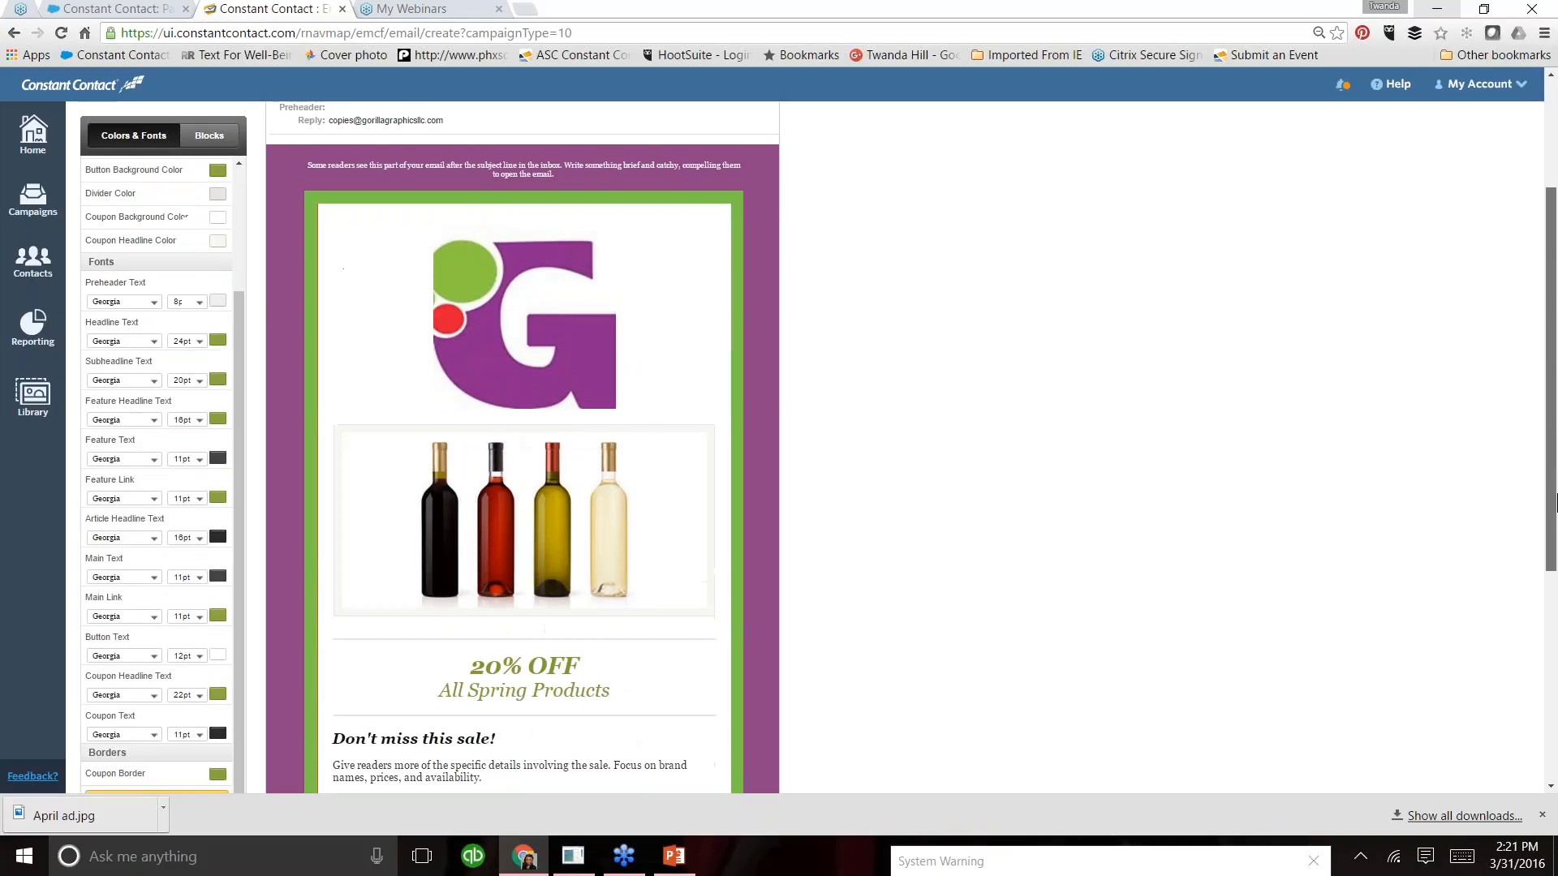
{"action": "left_click", "coordinate": [217, 379]}
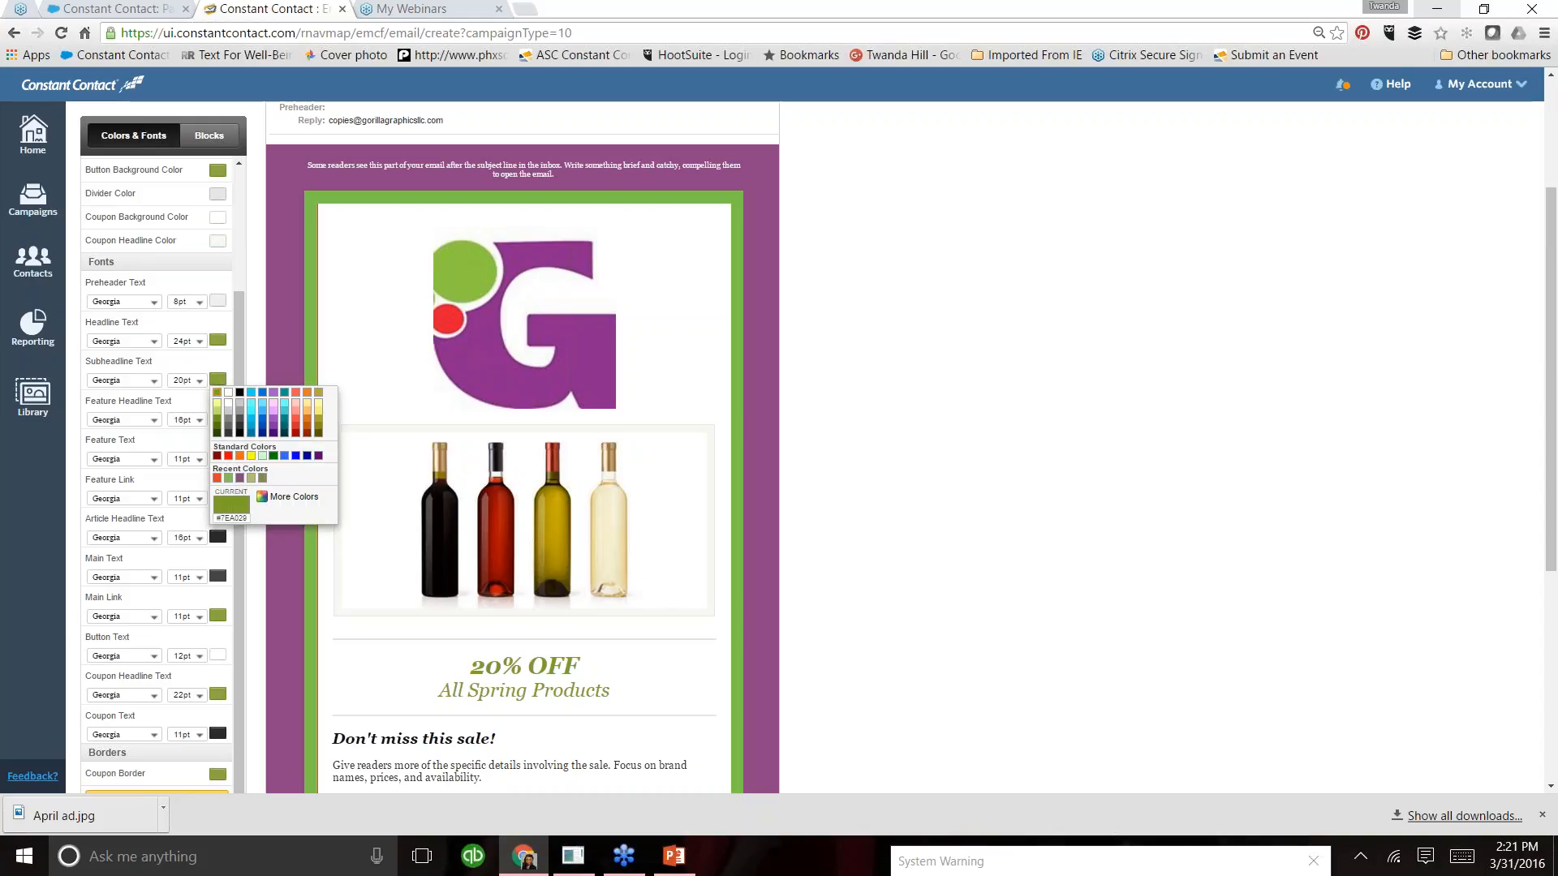
{"action": "left_click", "coordinate": [241, 479]}
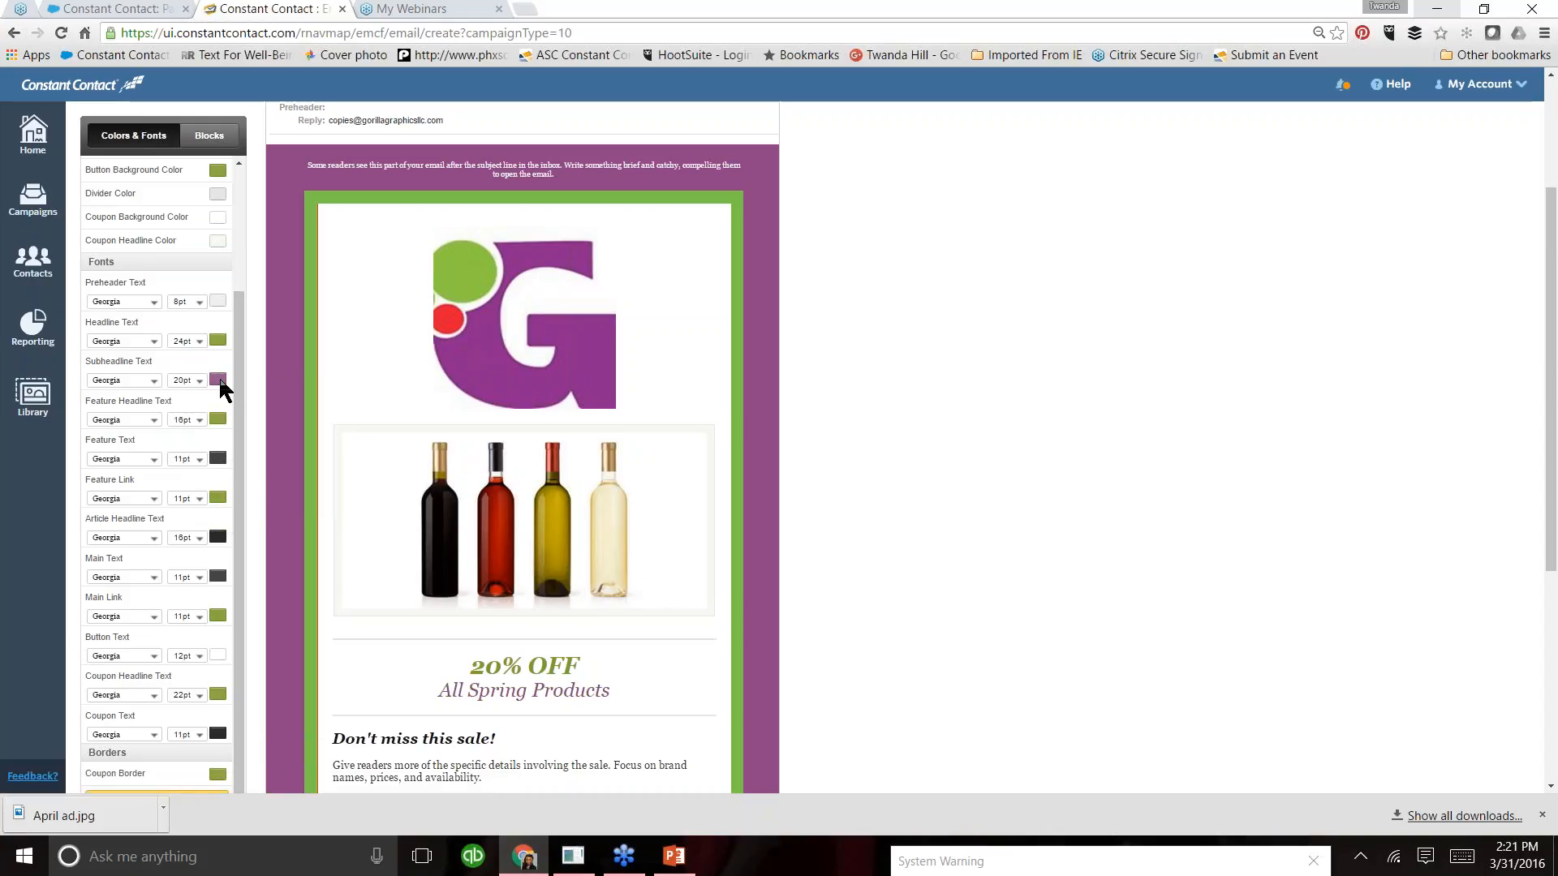
{"action": "left_click", "coordinate": [217, 340]}
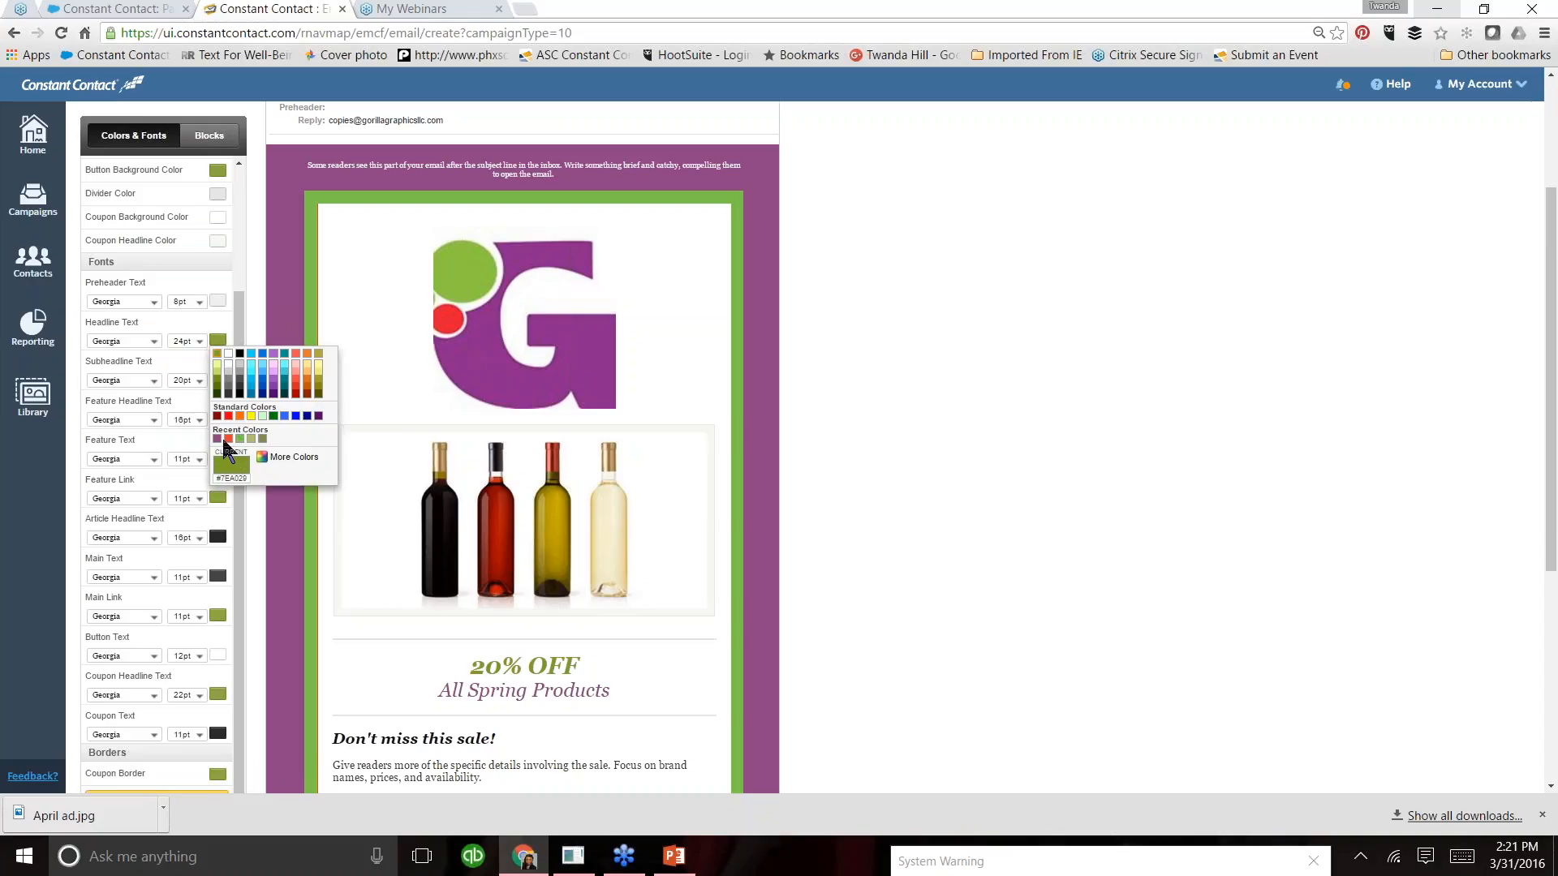
{"action": "left_click", "coordinate": [228, 438]}
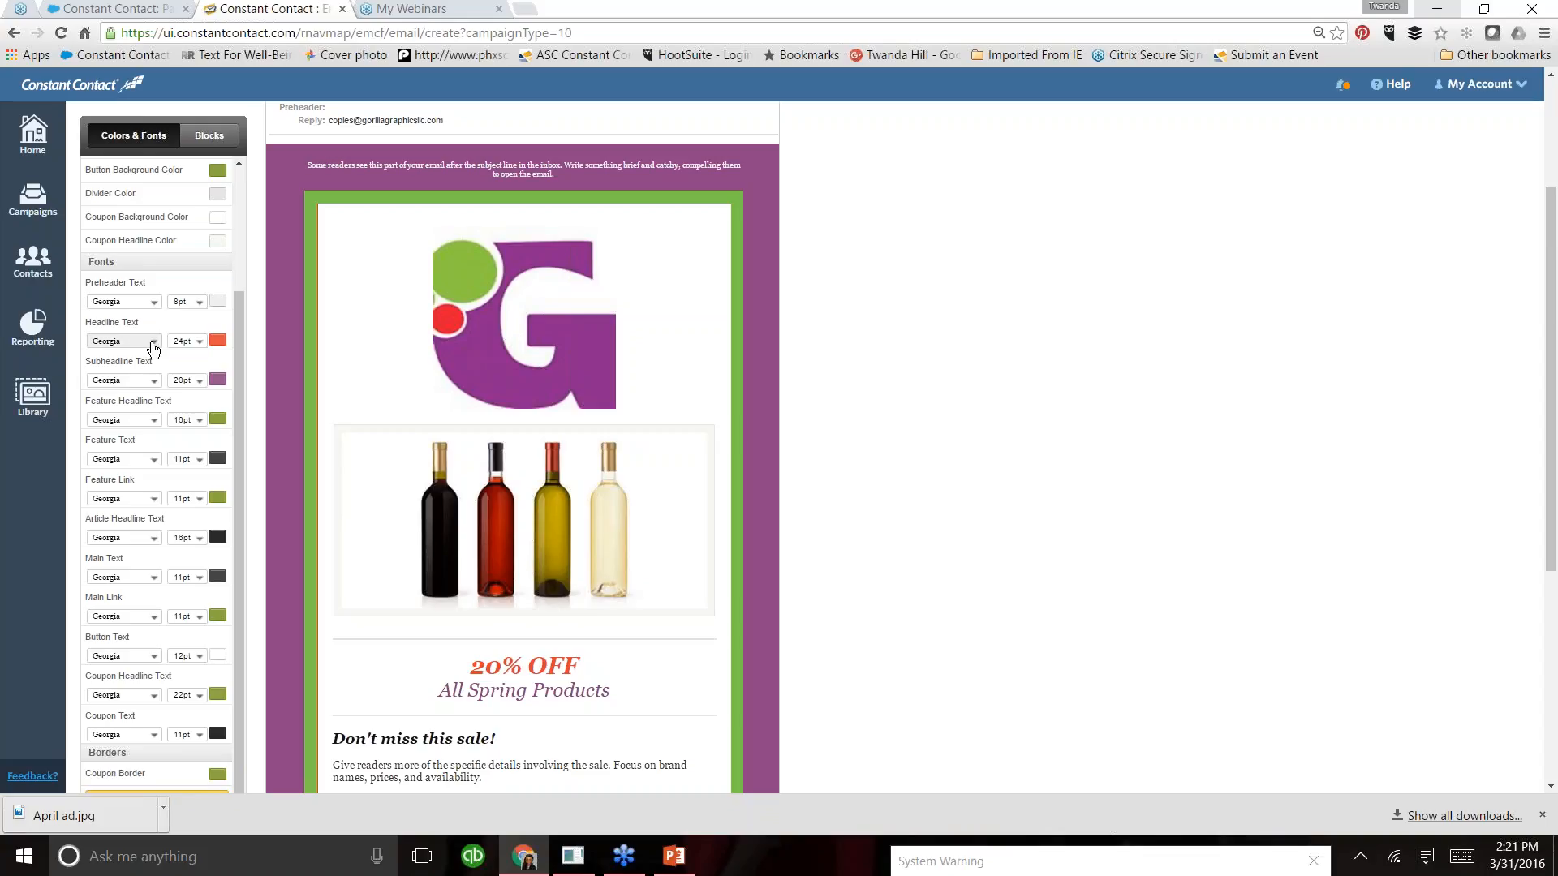
- Set the font of the headline, subheadline and feature headline text to Trebuchet MS
{"action": "left_click", "coordinate": [153, 347]}
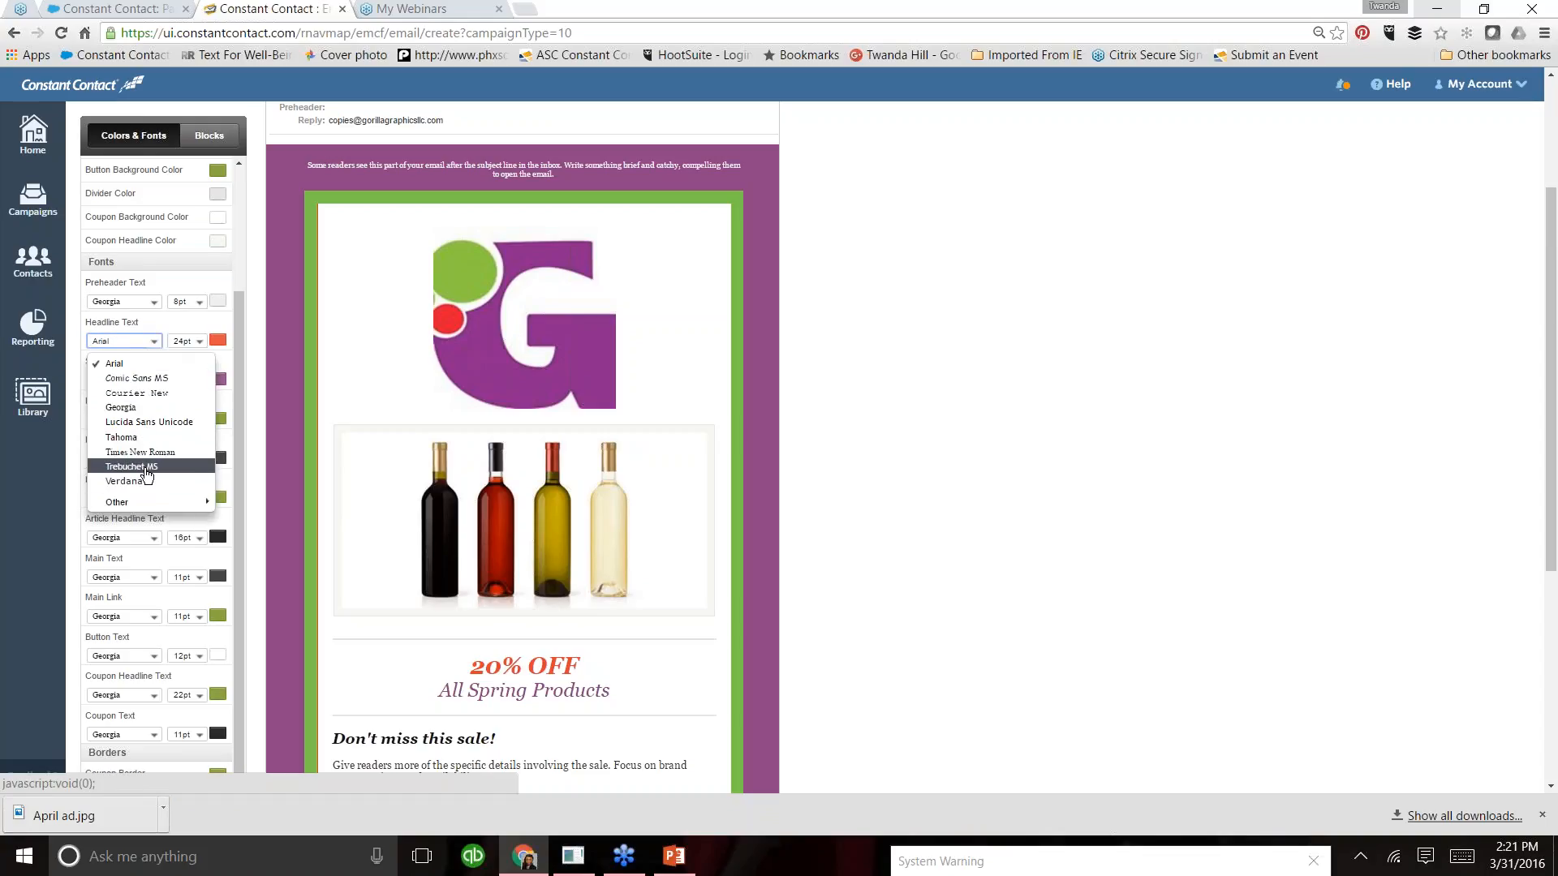
{"action": "left_click", "coordinate": [146, 467]}
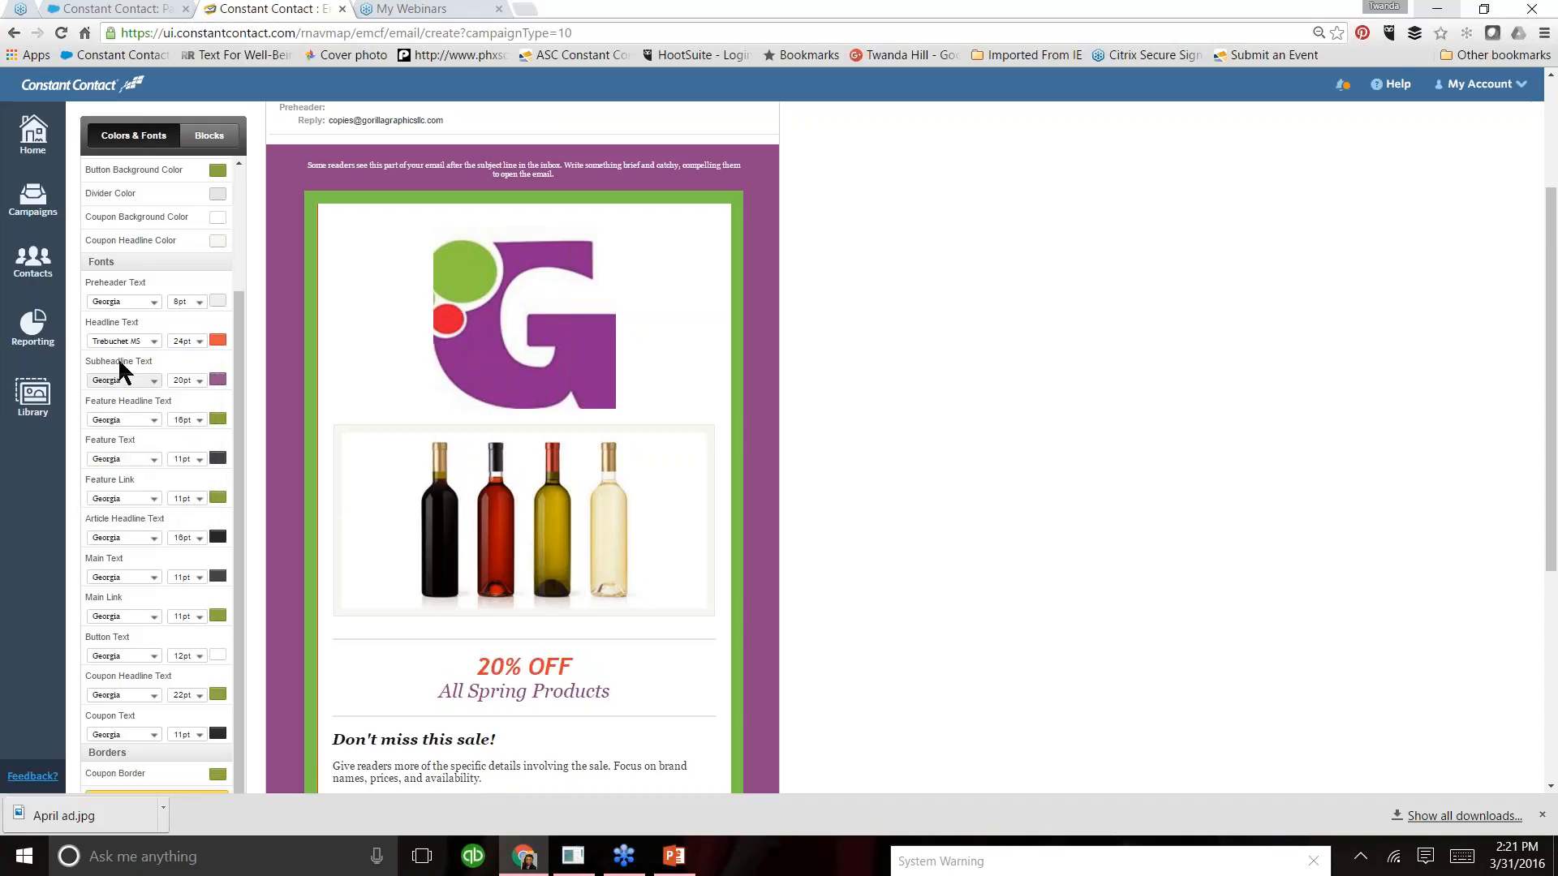
{"action": "left_click", "coordinate": [148, 385]}
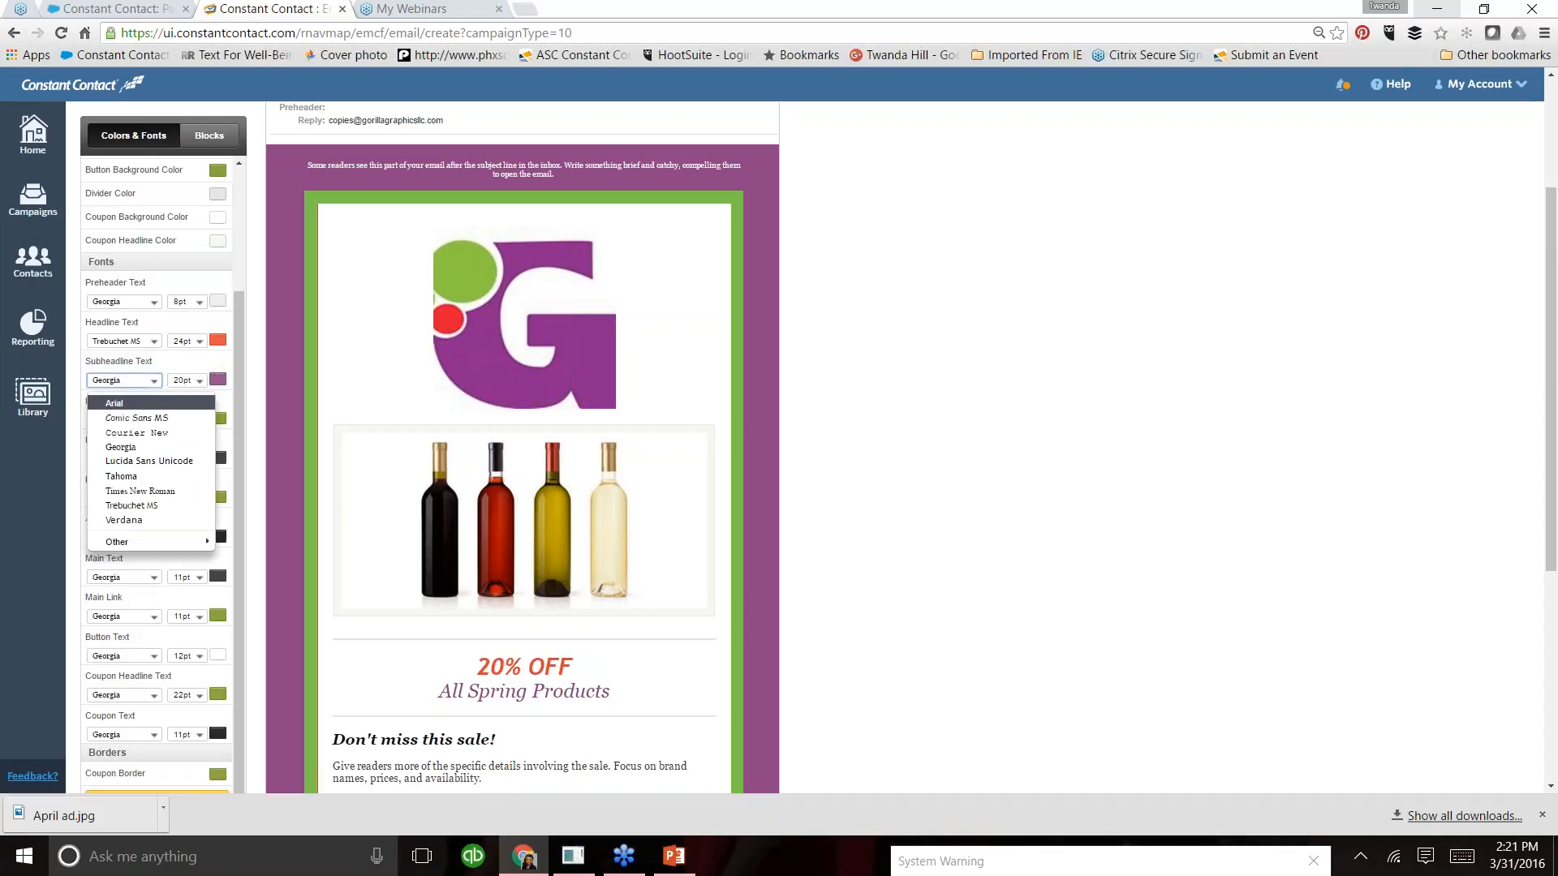
{"action": "left_click", "coordinate": [151, 505]}
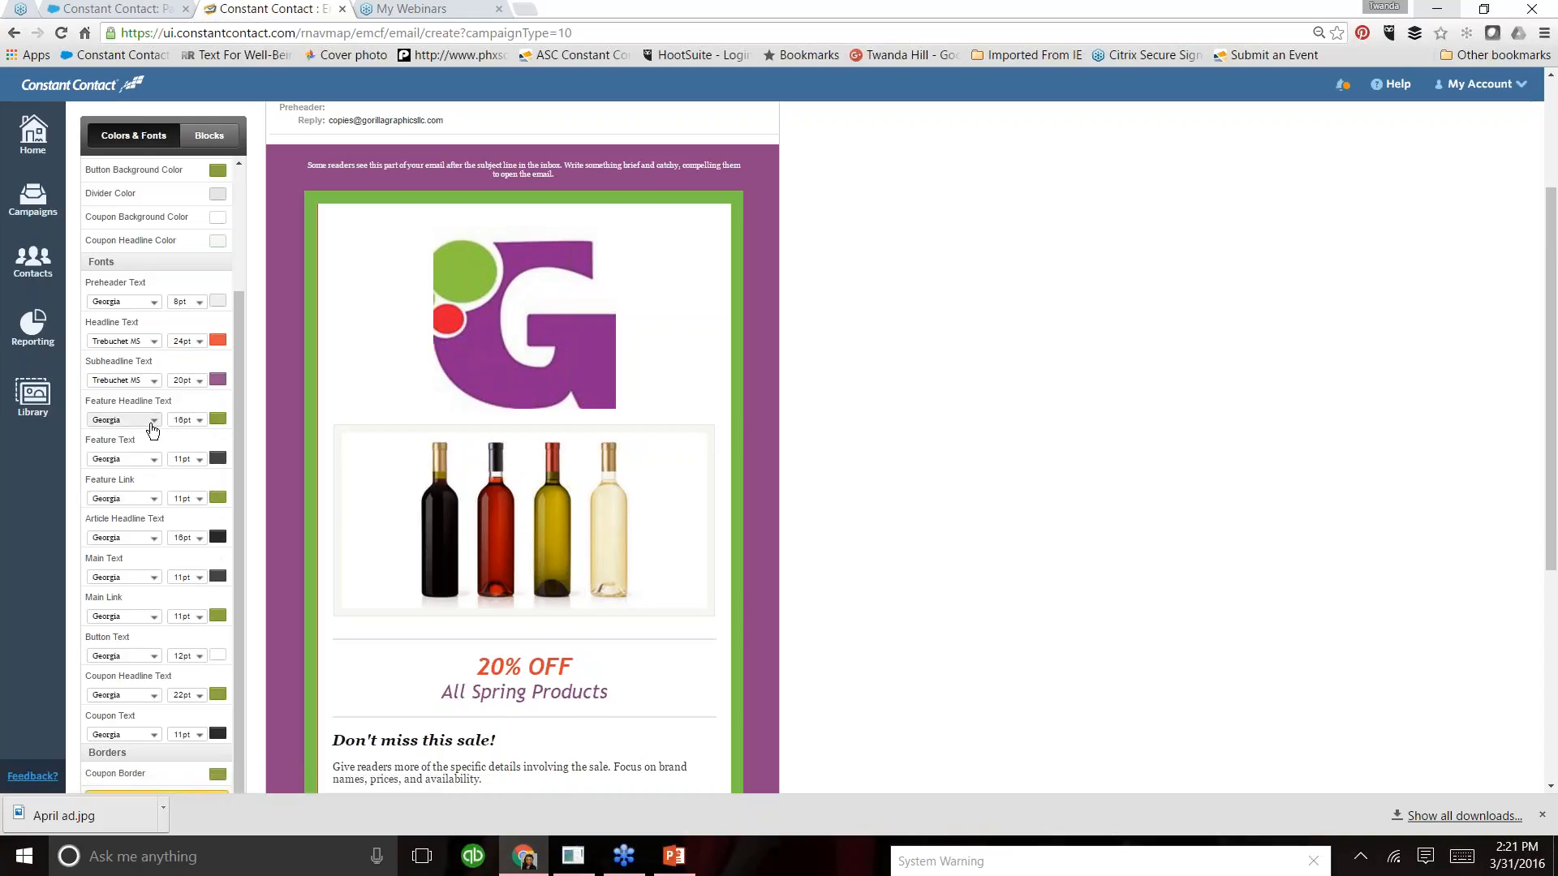
{"action": "left_click", "coordinate": [152, 421]}
{"action": "left_click", "coordinate": [156, 546]}
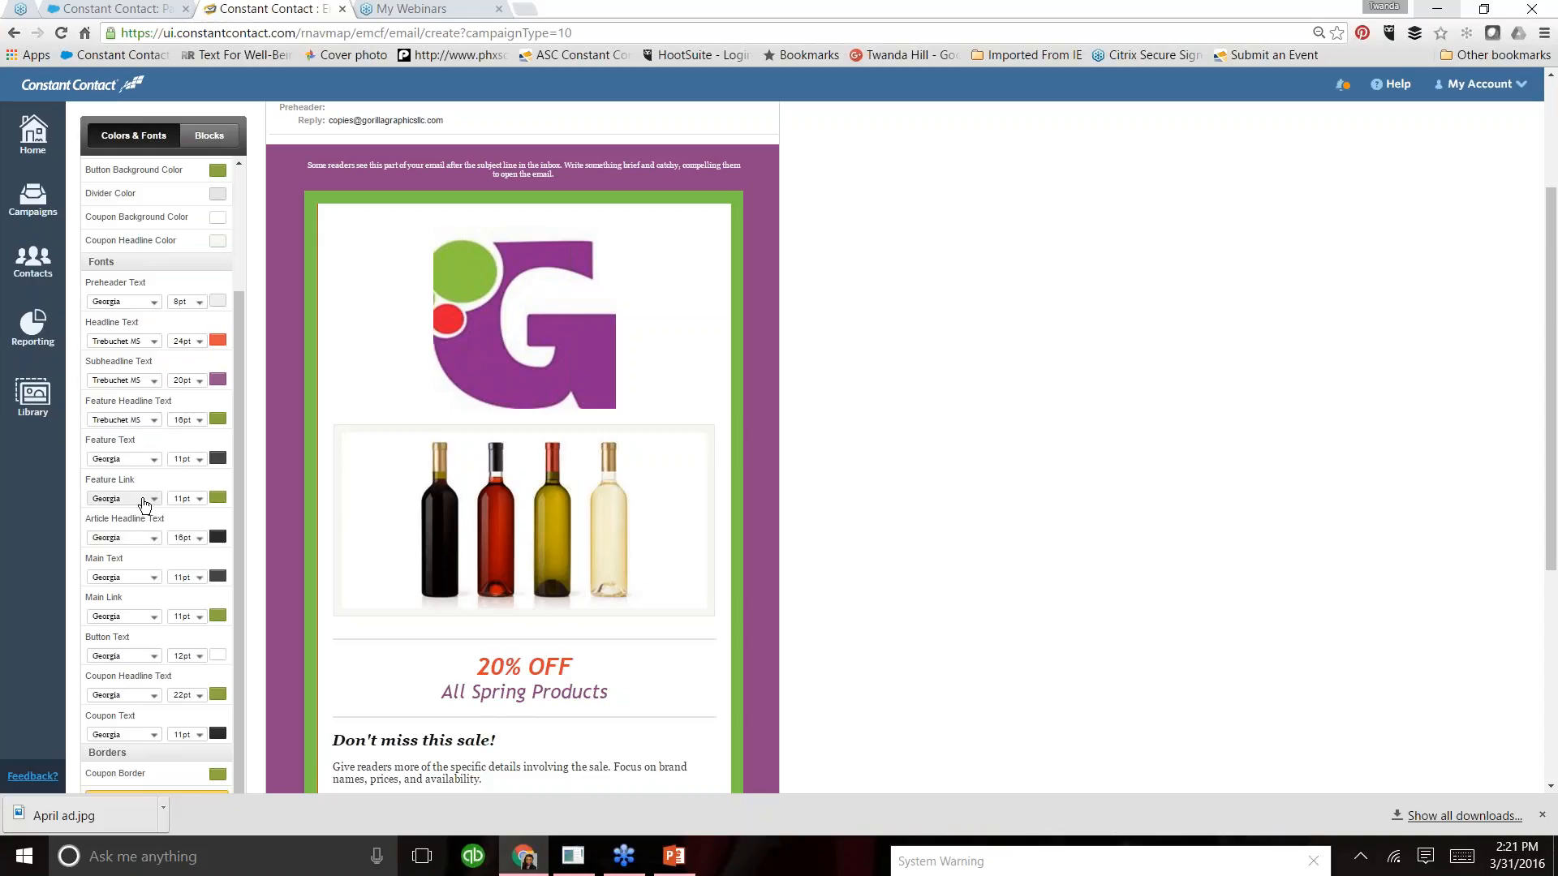
- Set the font of the feature link text to Trebuchet MS
{"action": "left_click", "coordinate": [150, 500]}
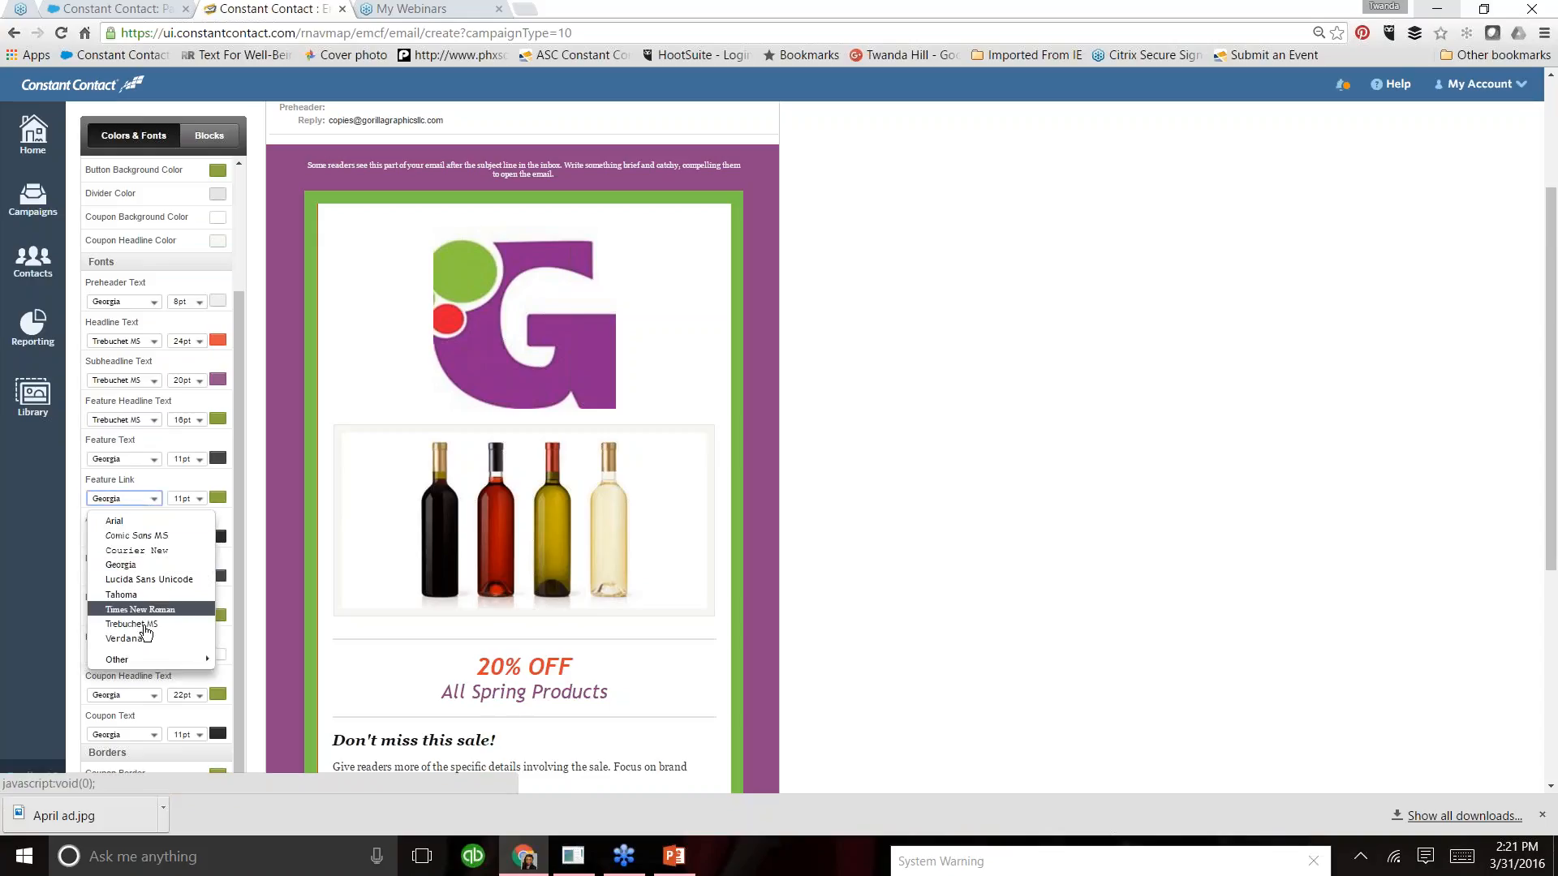
{"action": "left_click", "coordinate": [143, 625]}
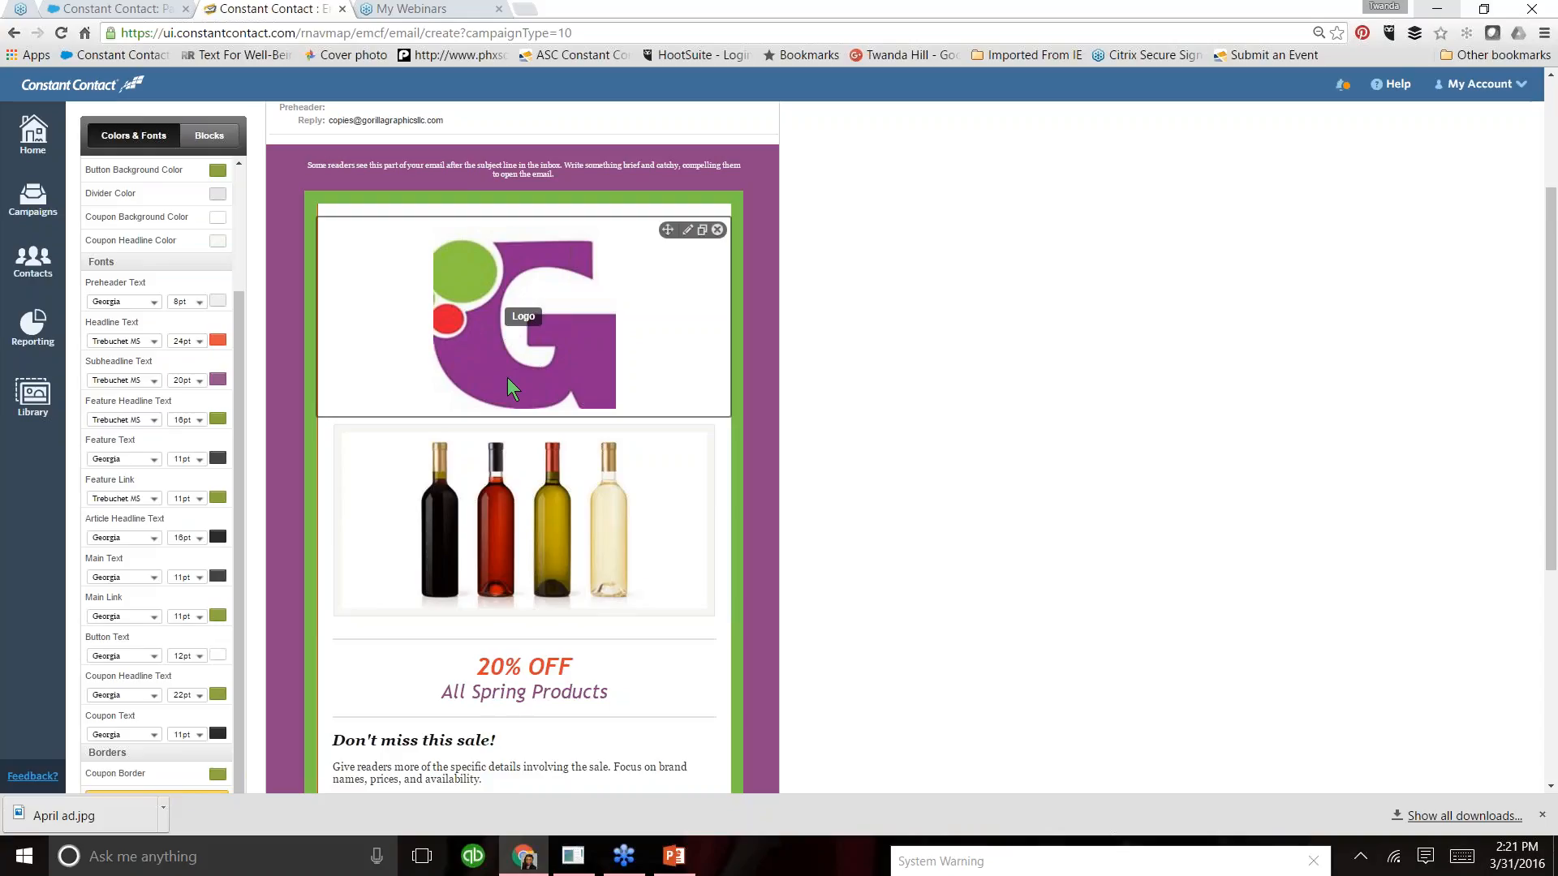
- Open the logo block for editing and delete the logo image from it
{"action": "left_click", "coordinate": [632, 315]}
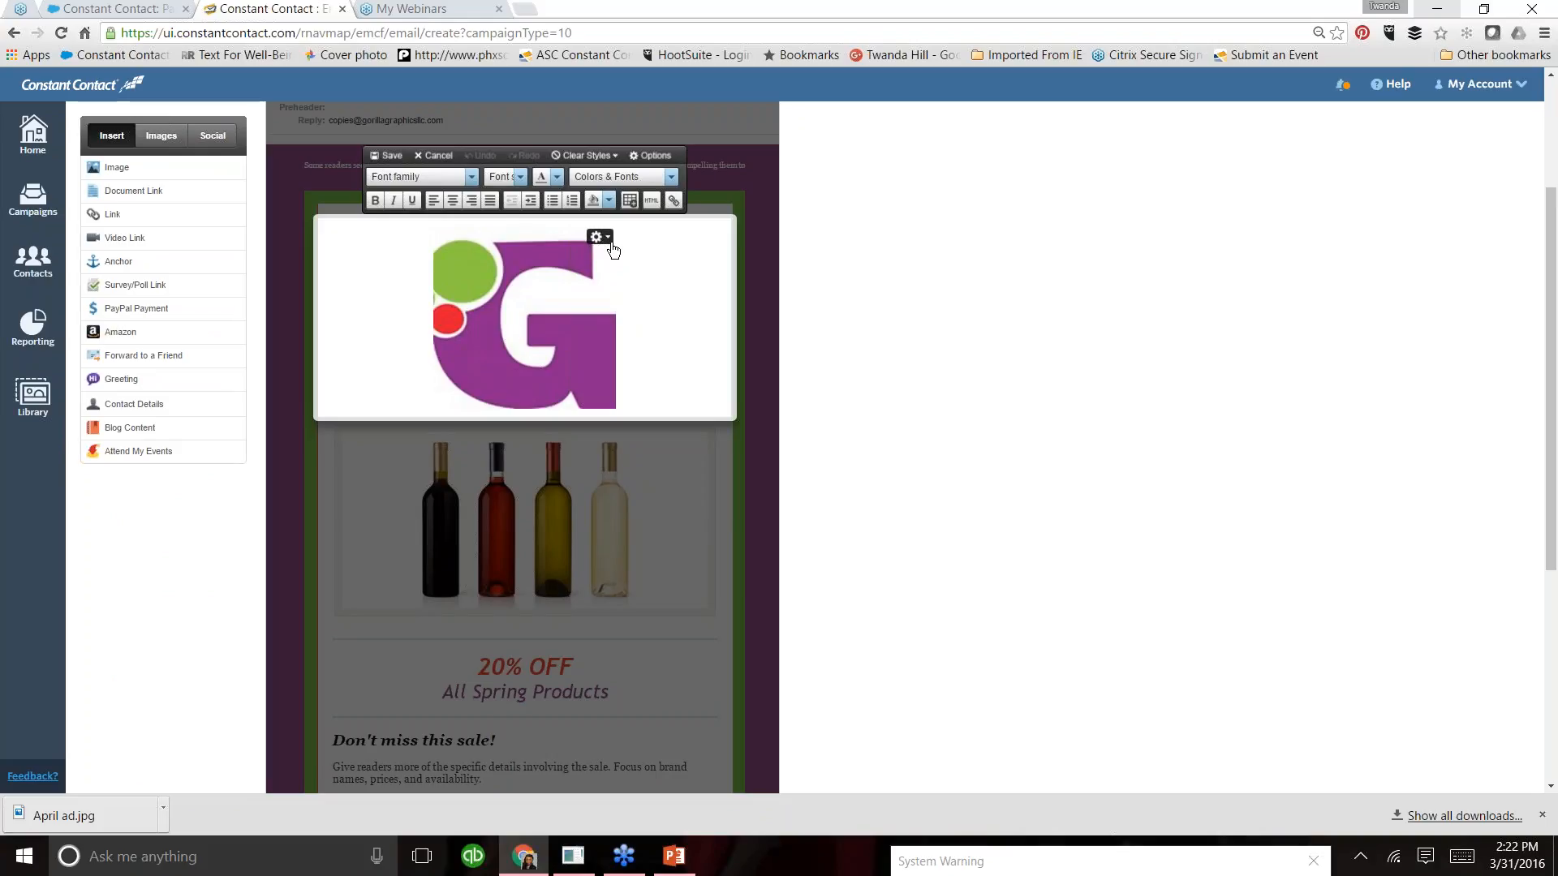
{"action": "left_click", "coordinate": [642, 391]}
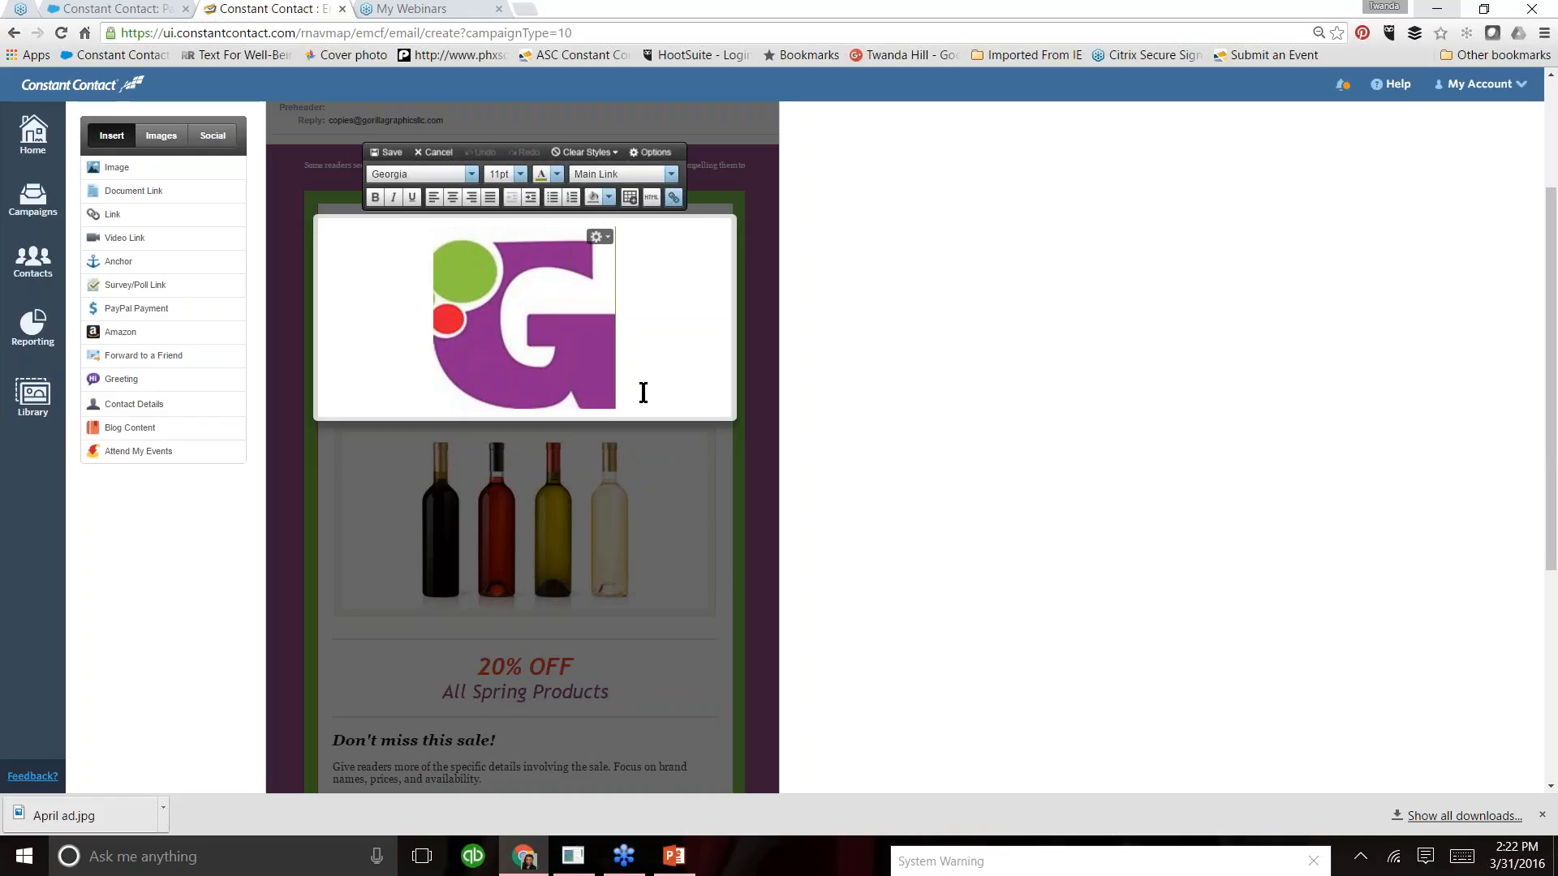
{"action": "double_click", "coordinate": [643, 393]}
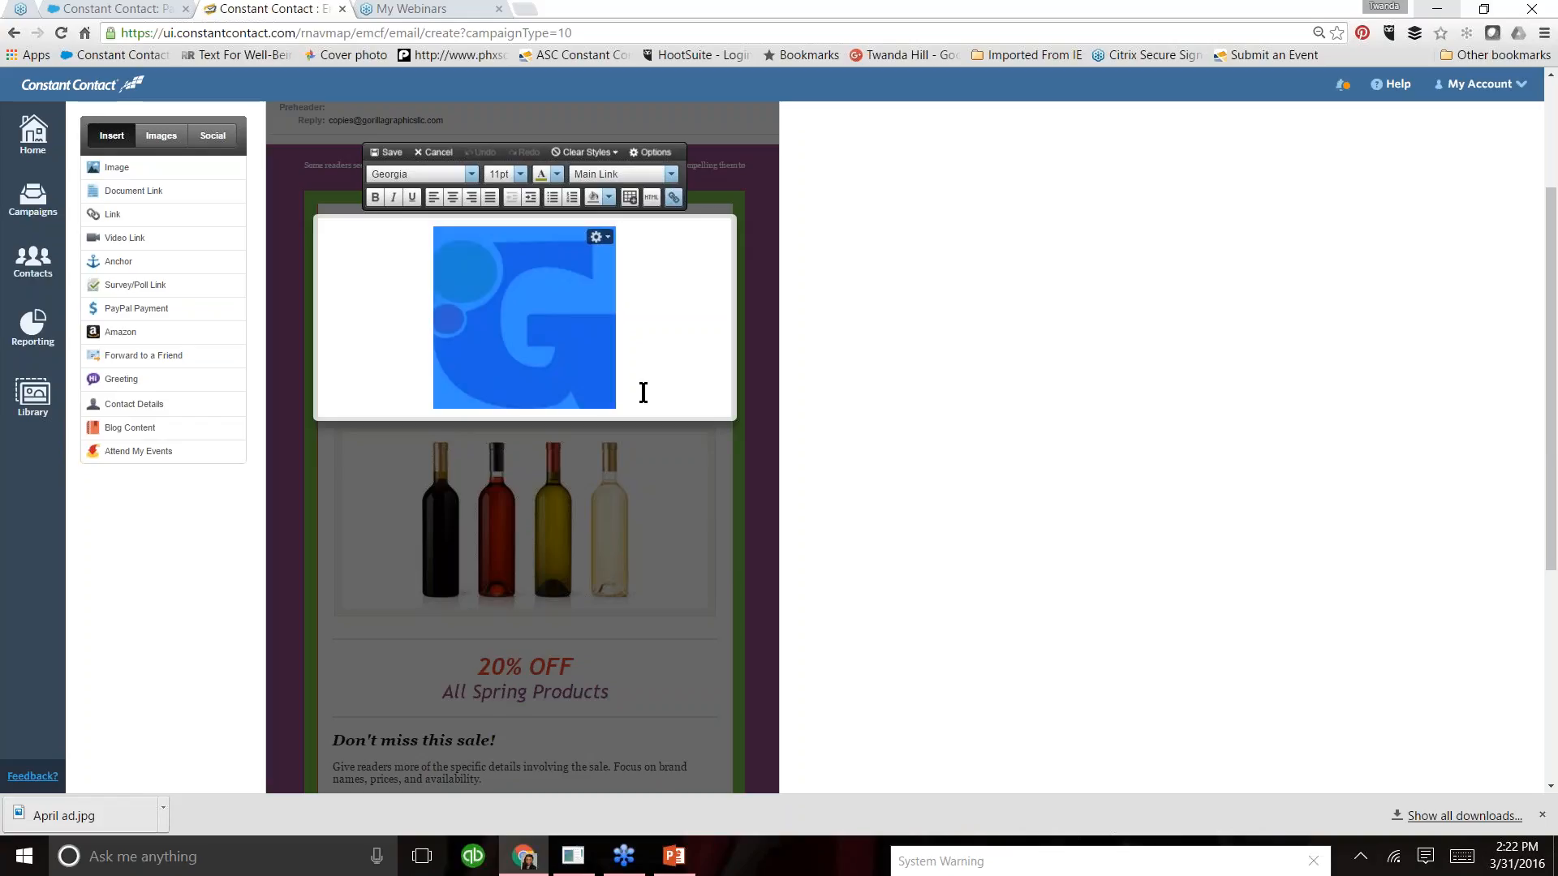
{"action": "double_click", "coordinate": [644, 393]}
{"action": "left_click", "coordinate": [642, 393]}
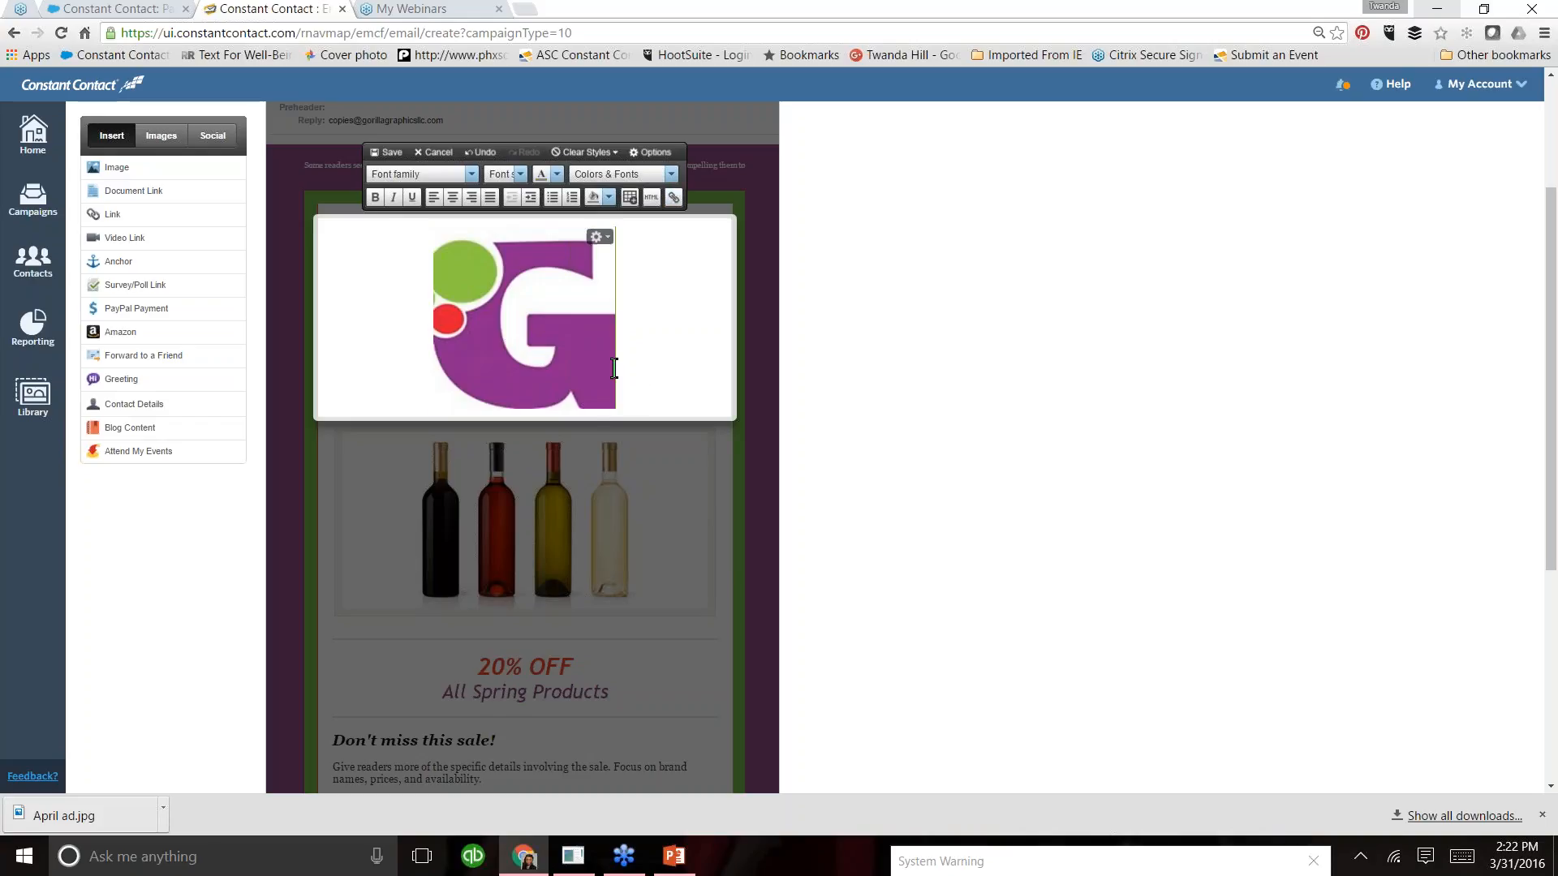
{"action": "double_click", "coordinate": [682, 393]}
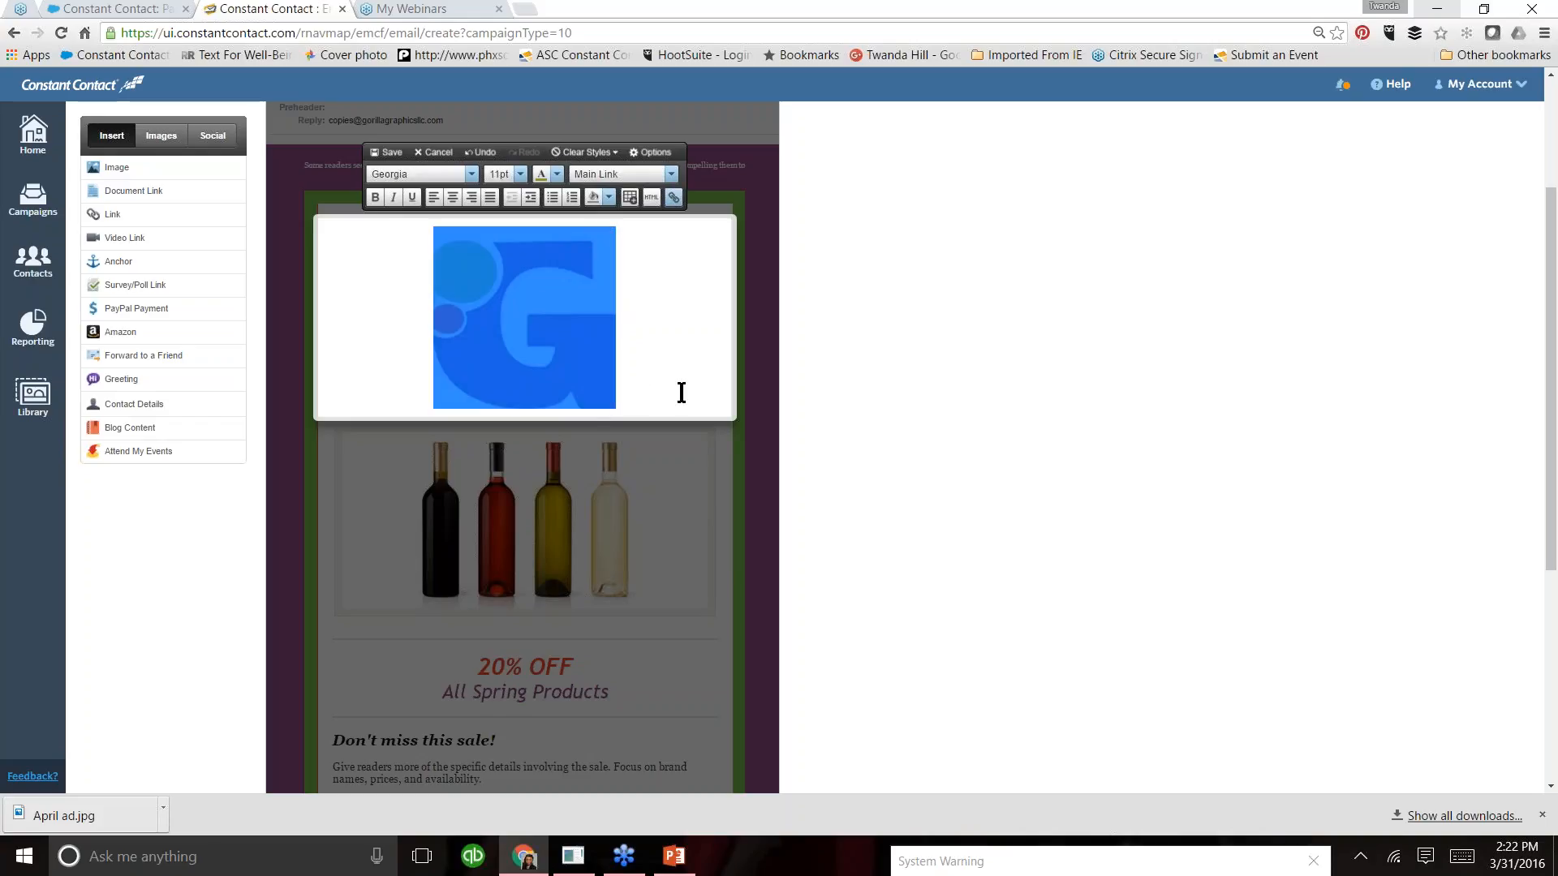
{"action": "mouse_move", "coordinate": [611, 268]}
{"action": "left_click", "coordinate": [609, 237]}
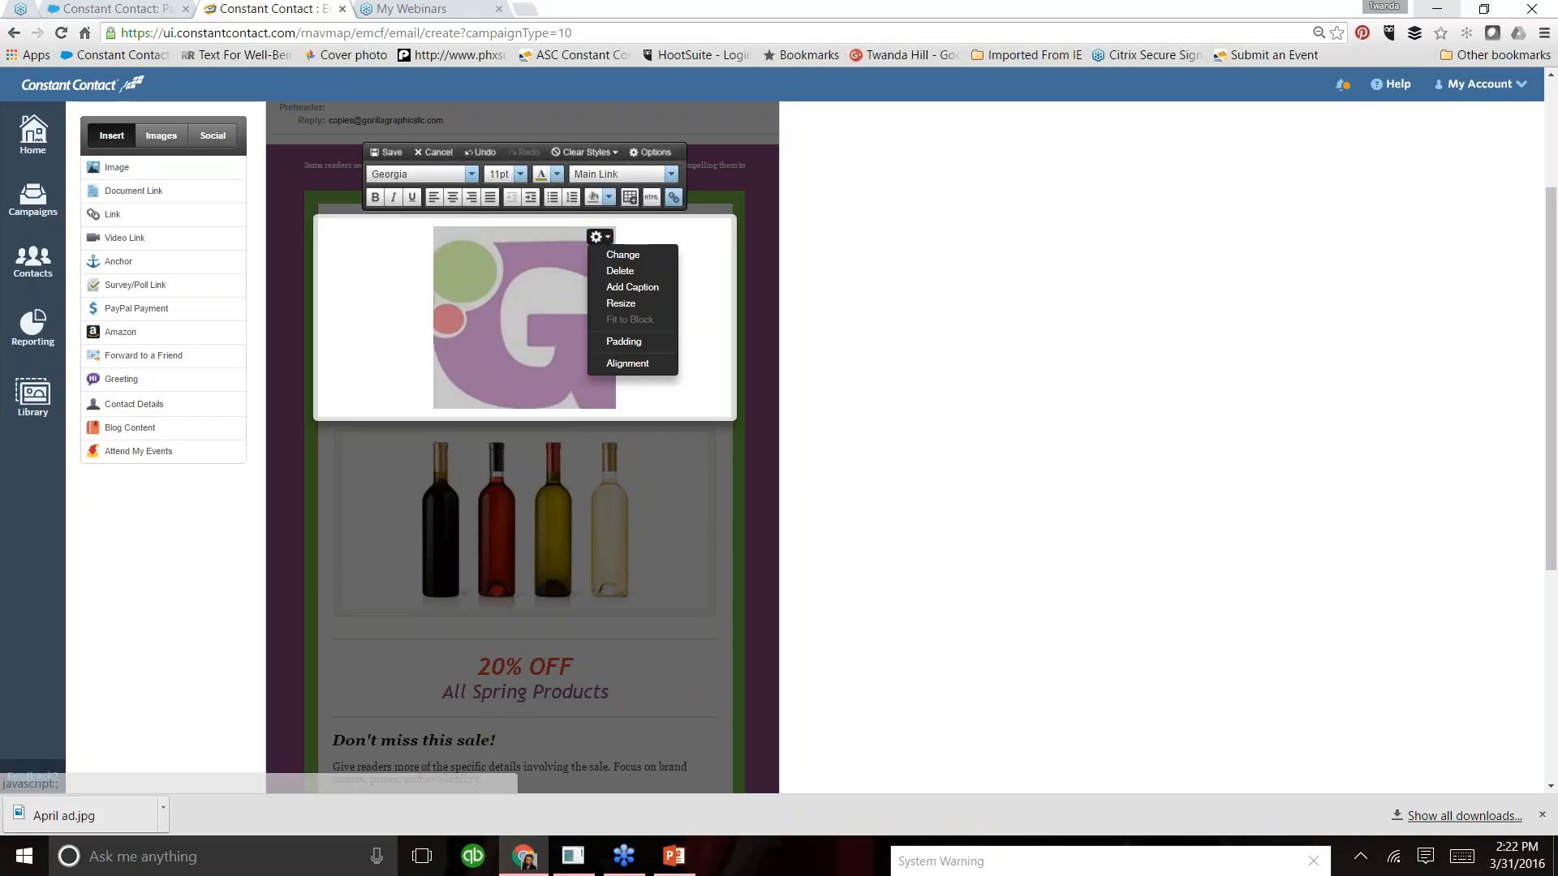
{"action": "left_click", "coordinate": [623, 267]}
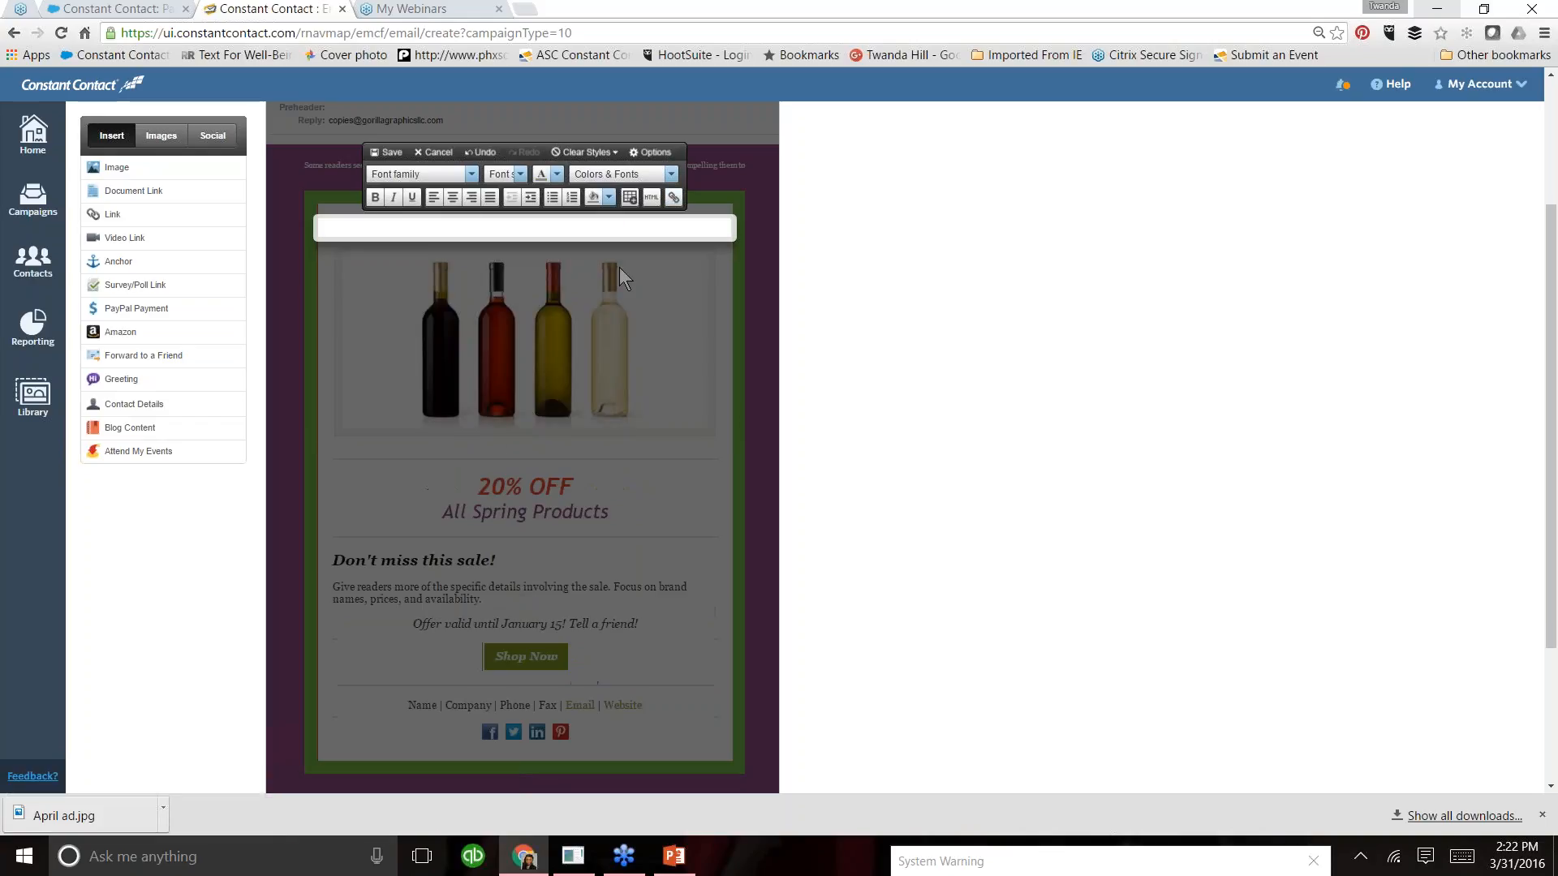
- Enter "Gorilla Graphics |" followed by the company's phone number in the emptied logo block
{"action": "left_click", "coordinate": [528, 229]}
{"action": "type", "text": "Gorilla Graphics"}
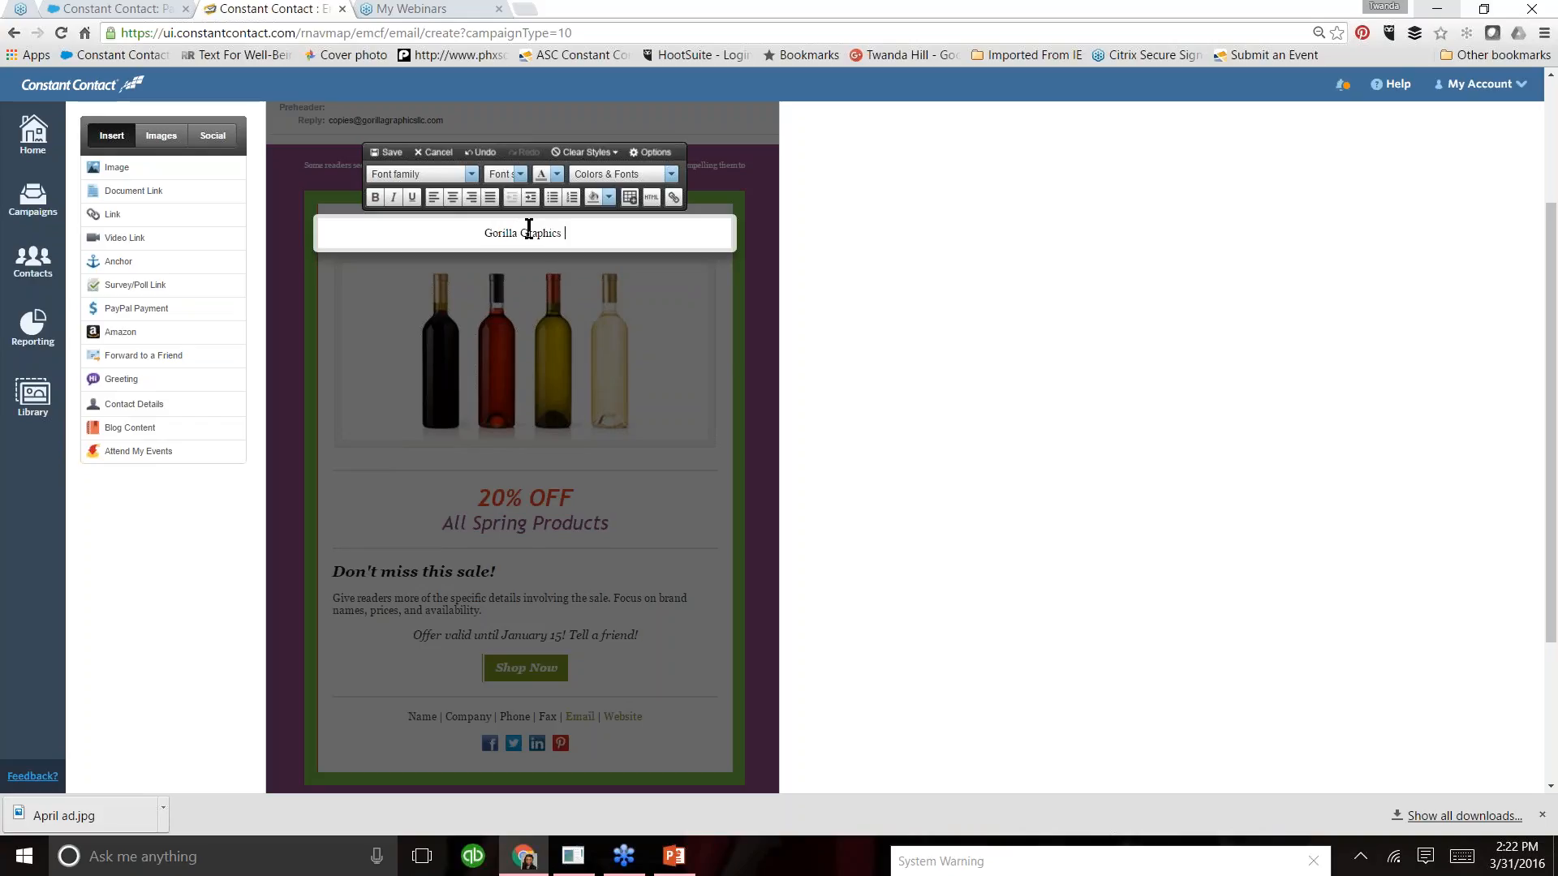
- Apply the Headline Text style to the whole company name and phone number line
{"action": "left_click", "coordinate": [473, 176]}
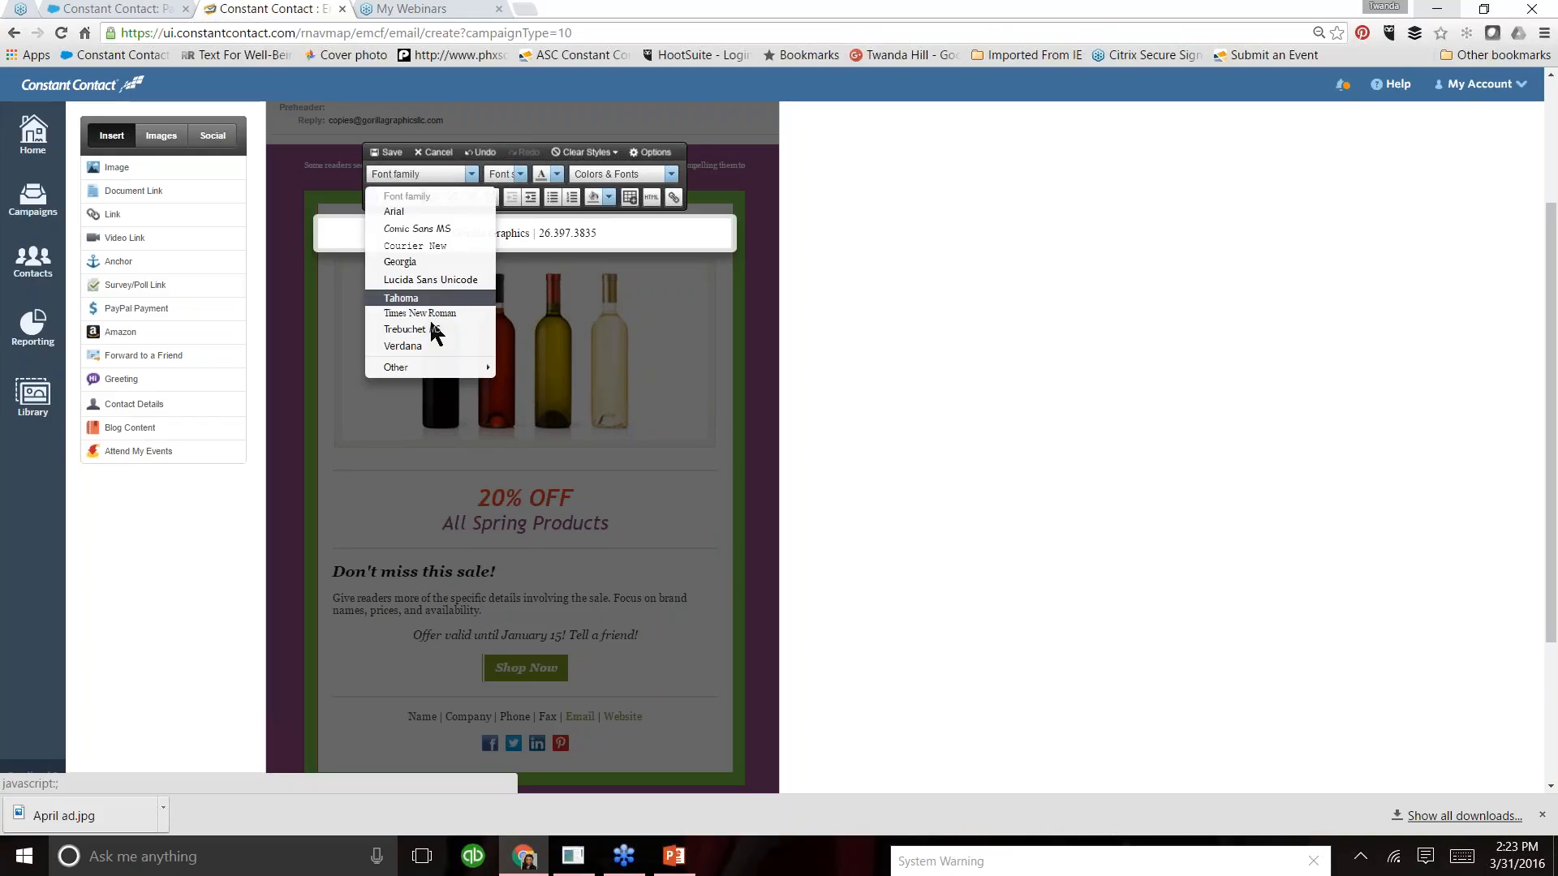
{"action": "left_click", "coordinate": [587, 230]}
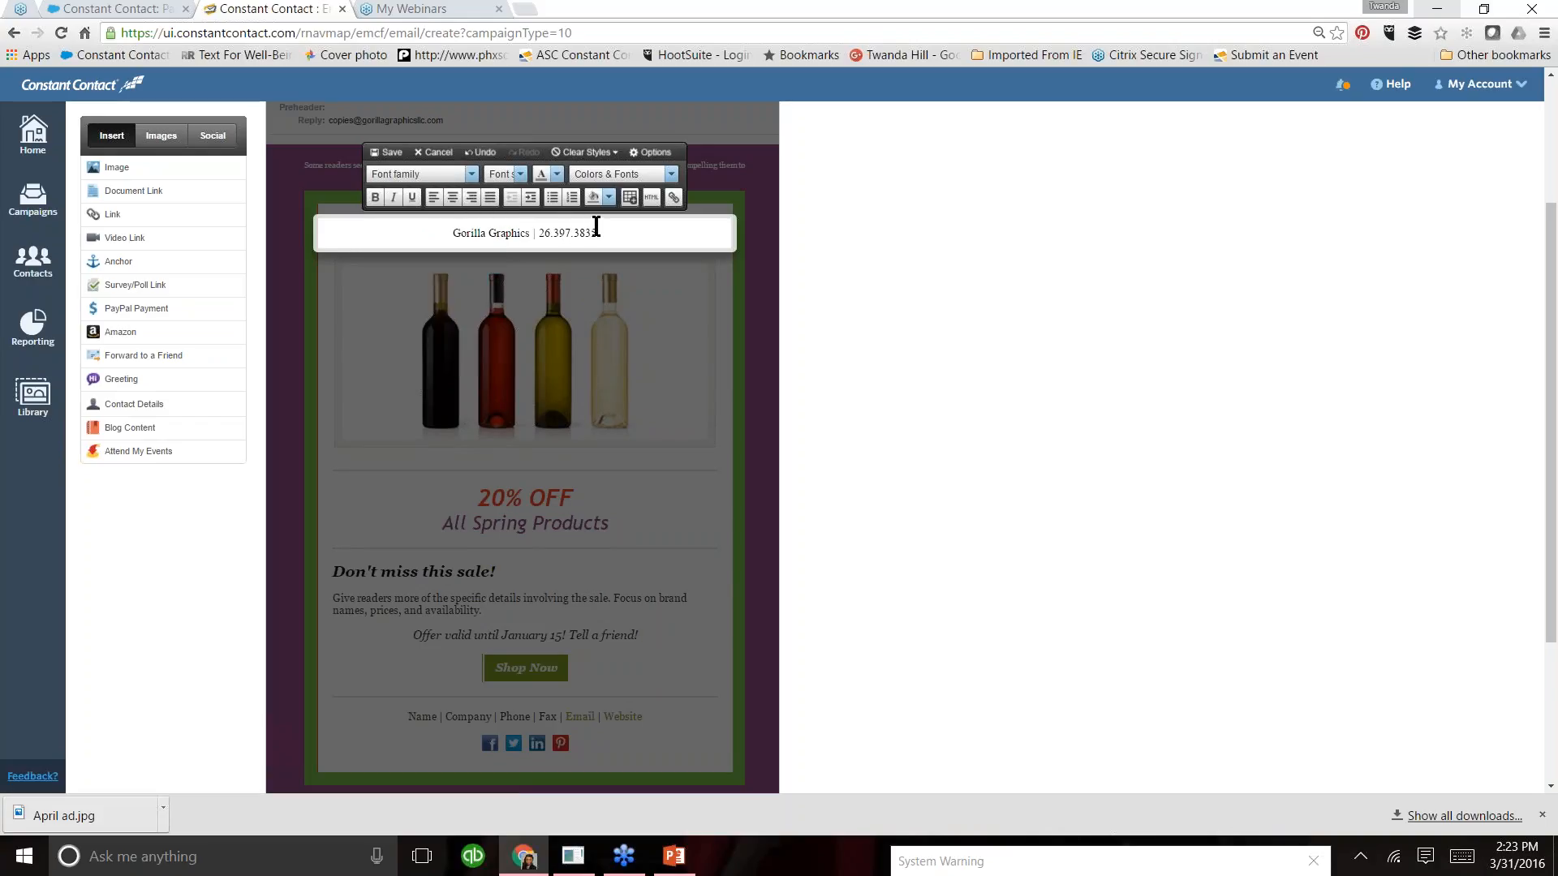
{"action": "left_click", "coordinate": [671, 174]}
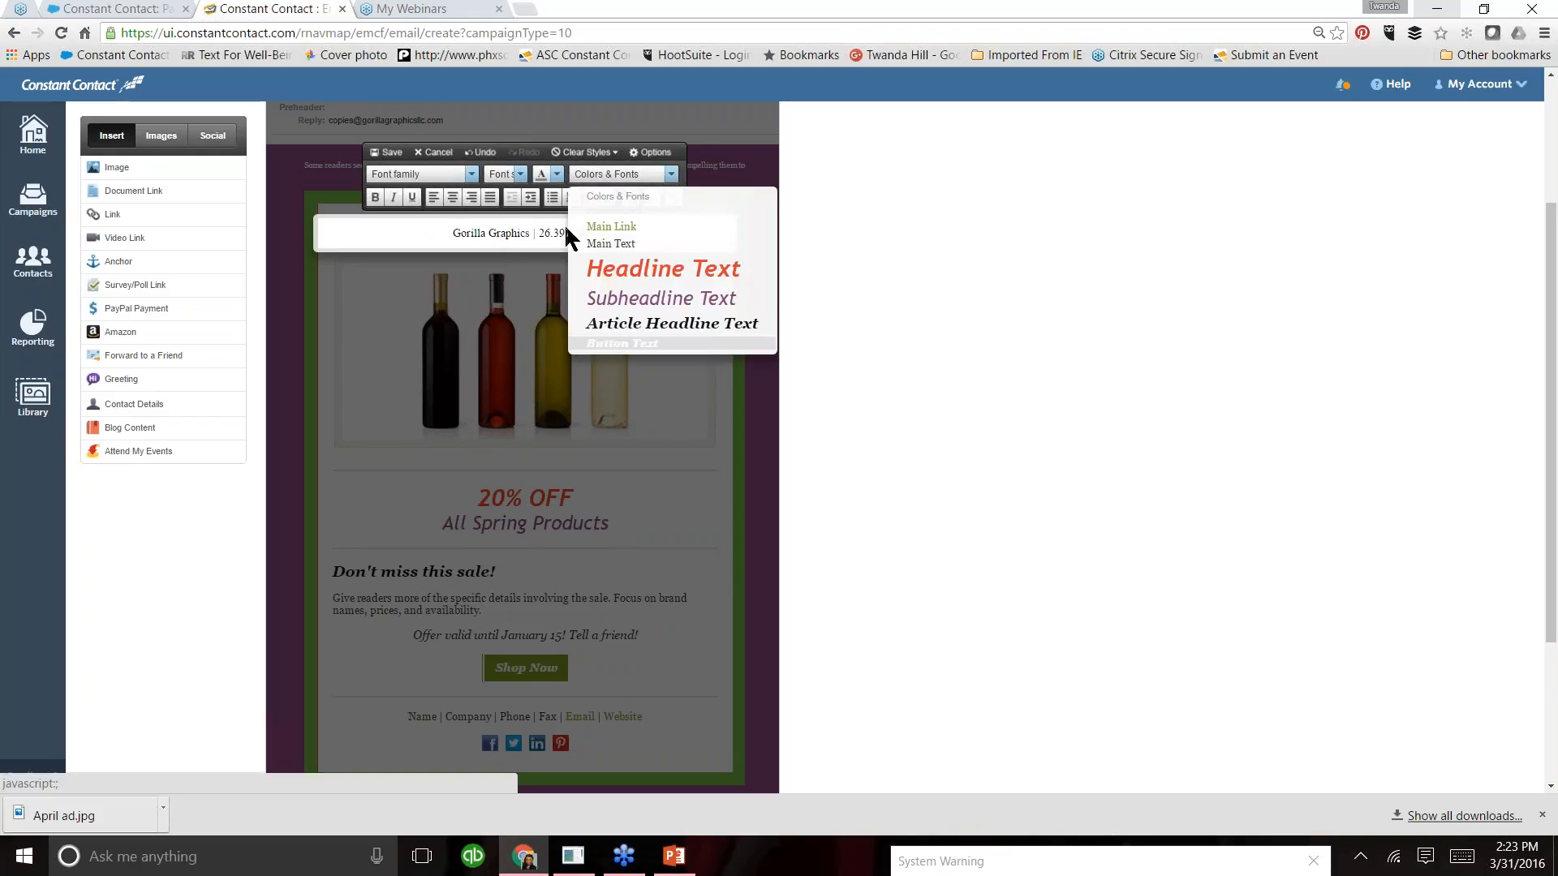
{"action": "left_click_drag", "start_coordinate": [604, 233], "coordinate": [435, 233]}
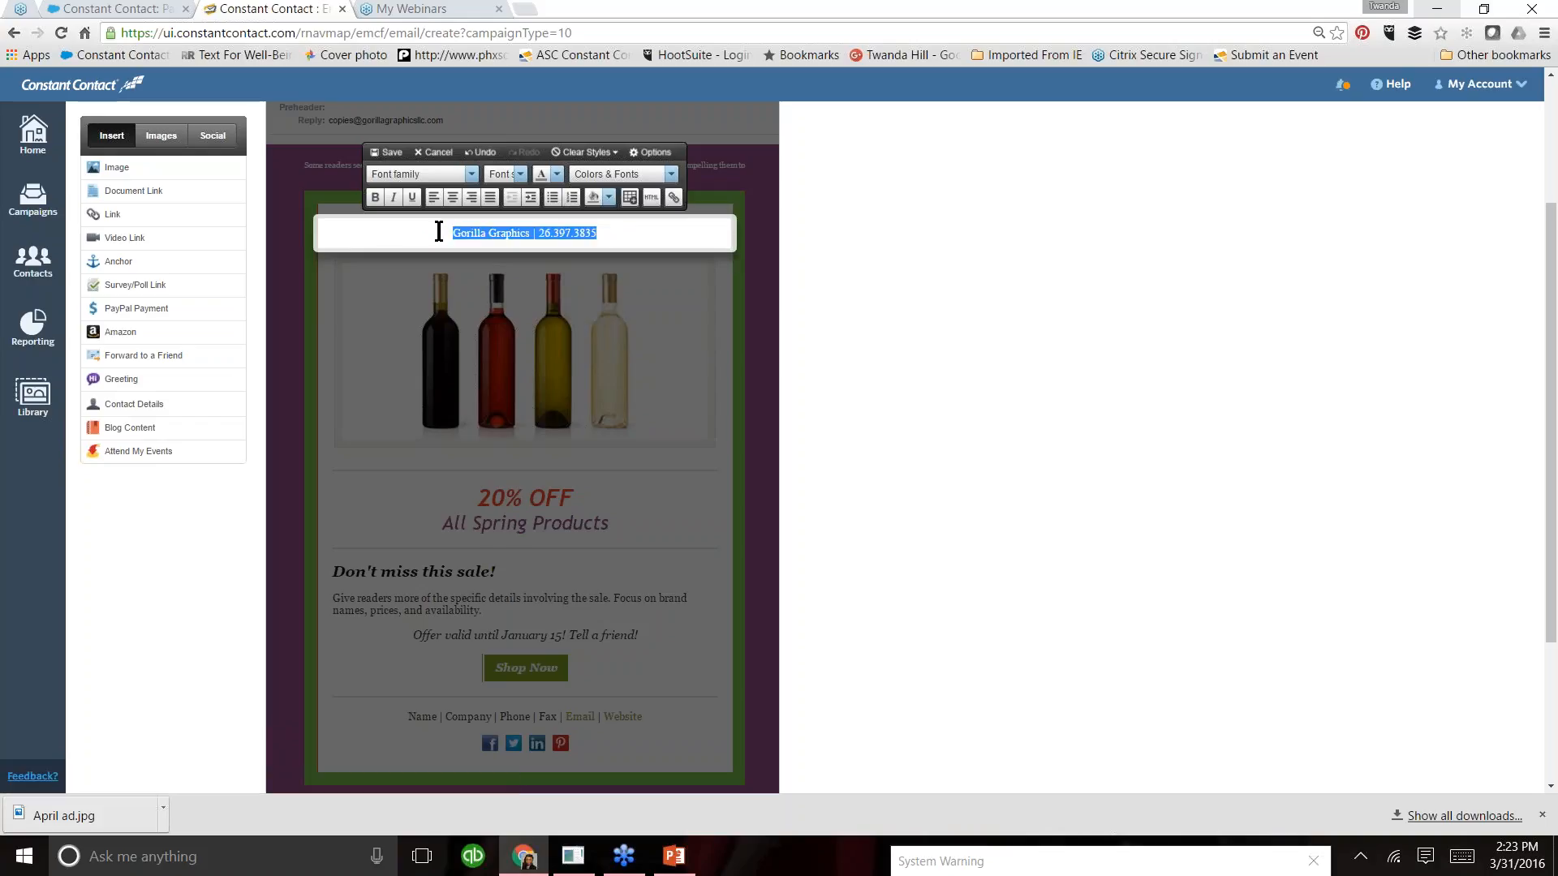
{"action": "left_click", "coordinate": [672, 174]}
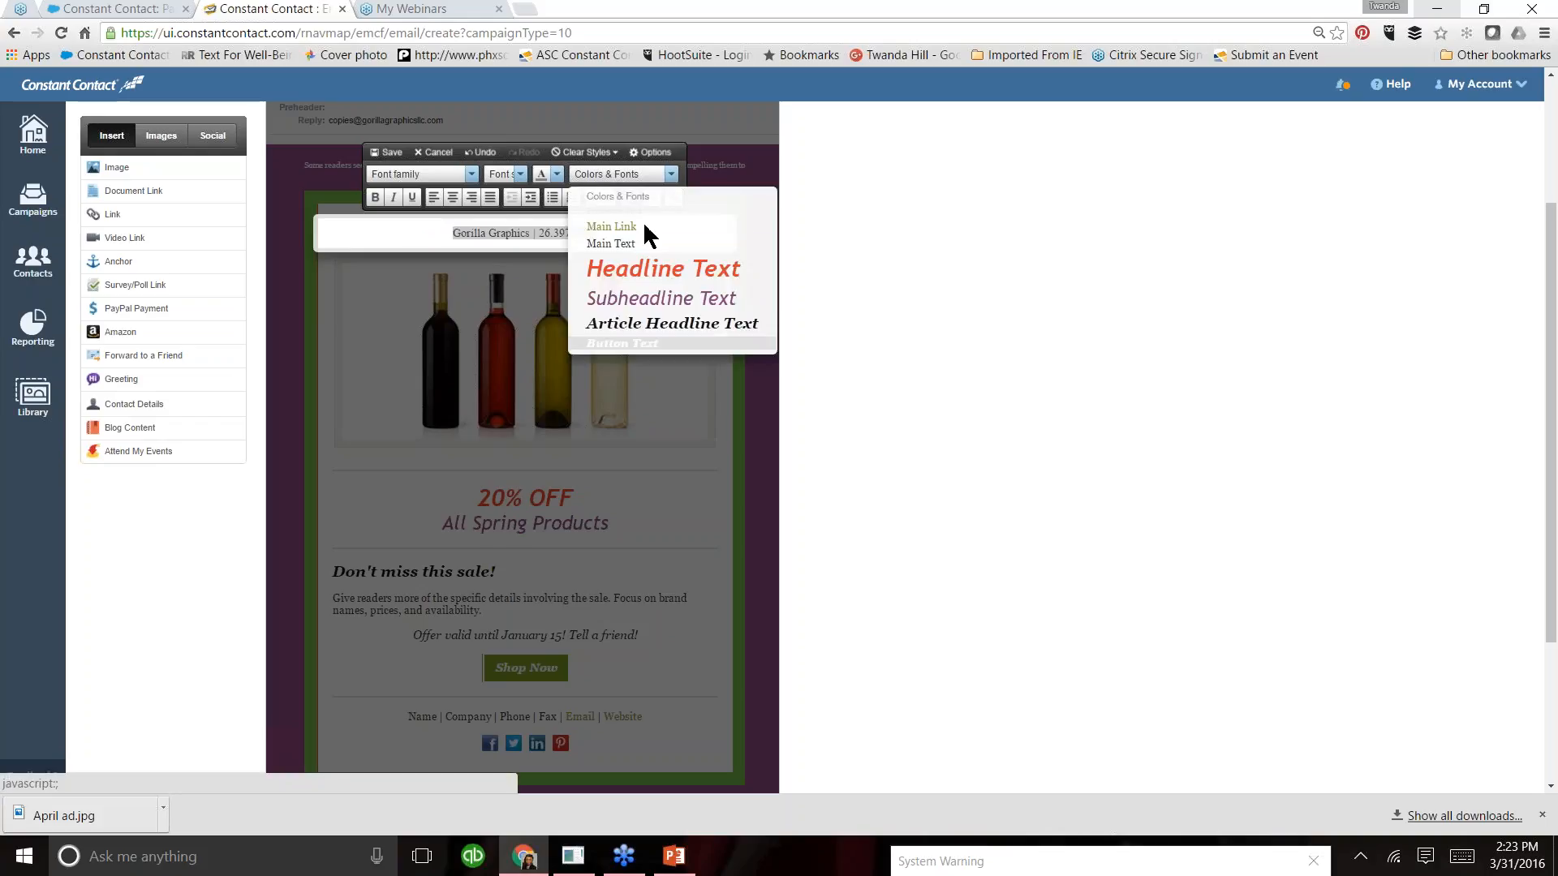
{"action": "left_click", "coordinate": [637, 276]}
- Add the missing digit to the area code of the phone number
{"action": "left_click", "coordinate": [672, 251]}
{"action": "left_click", "coordinate": [573, 248]}
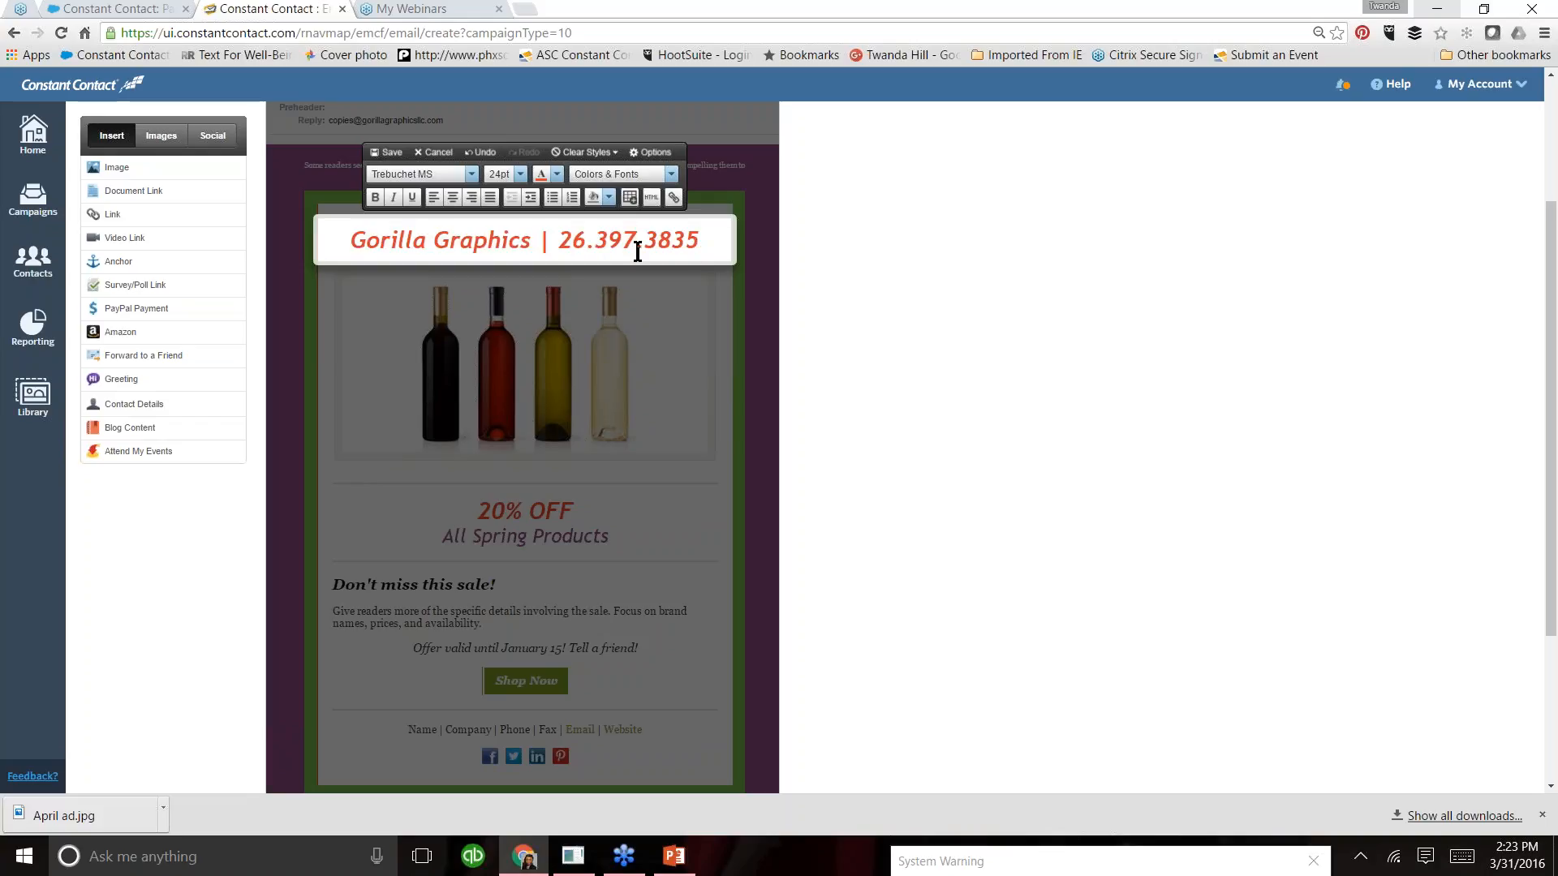
{"action": "type", "text": "0"}
- Insert the Gorilla Graphics logo from the image library above the company name line, leaving no extra blank line between them
{"action": "left_click", "coordinate": [343, 243]}
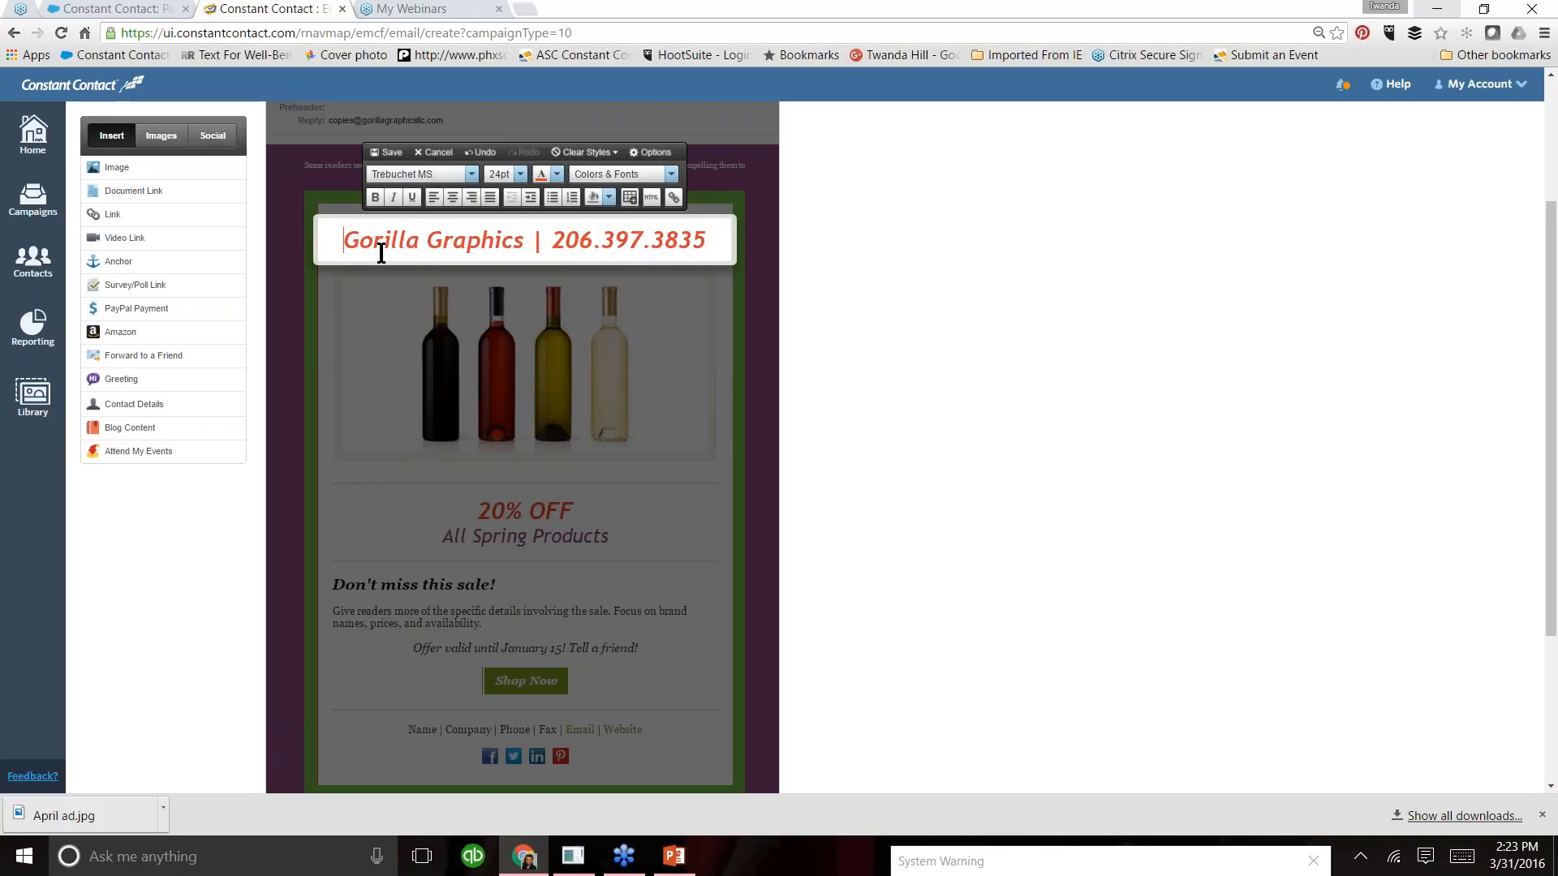
{"action": "key", "text": "Return"}
{"action": "key", "text": "Return"}
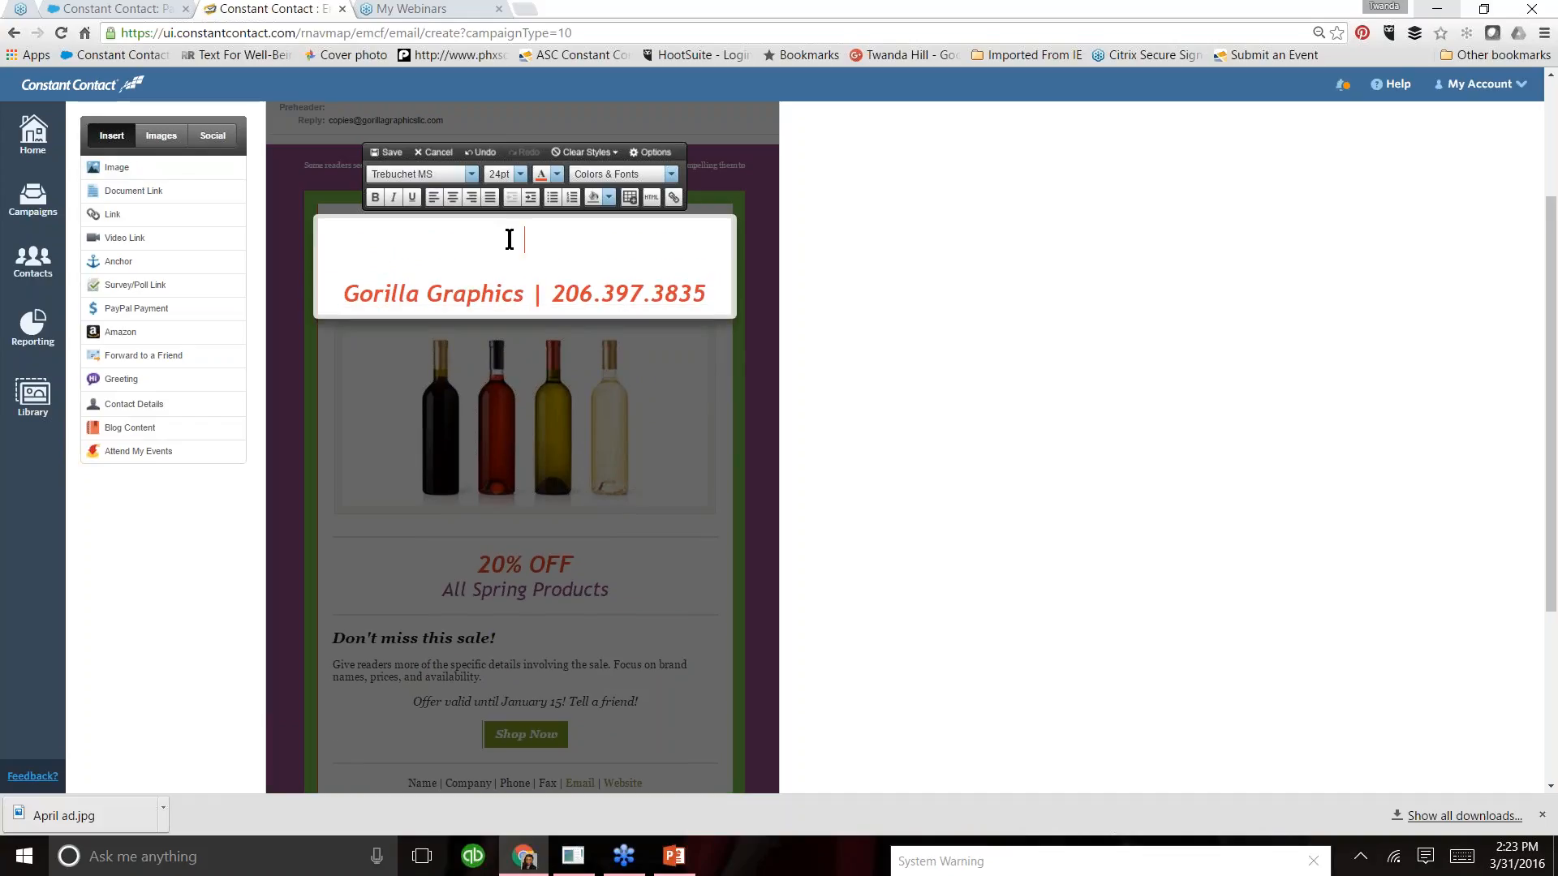
{"action": "left_click", "coordinate": [163, 138]}
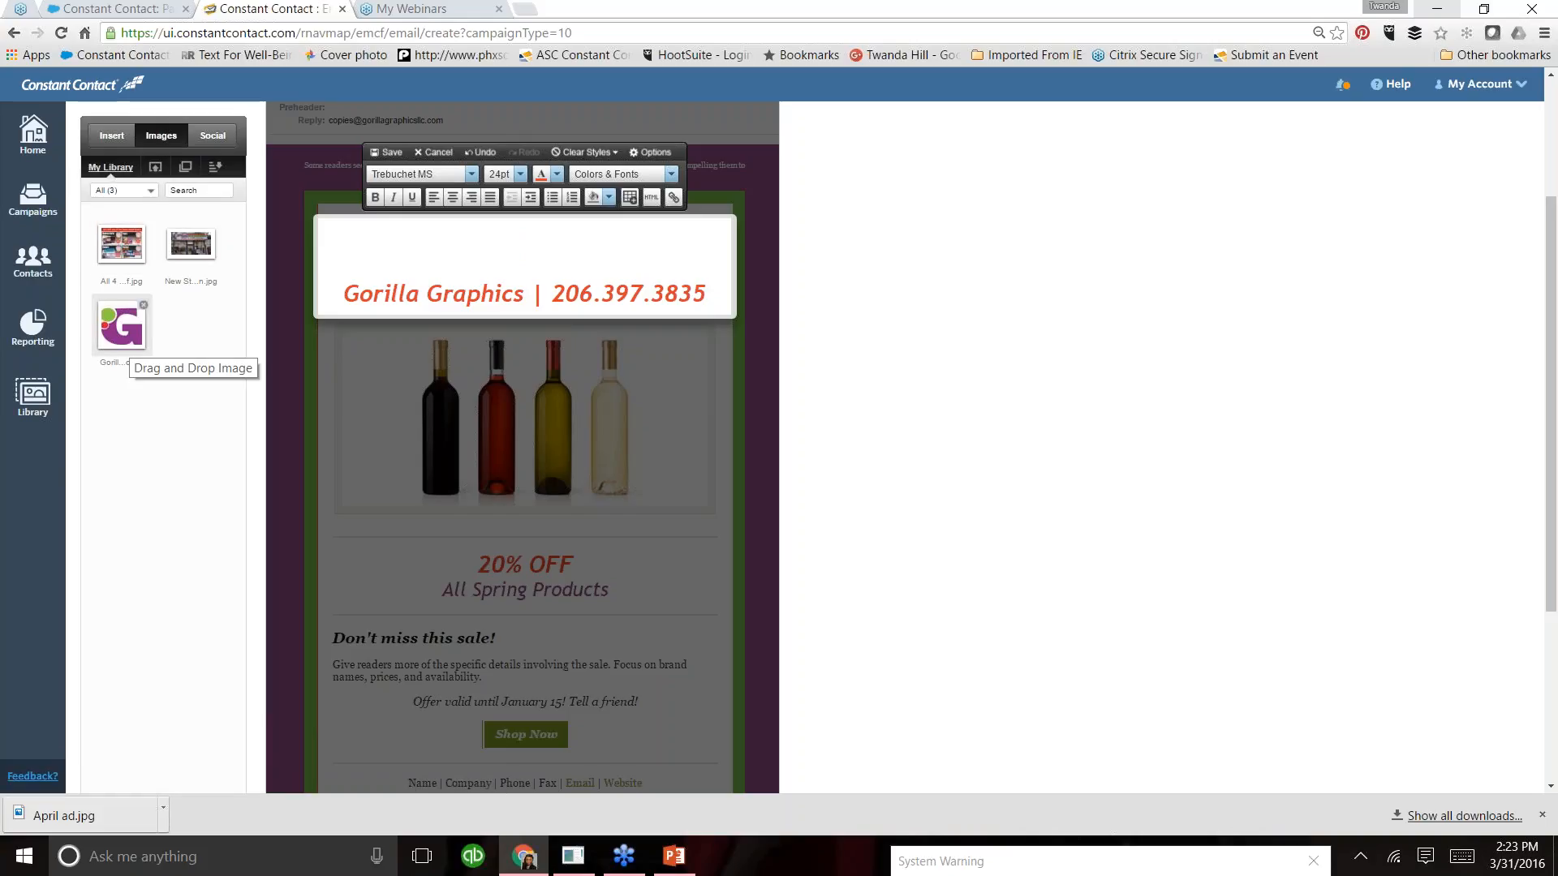
{"action": "left_click_drag", "start_coordinate": [122, 325], "coordinate": [513, 247]}
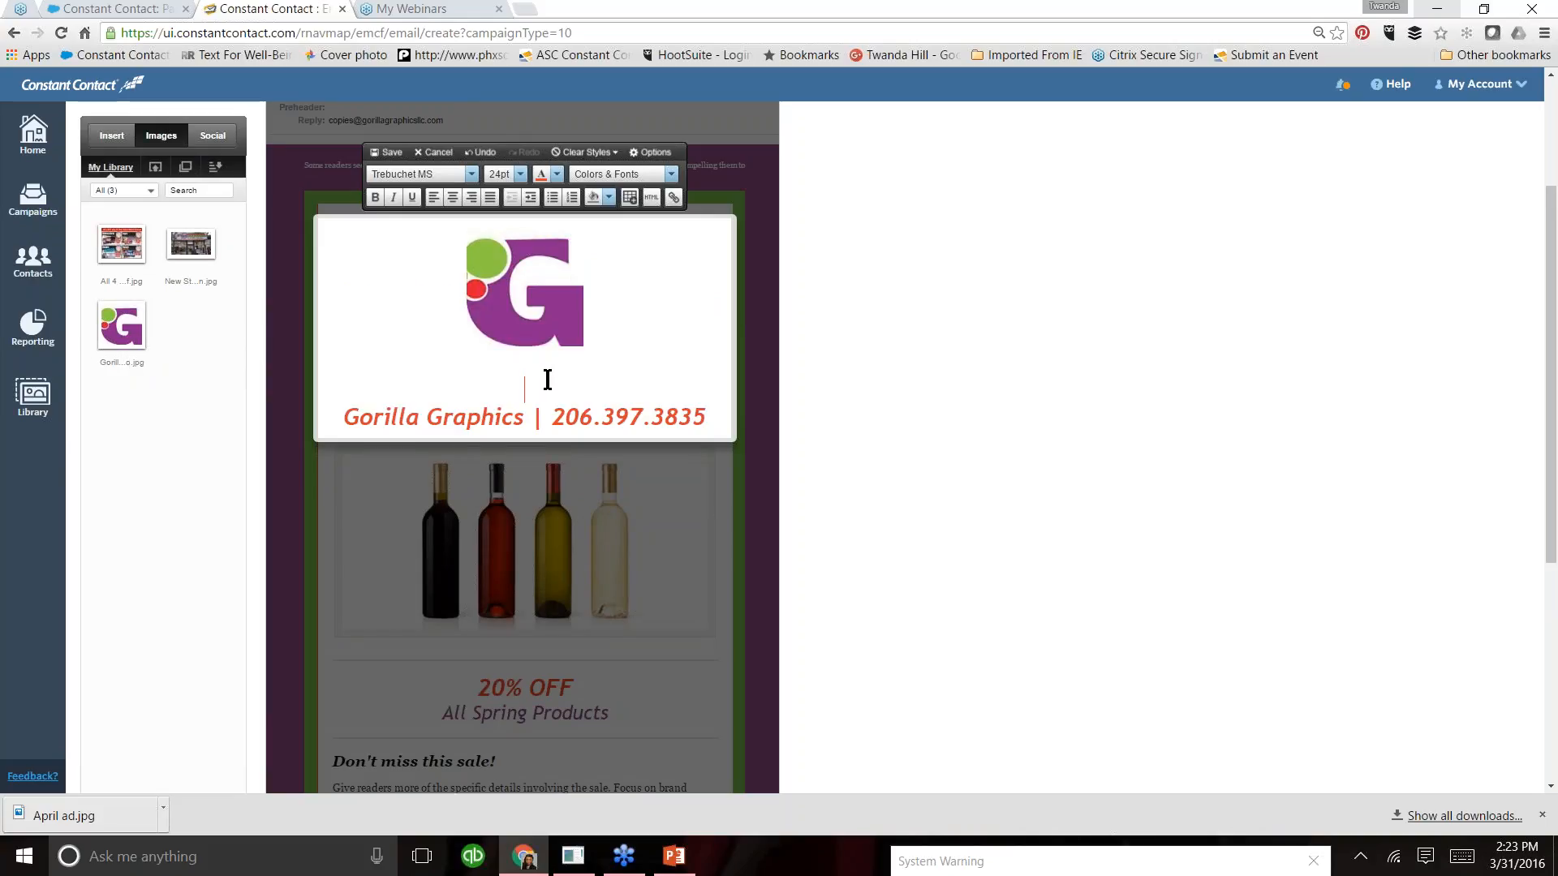
{"action": "key", "text": "BackSpace"}
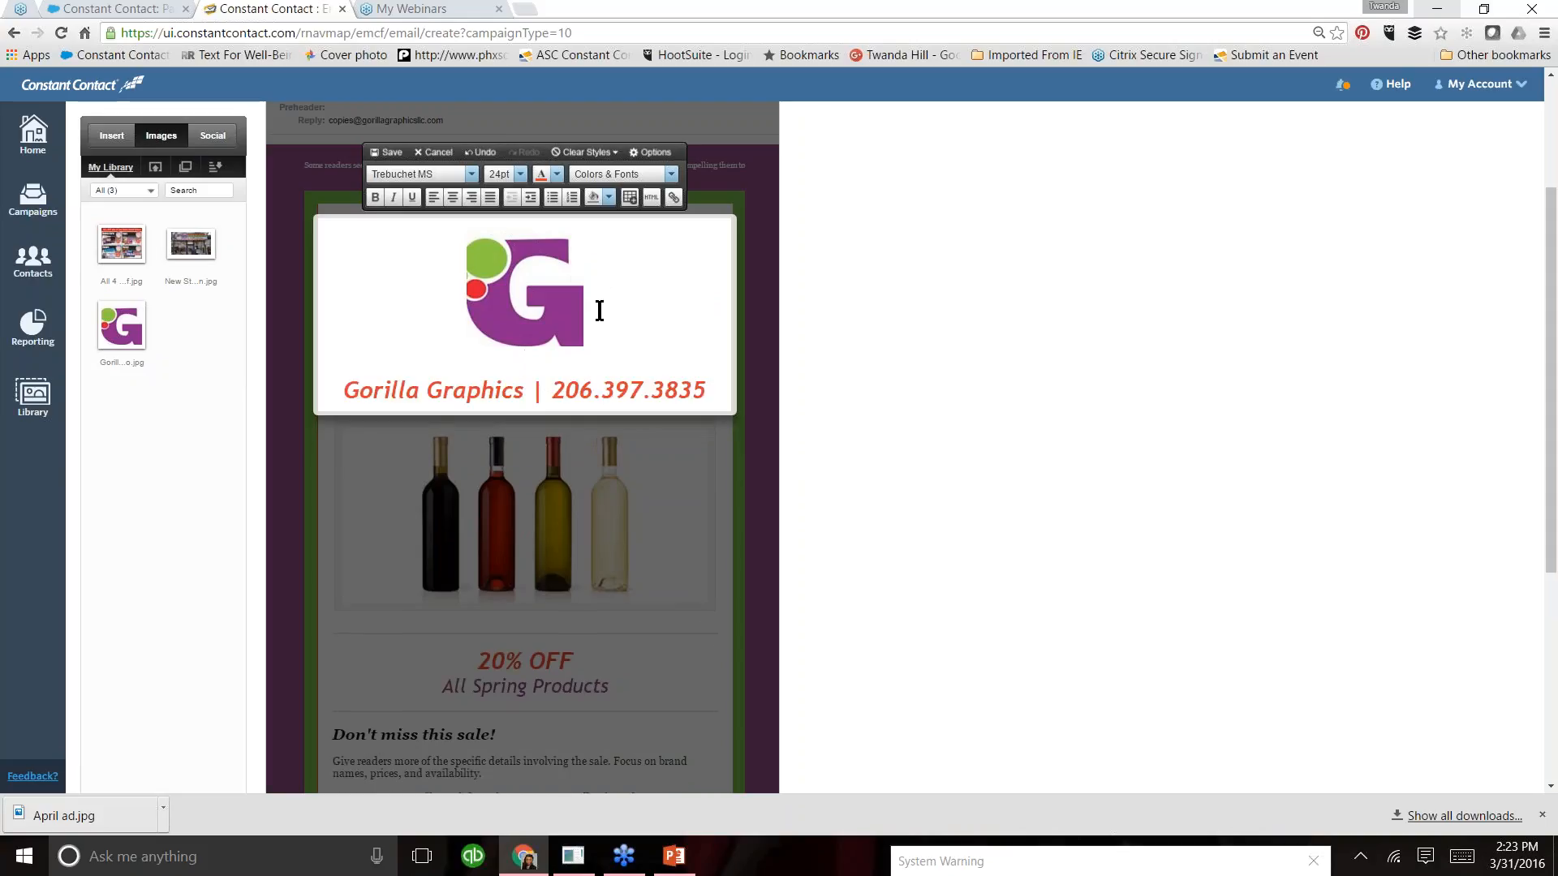
{"action": "mouse_move", "coordinate": [560, 254]}
{"action": "left_click", "coordinate": [575, 243]}
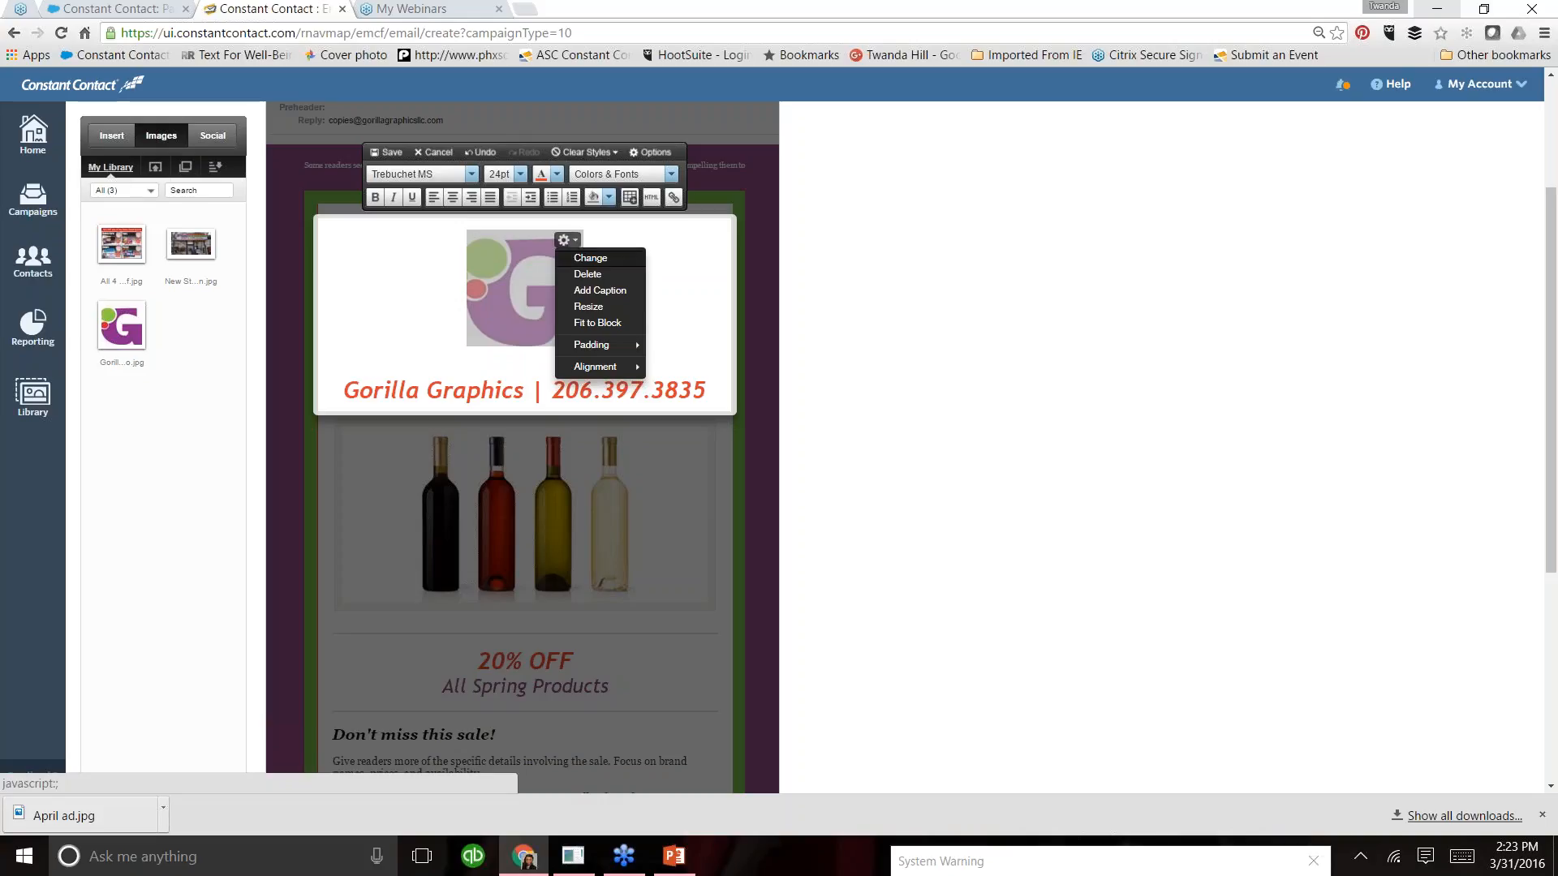
{"action": "left_click", "coordinate": [588, 307]}
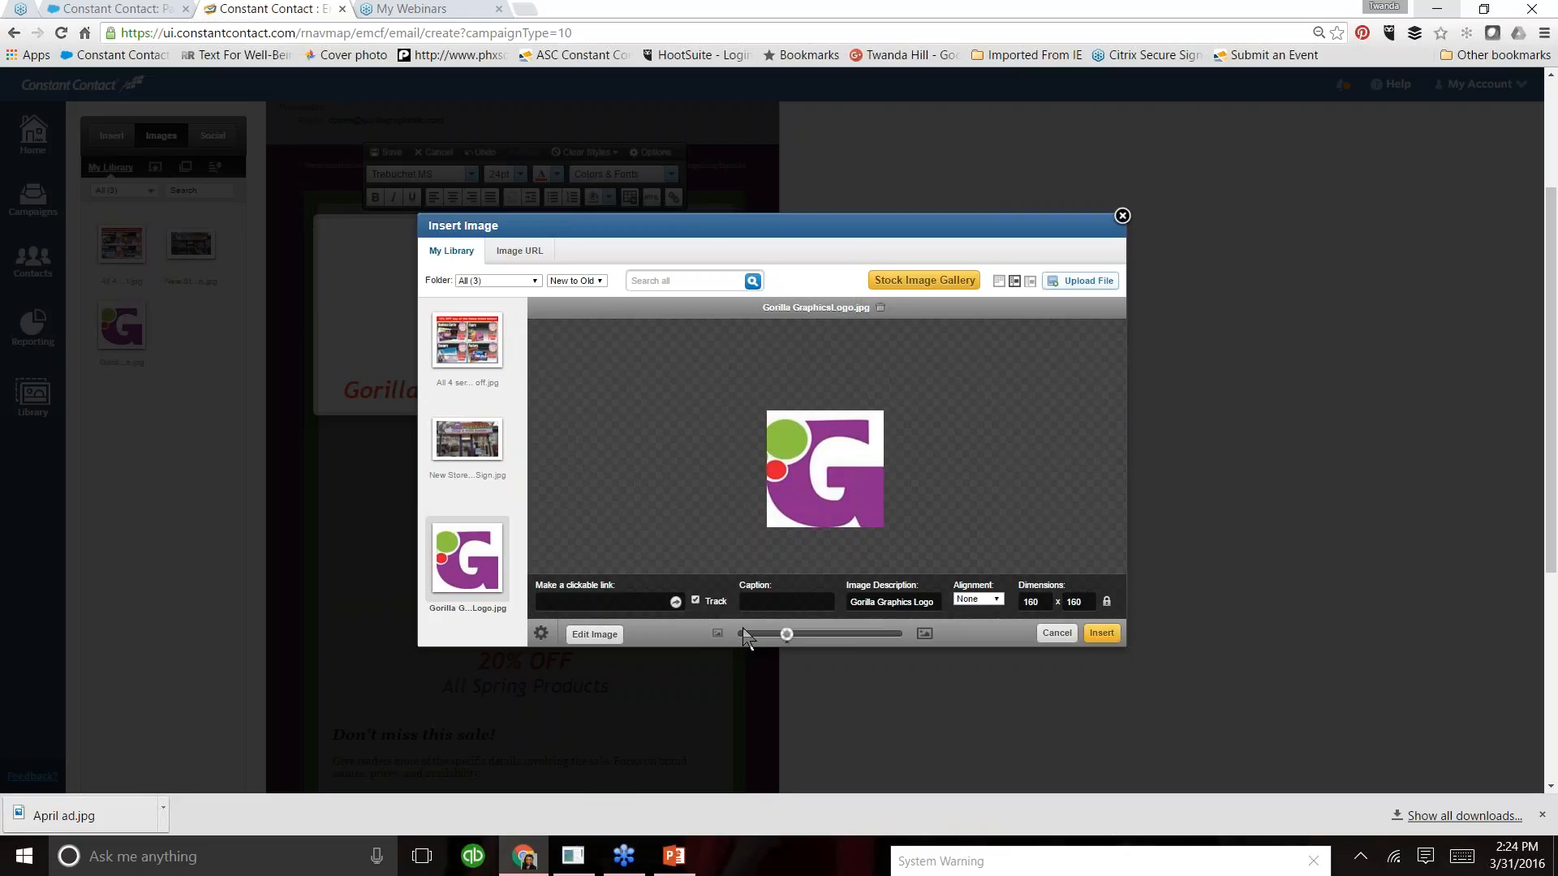
{"action": "left_click", "coordinate": [599, 600]}
{"action": "type", "text": "www"}
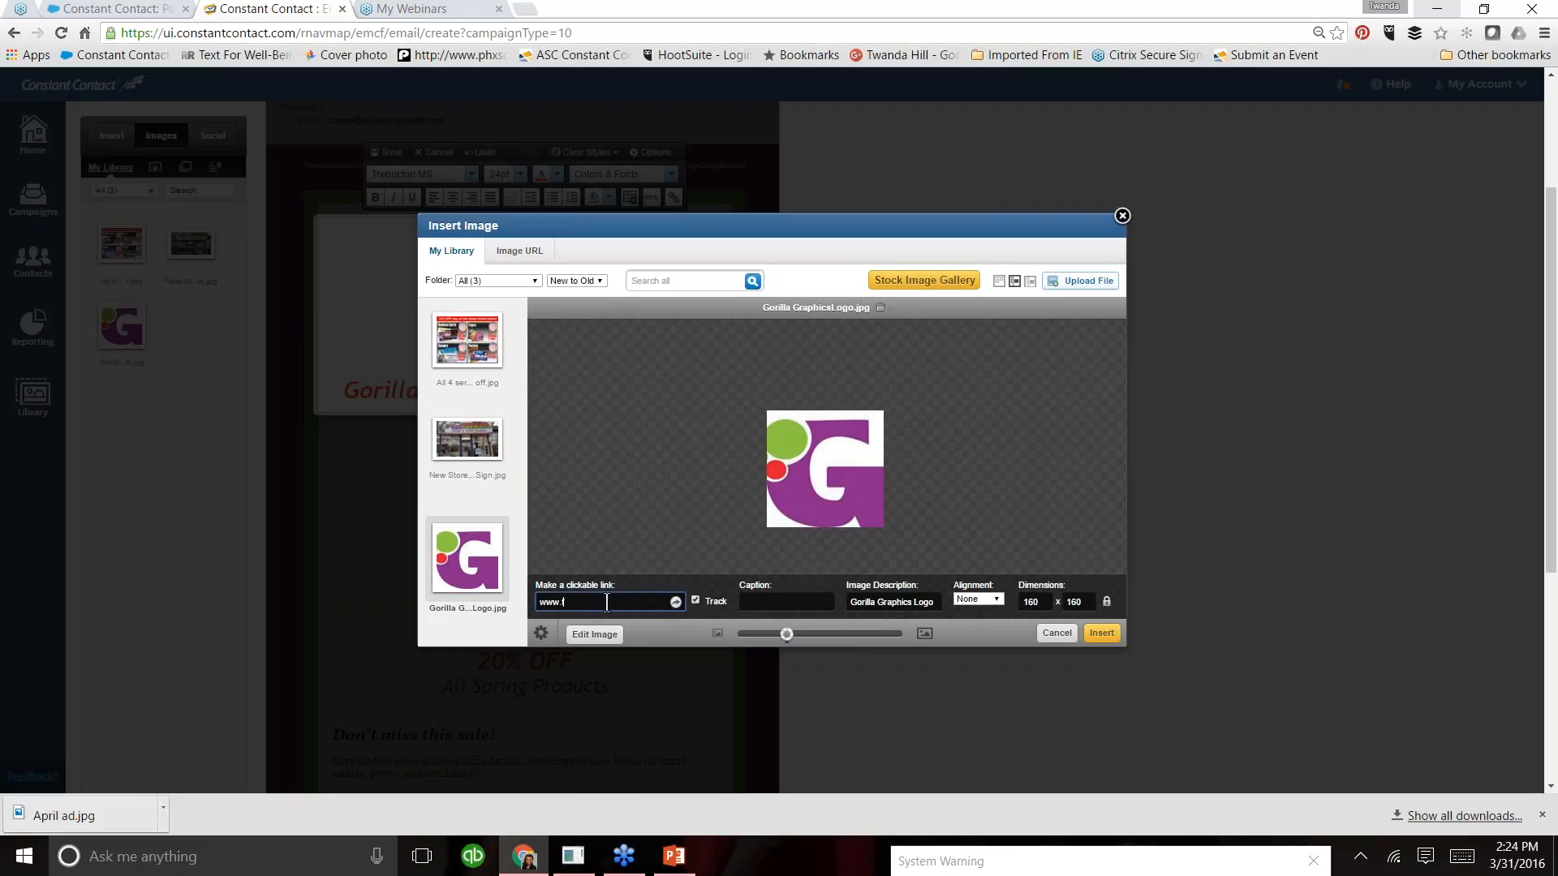
{"action": "type", "text": ".facebook.com"}
{"action": "type", "text": "/gorrillagrpahcisllc/"}
{"action": "left_click", "coordinate": [1102, 633]}
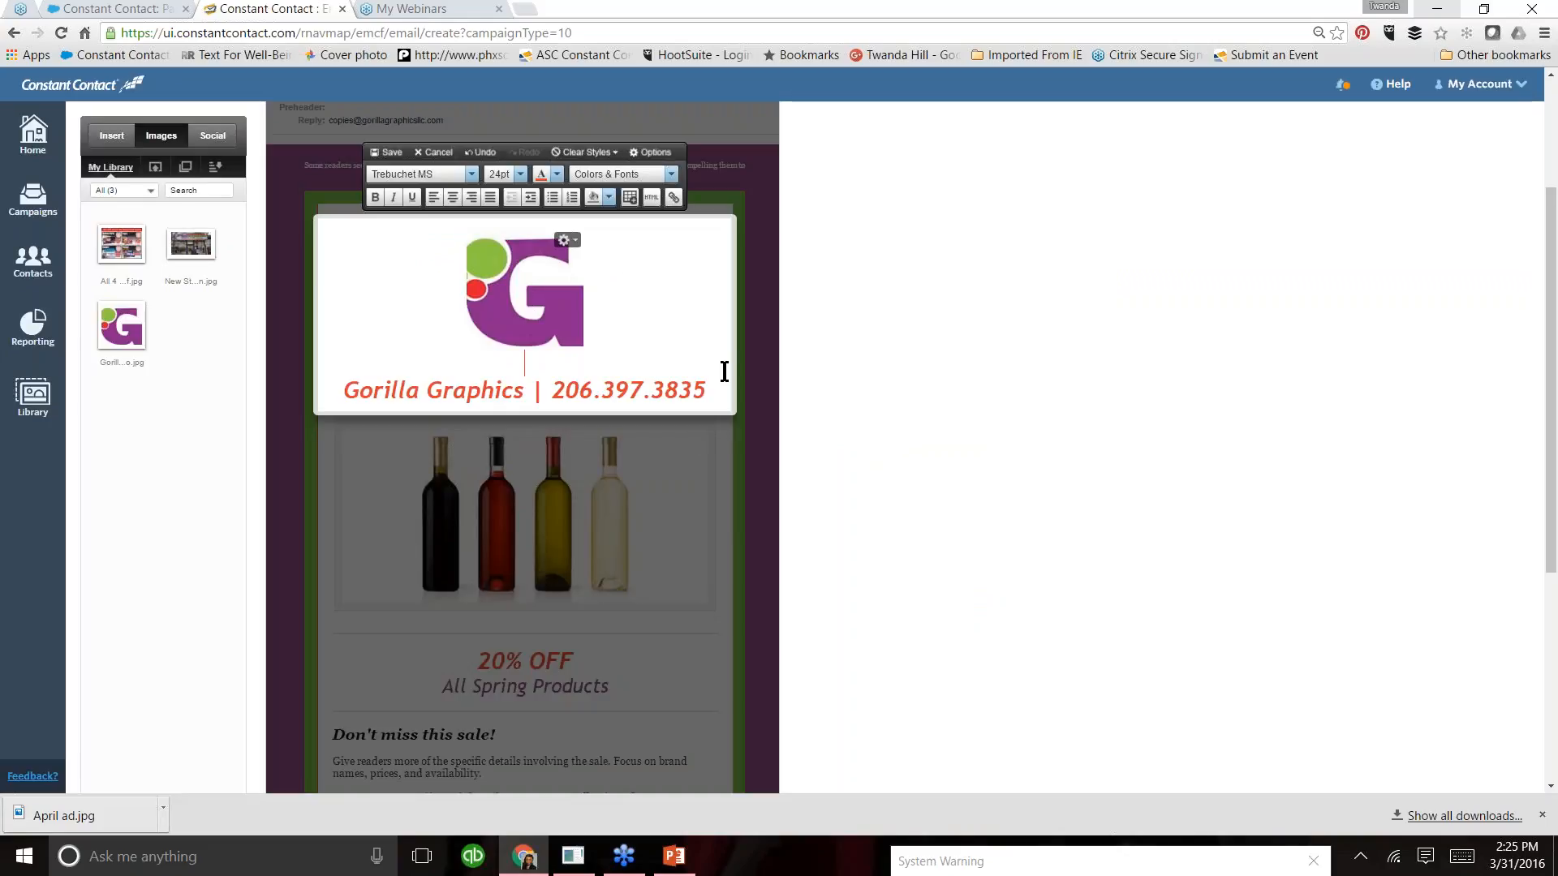
{"action": "left_click", "coordinate": [391, 157]}
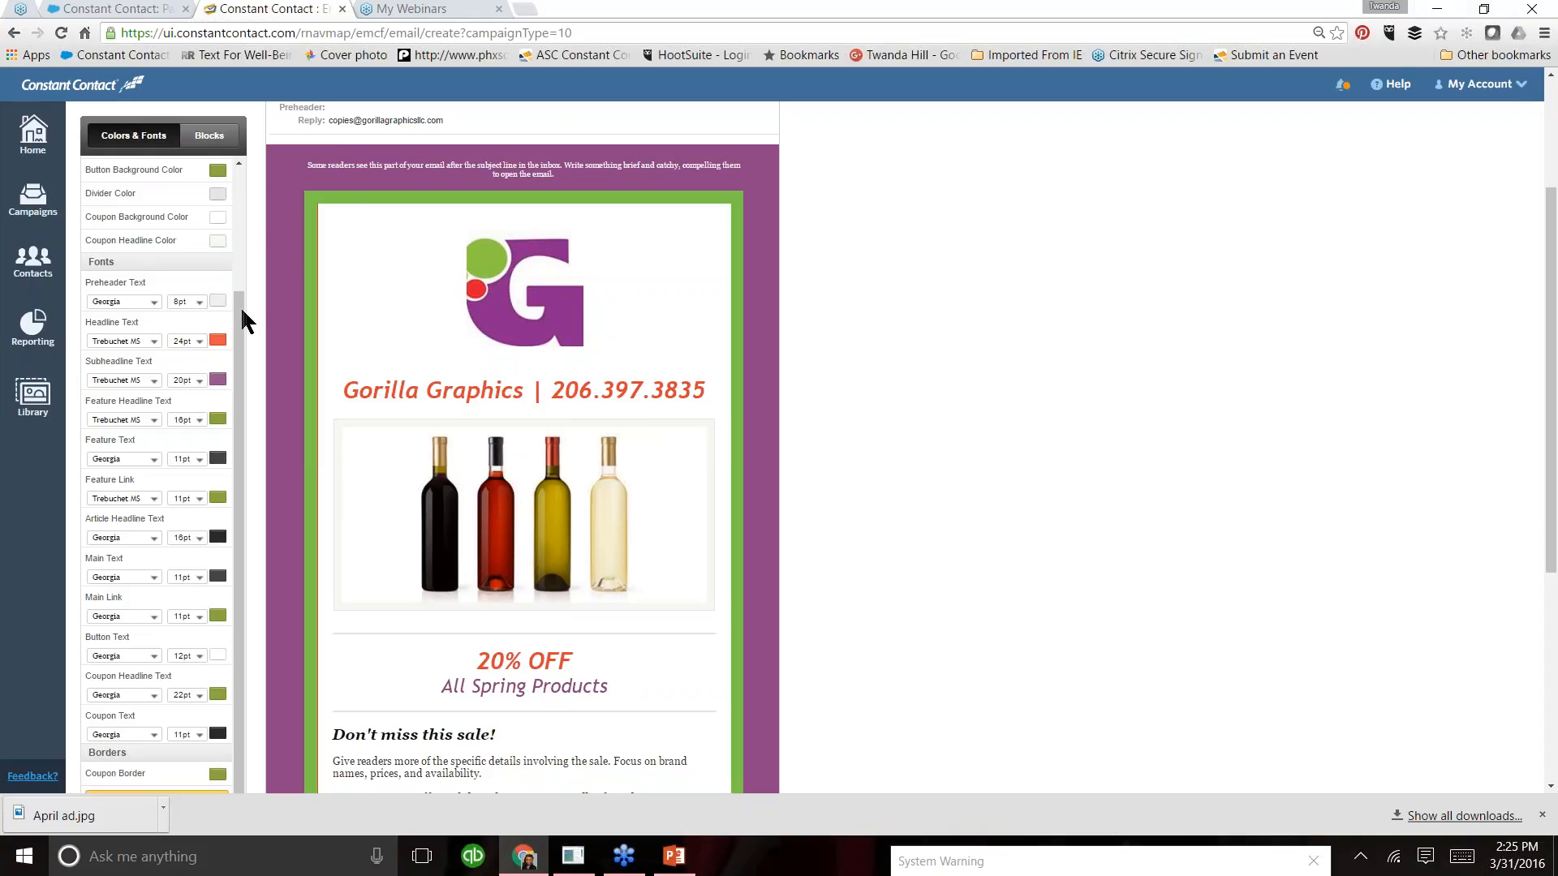
- Reapply the recently used orange-red to the border color
{"action": "left_click_drag", "start_coordinate": [236, 306], "coordinate": [240, 242]}
{"action": "left_click", "coordinate": [217, 181]}
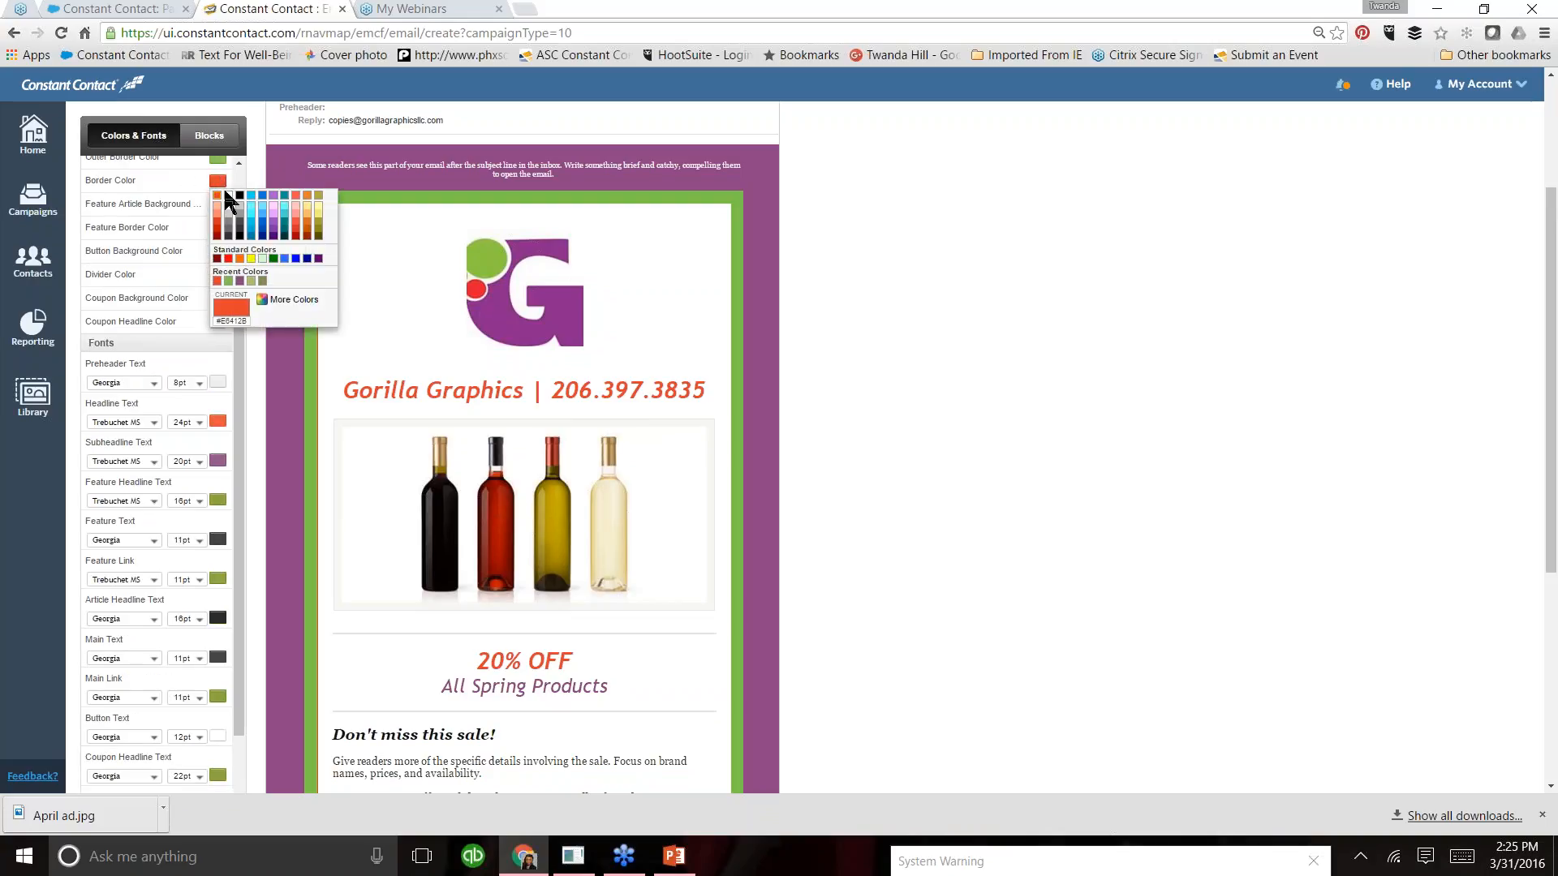
{"action": "left_click", "coordinate": [217, 281]}
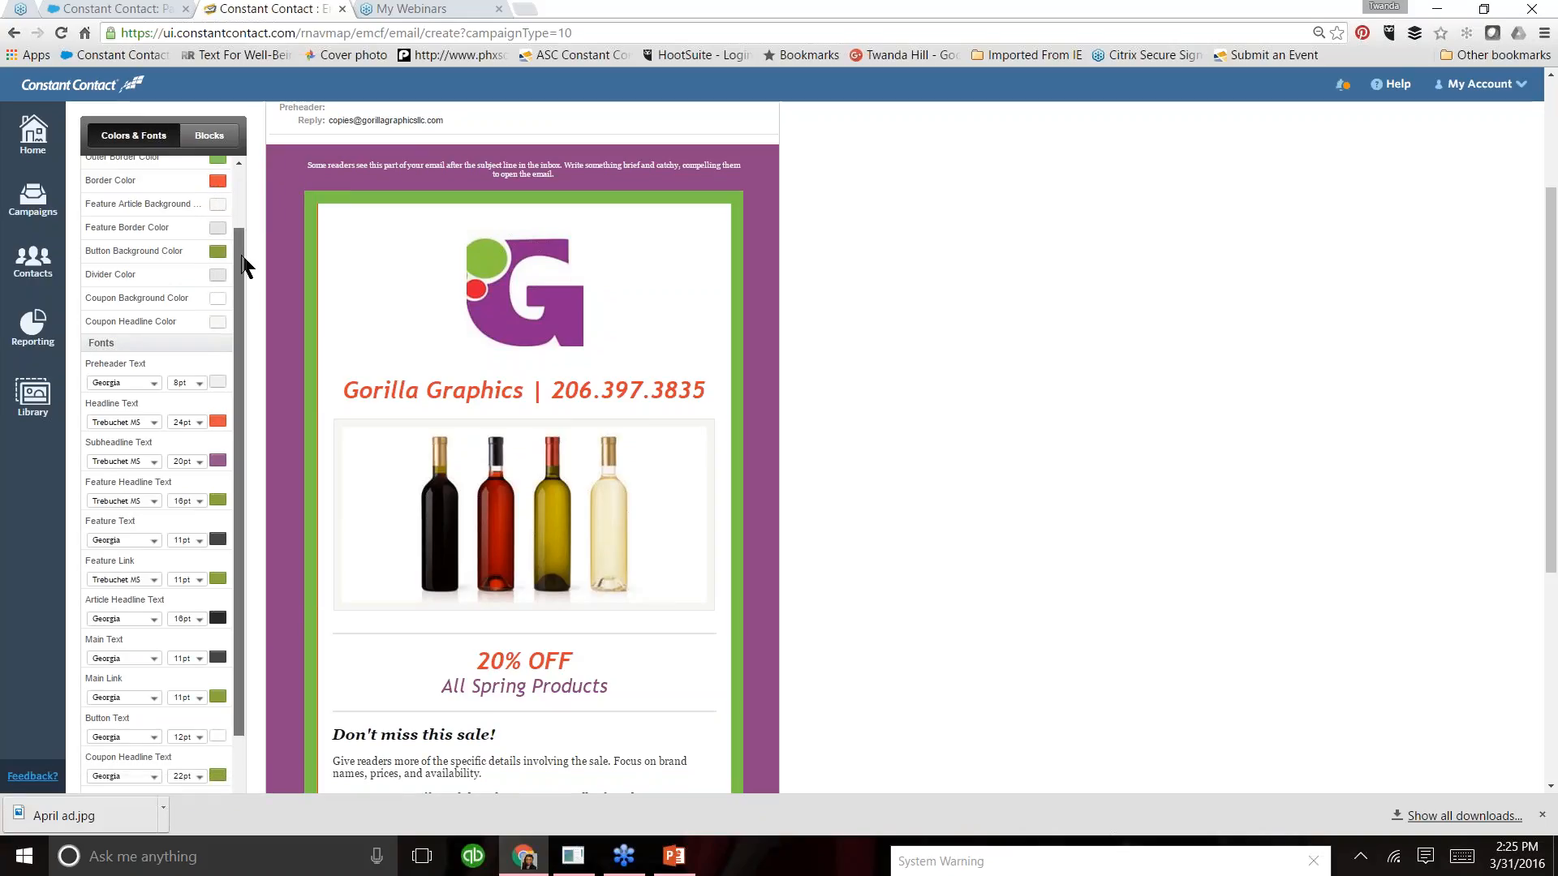
- Set the outer background color to the recently used orange-red and the outer border color to the recently used purple
{"action": "left_click_drag", "start_coordinate": [242, 291], "coordinate": [240, 233]}
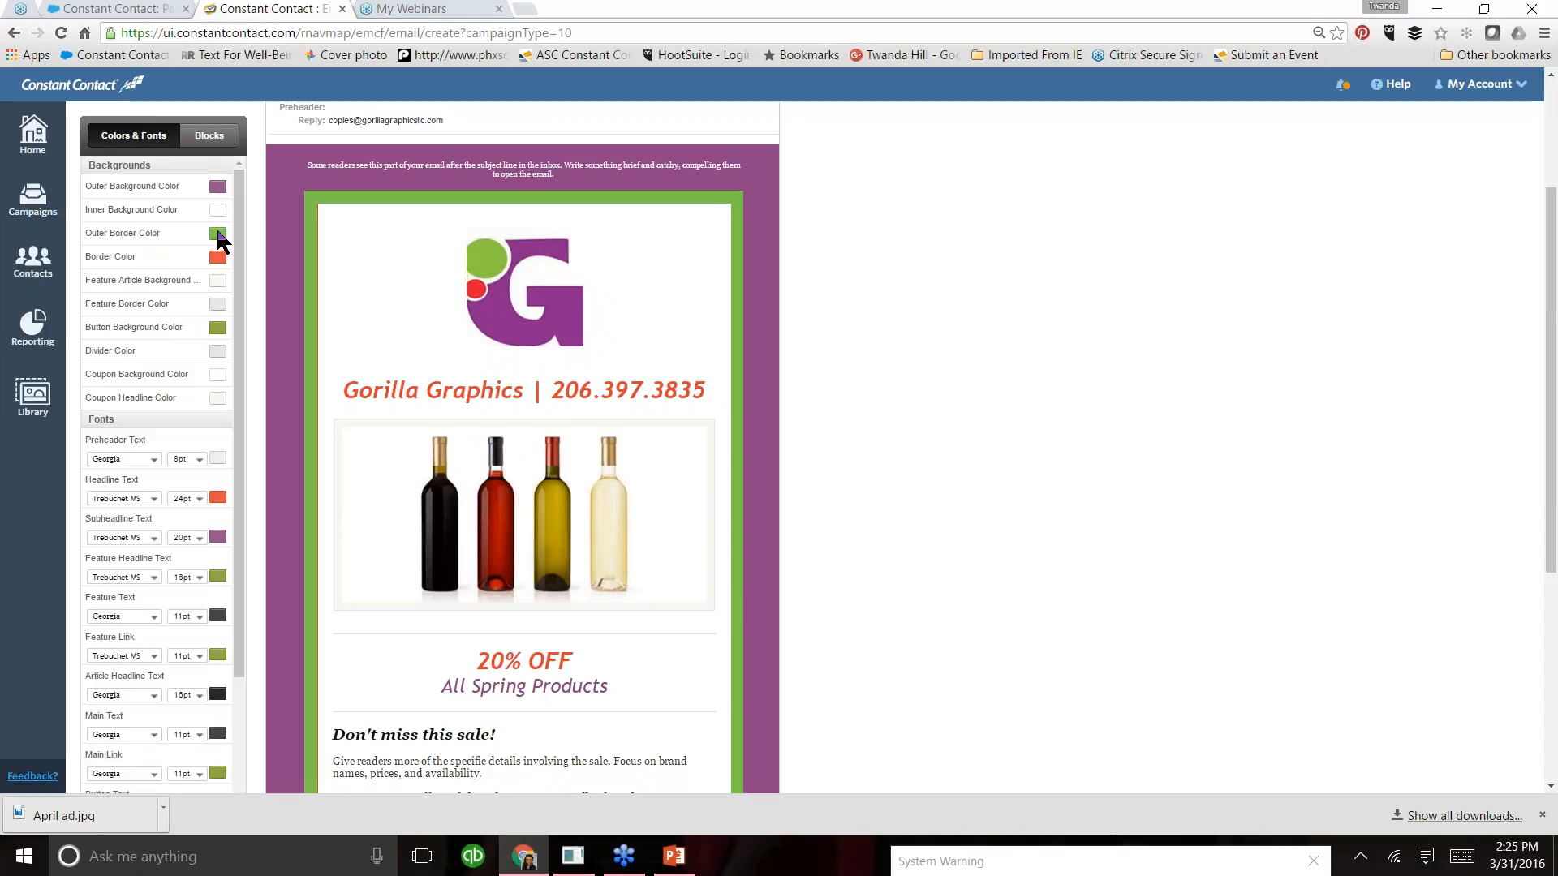
{"action": "left_click", "coordinate": [217, 186]}
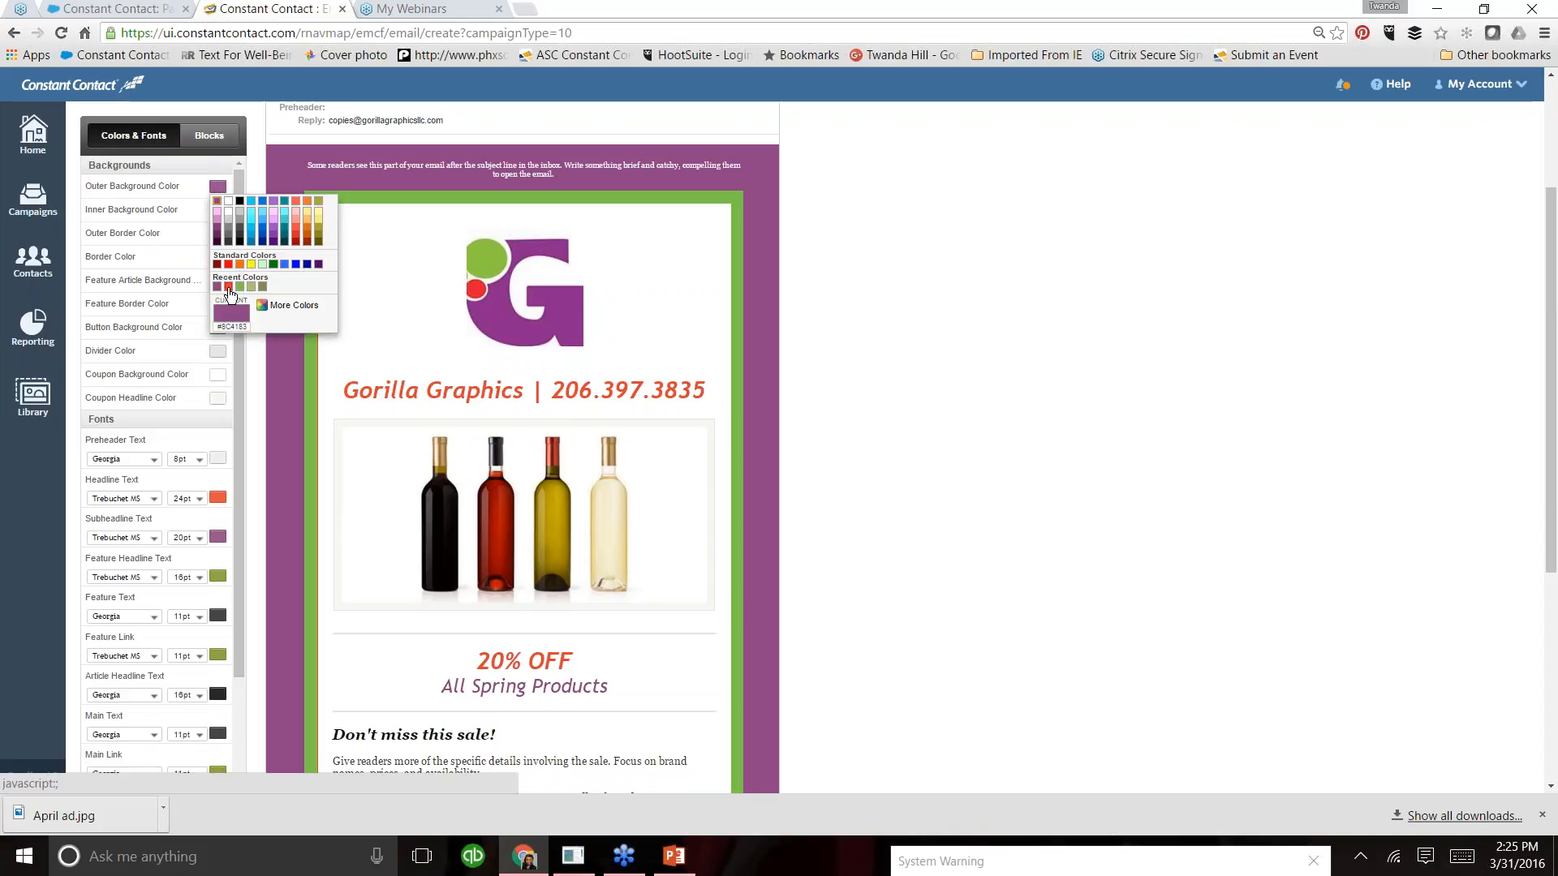
{"action": "left_click", "coordinate": [228, 265]}
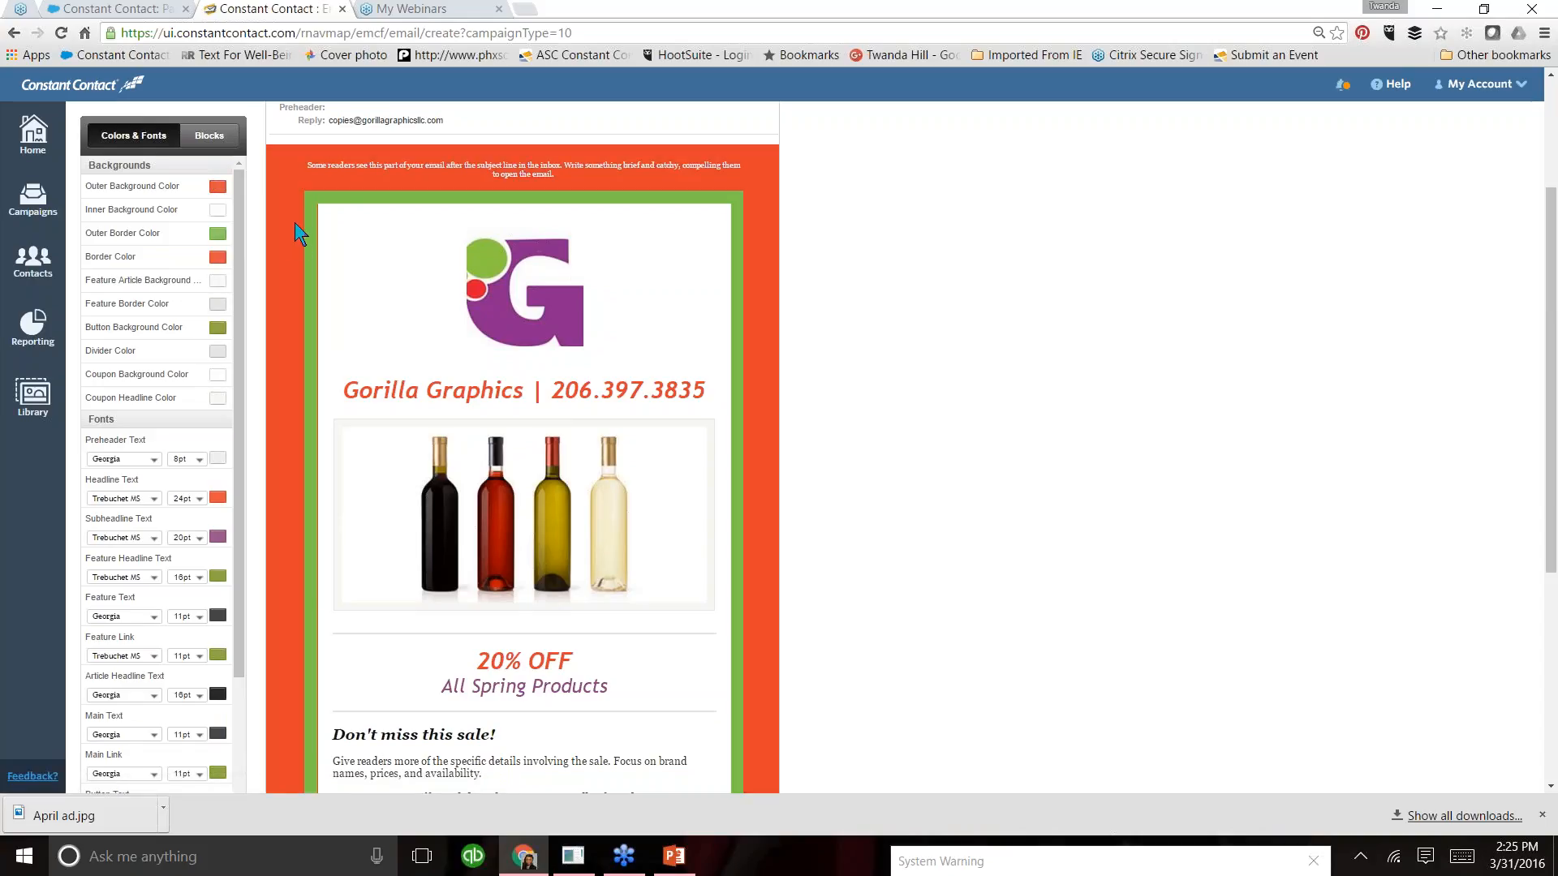
{"action": "left_click", "coordinate": [217, 235]}
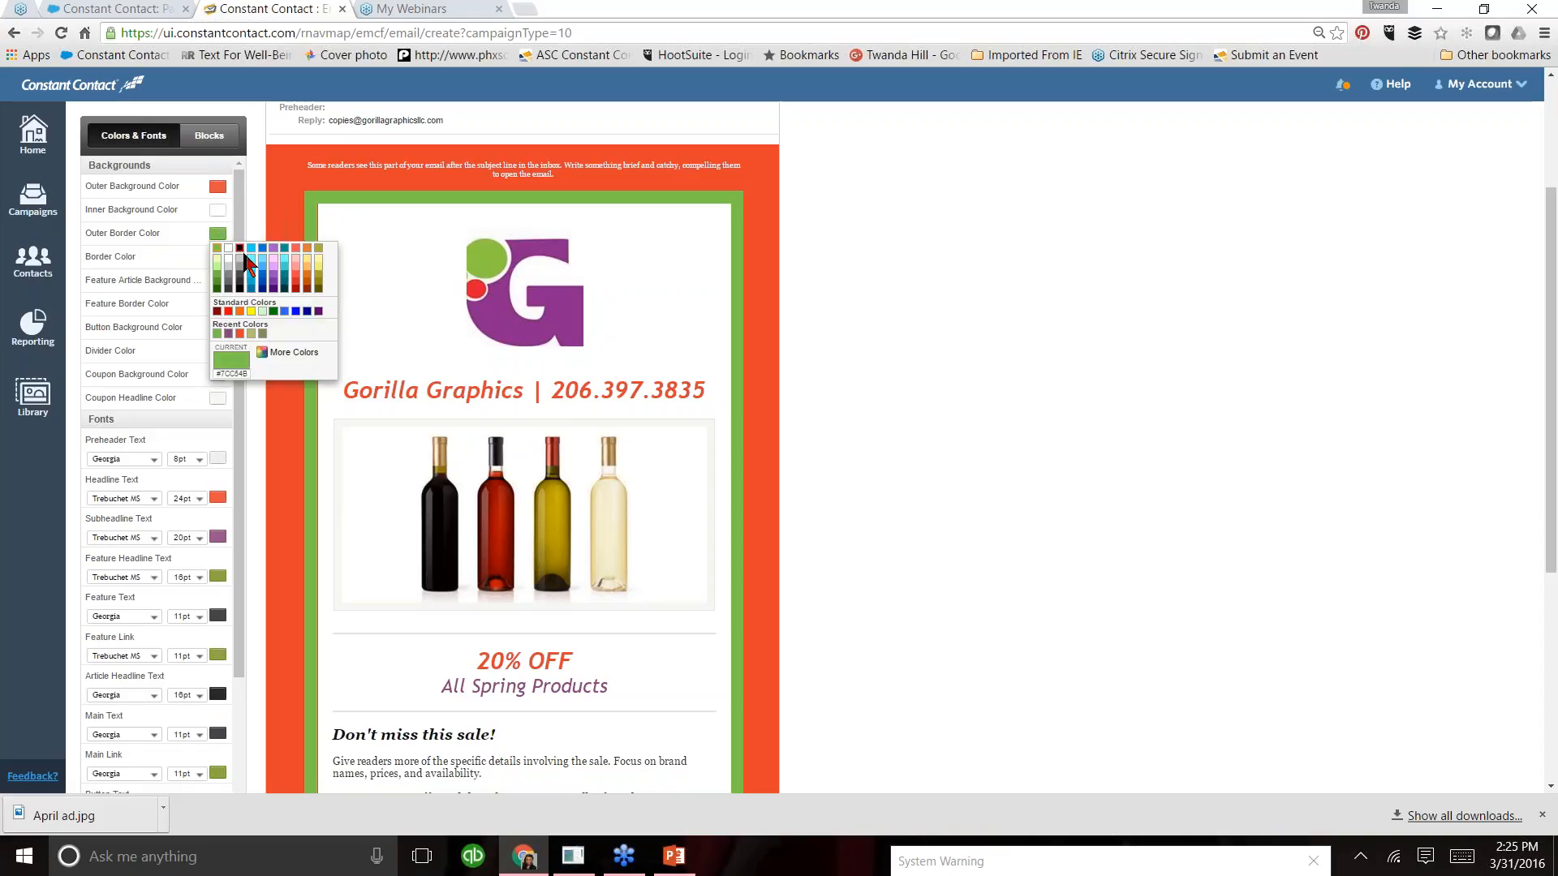
{"action": "left_click", "coordinate": [229, 333]}
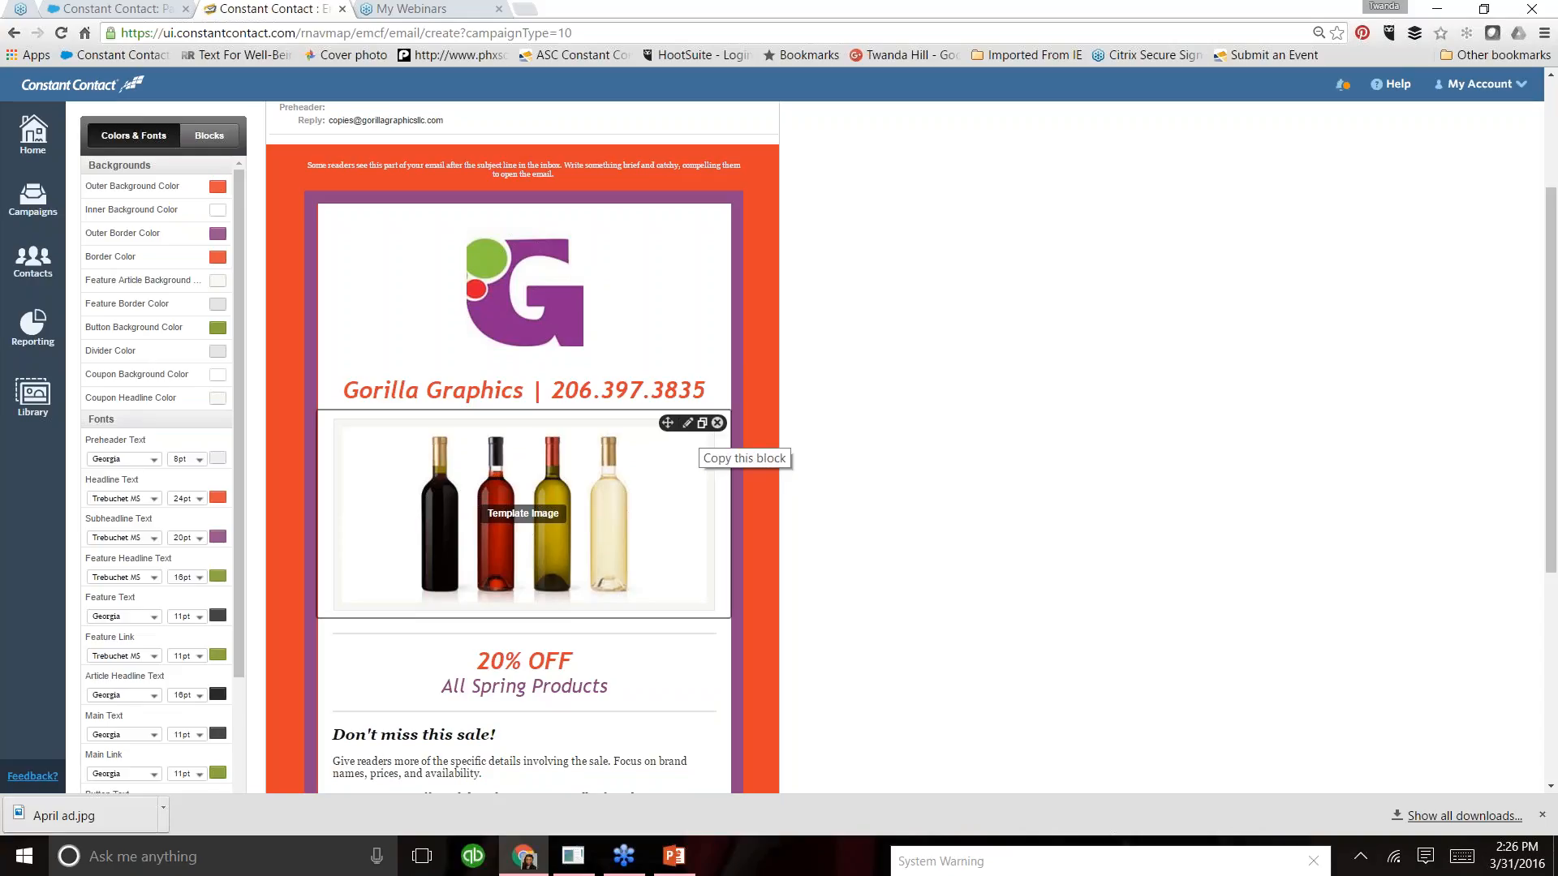
- Open the wine bottles template image block for editing and start changing its image
{"action": "left_click", "coordinate": [688, 423]}
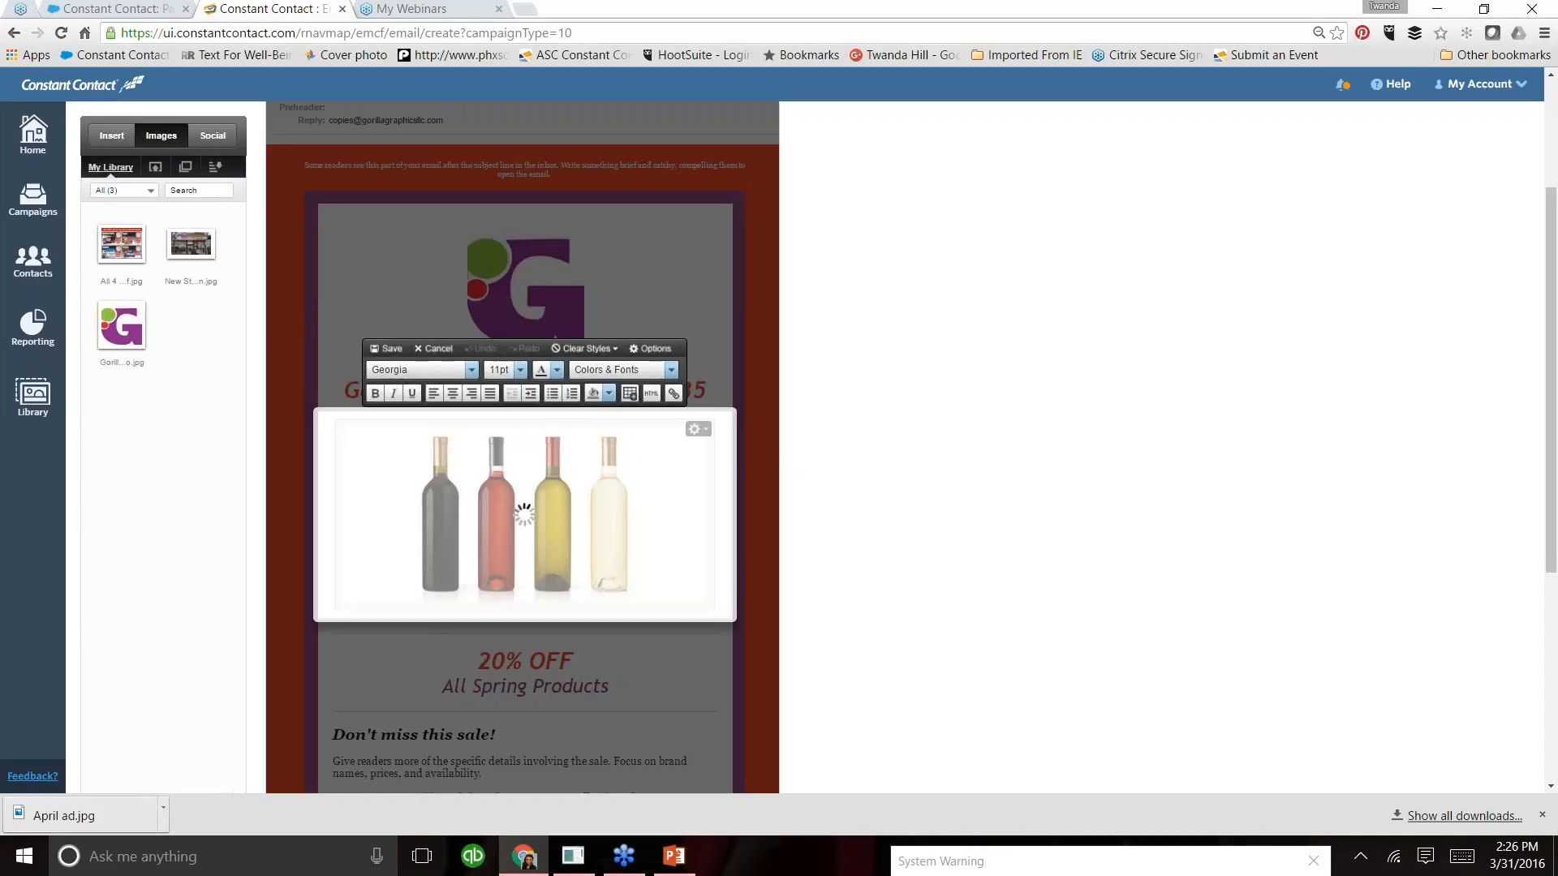
{"action": "left_click", "coordinate": [704, 431]}
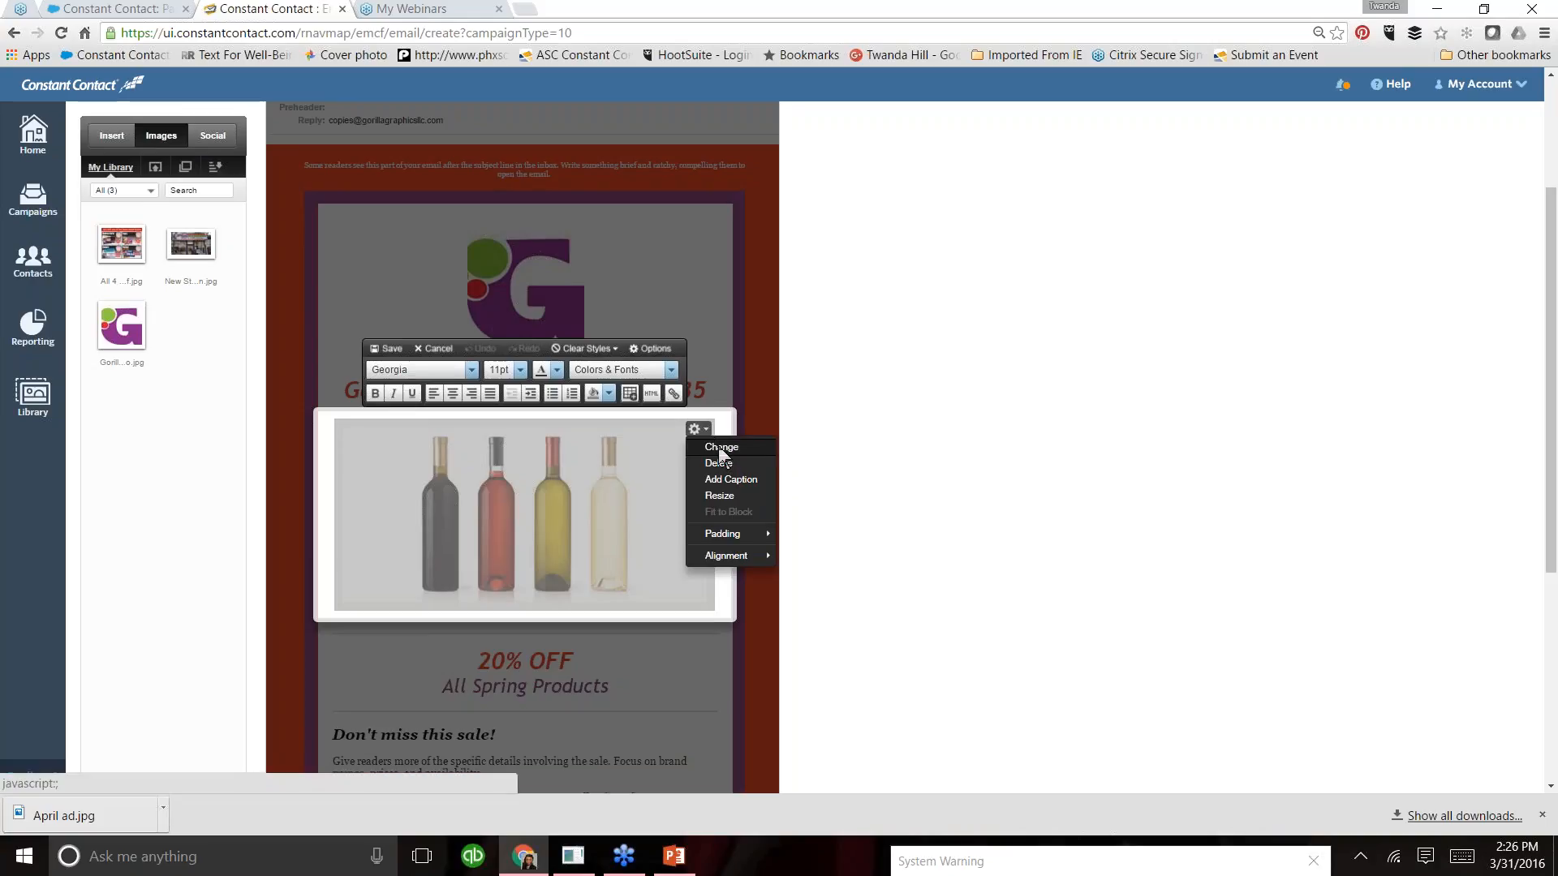
{"action": "left_click", "coordinate": [719, 449]}
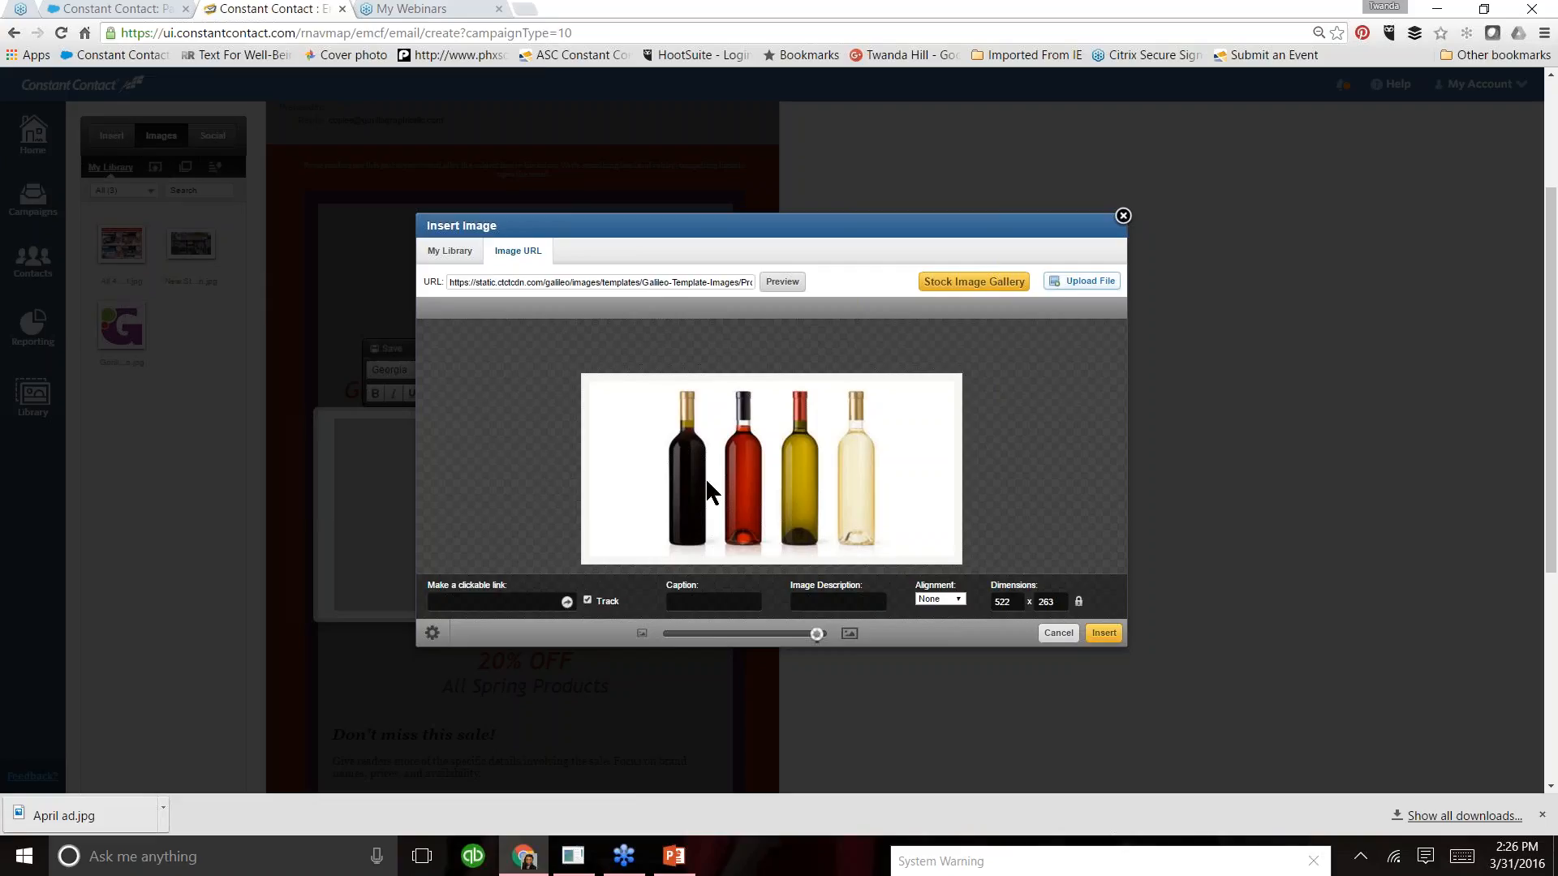
- Search Google Images for "copy and print" in a new browser tab
{"action": "left_click", "coordinate": [525, 10]}
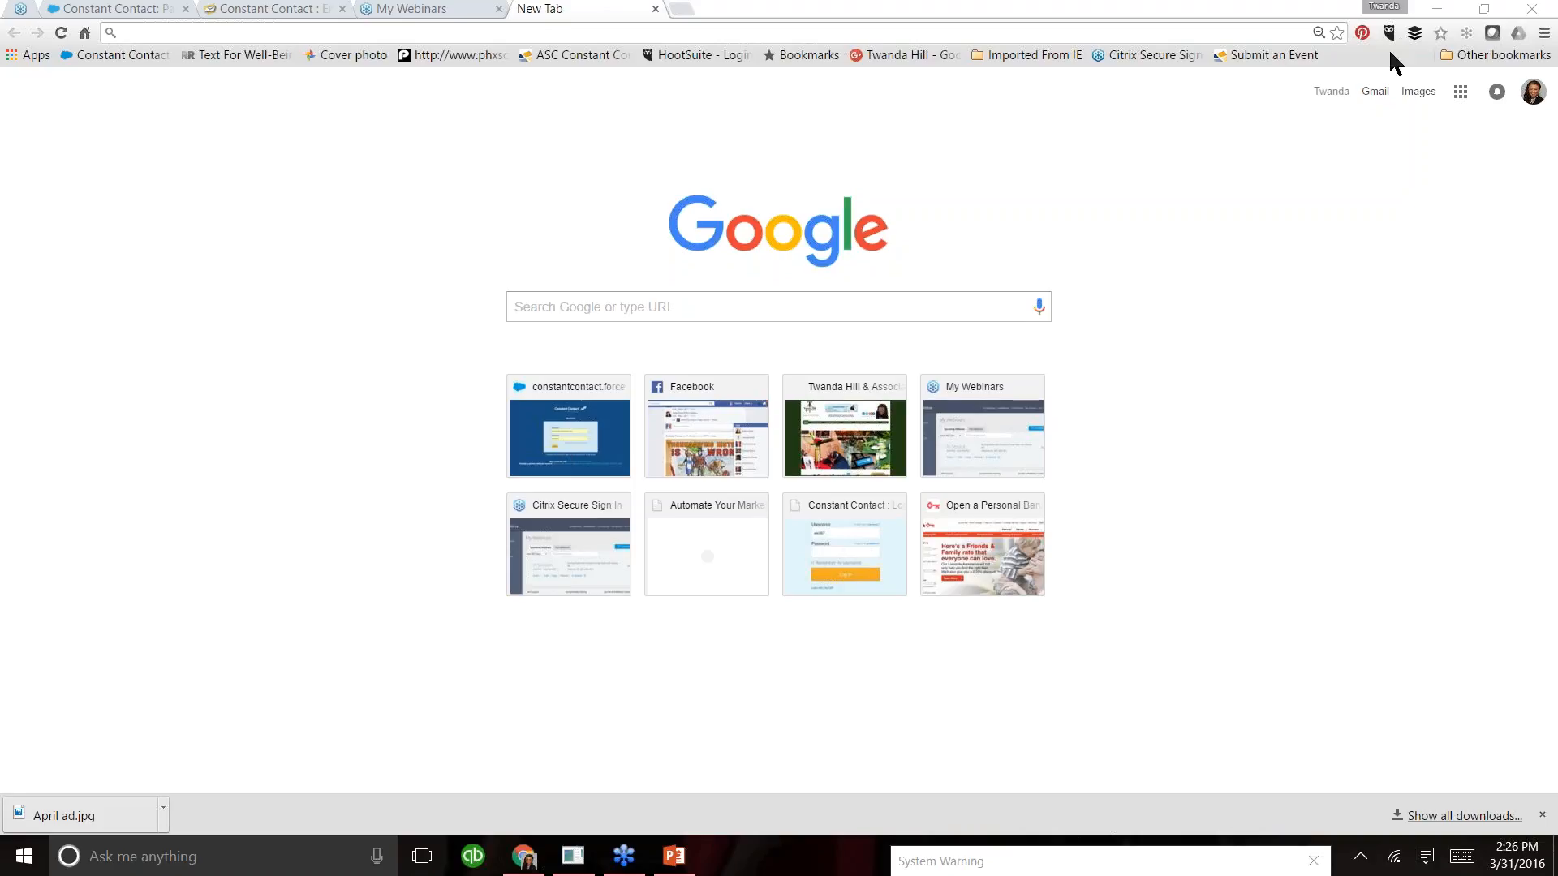
{"action": "left_click", "coordinate": [1417, 92]}
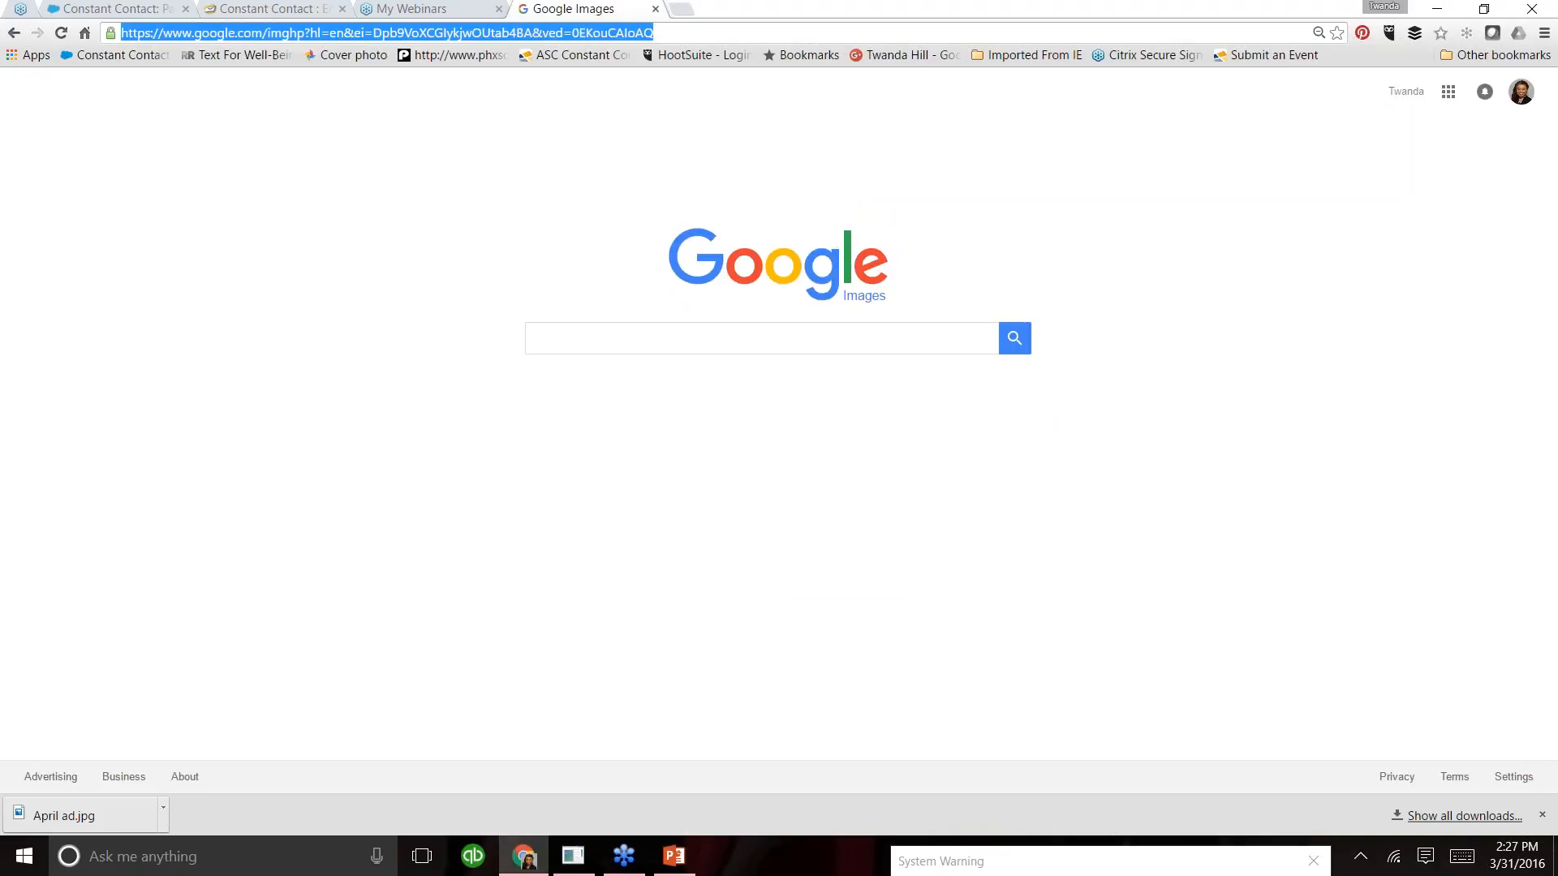
{"action": "type", "text": "c"}
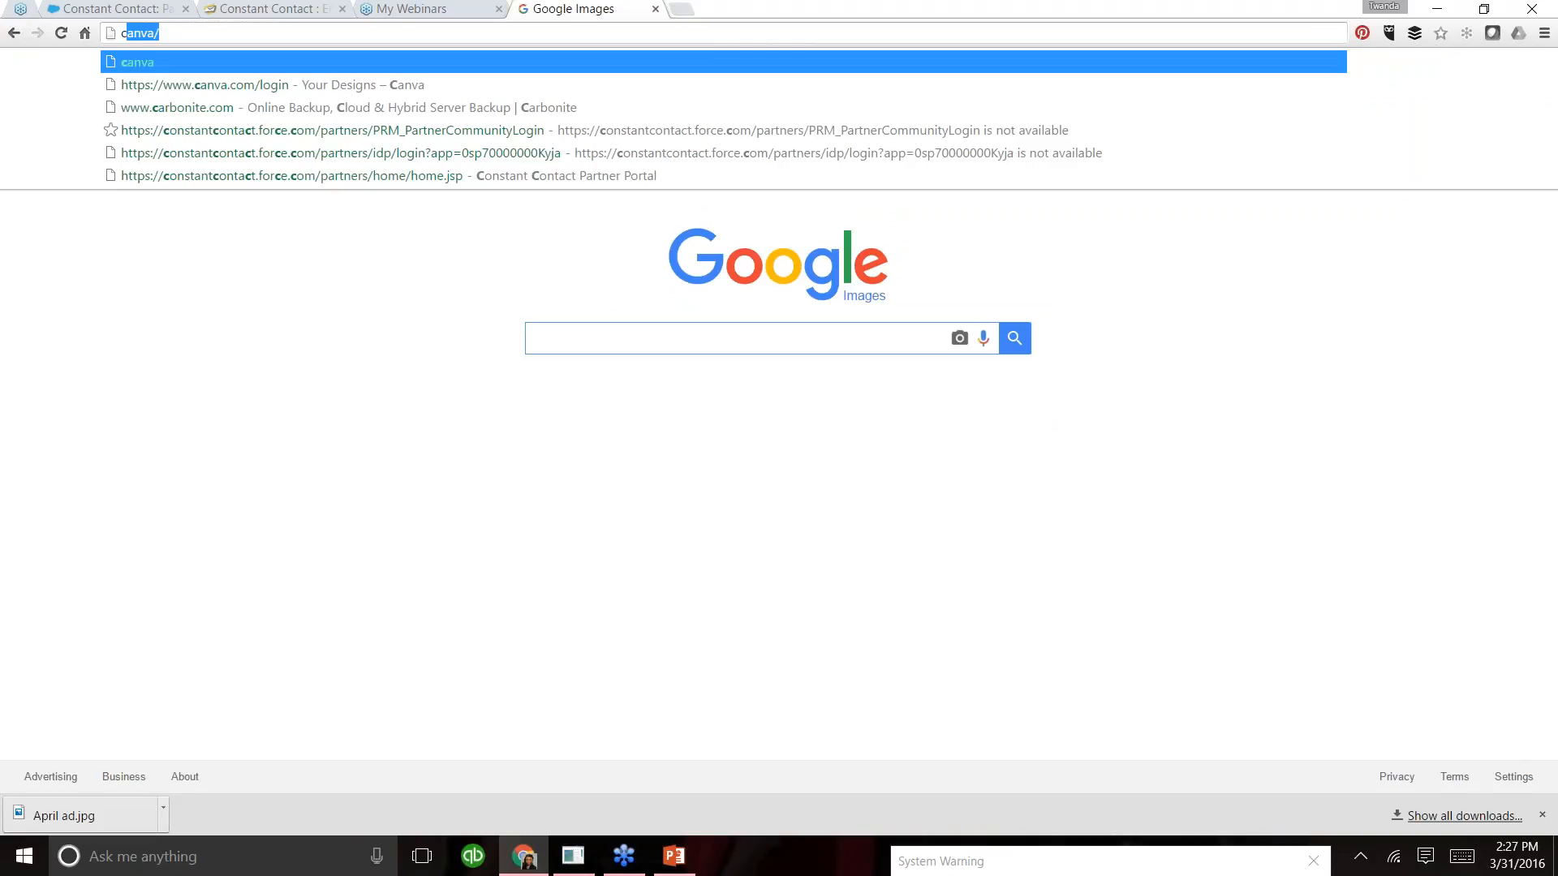
{"action": "type", "text": "c"}
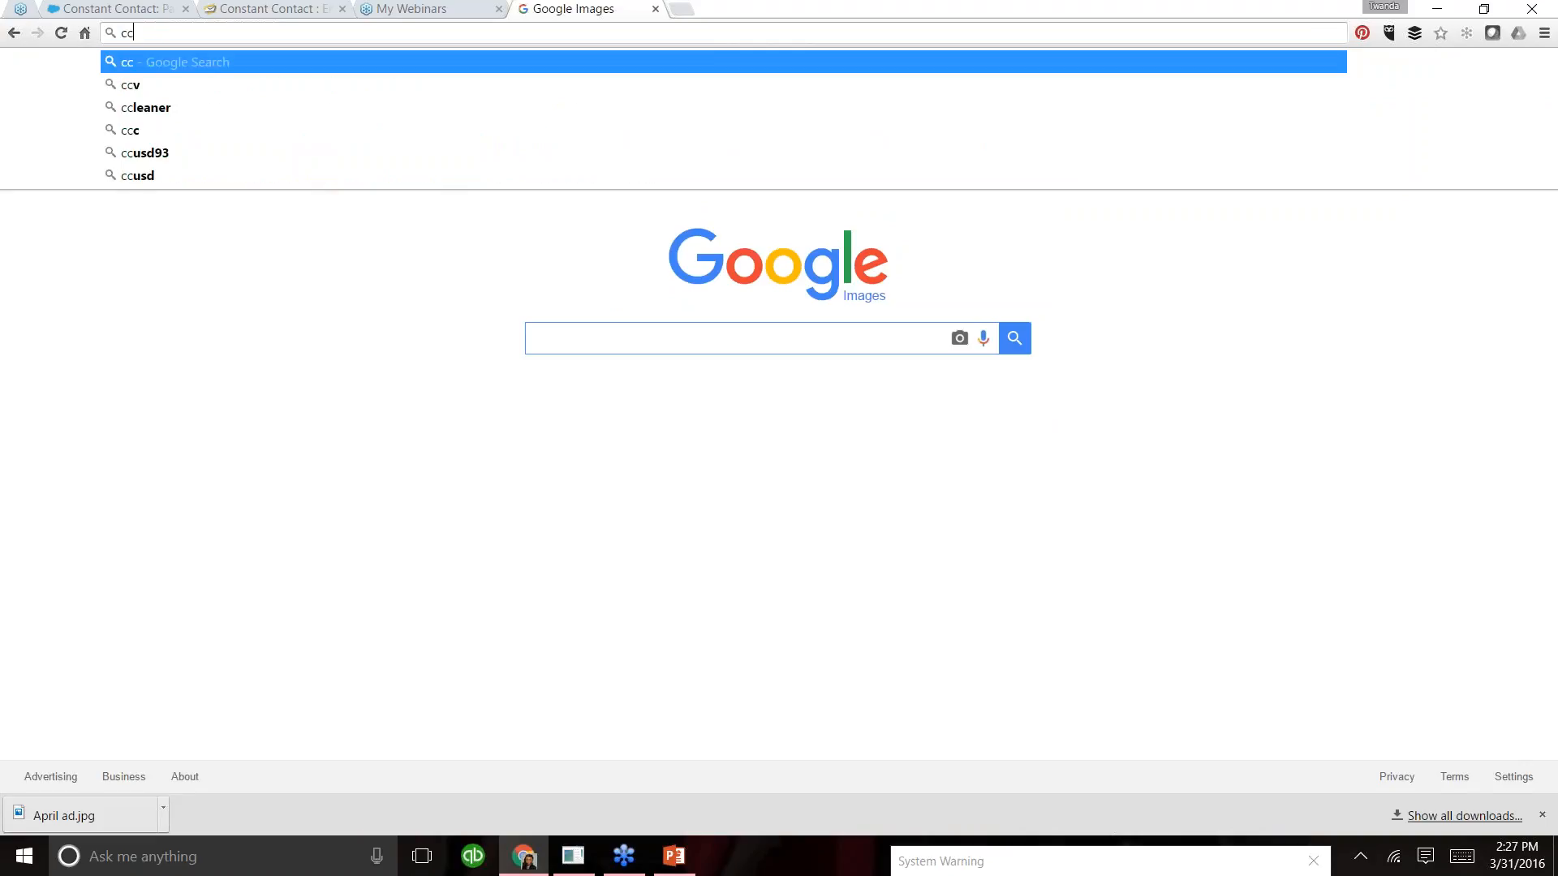
{"action": "key", "text": "BackSpace"}
{"action": "type", "text": "opy and "}
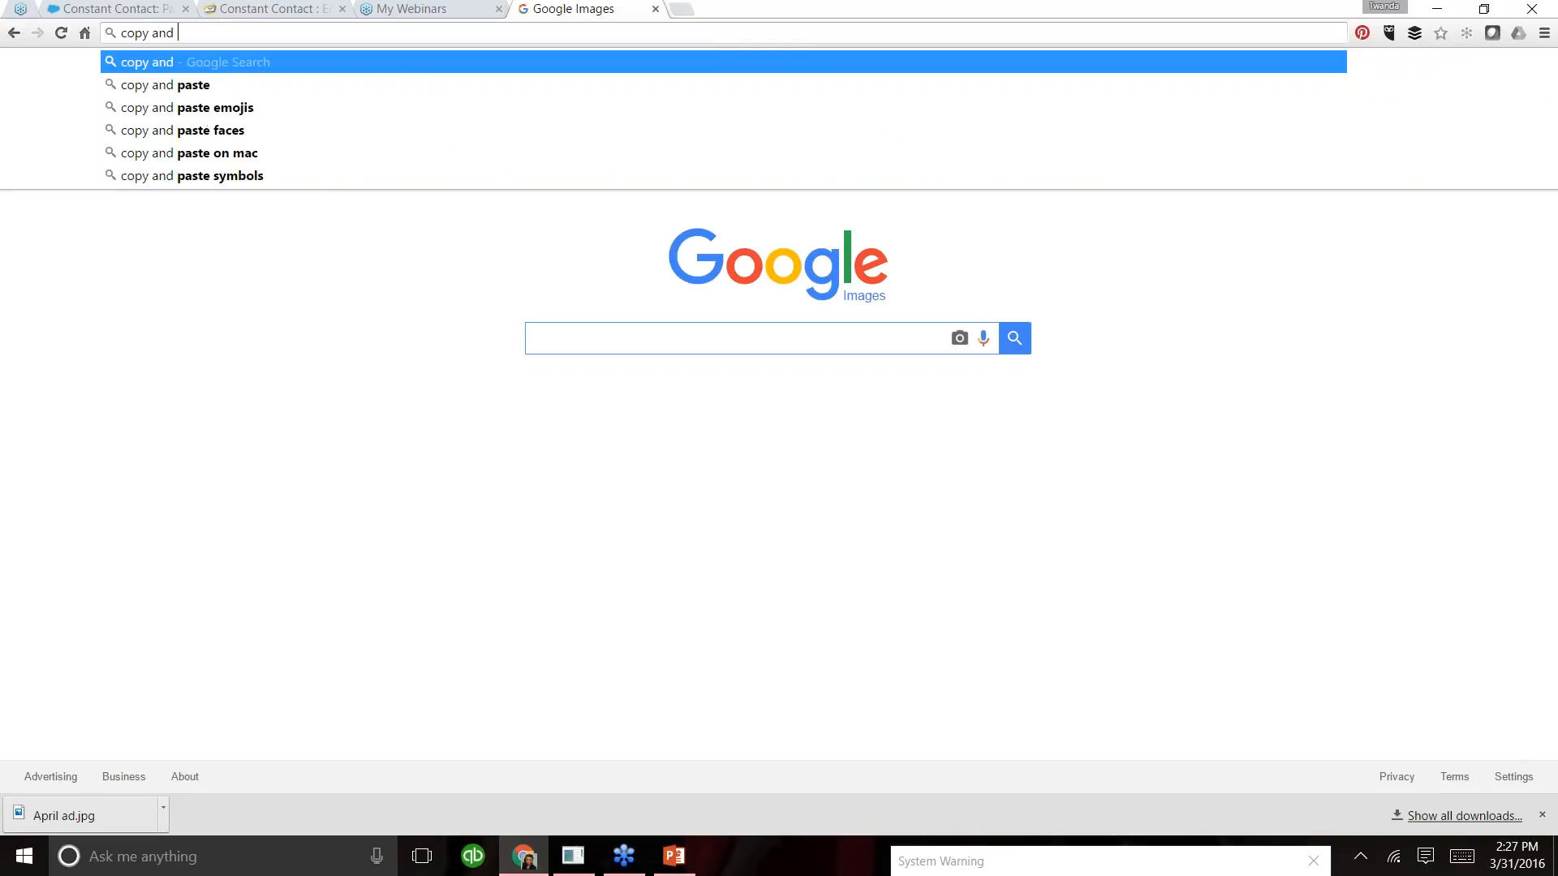
{"action": "type", "text": "print"}
{"action": "key", "text": "Return"}
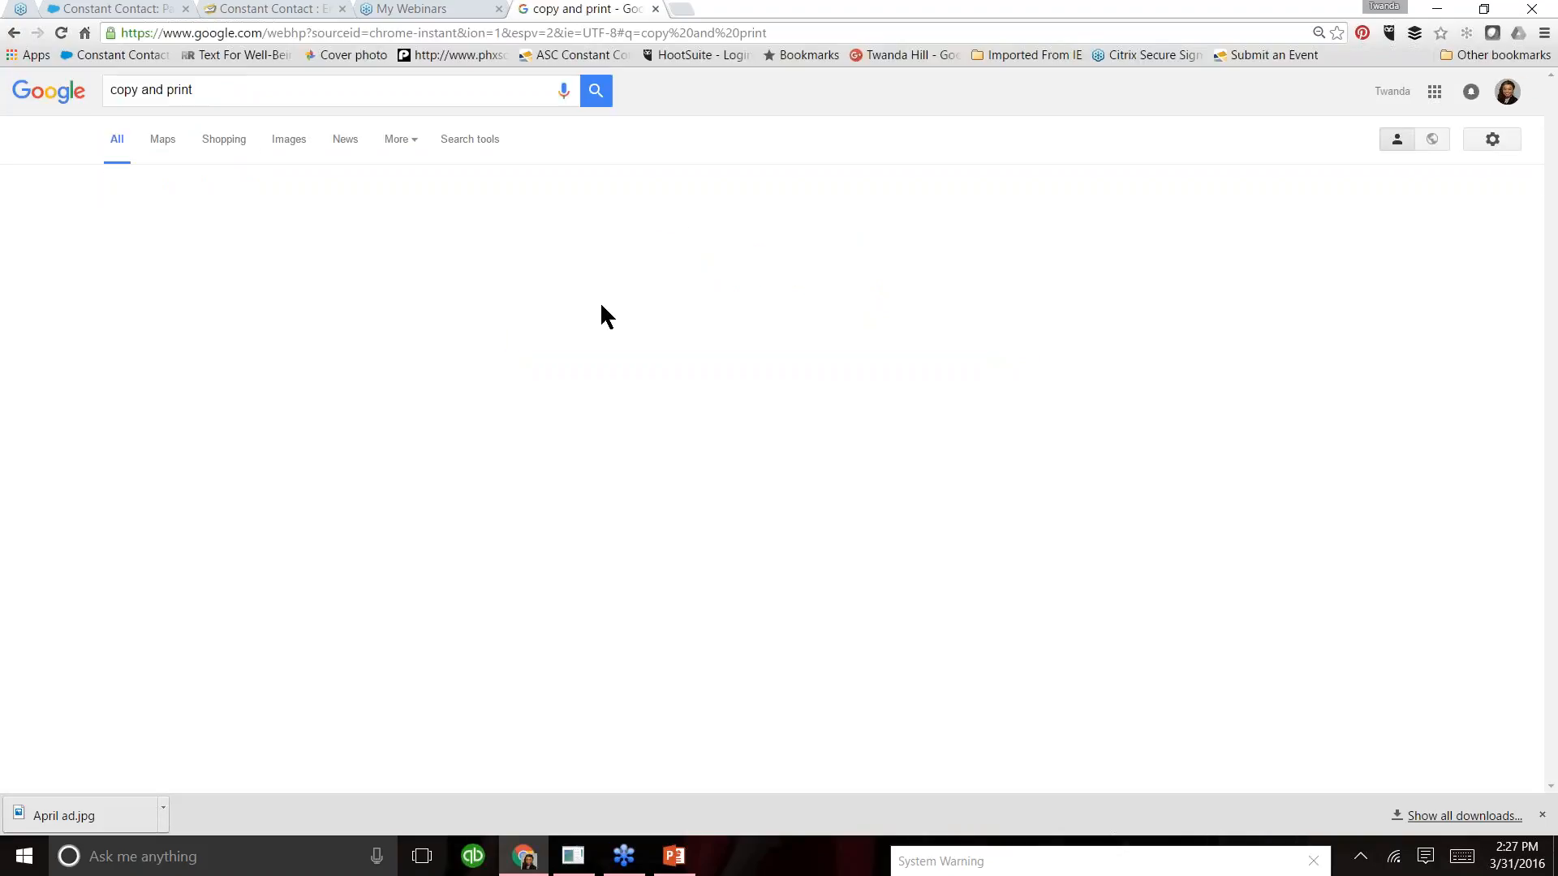
{"action": "left_click", "coordinate": [281, 146]}
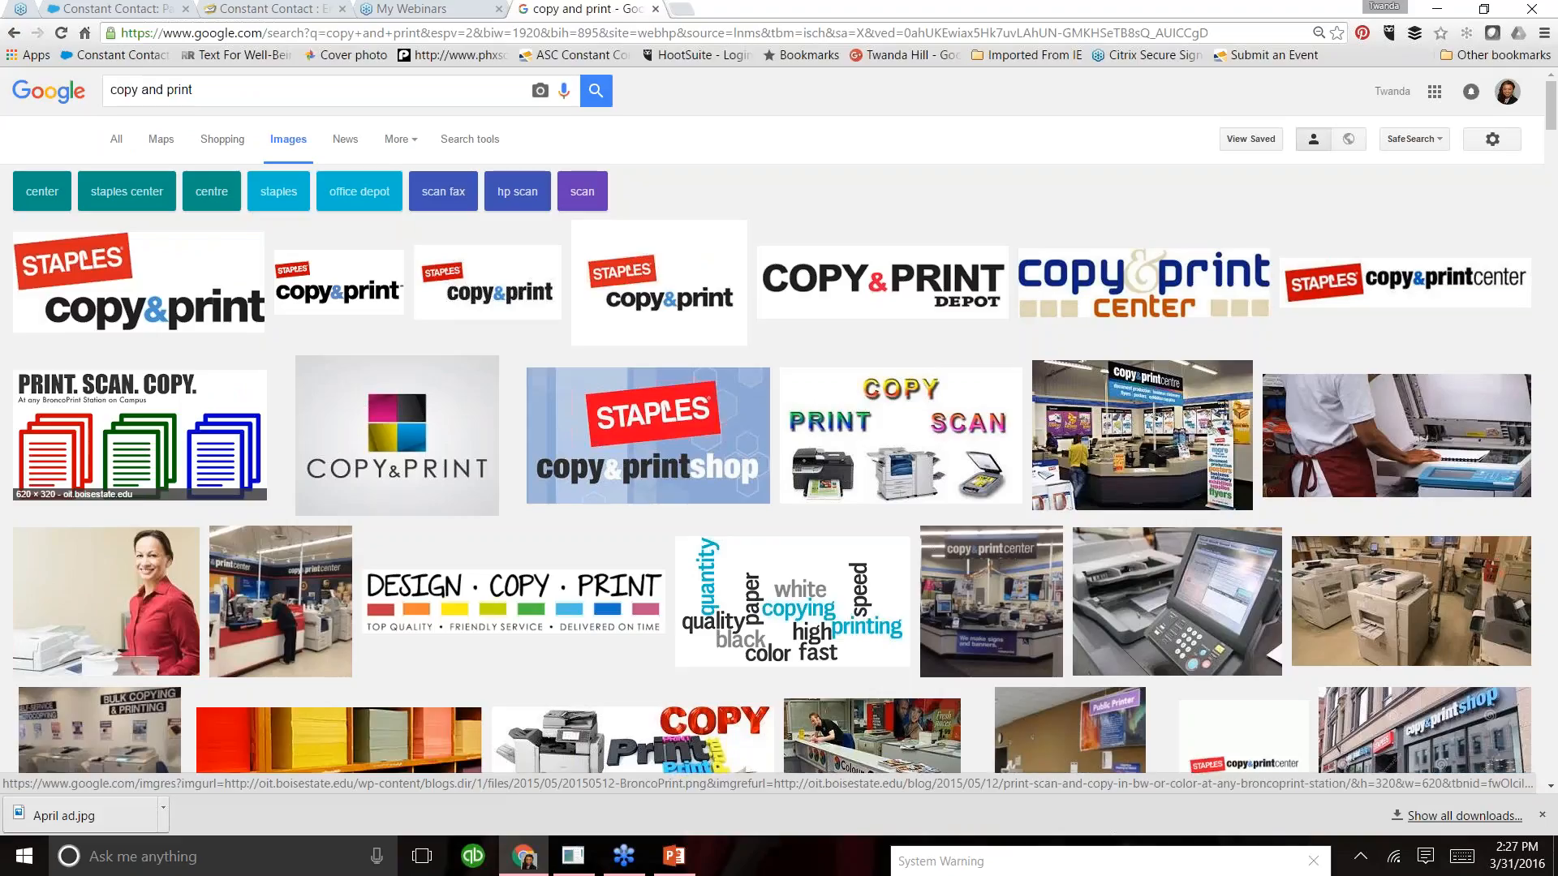
- Open the full-size "Design Copy Print" image with the colored squares and copy its image address
{"action": "left_click", "coordinate": [490, 615]}
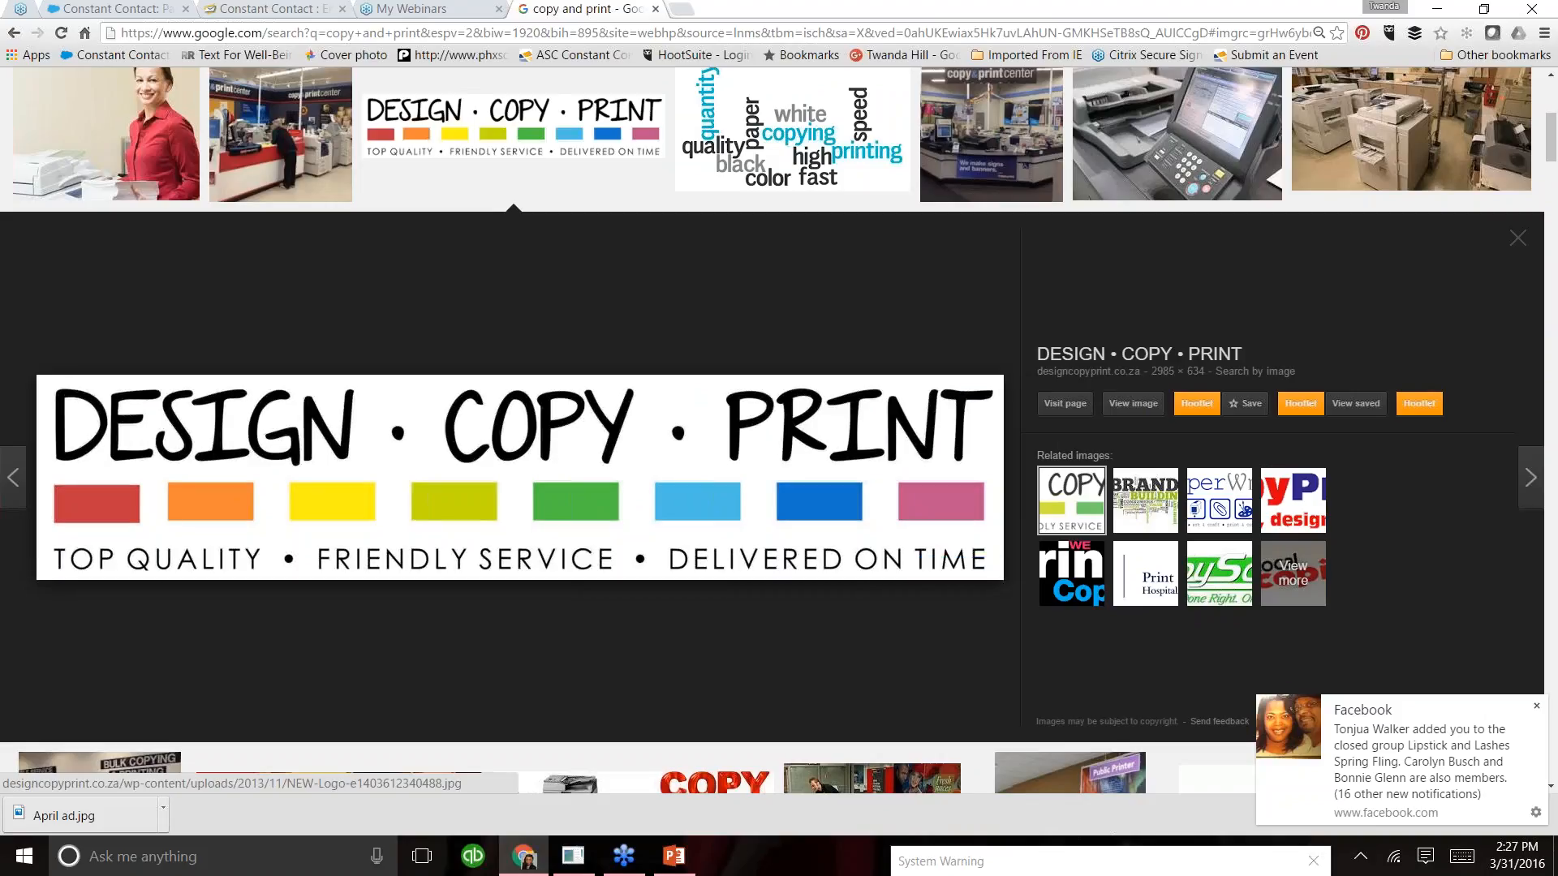
{"action": "left_click", "coordinate": [1131, 406]}
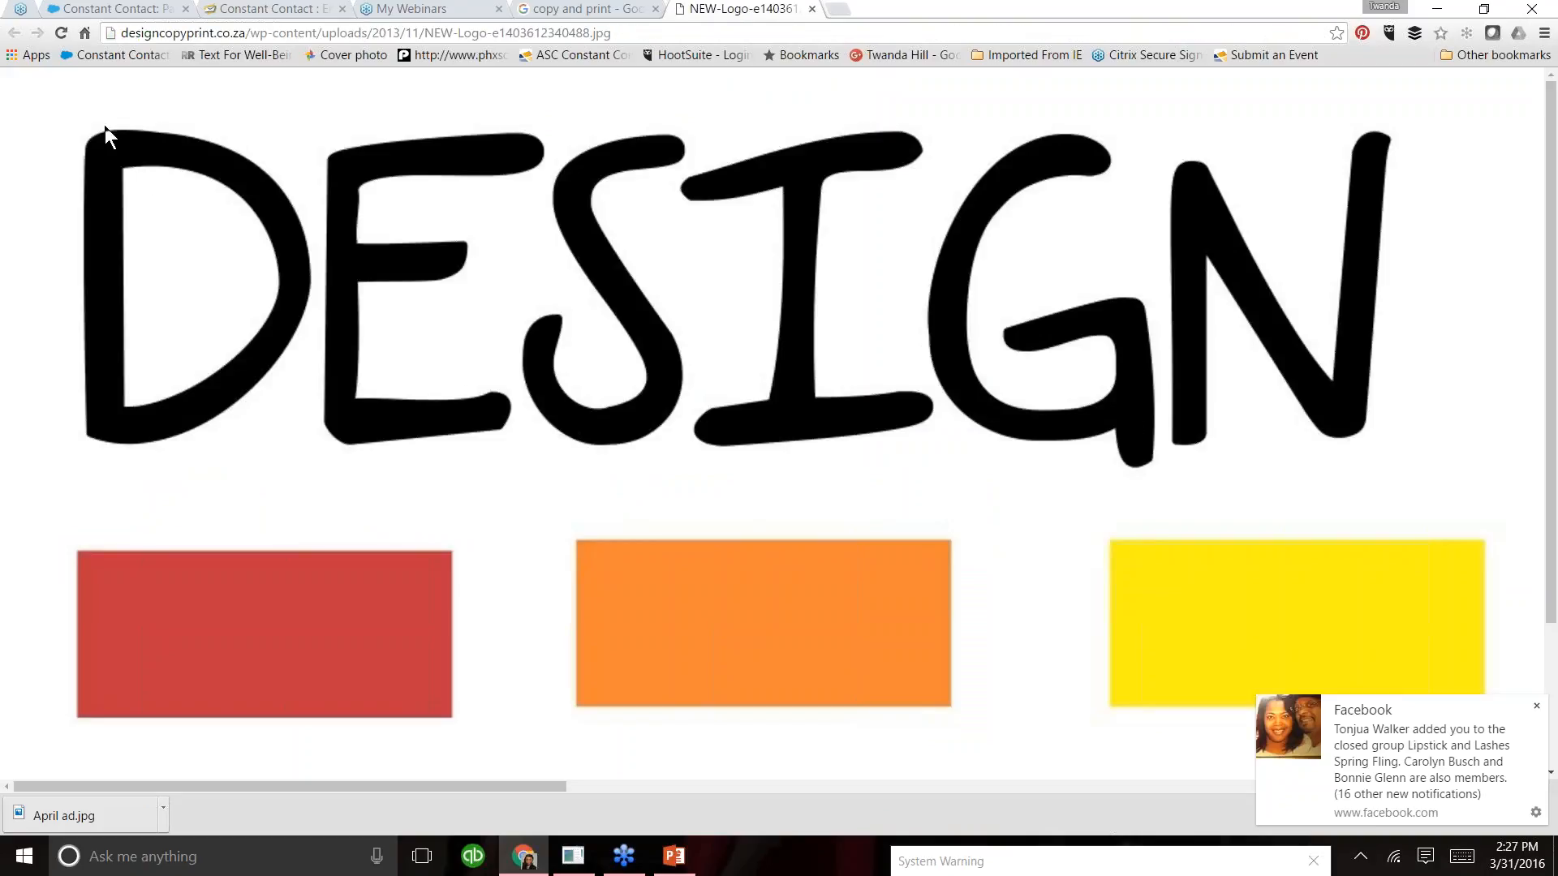
{"action": "right_click", "coordinate": [217, 156]}
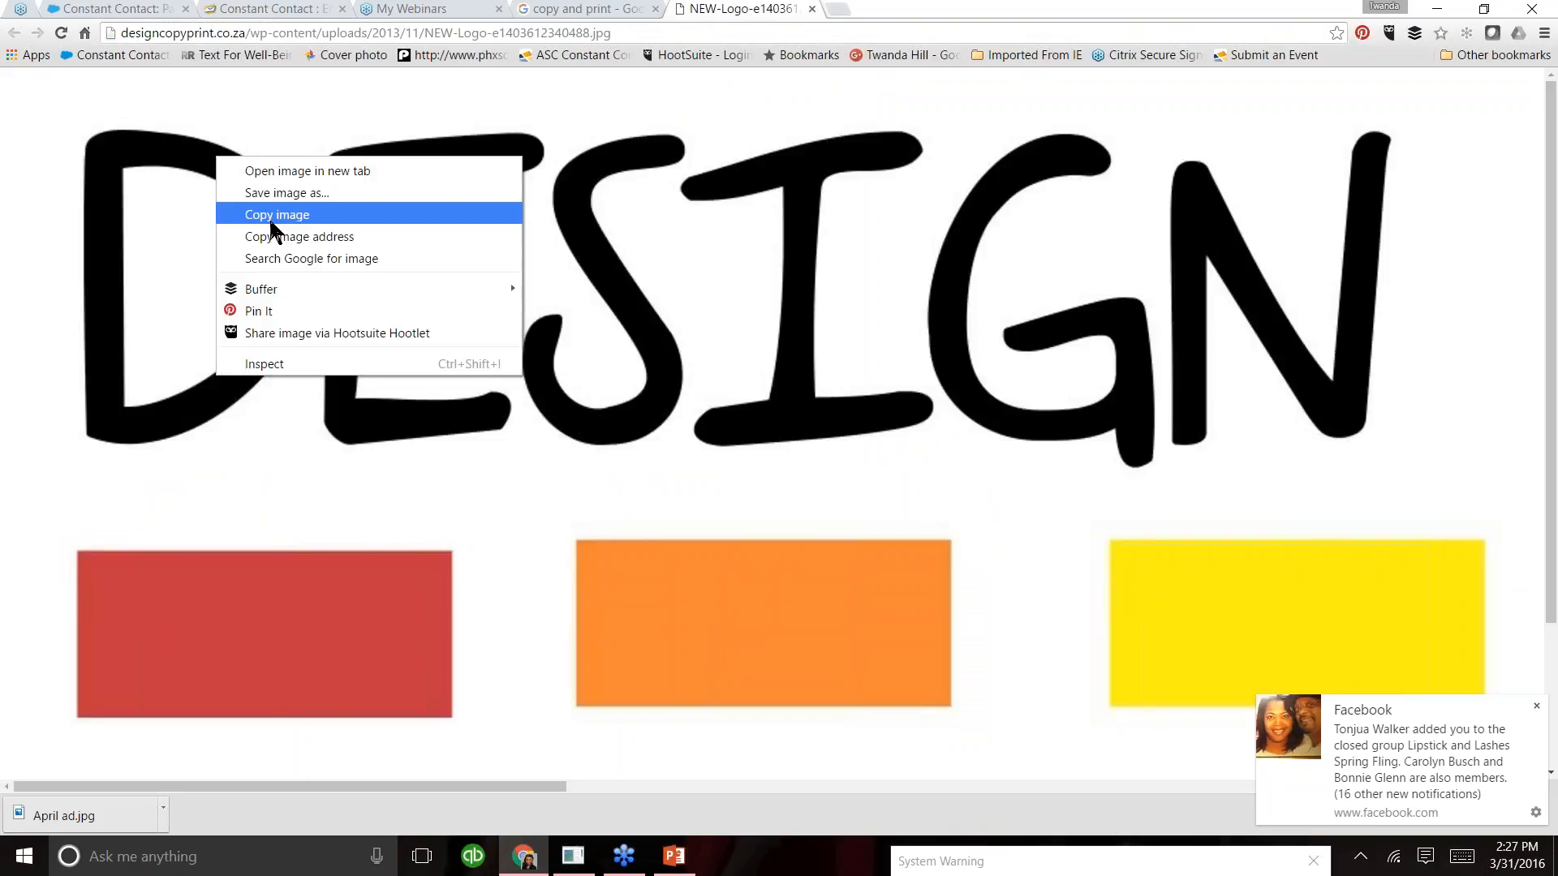
{"action": "left_click", "coordinate": [742, 224]}
{"action": "right_click", "coordinate": [742, 224]}
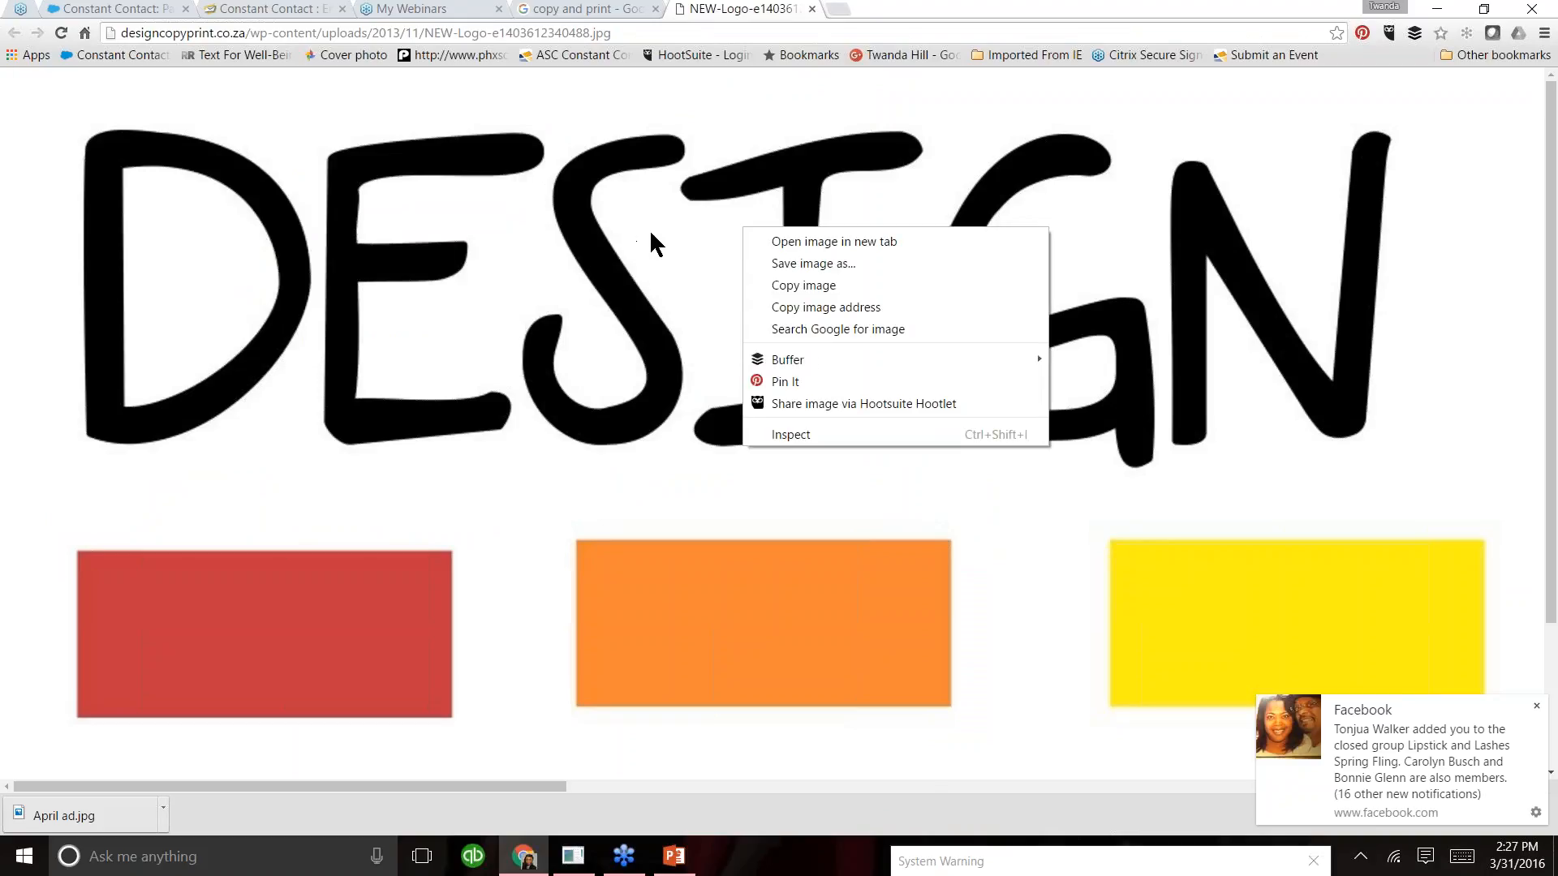
{"action": "left_click", "coordinate": [824, 306]}
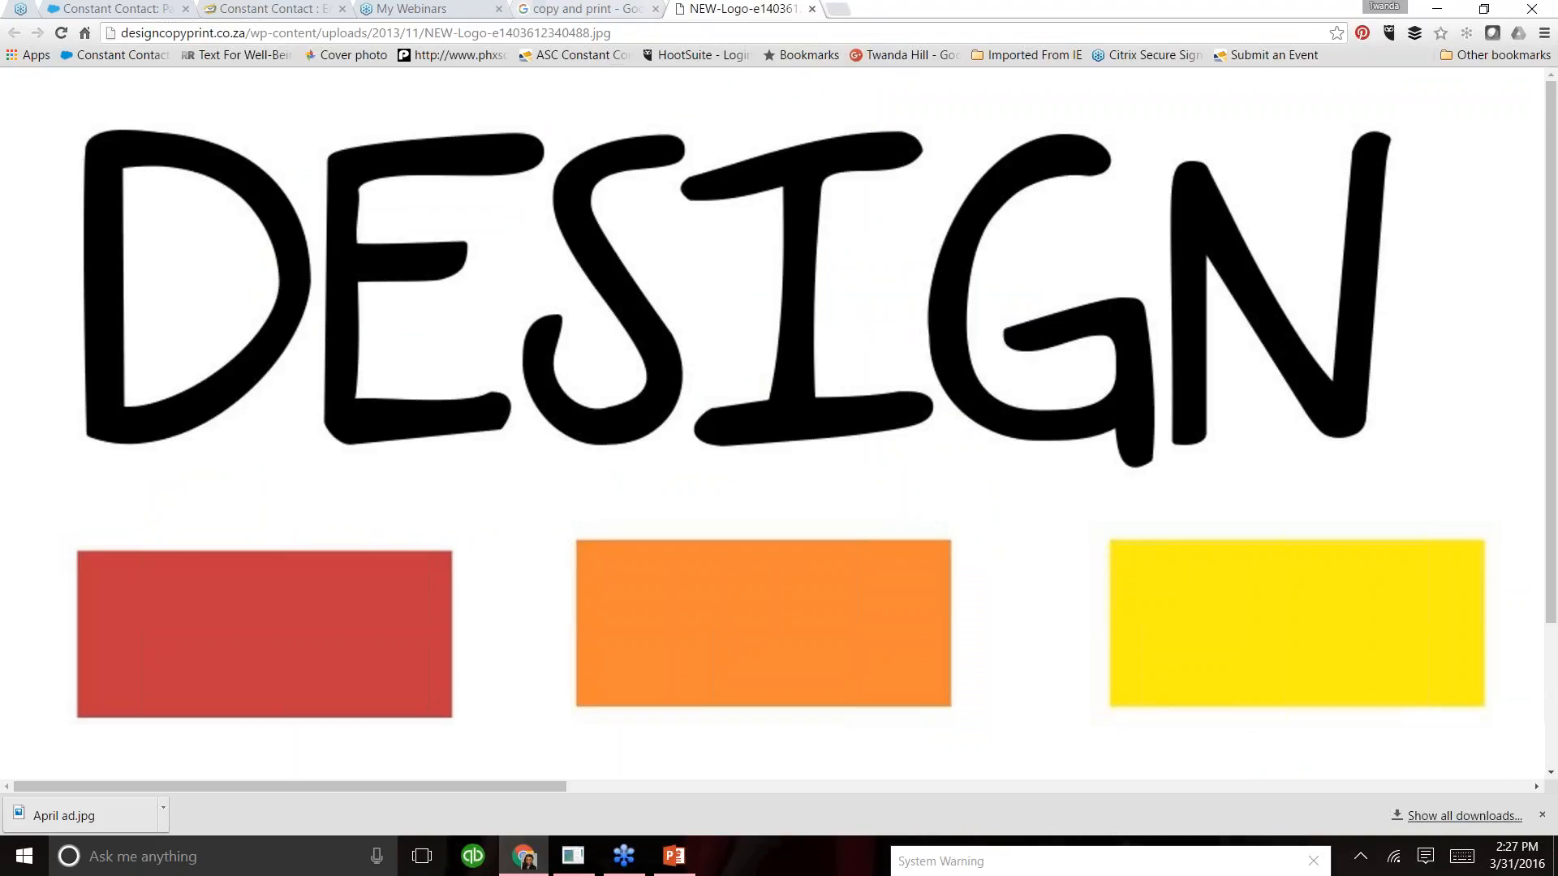
- Return to the Constant Contact email, replace the wine image's URL with the copied image address and preview it
{"action": "left_click", "coordinate": [271, 11]}
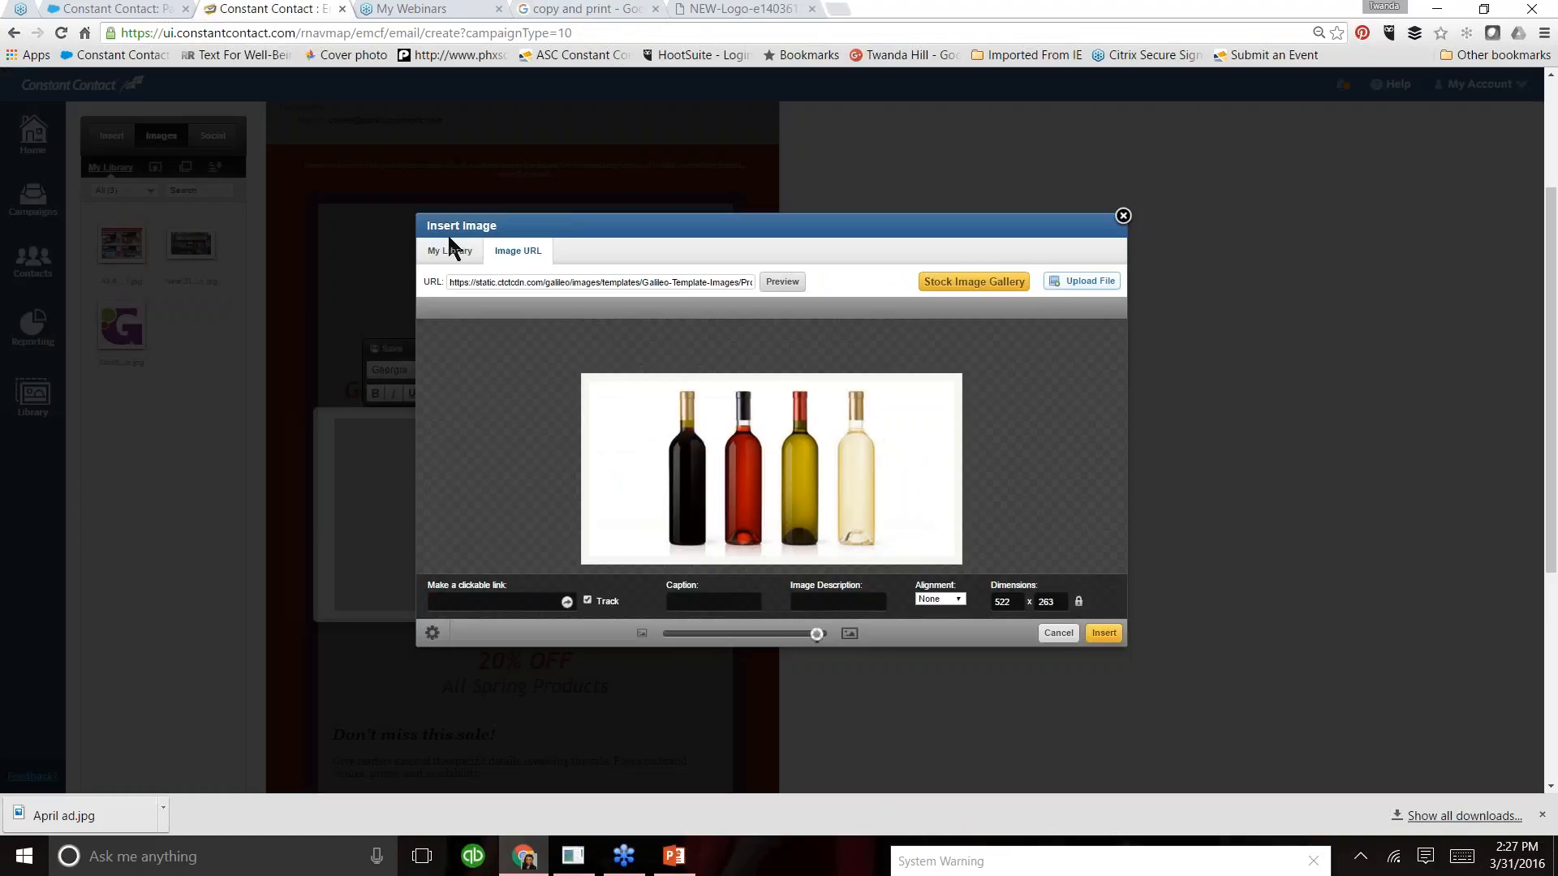
{"action": "triple_click", "coordinate": [521, 282]}
{"action": "key", "text": "Delete"}
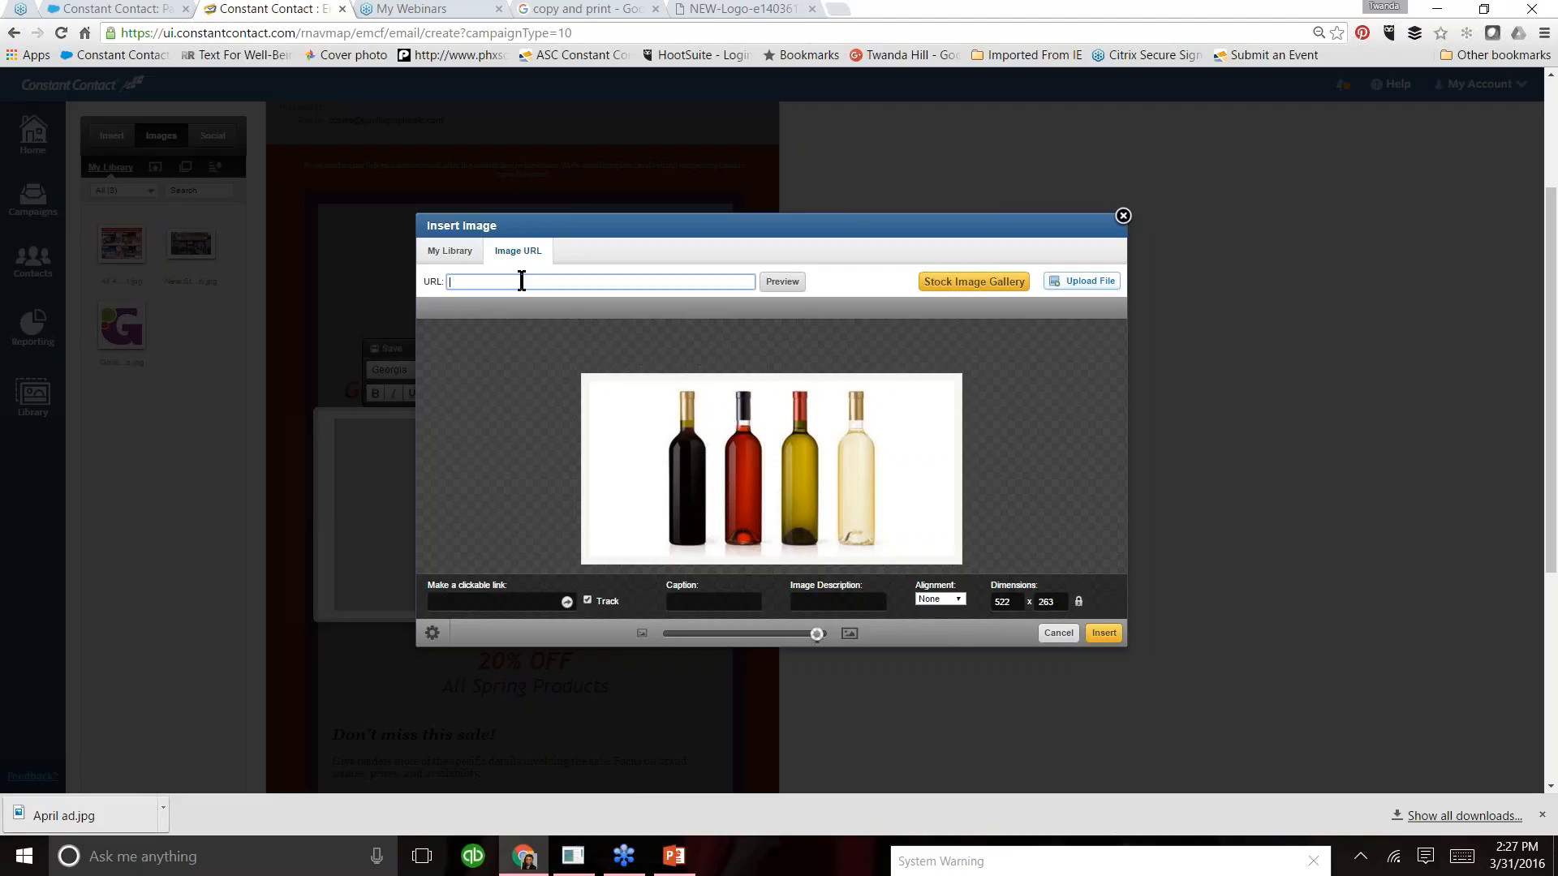
{"action": "key", "text": "ctrl+v"}
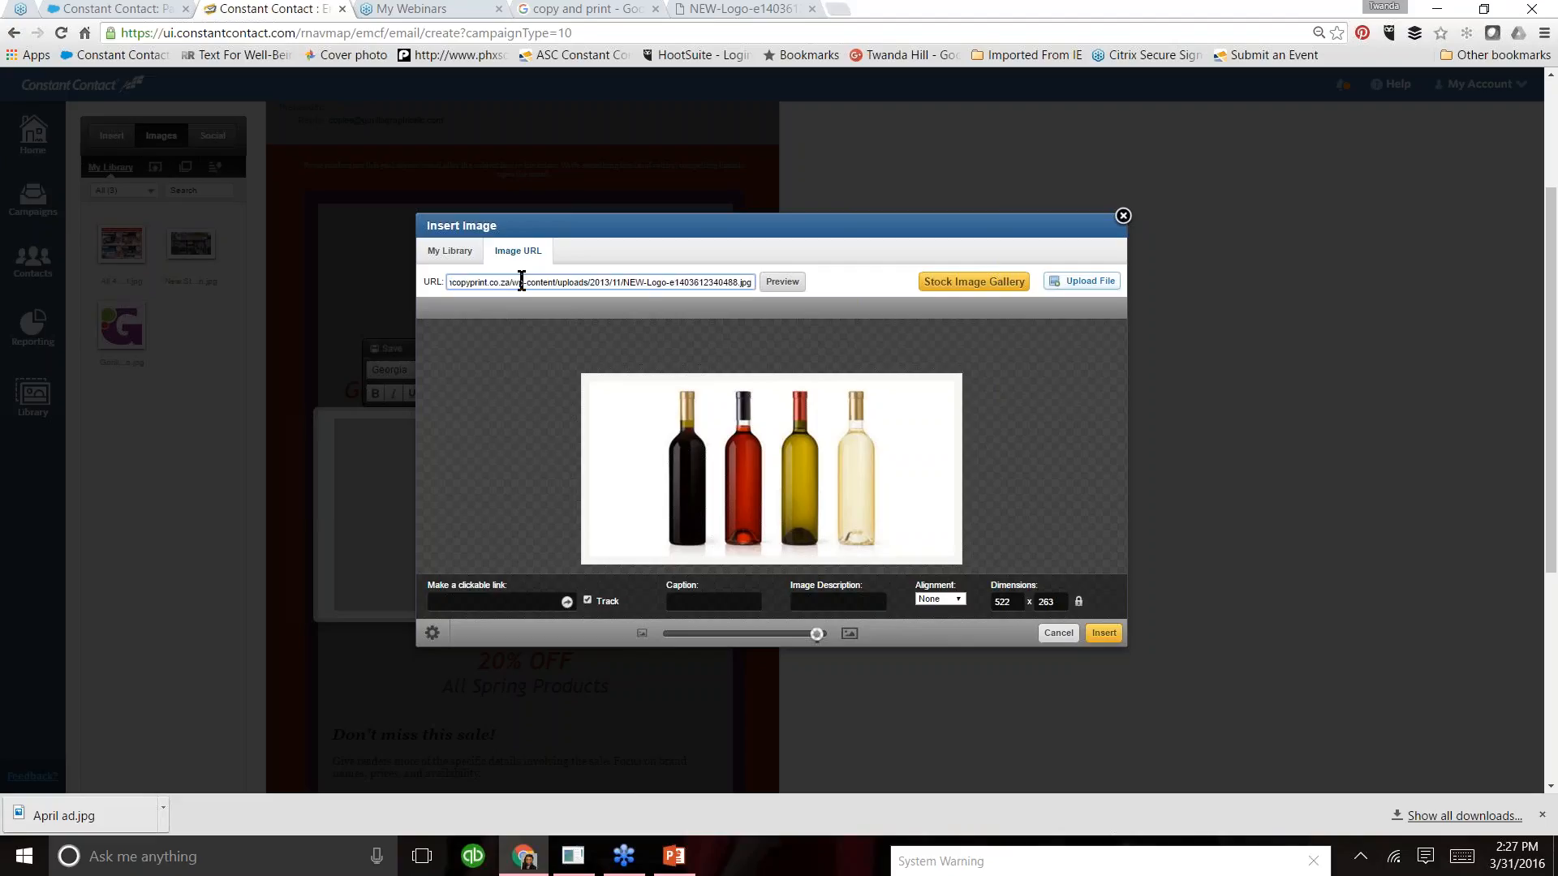
{"action": "left_click", "coordinate": [784, 283]}
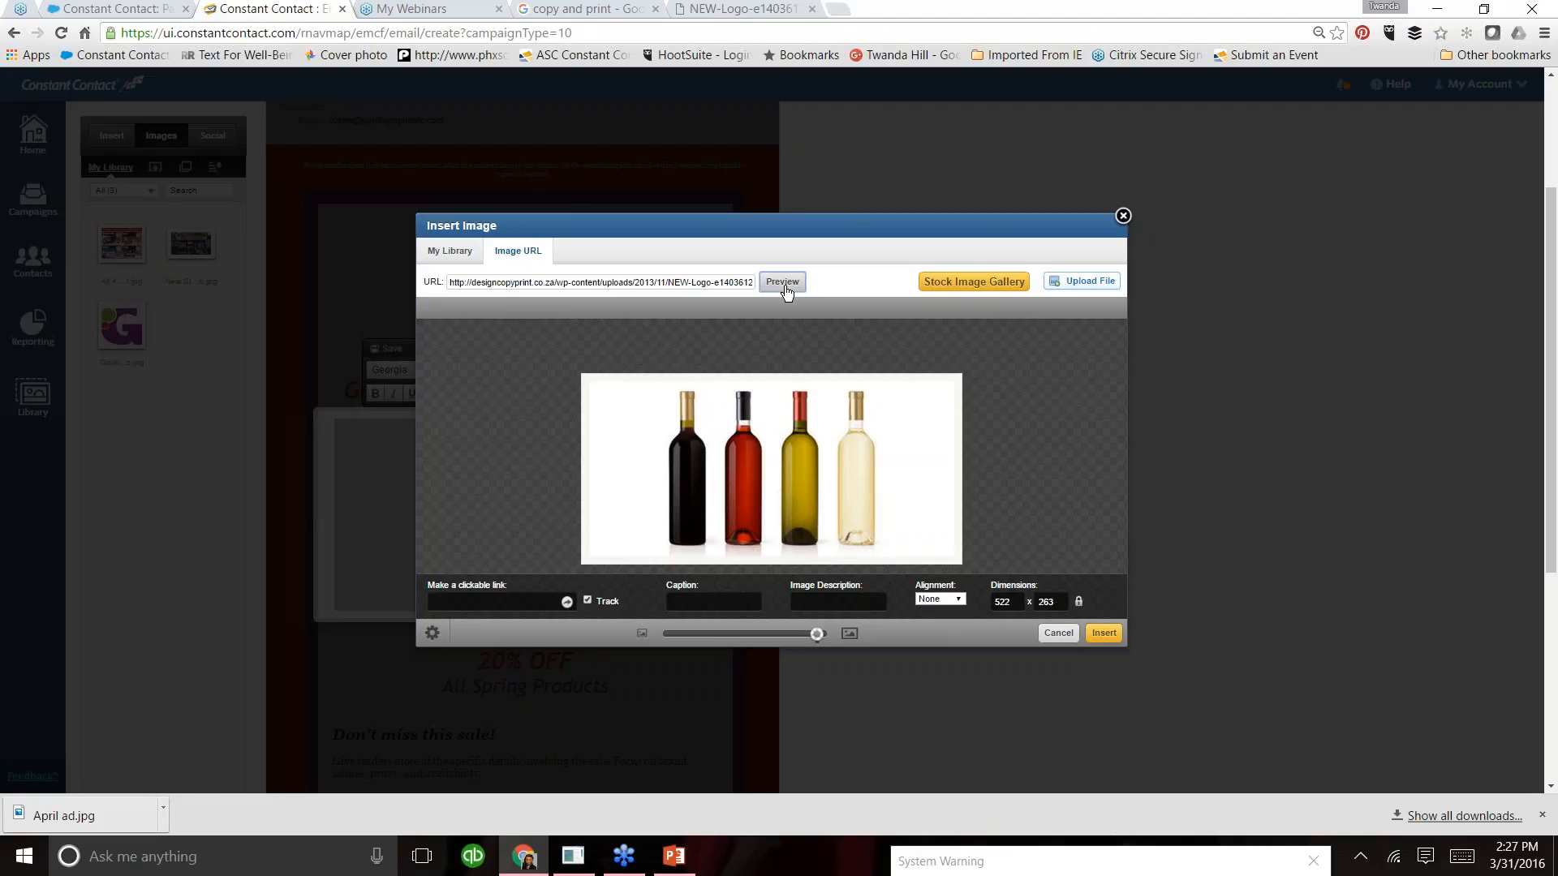
{"action": "left_click", "coordinate": [784, 284]}
- Give the image the description "Design Copy Print" and Center alignment, insert it and save the block
{"action": "left_click", "coordinate": [819, 602]}
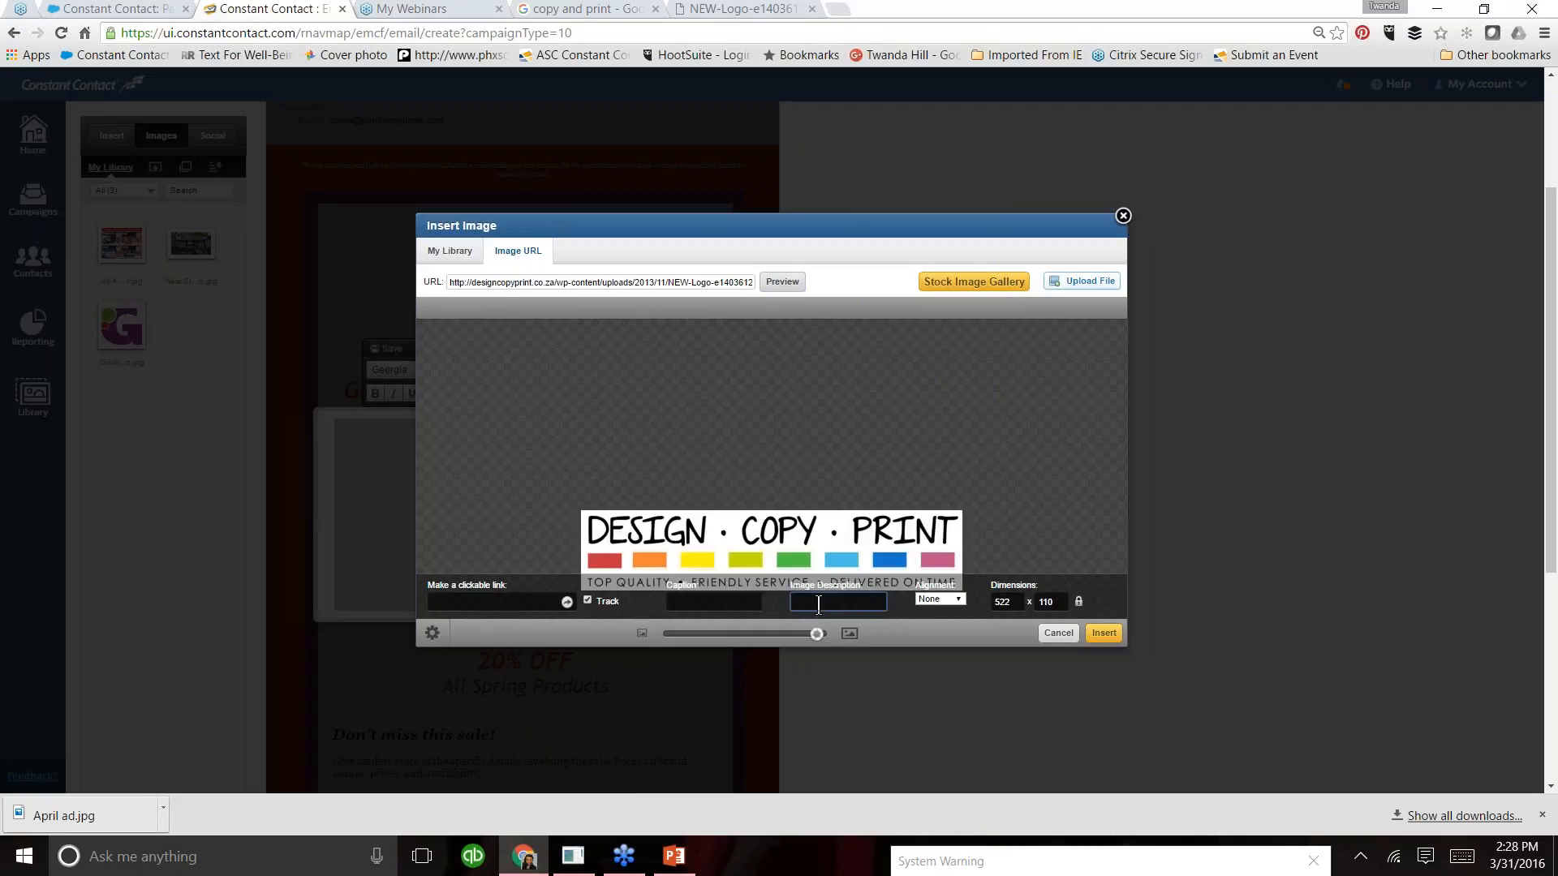
{"action": "type", "text": "Design Copy Print"}
{"action": "left_click", "coordinate": [959, 601]}
{"action": "left_click", "coordinate": [941, 647]}
{"action": "left_click", "coordinate": [1103, 633]}
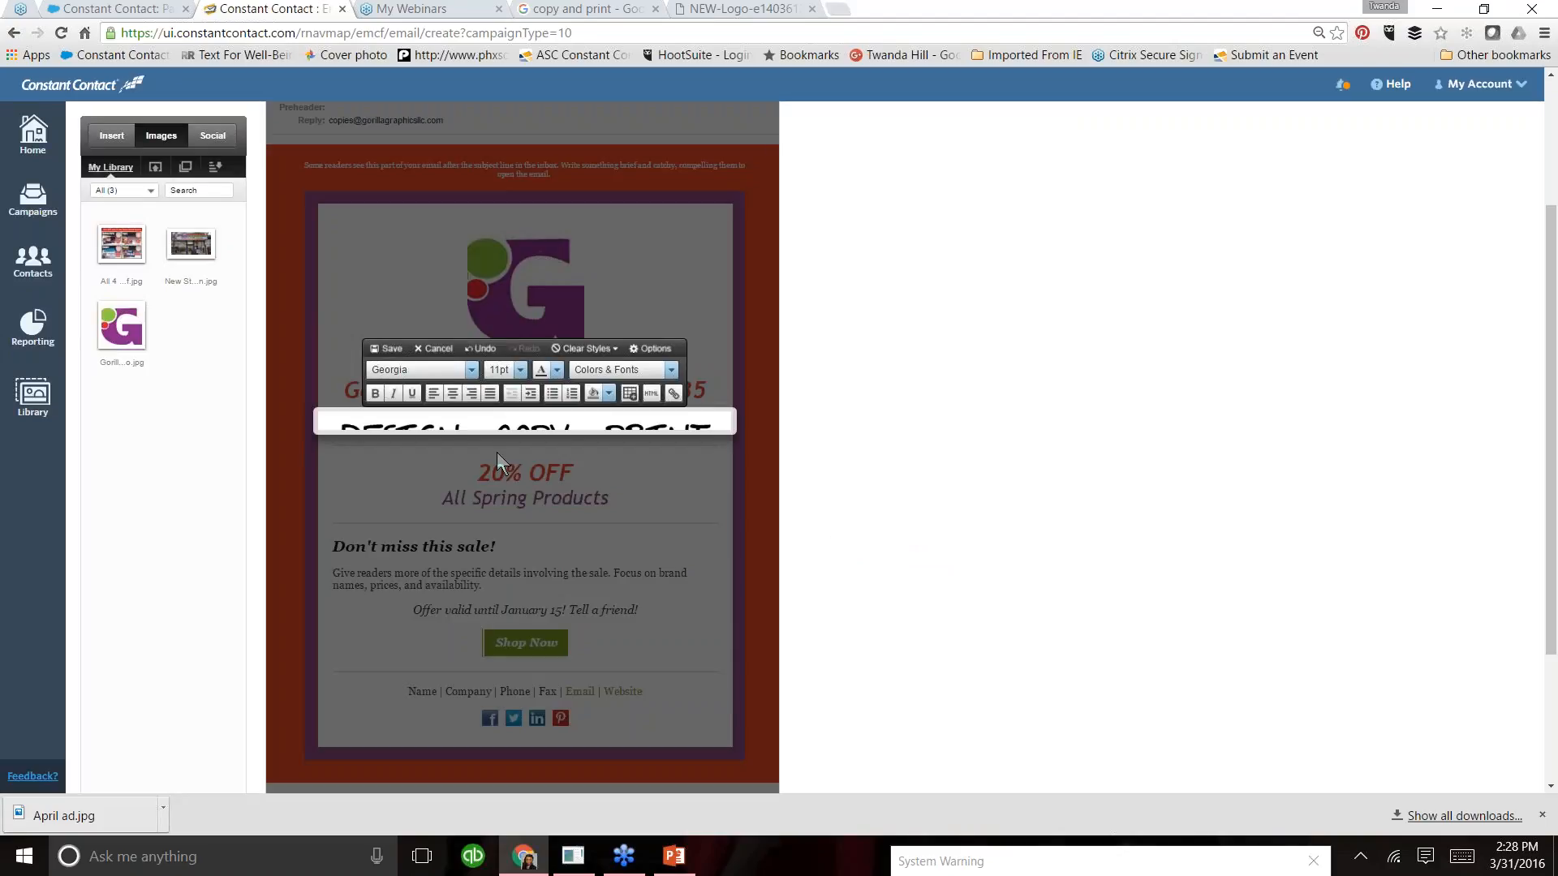
{"action": "left_click", "coordinate": [389, 350]}
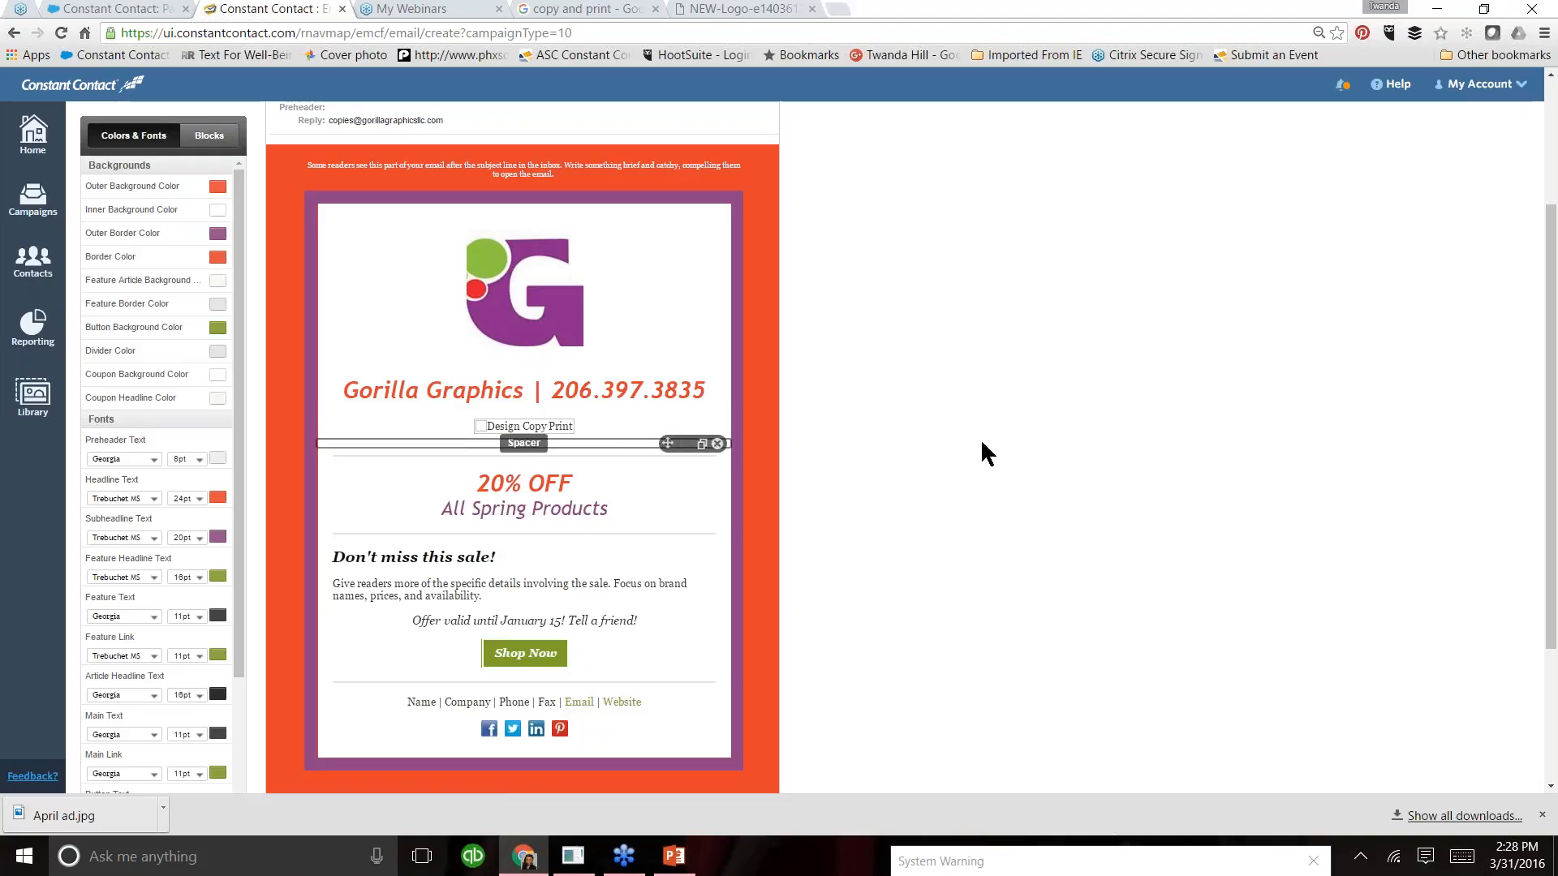
- Preview the email to check how the inserted Design Copy Print image displays, and close the preview
{"action": "left_click_drag", "start_coordinate": [1551, 439], "coordinate": [1551, 333]}
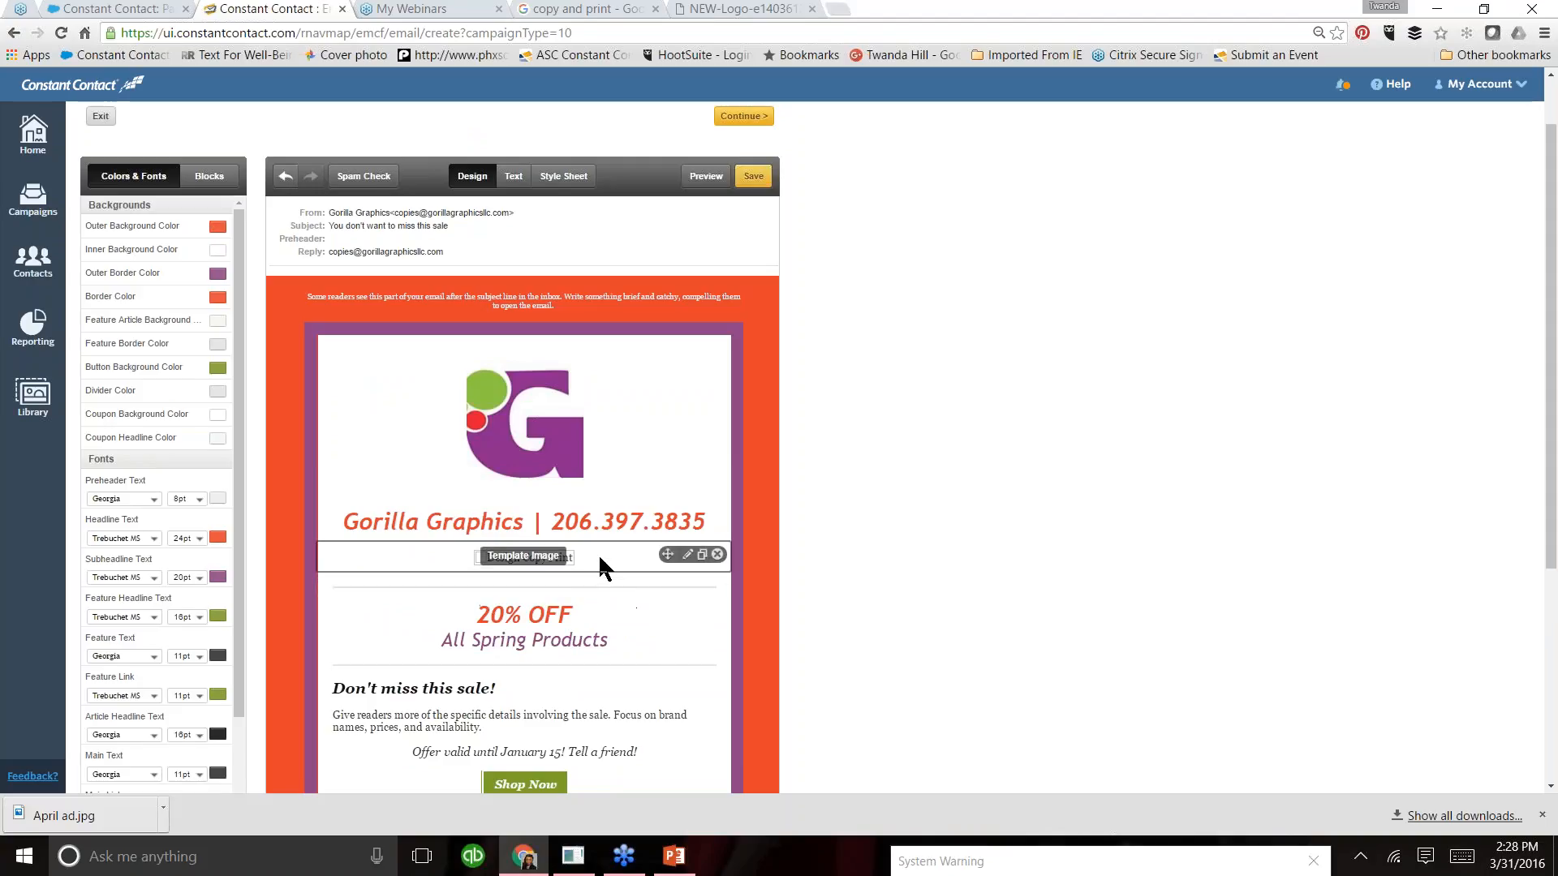
{"action": "left_click", "coordinate": [688, 178]}
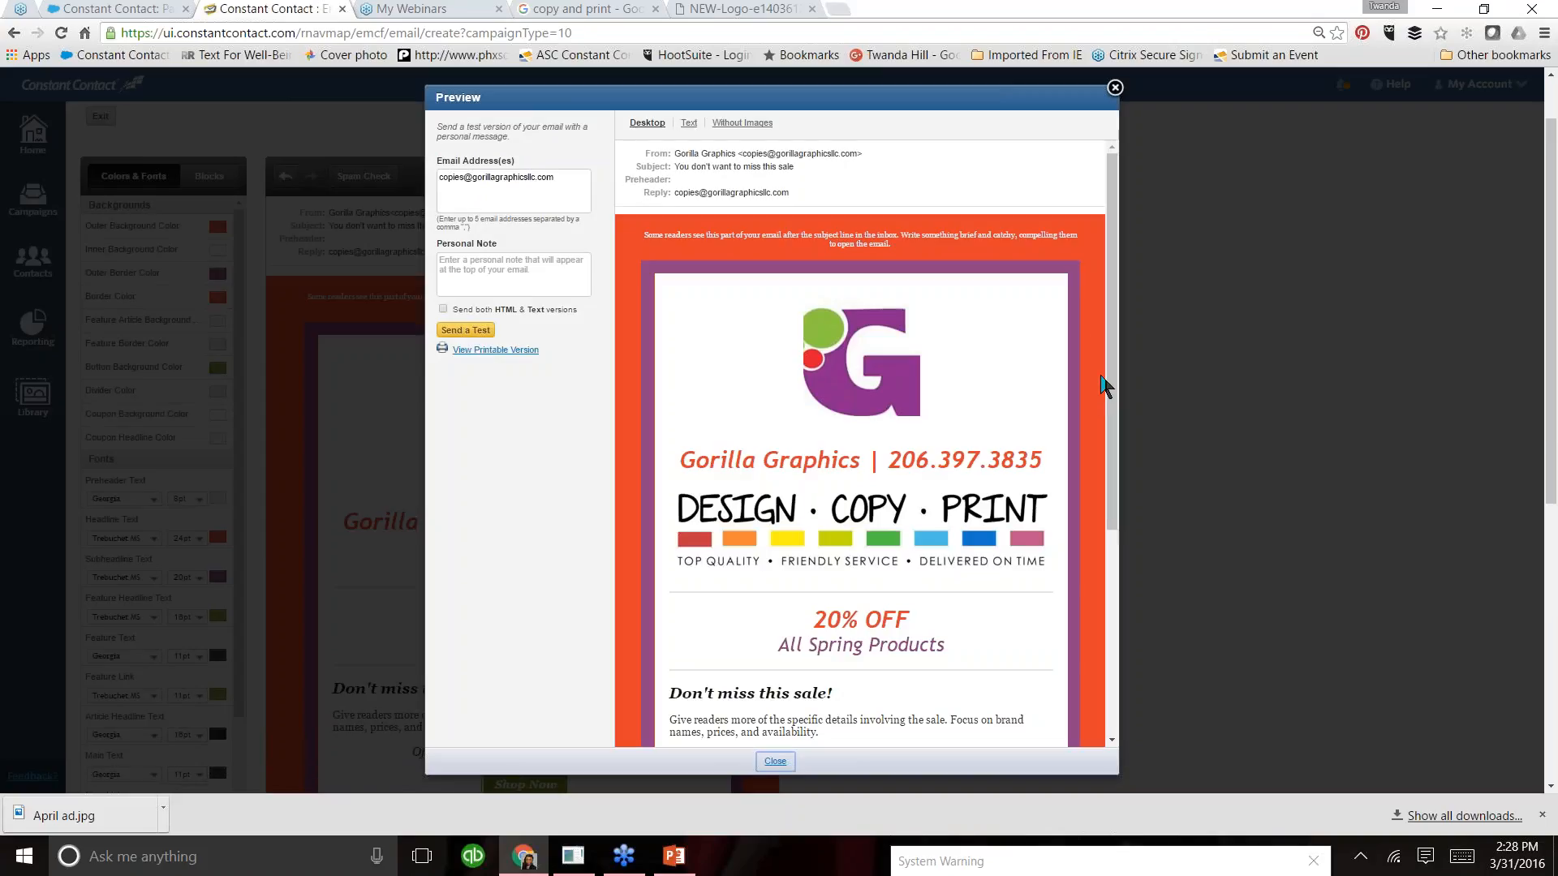
{"action": "scroll", "coordinate": [1116, 361], "scroll_direction": "down", "scroll_amount": 1}
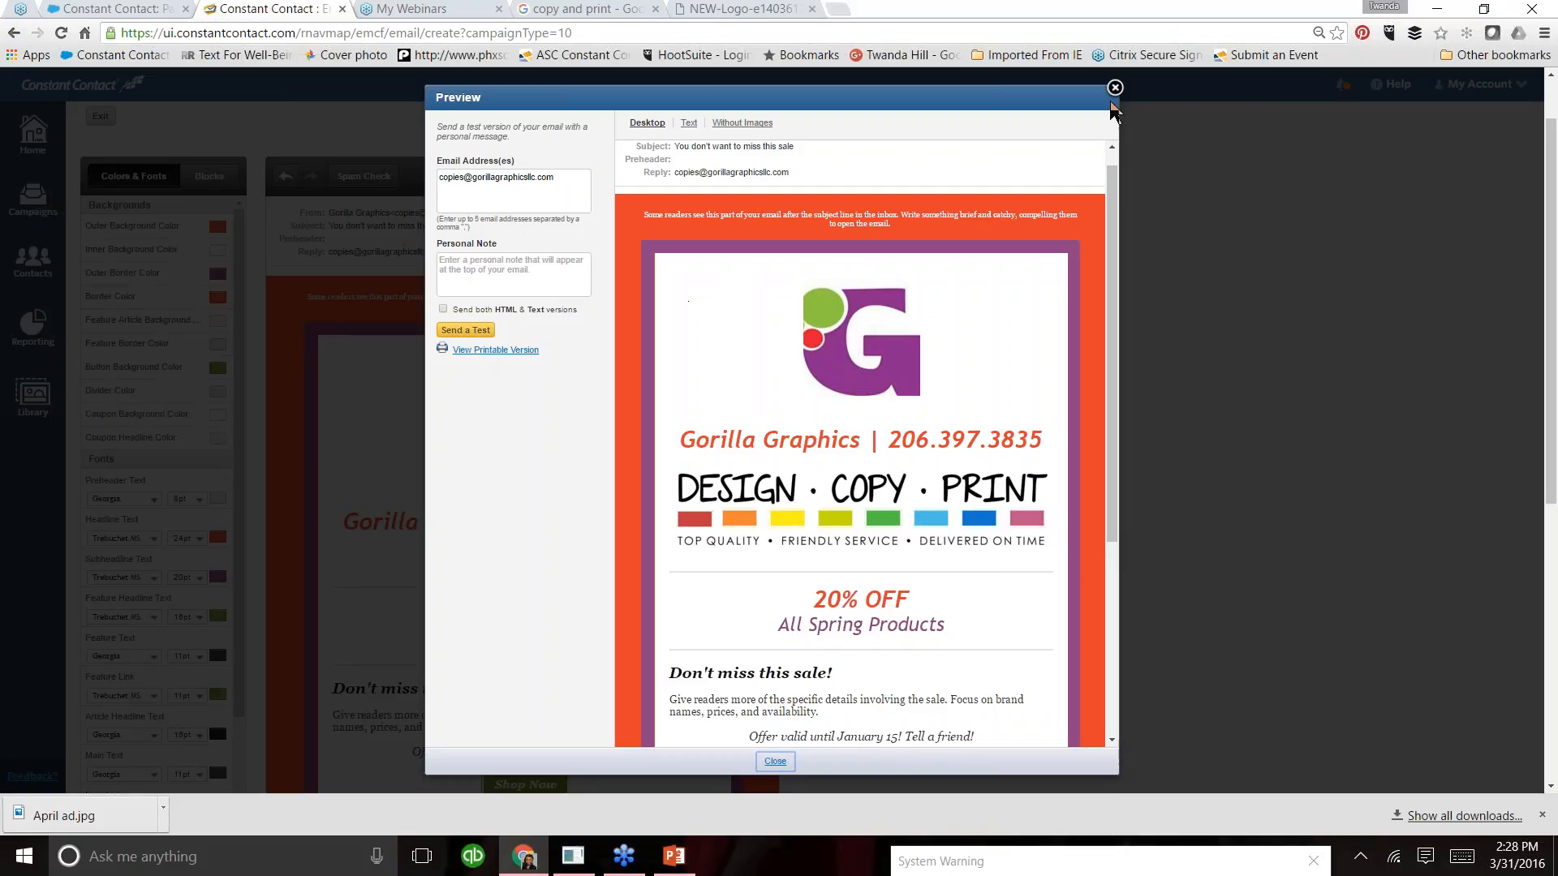
{"action": "left_click", "coordinate": [1115, 87]}
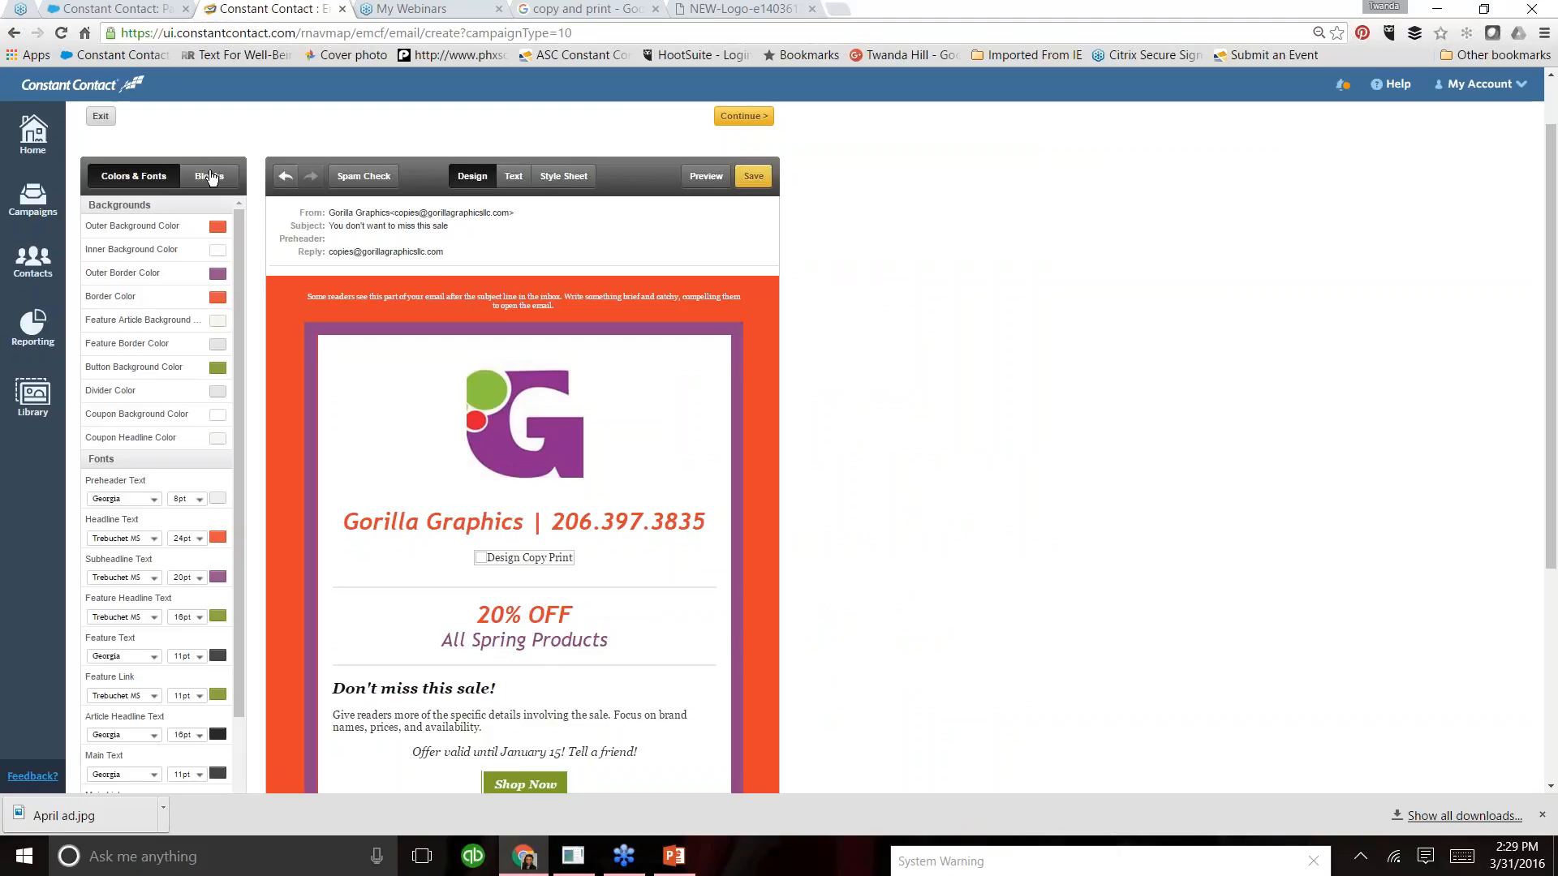
- Add an Image block directly below the Design Copy Print image and start changing its placeholder picture
{"action": "left_click", "coordinate": [209, 177]}
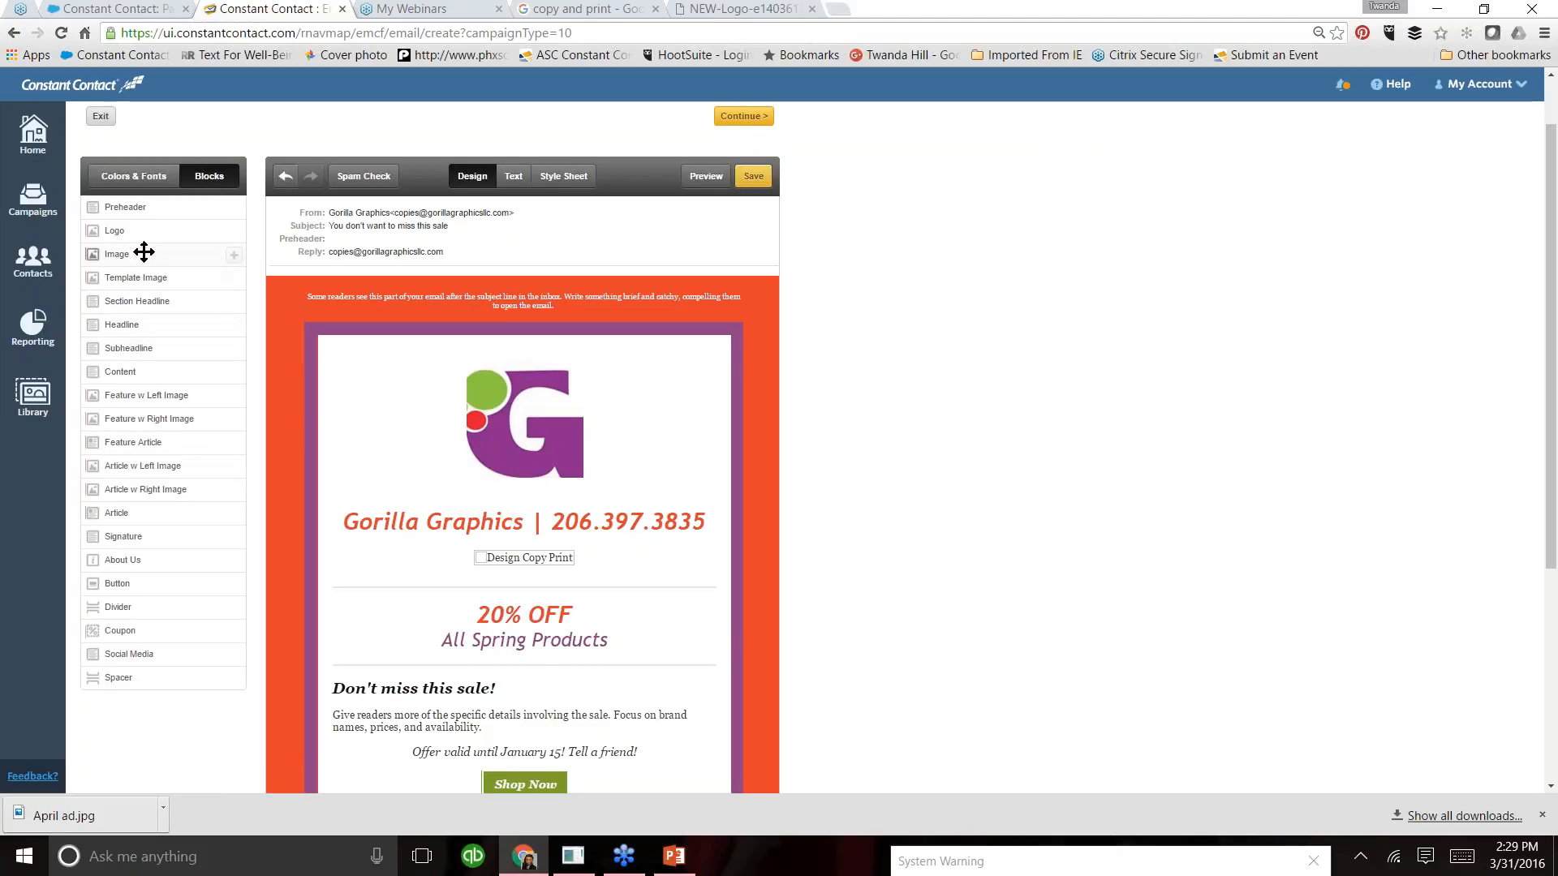
{"action": "left_click_drag", "start_coordinate": [250, 385], "coordinate": [465, 602]}
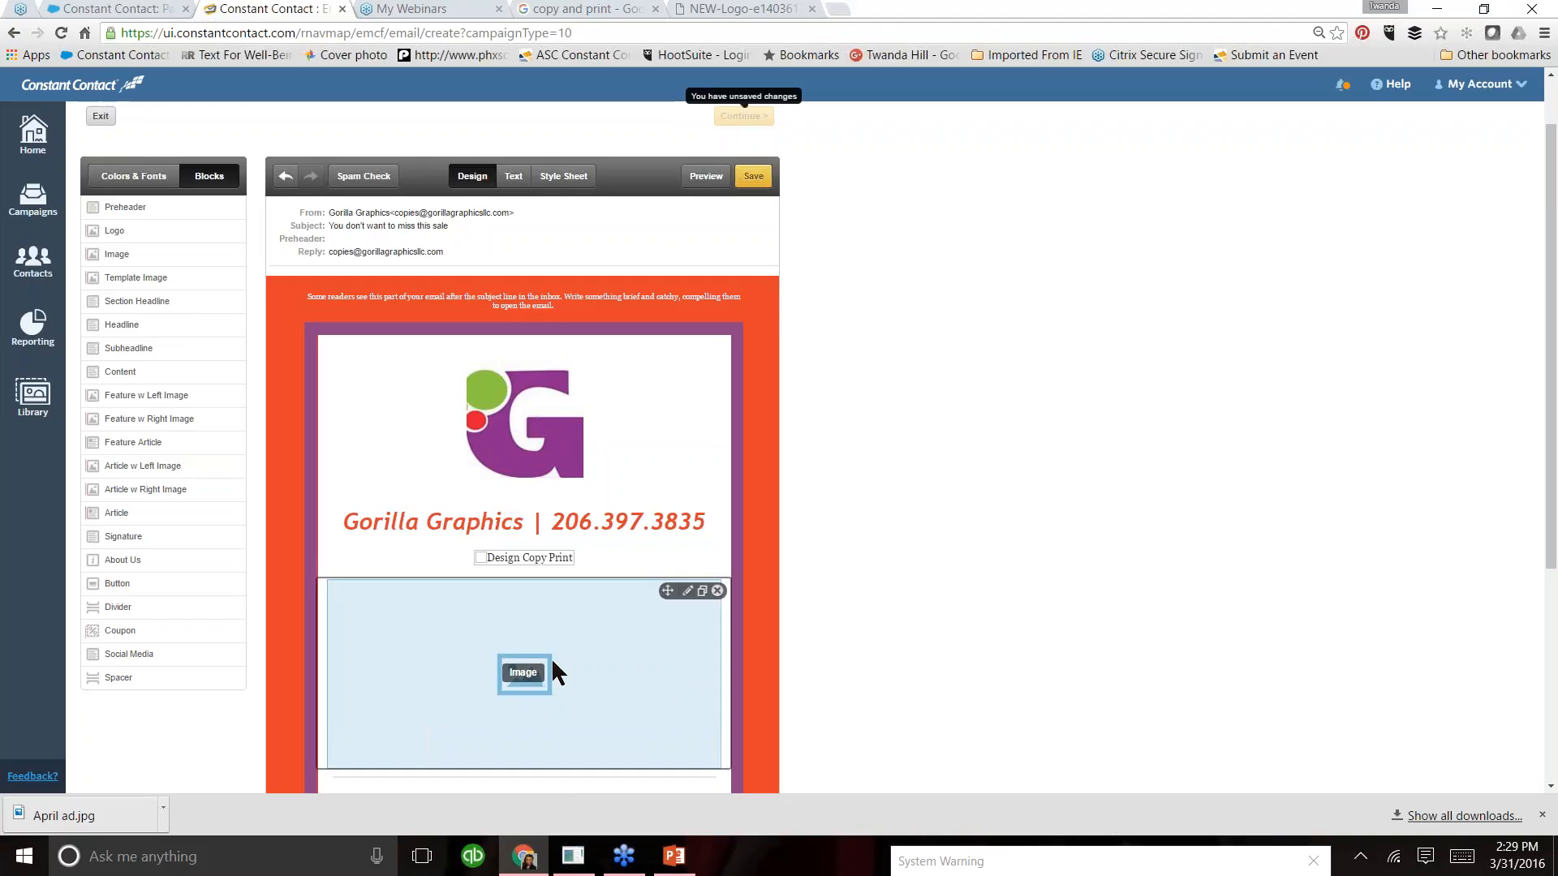
{"action": "left_click", "coordinate": [688, 594]}
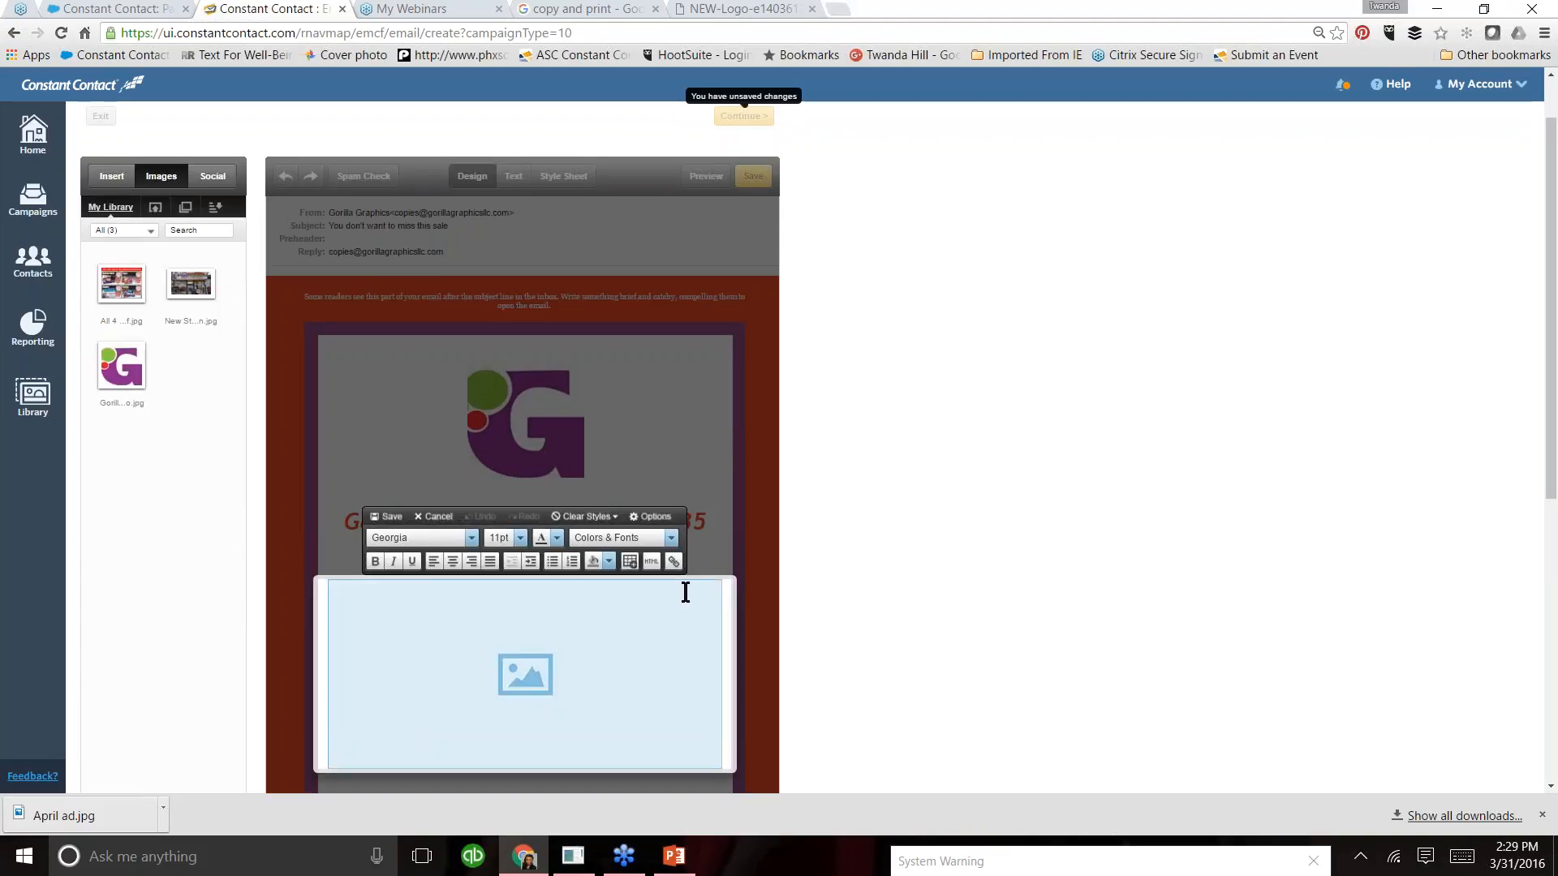
{"action": "left_click", "coordinate": [714, 593]}
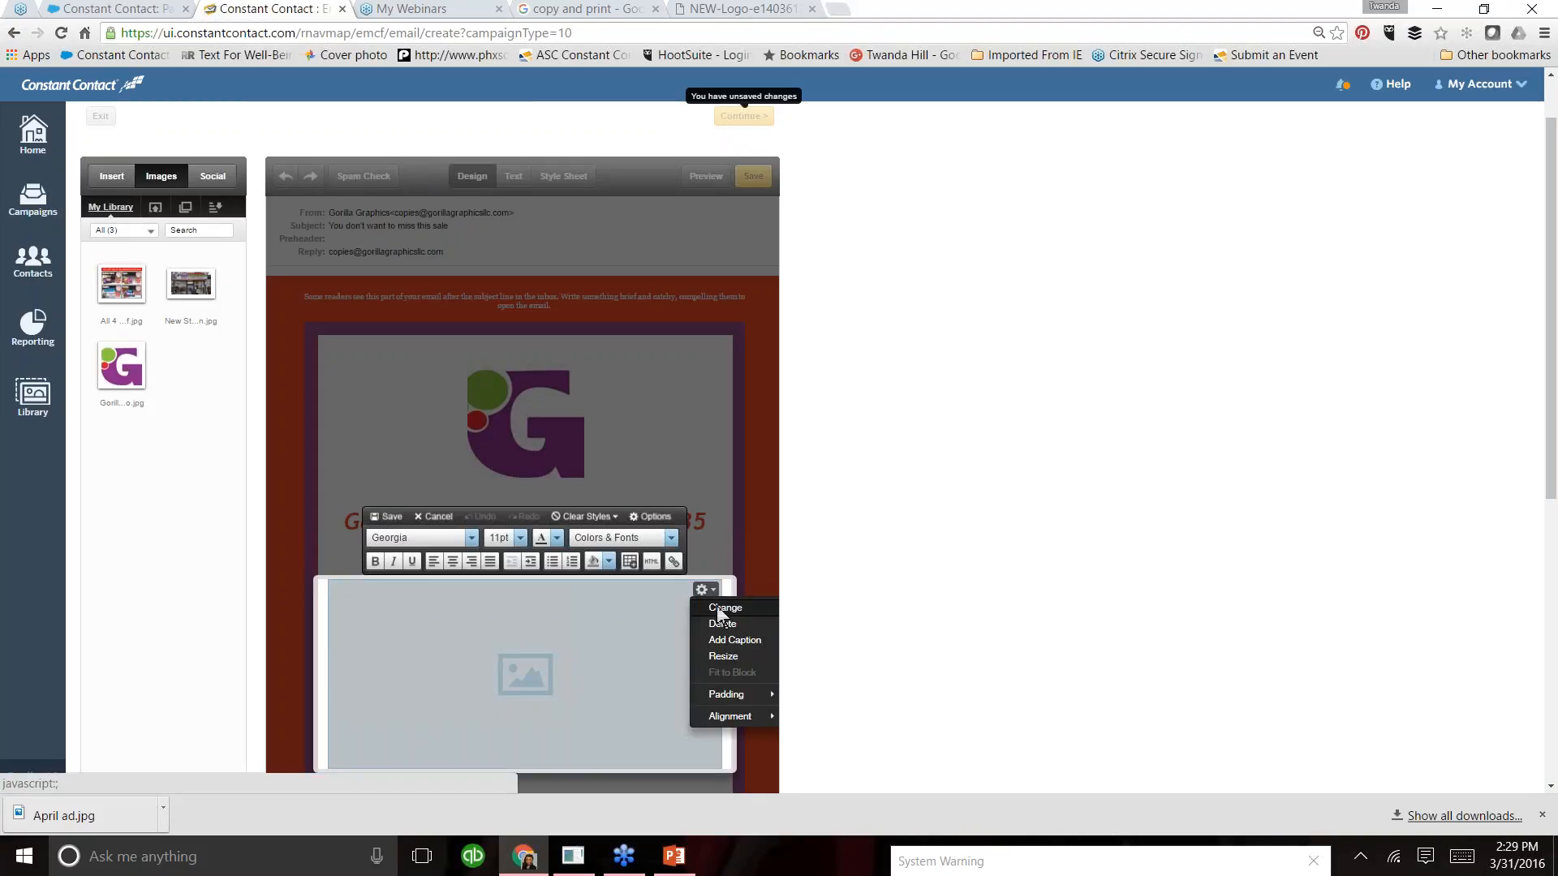
{"action": "left_click", "coordinate": [719, 610]}
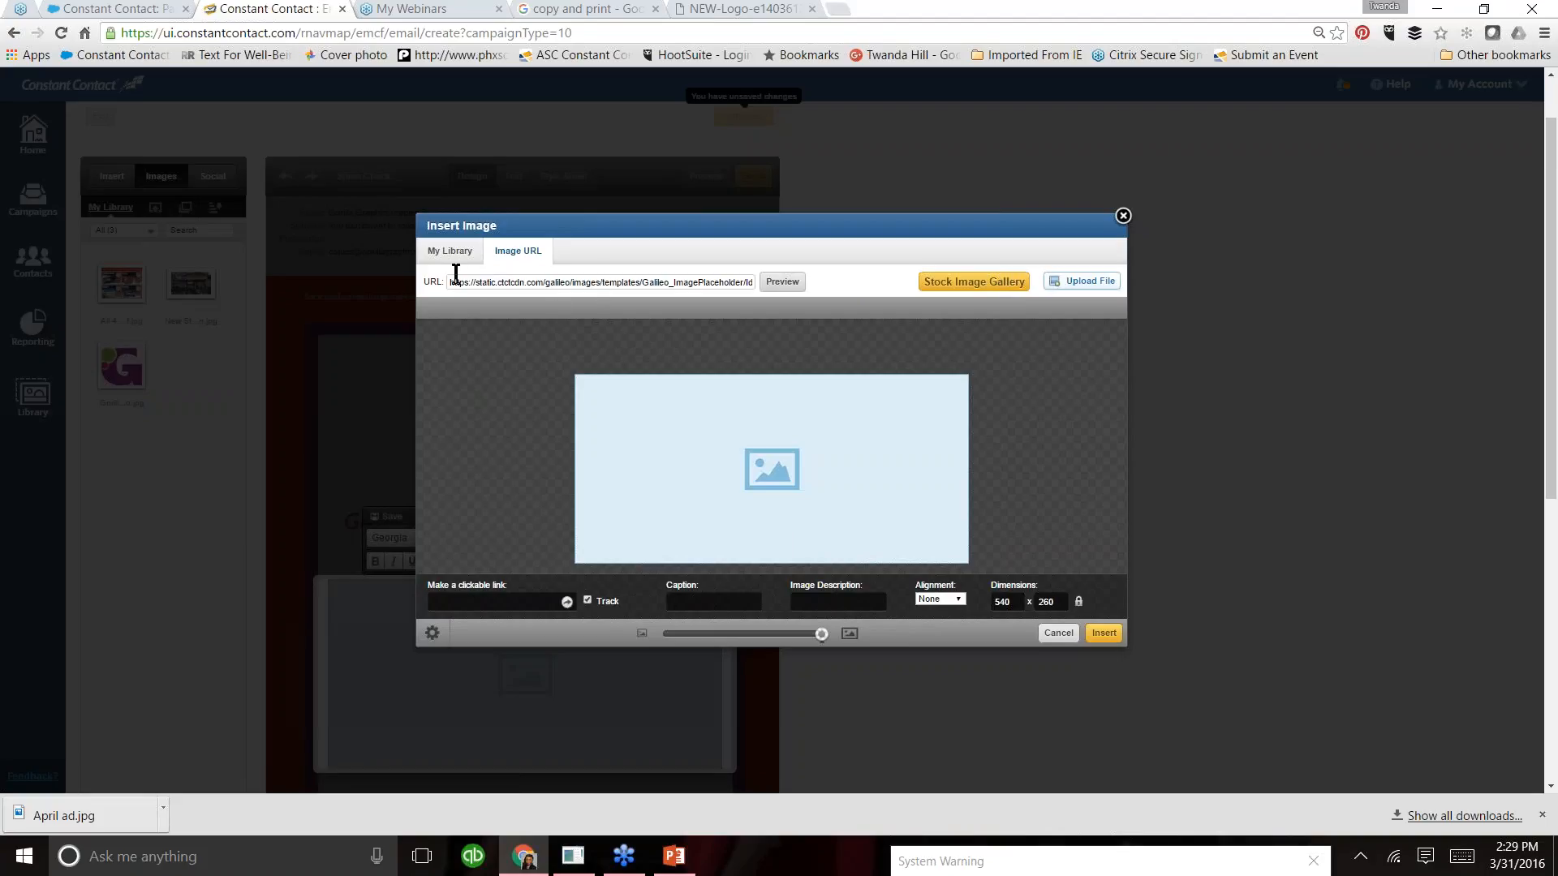
- Replace the placeholder with the New Storefront Sign.jpg picture from the library and set its alignment to Center
{"action": "left_click", "coordinate": [427, 255]}
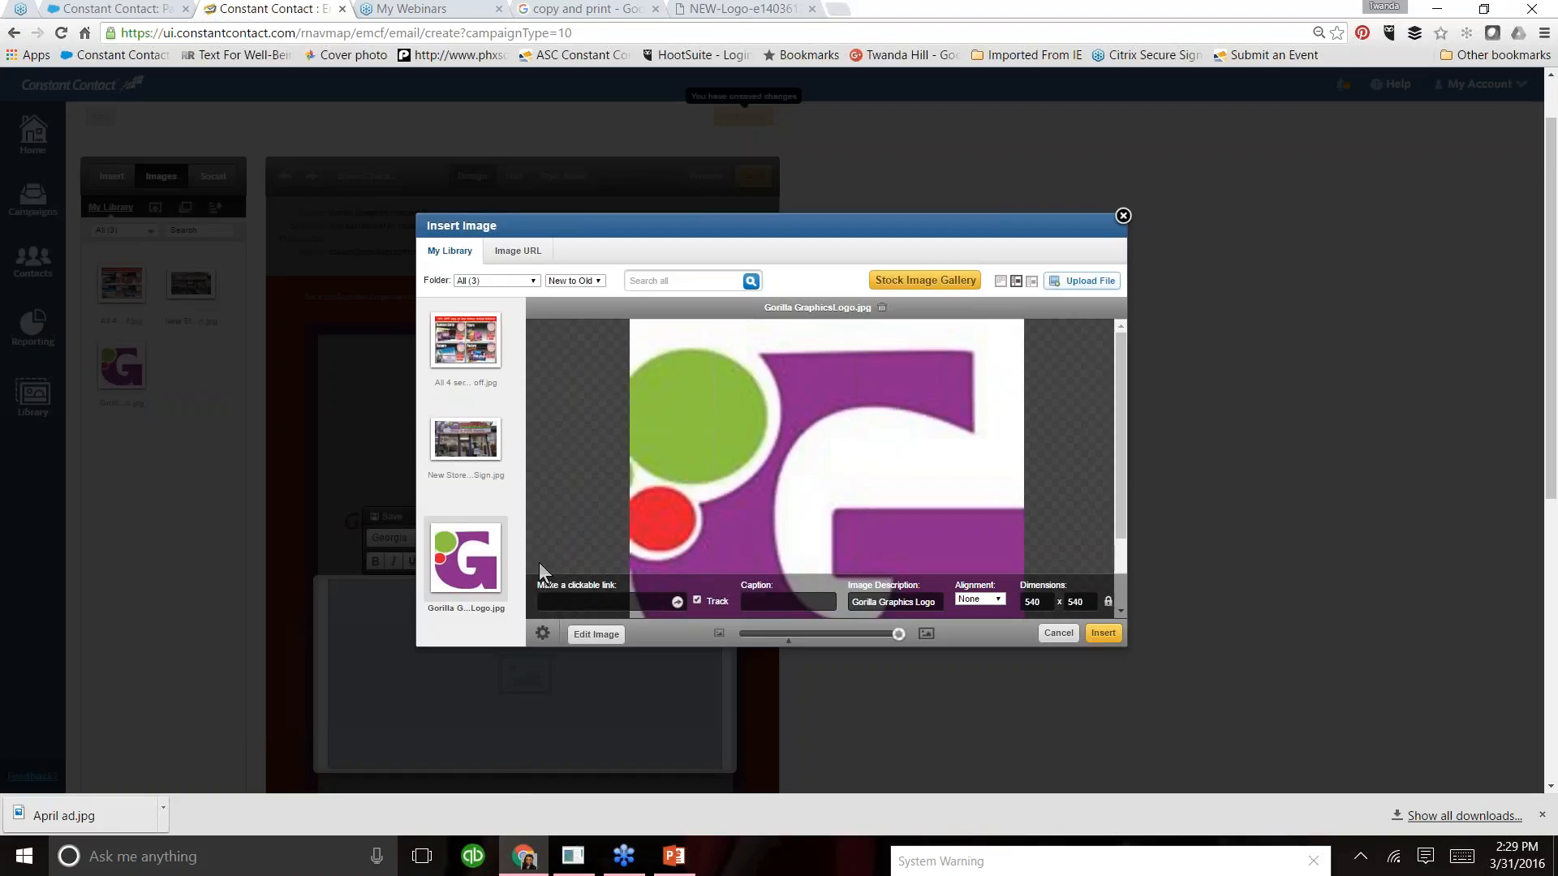
{"action": "left_click", "coordinate": [487, 453]}
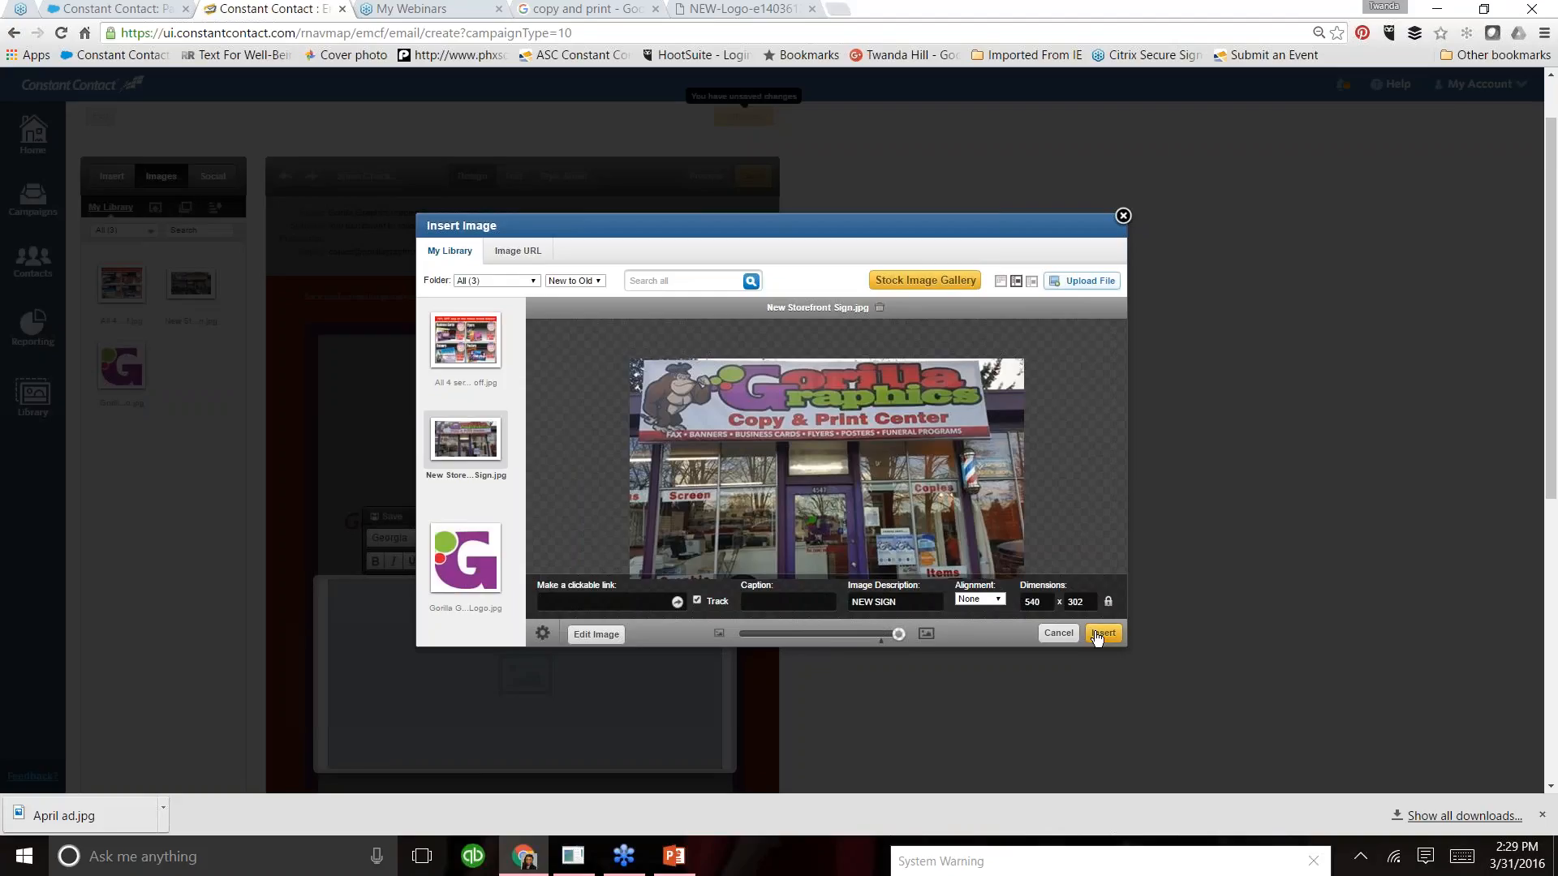
{"action": "left_click", "coordinate": [1001, 602]}
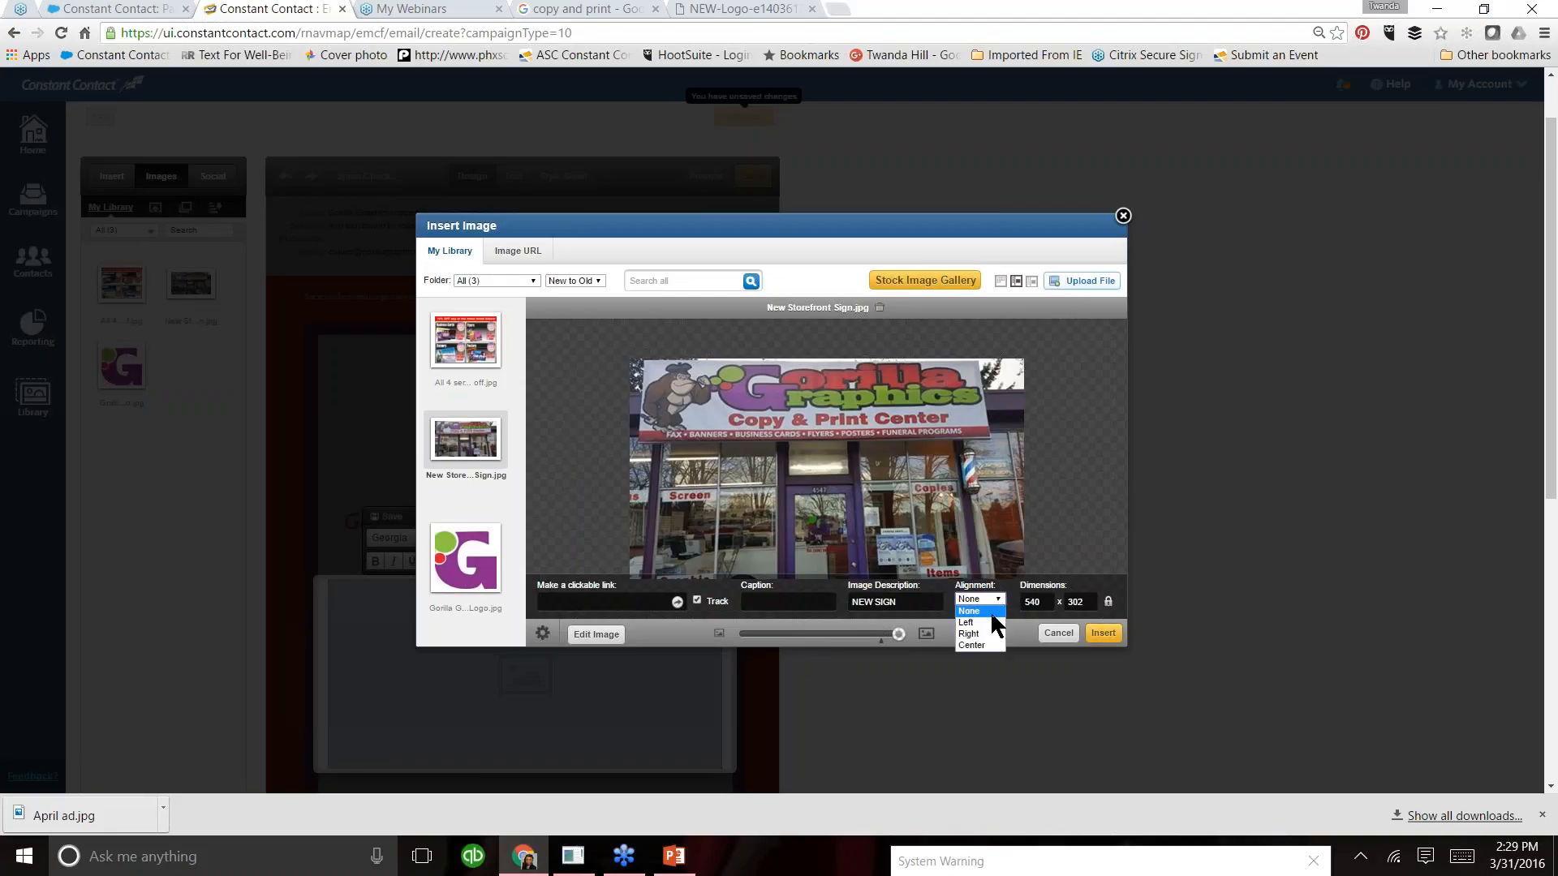
{"action": "left_click", "coordinate": [982, 646]}
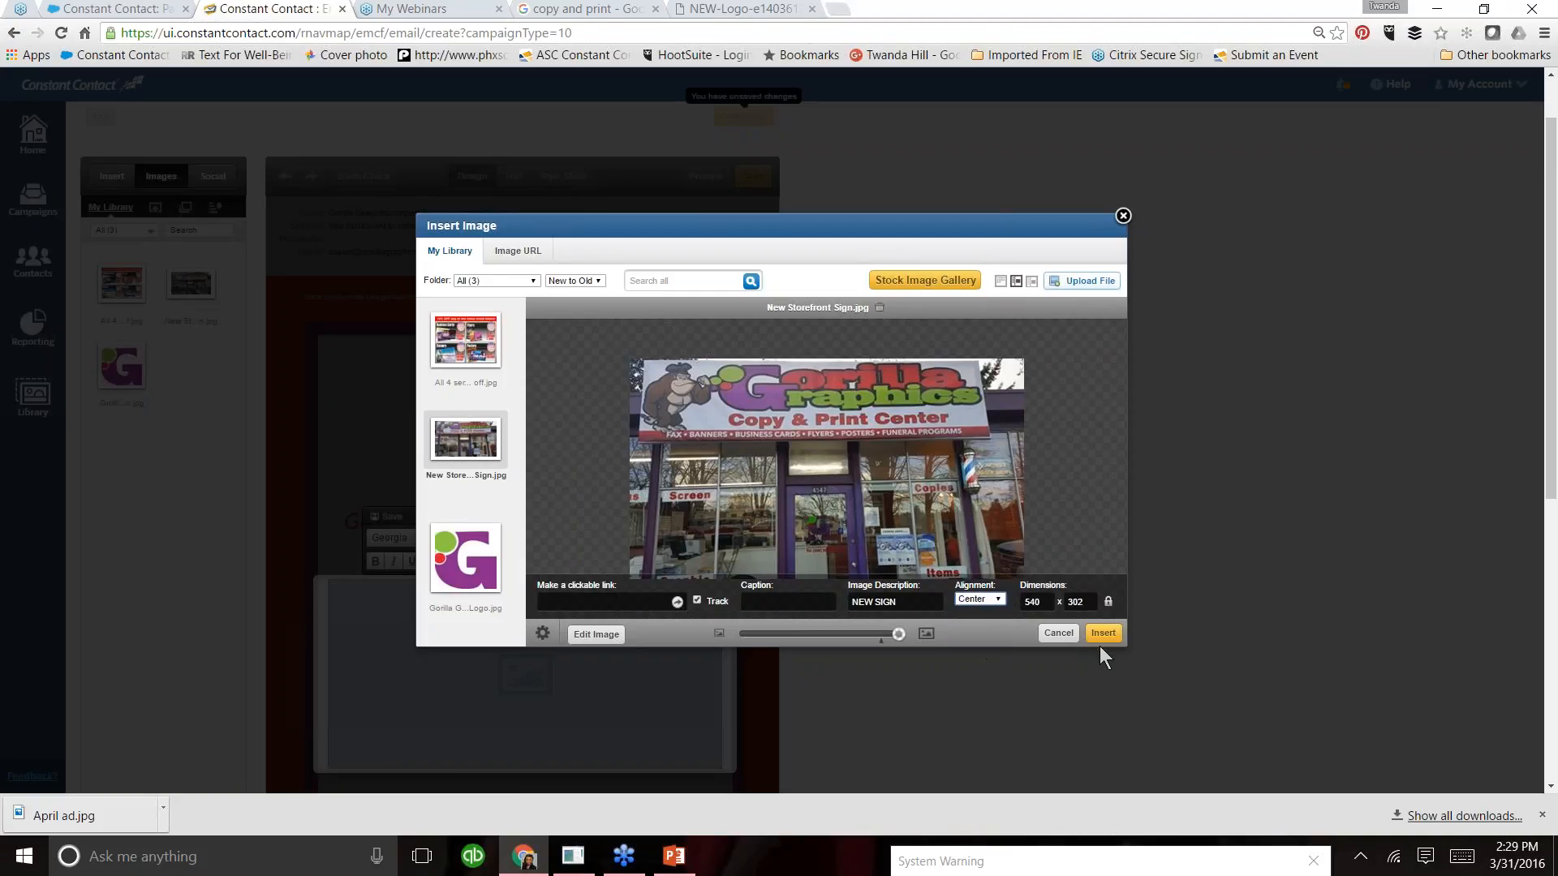
- Caption the storefront picture "Our New Shop in Columbia City", insert it and save the block
{"action": "left_click", "coordinate": [806, 595]}
{"action": "key", "text": "BackSpace"}
{"action": "type", "text": "Our New Shop"}
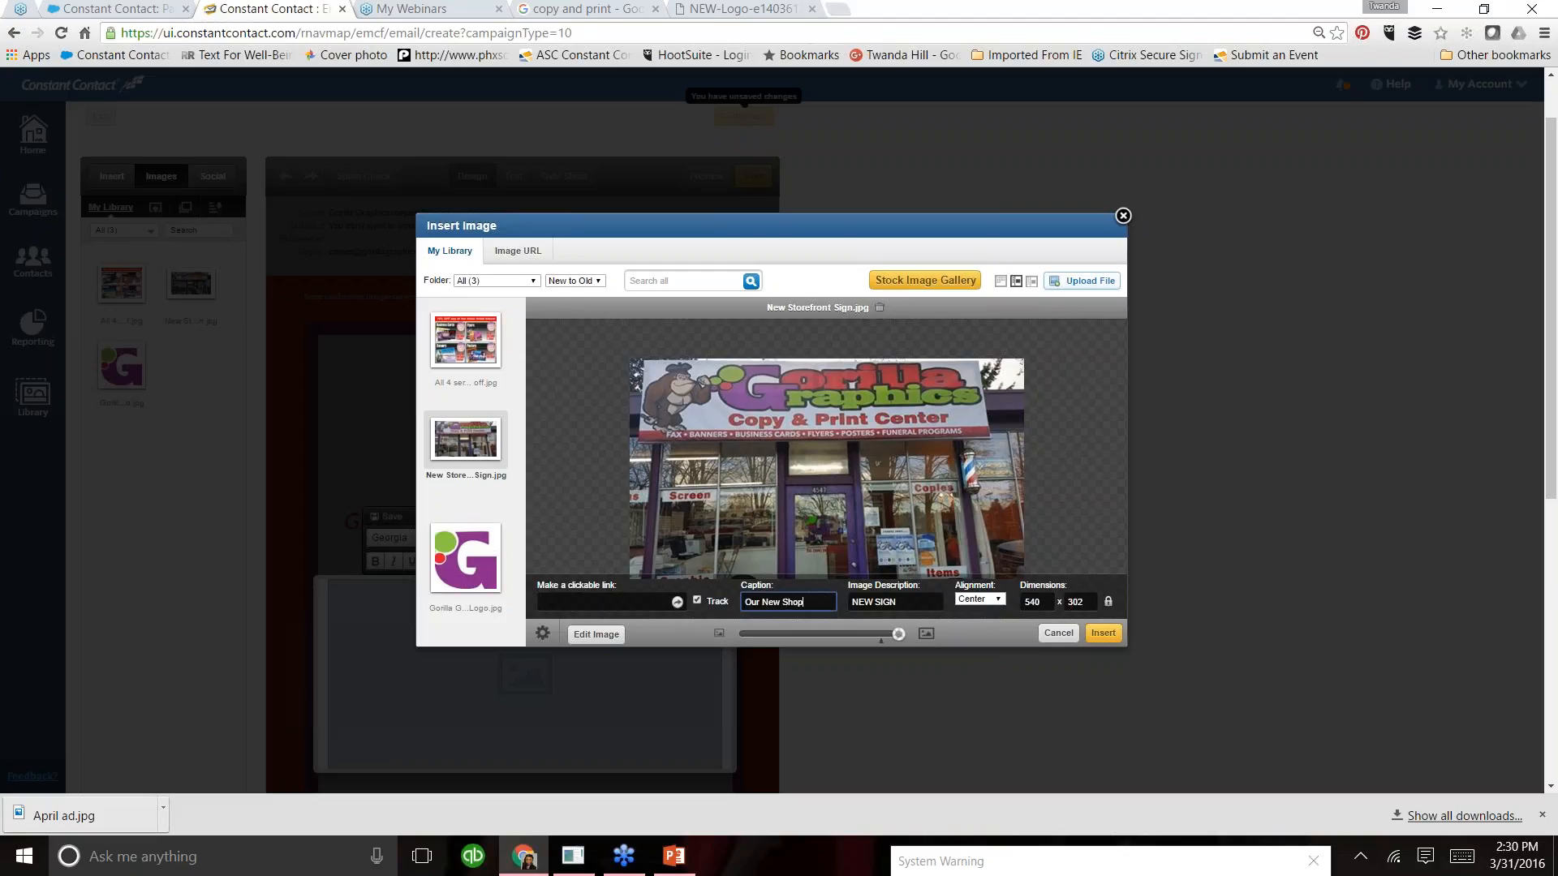
{"action": "type", "text": " in Columbia C"}
{"action": "type", "text": "ity"}
{"action": "left_click", "coordinate": [1104, 633]}
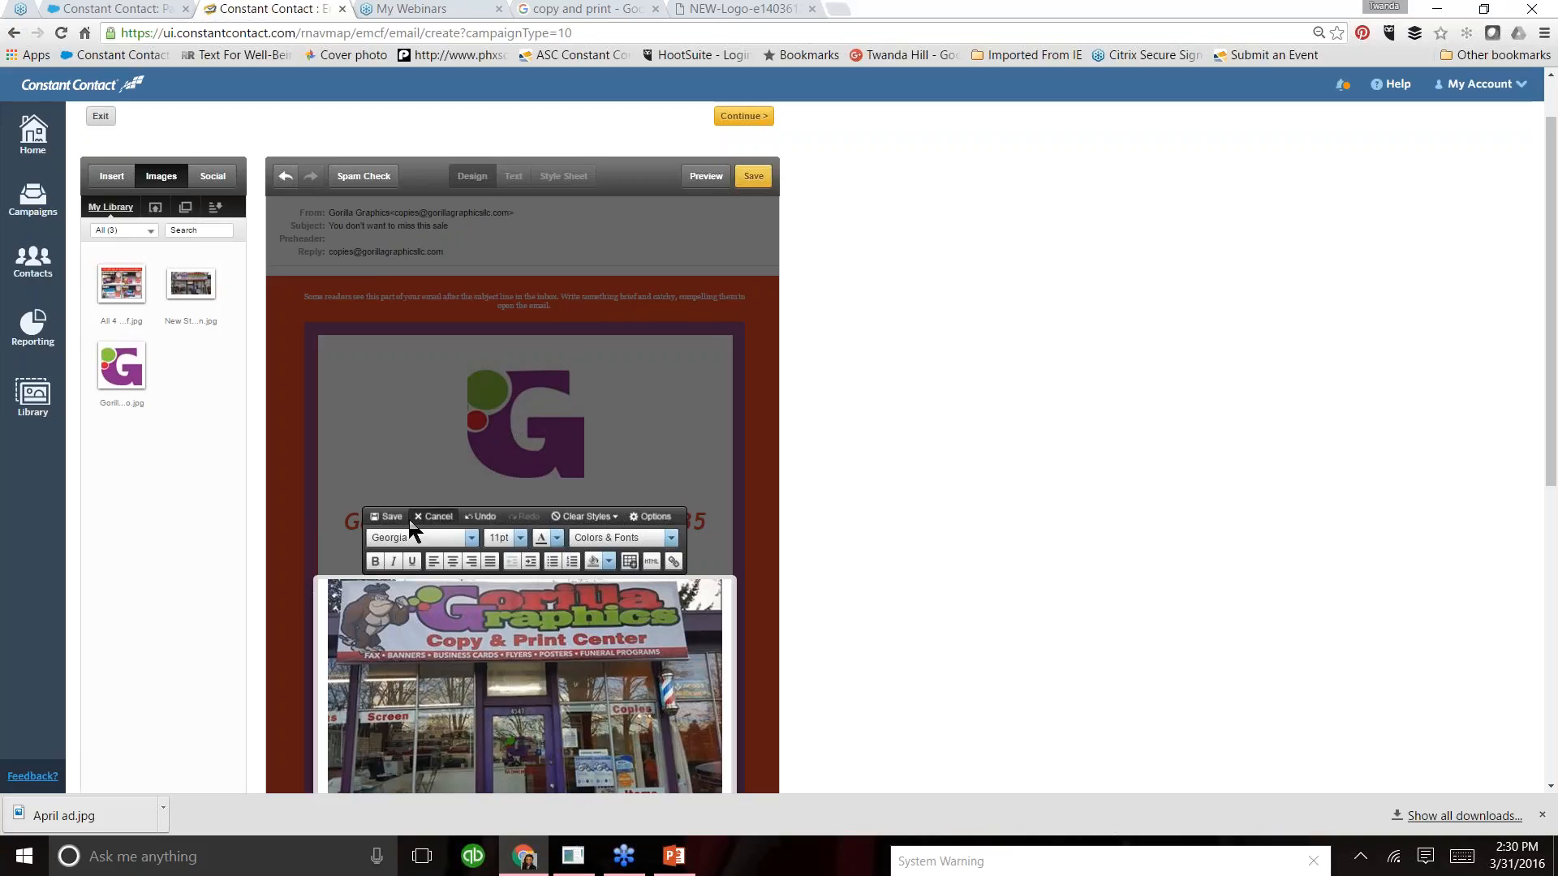
{"action": "left_click", "coordinate": [1410, 523]}
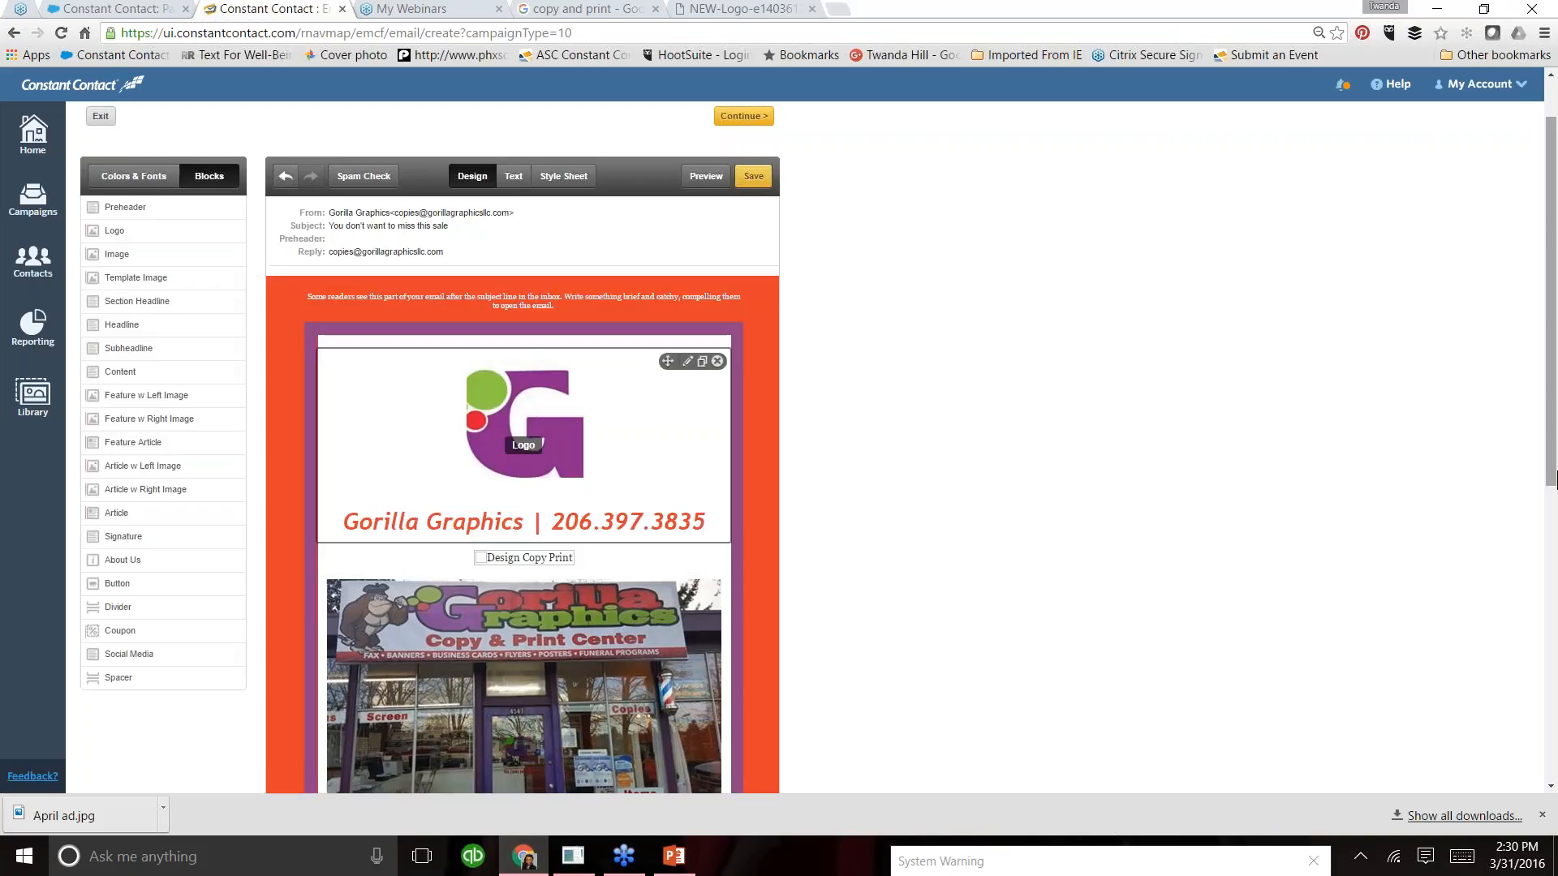
- Format the storefront picture's caption as 16pt Trebuchet MS in the recently used light green and save the block
{"action": "scroll", "coordinate": [1556, 511], "scroll_direction": "down", "scroll_amount": 1}
{"action": "scroll", "coordinate": [1555, 497], "scroll_direction": "down", "scroll_amount": 1}
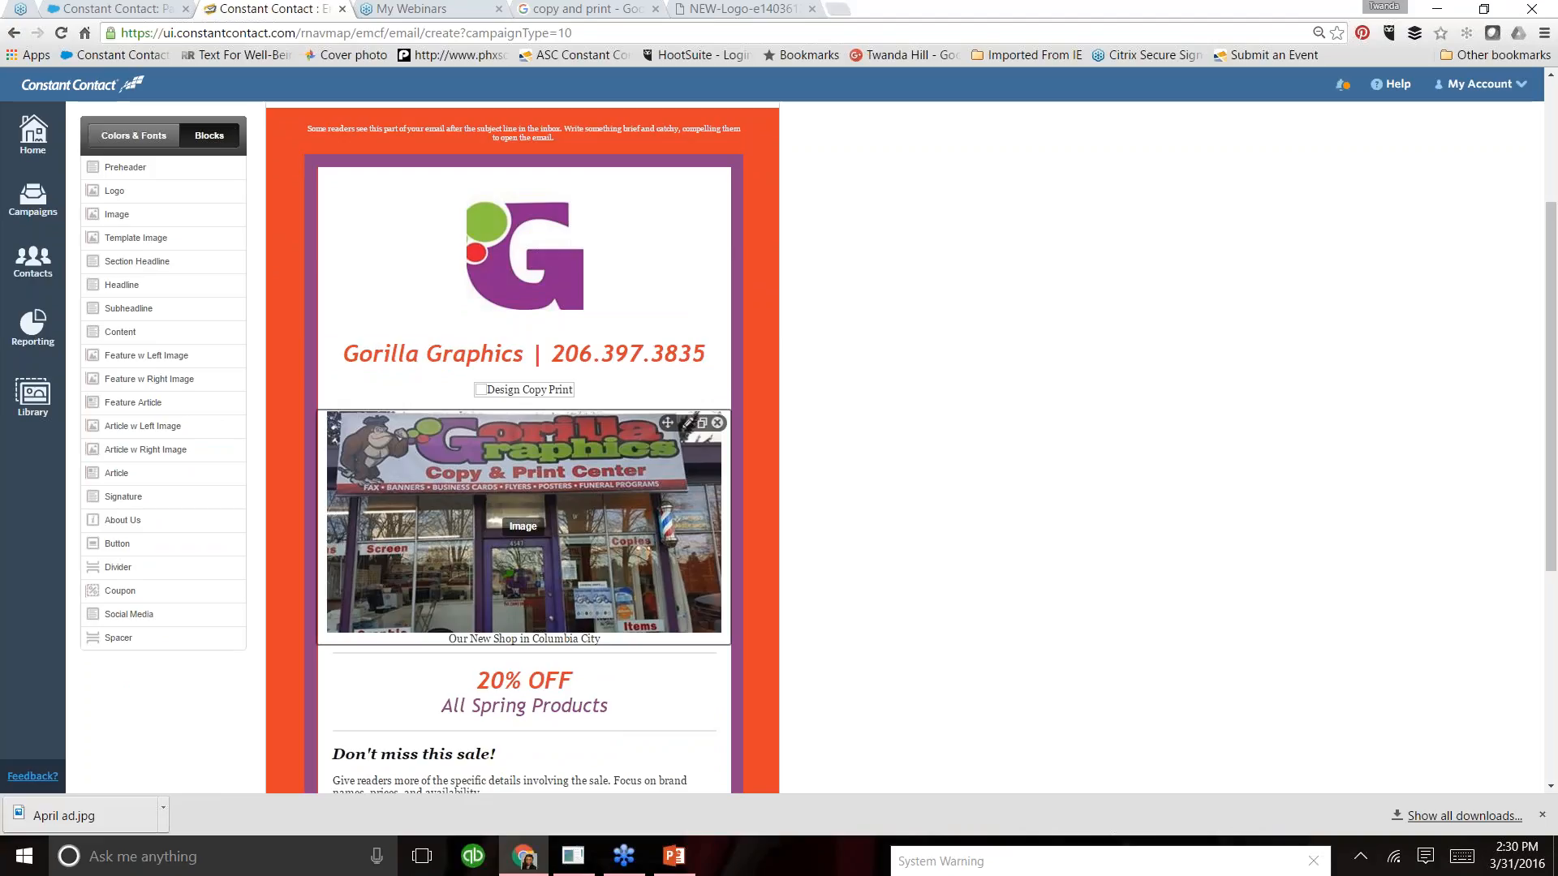
{"action": "left_click", "coordinate": [604, 640]}
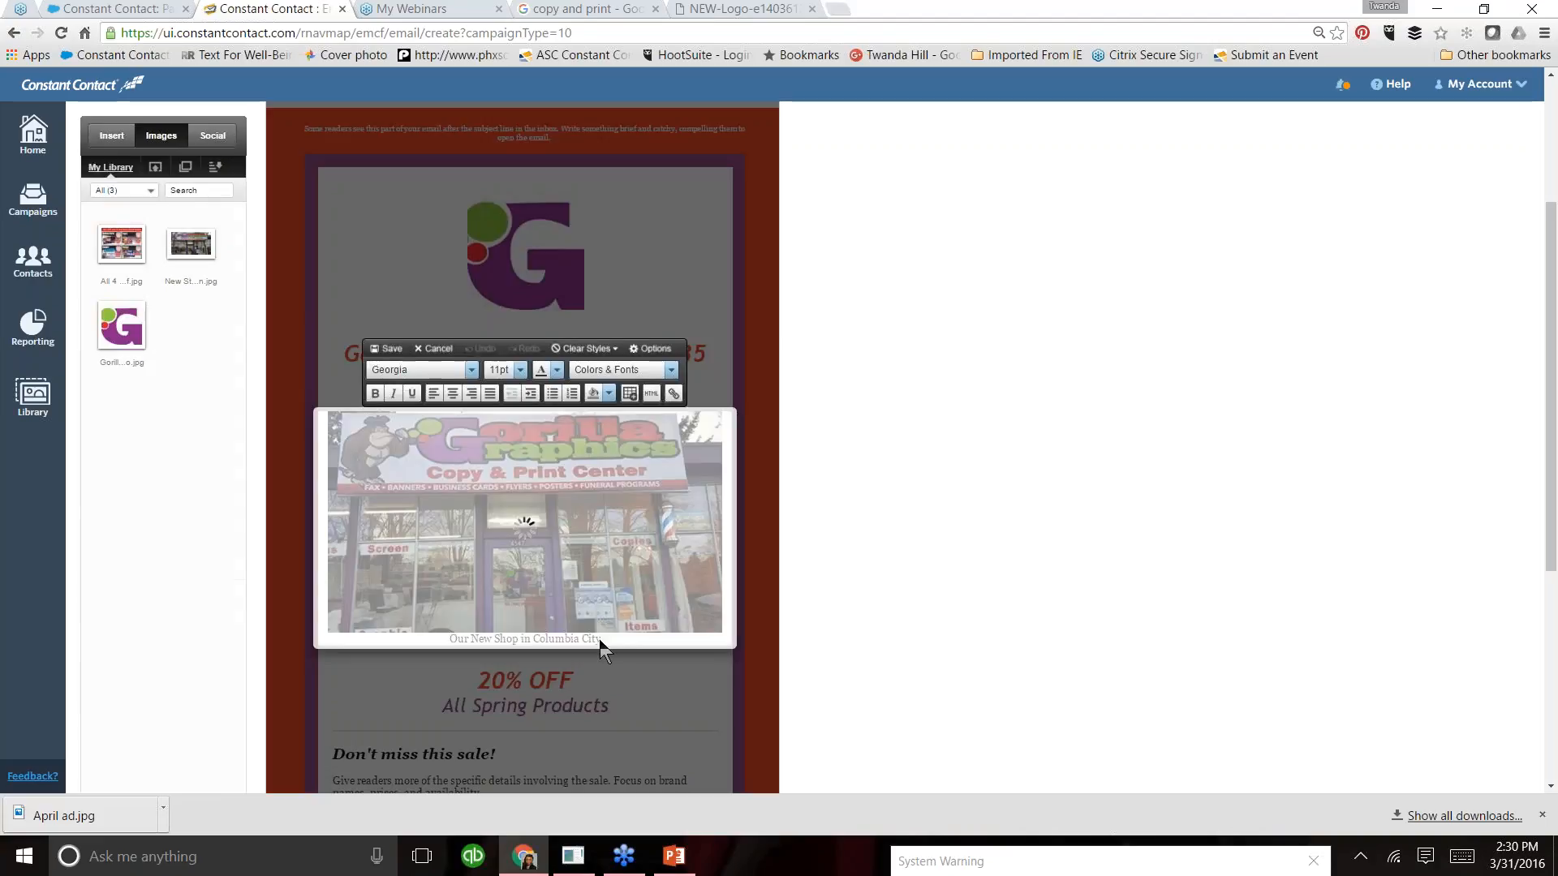
{"action": "left_click_drag", "start_coordinate": [605, 639], "coordinate": [444, 641]}
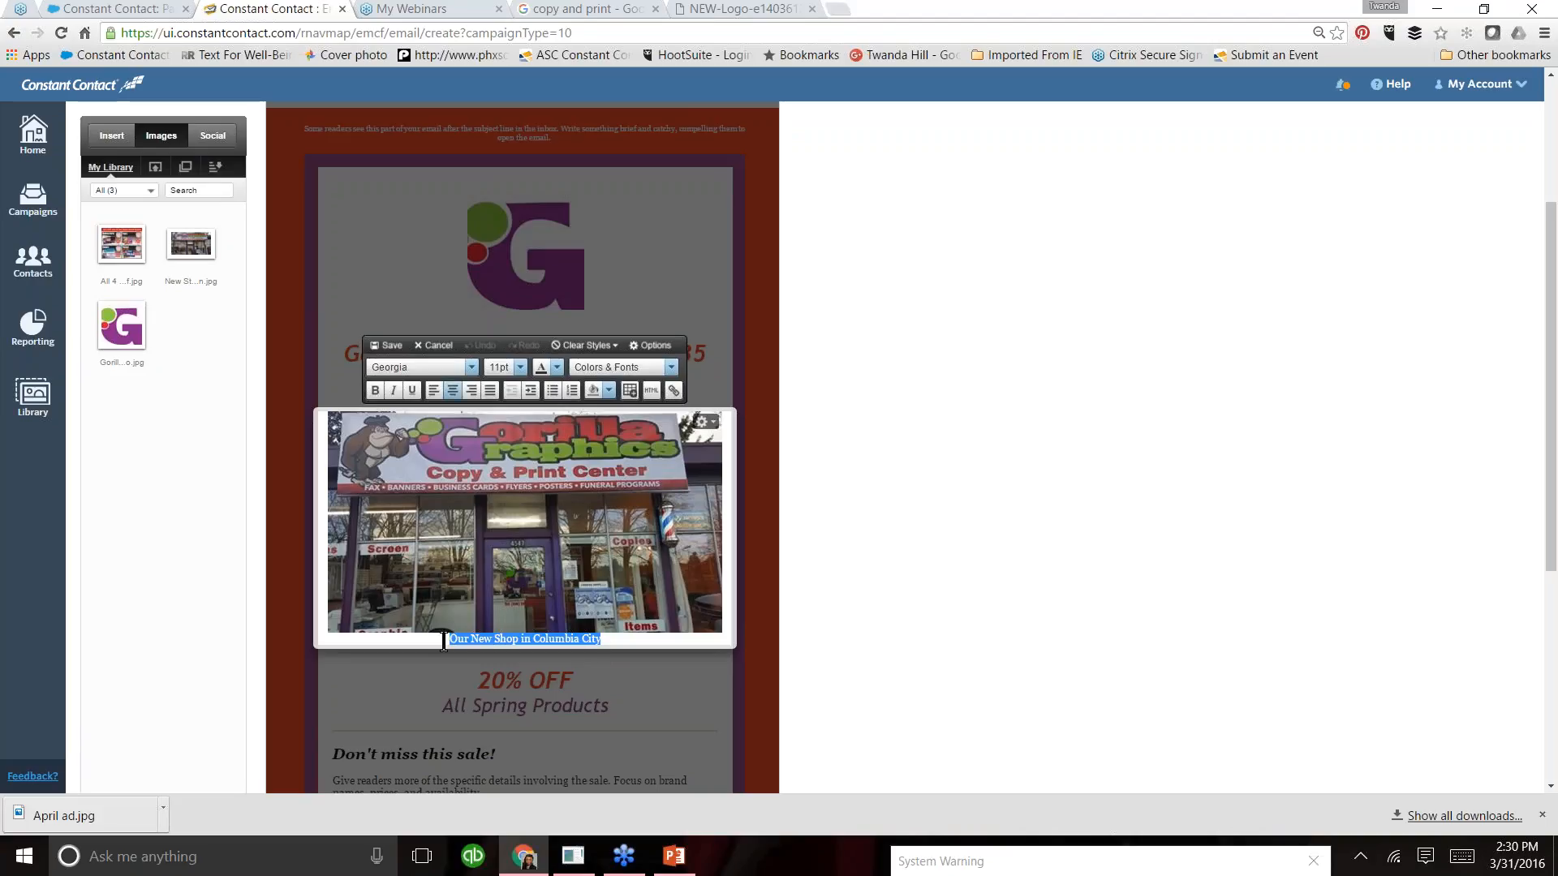
{"action": "left_click", "coordinate": [520, 368]}
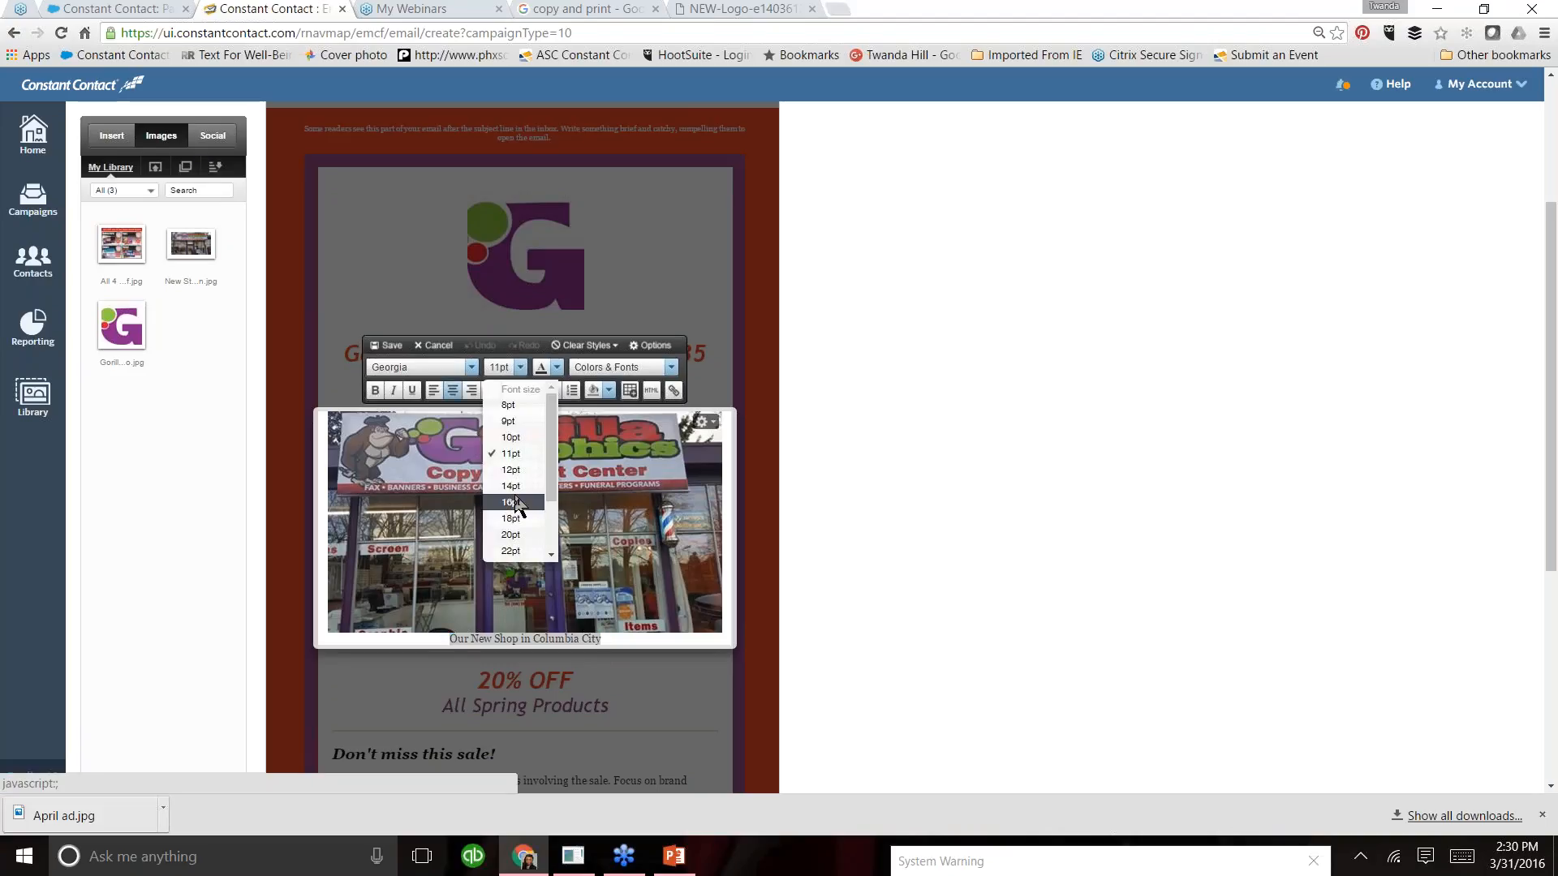
{"action": "left_click", "coordinate": [515, 502]}
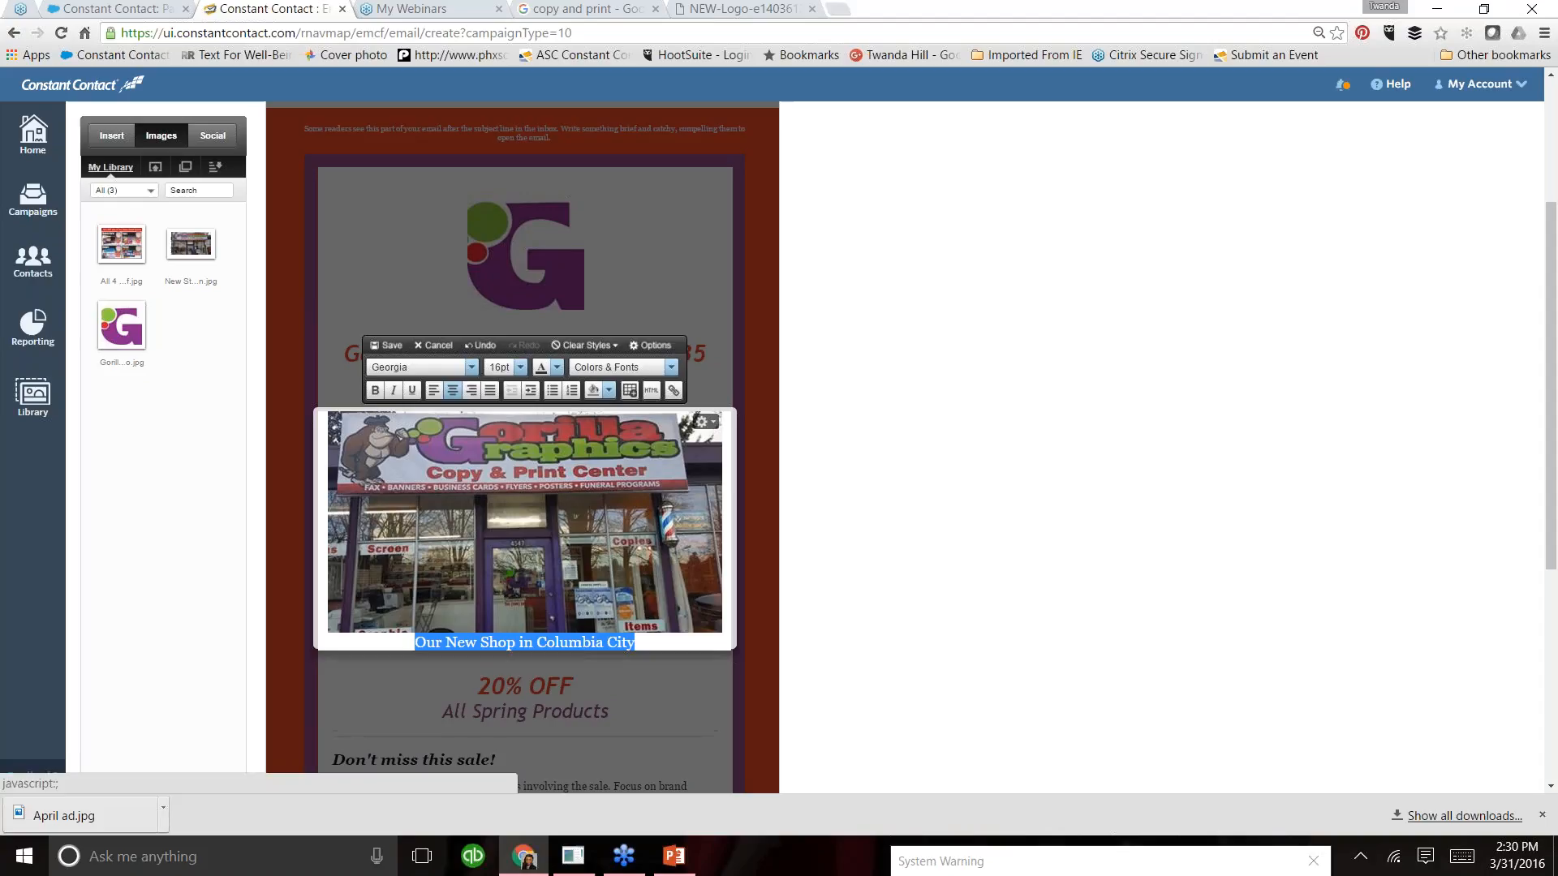
{"action": "left_click", "coordinate": [471, 370]}
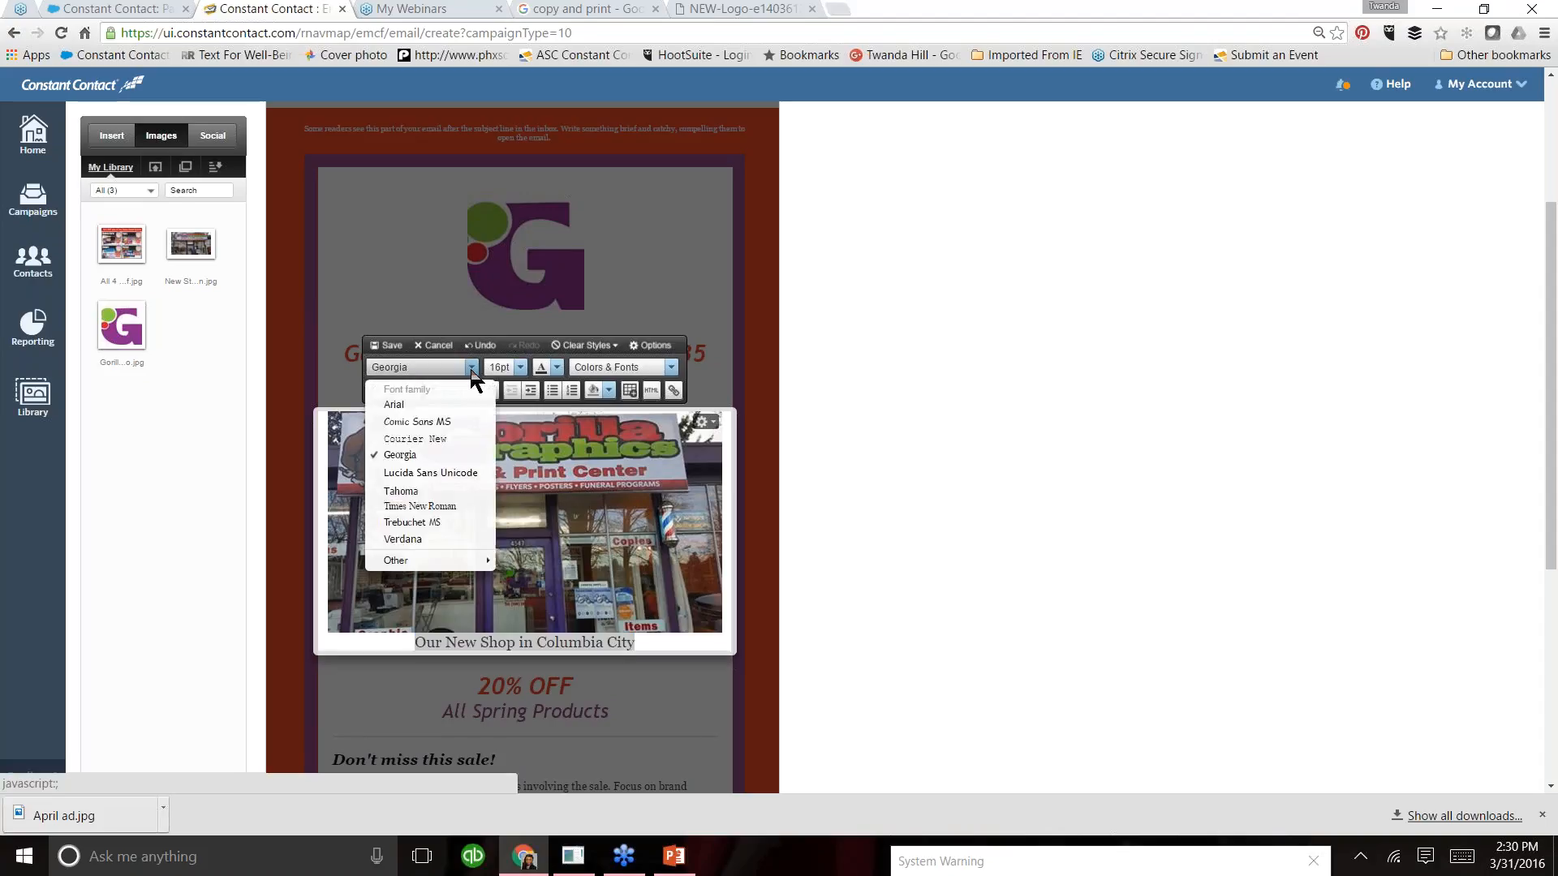
{"action": "left_click", "coordinate": [435, 523]}
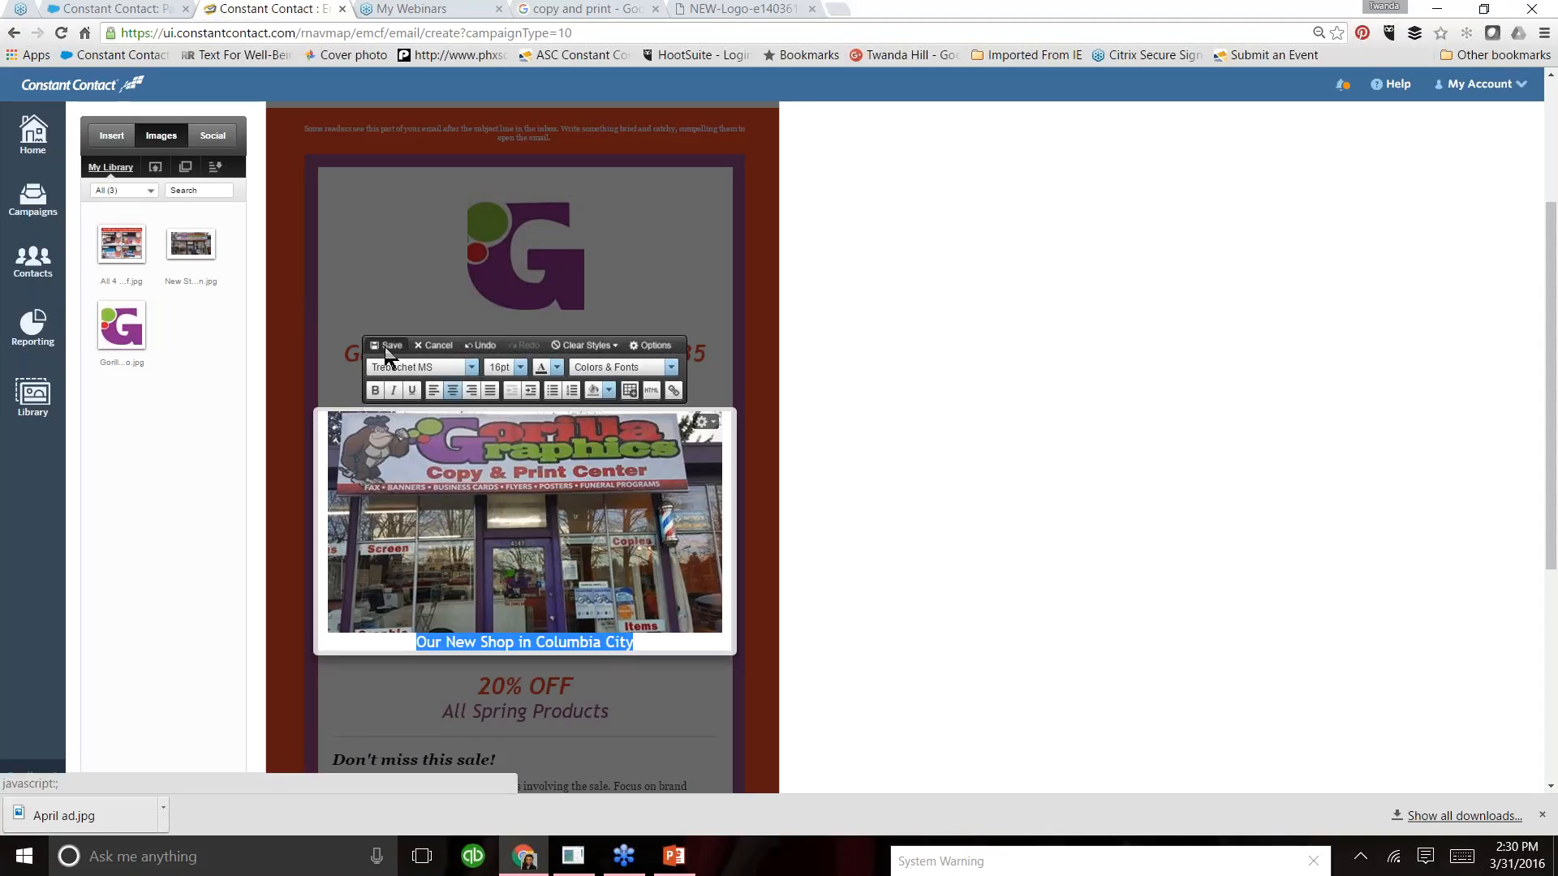
{"action": "left_click", "coordinate": [557, 370]}
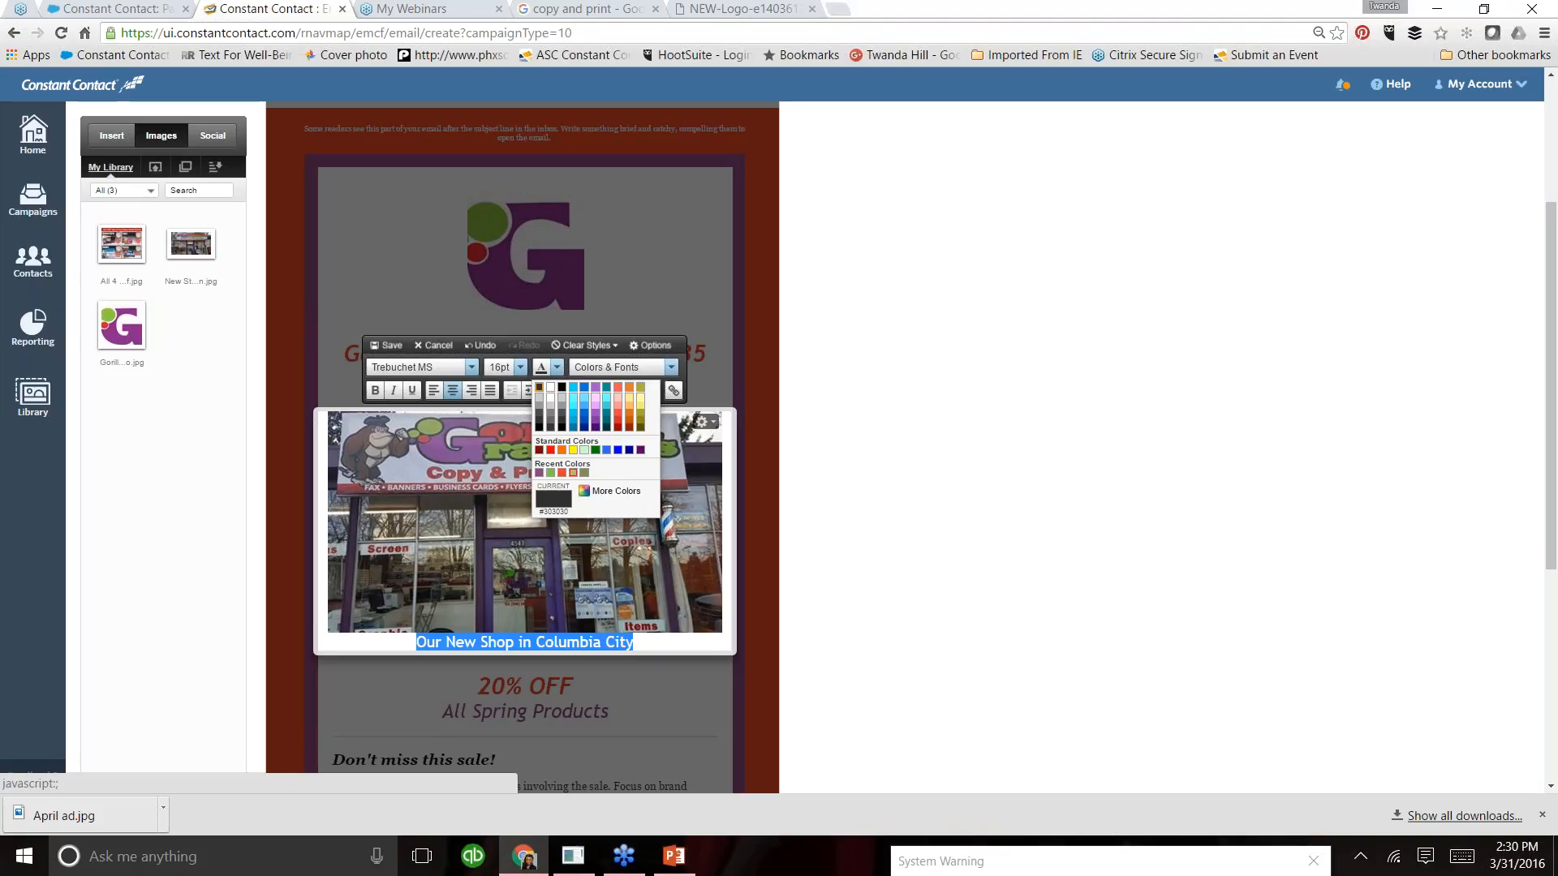
{"action": "left_click", "coordinate": [550, 473]}
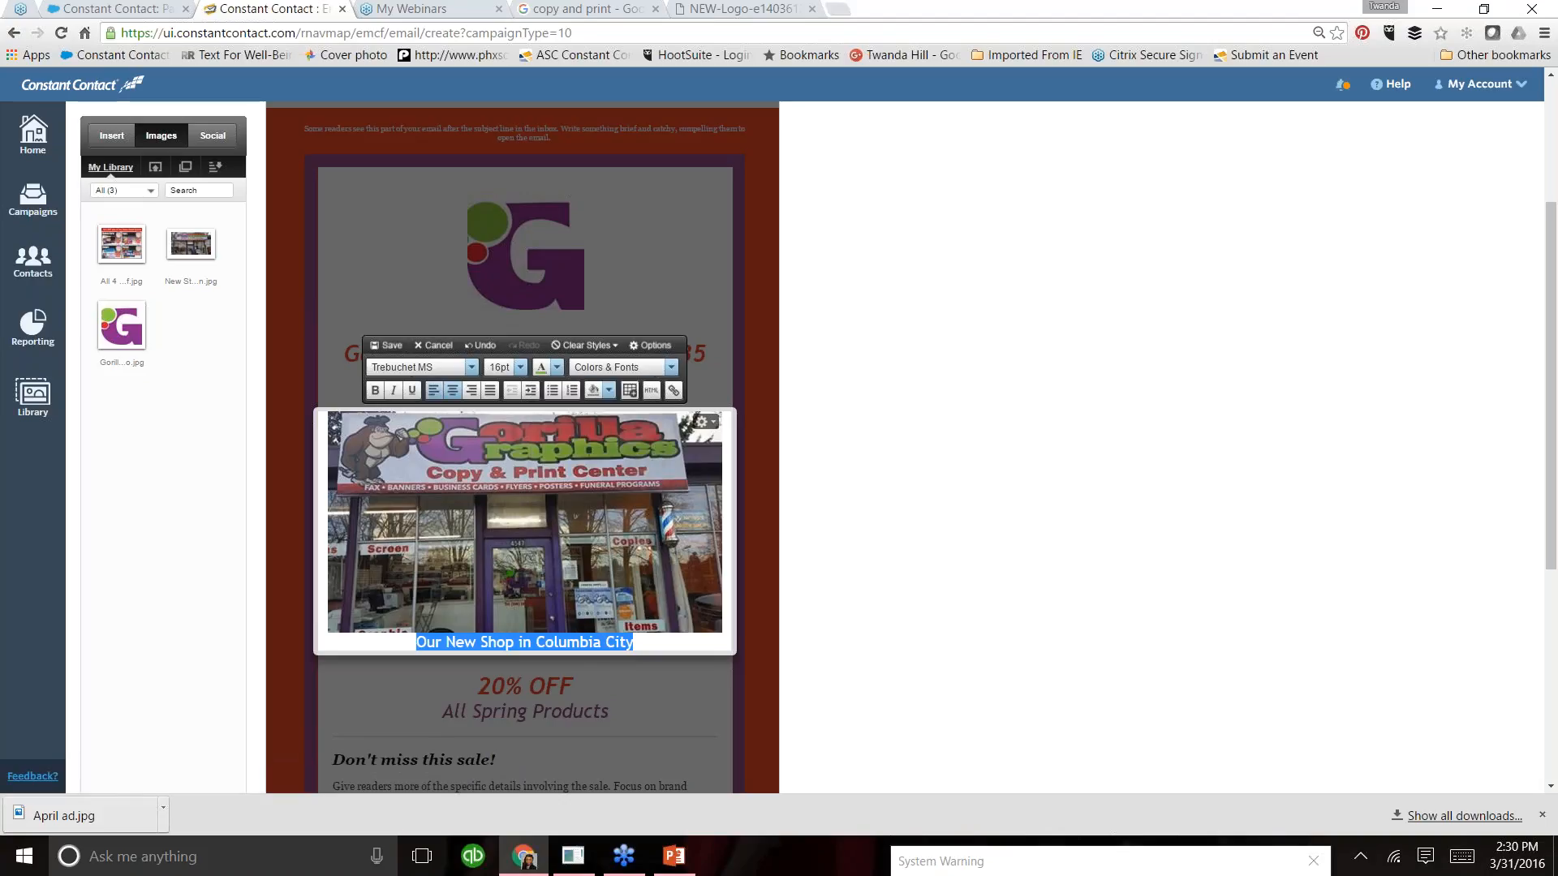
{"action": "left_click", "coordinate": [395, 349]}
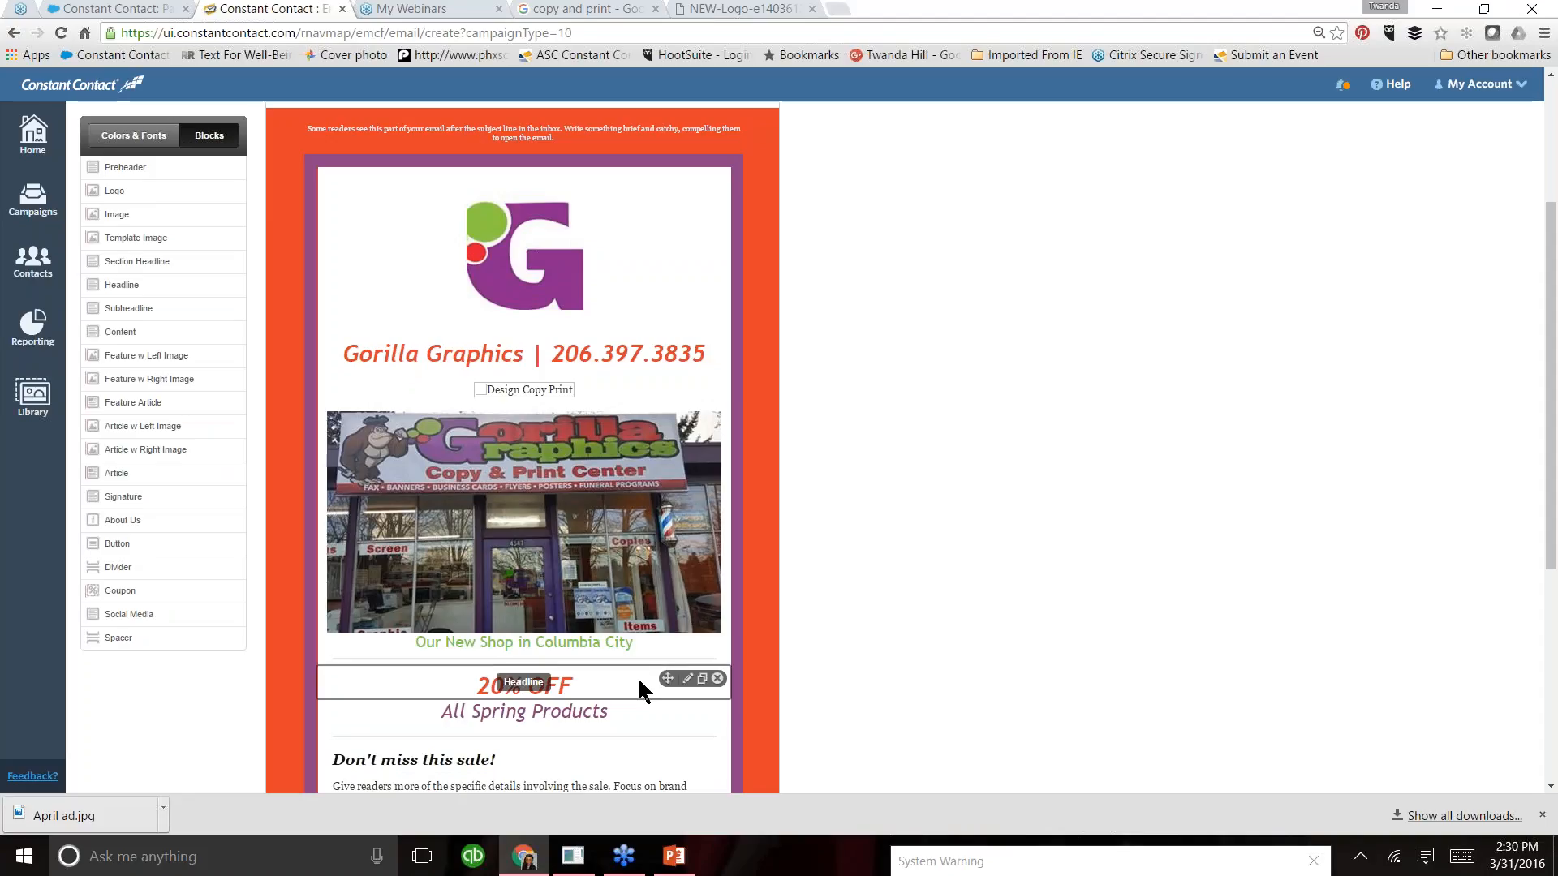
- Insert a blank line between the storefront picture and its caption, and save the block
{"action": "left_click", "coordinate": [416, 643]}
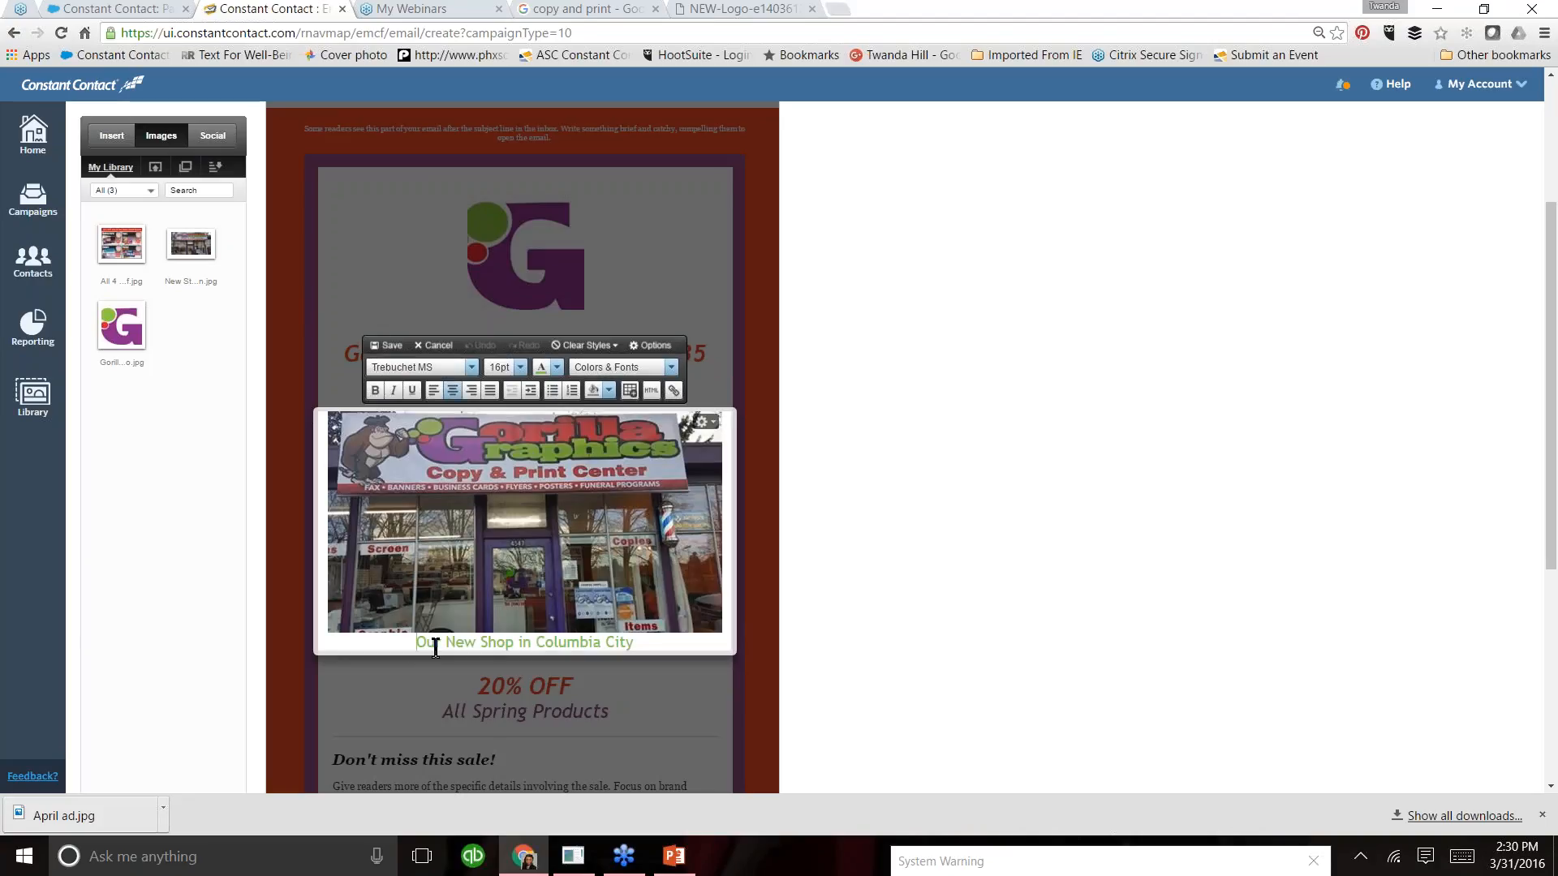
{"action": "key", "text": "Return"}
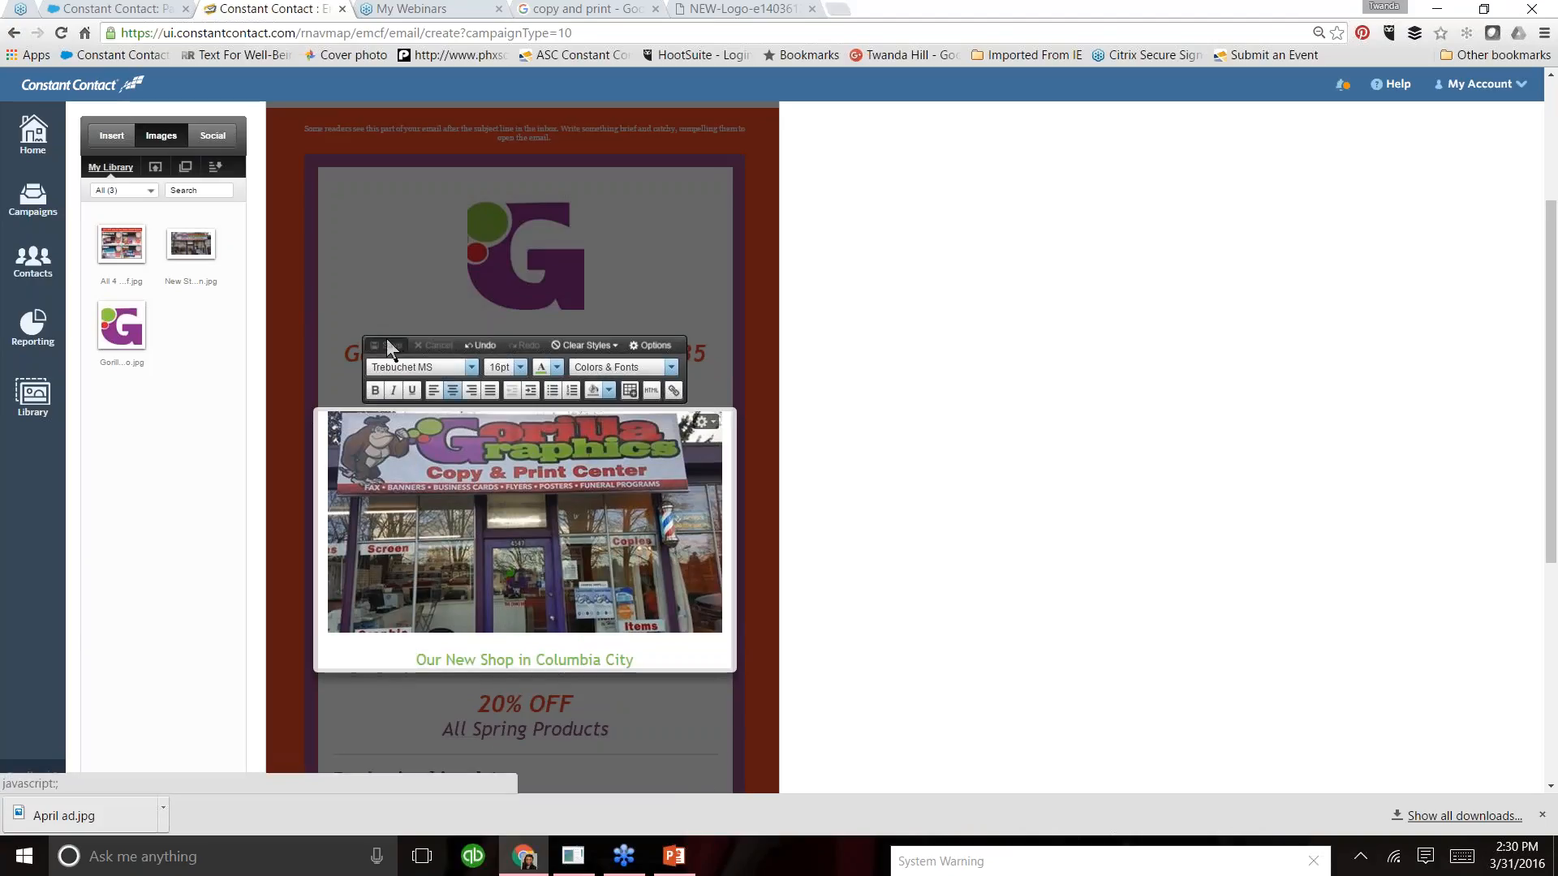
{"action": "left_click", "coordinate": [391, 346]}
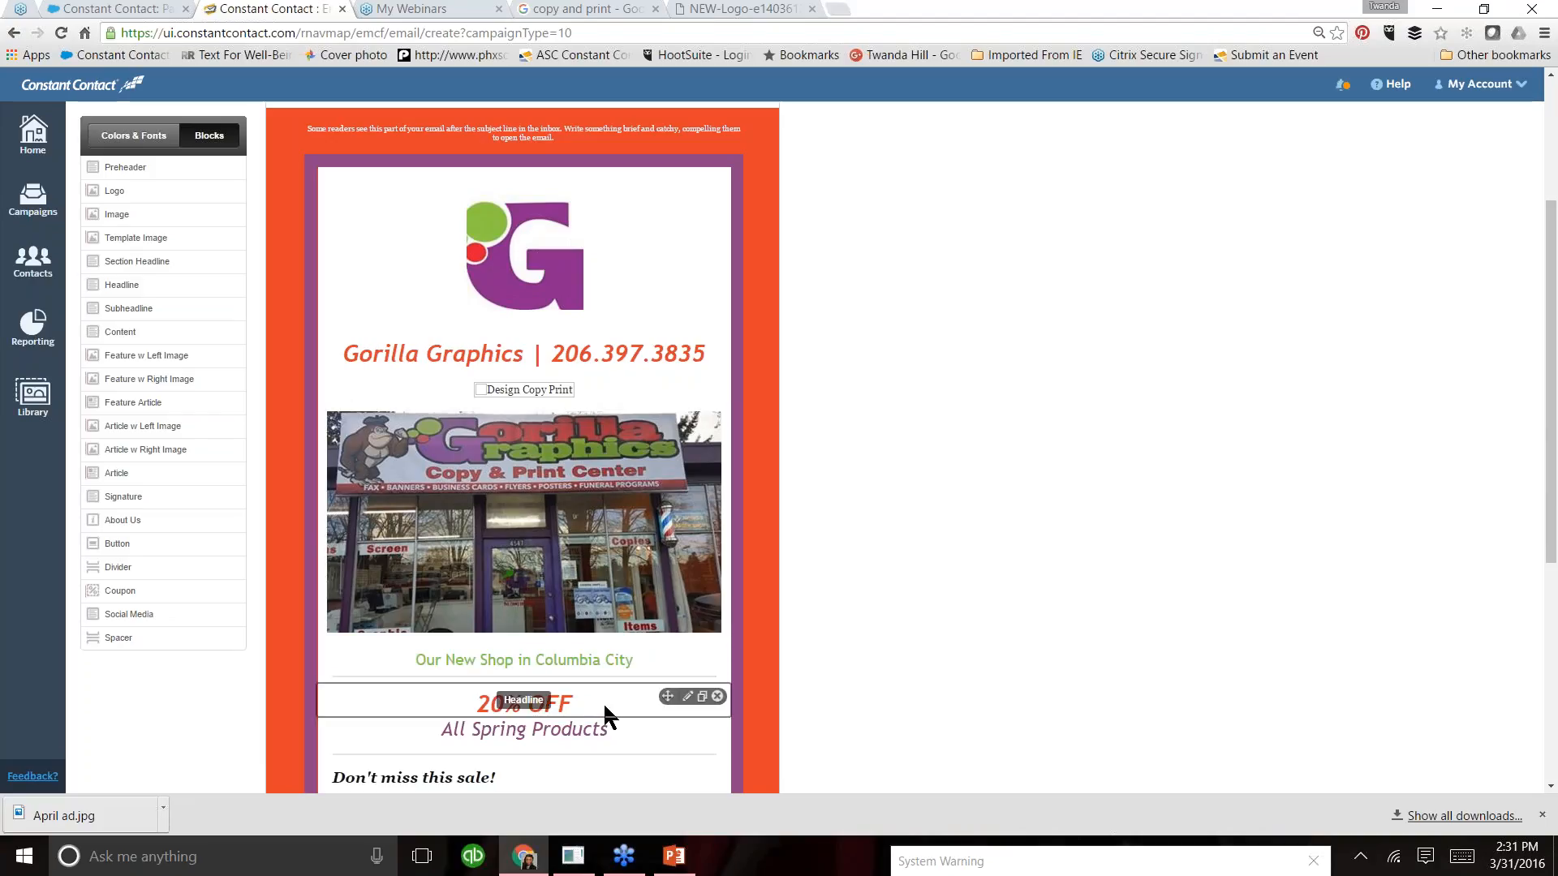
- Change the sale headline below the storefront picture to "10% OFF" and save the block
{"action": "scroll", "coordinate": [1551, 475], "scroll_direction": "down", "scroll_amount": 2}
{"action": "scroll", "coordinate": [1555, 474], "scroll_direction": "down", "scroll_amount": 2}
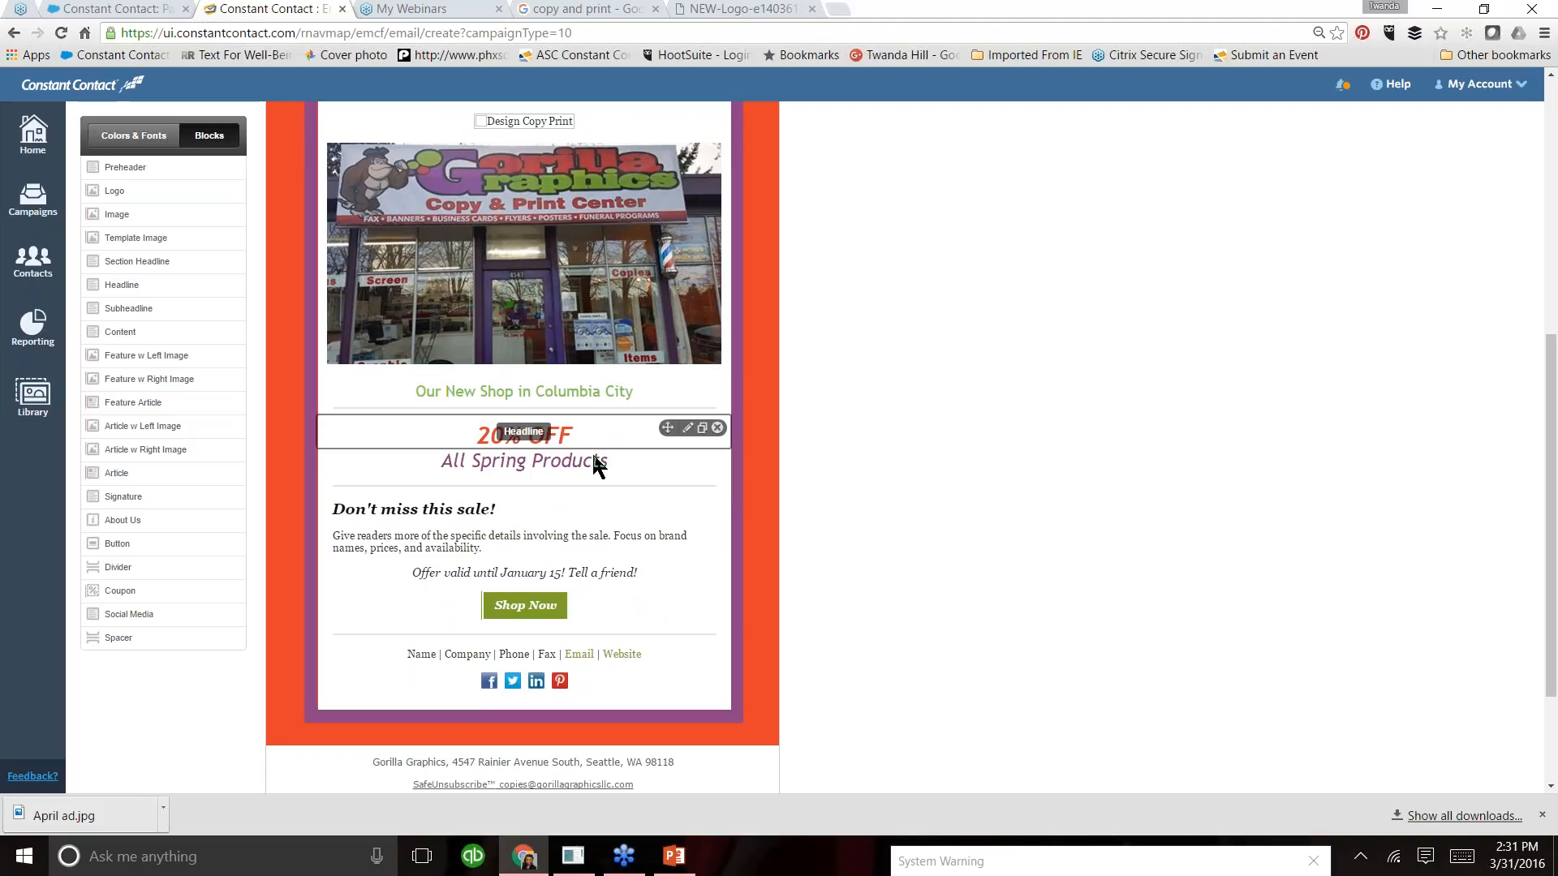
{"action": "left_click", "coordinate": [563, 439]}
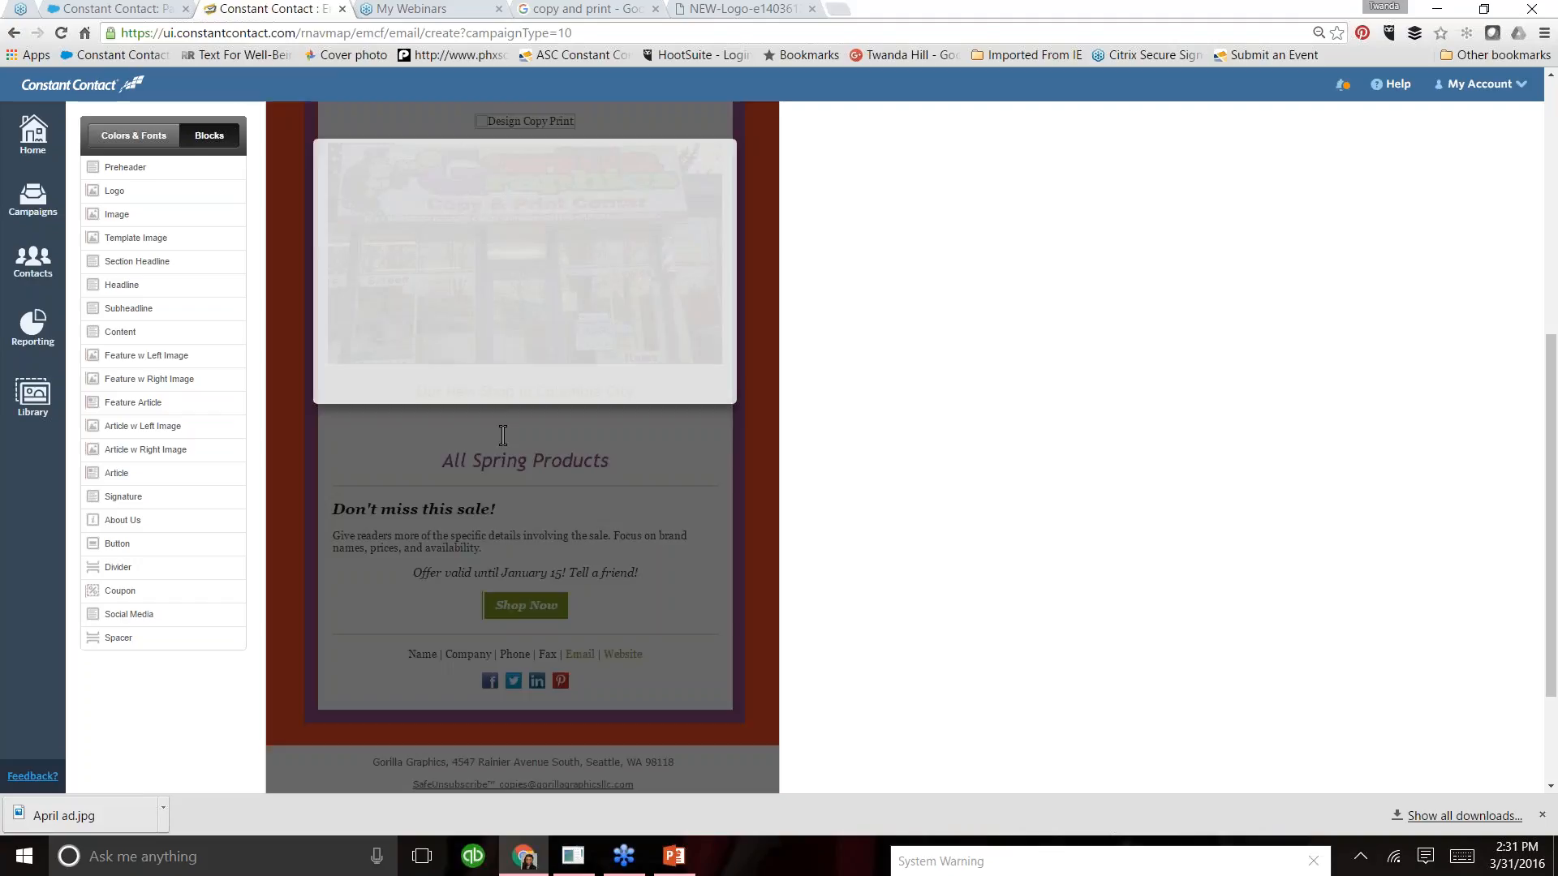
{"action": "left_click", "coordinate": [488, 435]}
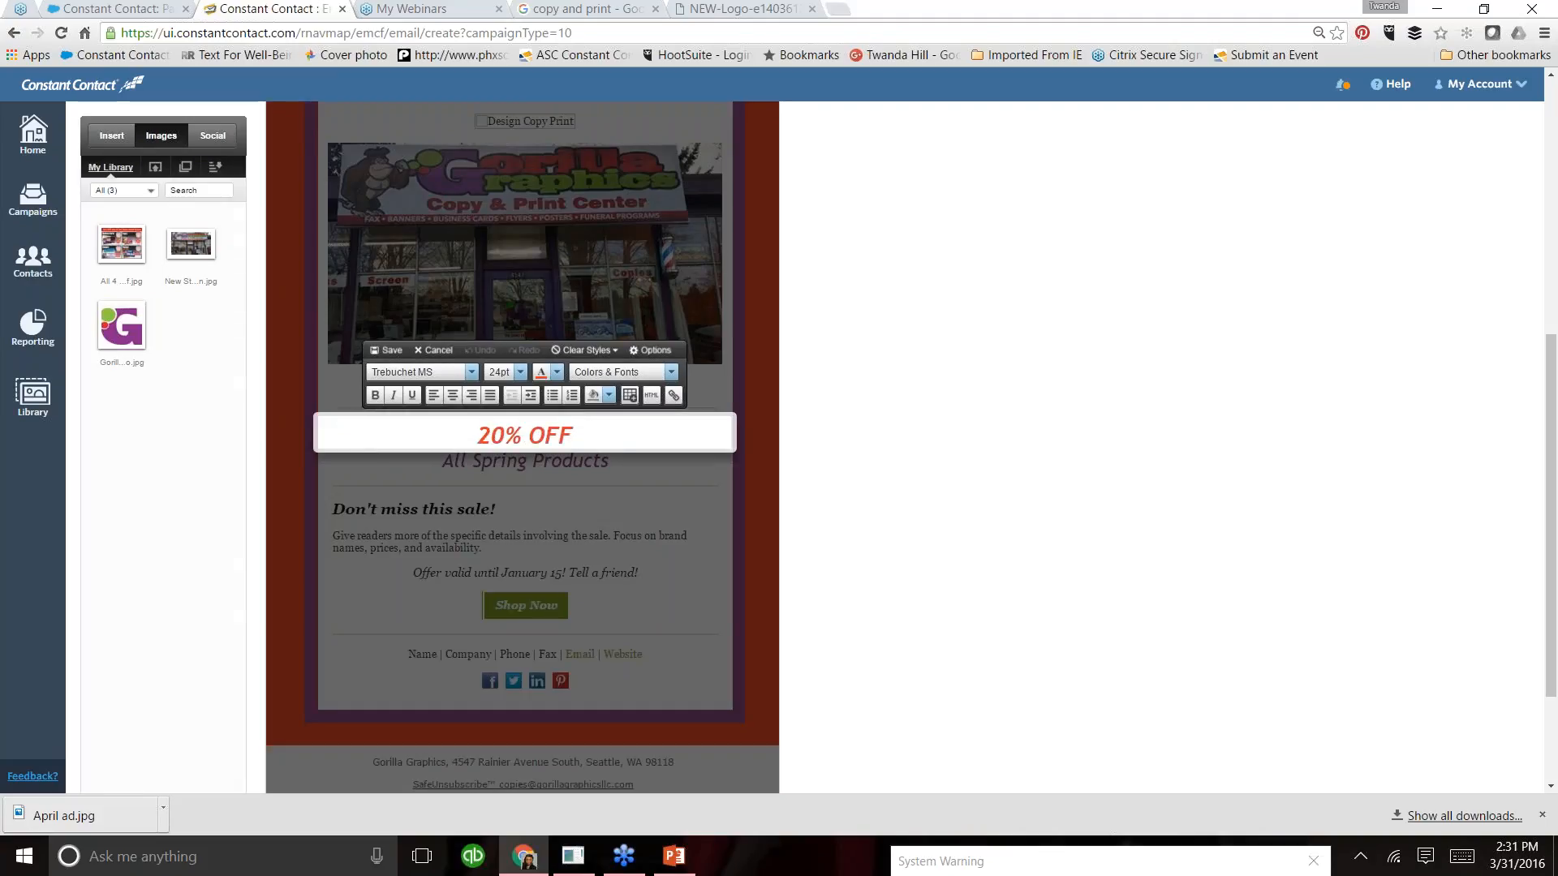
{"action": "key", "text": "BackSpace"}
{"action": "type", "text": "1"}
{"action": "left_click", "coordinate": [388, 351]}
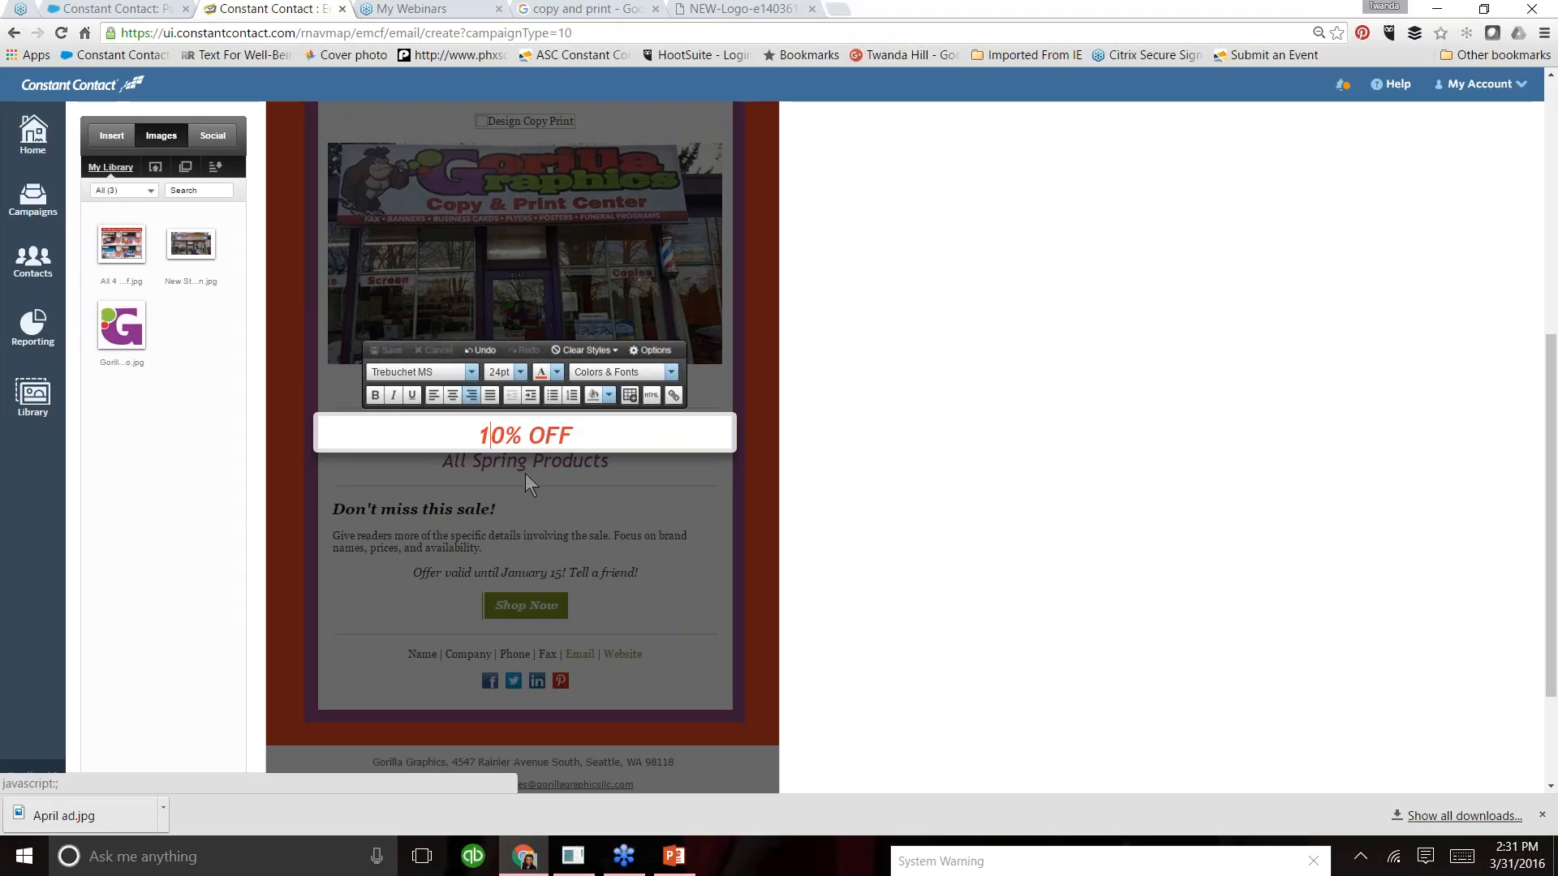
- Replace the "All Spring Products" subheadline text with "Any of the items listed below!"
{"action": "left_click", "coordinate": [591, 460]}
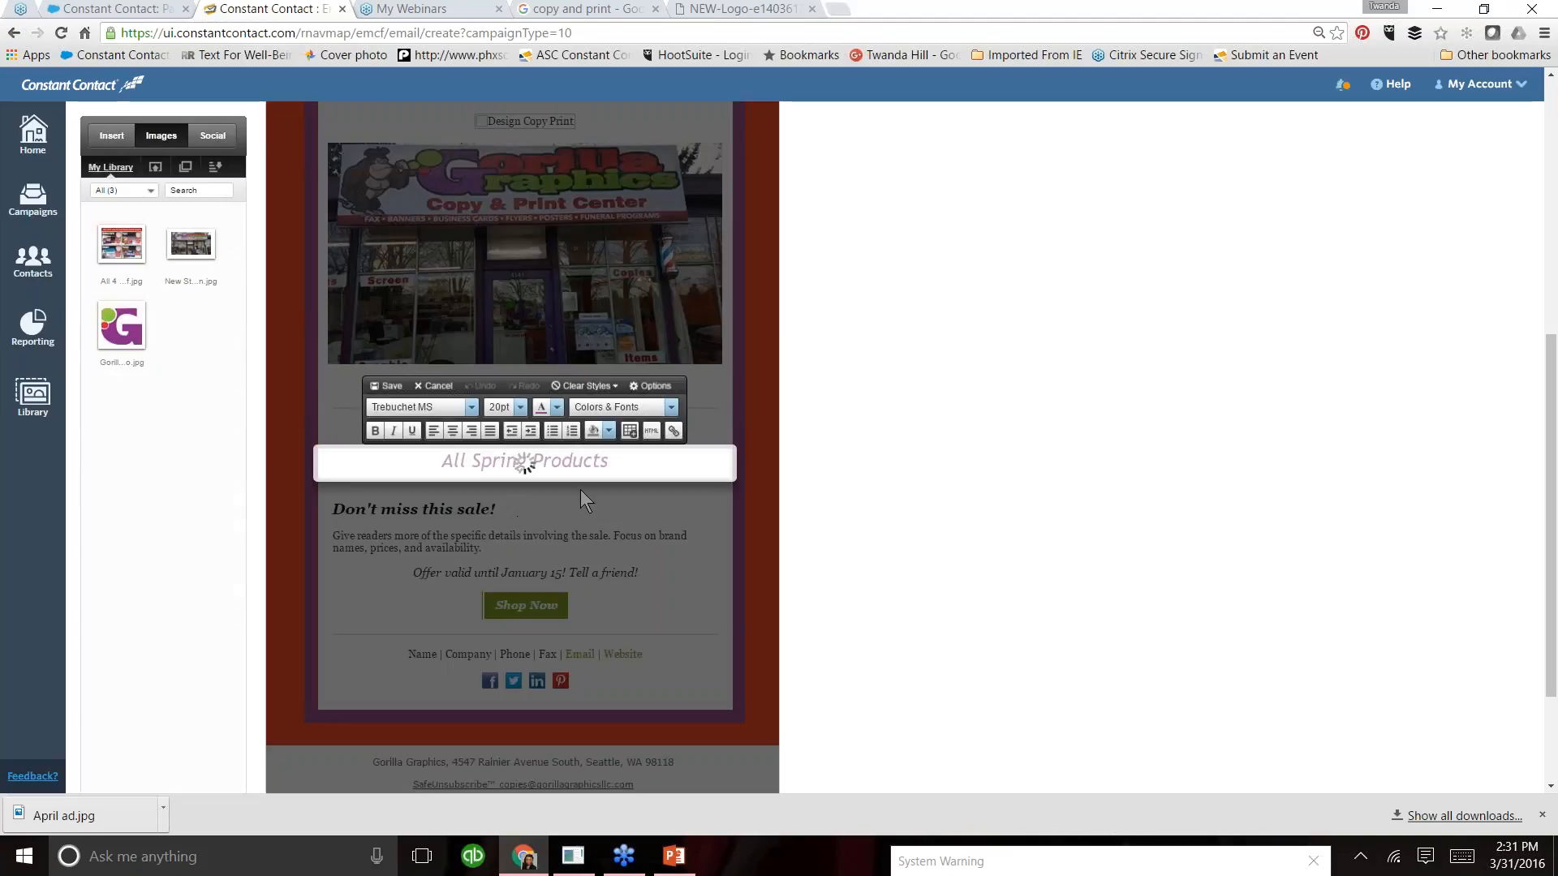
{"action": "left_click", "coordinate": [636, 464]}
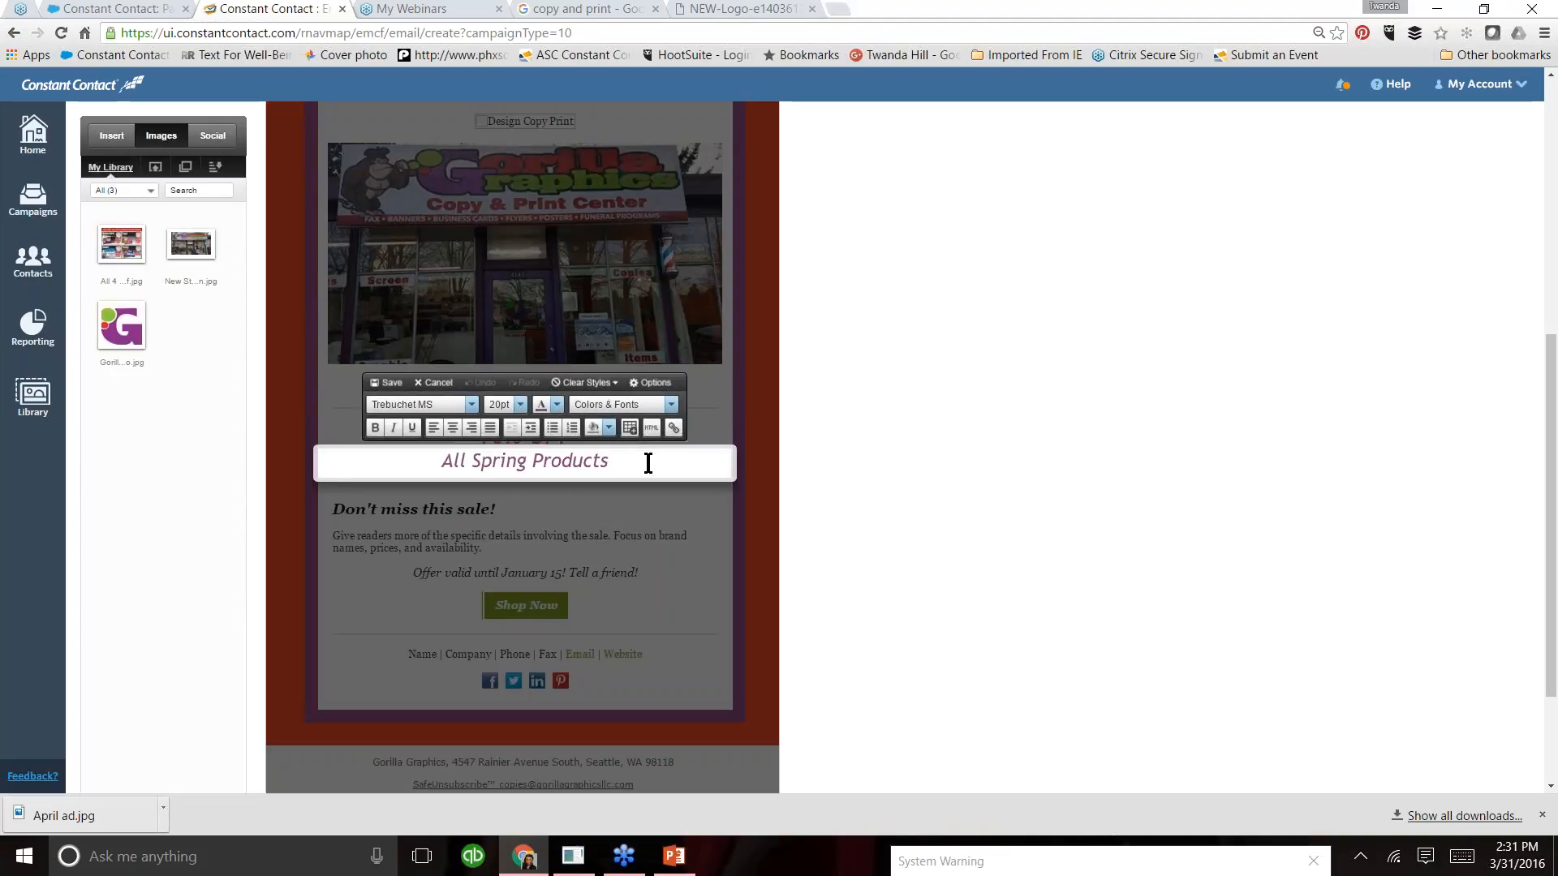
{"action": "key", "text": "BackSpace"}
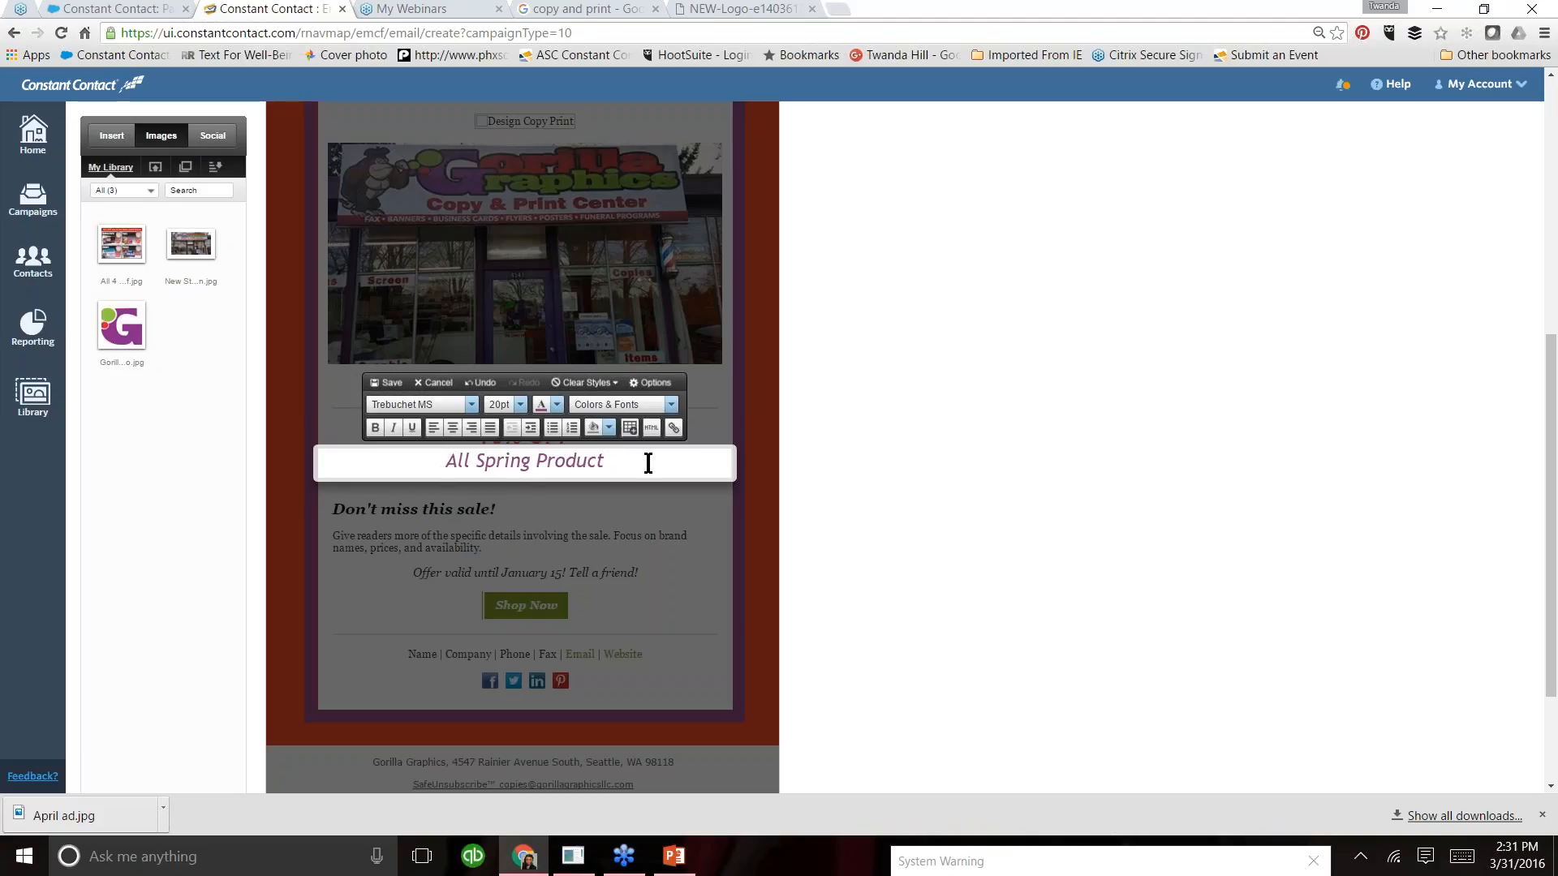
{"action": "key", "text": "BackSpace"}
{"action": "key", "text": "BackSpace"}
{"action": "key", "text": "BackSpace"}
{"action": "key", "text": "BackSpace"}
{"action": "key", "text": "BackSpace"}
{"action": "key", "text": "BackSpace"}
{"action": "key", "text": "BackSpace"}
{"action": "key", "text": "BackSpace"}
{"action": "key", "text": "BackSpace"}
{"action": "key", "text": "BackSpace"}
{"action": "key", "text": "BackSpace"}
{"action": "key", "text": "BackSpace"}
{"action": "key", "text": "BackSpace"}
{"action": "key", "text": "BackSpace"}
{"action": "key", "text": "BackSpace"}
{"action": "key", "text": "BackSpace"}
{"action": "key", "text": "BackSpace"}
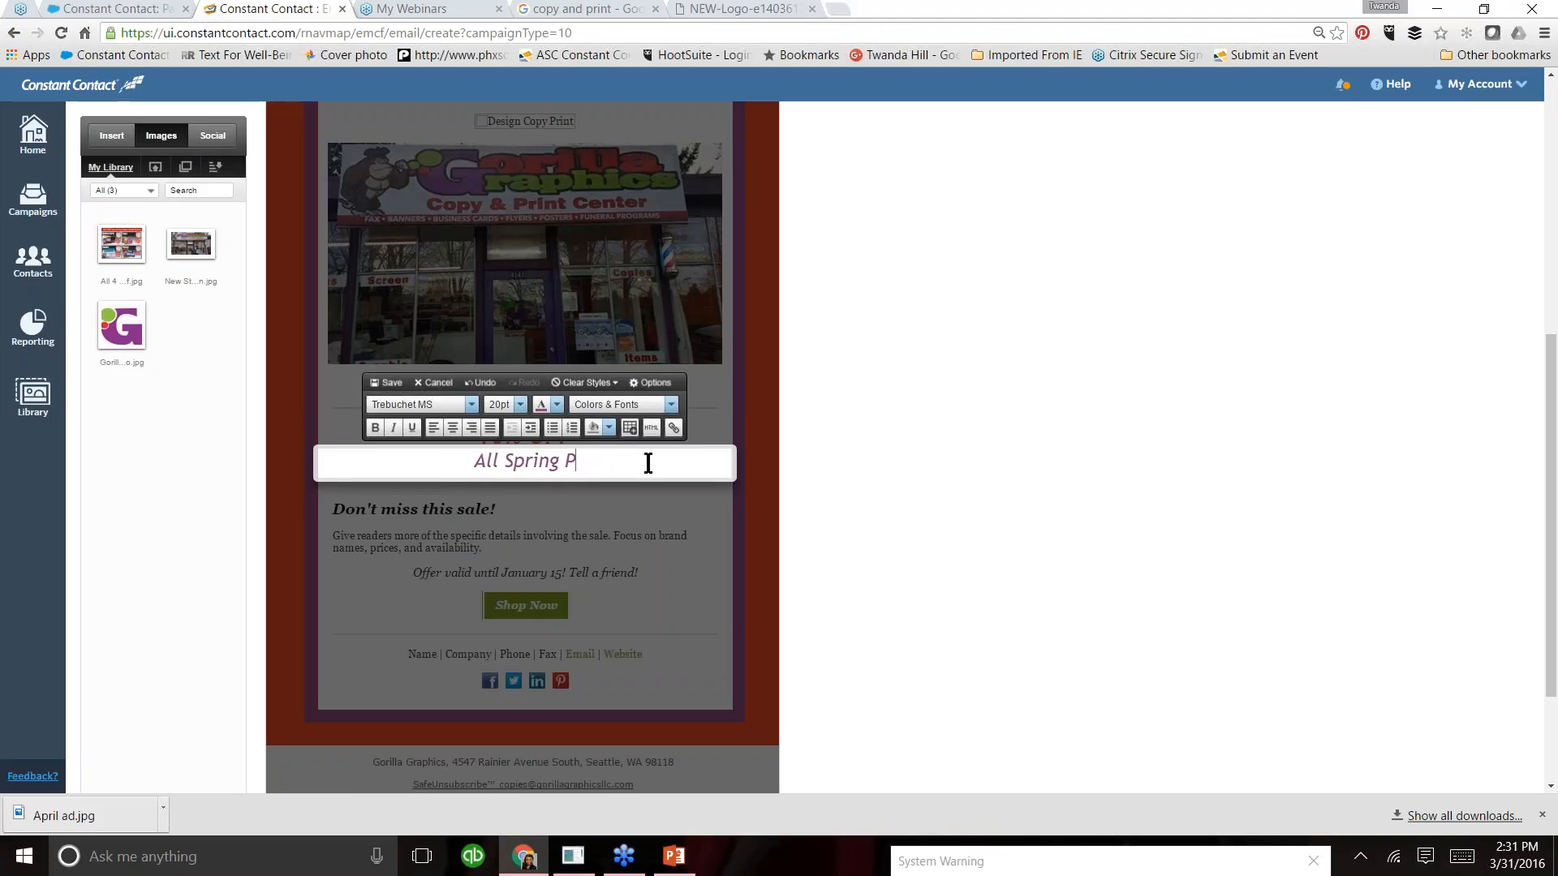
{"action": "key", "text": "BackSpace"}
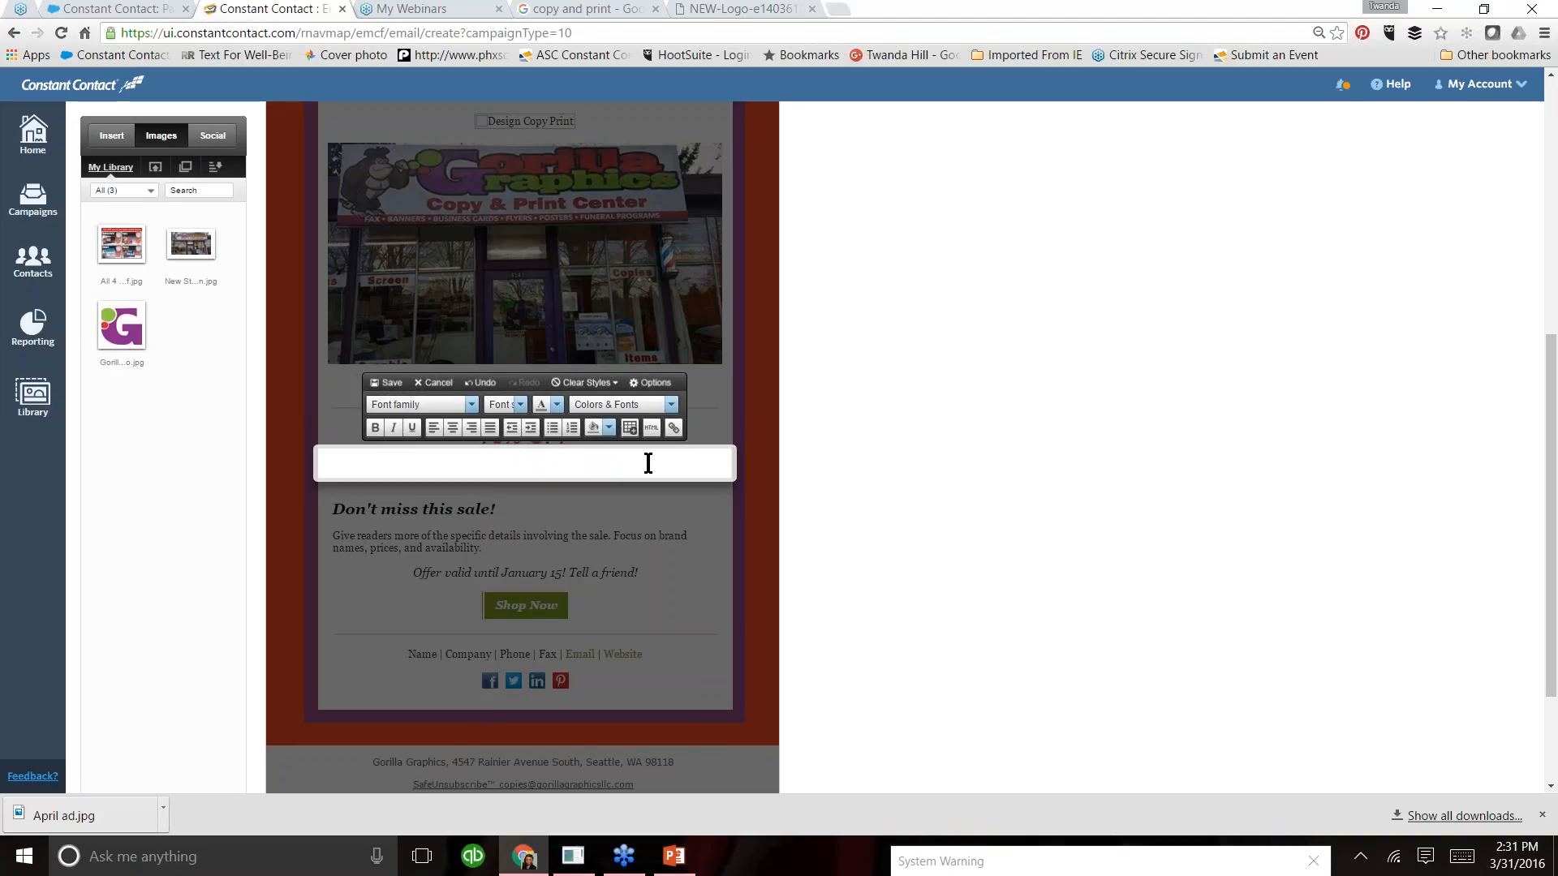
{"action": "type", "text": "Any of the items list"}
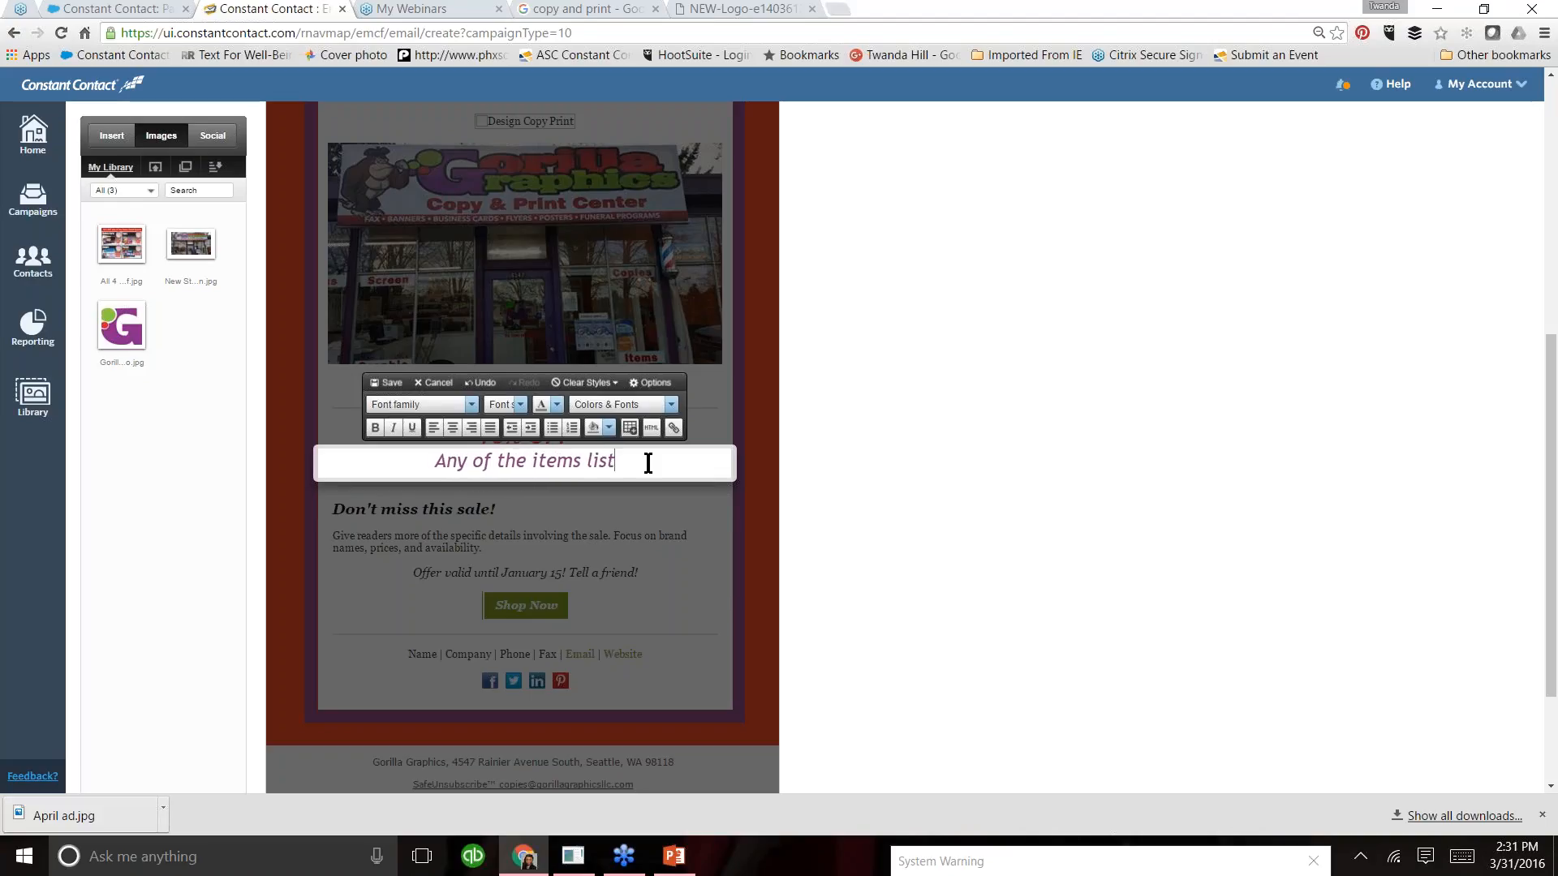
{"action": "type", "text": "ed below!"}
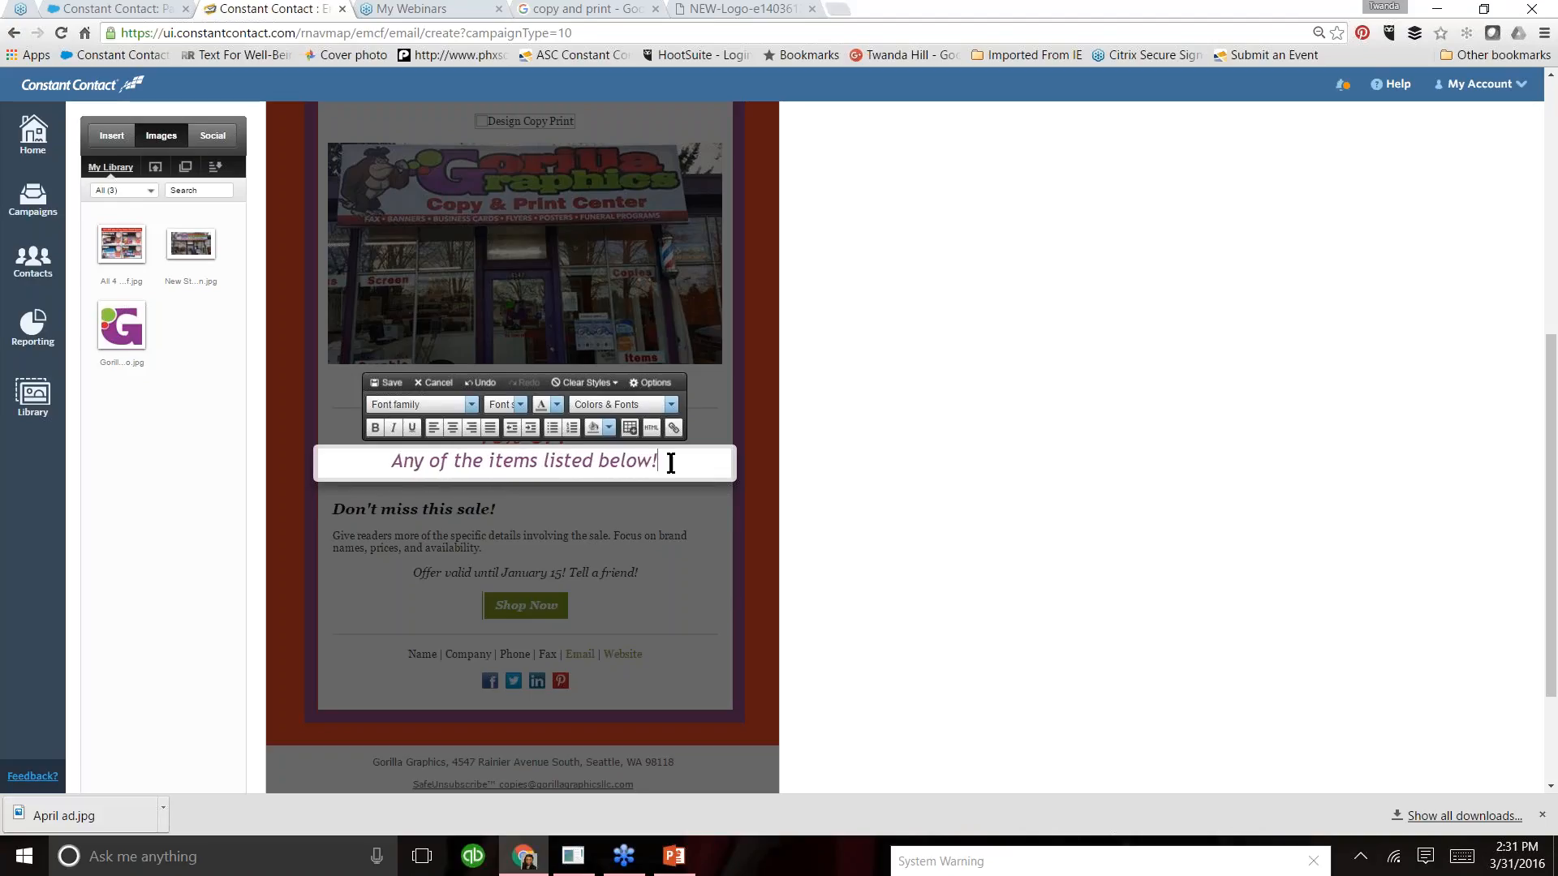
- Add a line below the "Any of the items listed below!" subheadline and choose April ad.jpg for upload to the image library
{"action": "key", "text": "Return"}
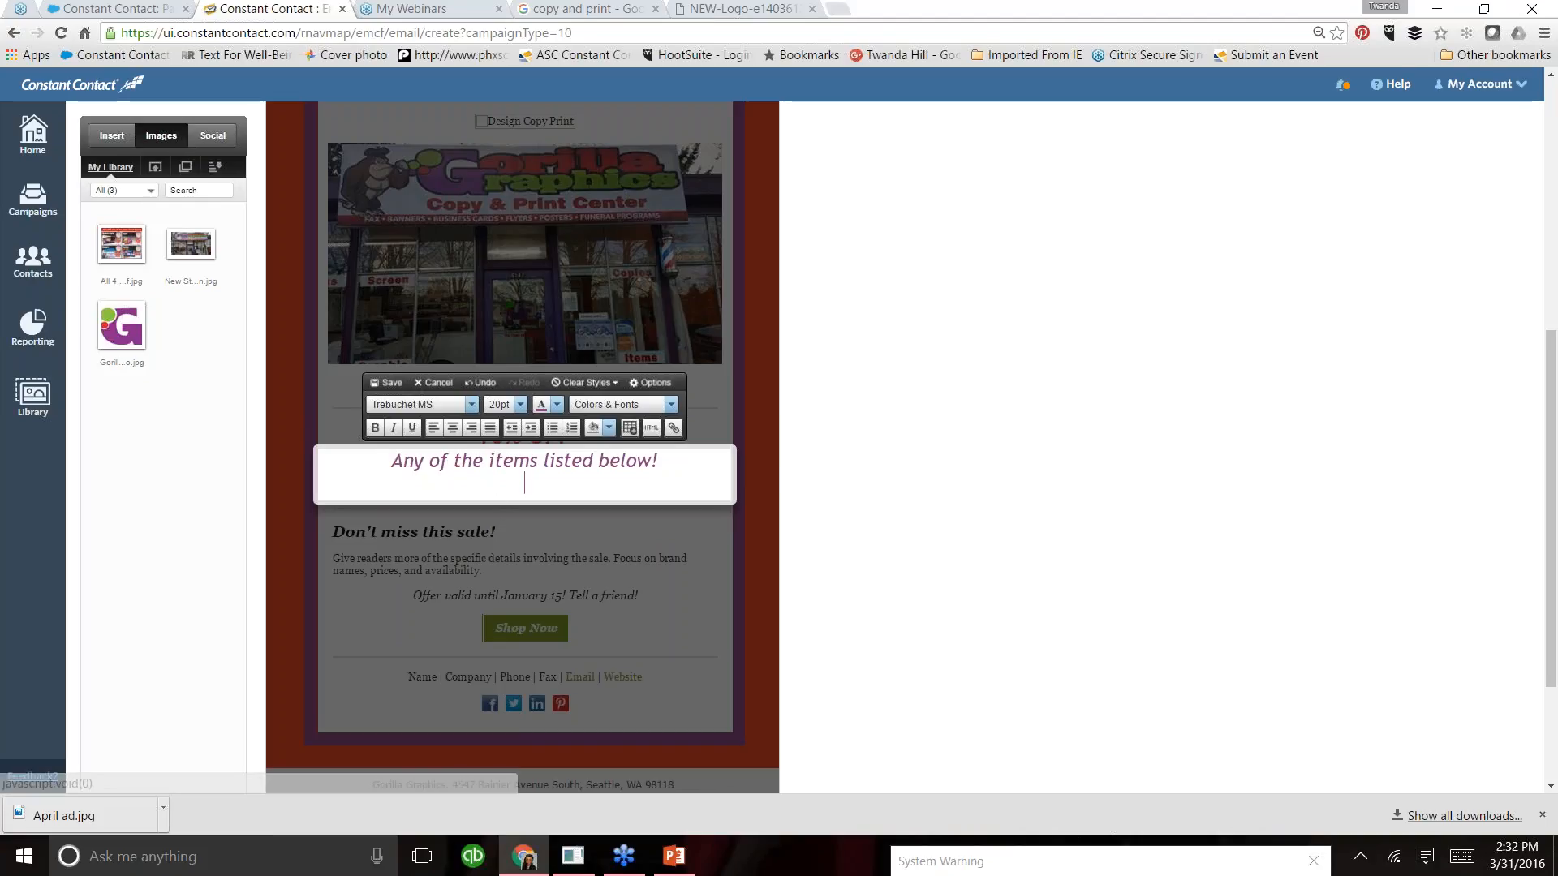
{"action": "left_click", "coordinate": [112, 136]}
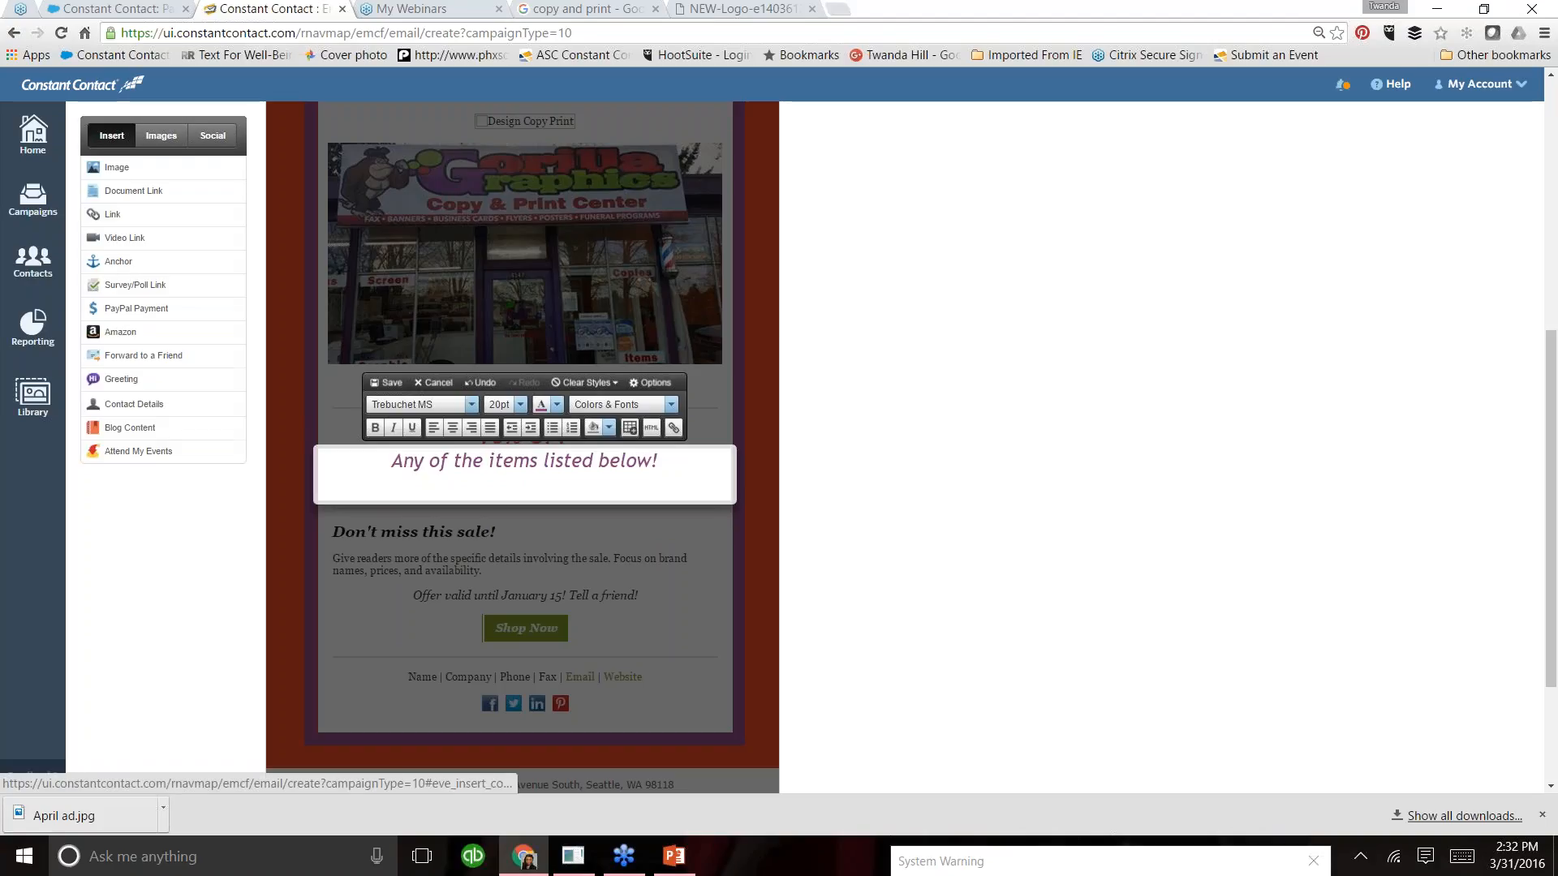
{"action": "left_click", "coordinate": [130, 168]}
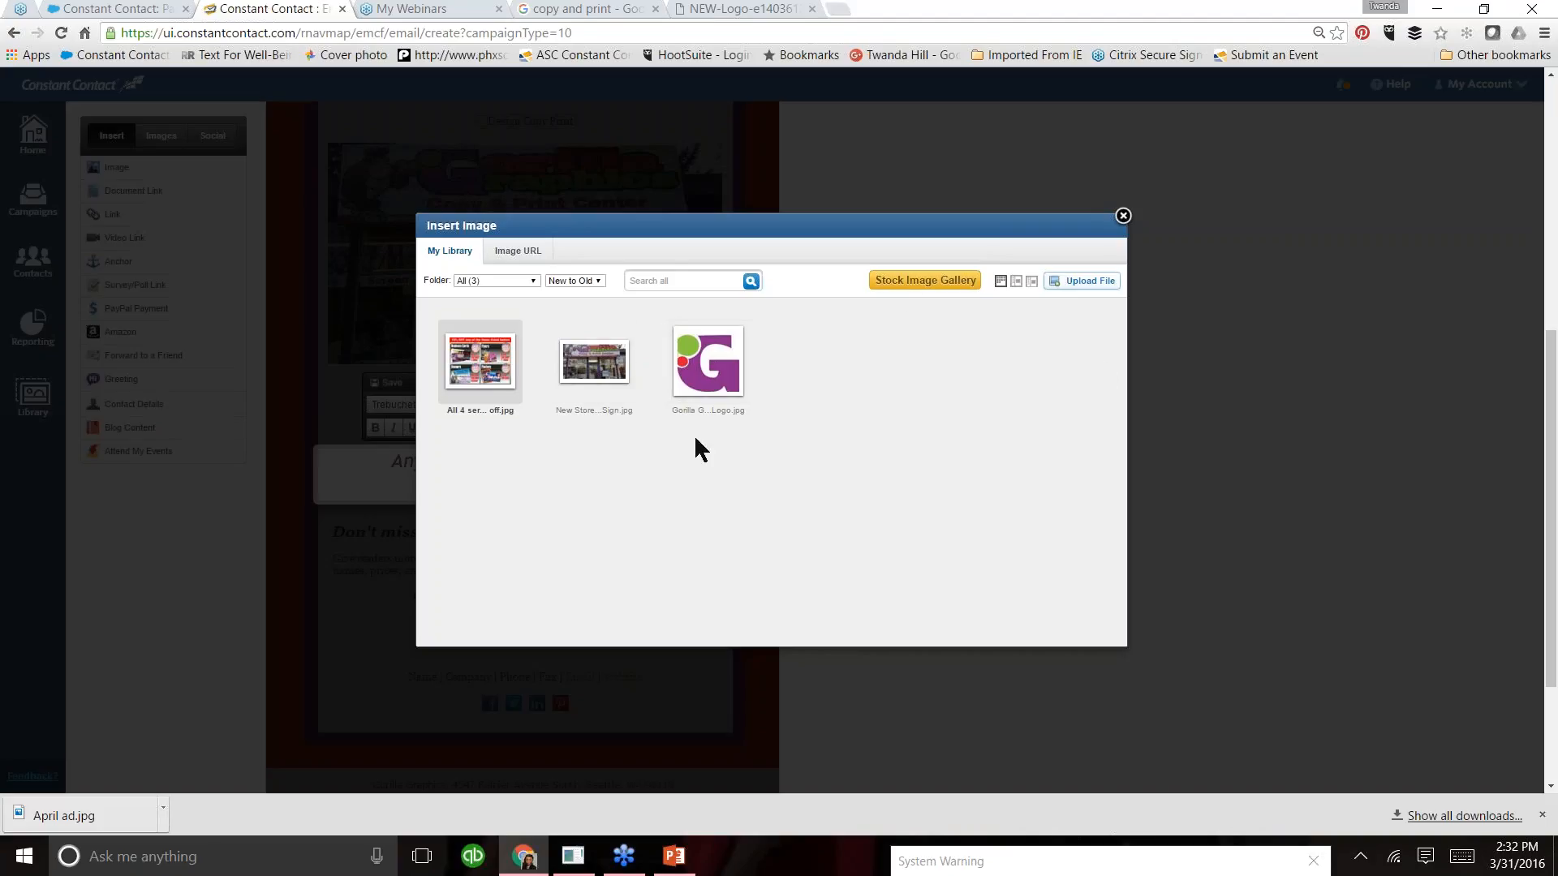
{"action": "left_click", "coordinate": [1077, 284]}
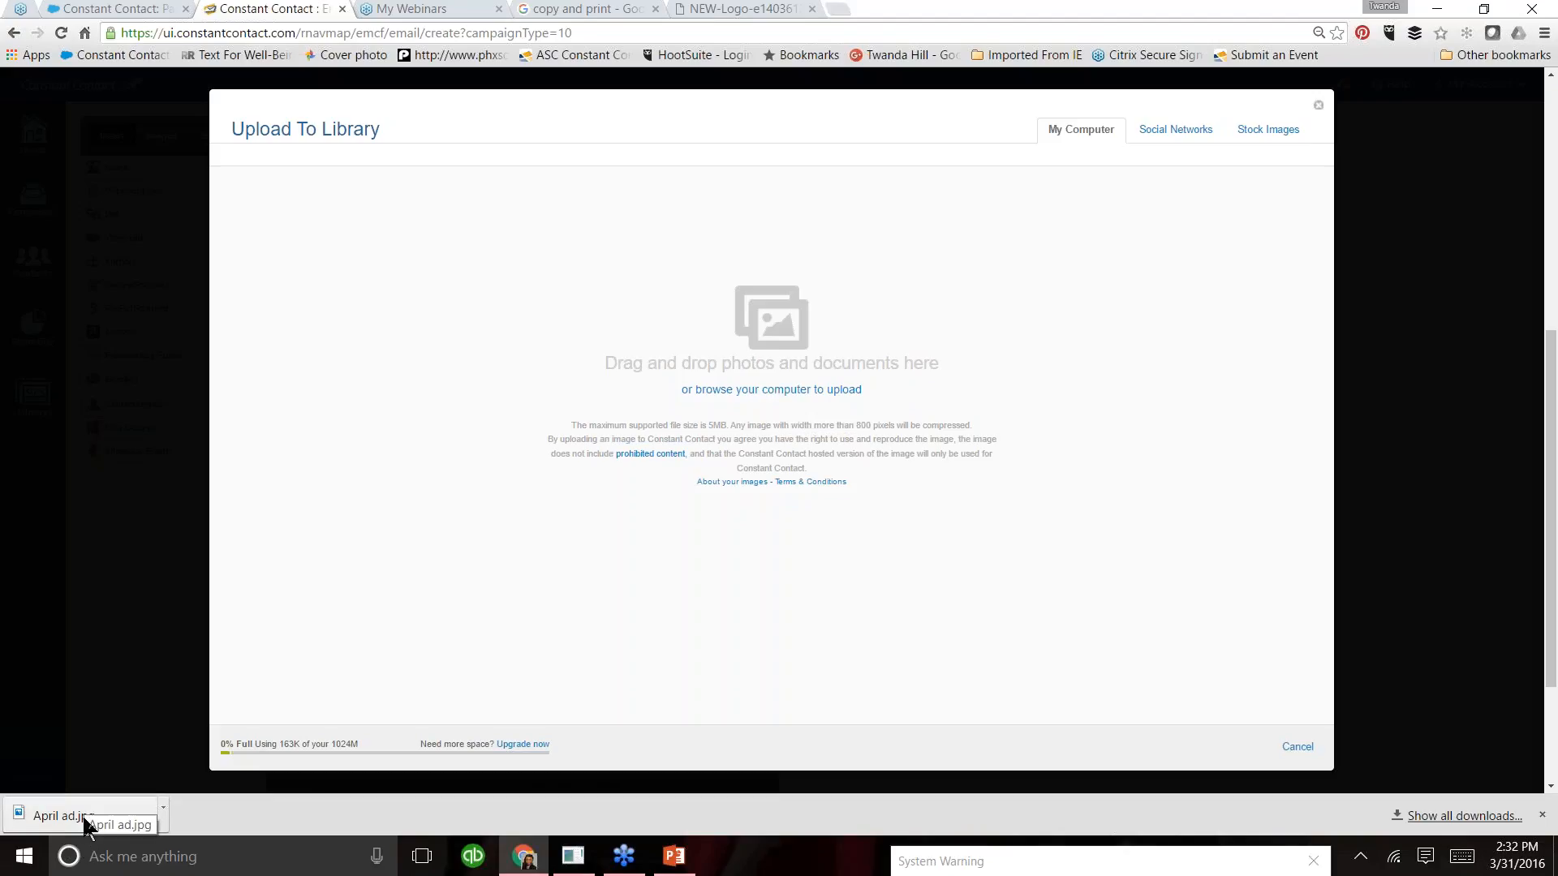
{"action": "left_click_drag", "start_coordinate": [83, 817], "coordinate": [84, 817]}
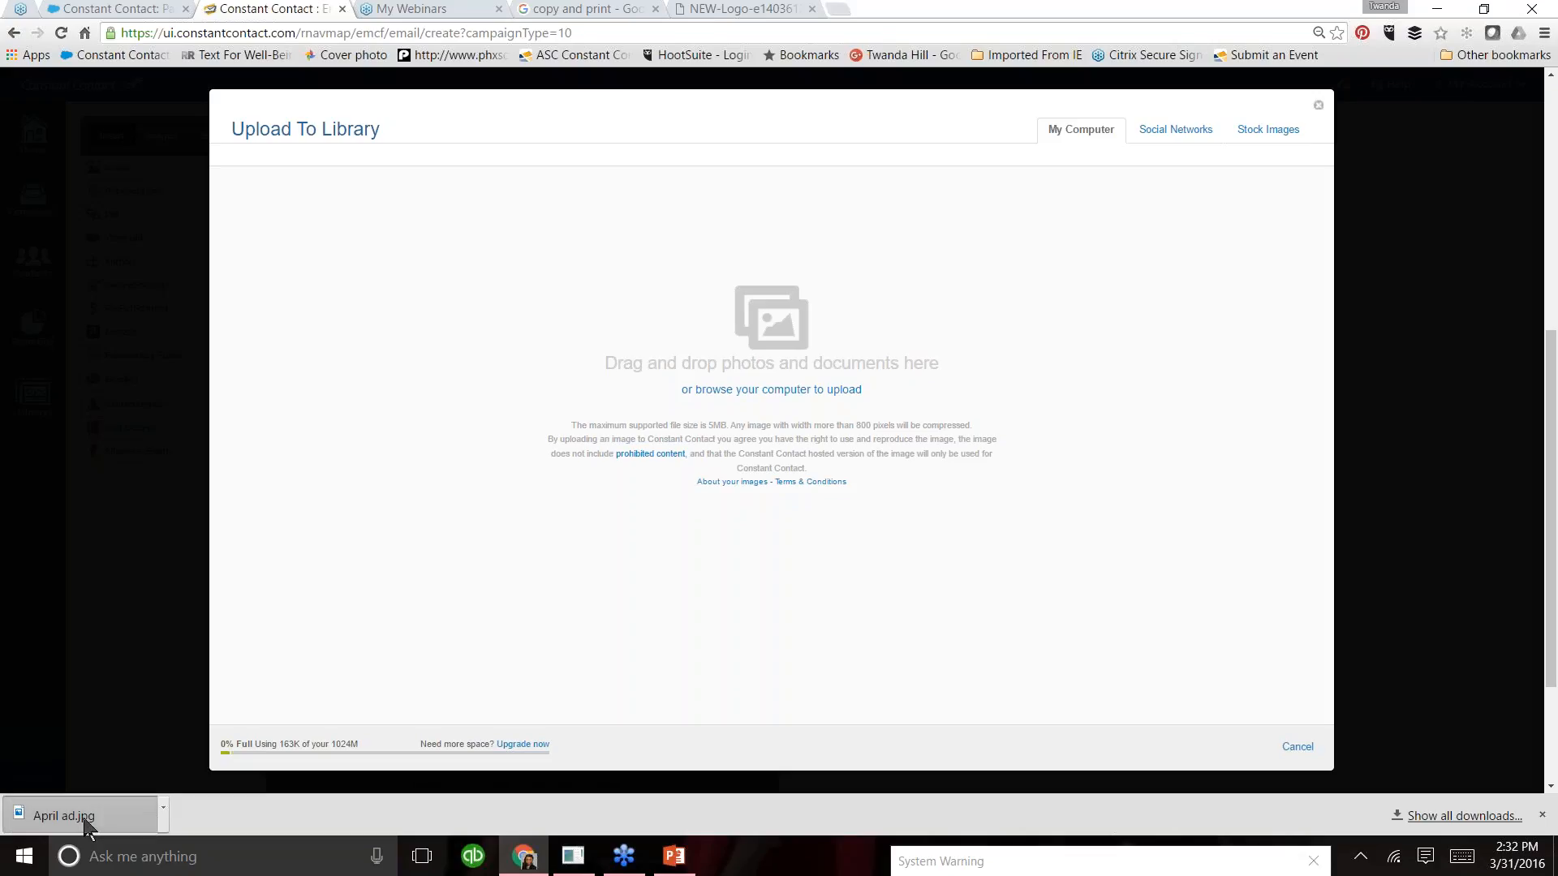
{"action": "left_click_drag", "start_coordinate": [83, 817], "coordinate": [773, 361]}
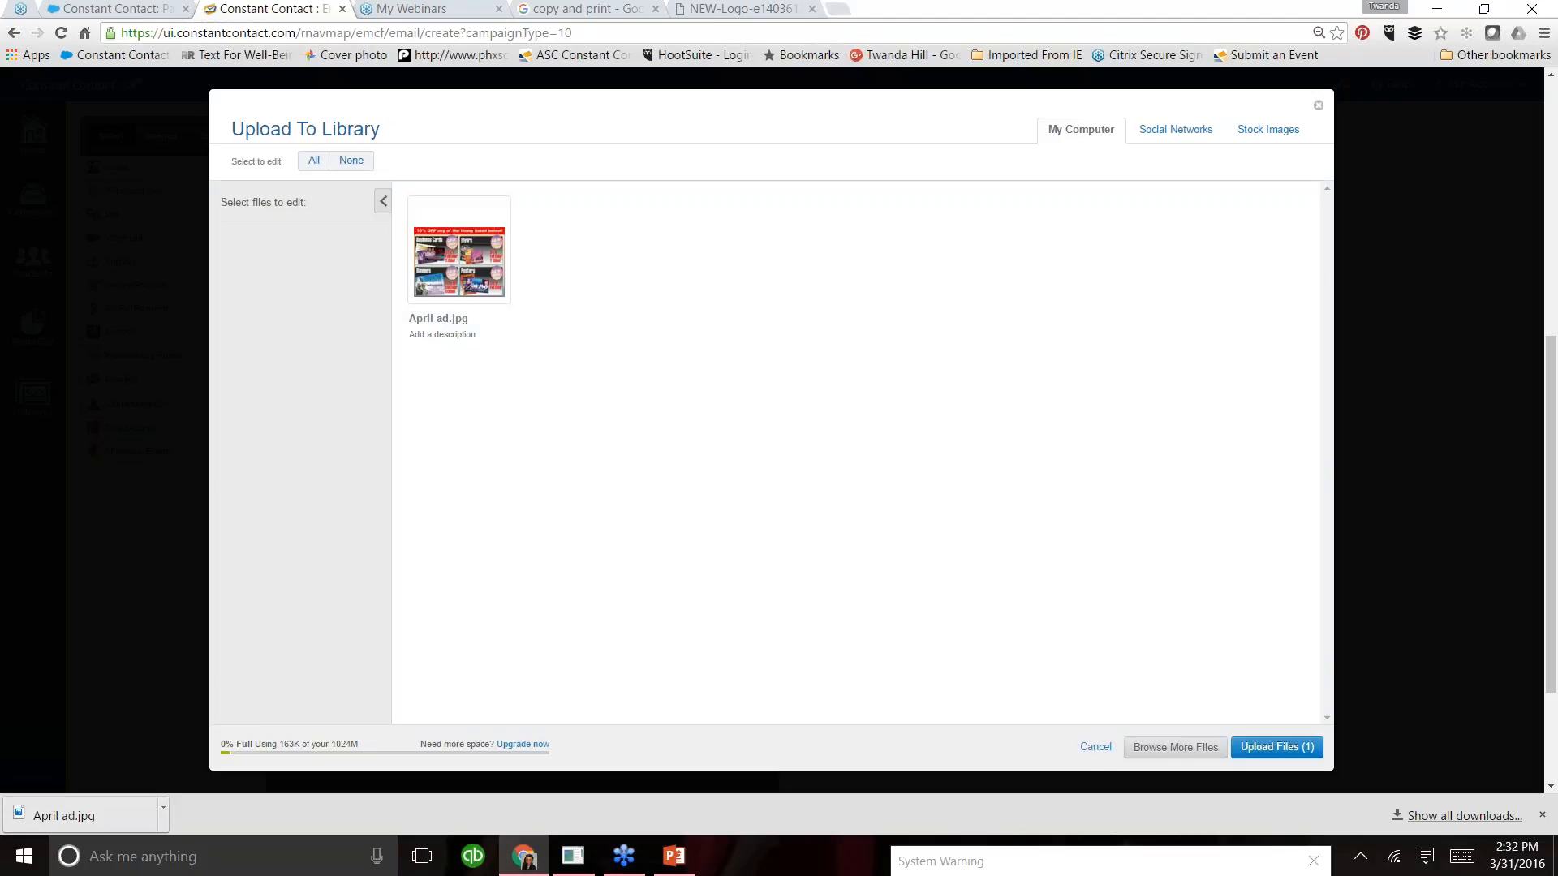
- Give April ad.jpg the description "April Ad 10%"
{"action": "left_click", "coordinate": [461, 321]}
{"action": "left_click", "coordinate": [486, 334]}
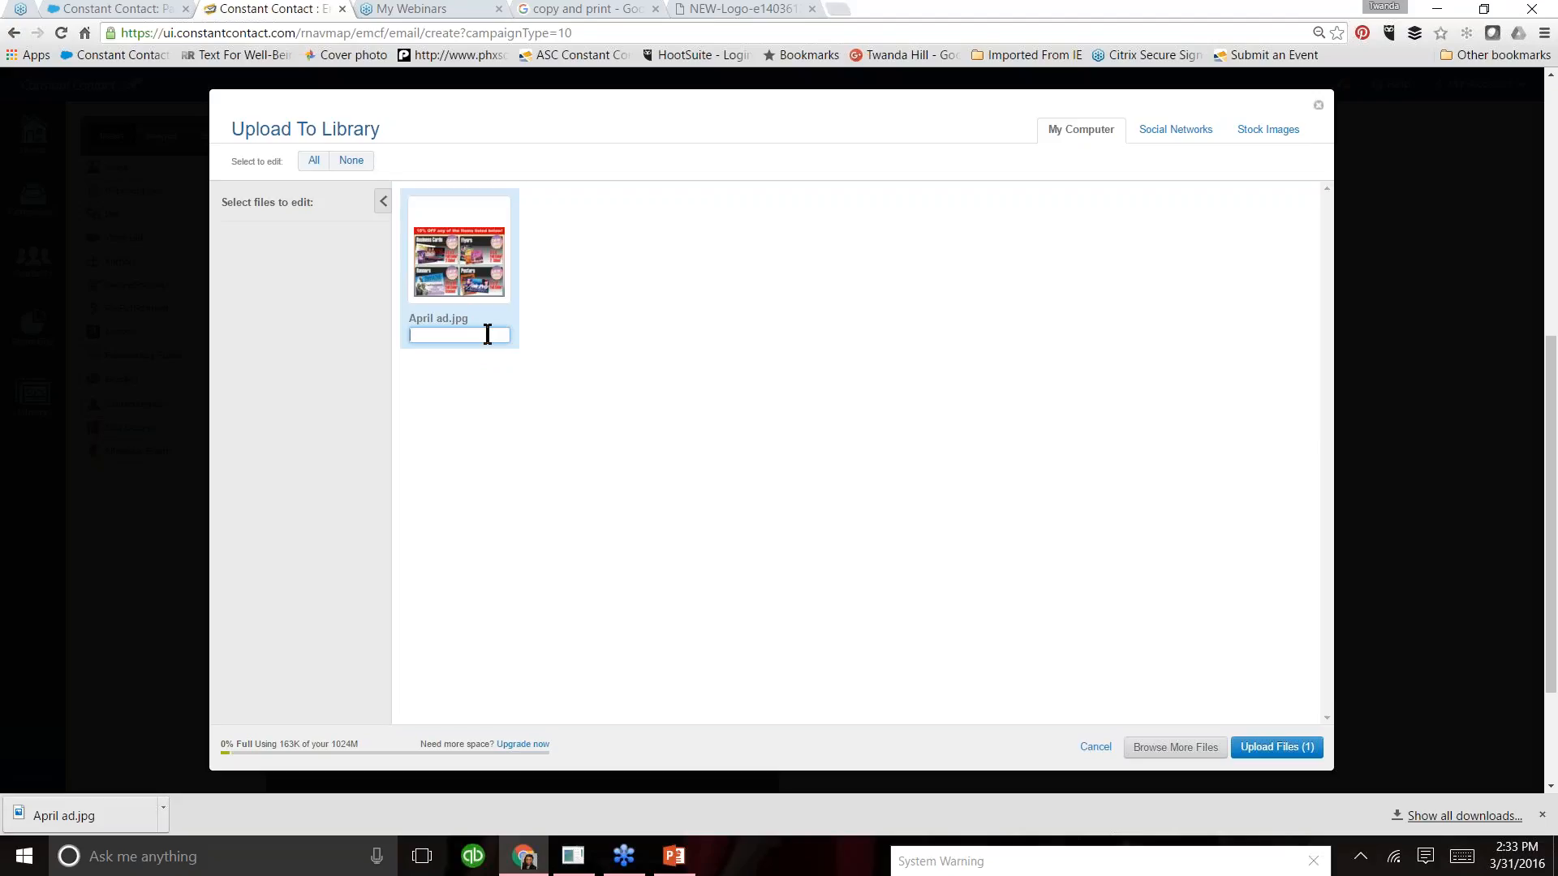
{"action": "type", "text": "April Ad 10%"}
{"action": "left_click", "coordinate": [542, 403]}
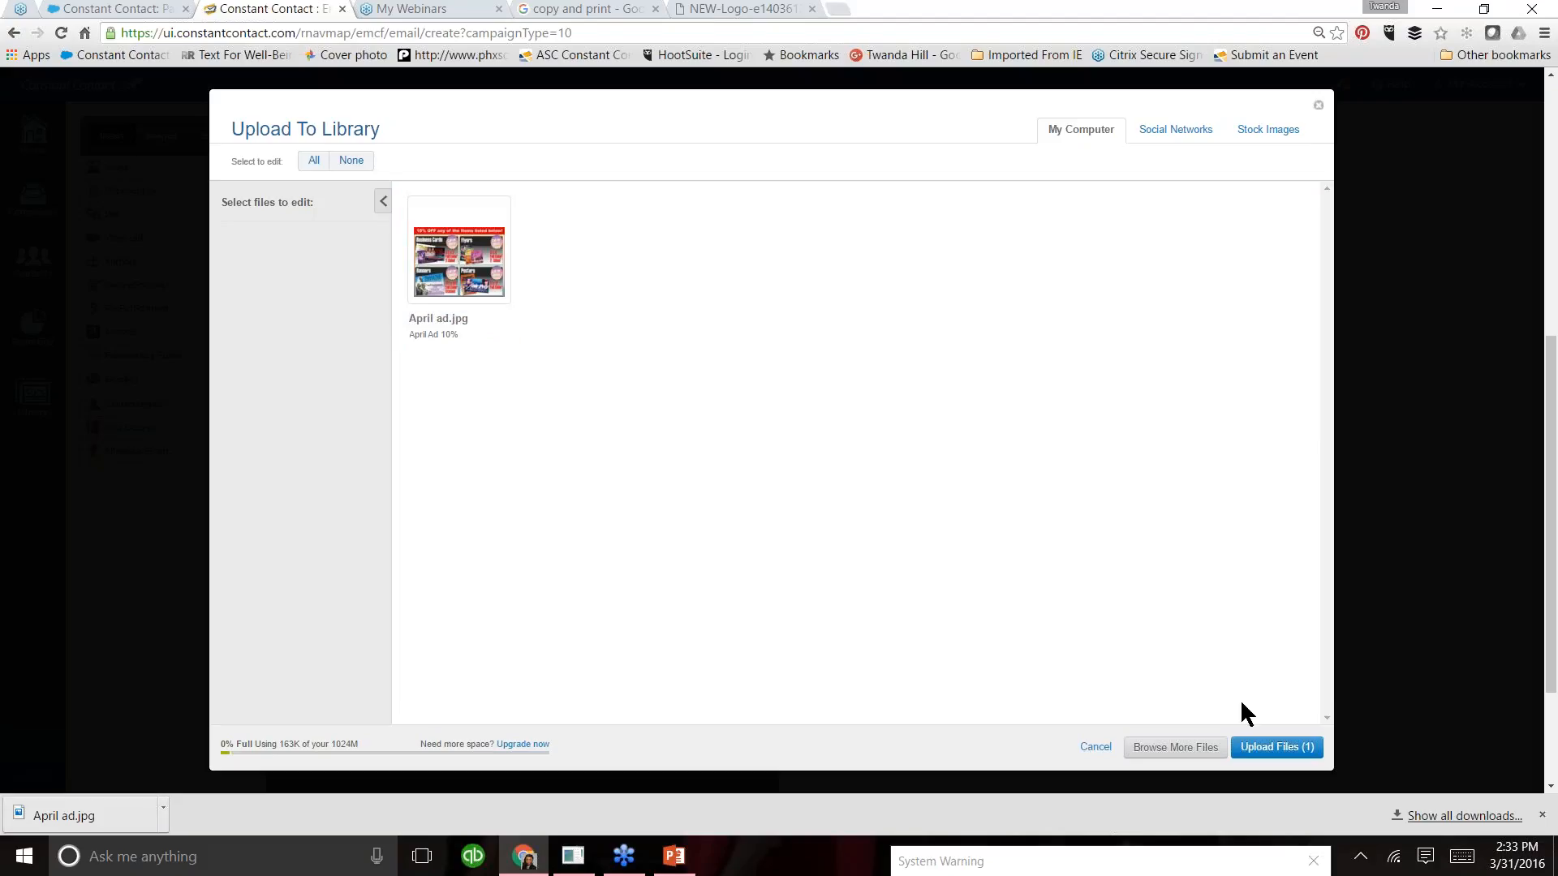
- Upload April ad.jpg to the library and insert it below the subheadline text
{"action": "left_click", "coordinate": [1268, 746]}
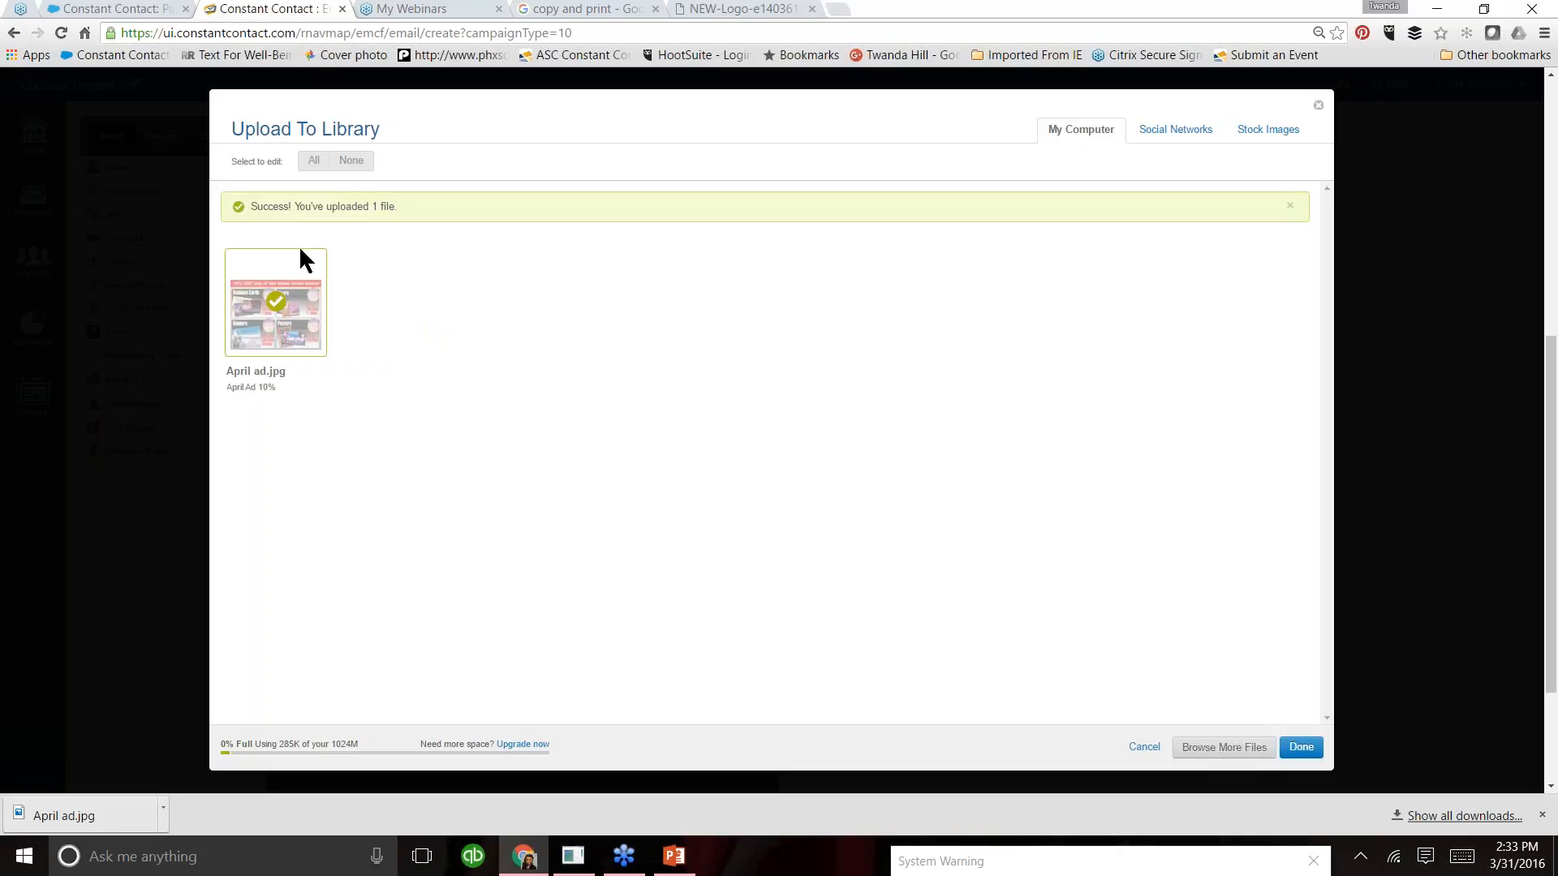
{"action": "left_click", "coordinate": [1312, 758]}
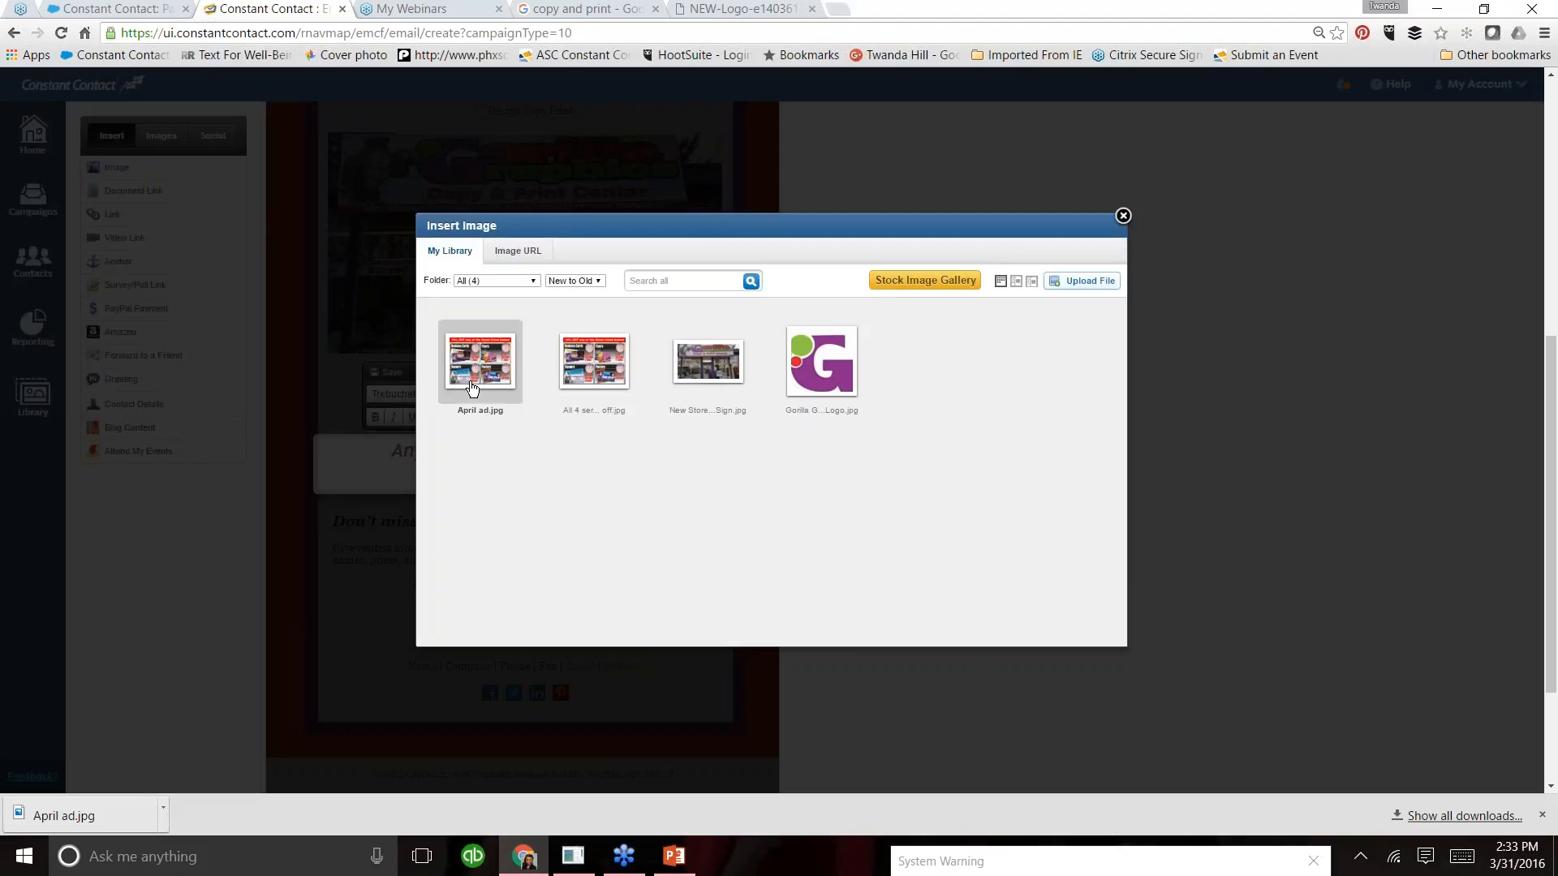
{"action": "left_click", "coordinate": [481, 361]}
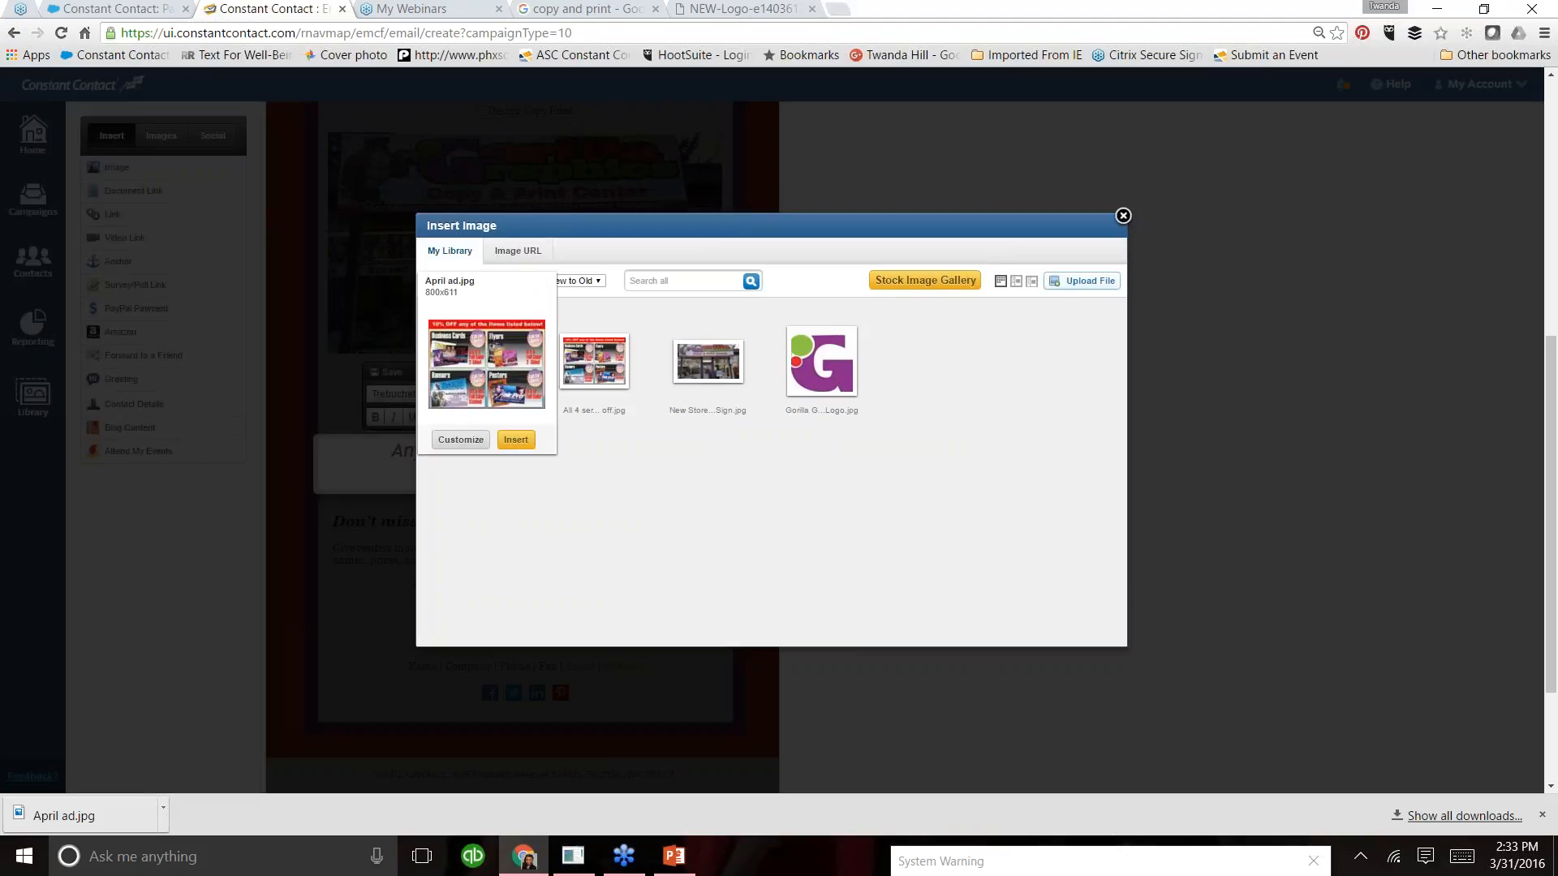
{"action": "left_click", "coordinate": [517, 440]}
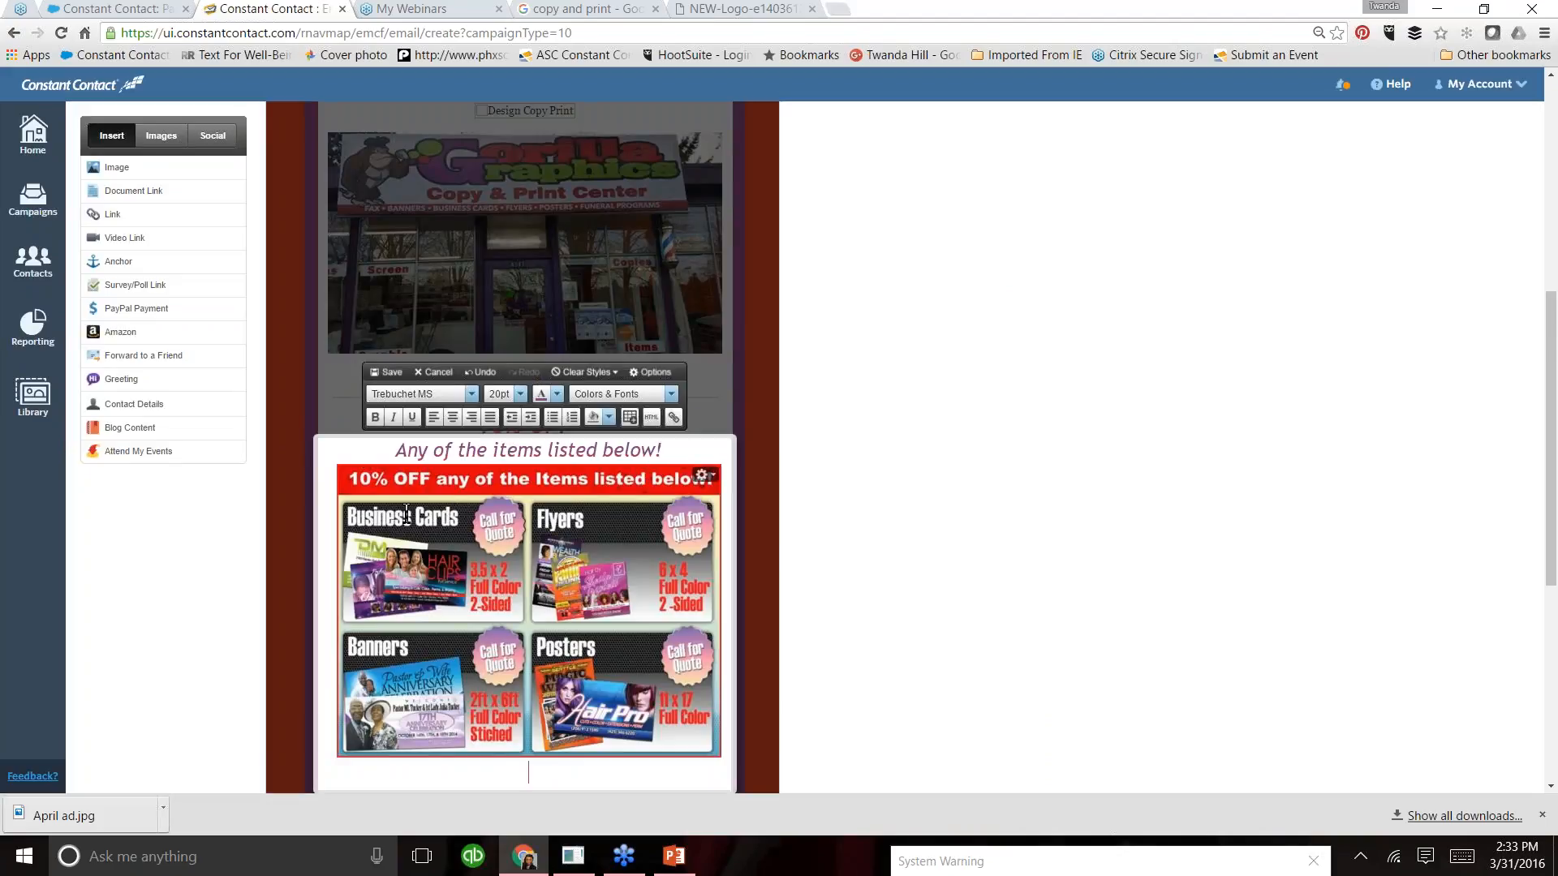
- Delete the "Any of the items listed below!" text above the April ad image and save the block
{"action": "left_click_drag", "start_coordinate": [669, 449], "coordinate": [378, 447]}
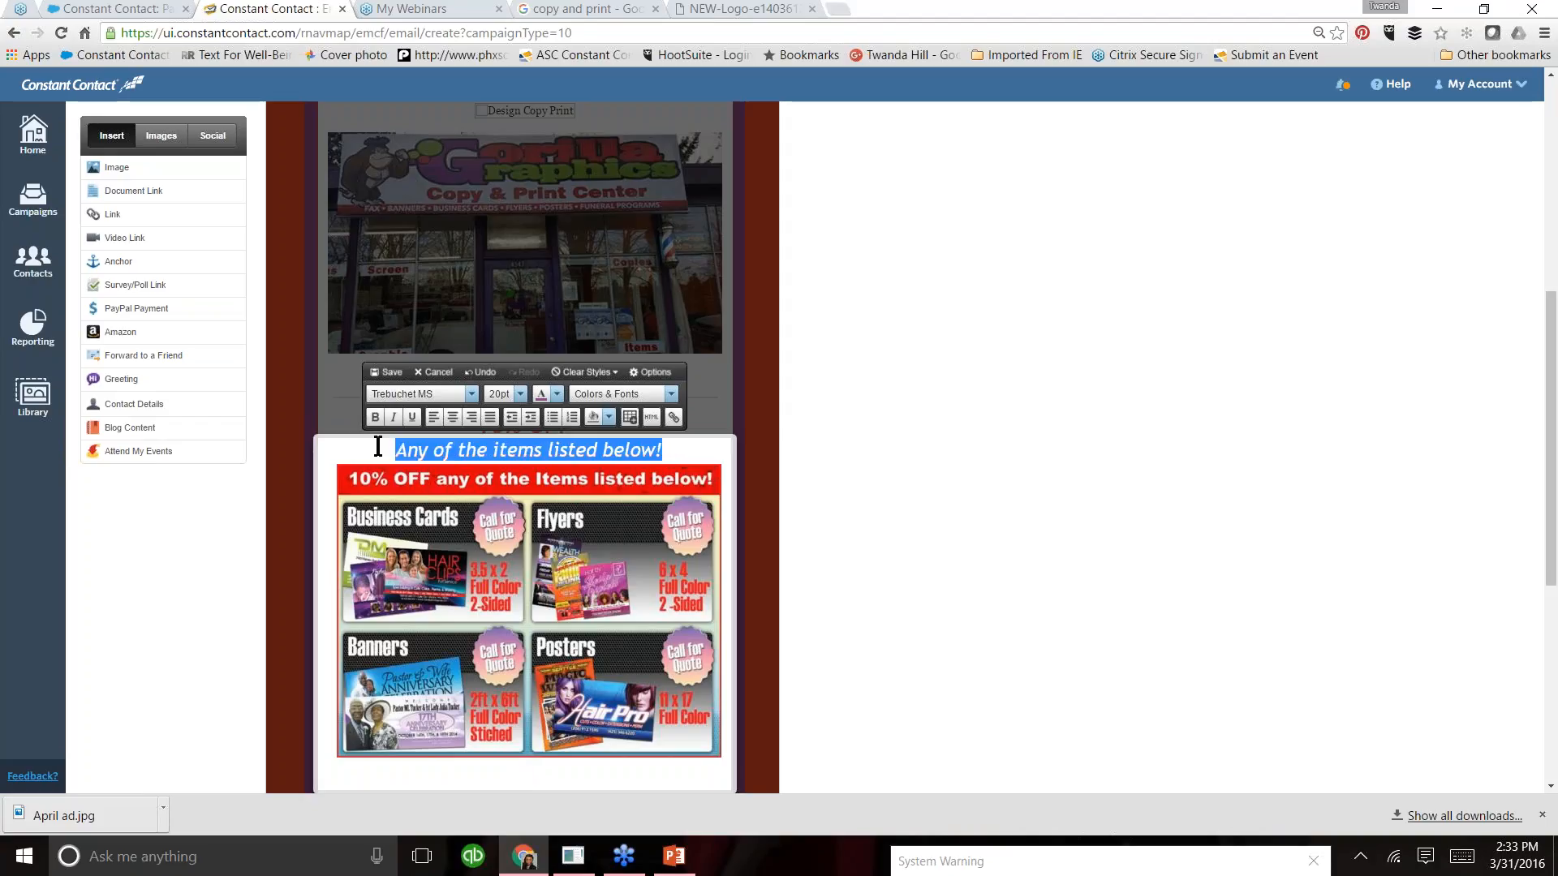
{"action": "key", "text": "ctrl+z"}
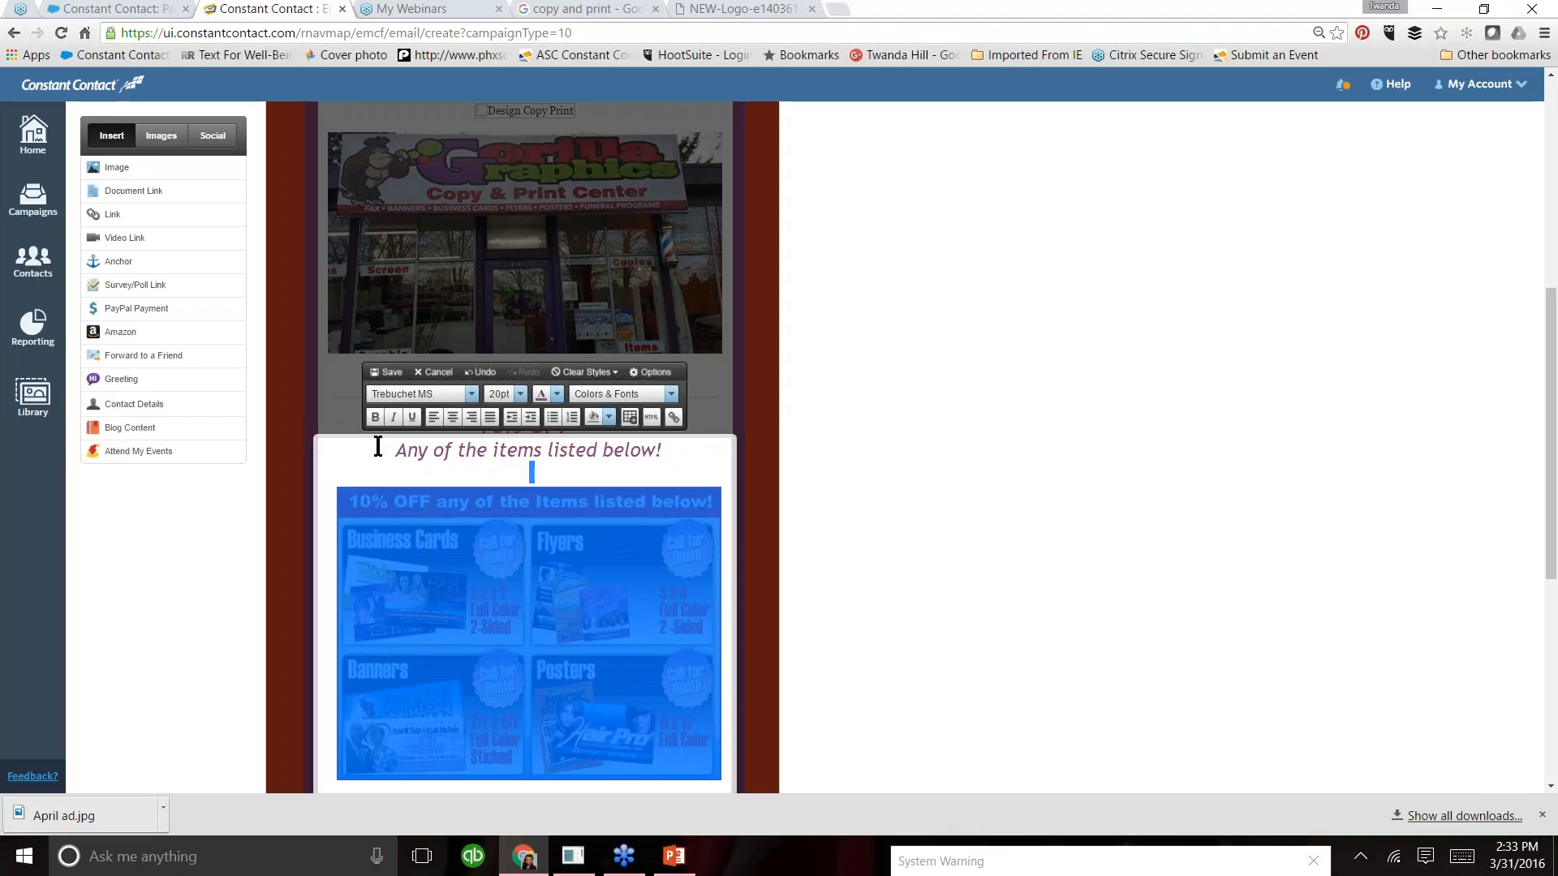
{"action": "left_click", "coordinate": [680, 452]}
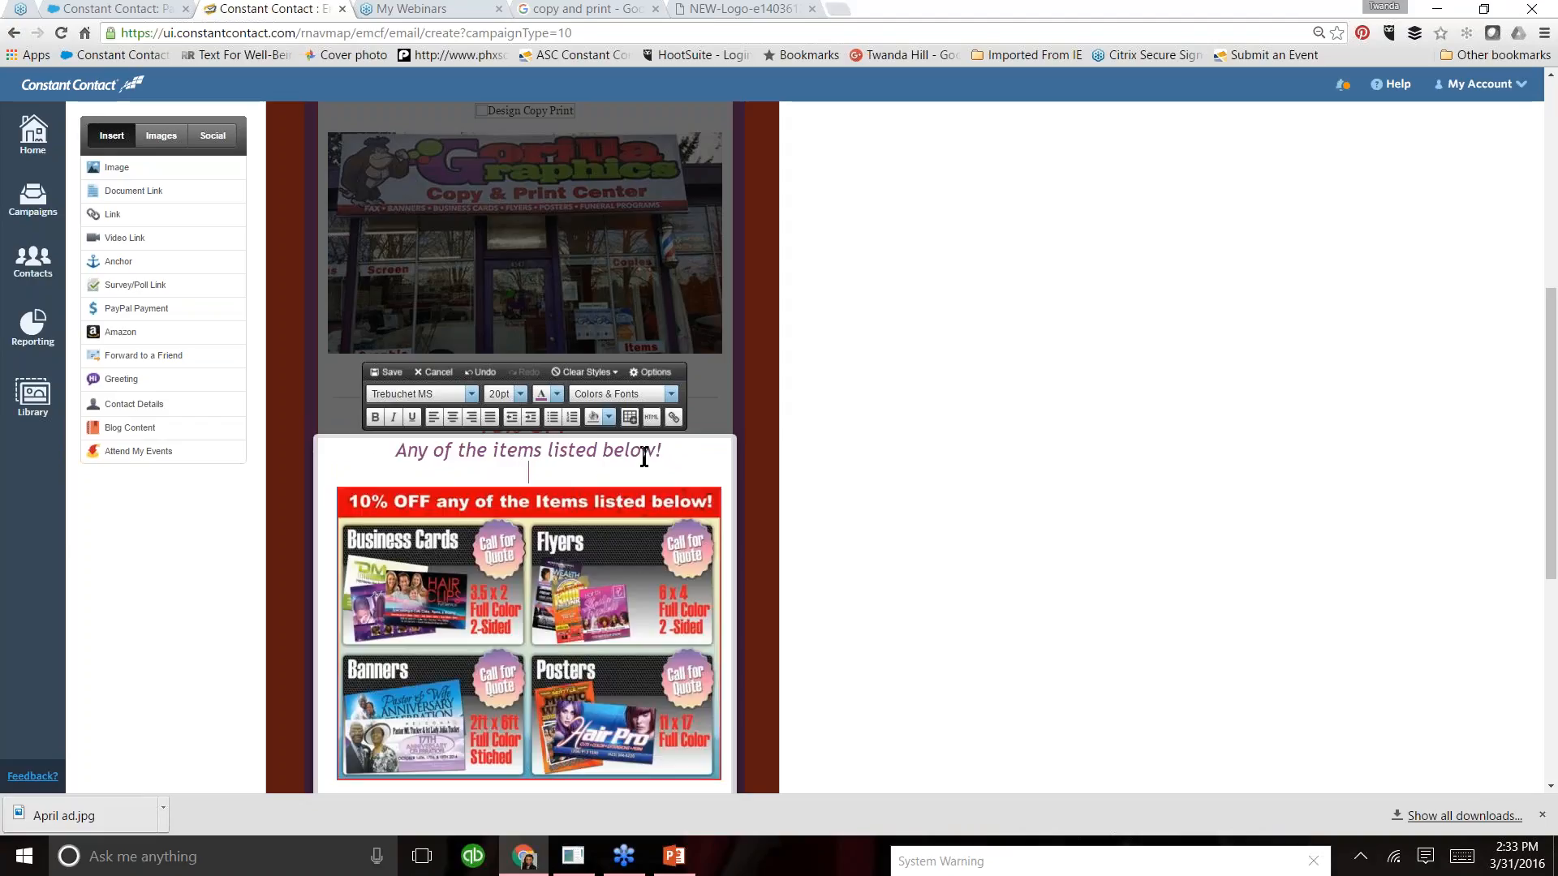
{"action": "key", "text": "BackSpace"}
{"action": "key", "text": "BackSpace"}
{"action": "key", "text": "BackSpace"}
{"action": "key", "text": "BackSpace"}
{"action": "key", "text": "BackSpace"}
{"action": "key", "text": "BackSpace"}
{"action": "key", "text": "BackSpace"}
{"action": "key", "text": "BackSpace"}
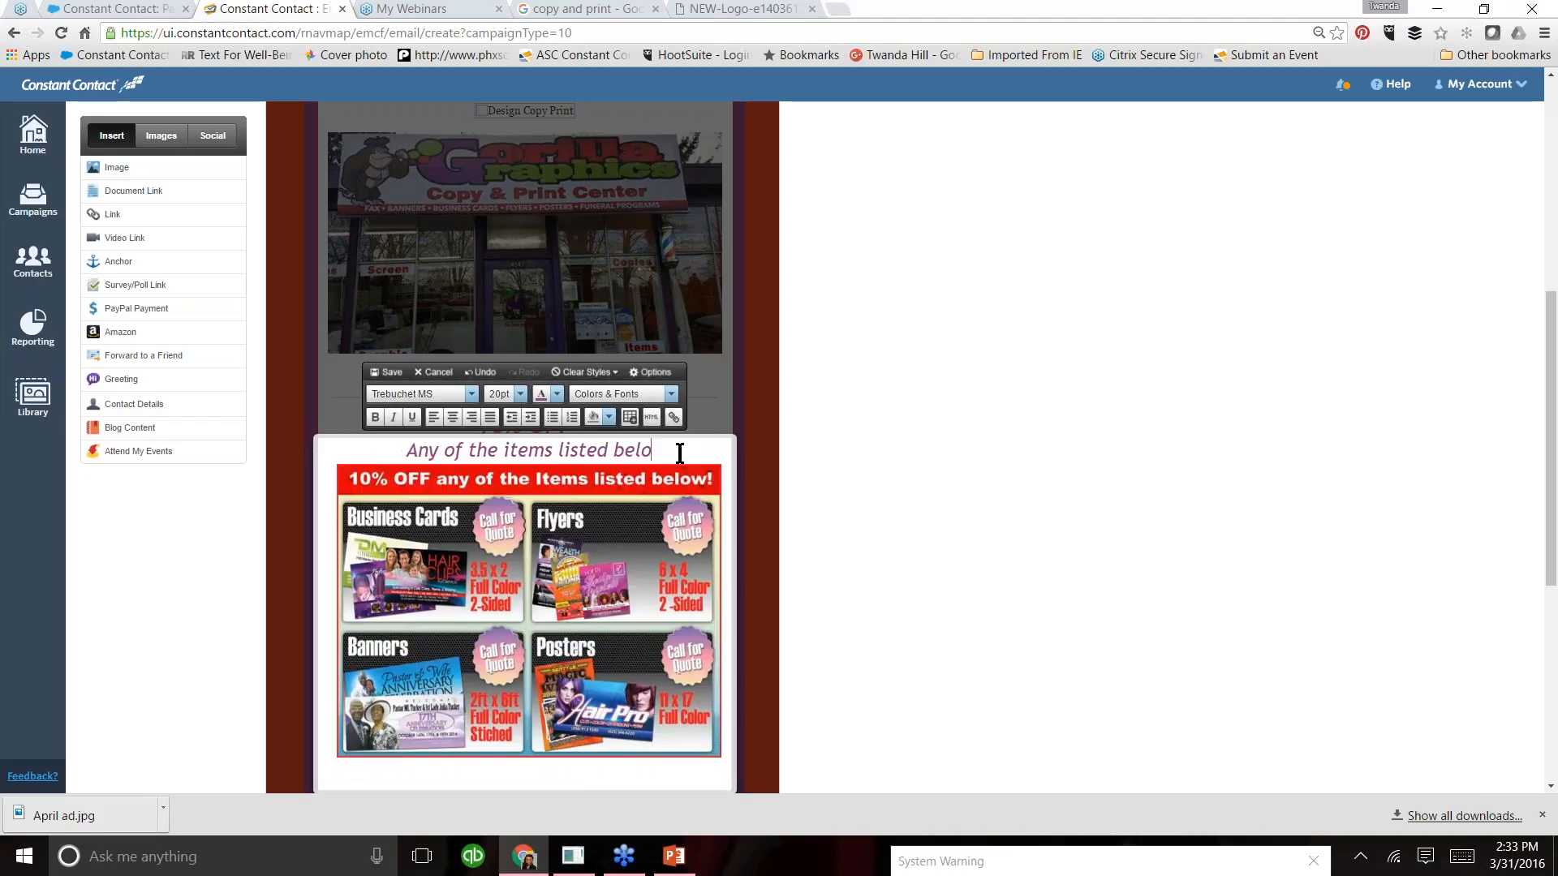
{"action": "key", "text": "BackSpace"}
{"action": "key", "text": "BackSpace"}
{"action": "key", "text": "BackSpace"}
{"action": "key", "text": "BackSpace"}
{"action": "key", "text": "BackSpace"}
{"action": "key", "text": "BackSpace"}
{"action": "key", "text": "BackSpace"}
{"action": "key", "text": "BackSpace"}
{"action": "key", "text": "BackSpace"}
{"action": "key", "text": "BackSpace"}
{"action": "key", "text": "BackSpace"}
{"action": "key", "text": "BackSpace"}
{"action": "key", "text": "BackSpace"}
{"action": "key", "text": "BackSpace"}
{"action": "key", "text": "BackSpace"}
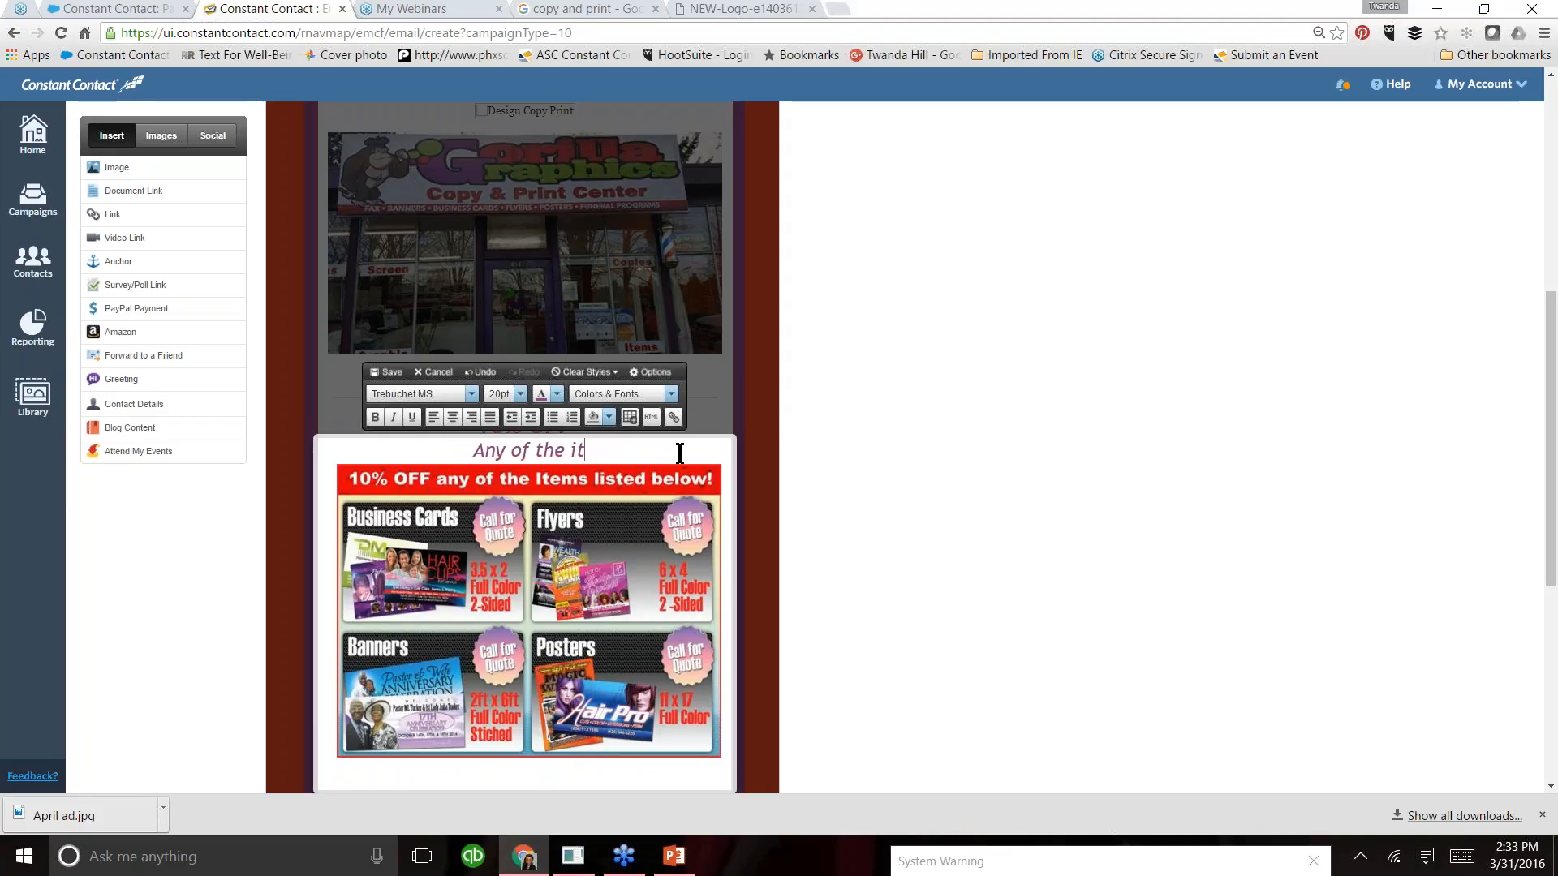
{"action": "key", "text": "BackSpace"}
{"action": "key", "text": "BackSpace"}
{"action": "key", "text": "BackSpace"}
{"action": "key", "text": "BackSpace"}
{"action": "key", "text": "BackSpace"}
{"action": "key", "text": "BackSpace"}
{"action": "key", "text": "BackSpace"}
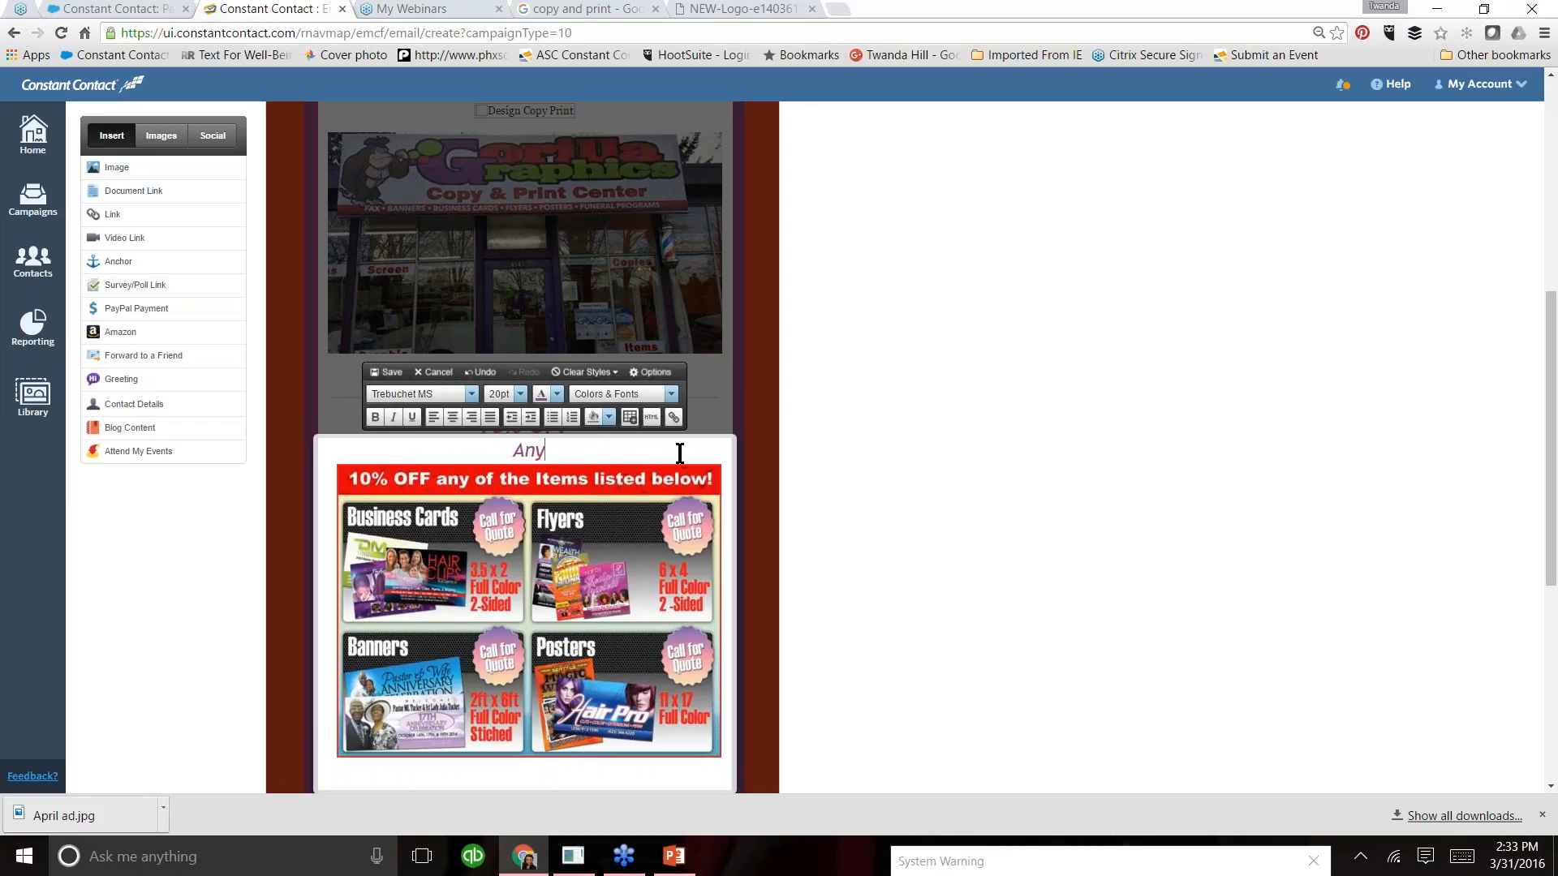
{"action": "key", "text": "BackSpace"}
{"action": "double_click", "coordinate": [680, 453]}
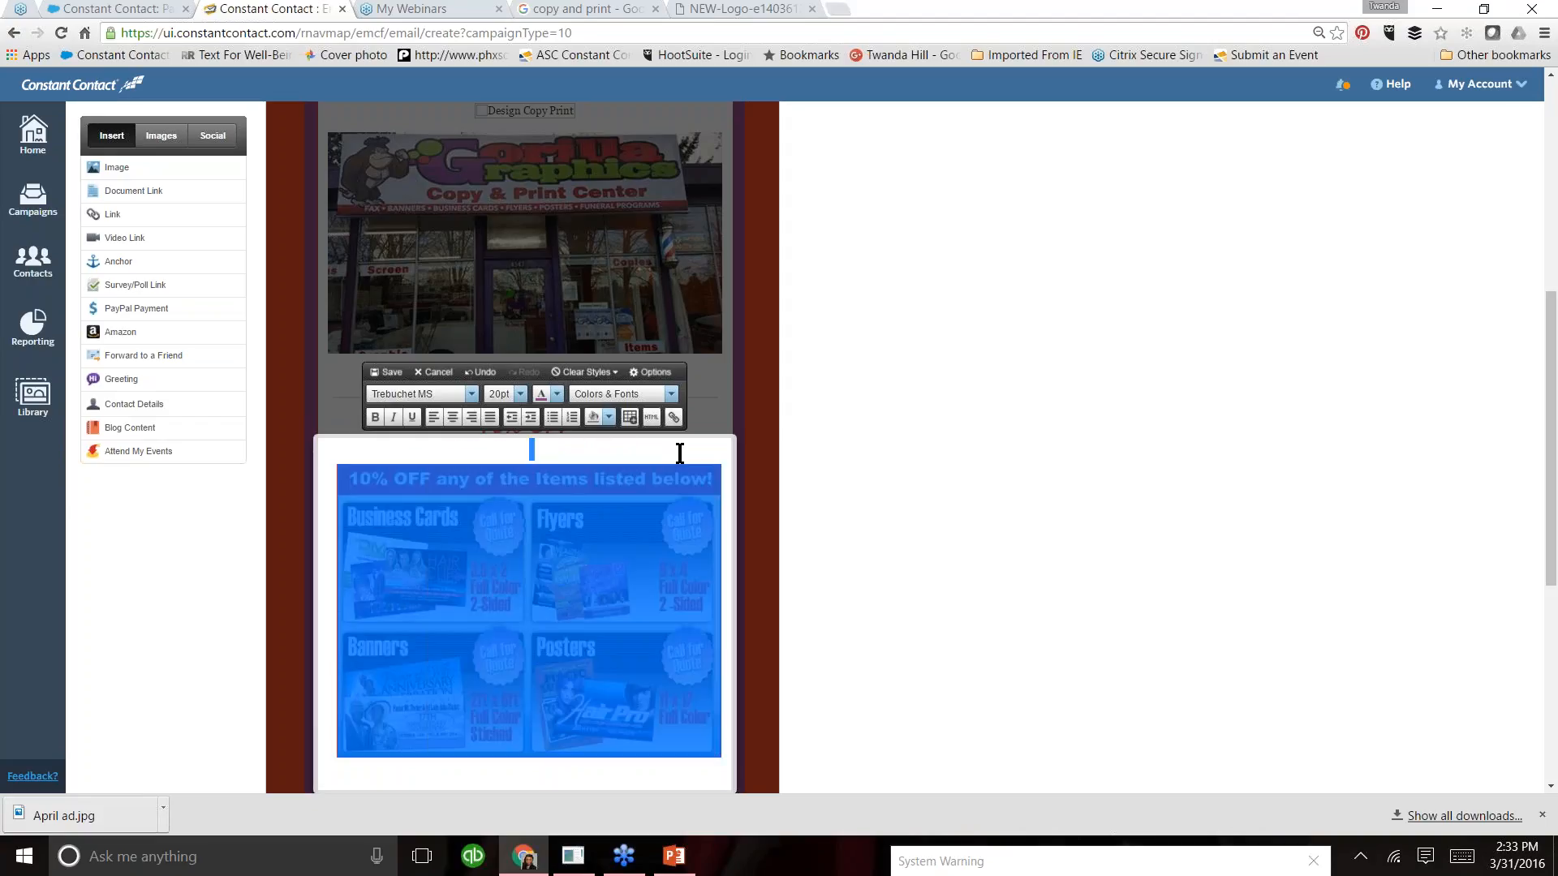
{"action": "left_click", "coordinate": [680, 452]}
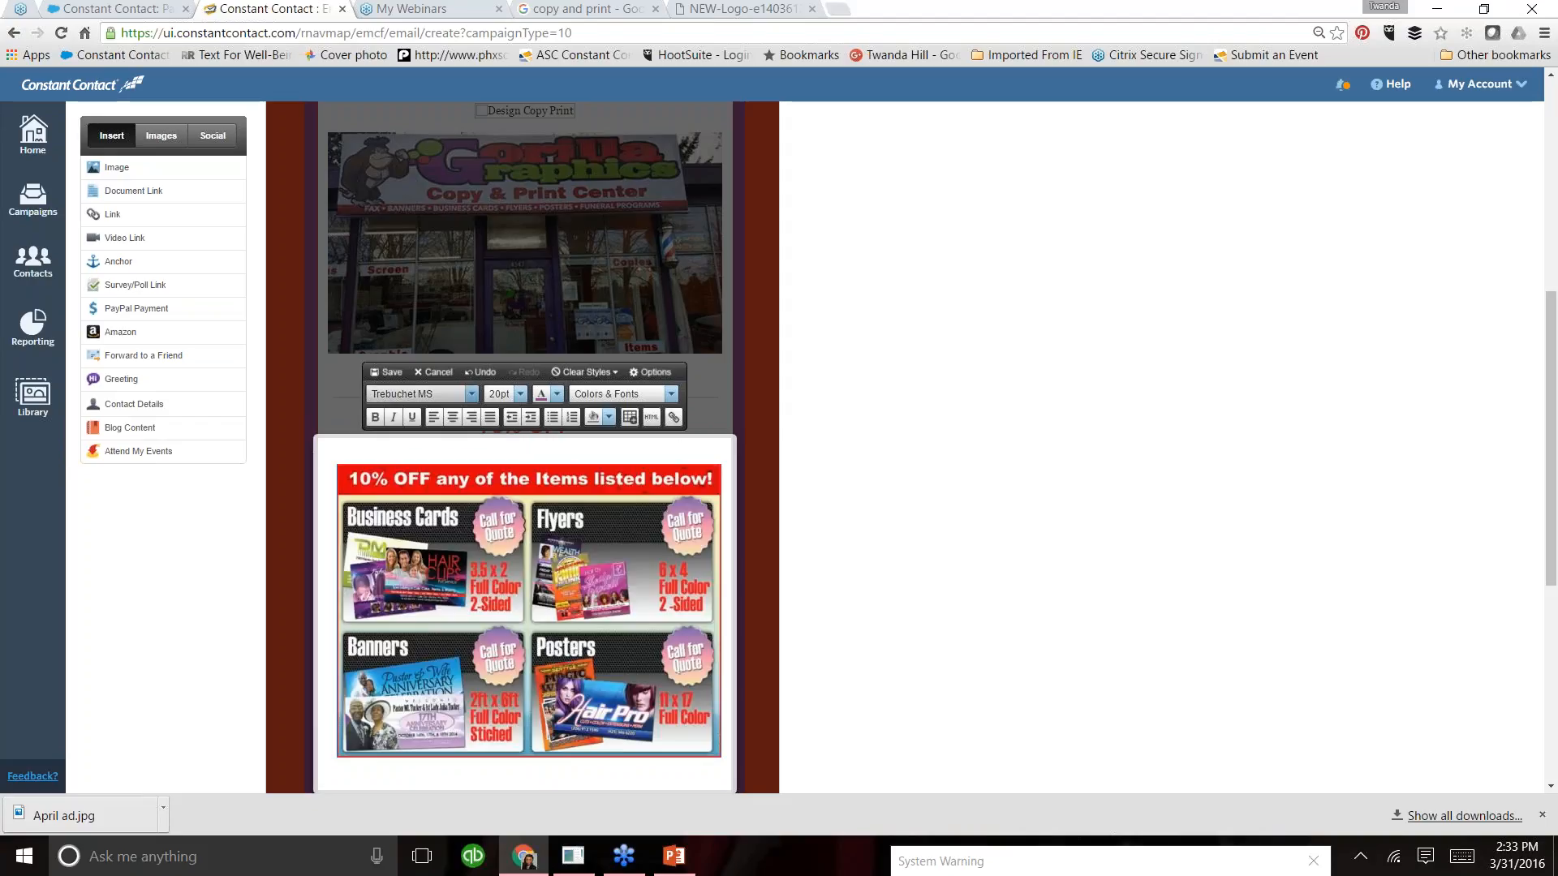
{"action": "left_click", "coordinate": [393, 373]}
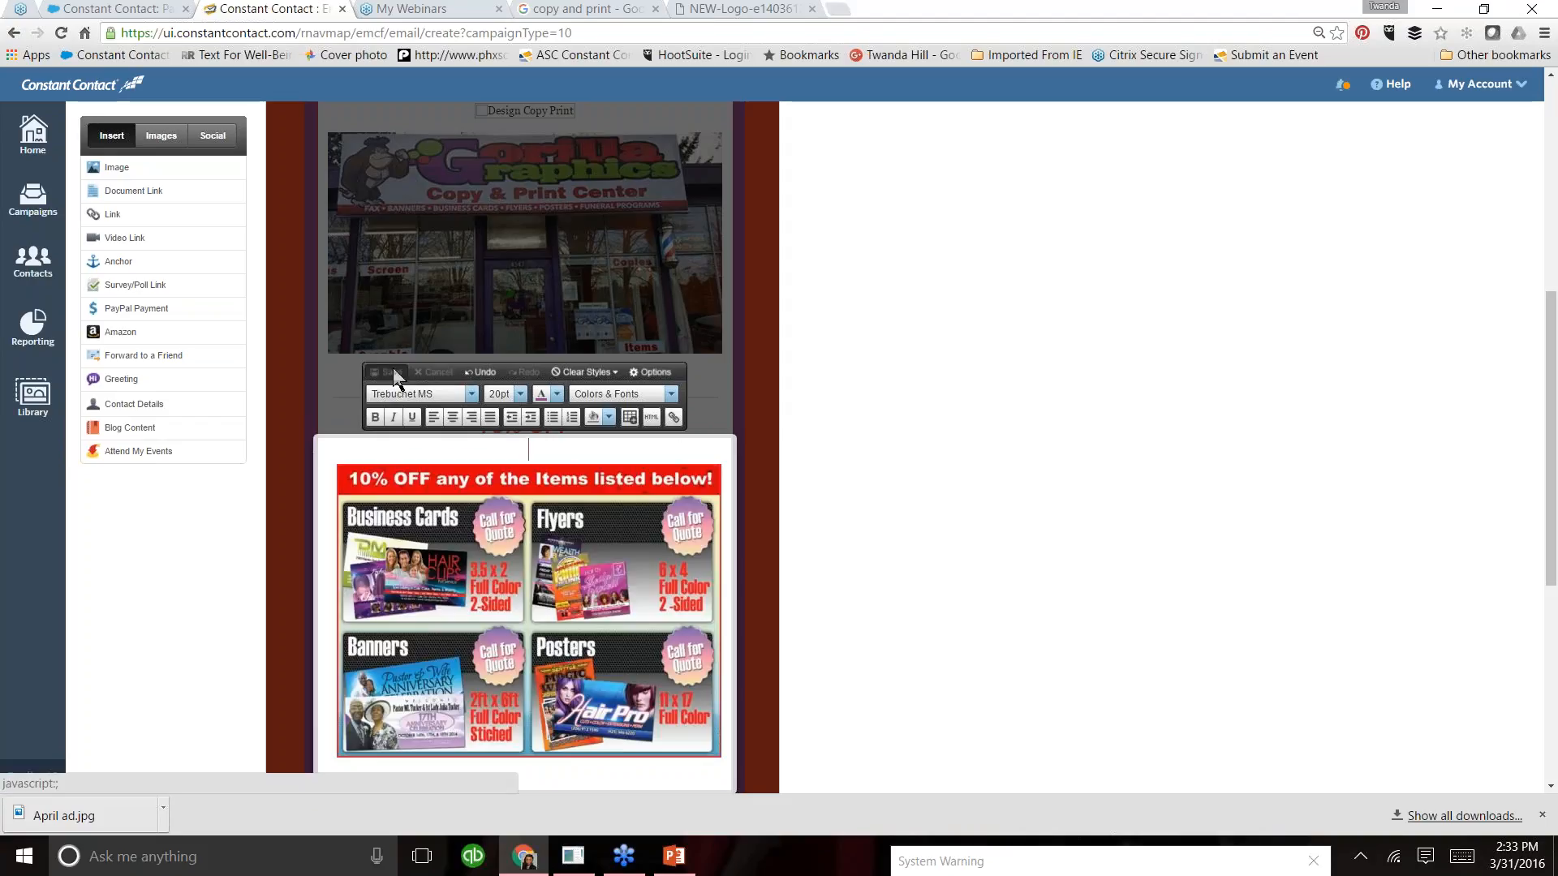
- Append "(valid April 1-30)" to the "10% OFF" headline
{"action": "left_click", "coordinate": [591, 430]}
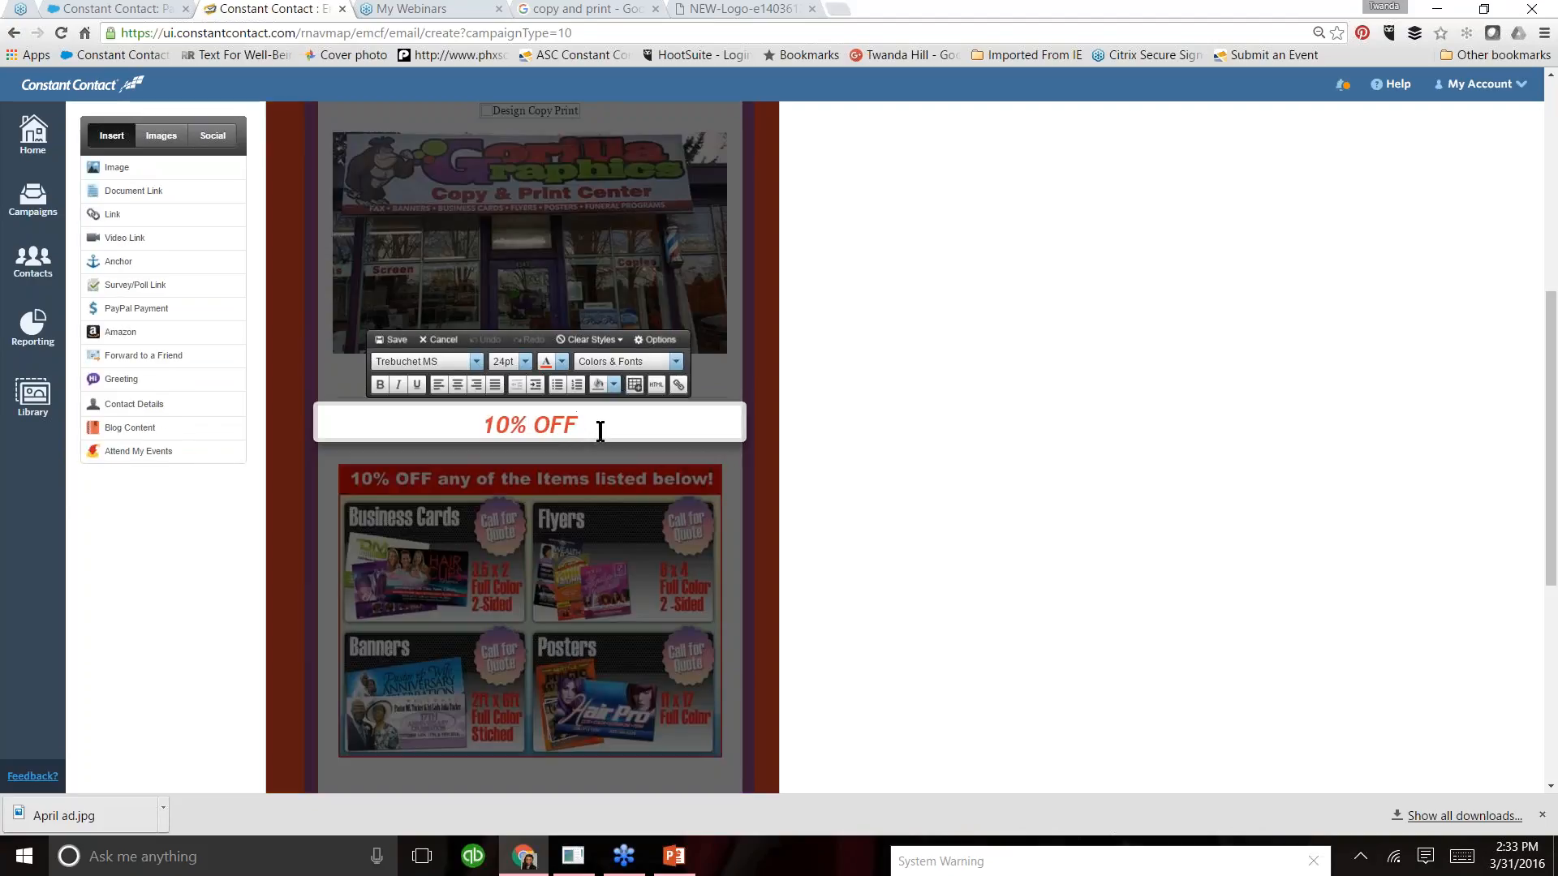
{"action": "type", "text": "(val"}
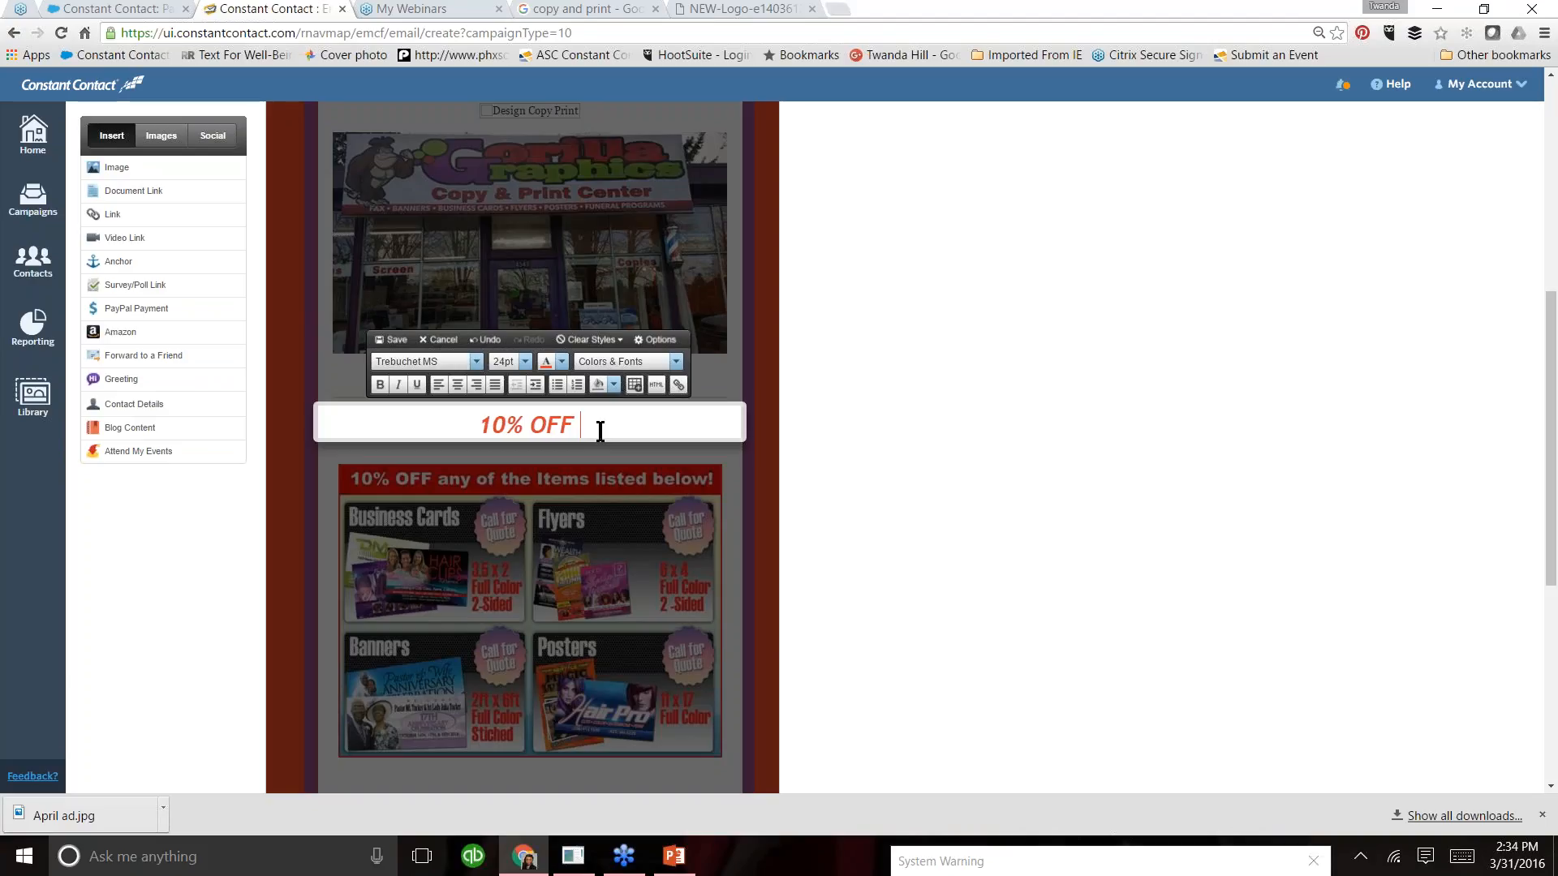
{"action": "type", "text": "id A"}
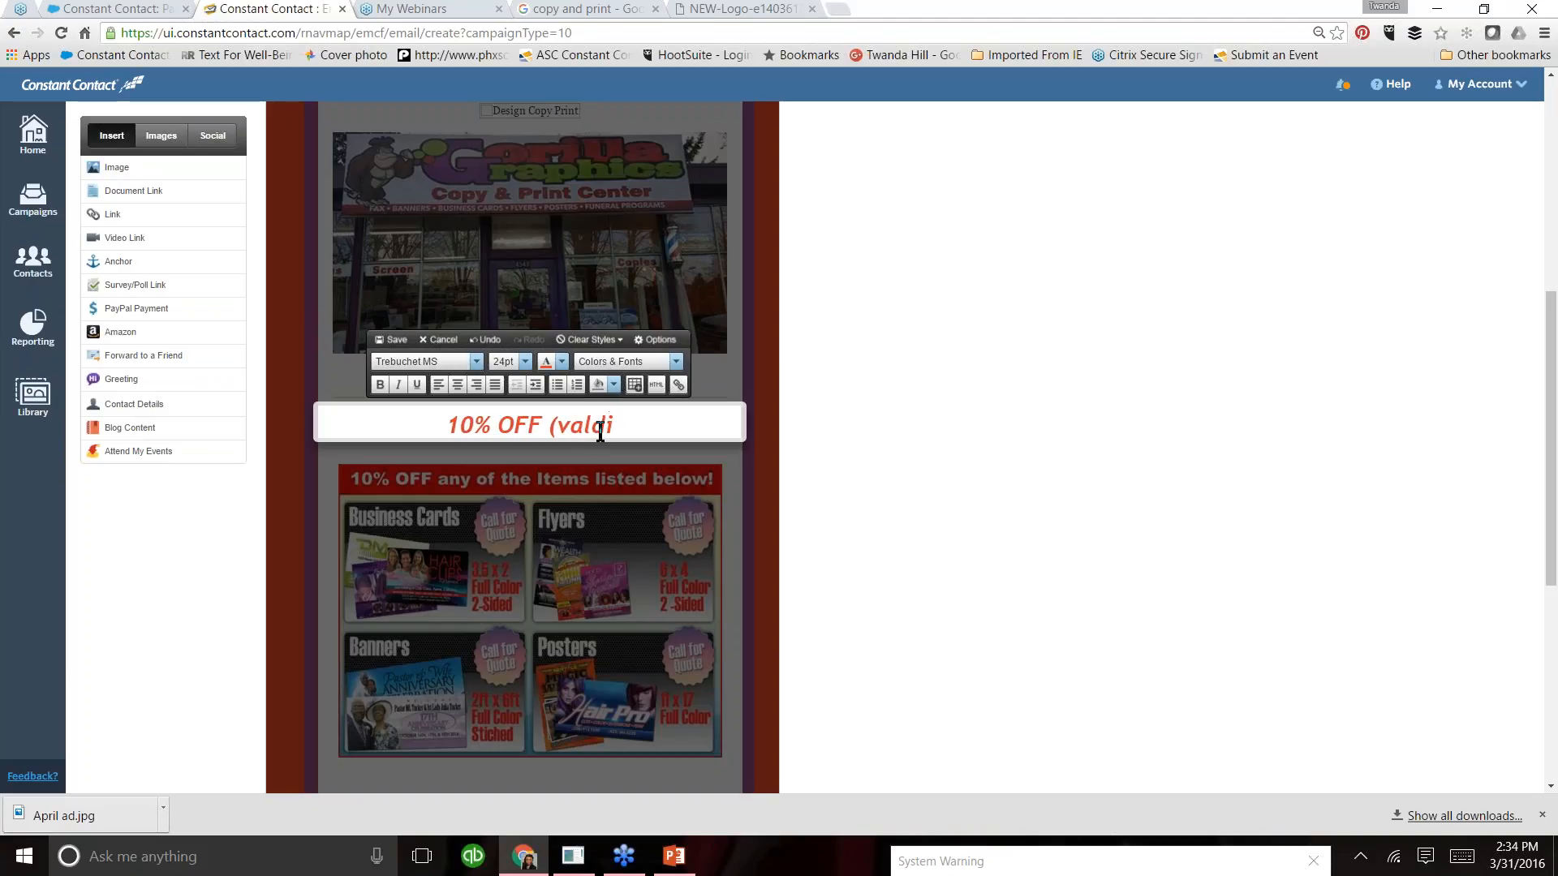
{"action": "type", "text": "pri"}
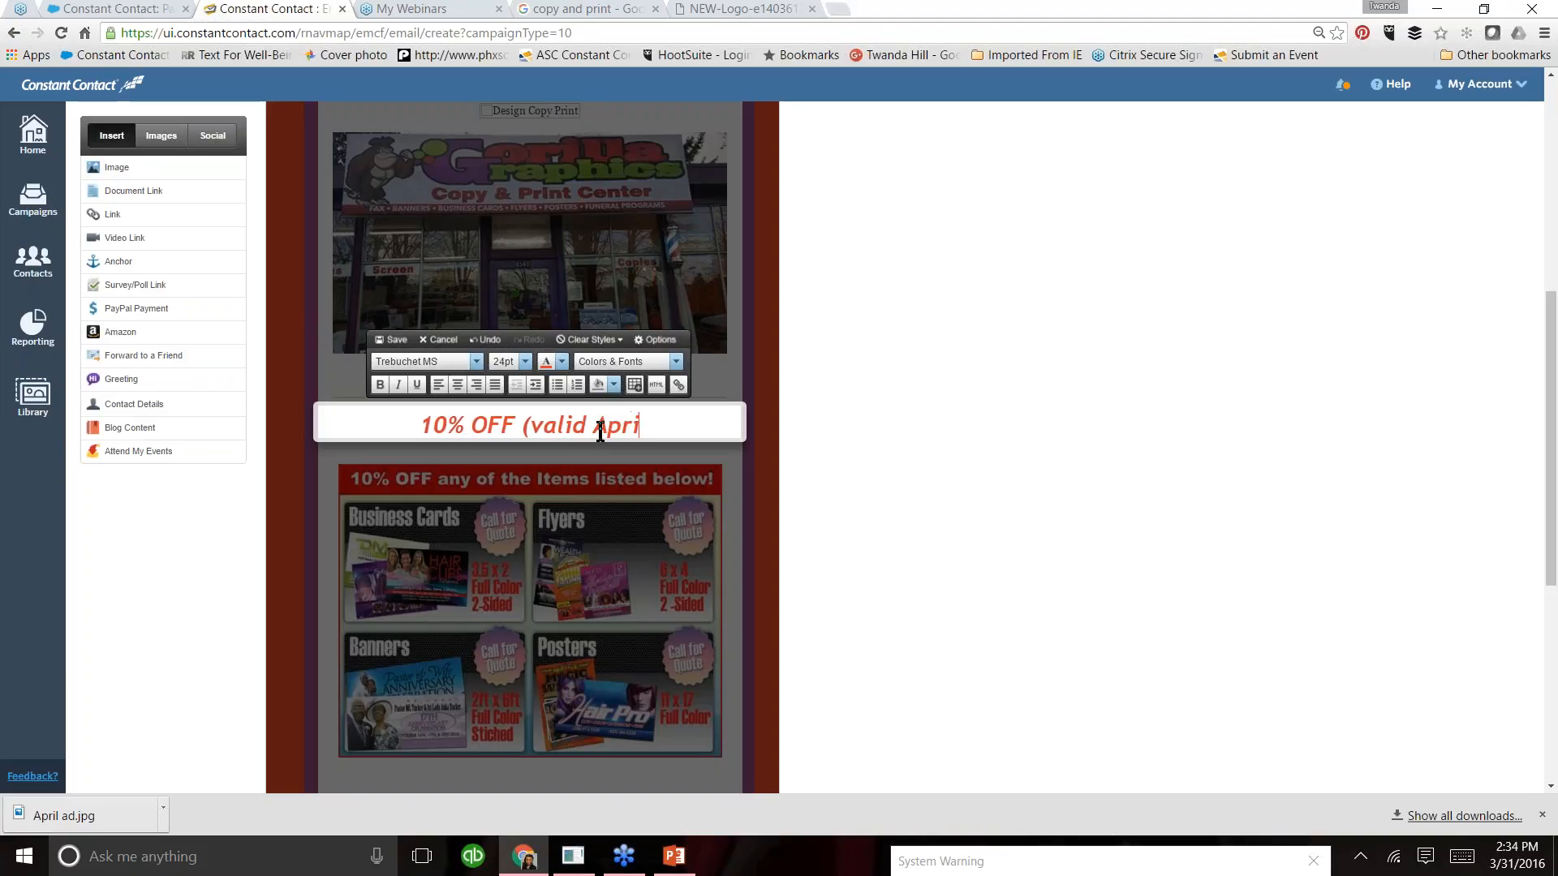
{"action": "type", "text": "l 1-30)"}
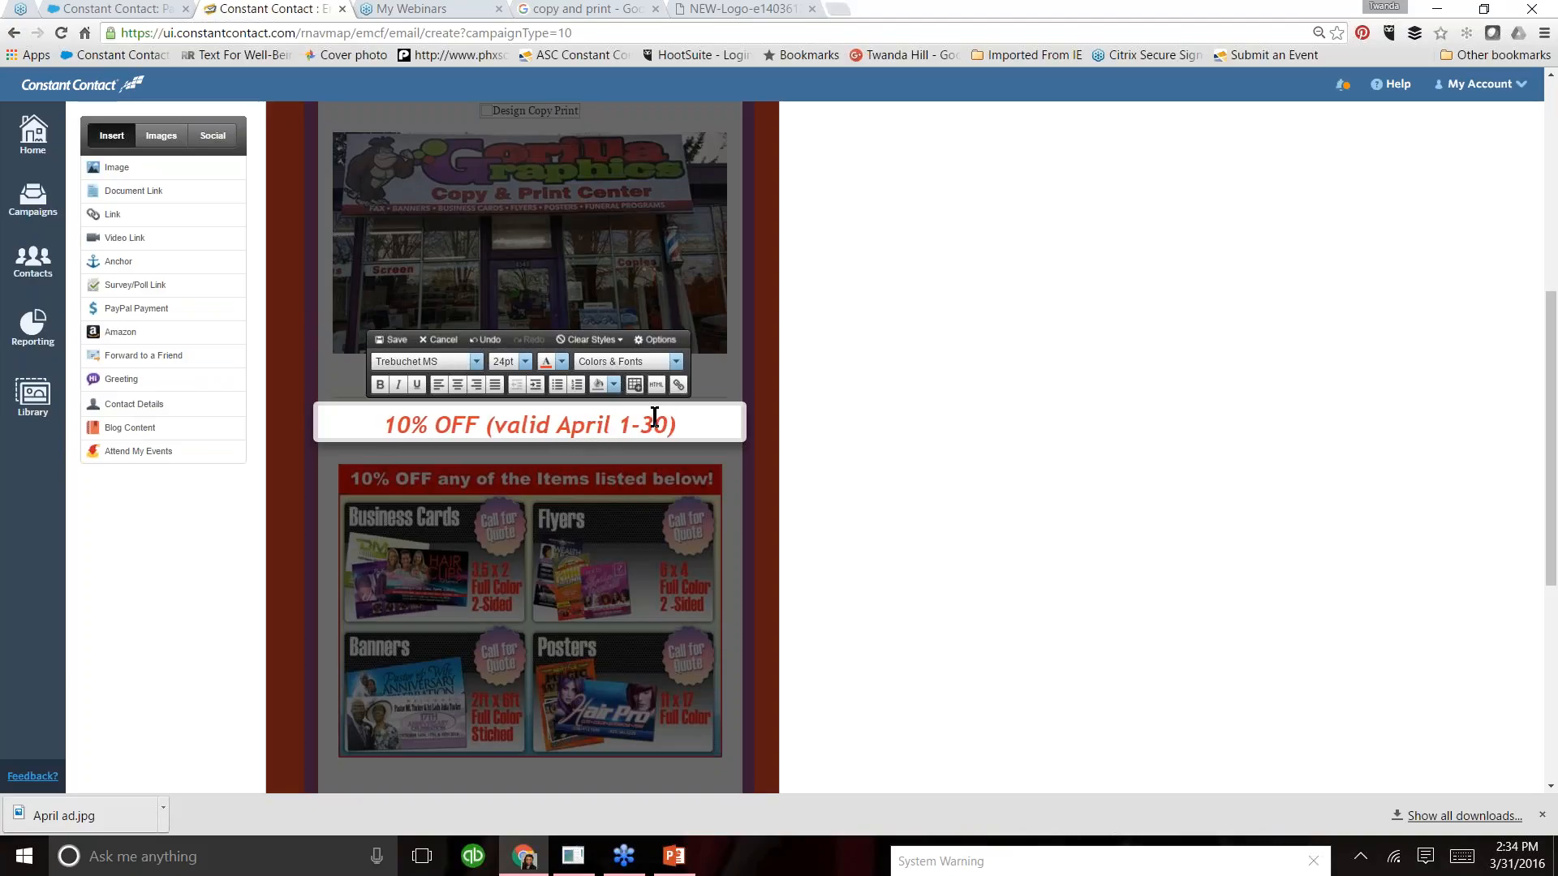
- Set the font size of "(valid April 1-30)" in the sale headline to 12pt
{"action": "left_click_drag", "start_coordinate": [682, 424], "coordinate": [485, 426]}
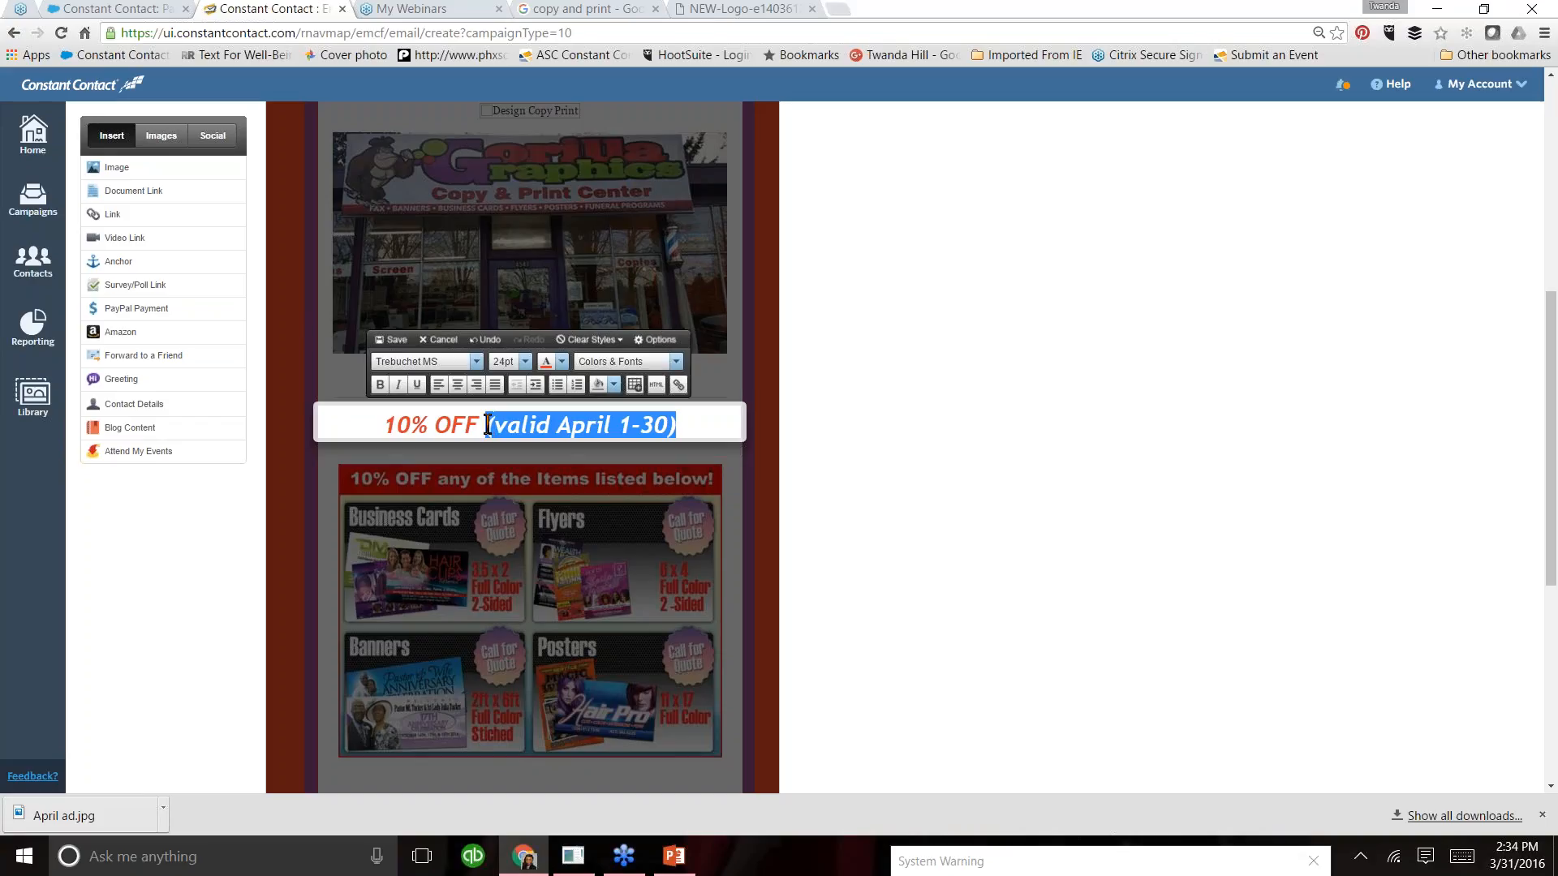
{"action": "left_click", "coordinate": [525, 361]}
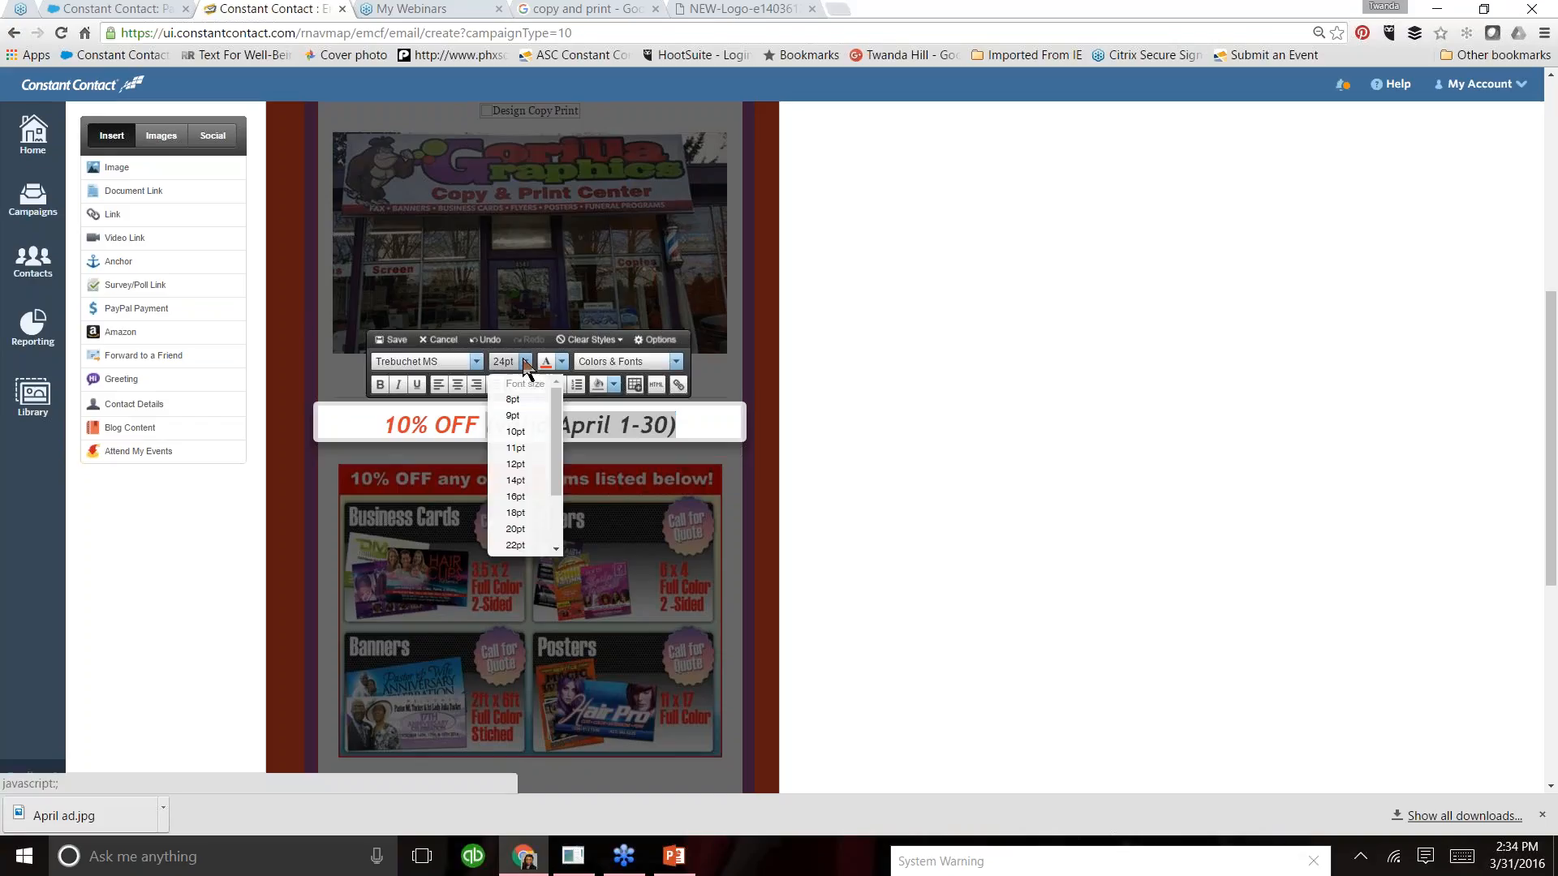
{"action": "left_click", "coordinate": [517, 465]}
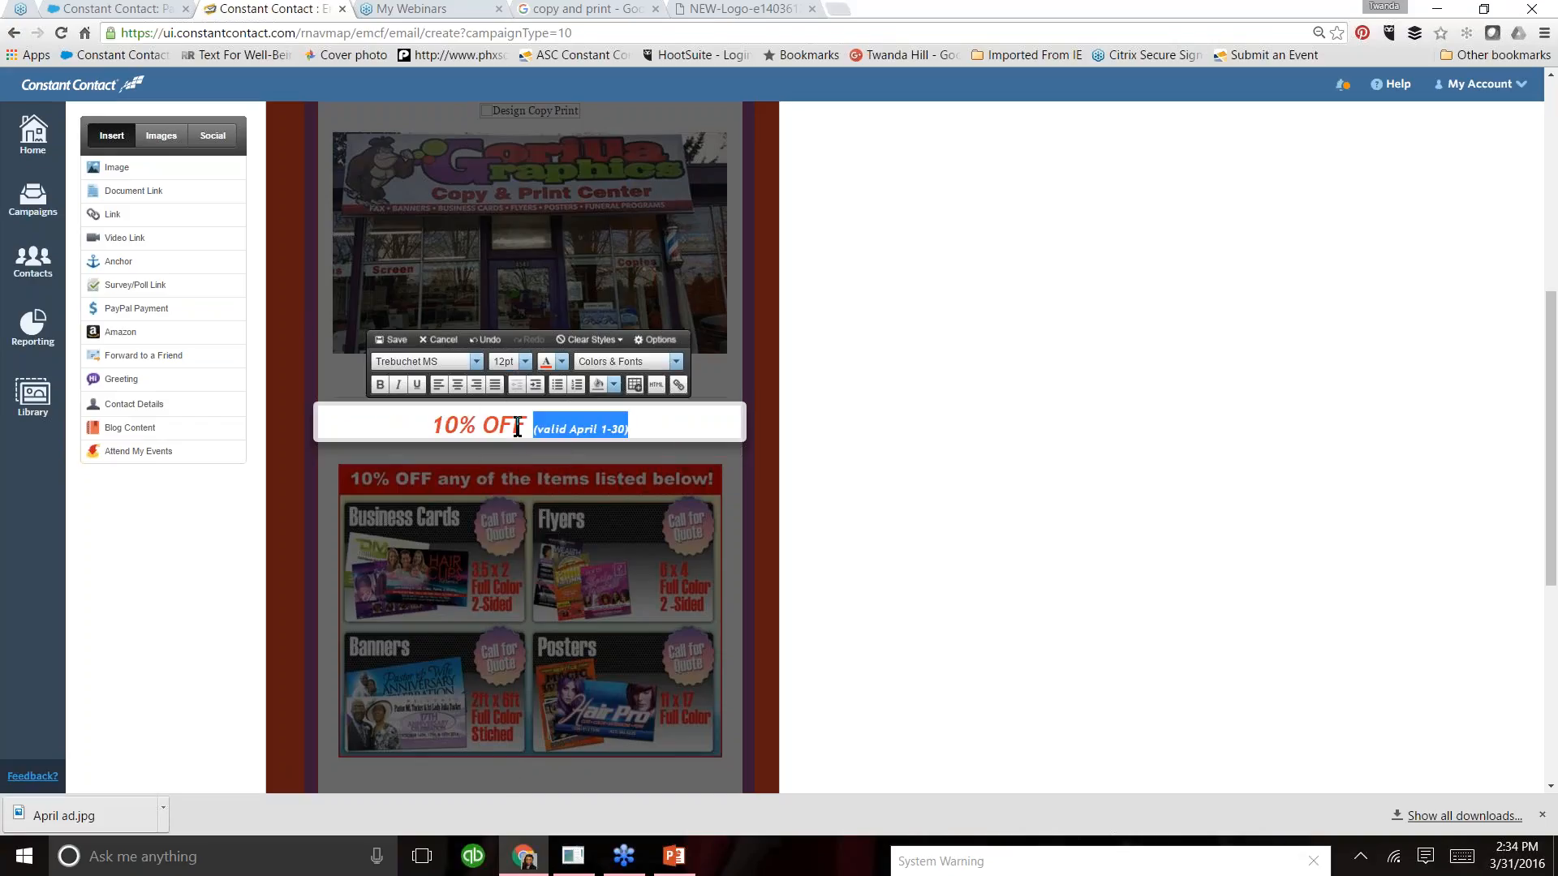
- Set the font size of "10% OFF" in the sale headline to 28pt and save the block
{"action": "left_click", "coordinate": [520, 424]}
{"action": "double_click", "coordinate": [511, 425]}
{"action": "left_click", "coordinate": [436, 422], "text": "shift"}
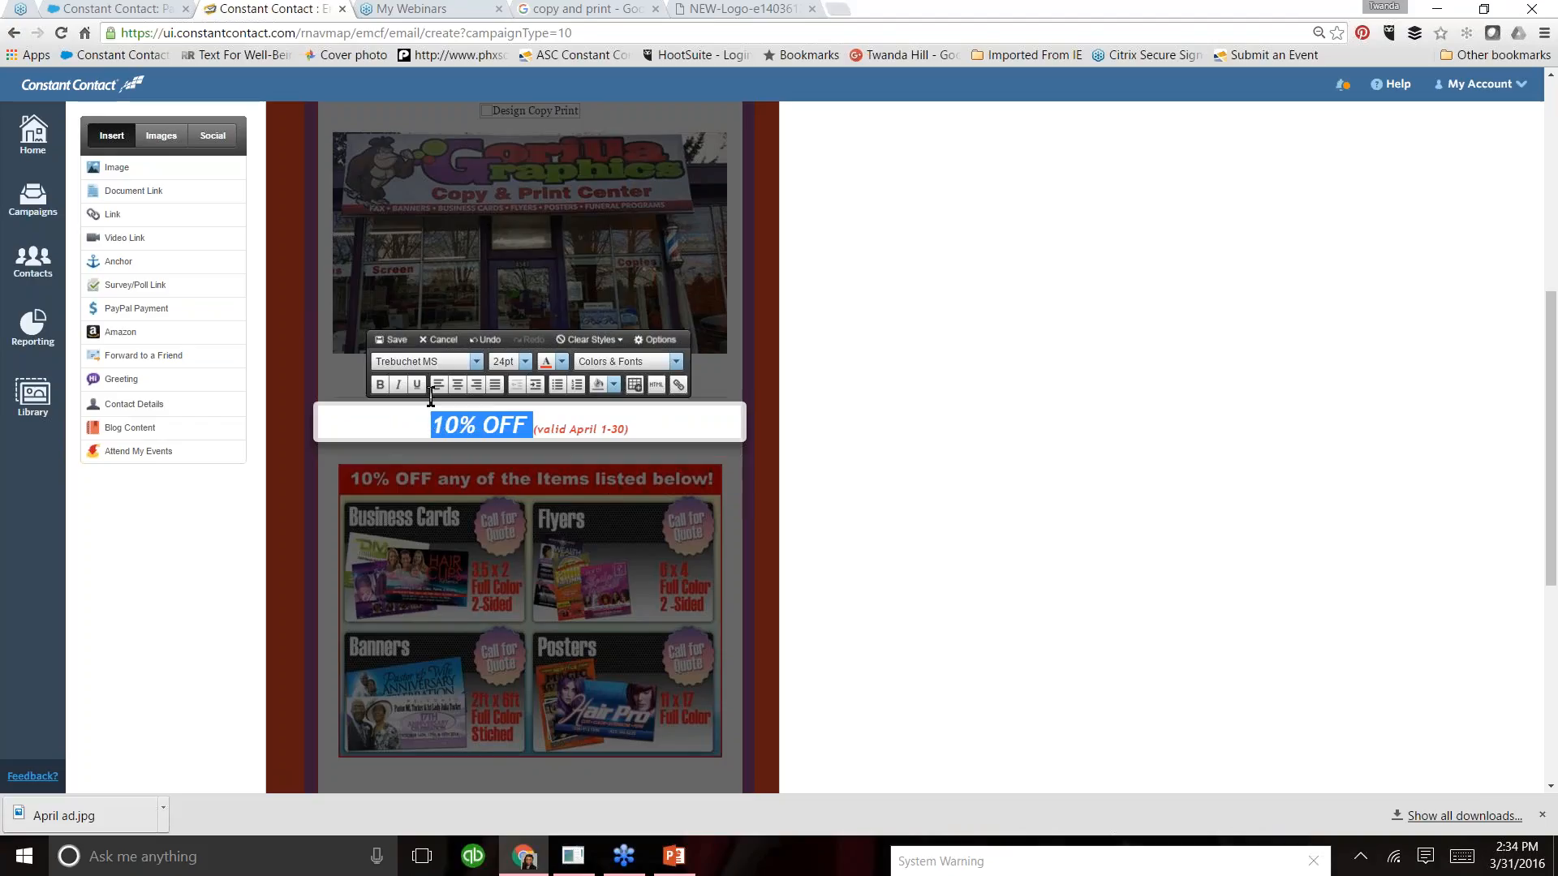
{"action": "left_click", "coordinate": [525, 361]}
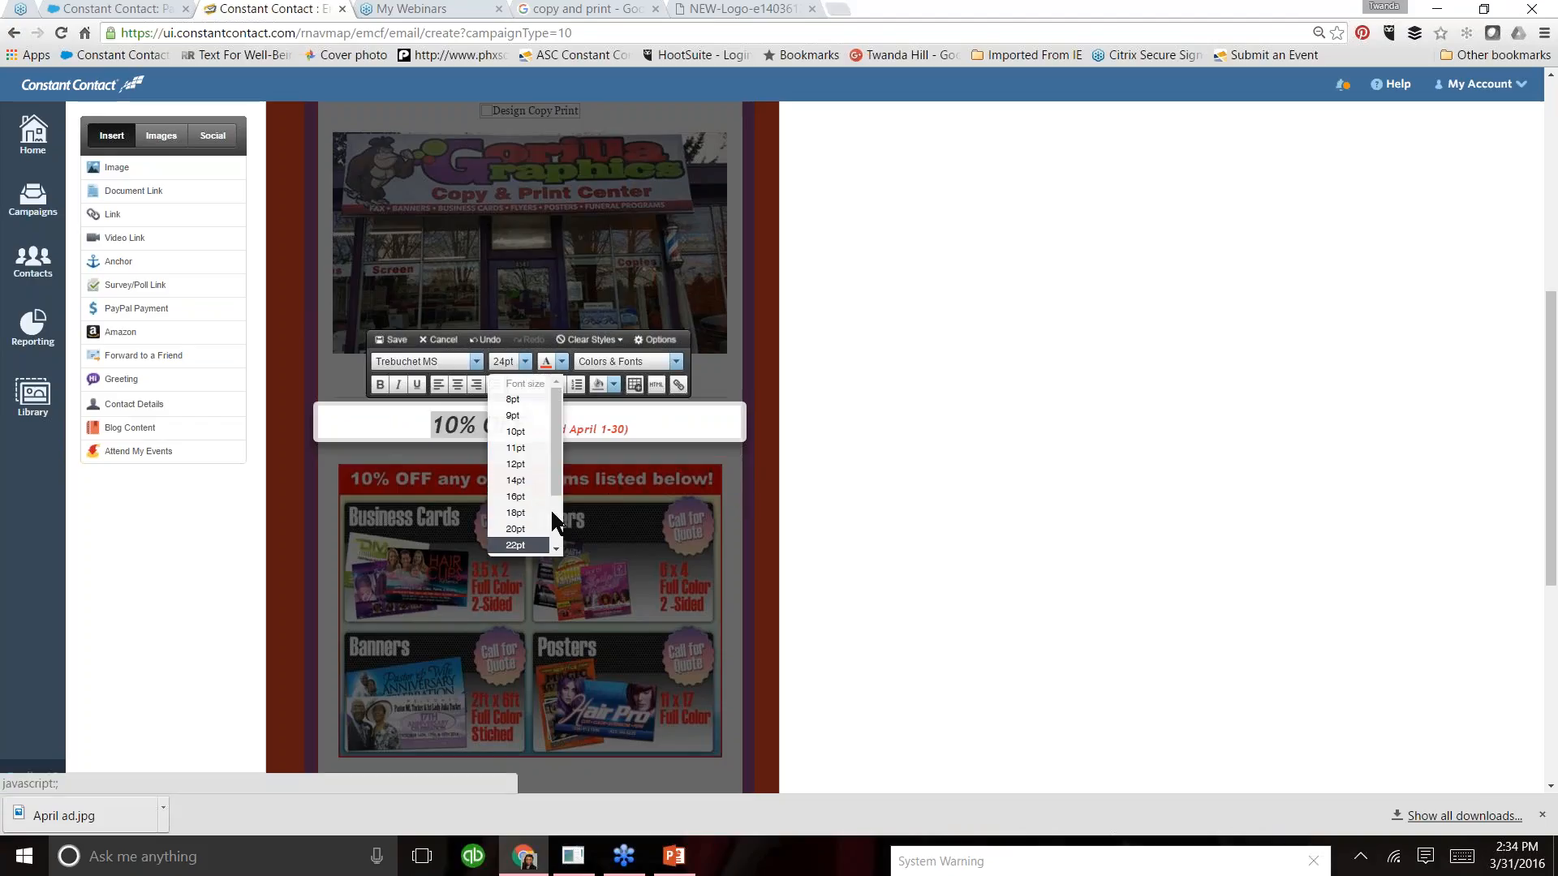
{"action": "scroll", "coordinate": [554, 513], "scroll_direction": "down", "scroll_amount": 1}
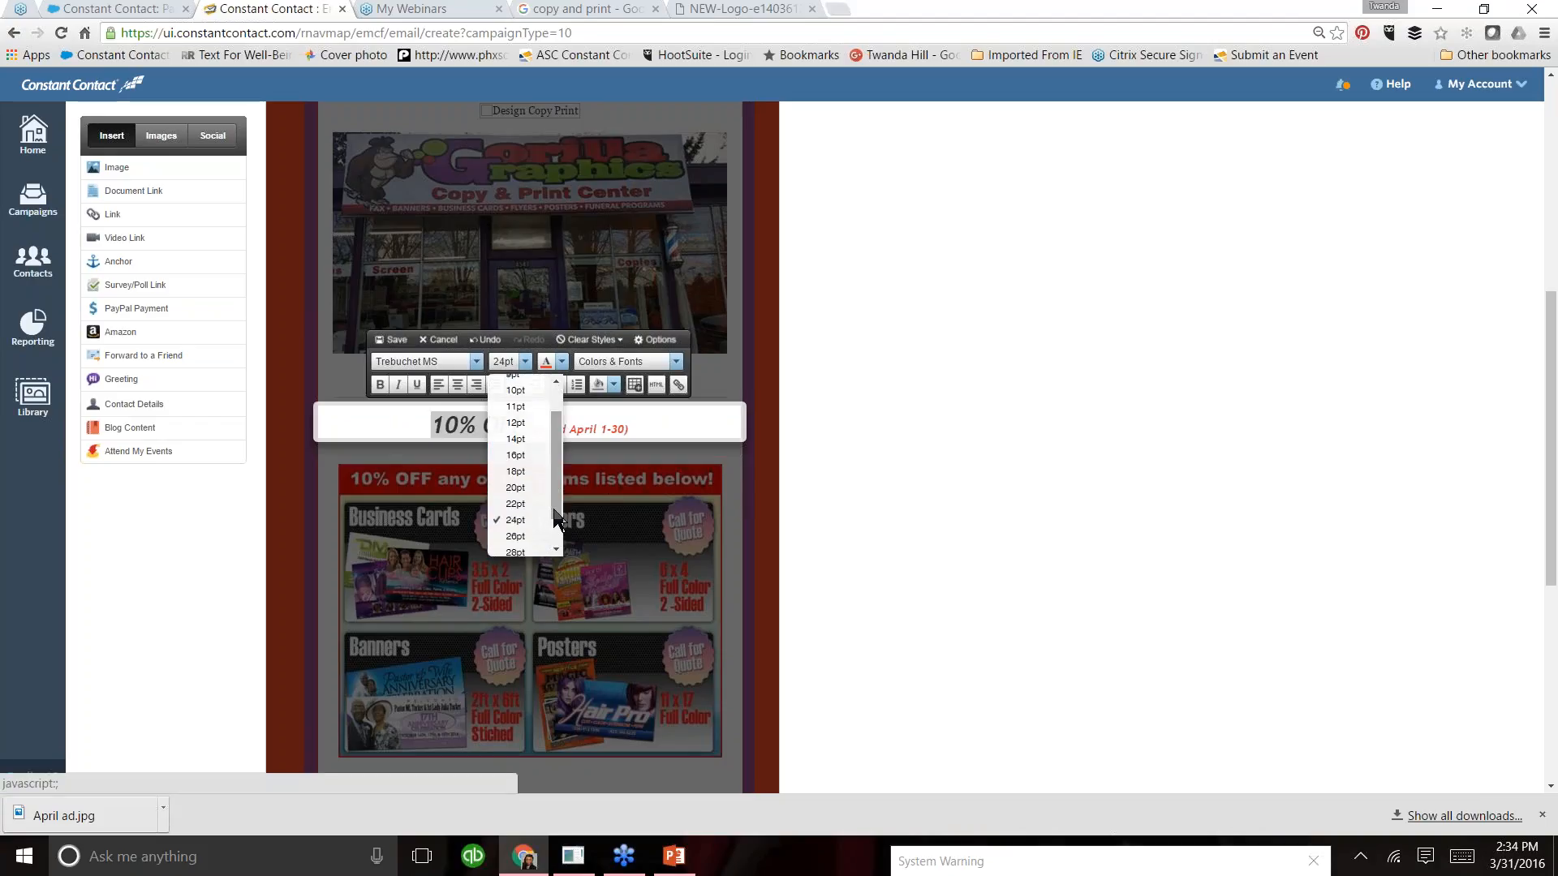
{"action": "scroll", "coordinate": [557, 528], "scroll_direction": "down", "scroll_amount": 1}
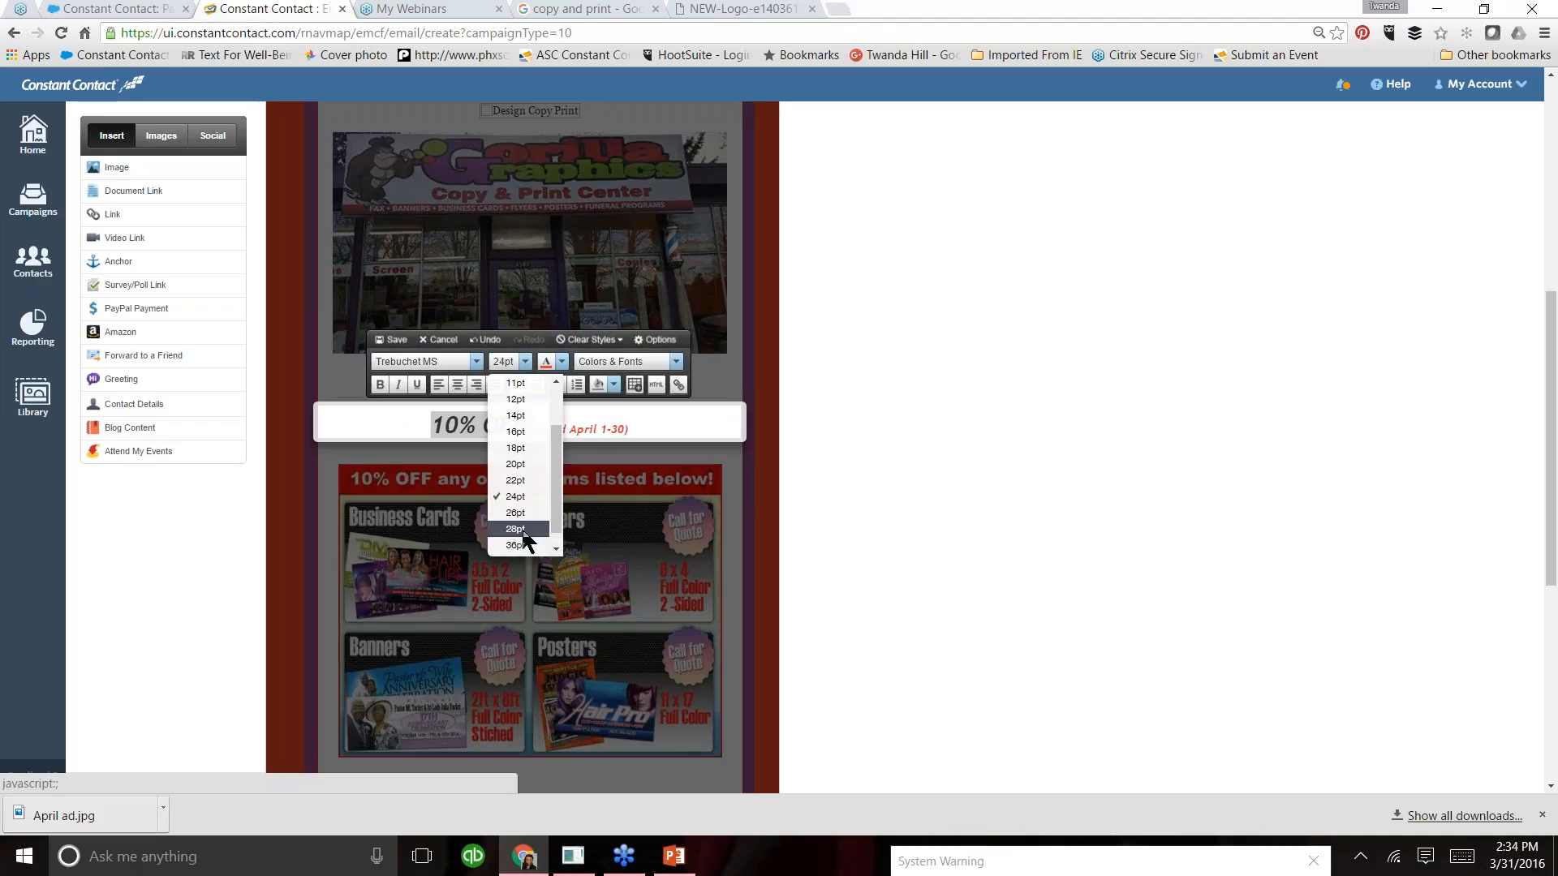
{"action": "left_click", "coordinate": [518, 529]}
{"action": "left_click", "coordinate": [395, 343]}
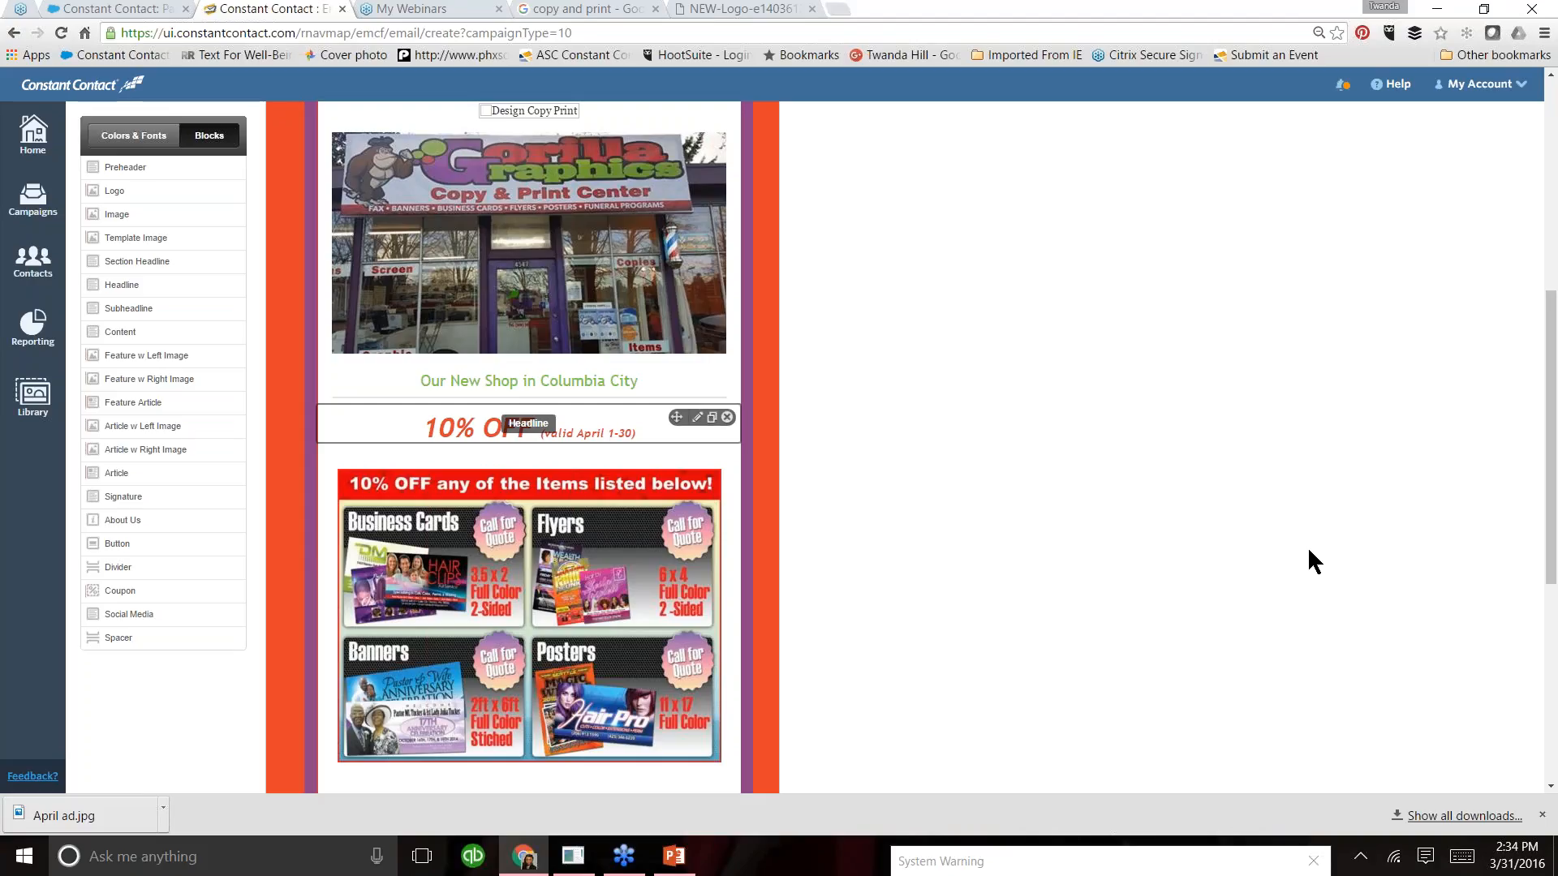
{"action": "left_click_drag", "start_coordinate": [1553, 521], "coordinate": [1553, 604]}
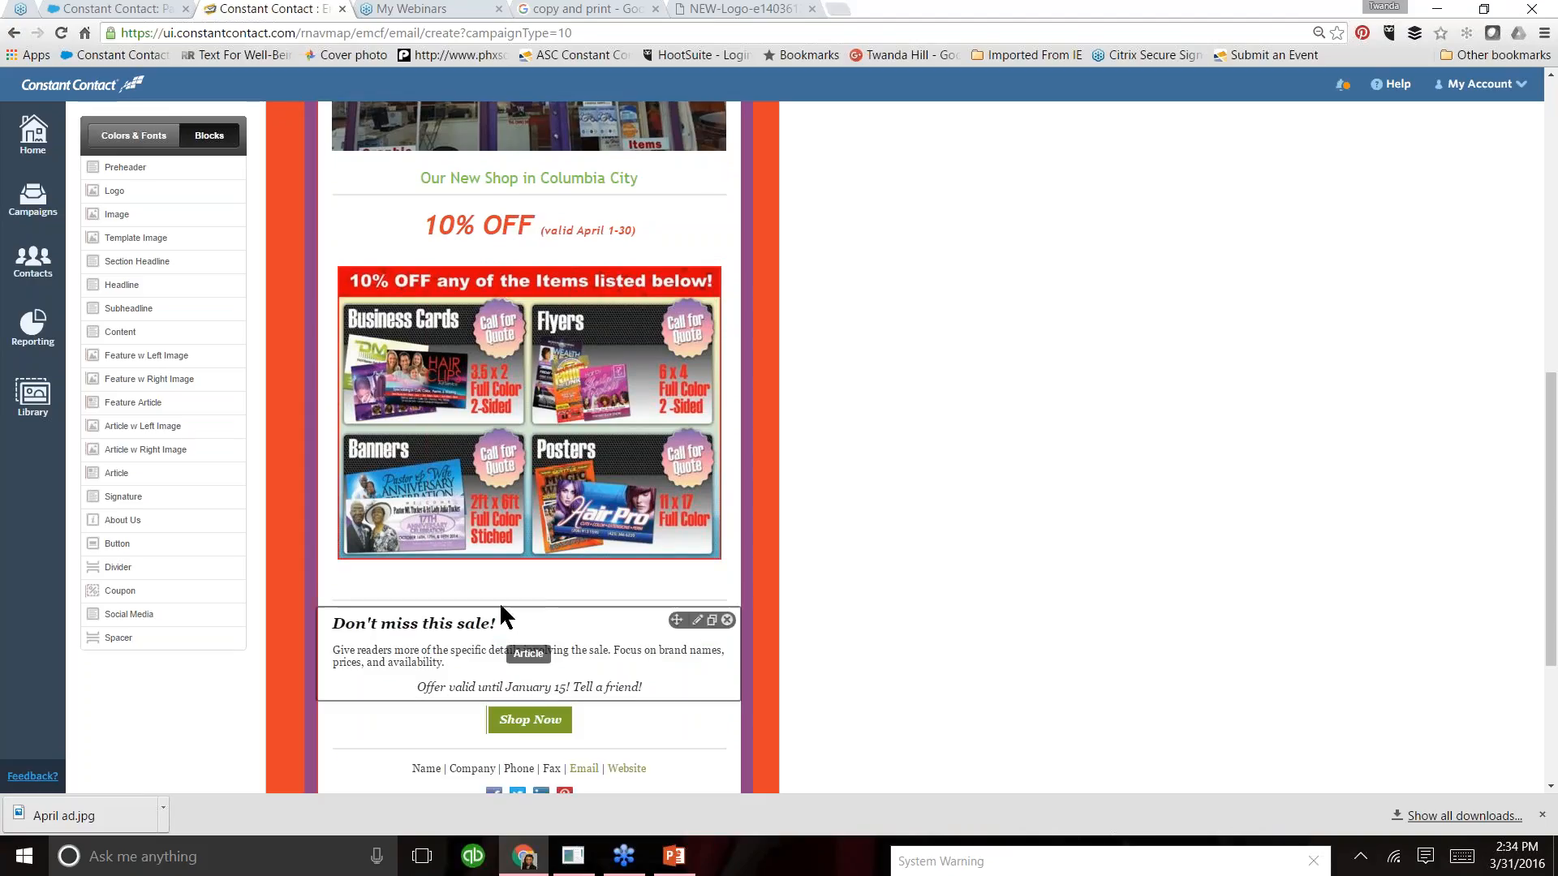
- Change the offer's expiry date under "Don't miss this sale!" to April 30 and save the block
{"action": "left_click", "coordinate": [459, 659]}
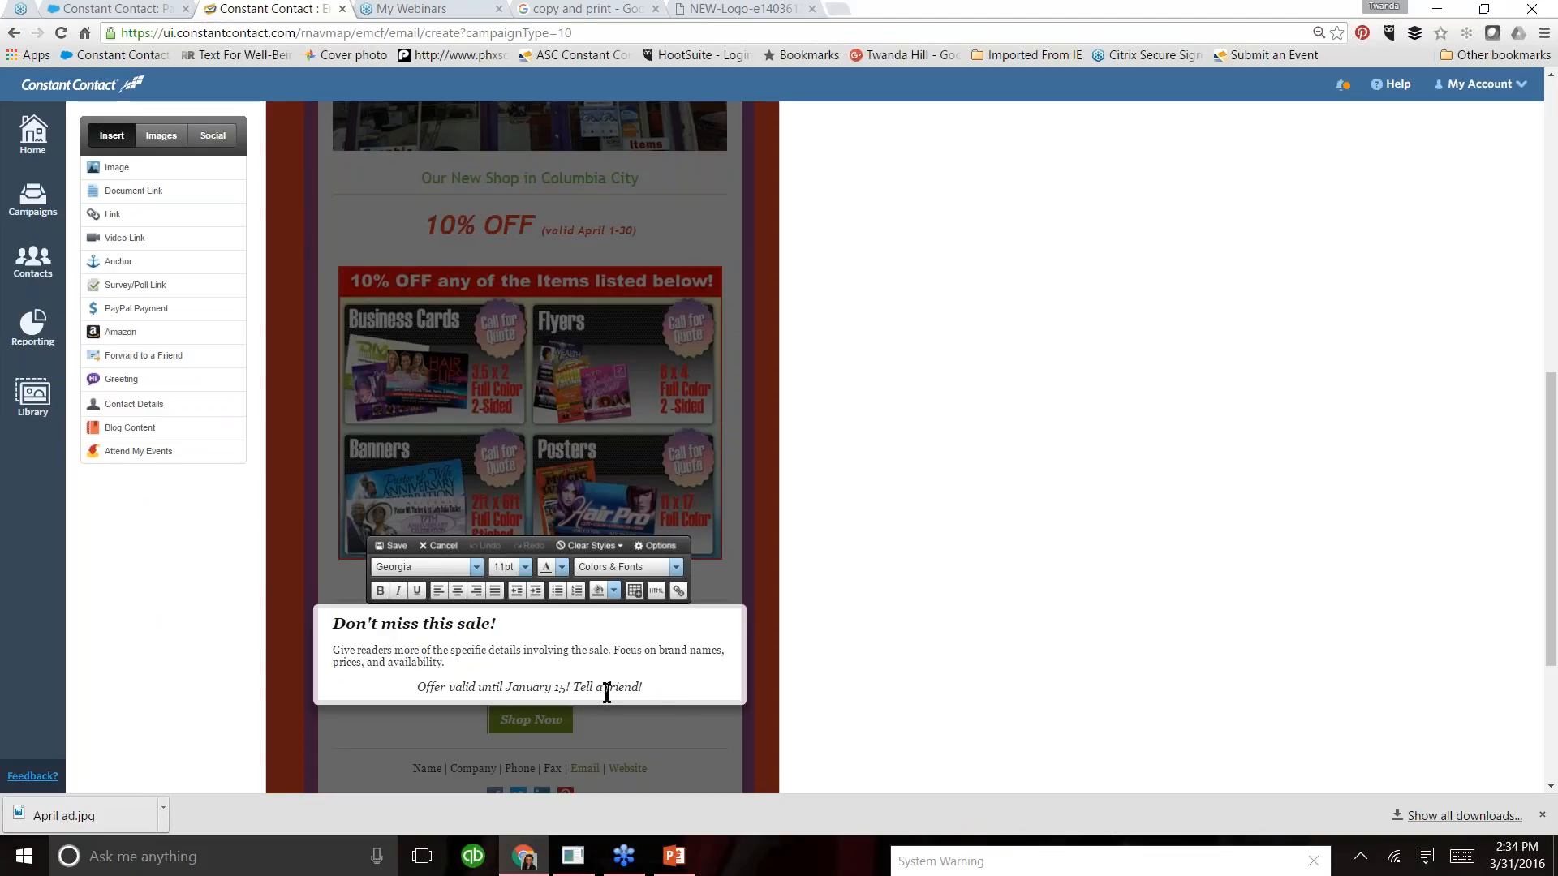
{"action": "double_click", "coordinate": [532, 690]}
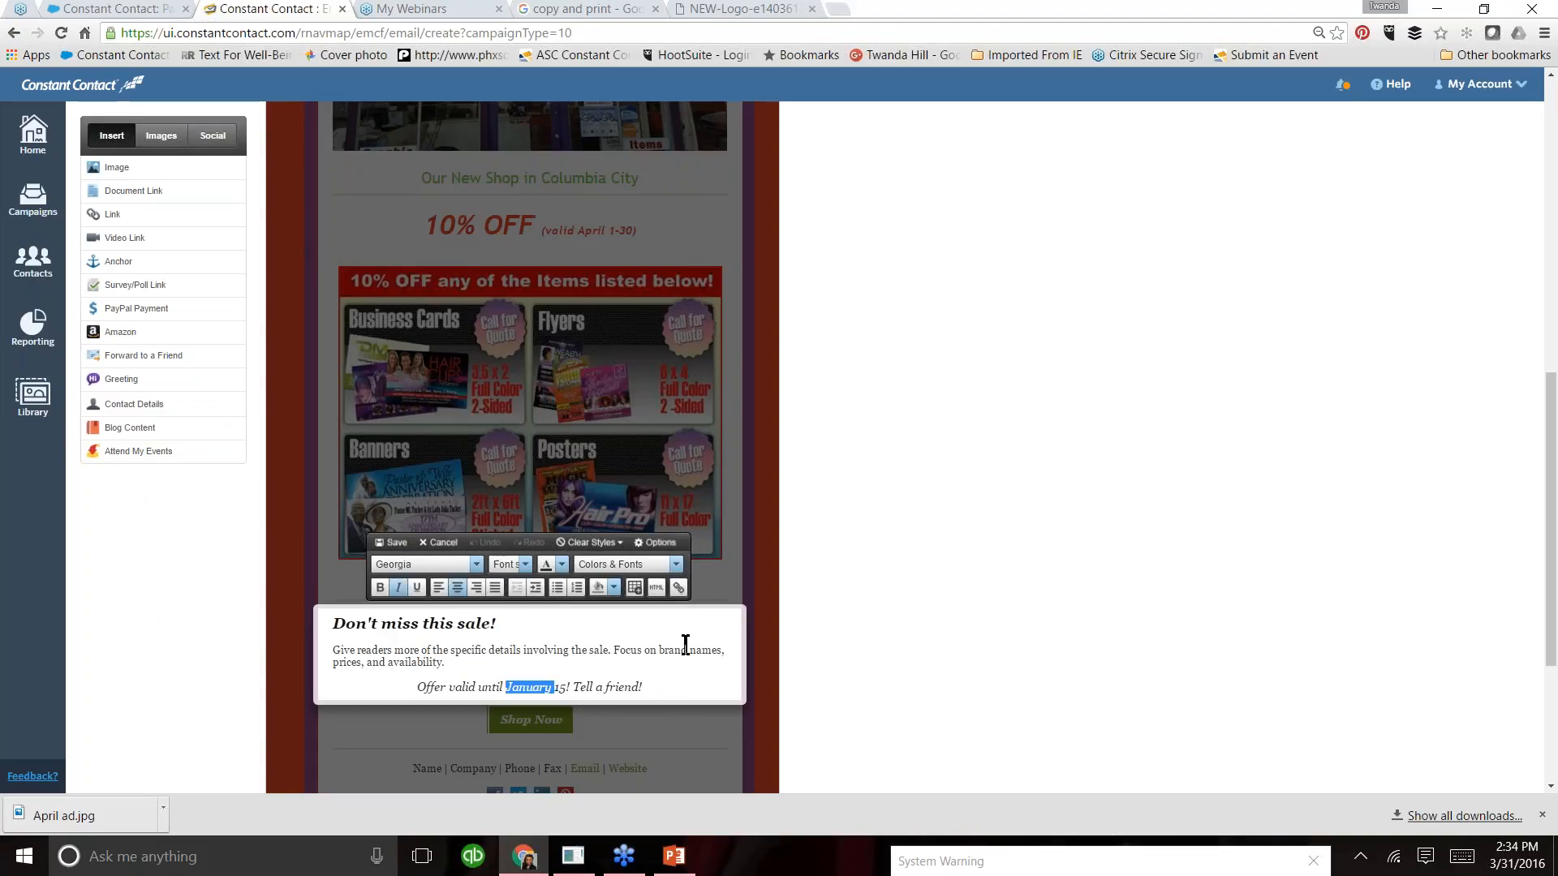
{"action": "type", "text": "April"}
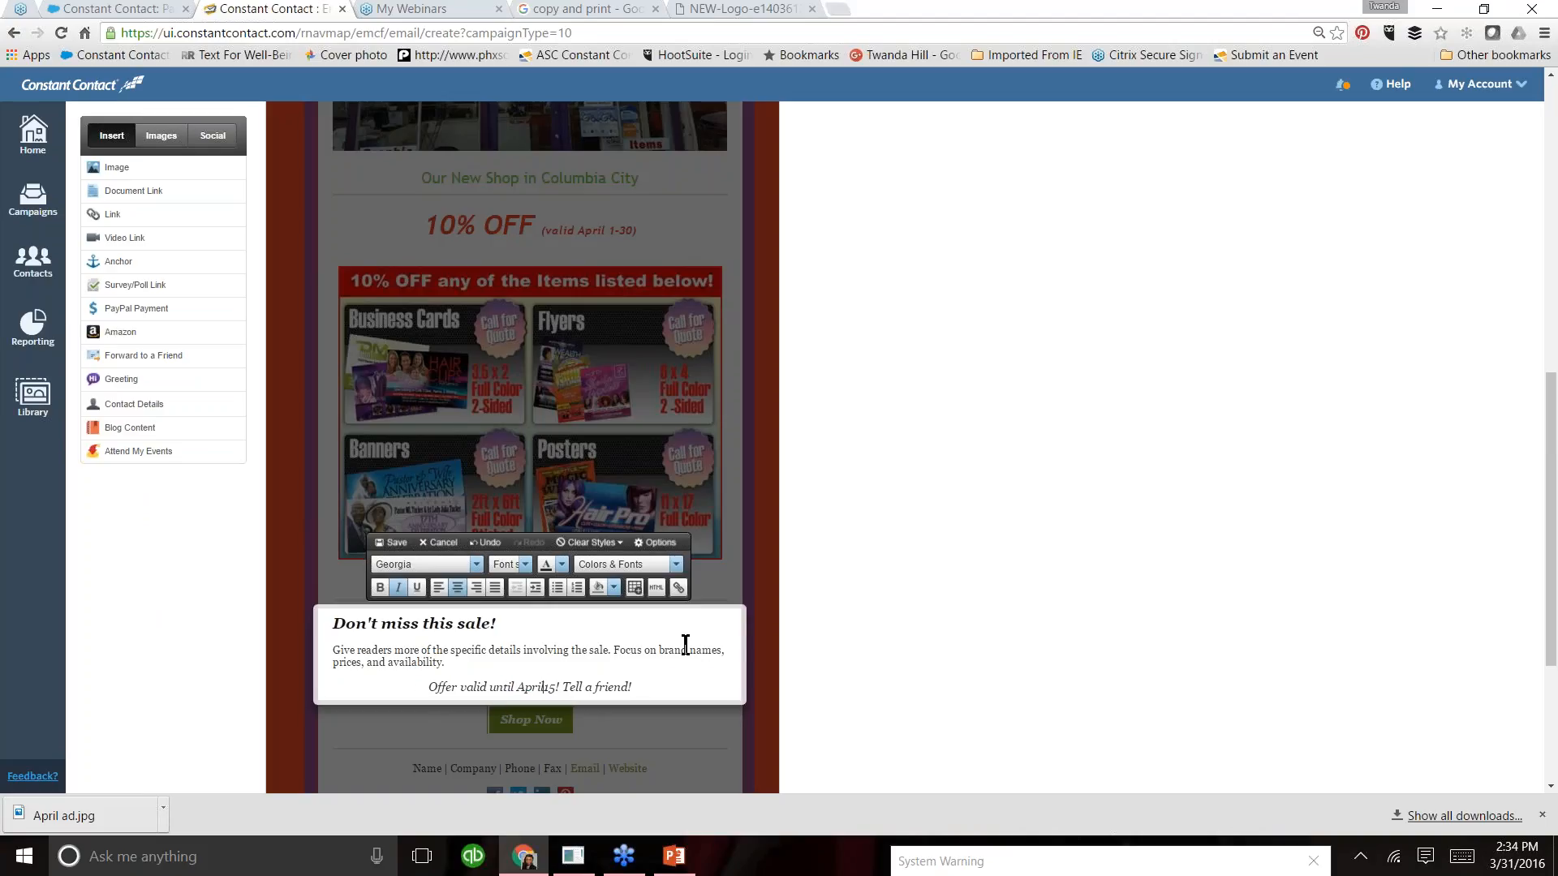
{"action": "type", "text": " 30"}
{"action": "key", "text": "Delete"}
{"action": "key", "text": "Delete"}
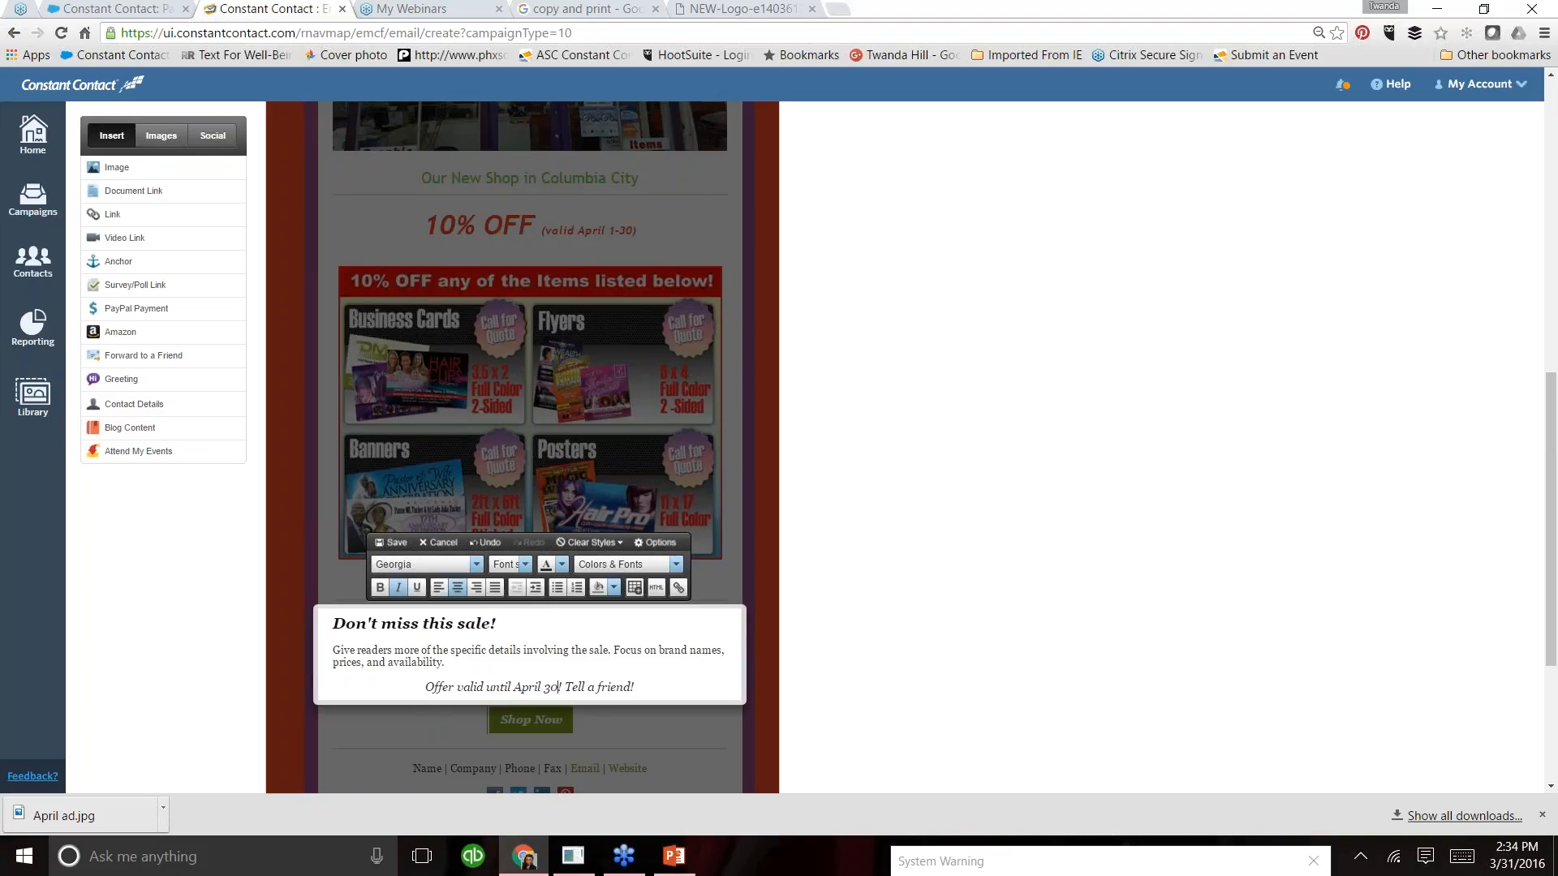
{"action": "left_click", "coordinate": [400, 543]}
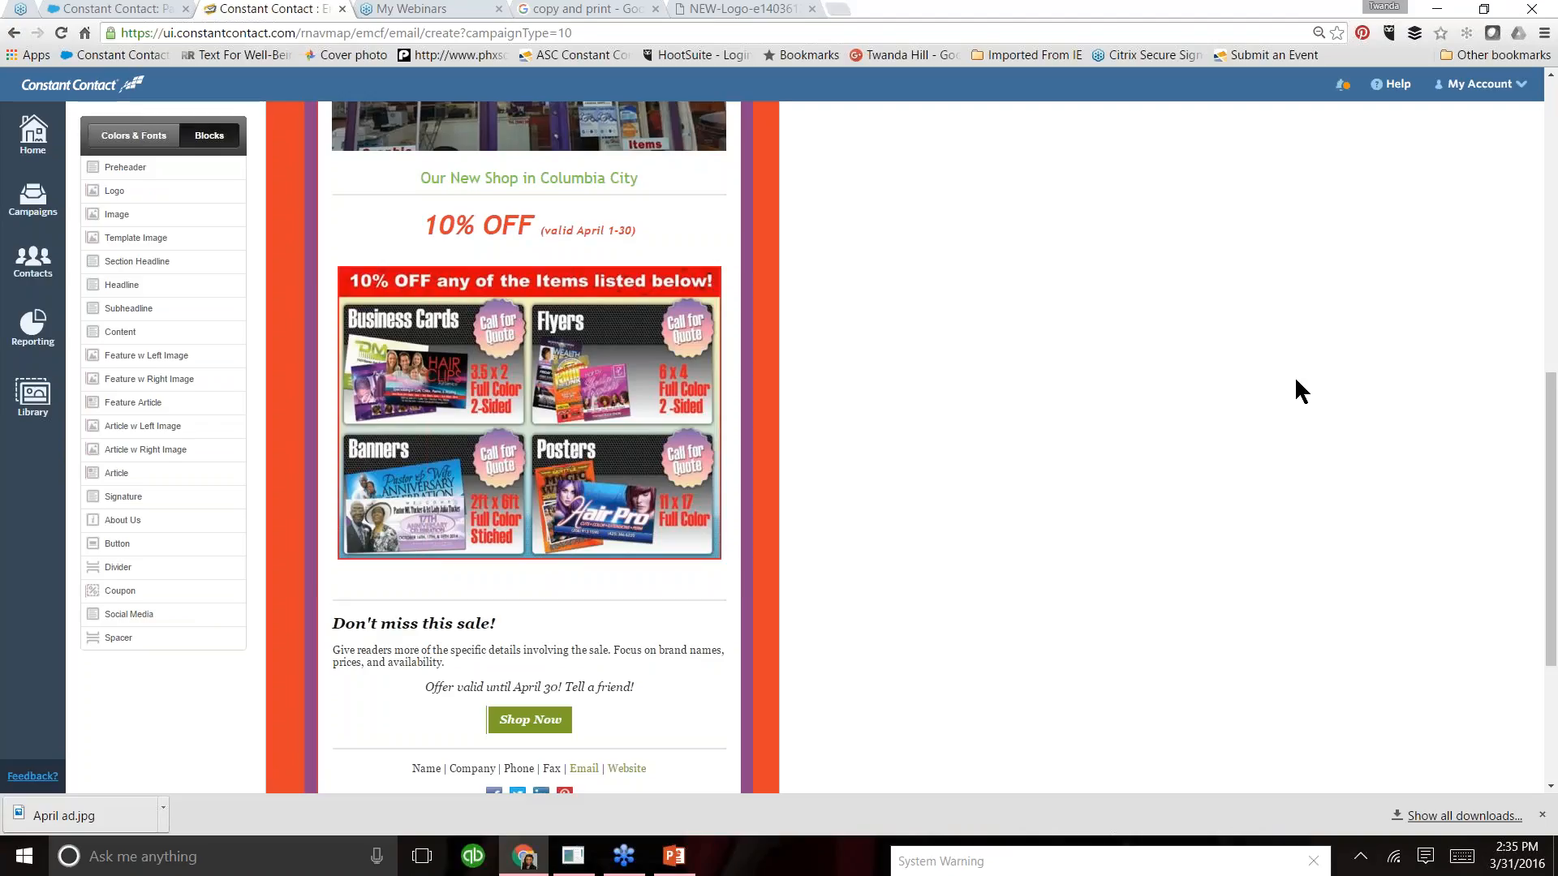
- Resize the Gorilla Graphics logo in the email's header block to 75 x 75
{"action": "scroll", "coordinate": [1546, 418], "scroll_direction": "up", "scroll_amount": 1}
{"action": "scroll", "coordinate": [1540, 393], "scroll_direction": "up", "scroll_amount": 4}
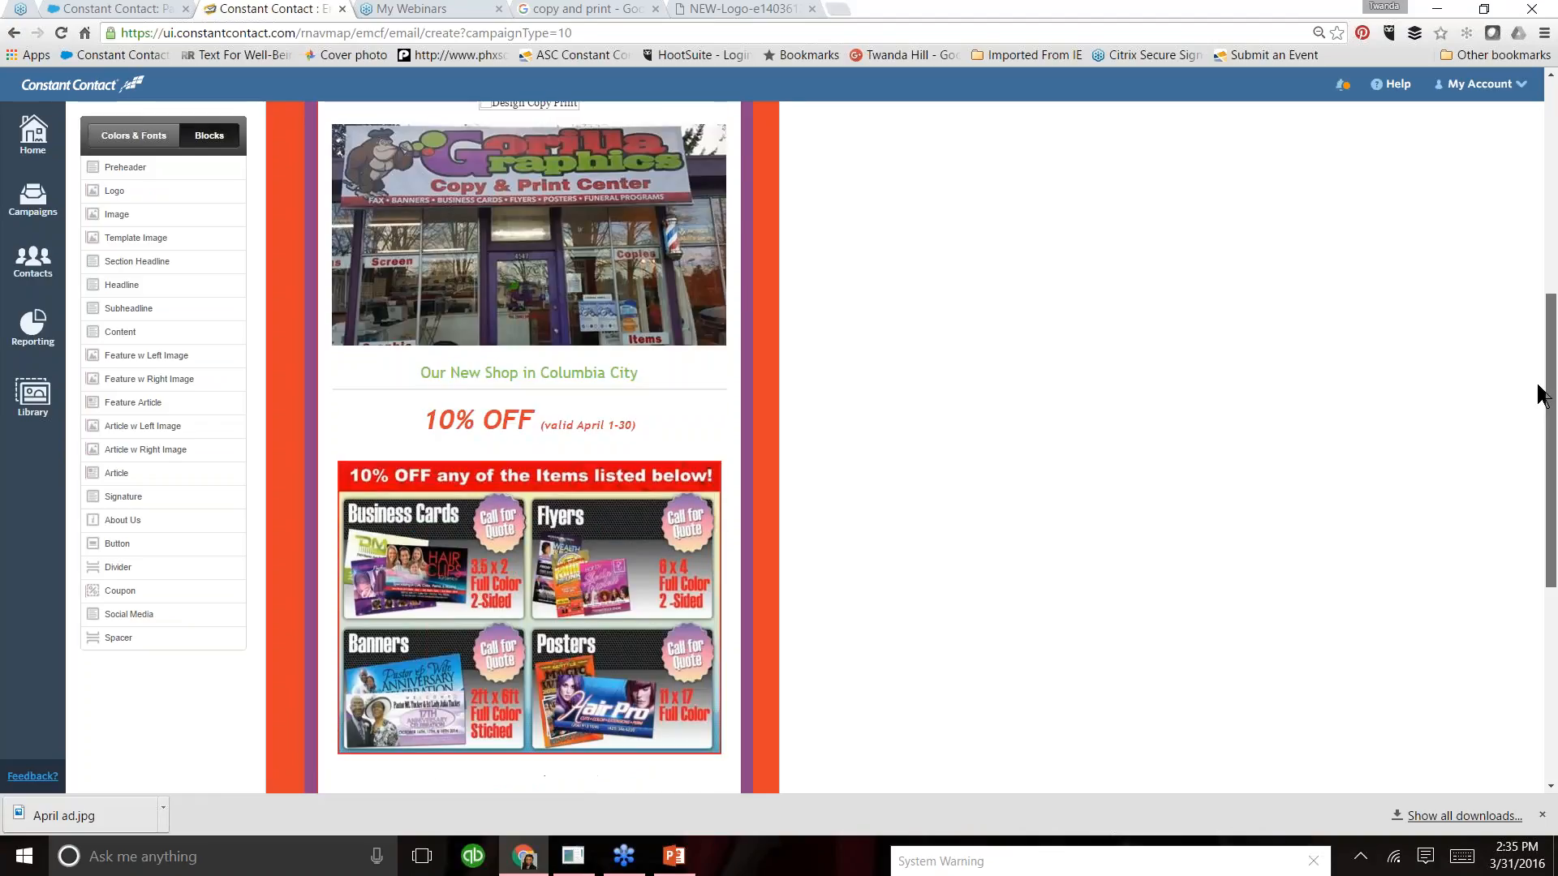
{"action": "scroll", "coordinate": [1531, 313], "scroll_direction": "up", "scroll_amount": 1}
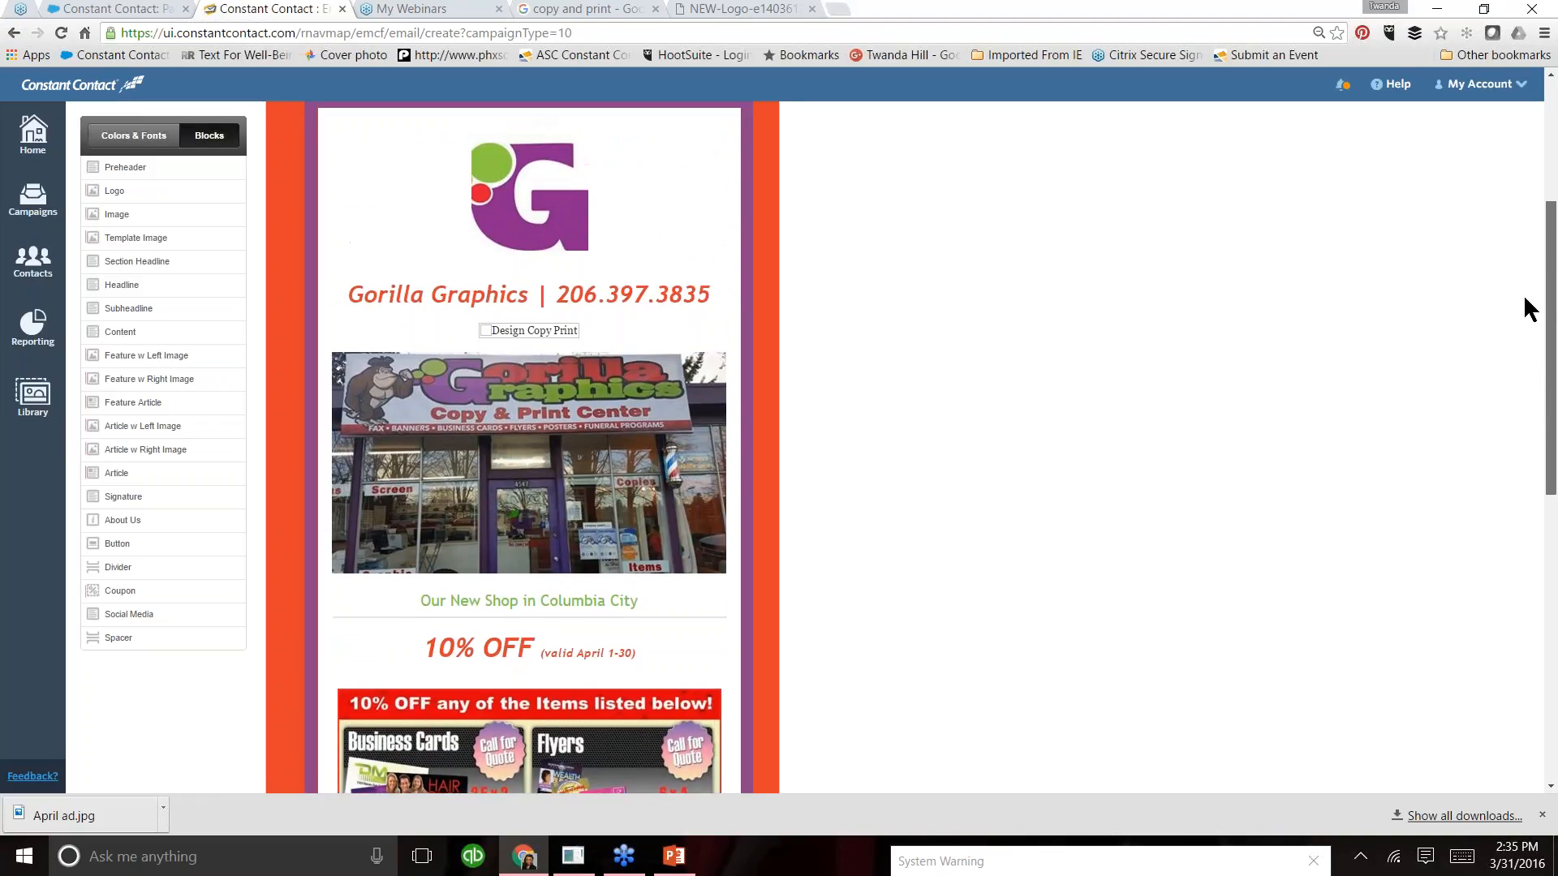
{"action": "scroll", "coordinate": [1526, 284], "scroll_direction": "up", "scroll_amount": 1}
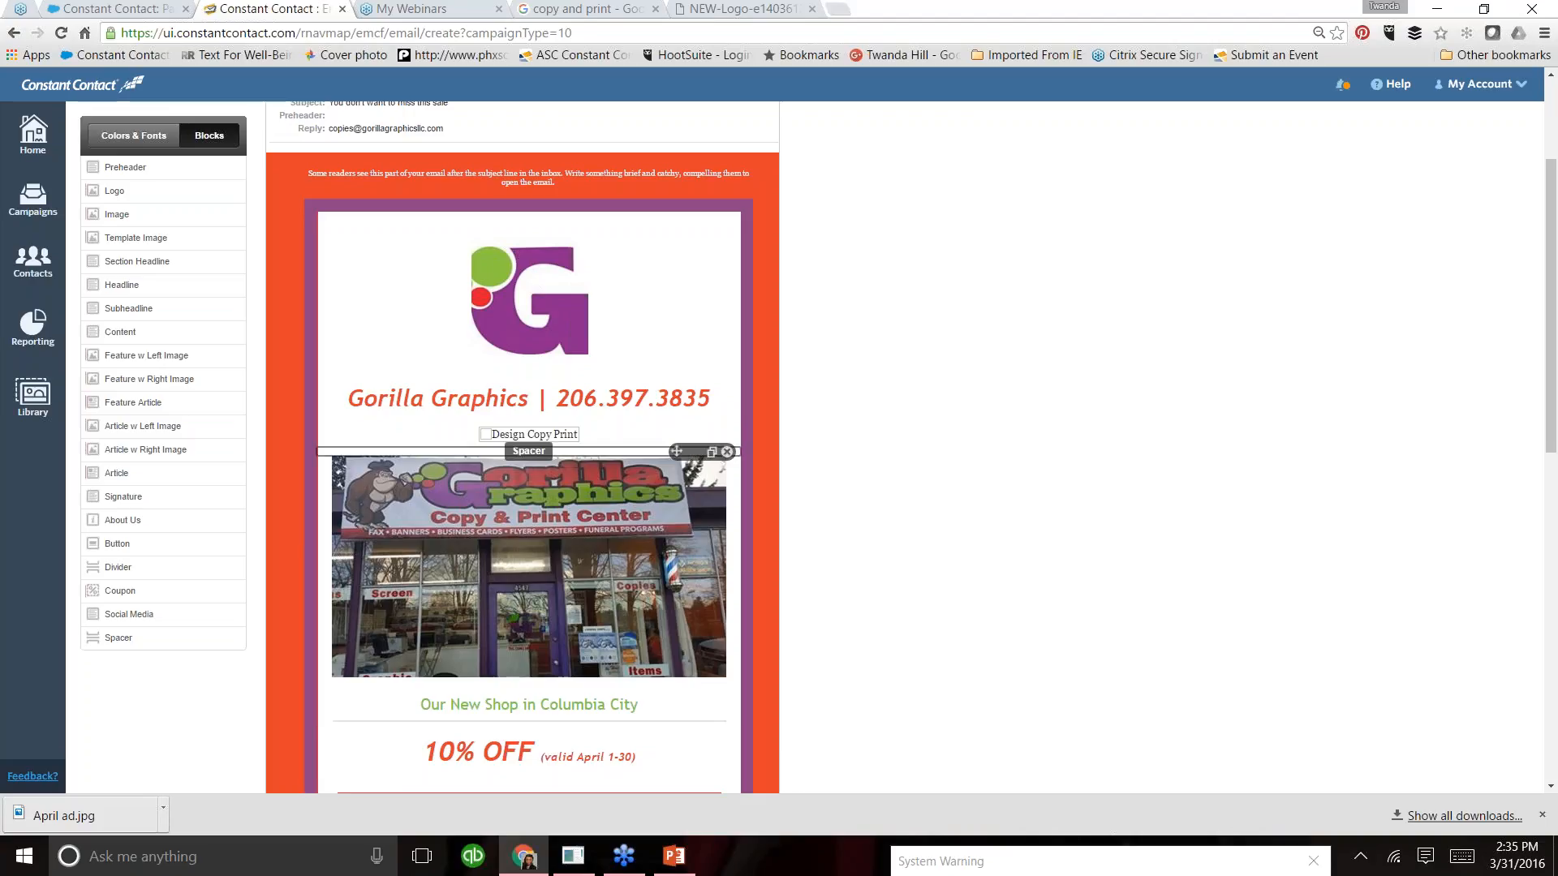
{"action": "left_click", "coordinate": [577, 357]}
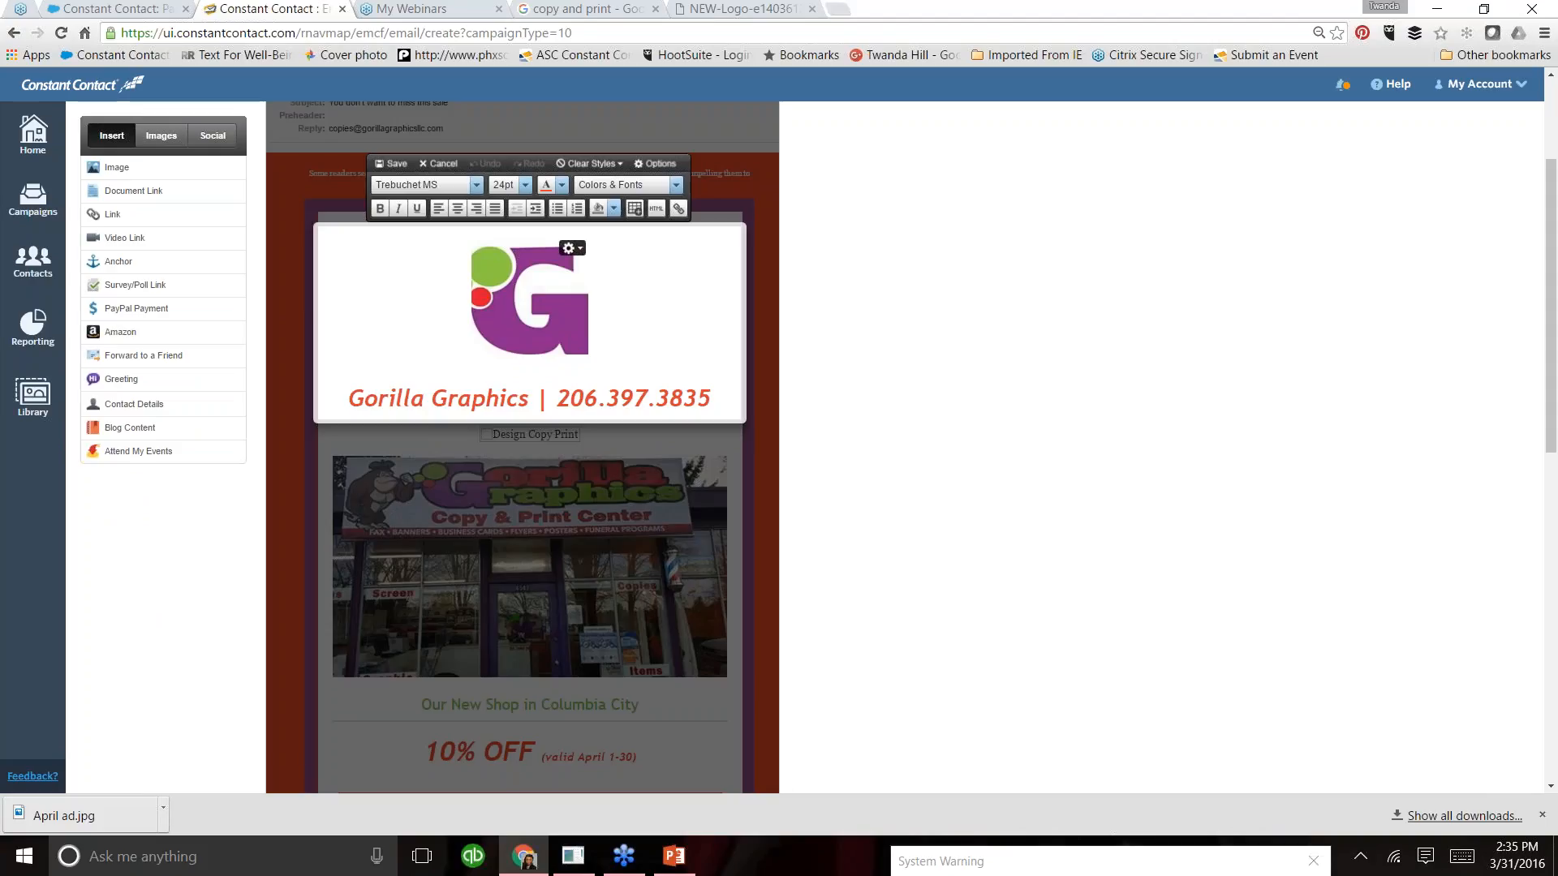
{"action": "left_click", "coordinate": [569, 247]}
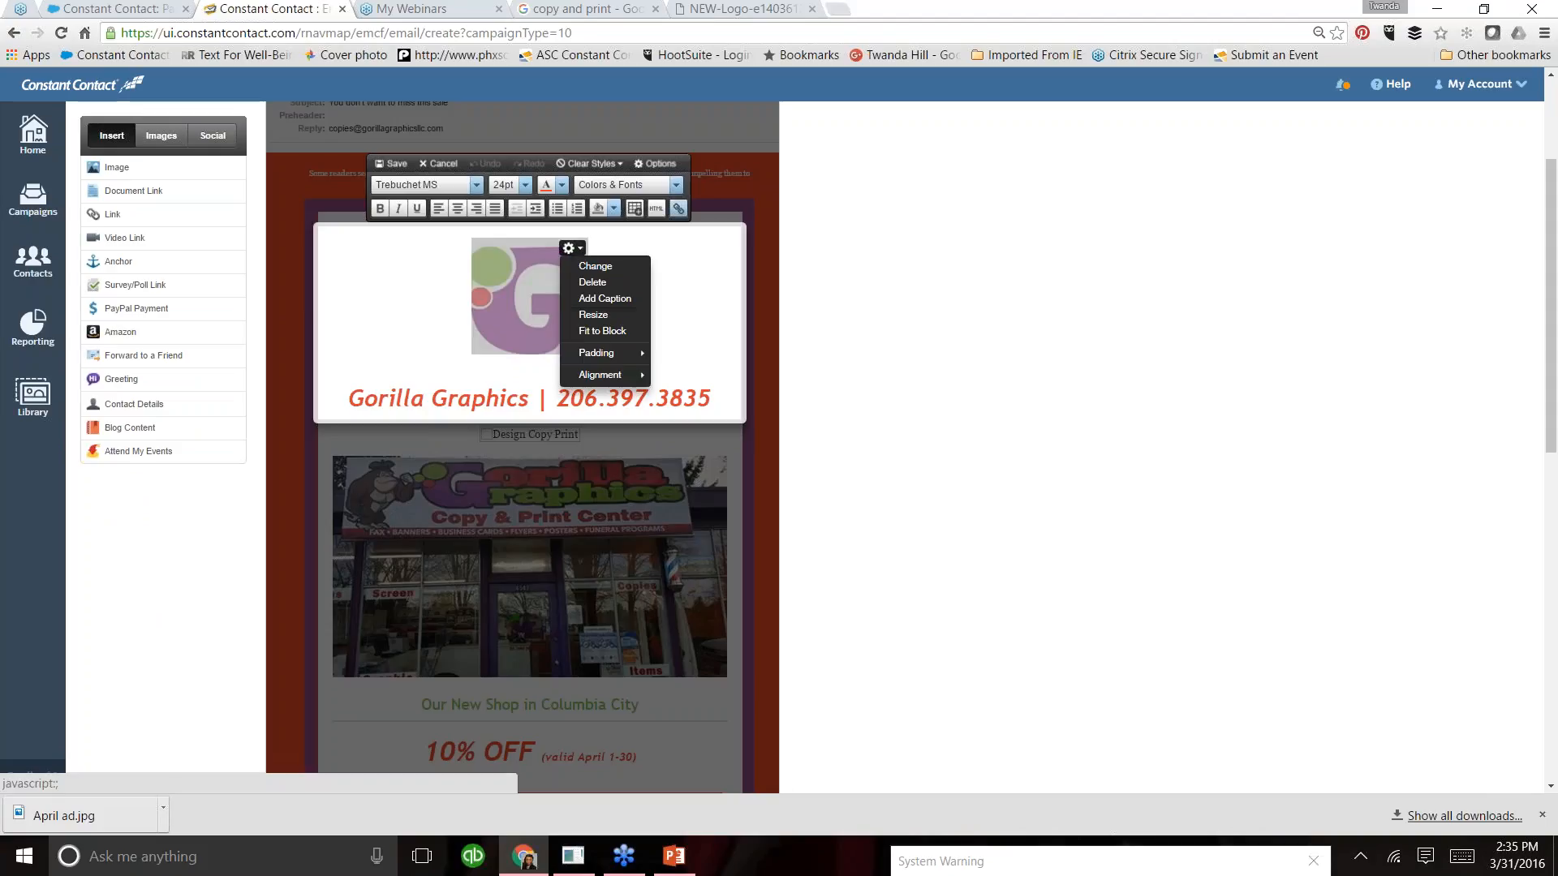
{"action": "left_click", "coordinate": [591, 313]}
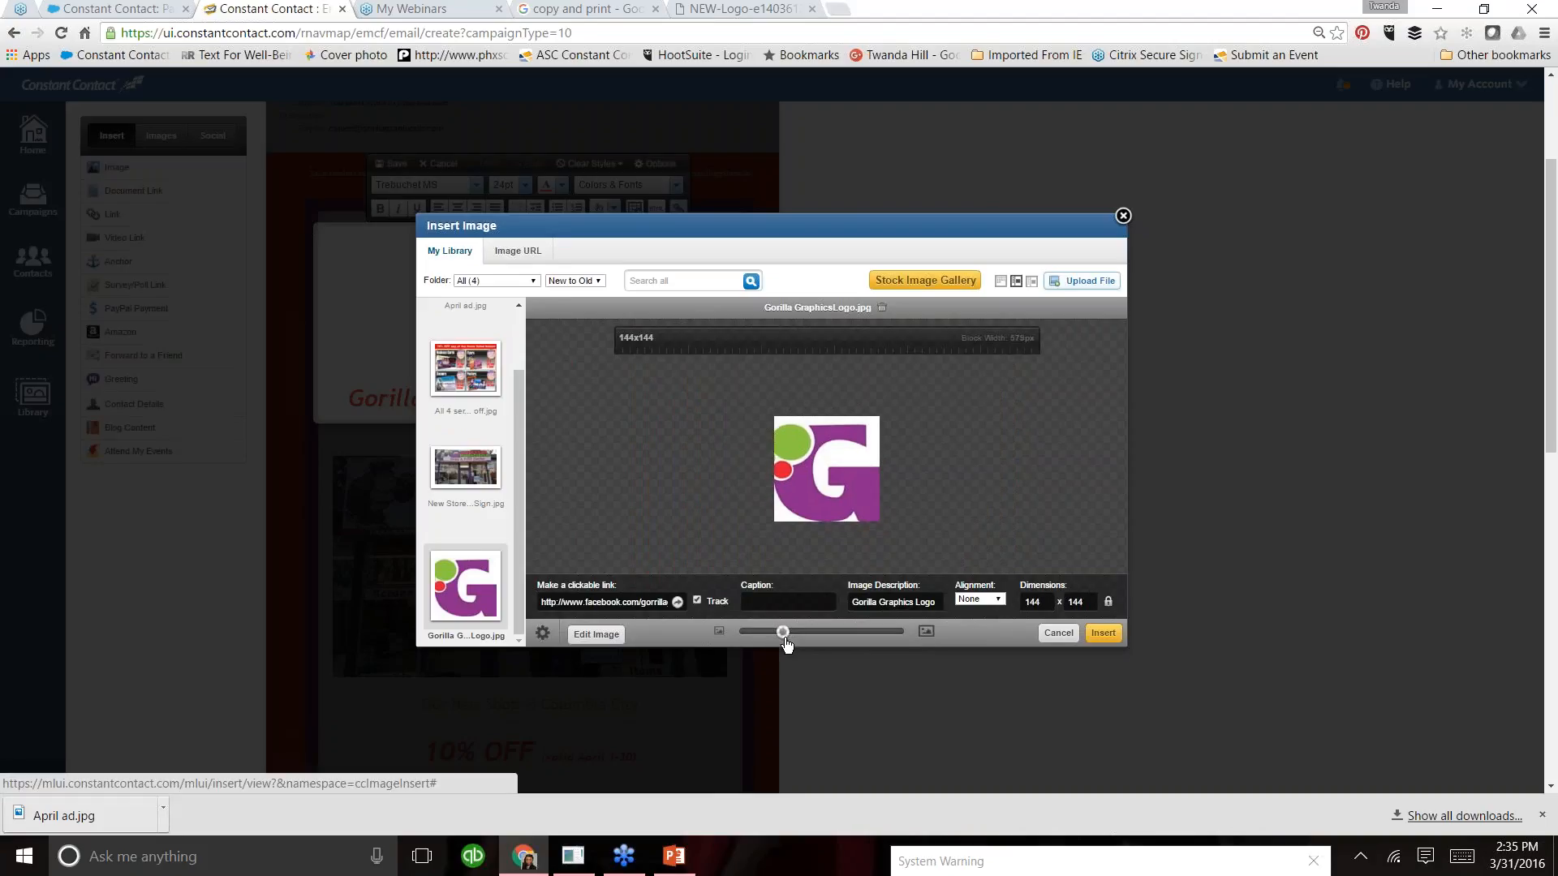
{"action": "left_click_drag", "start_coordinate": [784, 633], "coordinate": [763, 632]}
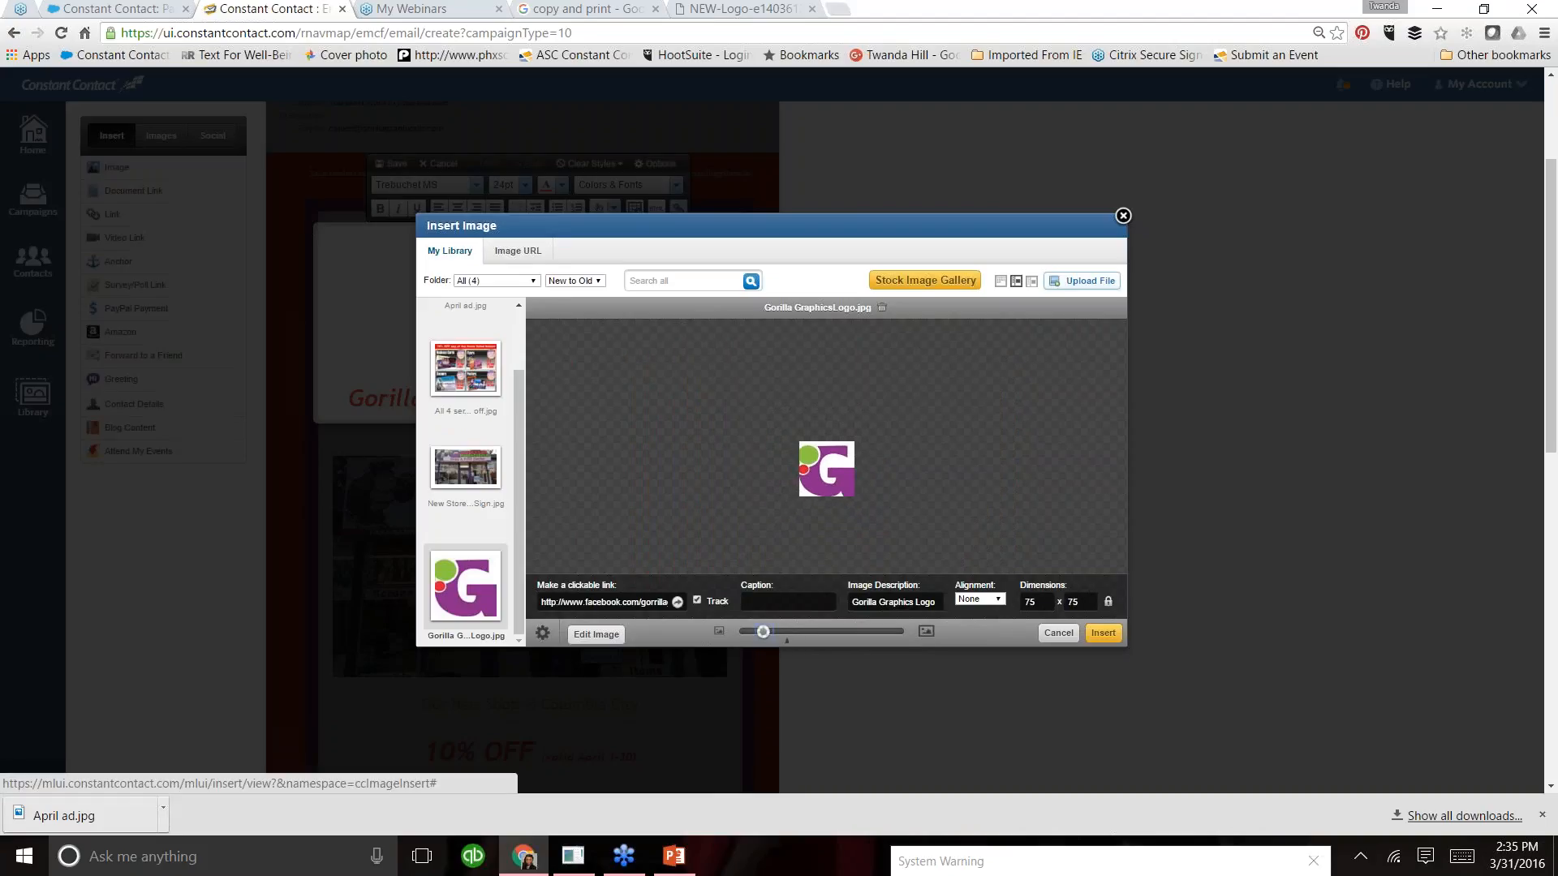
{"action": "left_click", "coordinate": [1104, 634]}
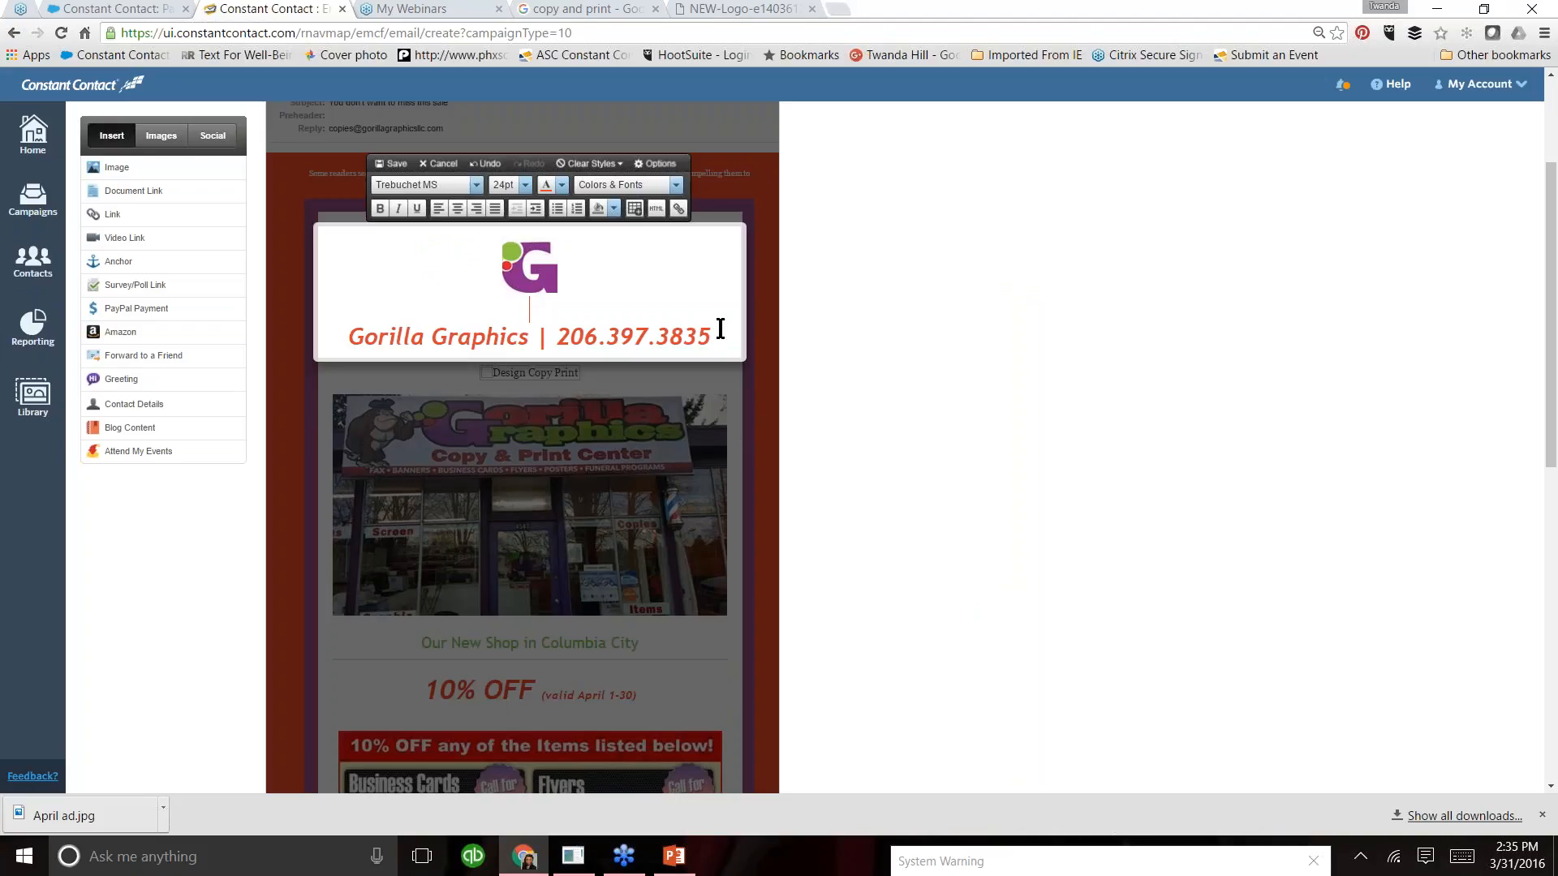
- Set the font size of the company name and phone line below the logo to 18pt
{"action": "left_click_drag", "start_coordinate": [714, 336], "coordinate": [342, 336]}
{"action": "left_click", "coordinate": [525, 182]}
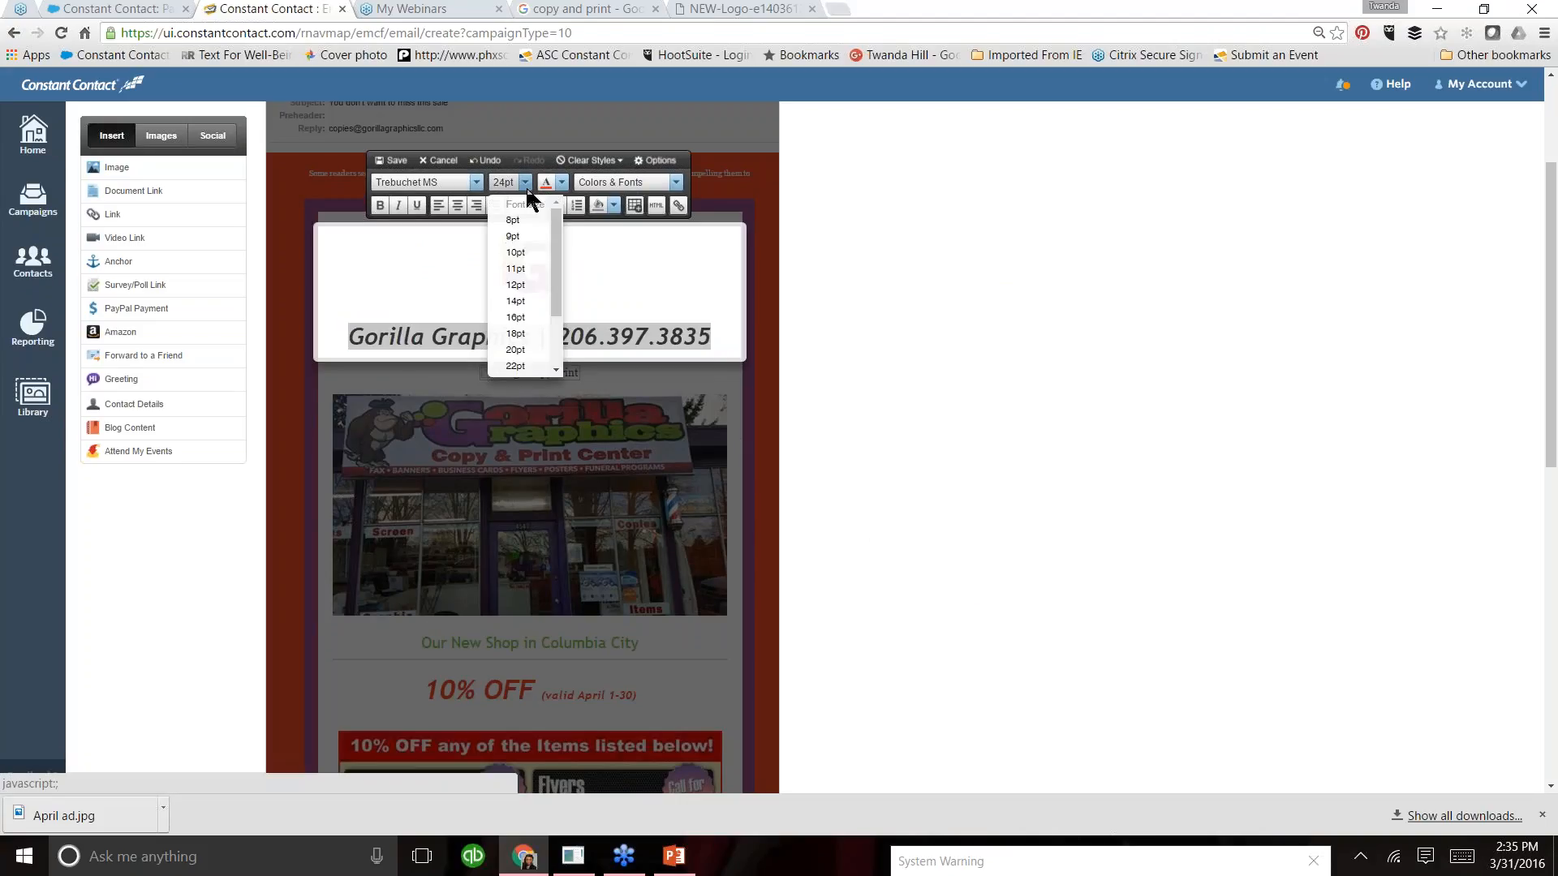
{"action": "left_click", "coordinate": [522, 340]}
- Remove the blank line between the logo and the company name, and save the block and the email
{"action": "left_click", "coordinate": [529, 307]}
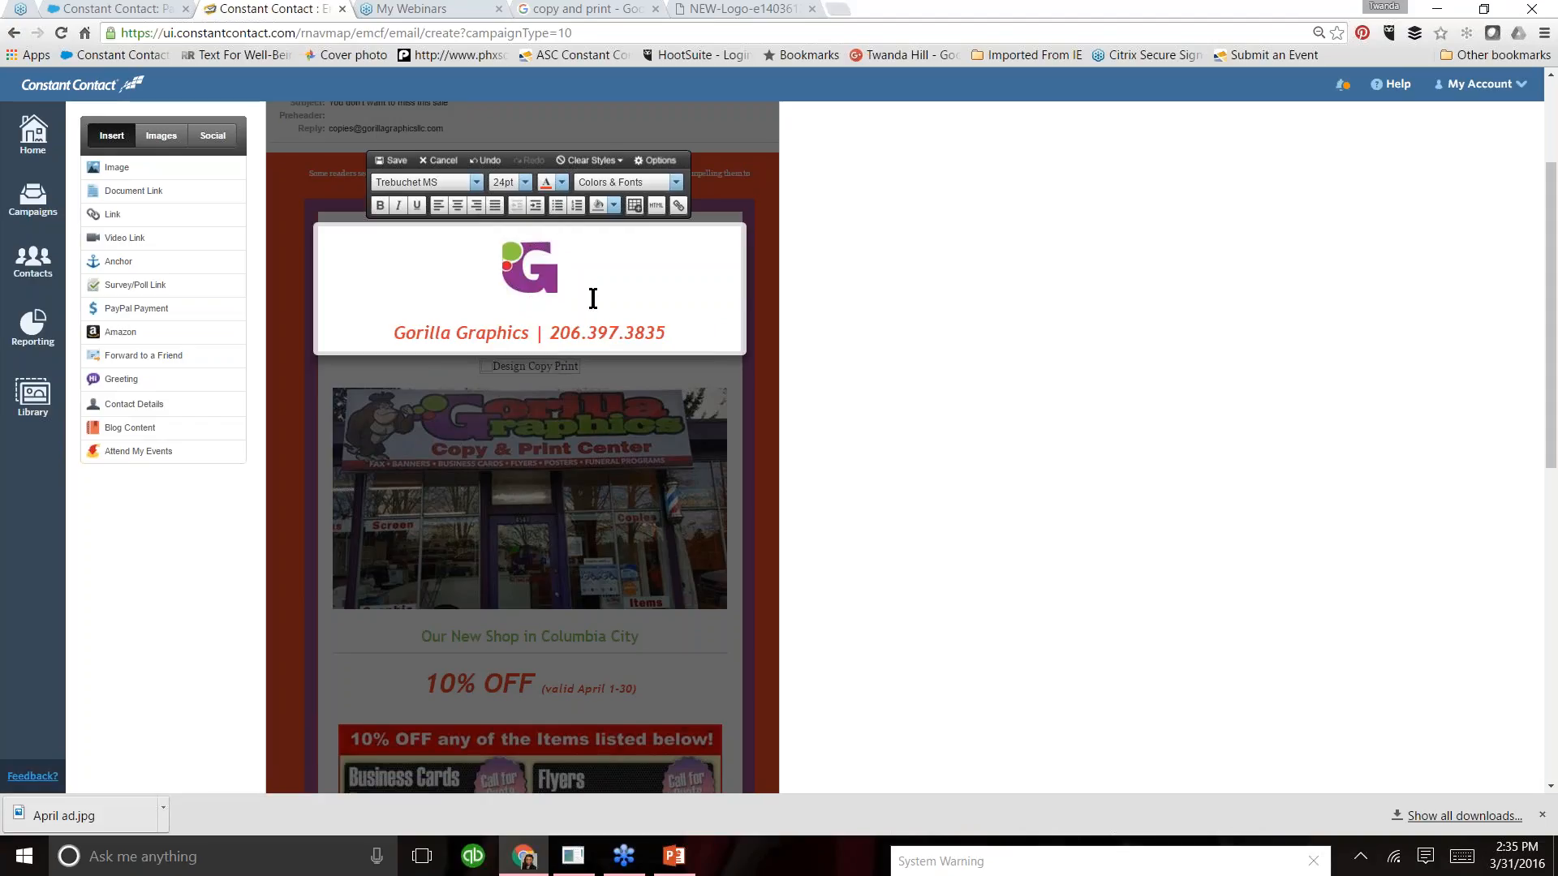
{"action": "key", "text": "Delete"}
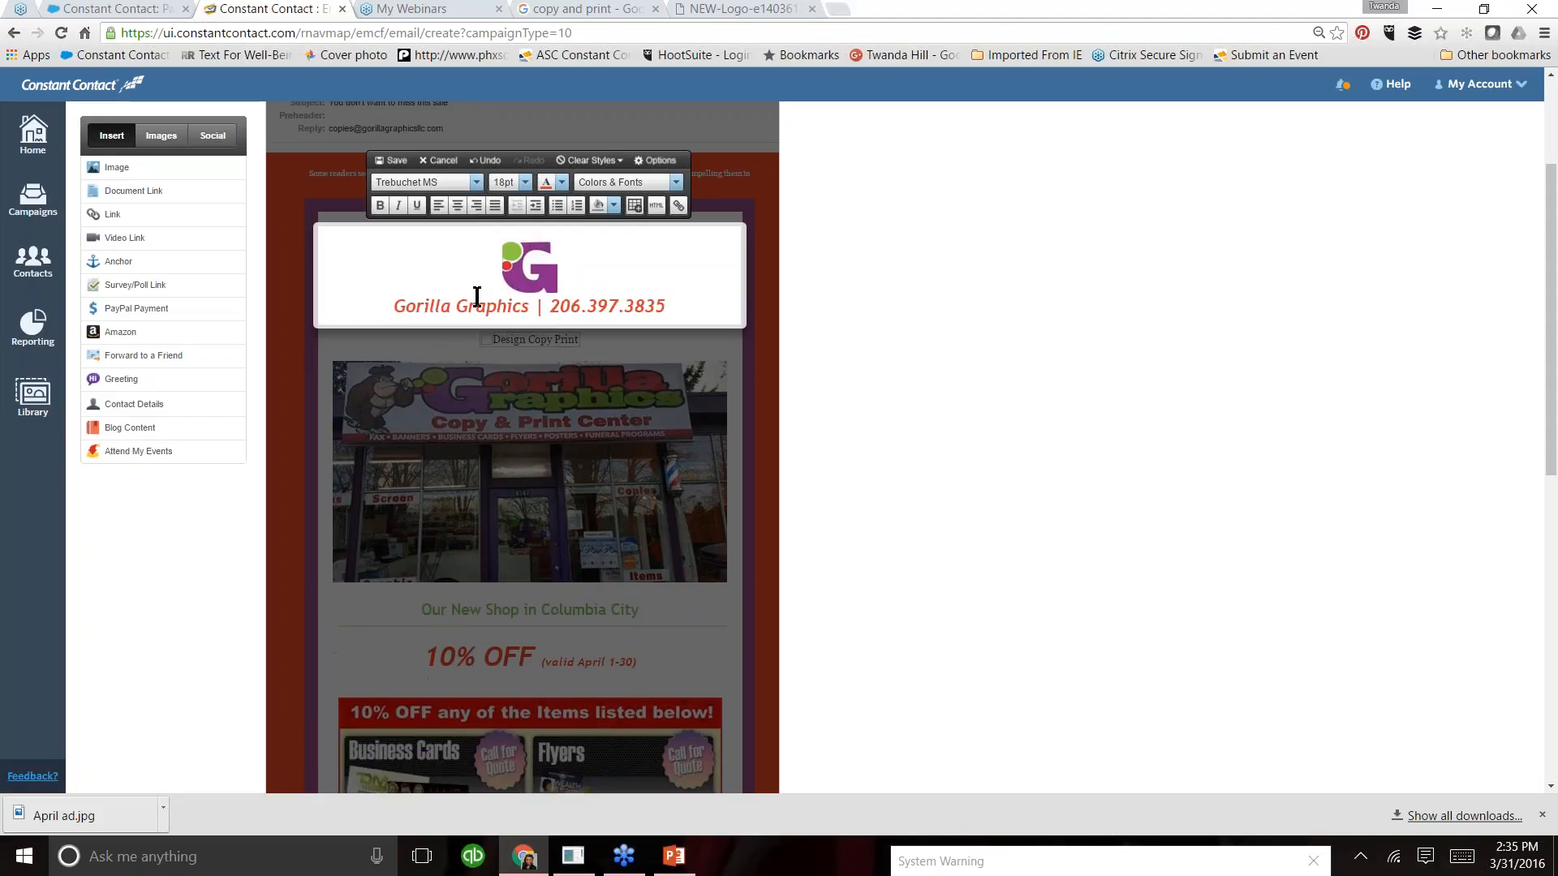
{"action": "left_click", "coordinate": [394, 162]}
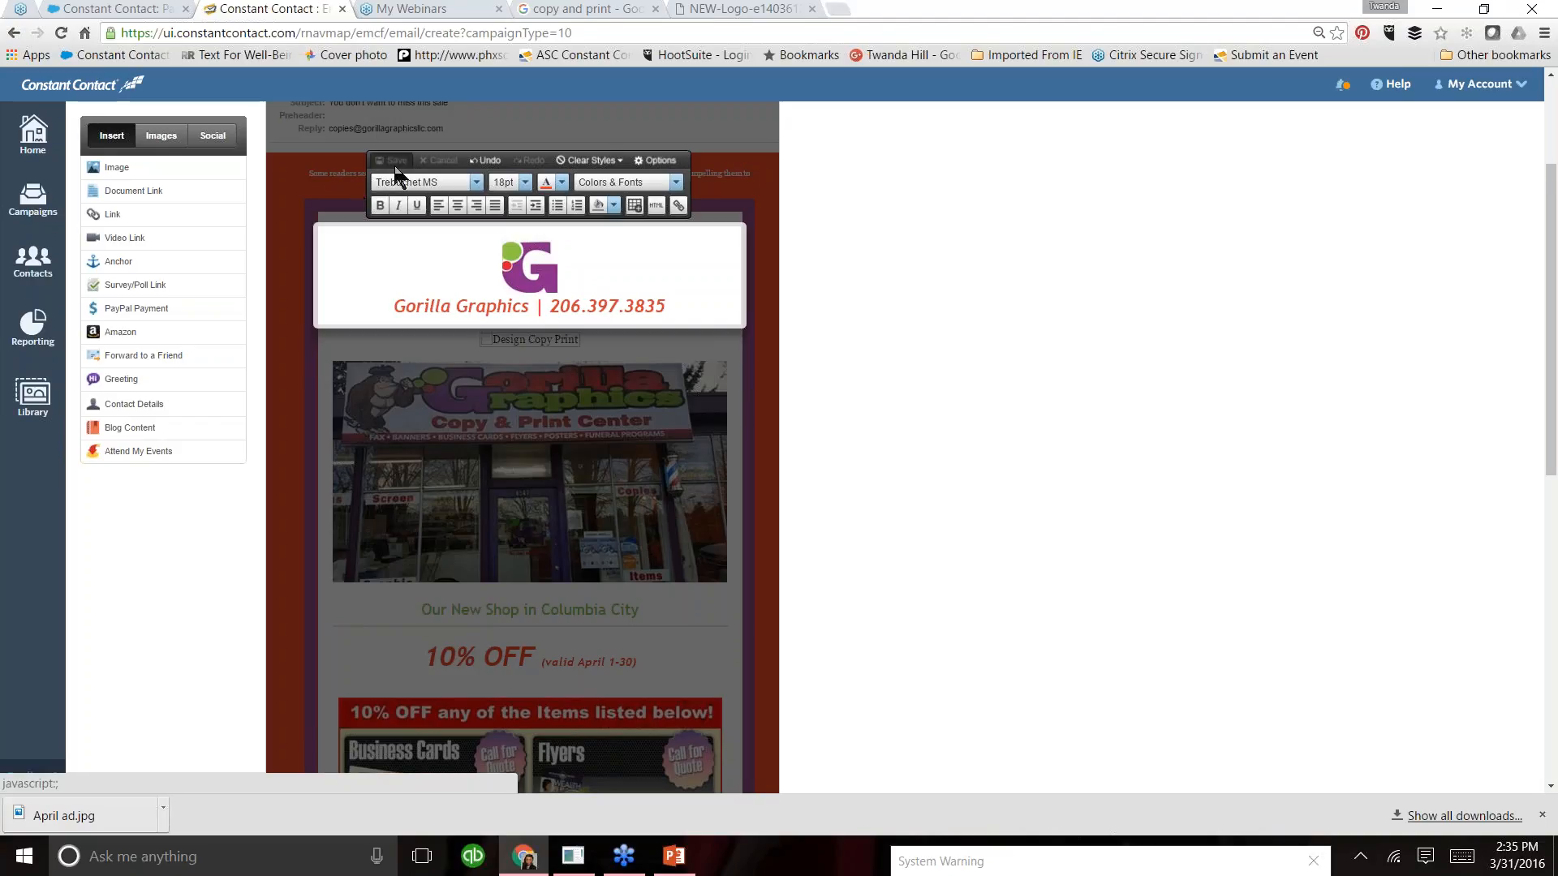
{"action": "left_click_drag", "start_coordinate": [1550, 430], "coordinate": [1548, 360]}
{"action": "left_click", "coordinate": [755, 197]}
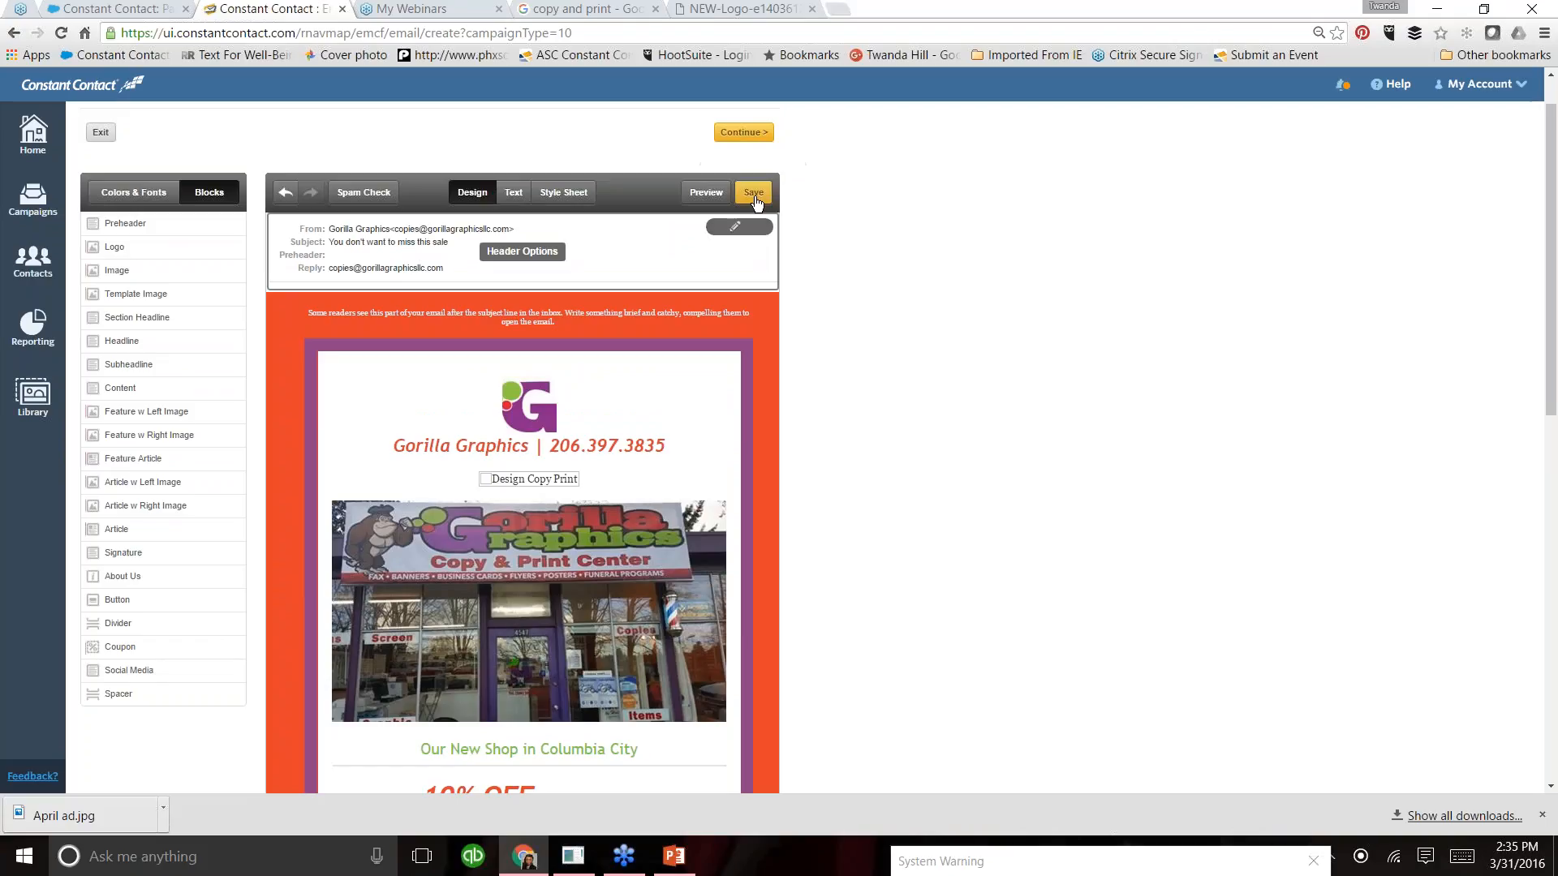
- Replace the "Shop Now" text on the button near the end of the email with "Purchase Today"
{"action": "left_click_drag", "start_coordinate": [1557, 378], "coordinate": [1553, 658]}
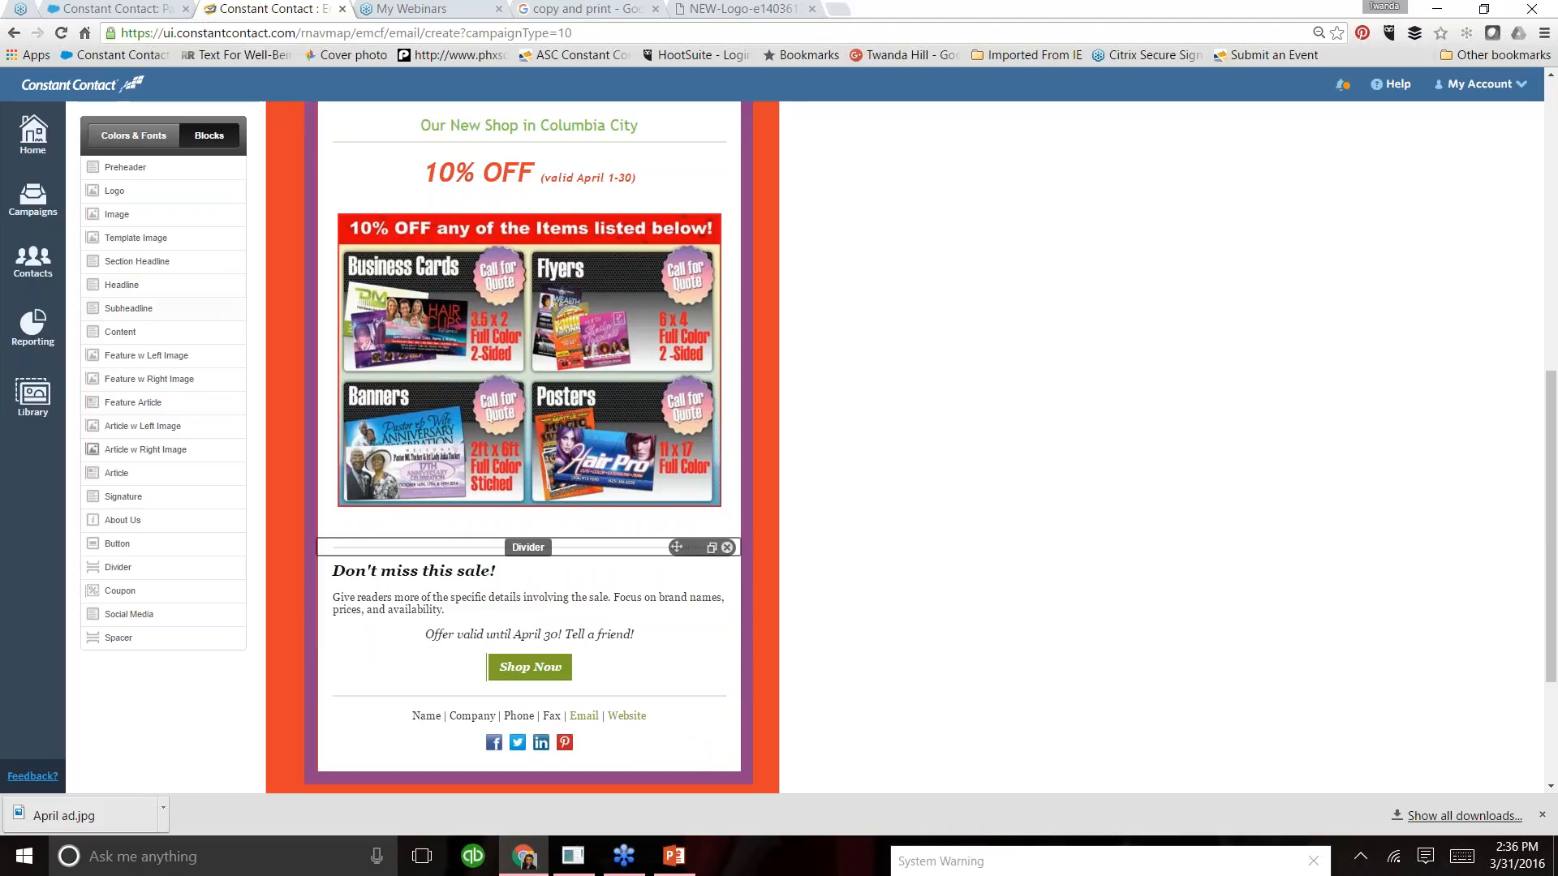
{"action": "left_click", "coordinate": [581, 669]}
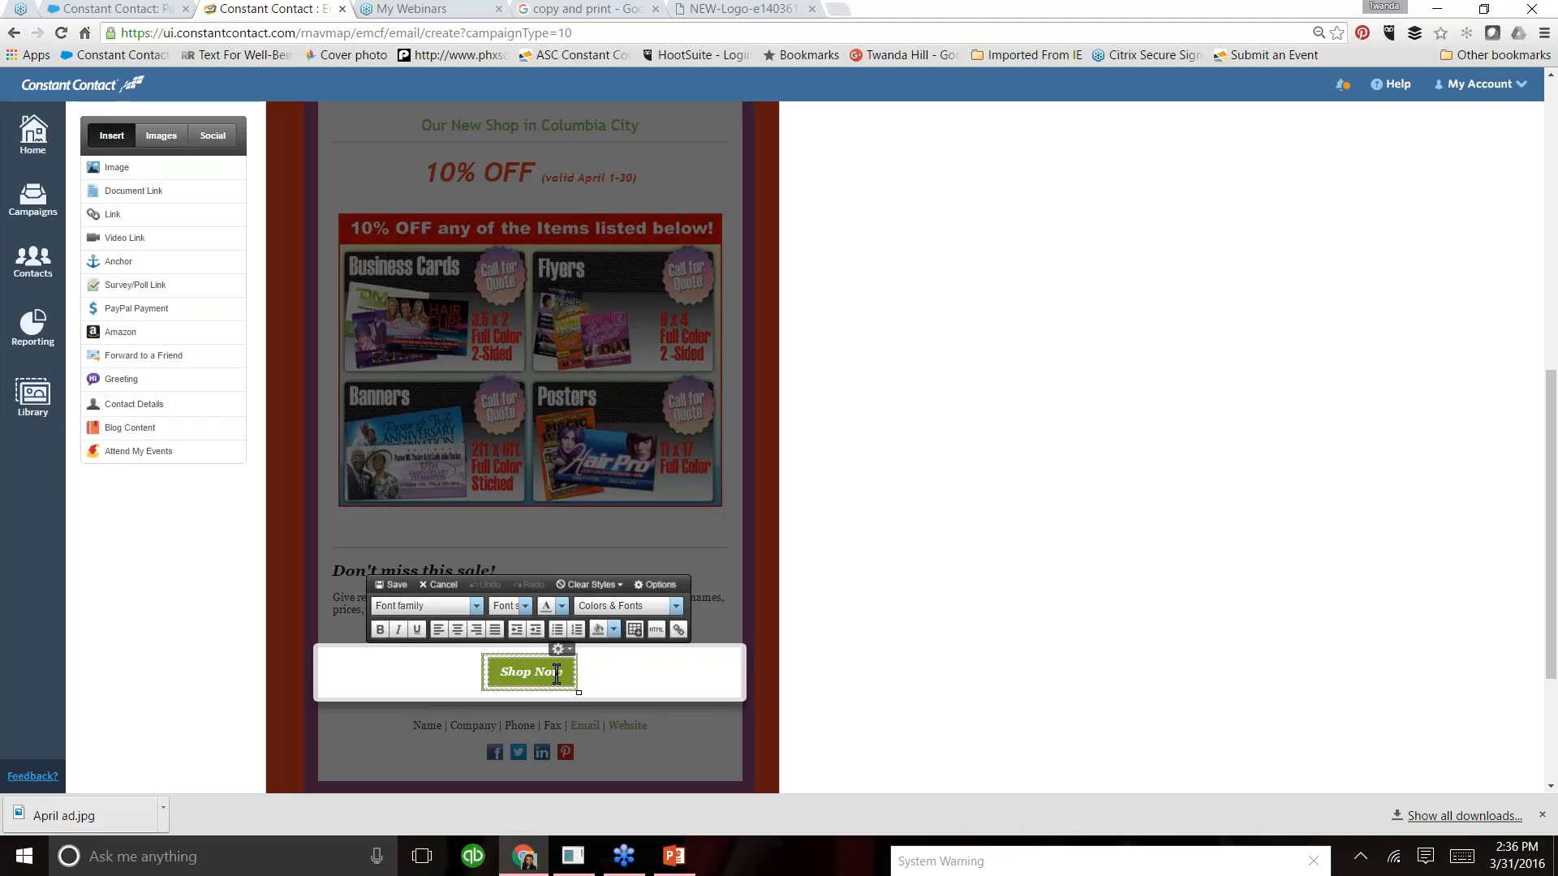
{"action": "left_click_drag", "start_coordinate": [568, 672], "coordinate": [500, 671]}
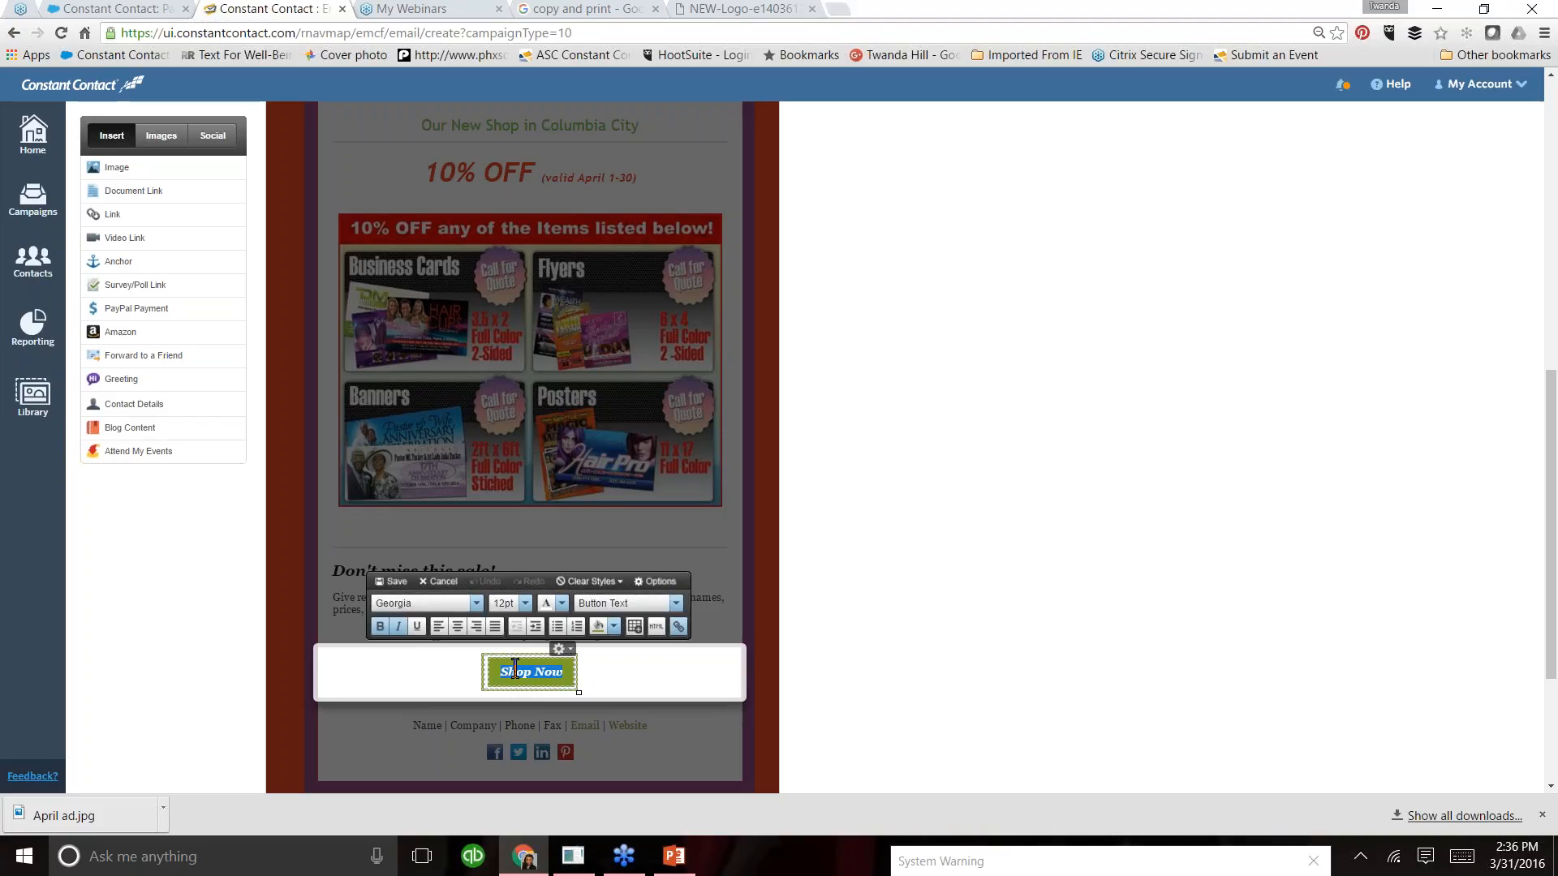
{"action": "type", "text": "Pu"}
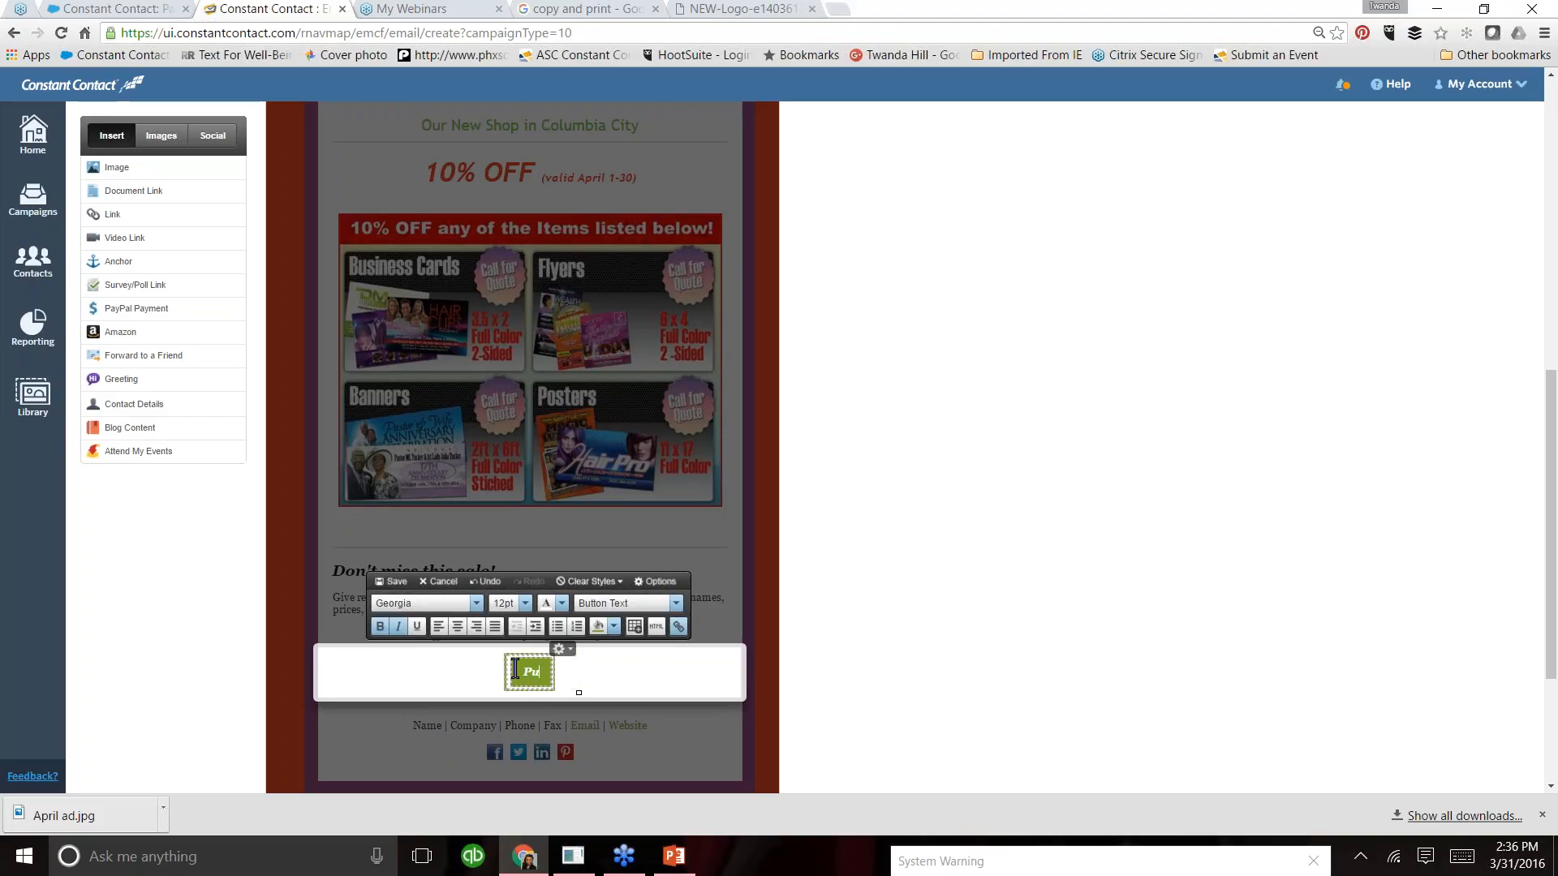
{"action": "type", "text": "rchase Today"}
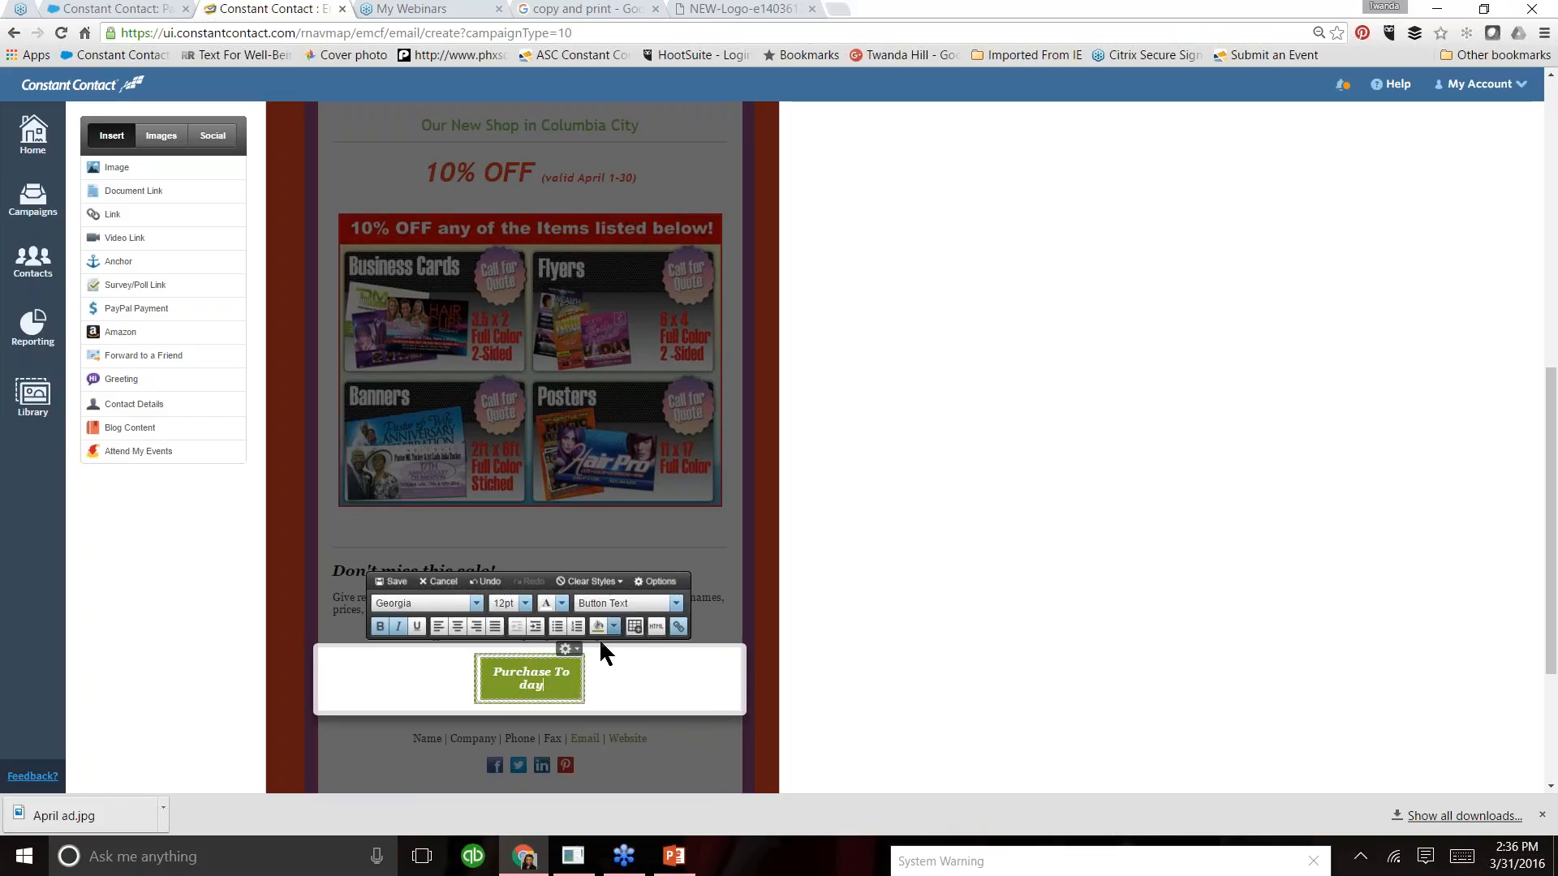
- Widen the green "Purchase Today" button to give its text more room
{"action": "left_click_drag", "start_coordinate": [586, 706], "coordinate": [619, 712]}
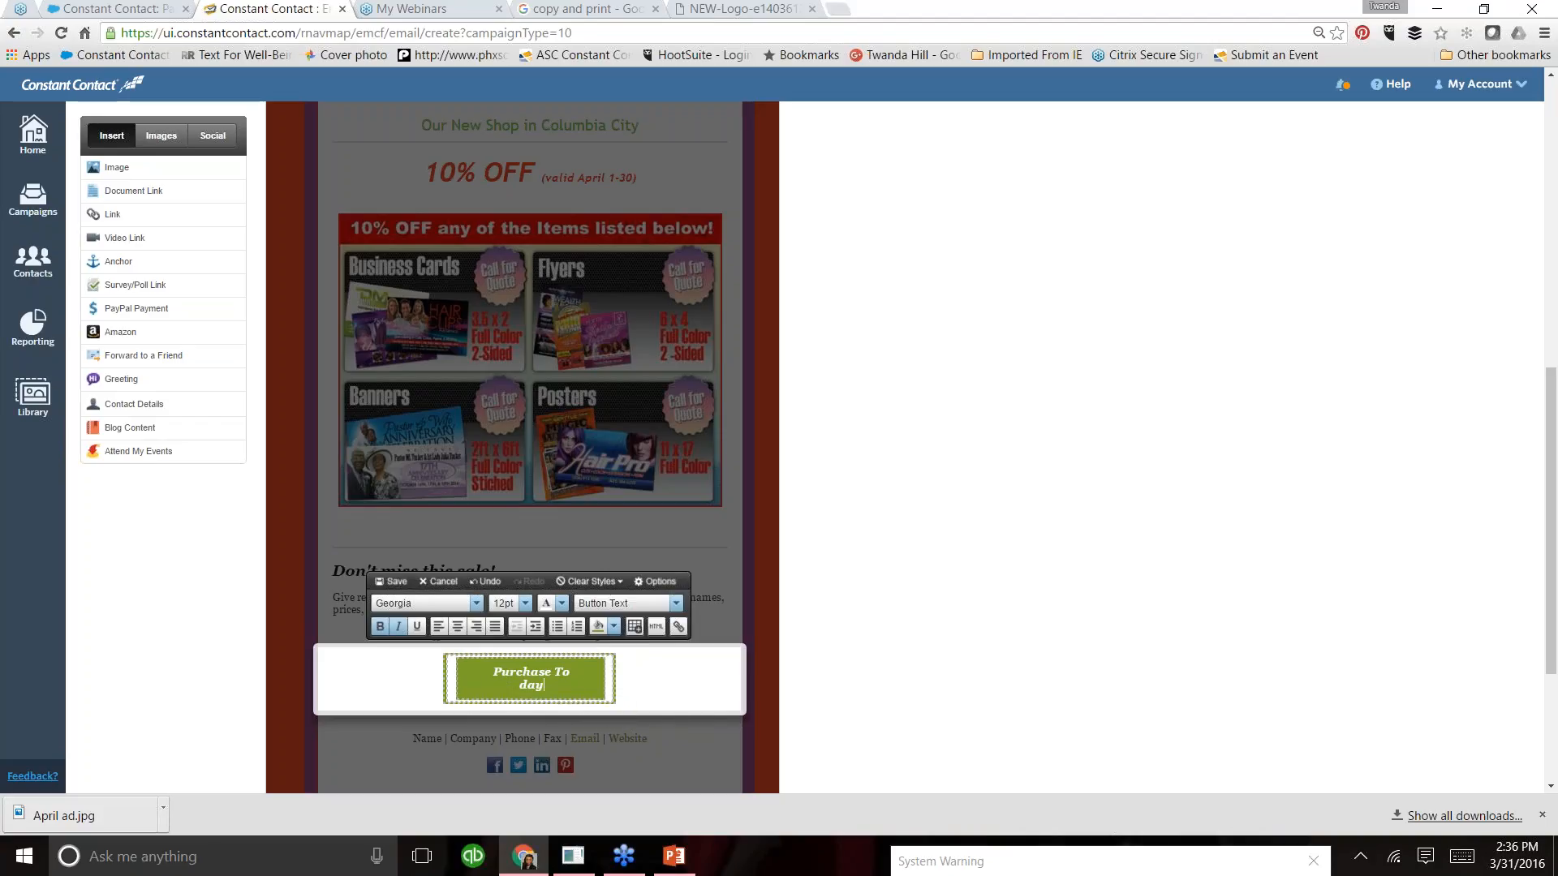
{"action": "left_click", "coordinate": [589, 680]}
{"action": "left_click", "coordinate": [491, 686]}
{"action": "left_click_drag", "start_coordinate": [616, 706], "coordinate": [566, 696]}
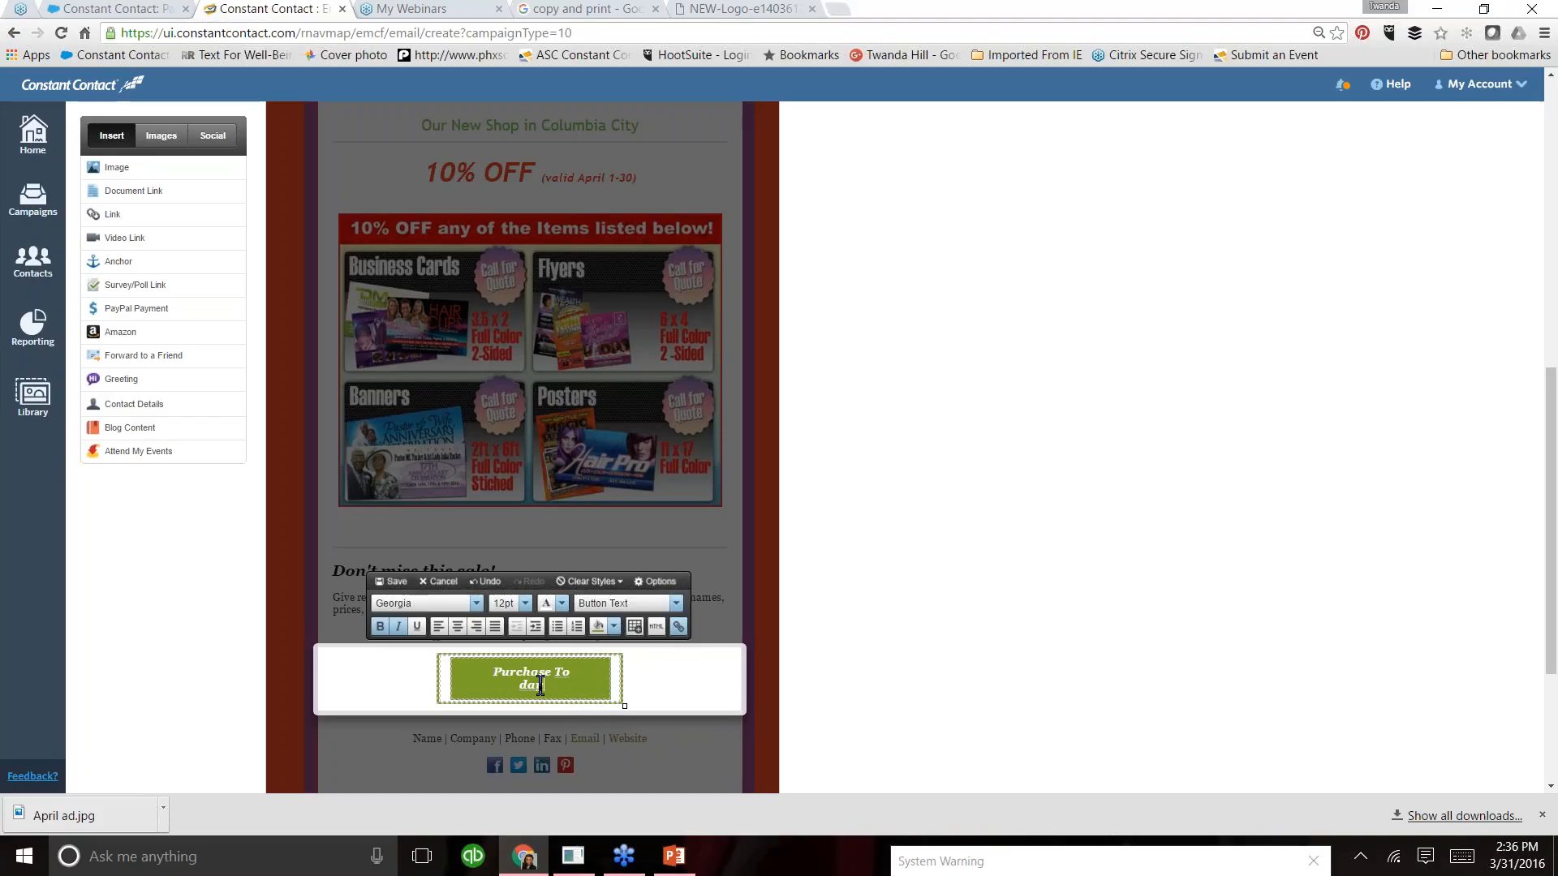
- Try a 16pt font size on the "Purchase Today" button text, and undo the latest button changes
{"action": "left_click", "coordinate": [577, 678]}
{"action": "left_click_drag", "start_coordinate": [552, 687], "coordinate": [499, 670]}
{"action": "left_click", "coordinate": [525, 604]}
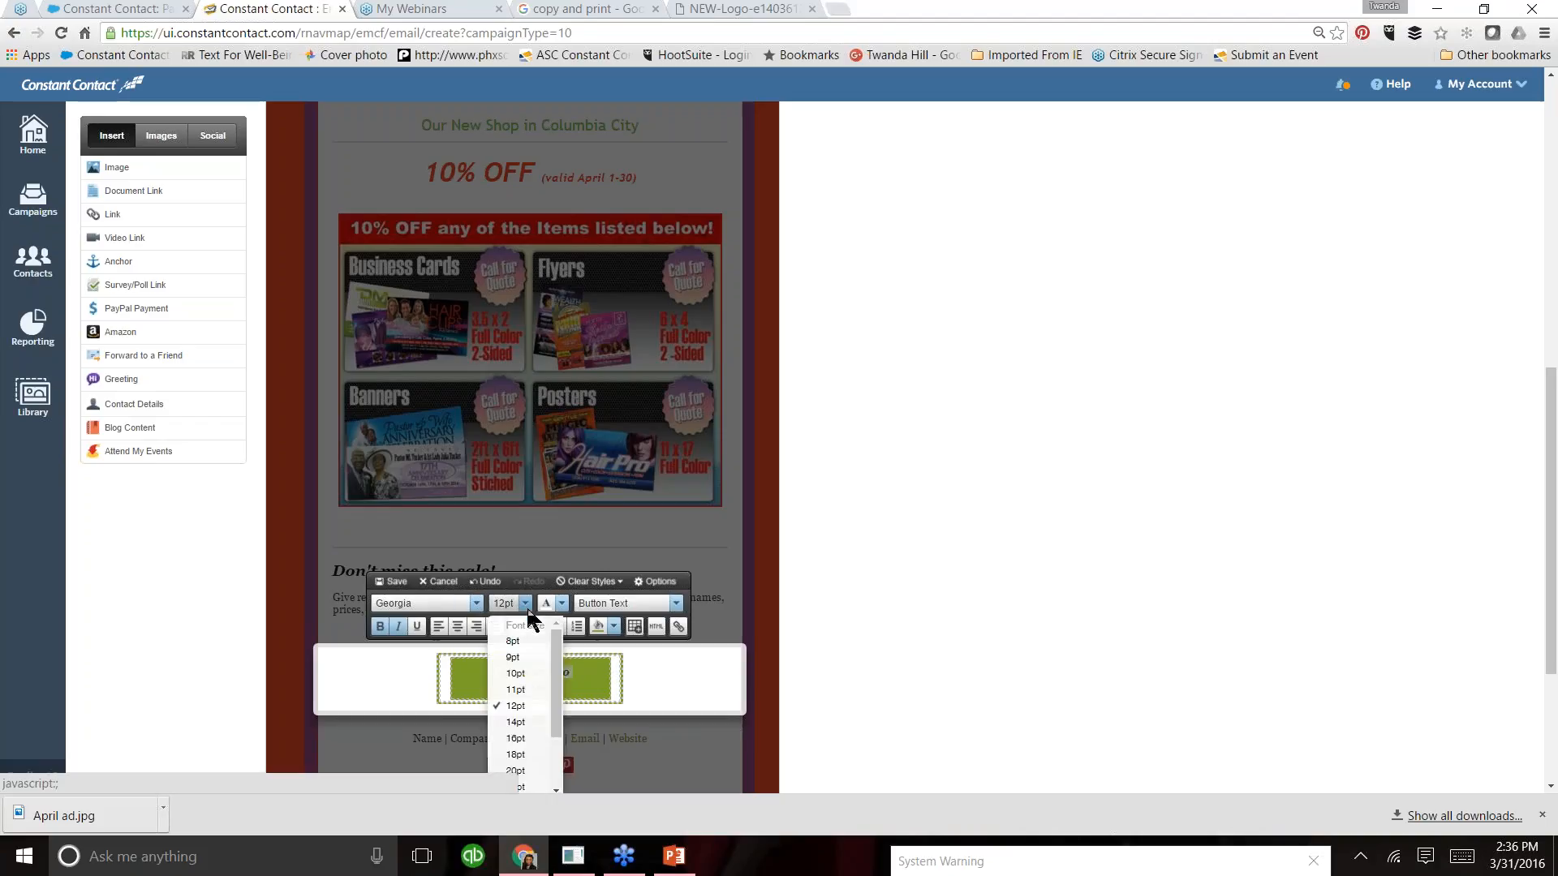
{"action": "left_click", "coordinate": [514, 739]}
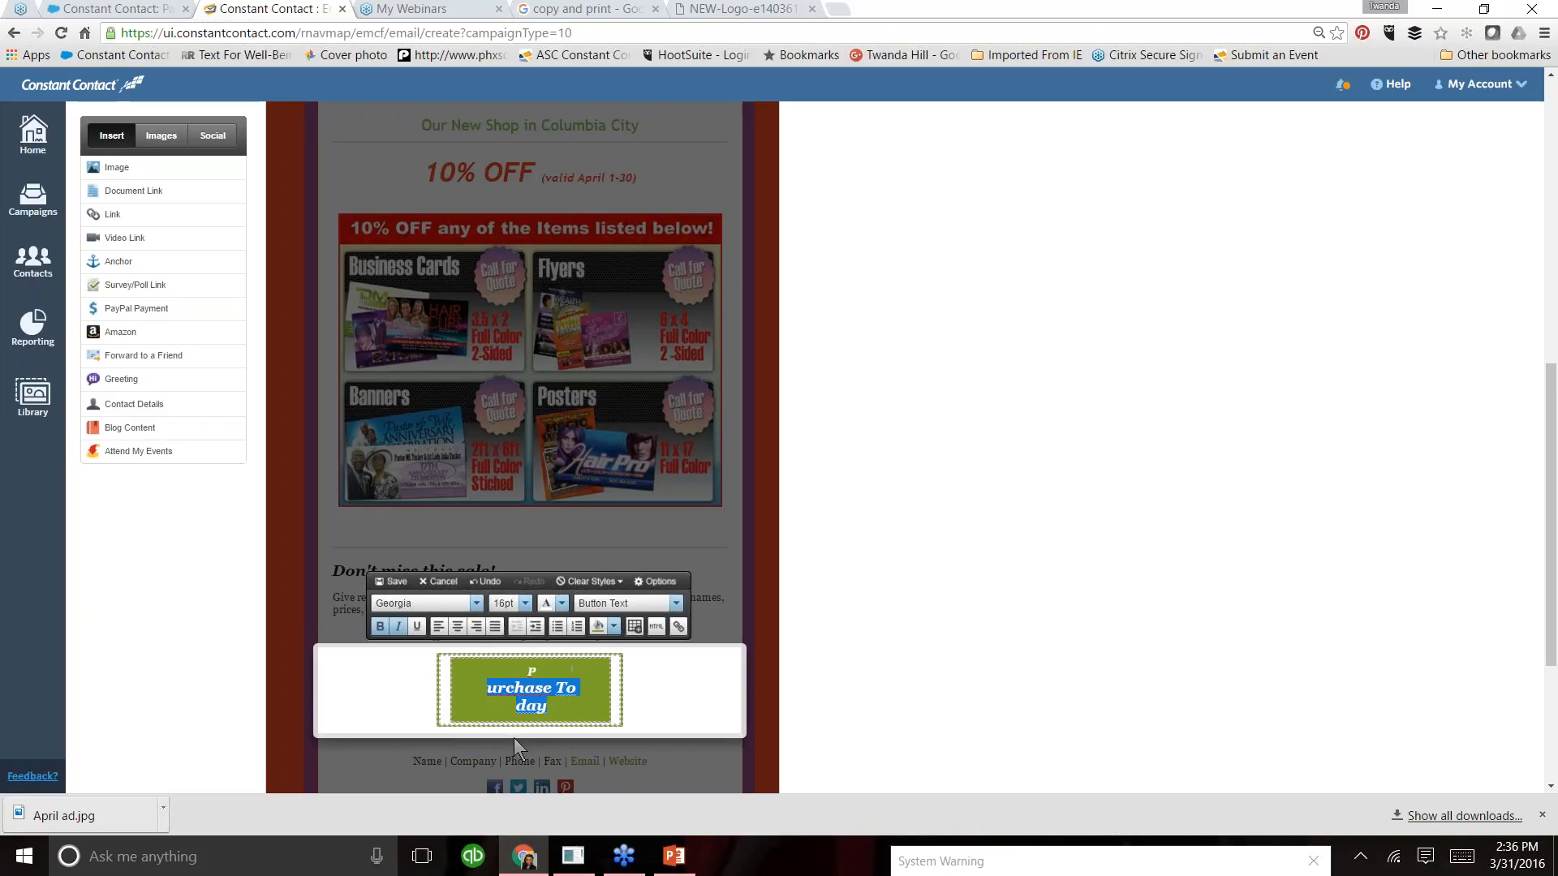
{"action": "left_click", "coordinate": [541, 686]}
{"action": "left_click", "coordinate": [556, 672]}
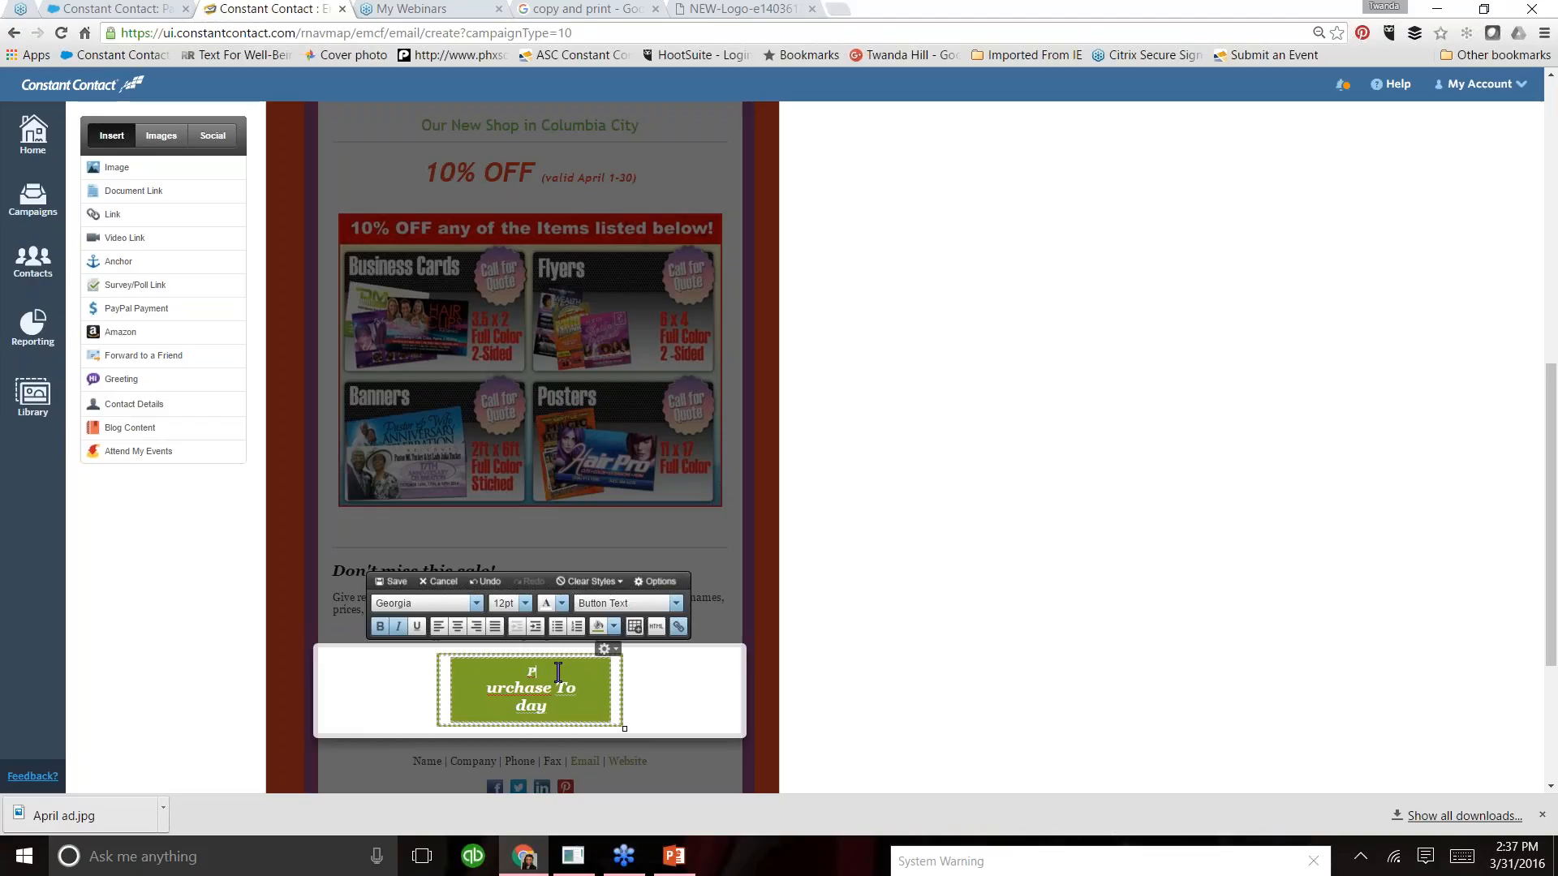
{"action": "left_click", "coordinate": [485, 582]}
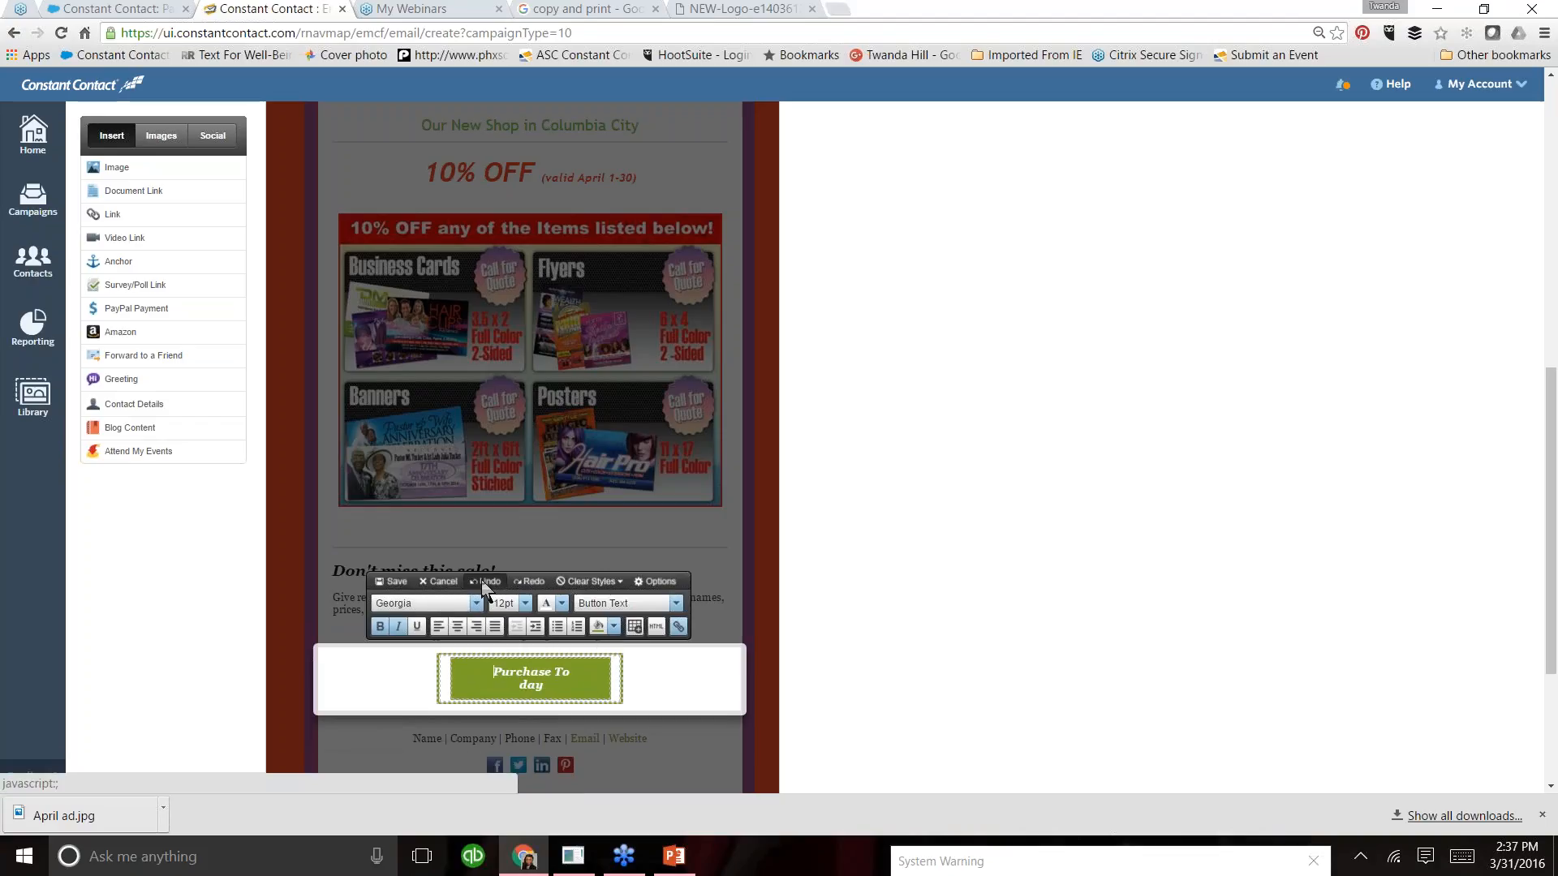
{"action": "left_click", "coordinate": [481, 579]}
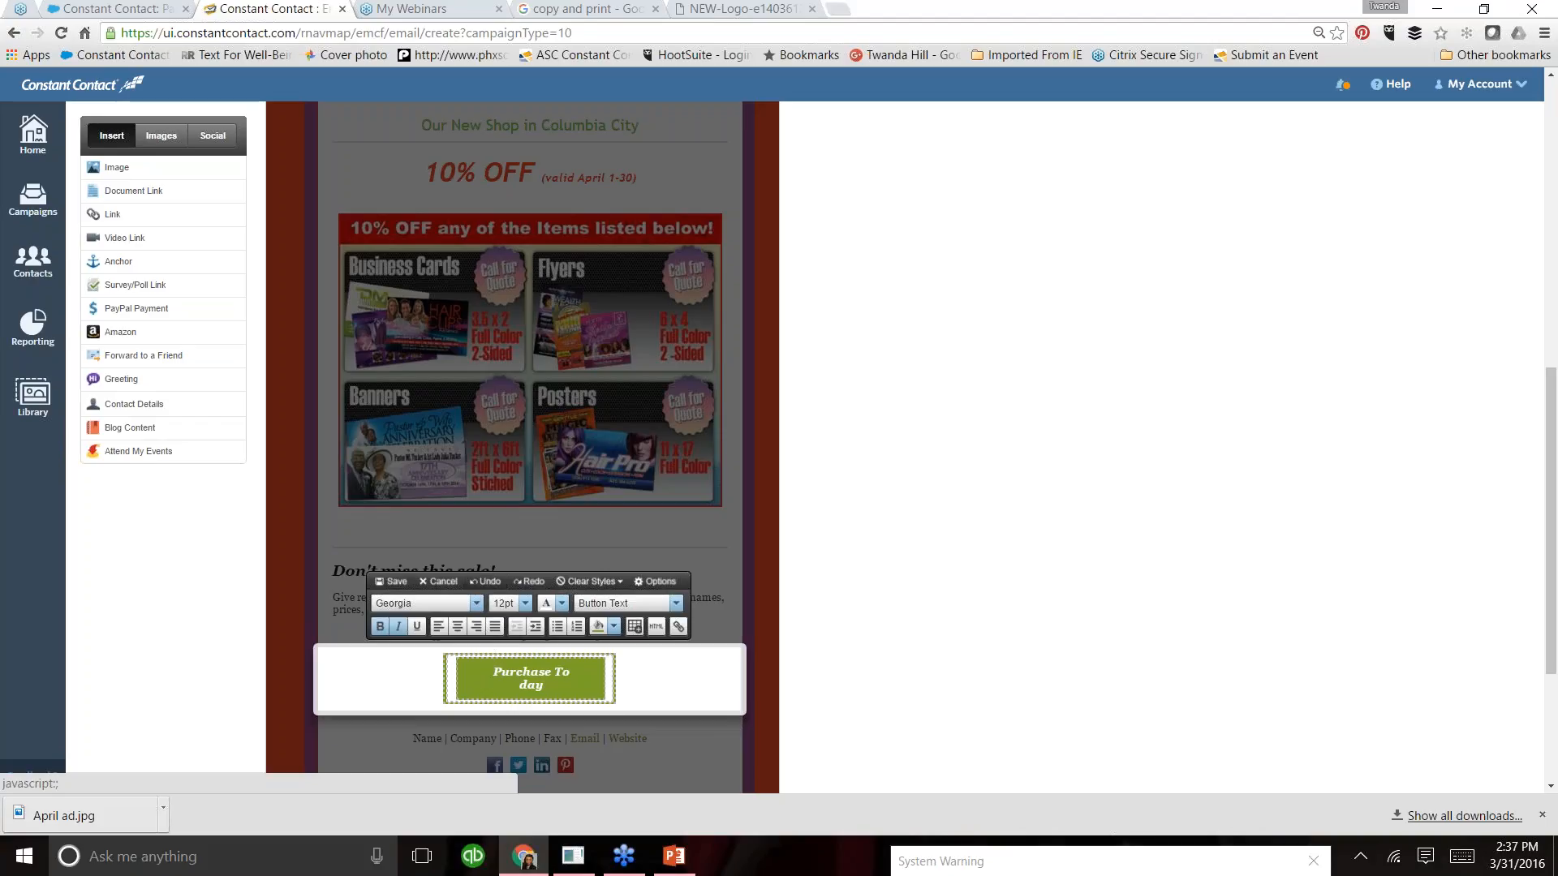
- Set the whole "Purchase Today" button text to 16pt and put "Today" unbroken on its own line
{"action": "left_click_drag", "start_coordinate": [559, 687], "coordinate": [487, 668]}
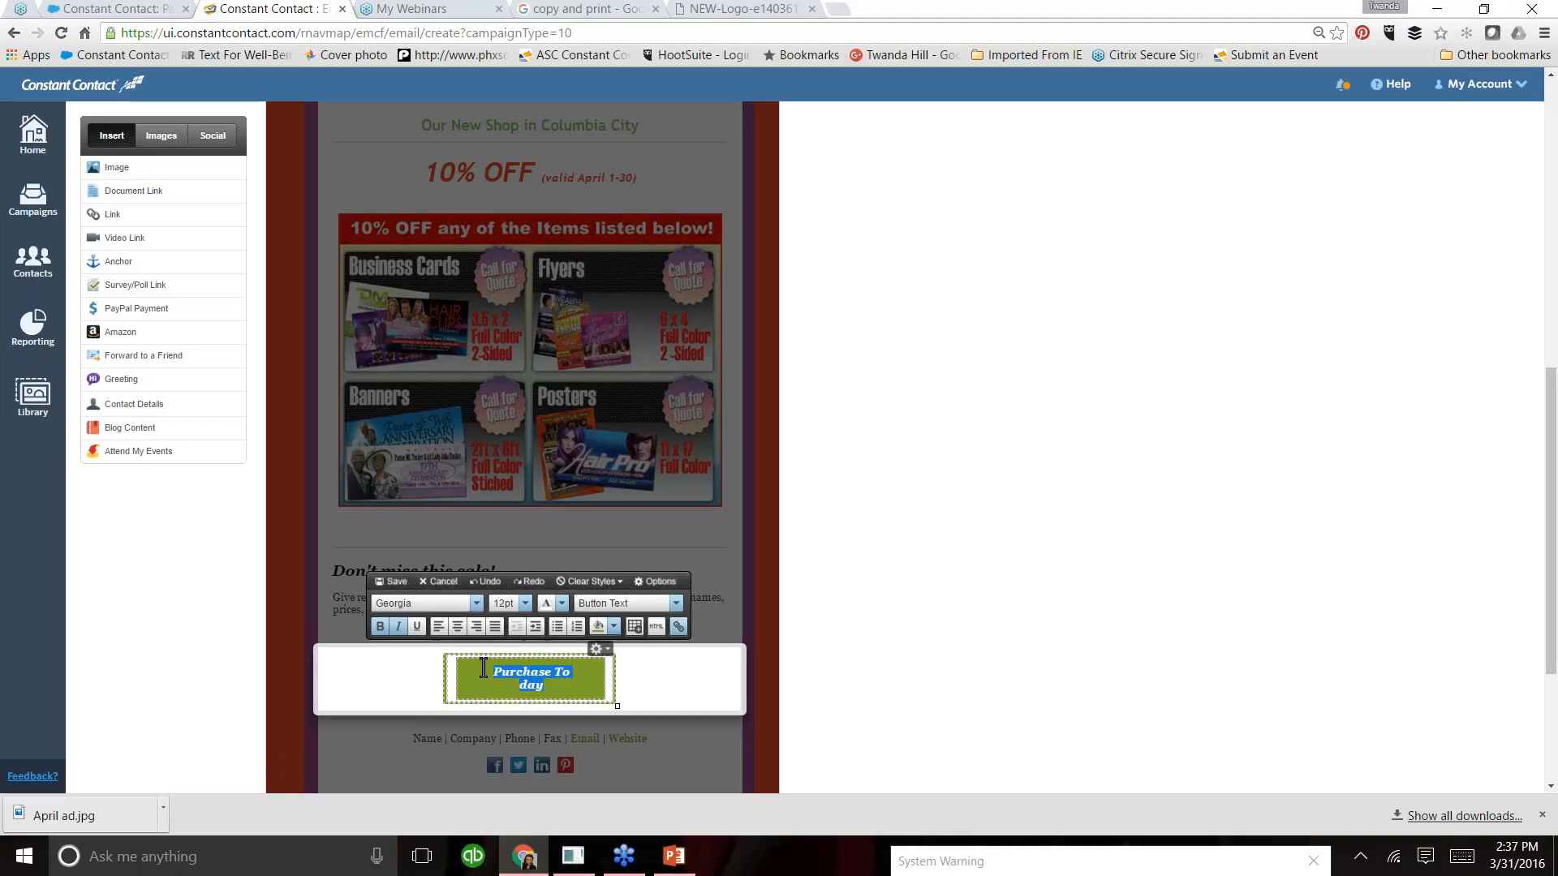
{"action": "left_click", "coordinate": [524, 603]}
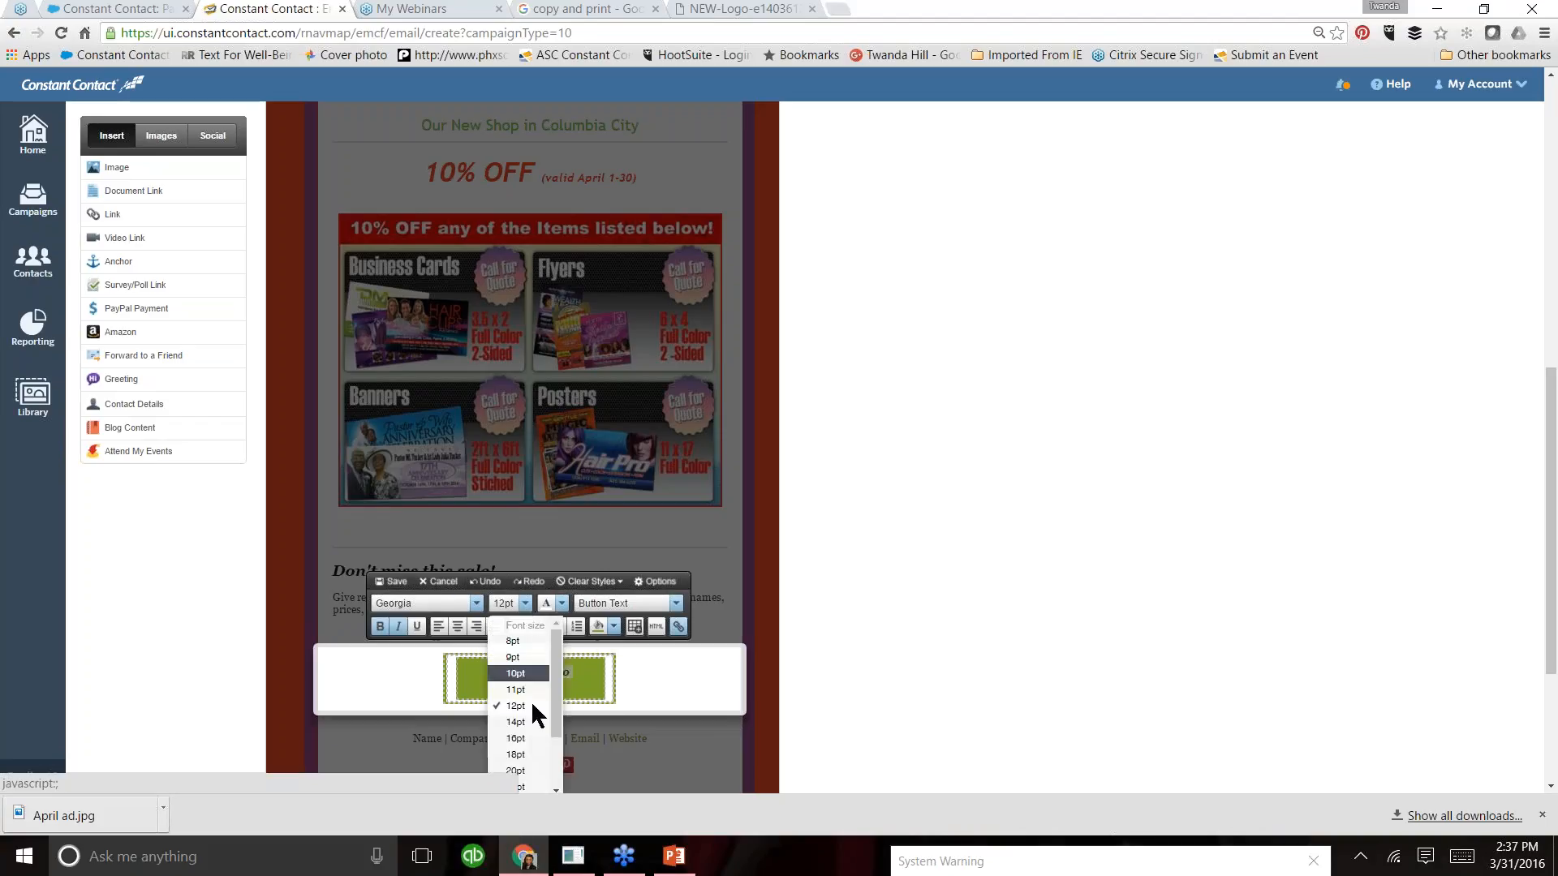
{"action": "left_click", "coordinate": [524, 738]}
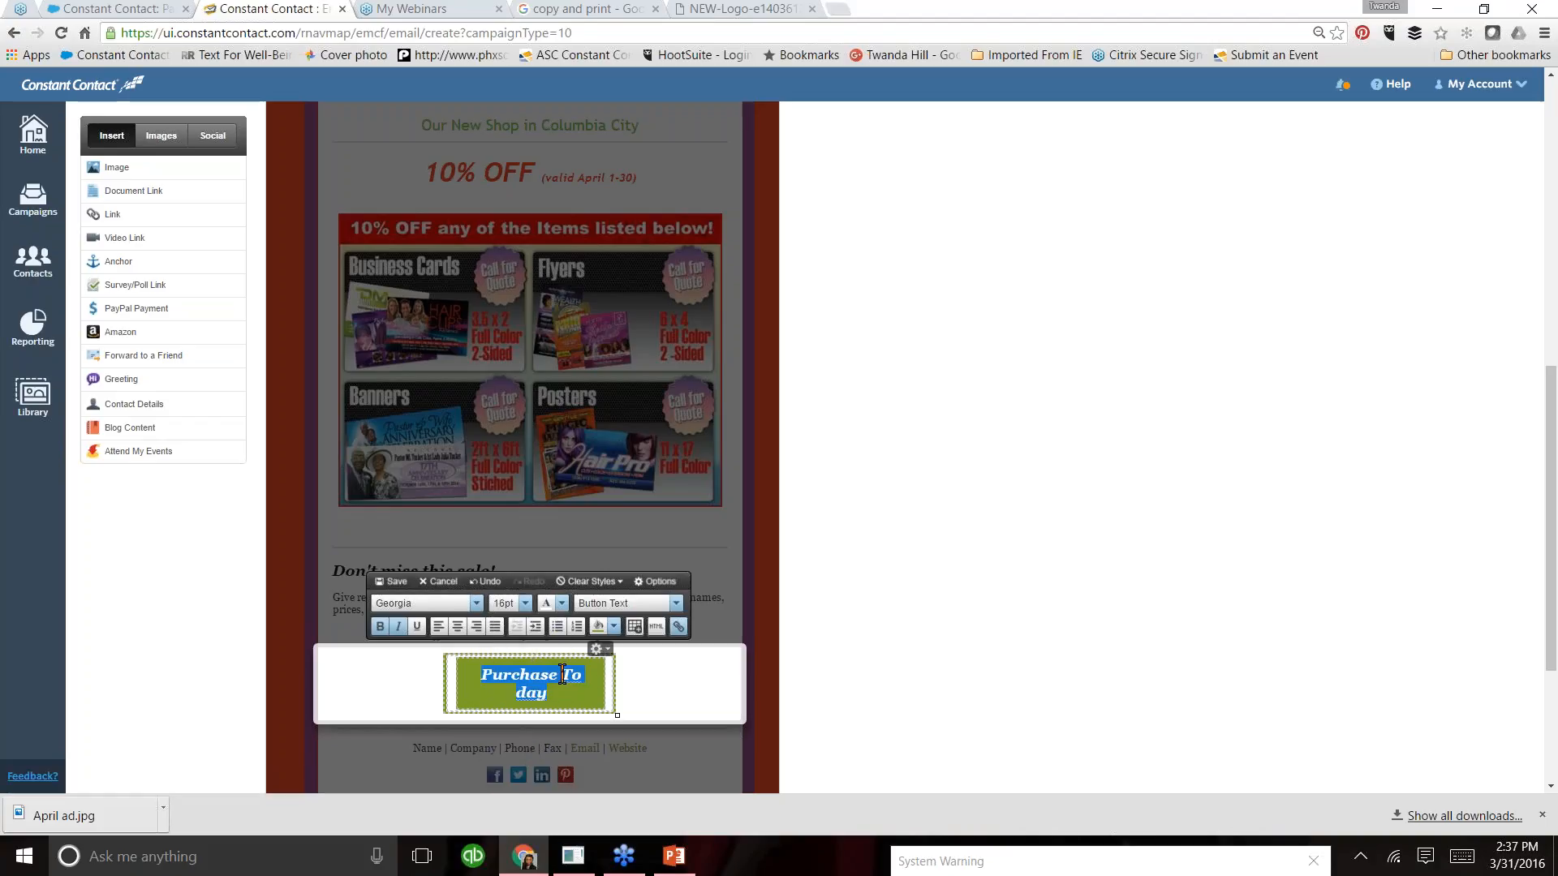
{"action": "key", "text": "Return"}
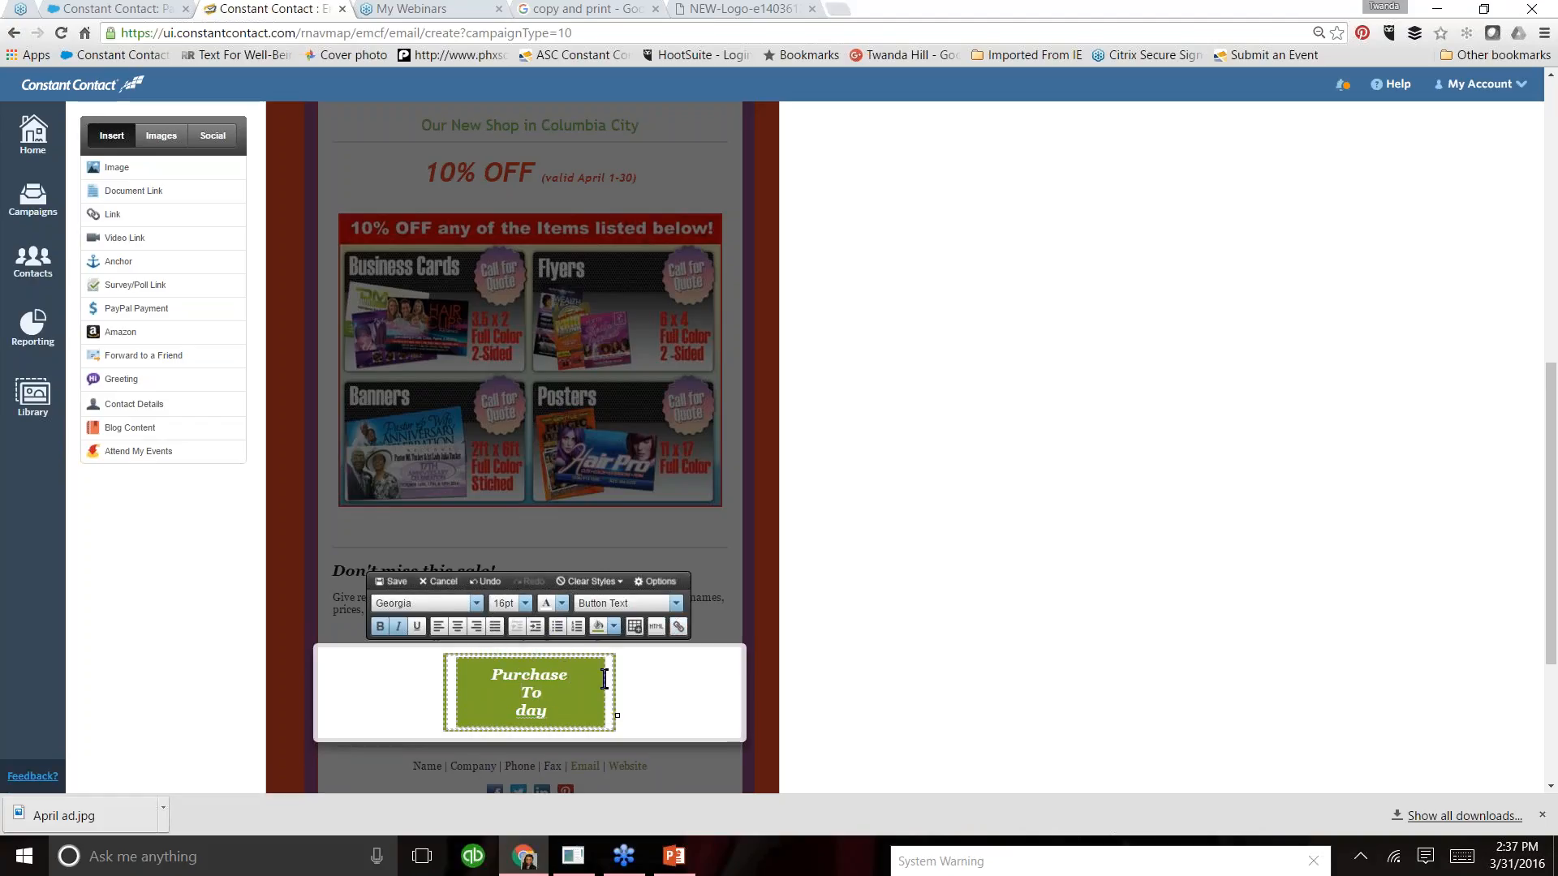
{"action": "key", "text": "Delete"}
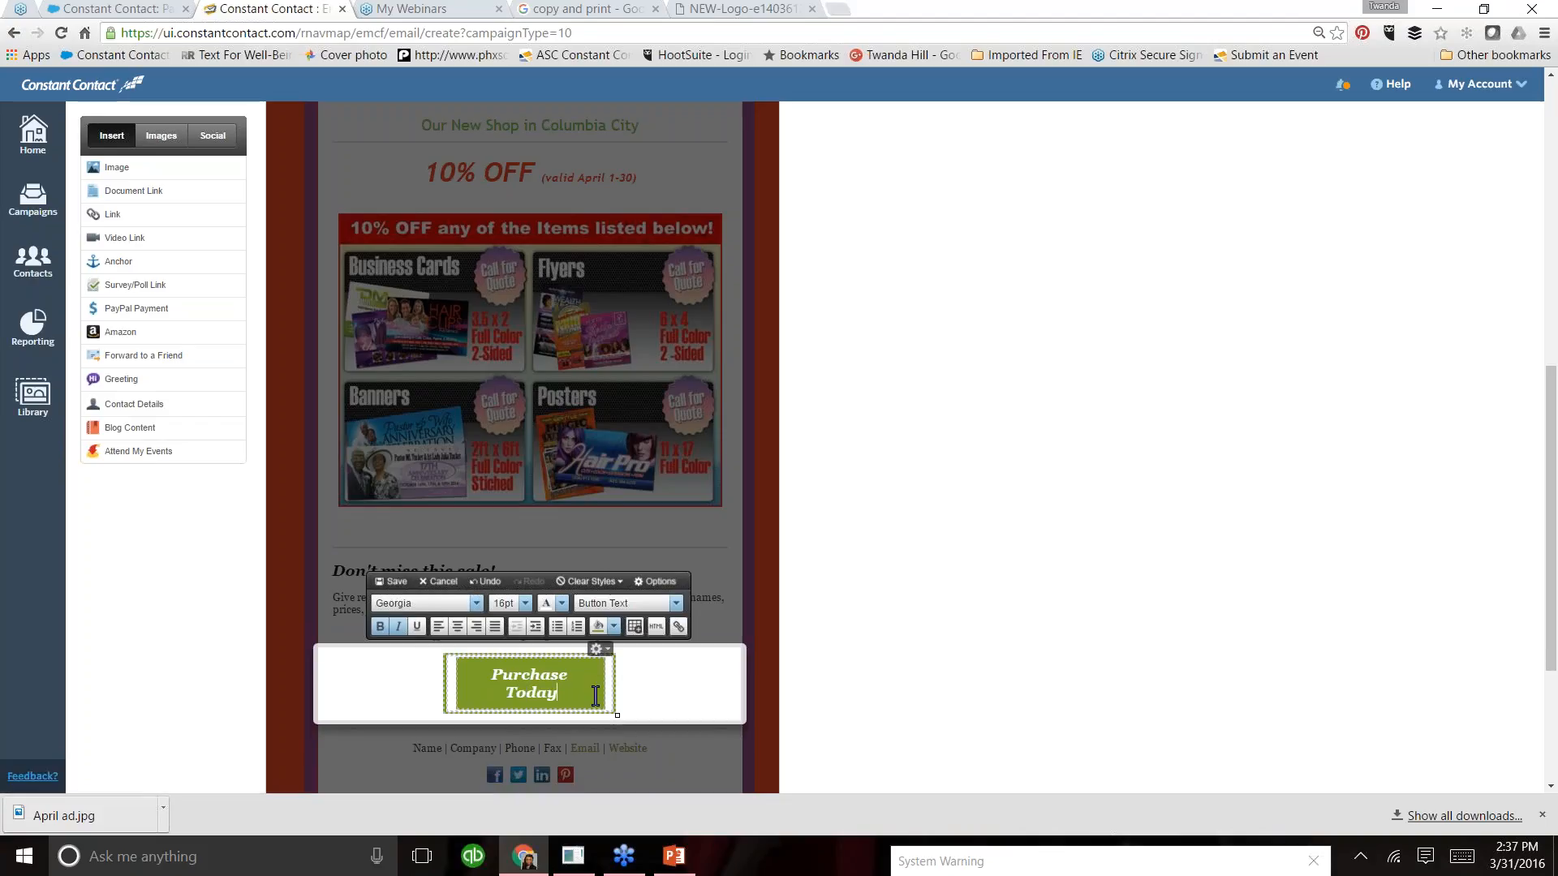
- Try a red and a green background fill on the "Purchase Today" button block, undoing each one
{"action": "left_click", "coordinate": [614, 627]}
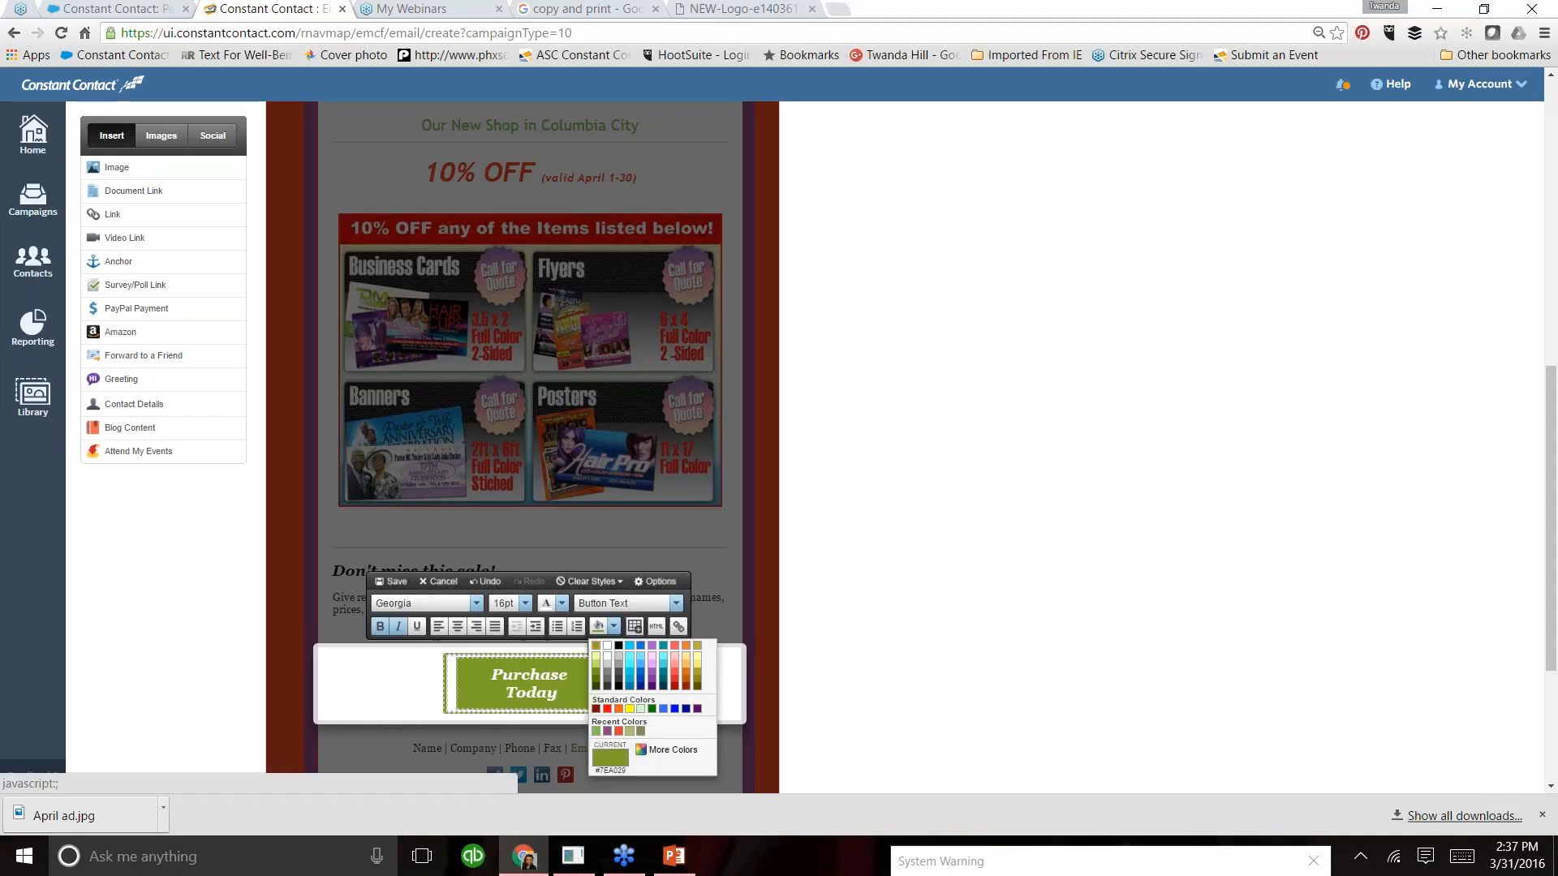
{"action": "left_click", "coordinate": [607, 710]}
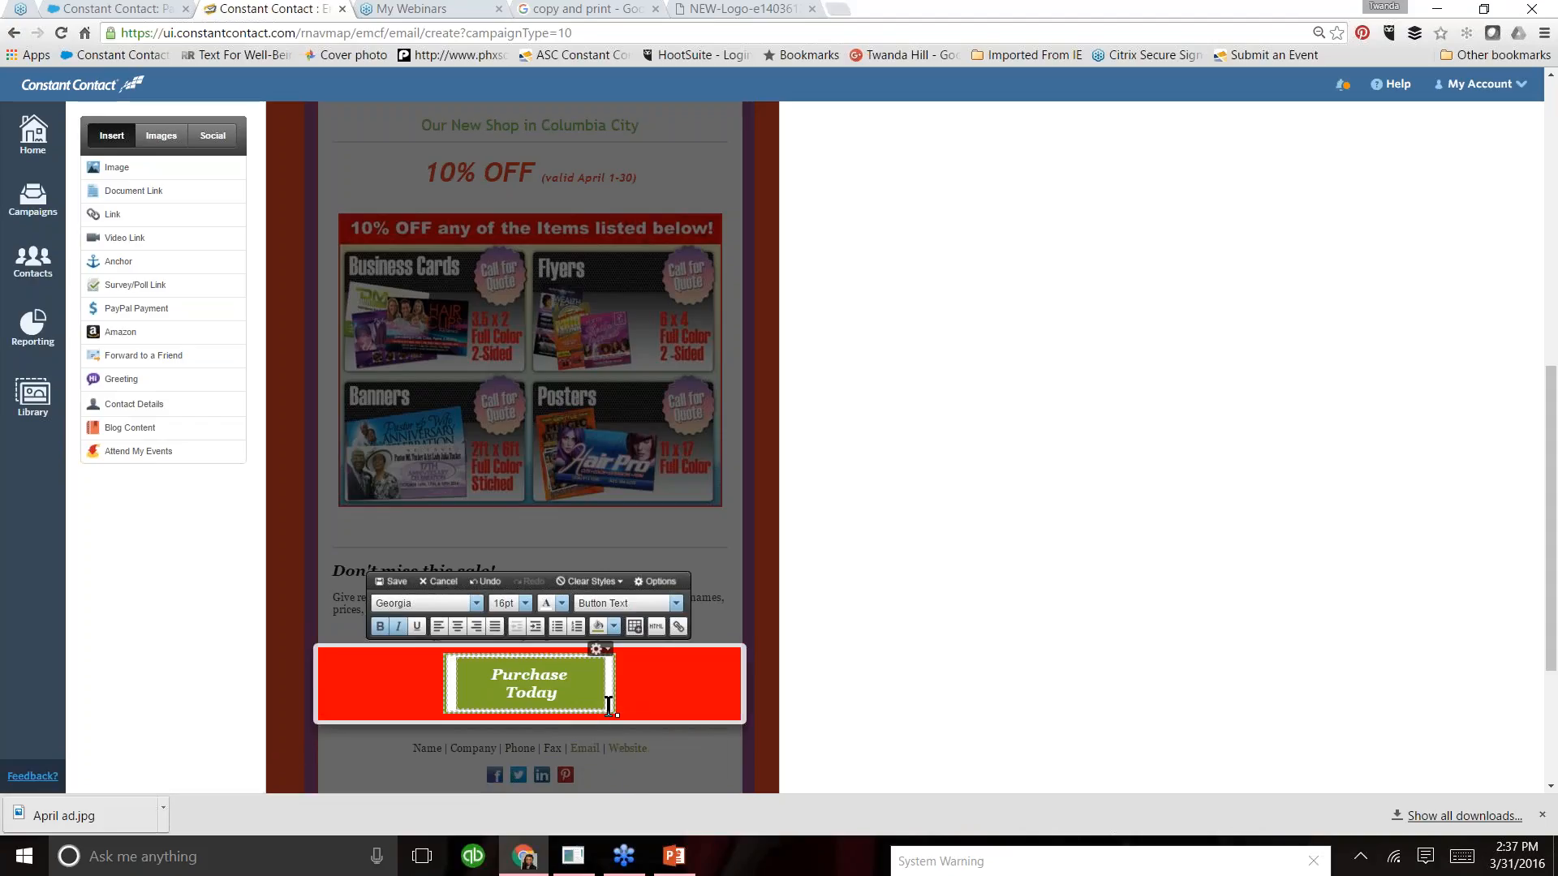
{"action": "key", "text": "ctrl+z"}
{"action": "left_click_drag", "start_coordinate": [568, 695], "coordinate": [491, 674]}
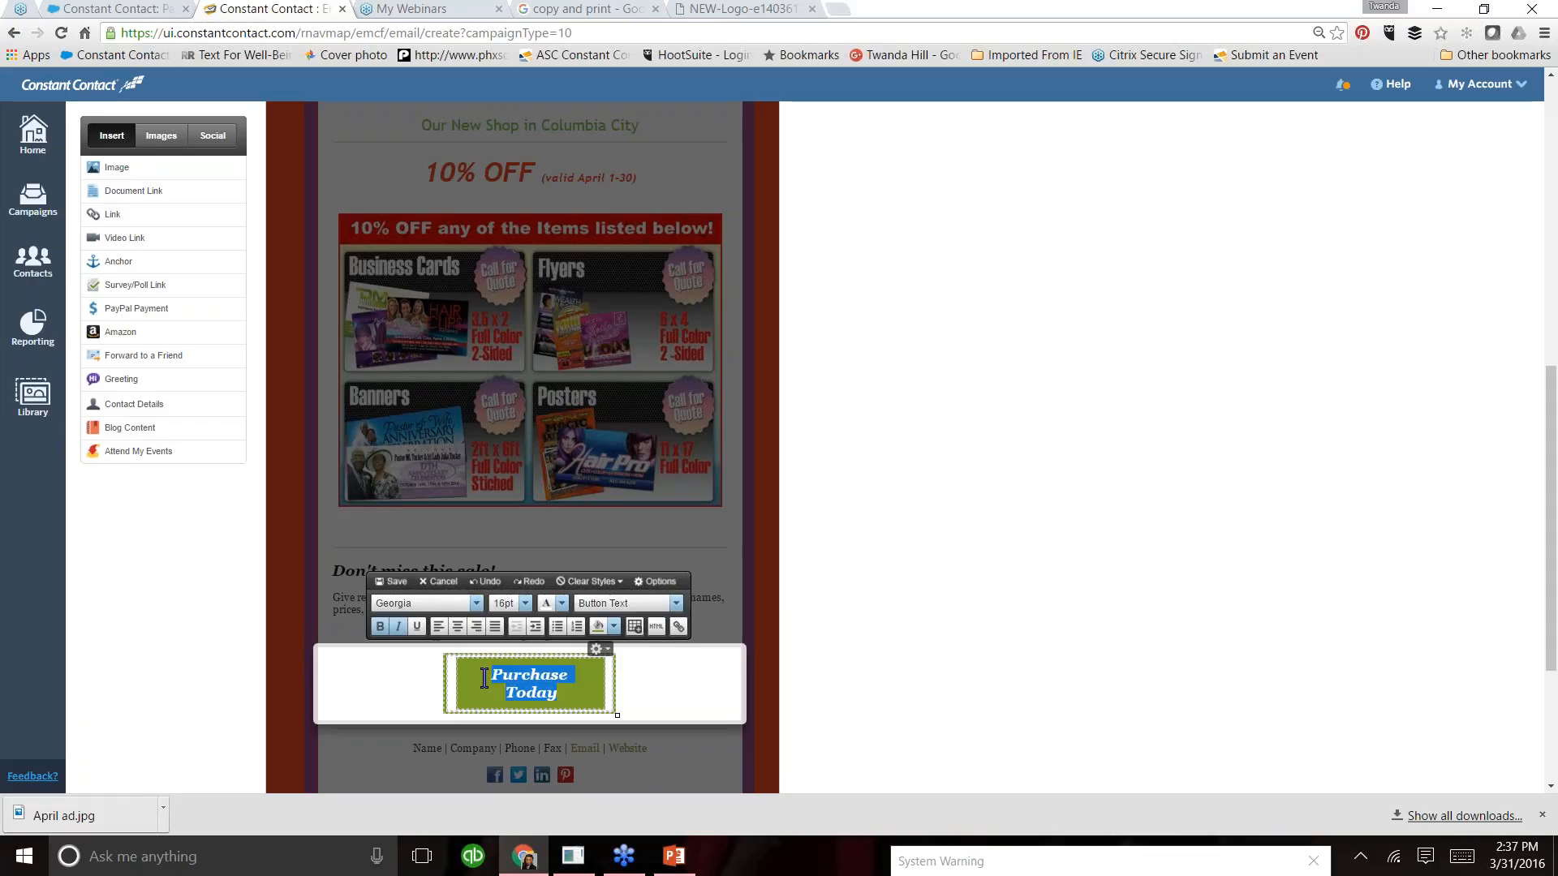
{"action": "left_click", "coordinate": [599, 627]}
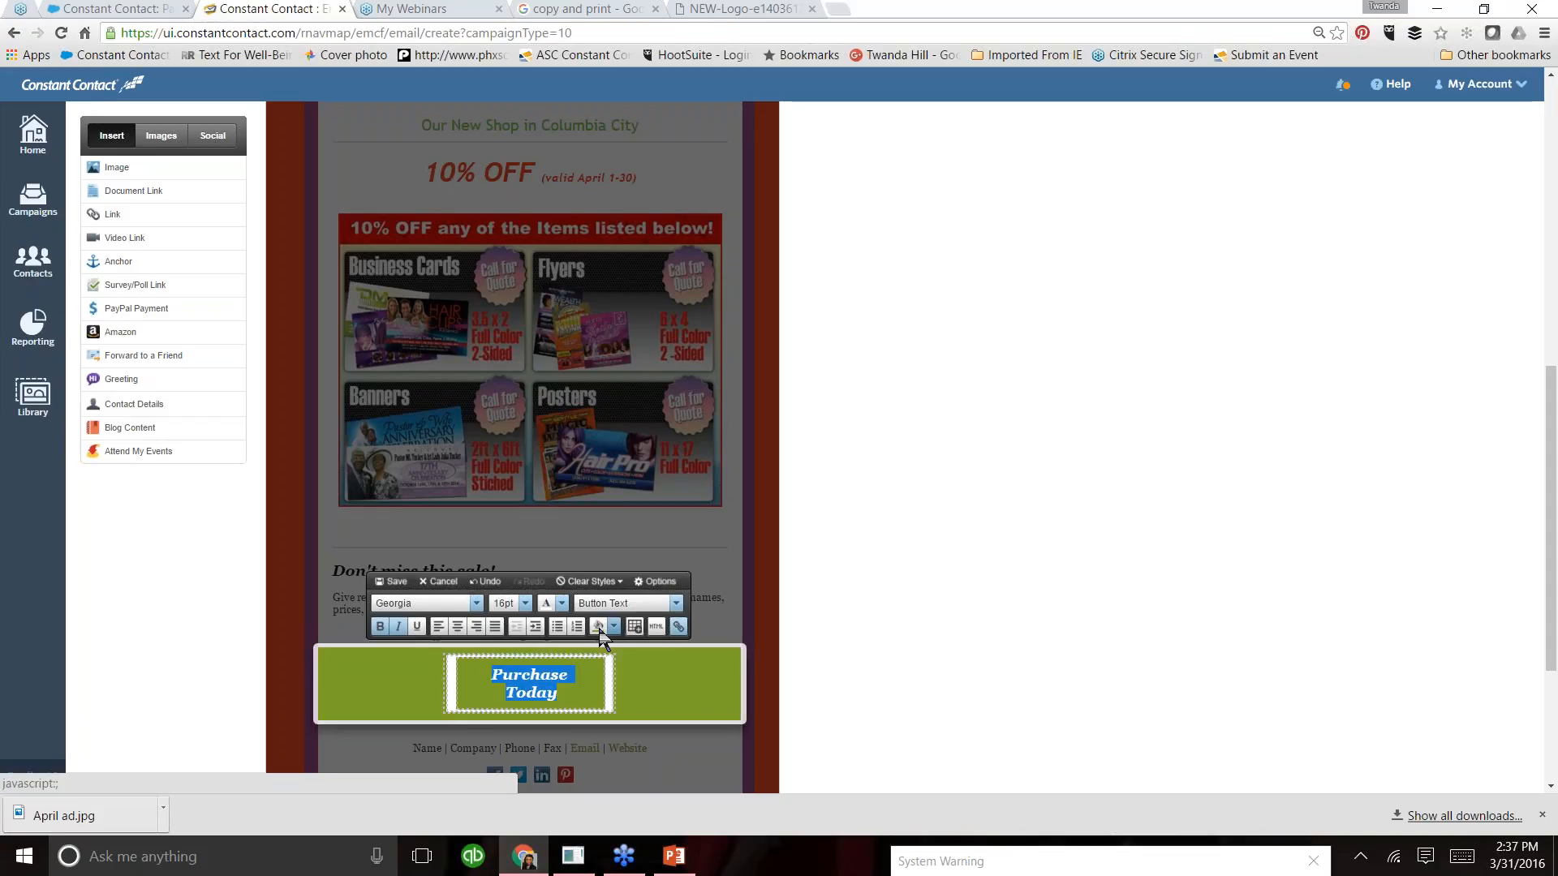
{"action": "left_click", "coordinate": [614, 627]}
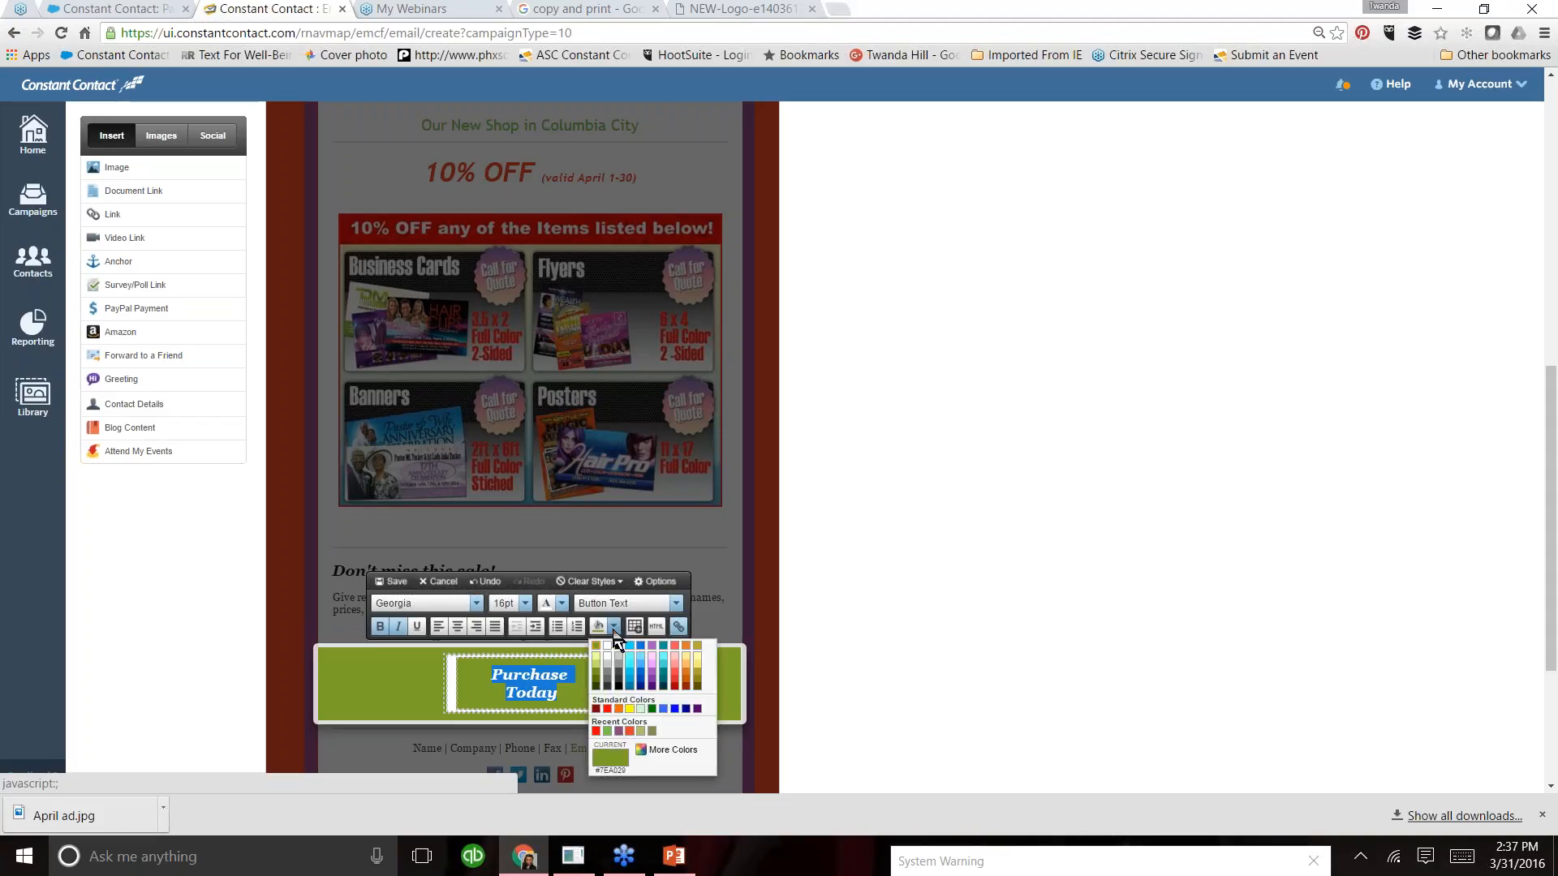
{"action": "left_click", "coordinate": [487, 581]}
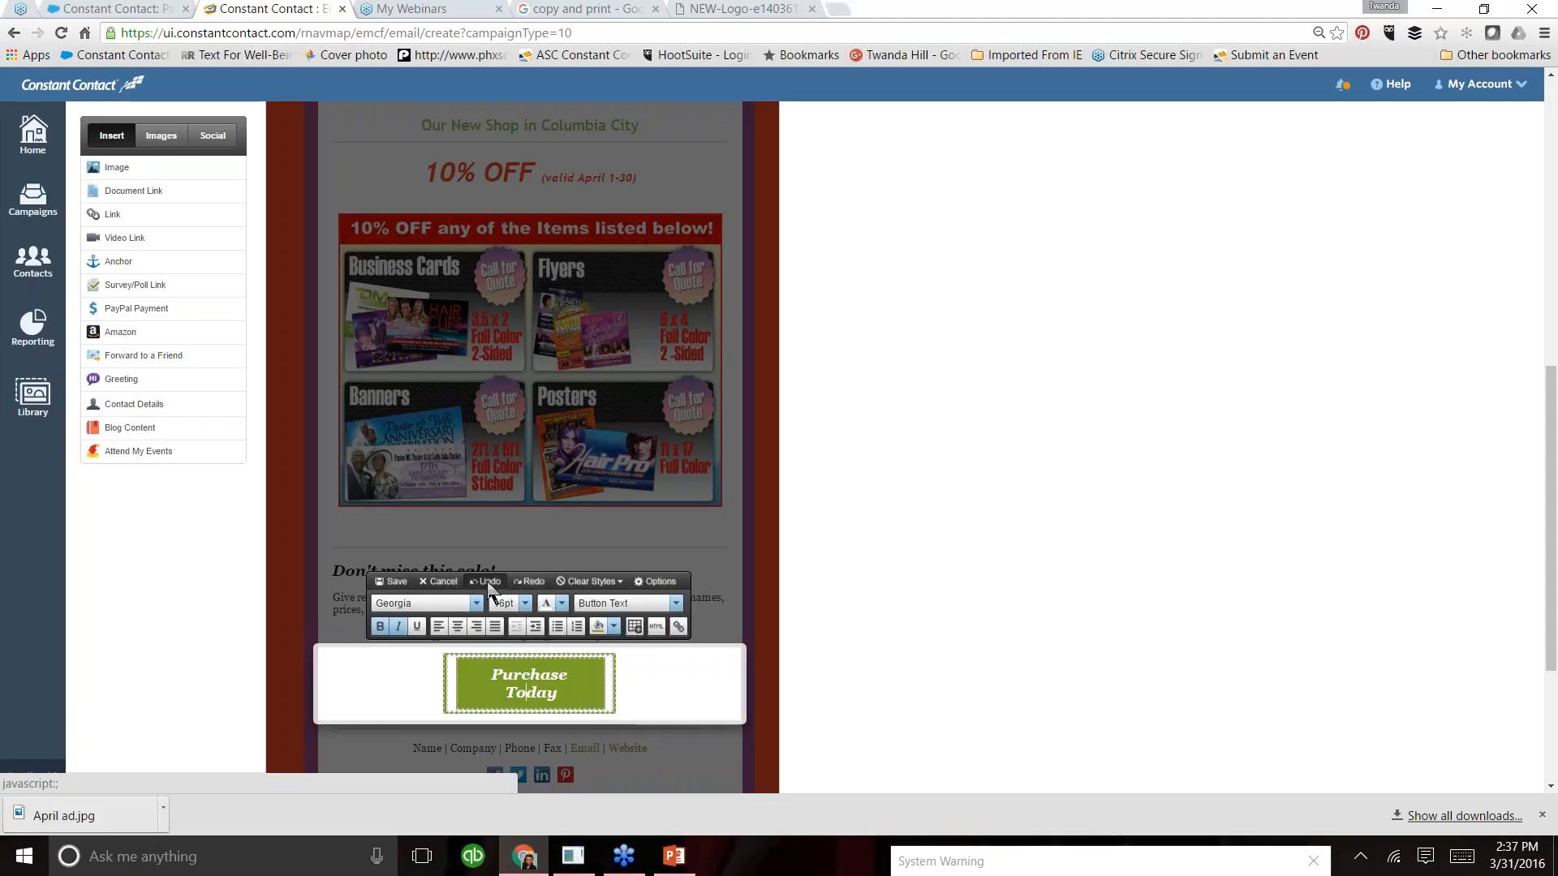
- Set the email's Button Background Color to red in the color settings and save the "Purchase Today" button block
{"action": "left_click", "coordinate": [309, 266]}
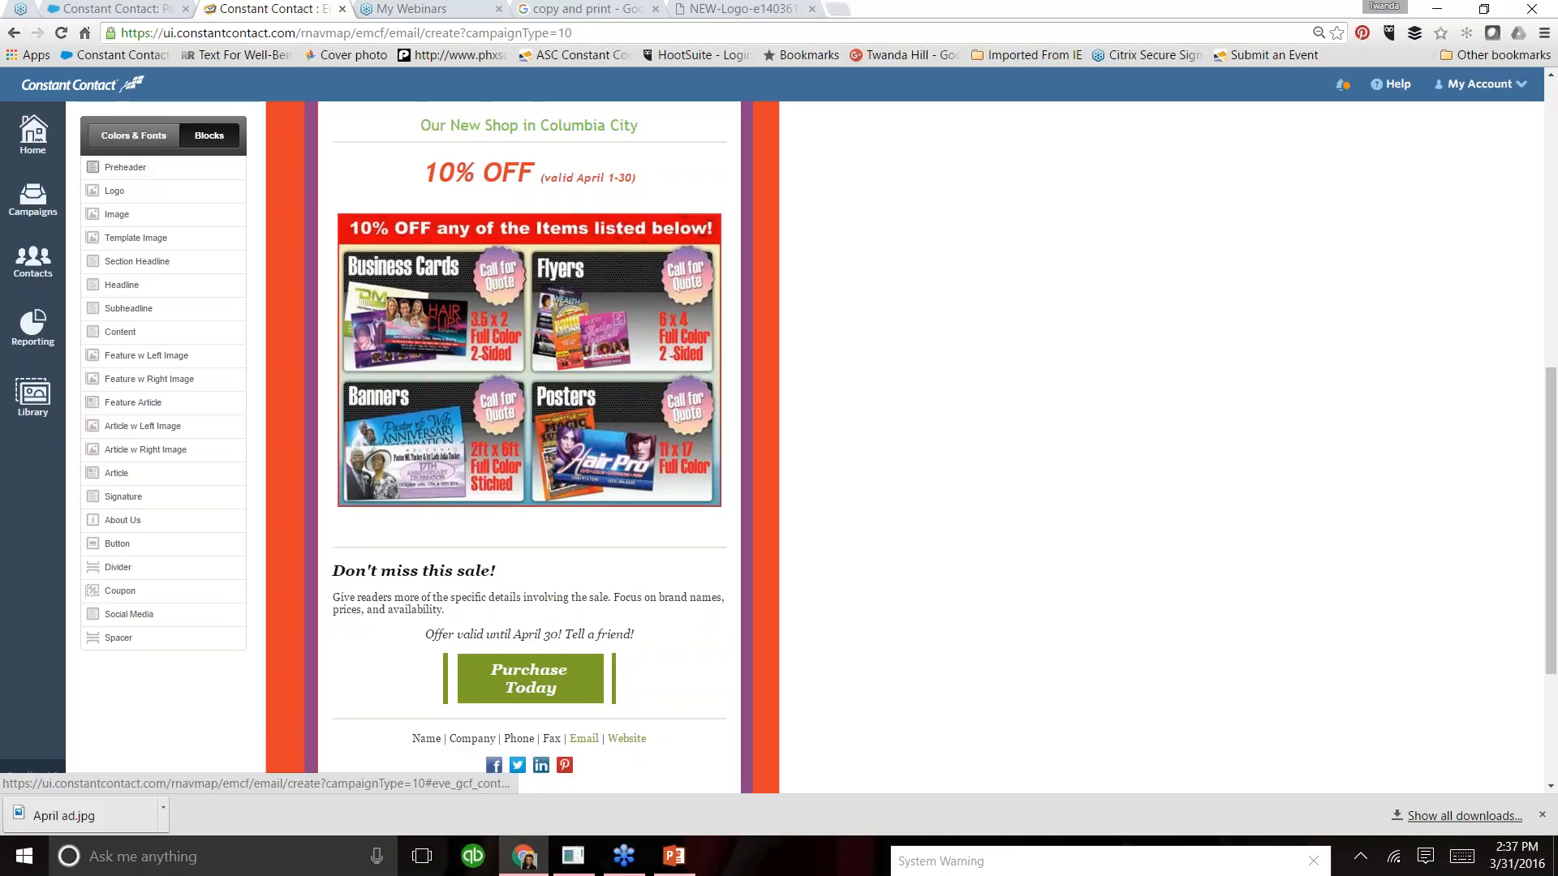
{"action": "mouse_move", "coordinate": [124, 541]}
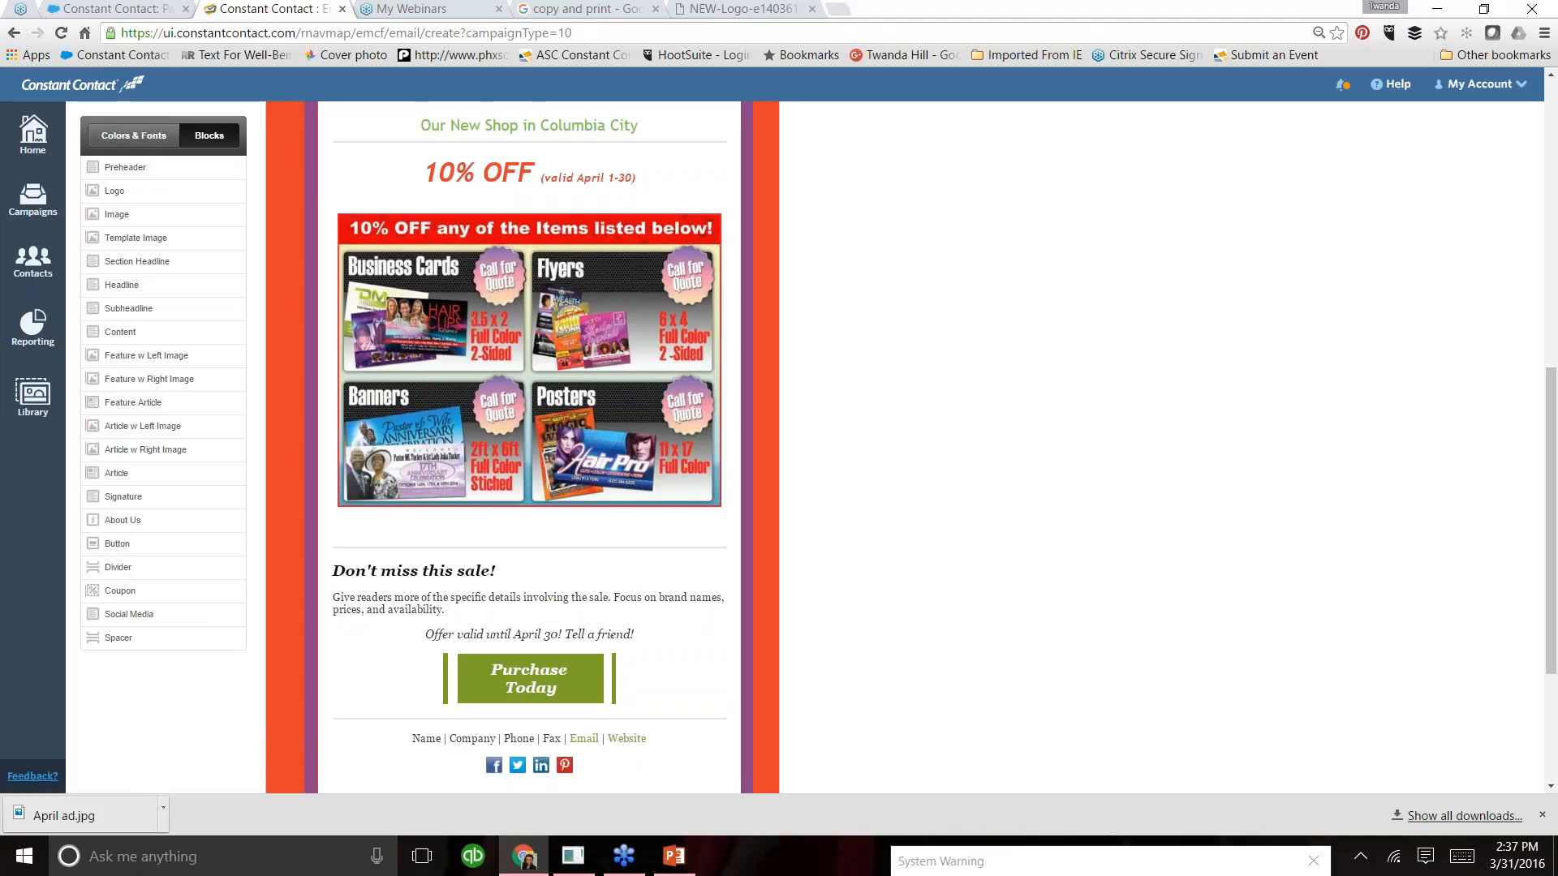
{"action": "left_click", "coordinate": [133, 136]}
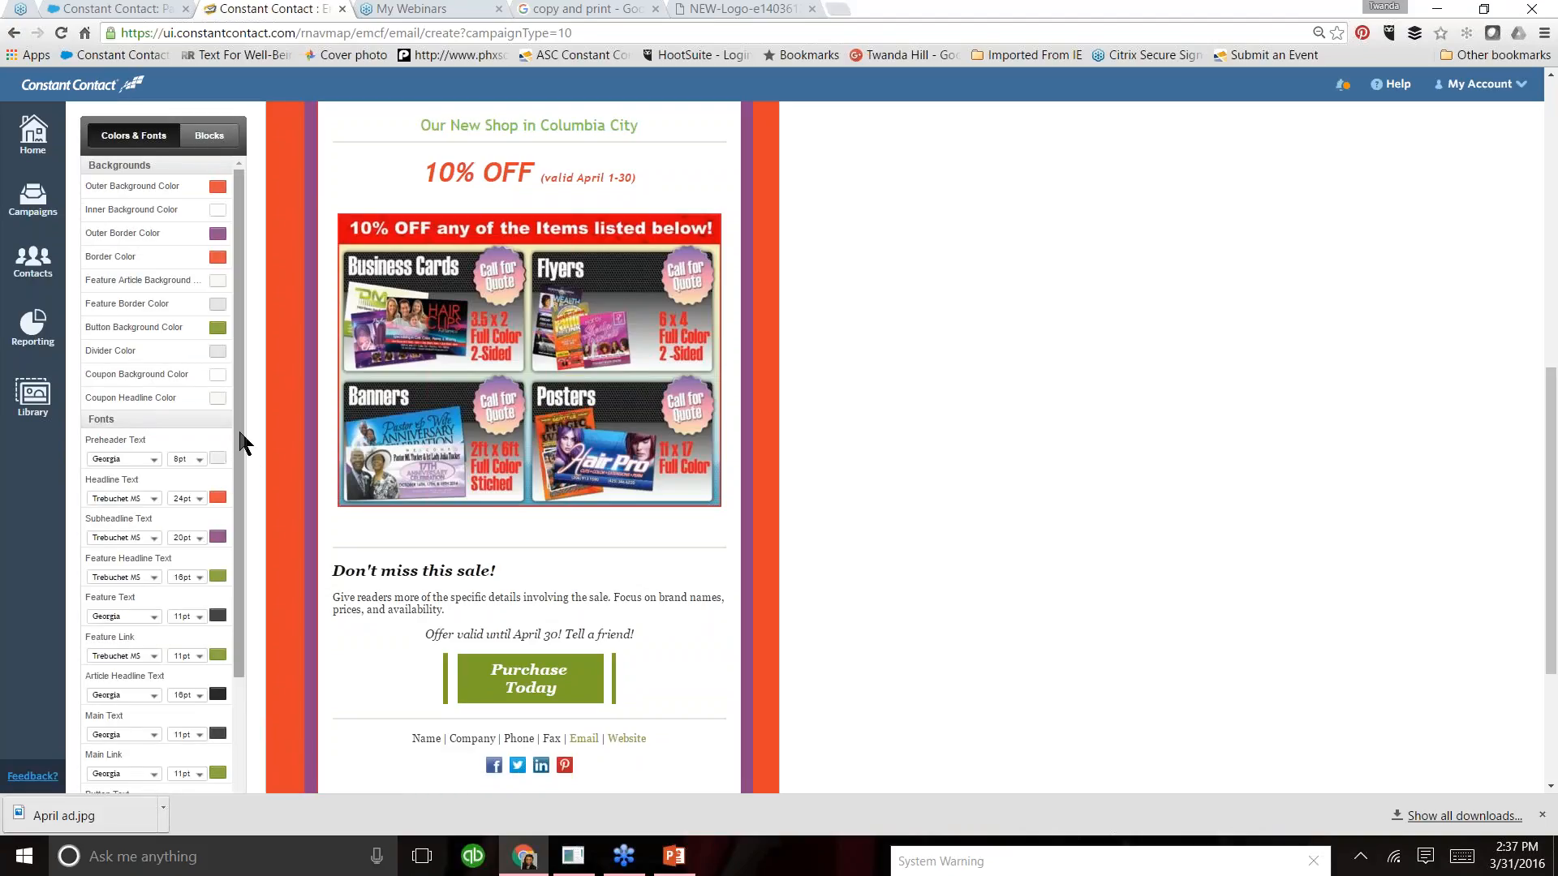
{"action": "left_click", "coordinate": [218, 329]}
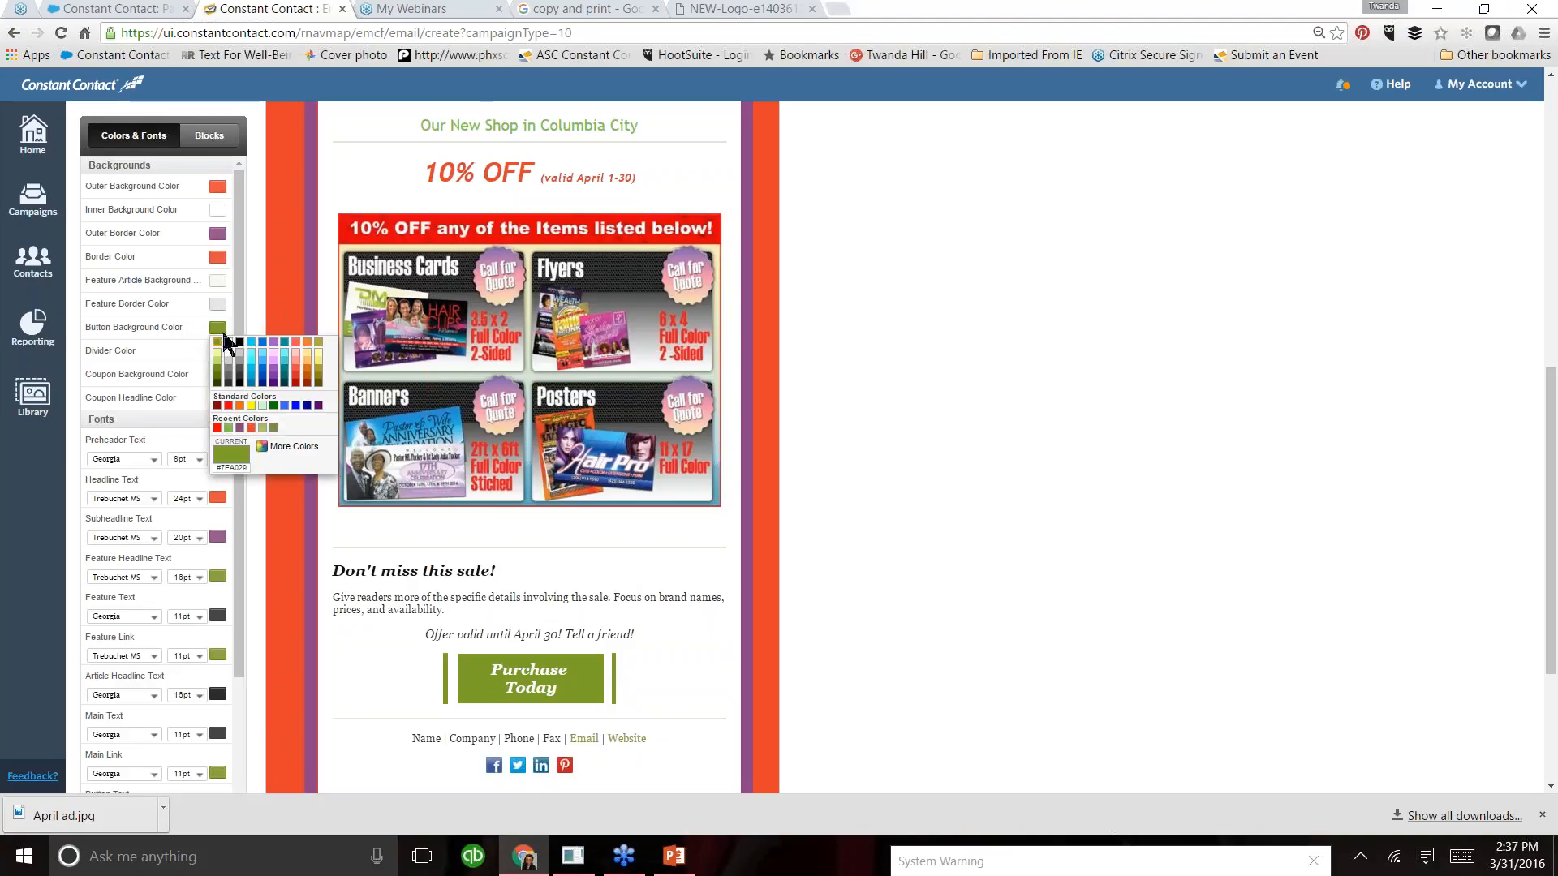
{"action": "left_click", "coordinate": [220, 445]}
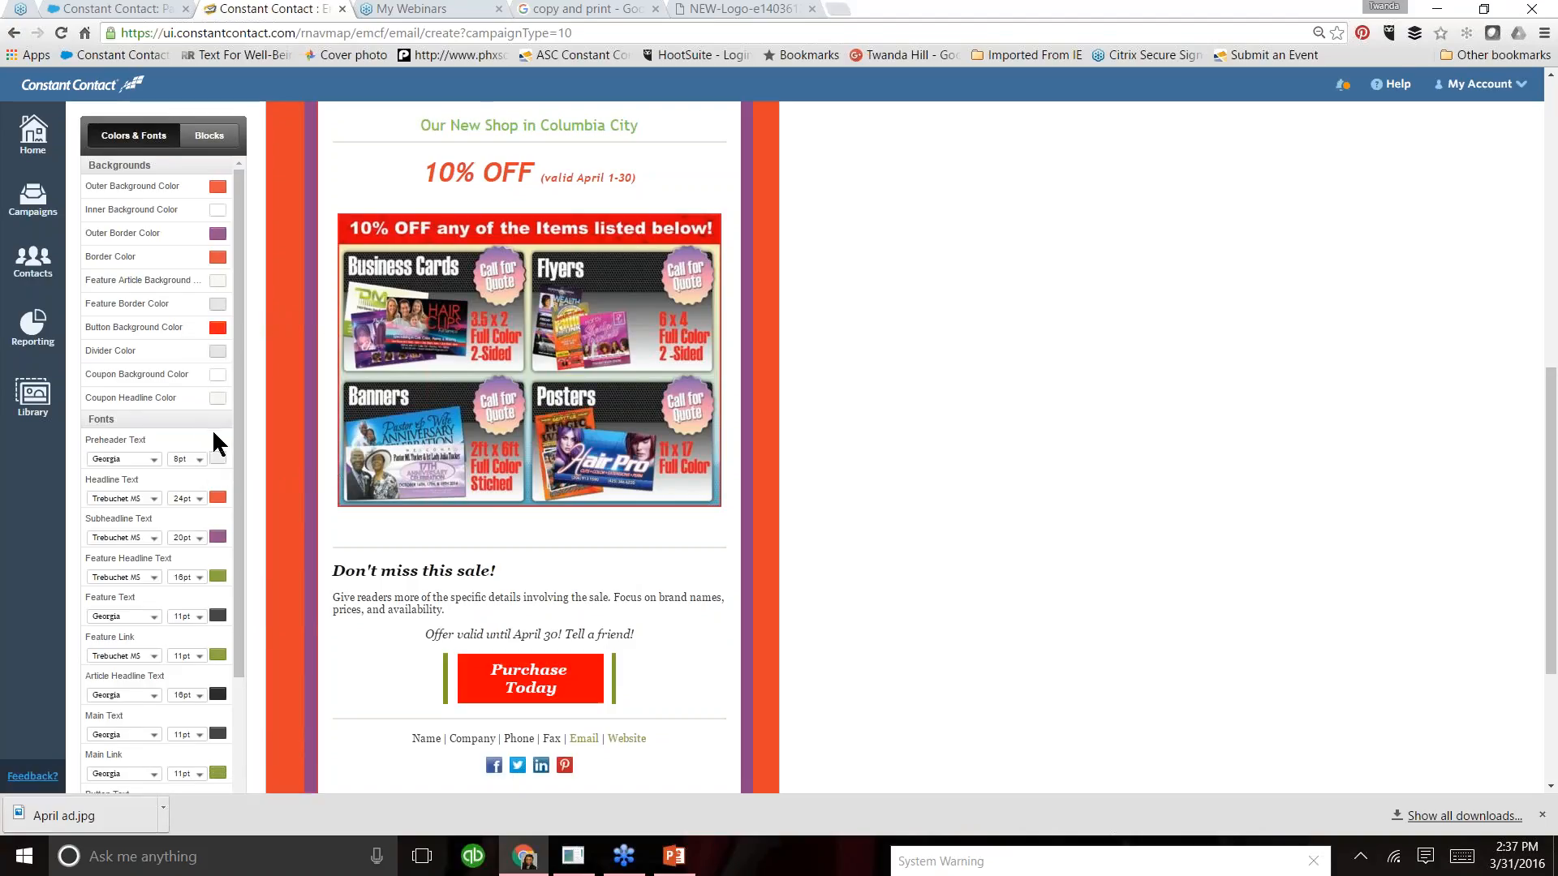
{"action": "left_click", "coordinate": [651, 692]}
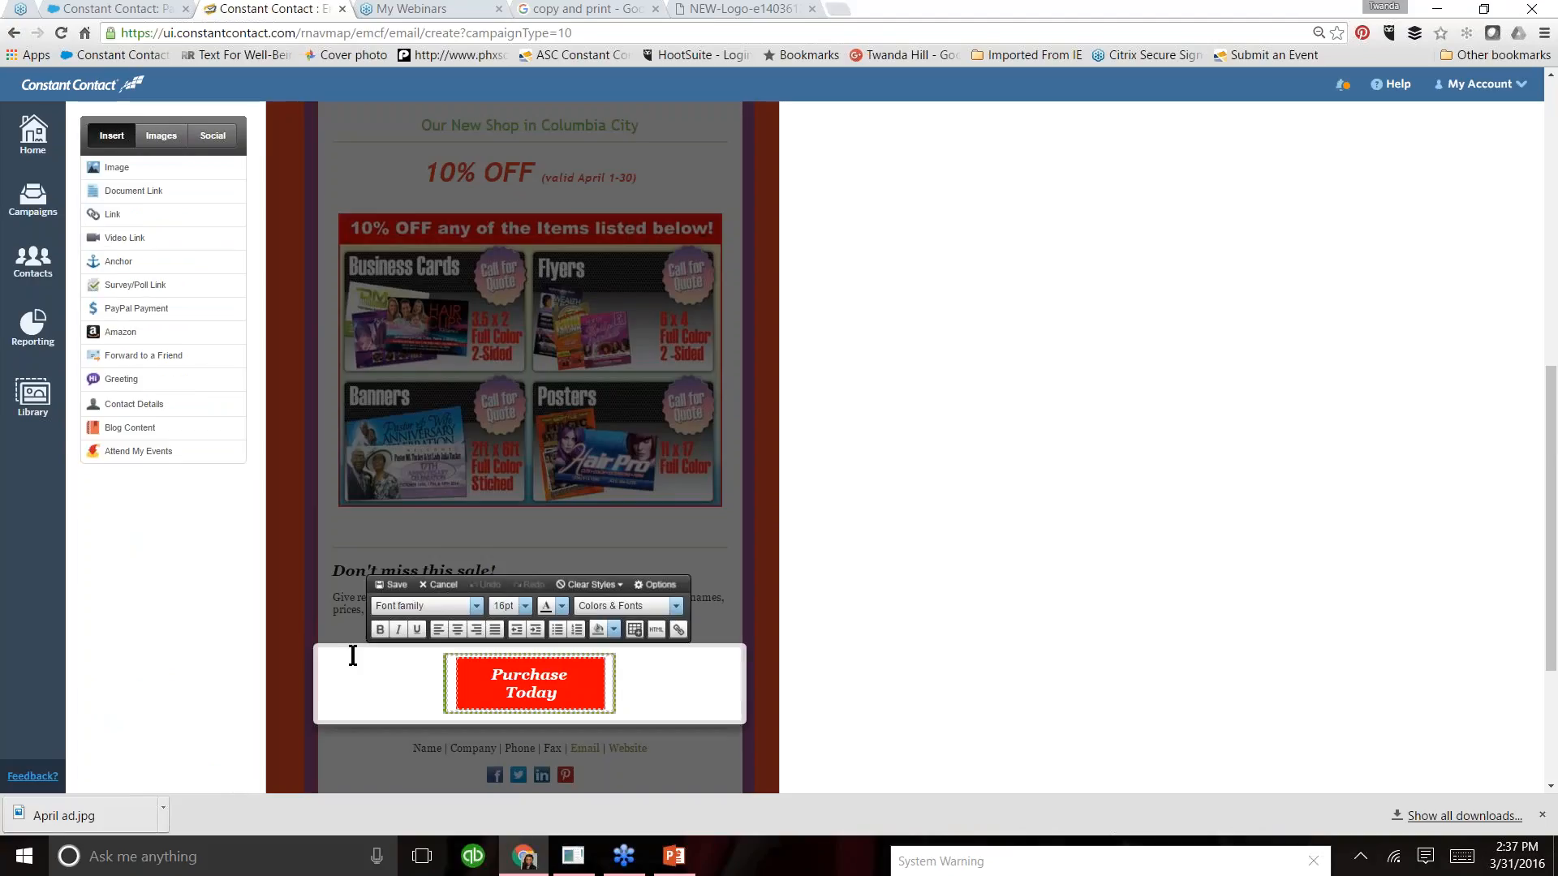
{"action": "left_click", "coordinate": [395, 584]}
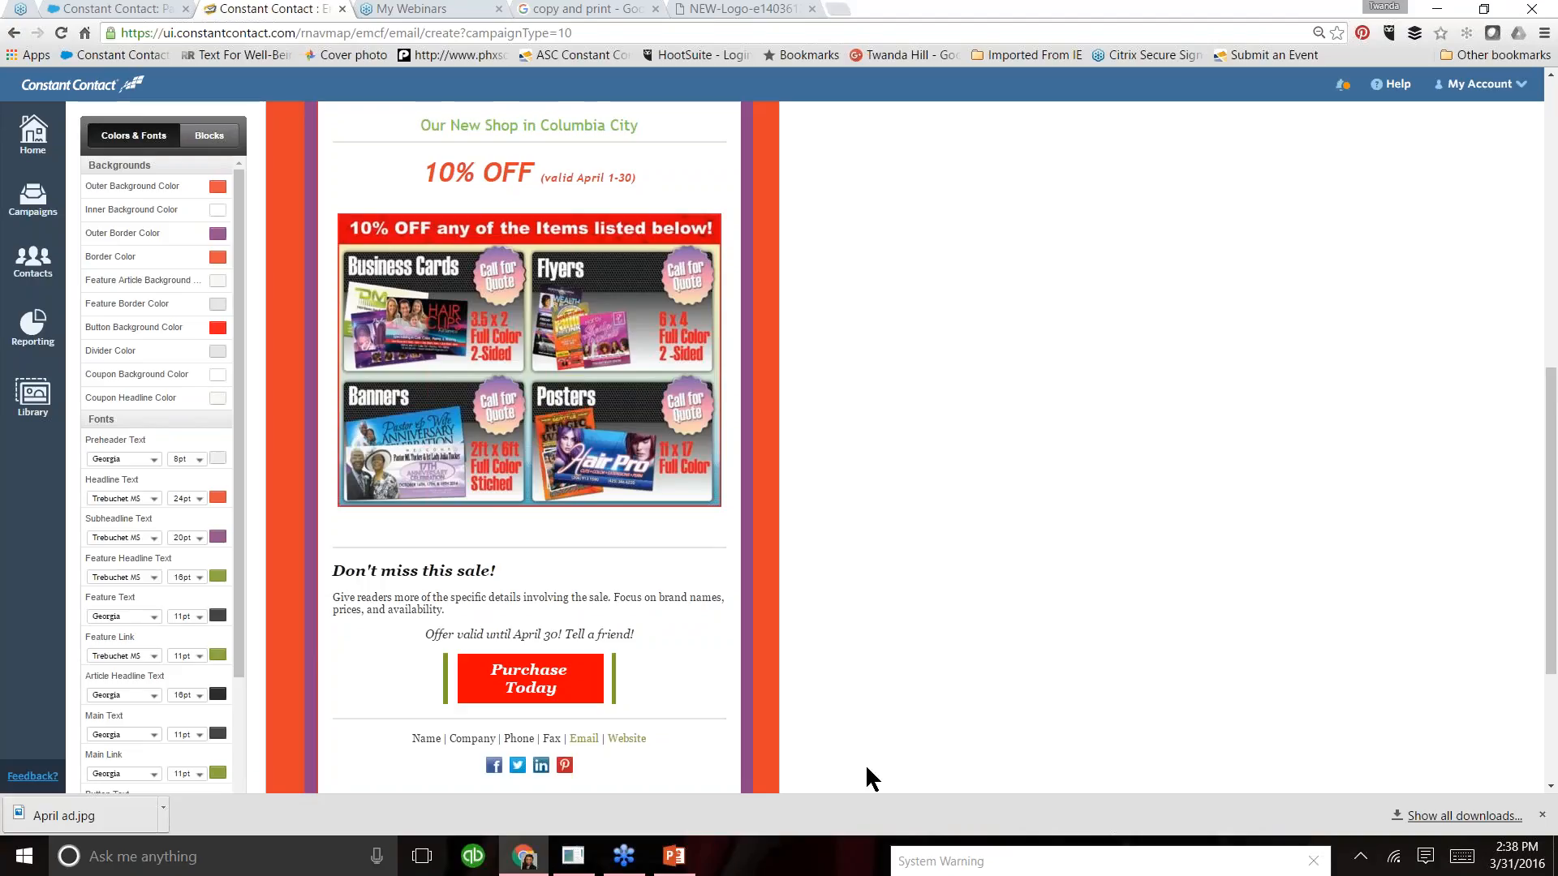
- Replace the placeholder contact line below the button with "Gorilla Graphics" and the company's postal address, separated by vertical bars
{"action": "left_click", "coordinate": [436, 737]}
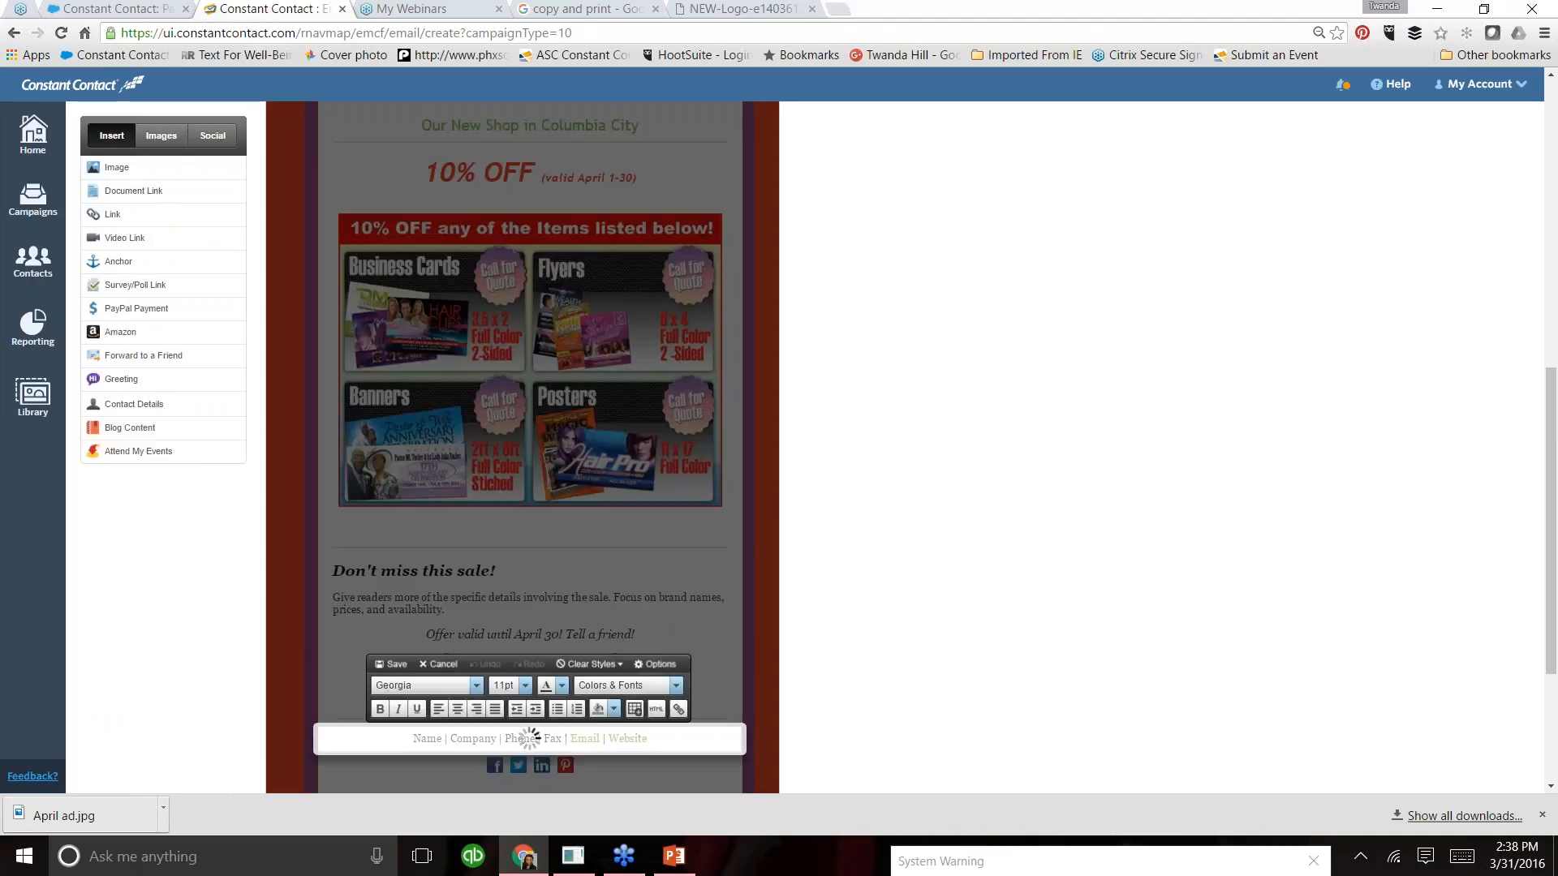
{"action": "left_click", "coordinate": [662, 739]}
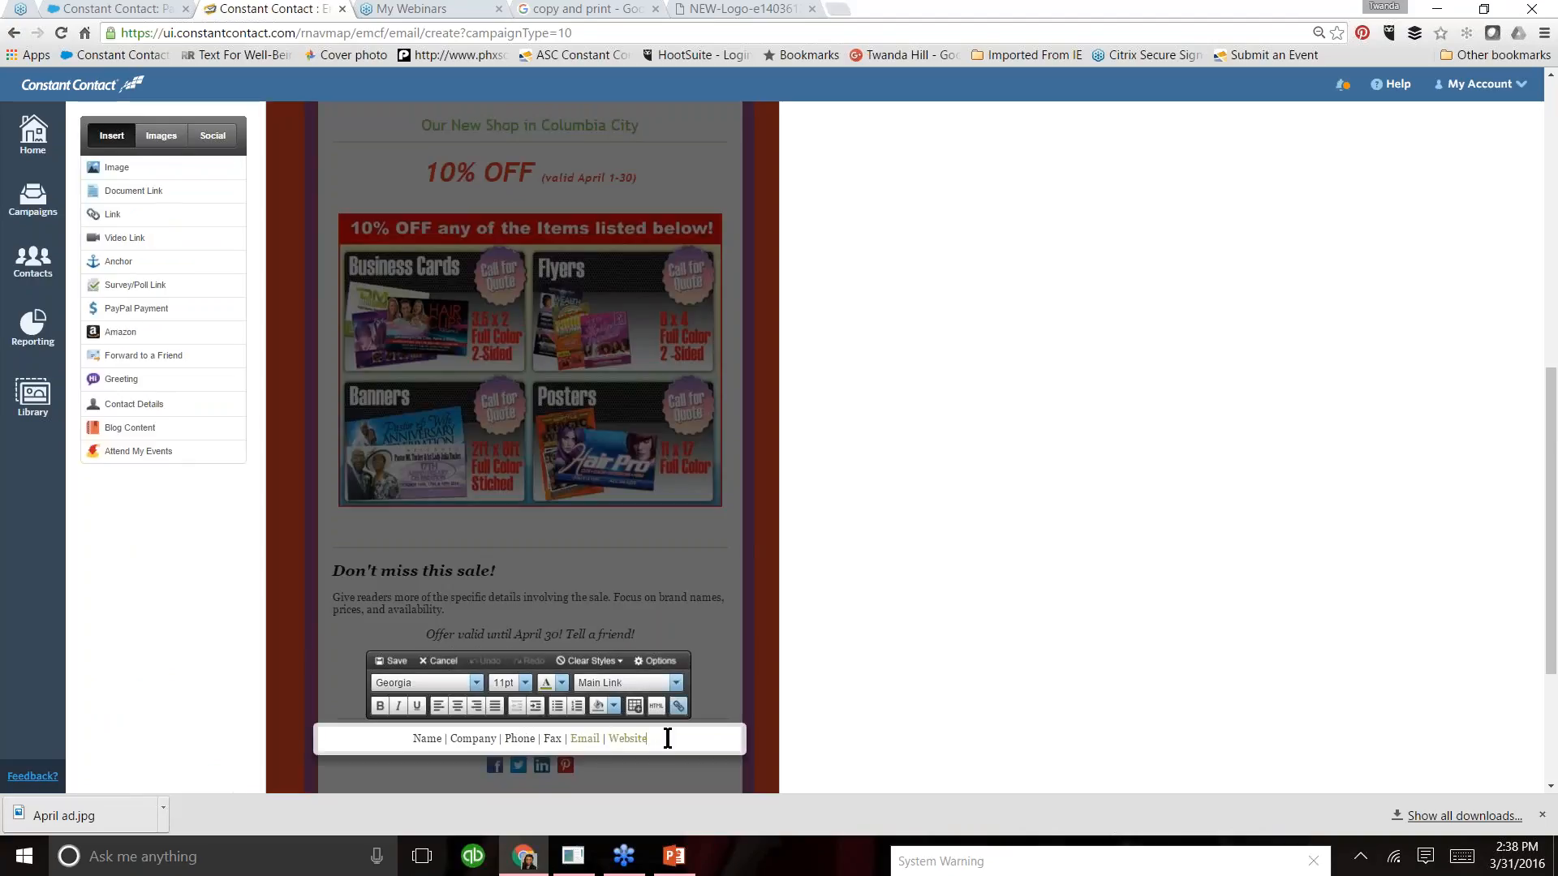
{"action": "left_click_drag", "start_coordinate": [662, 738], "coordinate": [411, 738]}
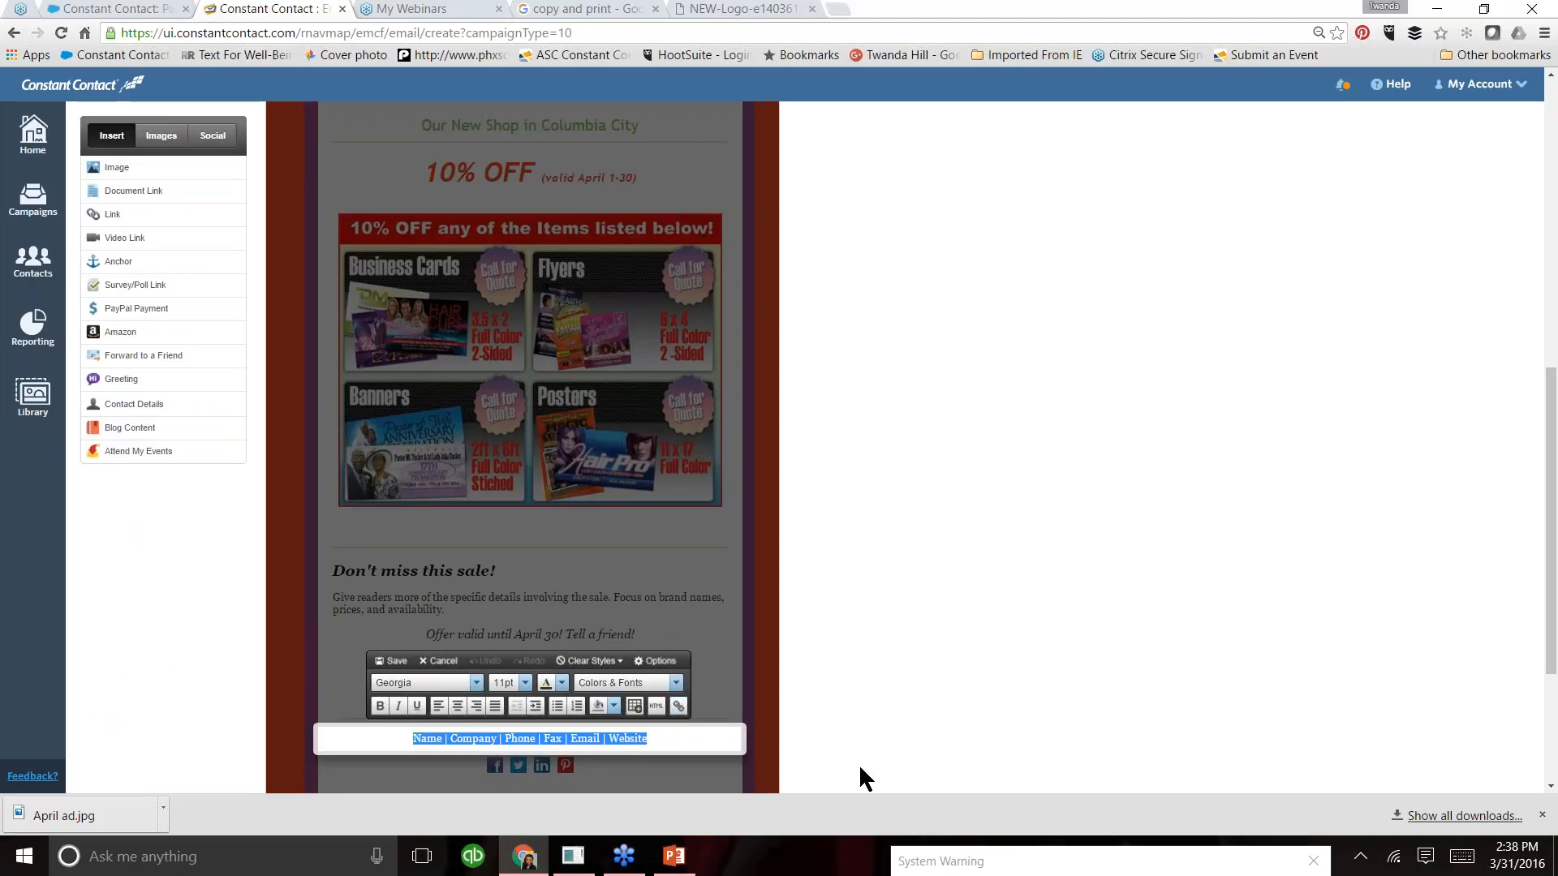
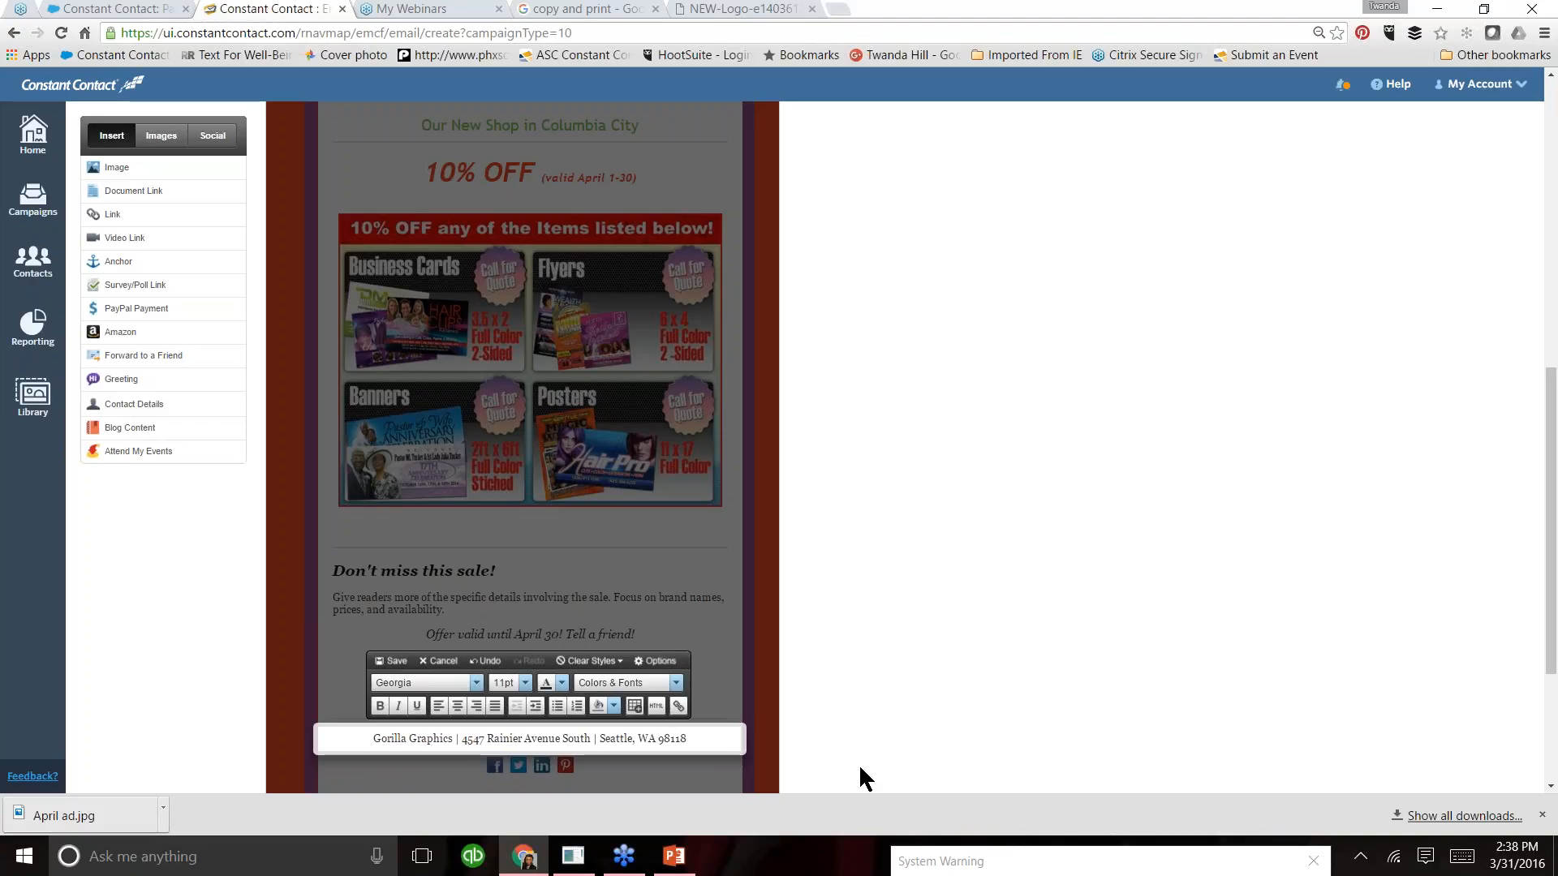
- Format the whole company contact line in purple 12pt Trebuchet MS and save the block
{"action": "left_click_drag", "start_coordinate": [687, 738], "coordinate": [385, 743]}
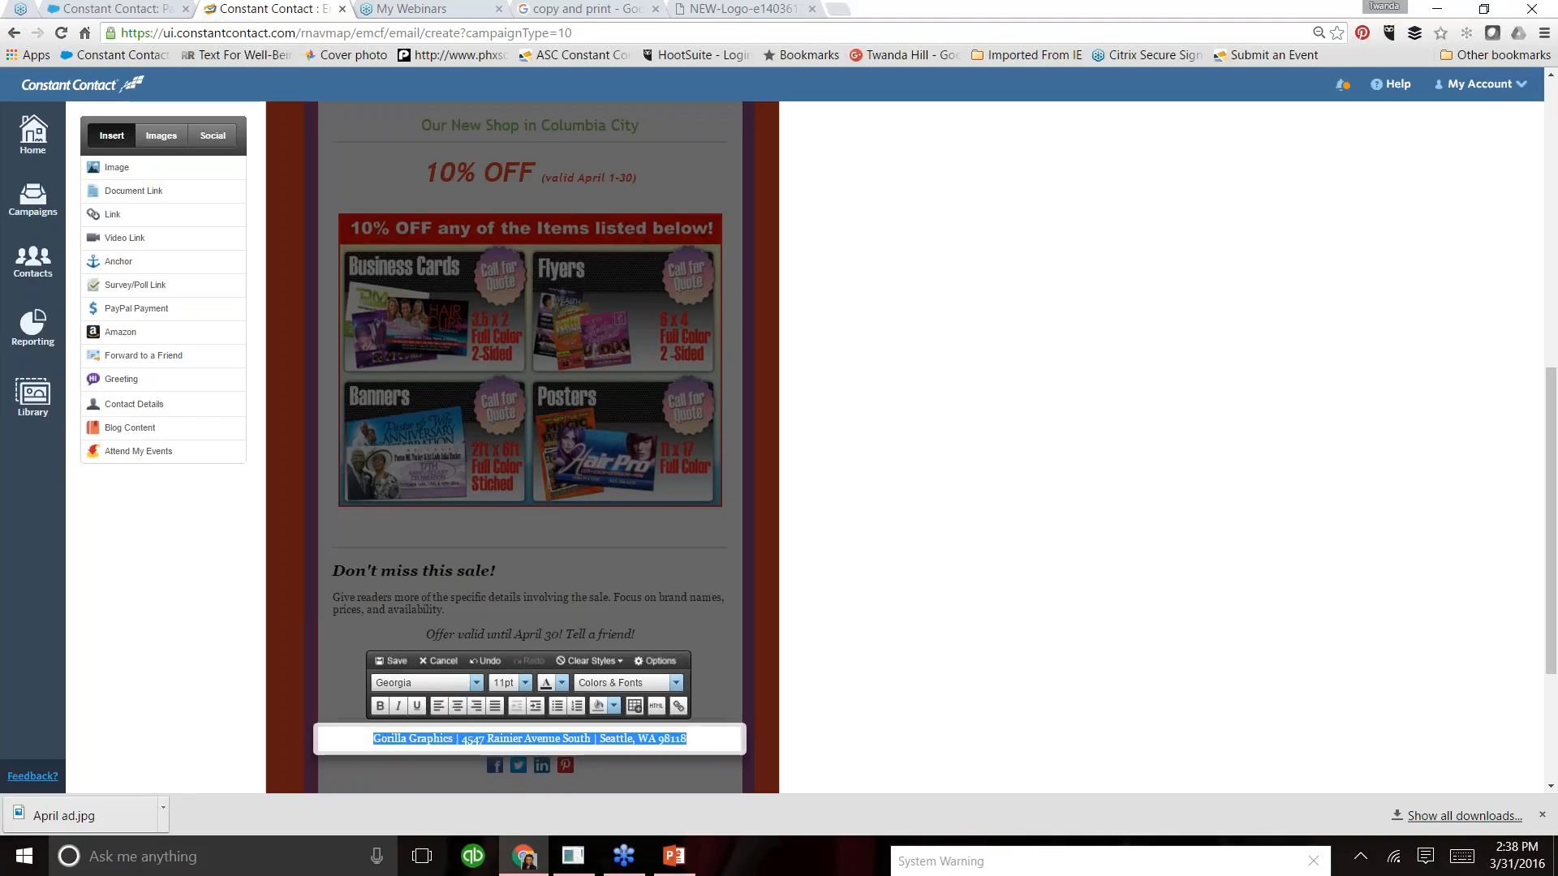
{"action": "left_click", "coordinate": [476, 686]}
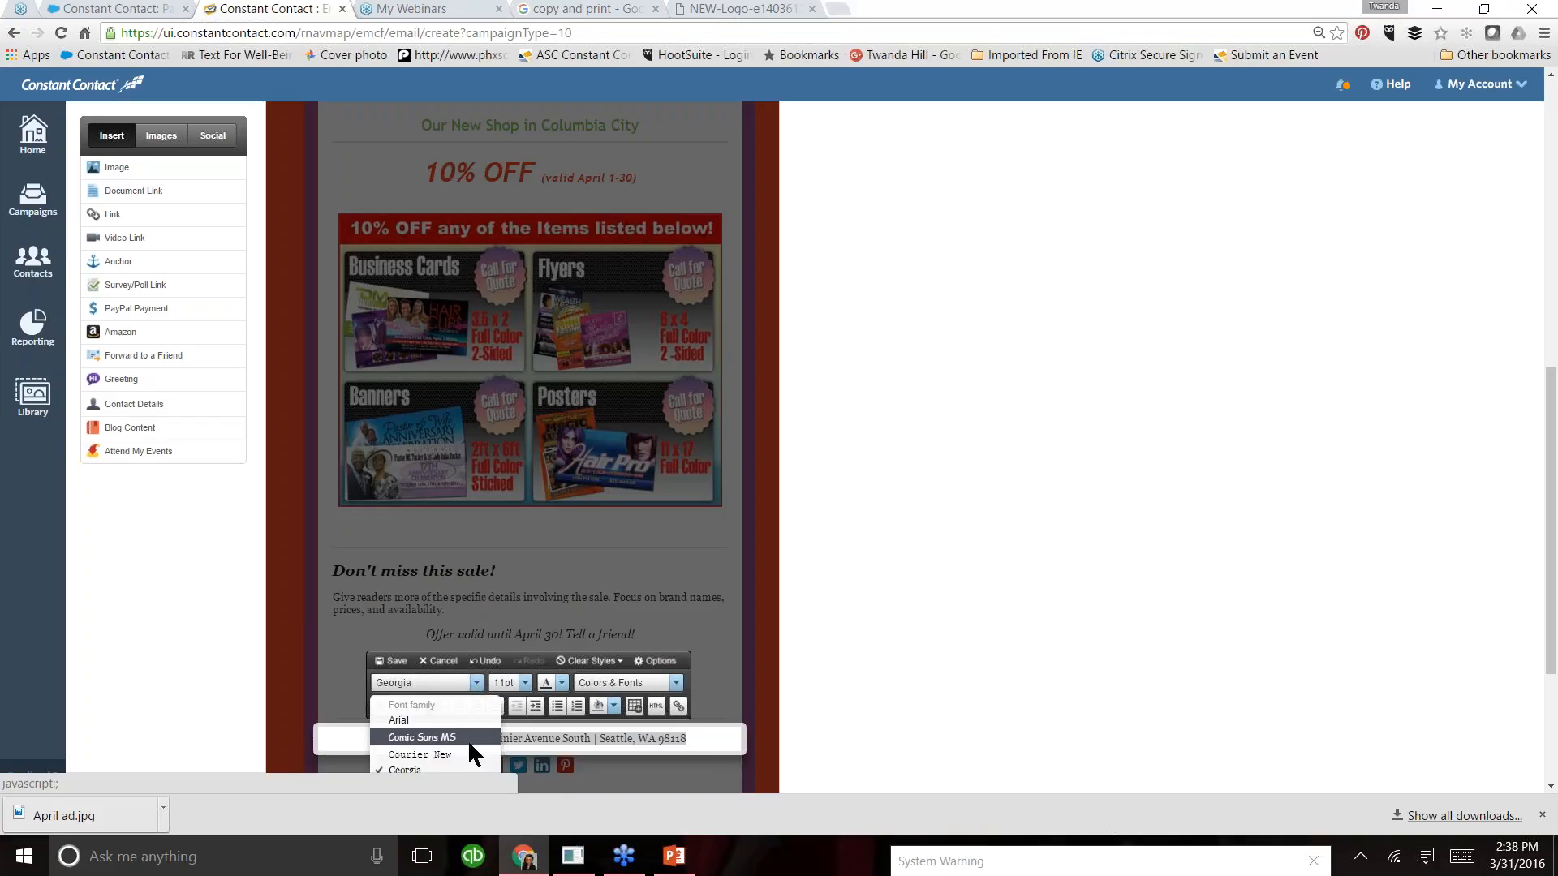
{"action": "scroll", "coordinate": [467, 739], "scroll_direction": "down", "scroll_amount": 3}
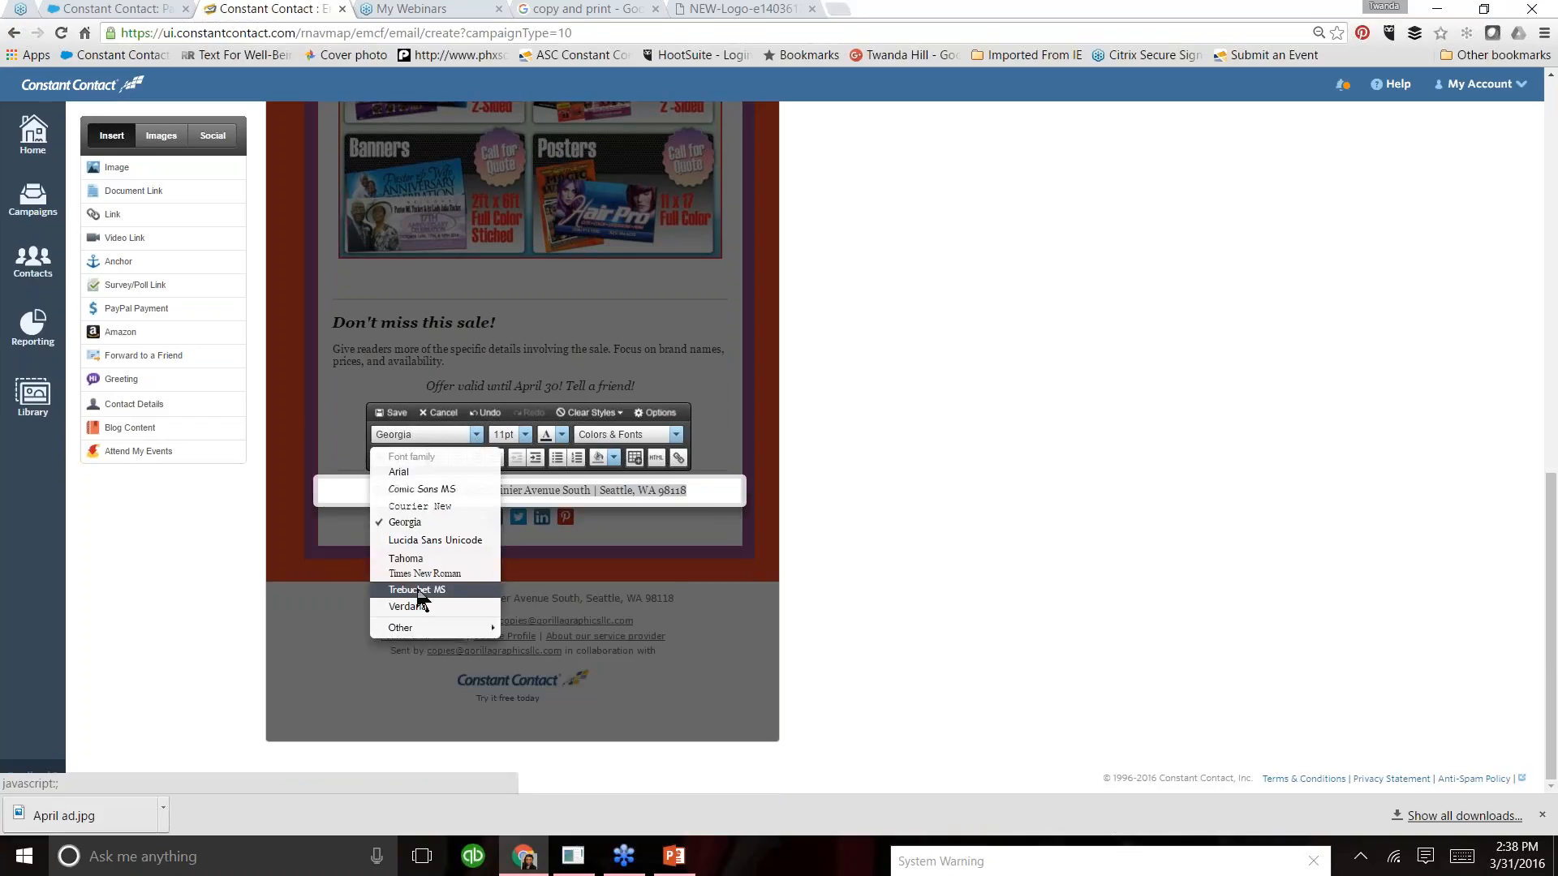
{"action": "left_click", "coordinate": [417, 590]}
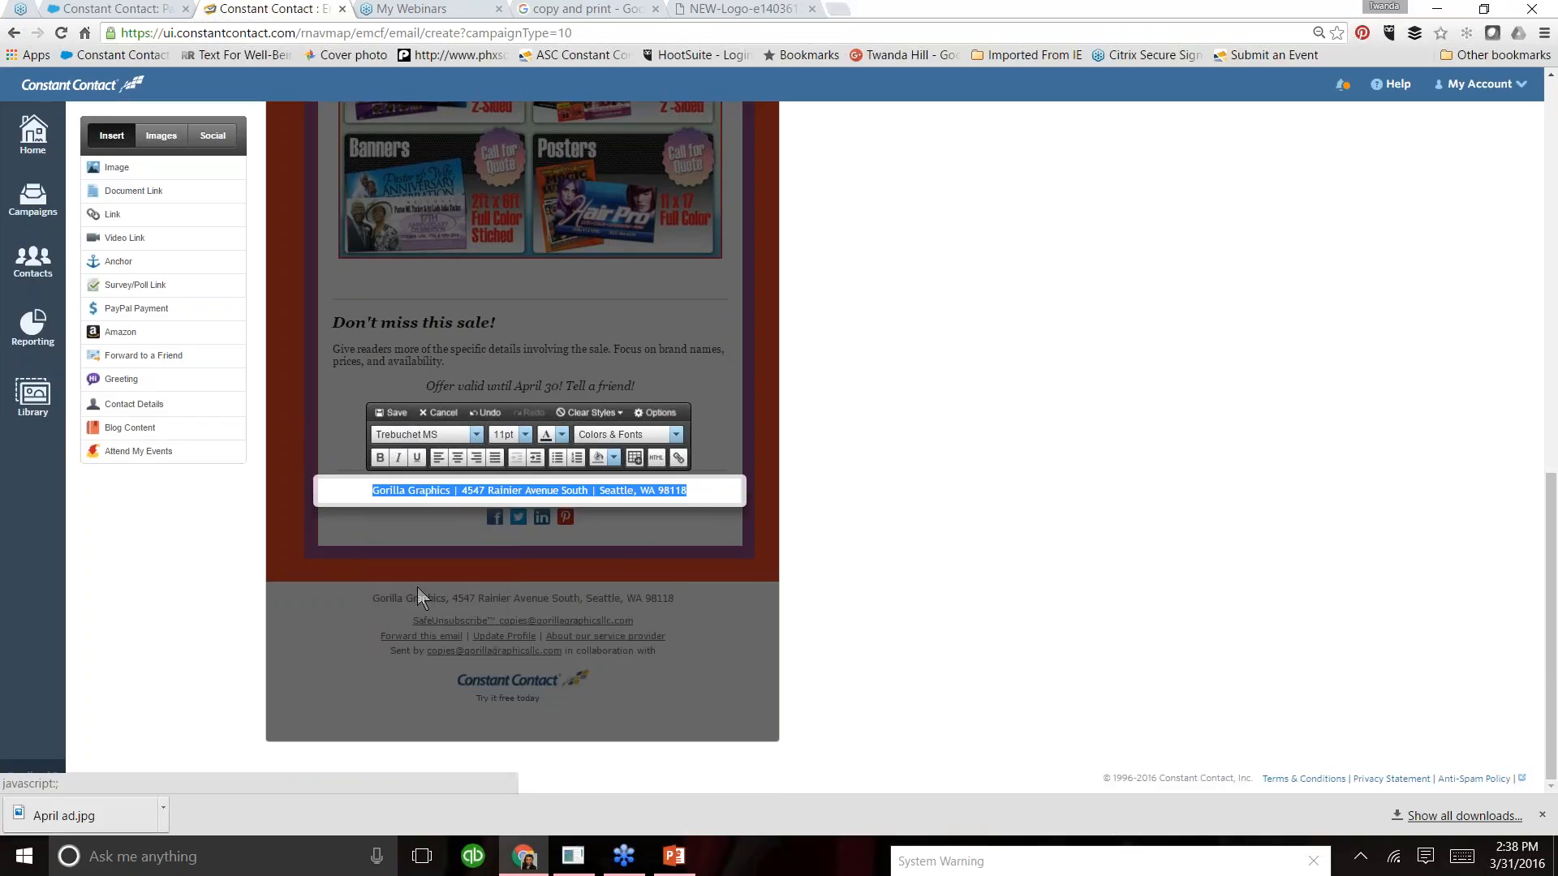
{"action": "left_click", "coordinate": [525, 435]}
{"action": "left_click", "coordinate": [523, 538]}
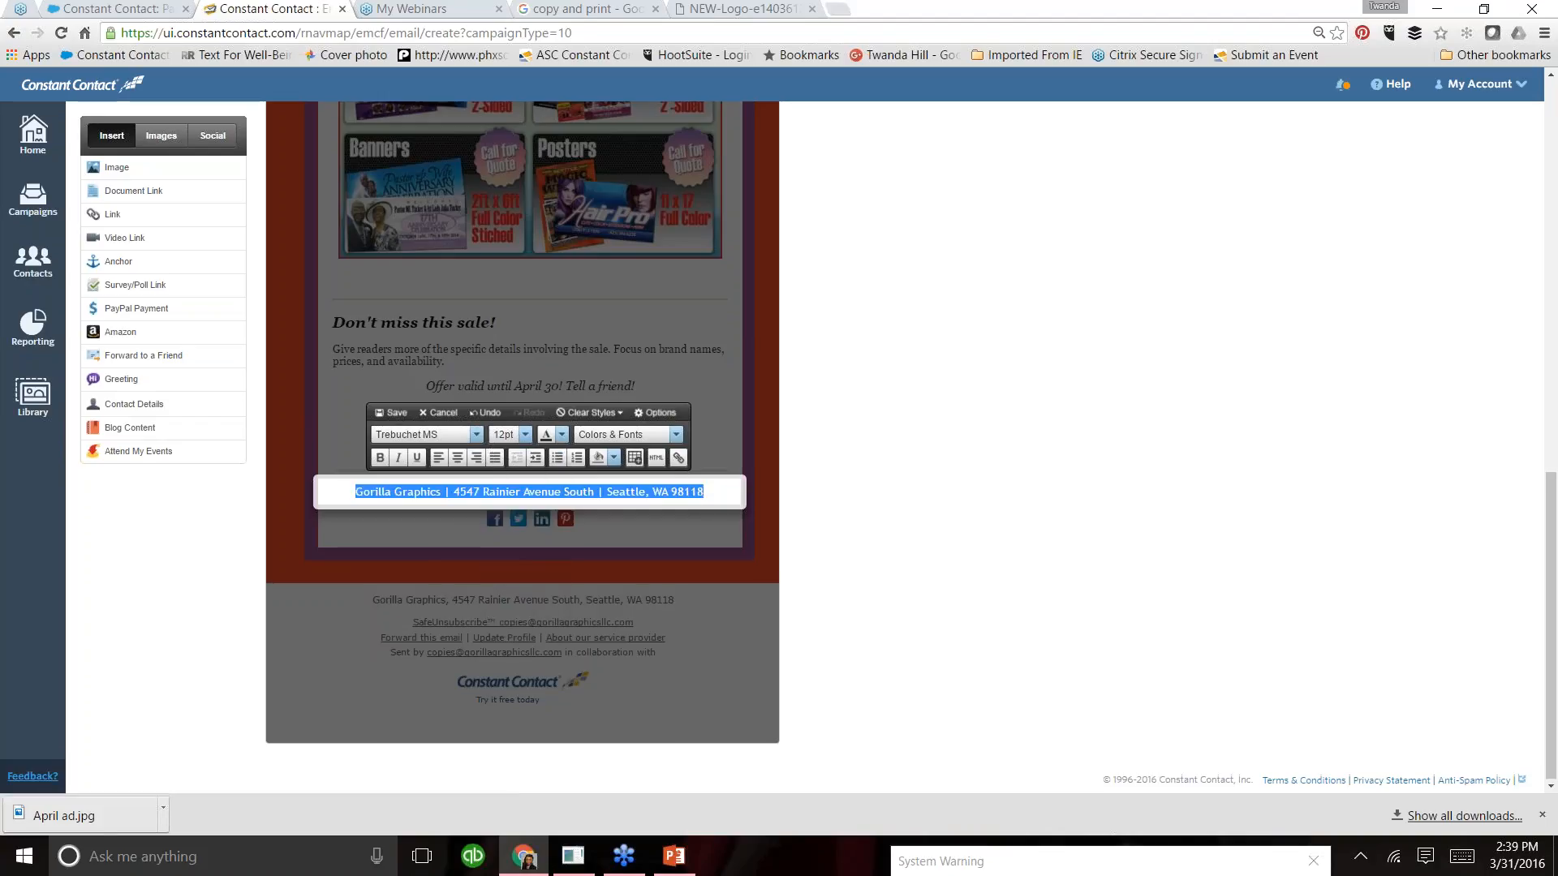
{"action": "left_click", "coordinate": [562, 437]}
{"action": "left_click", "coordinate": [566, 541]}
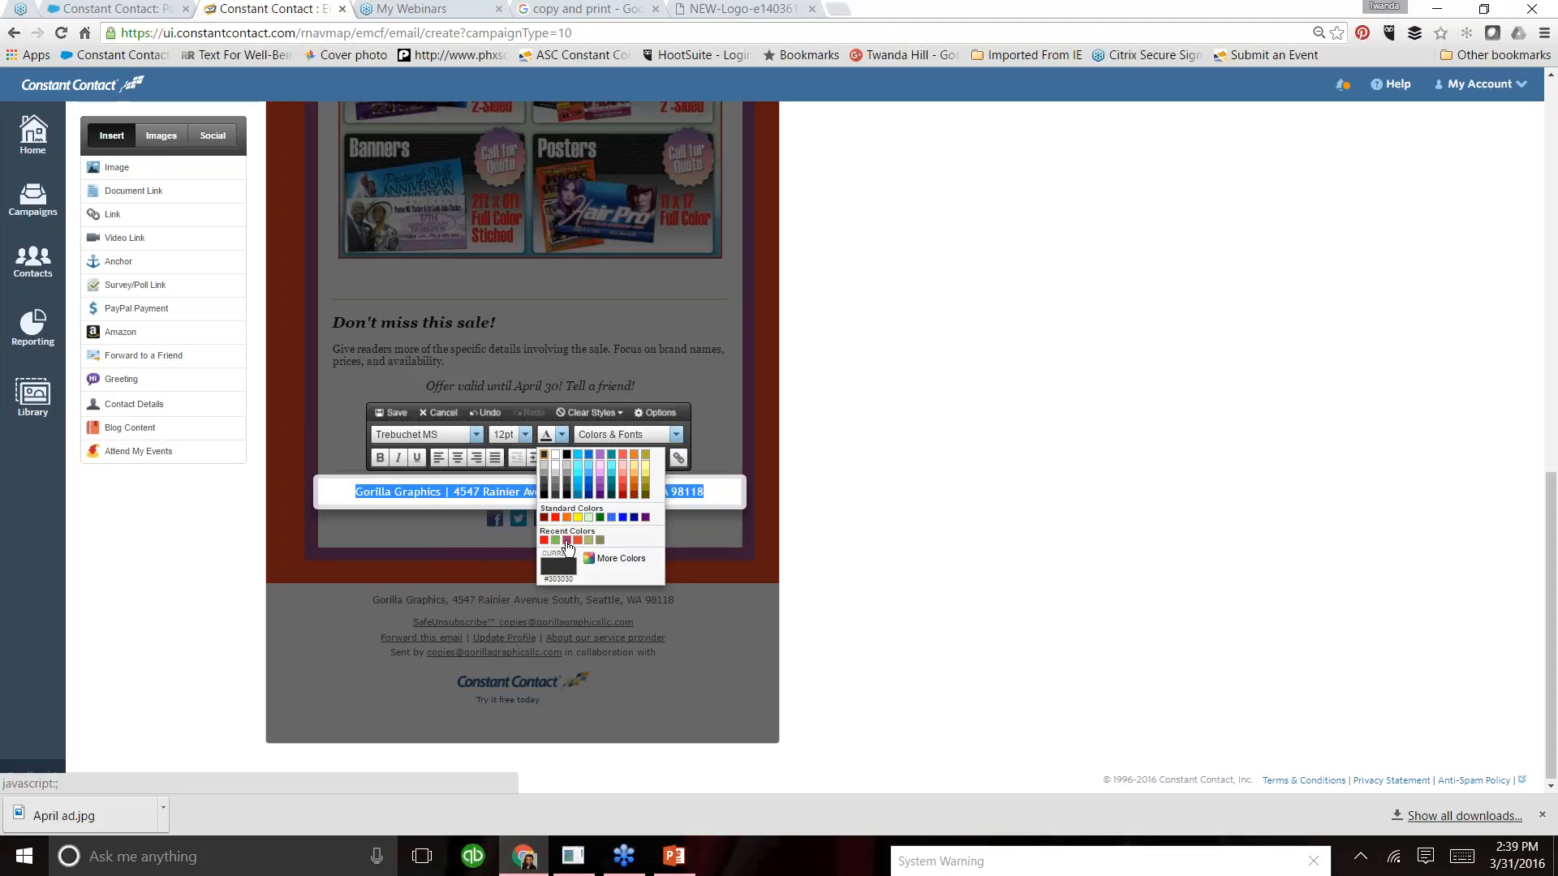
{"action": "left_click", "coordinate": [641, 492]}
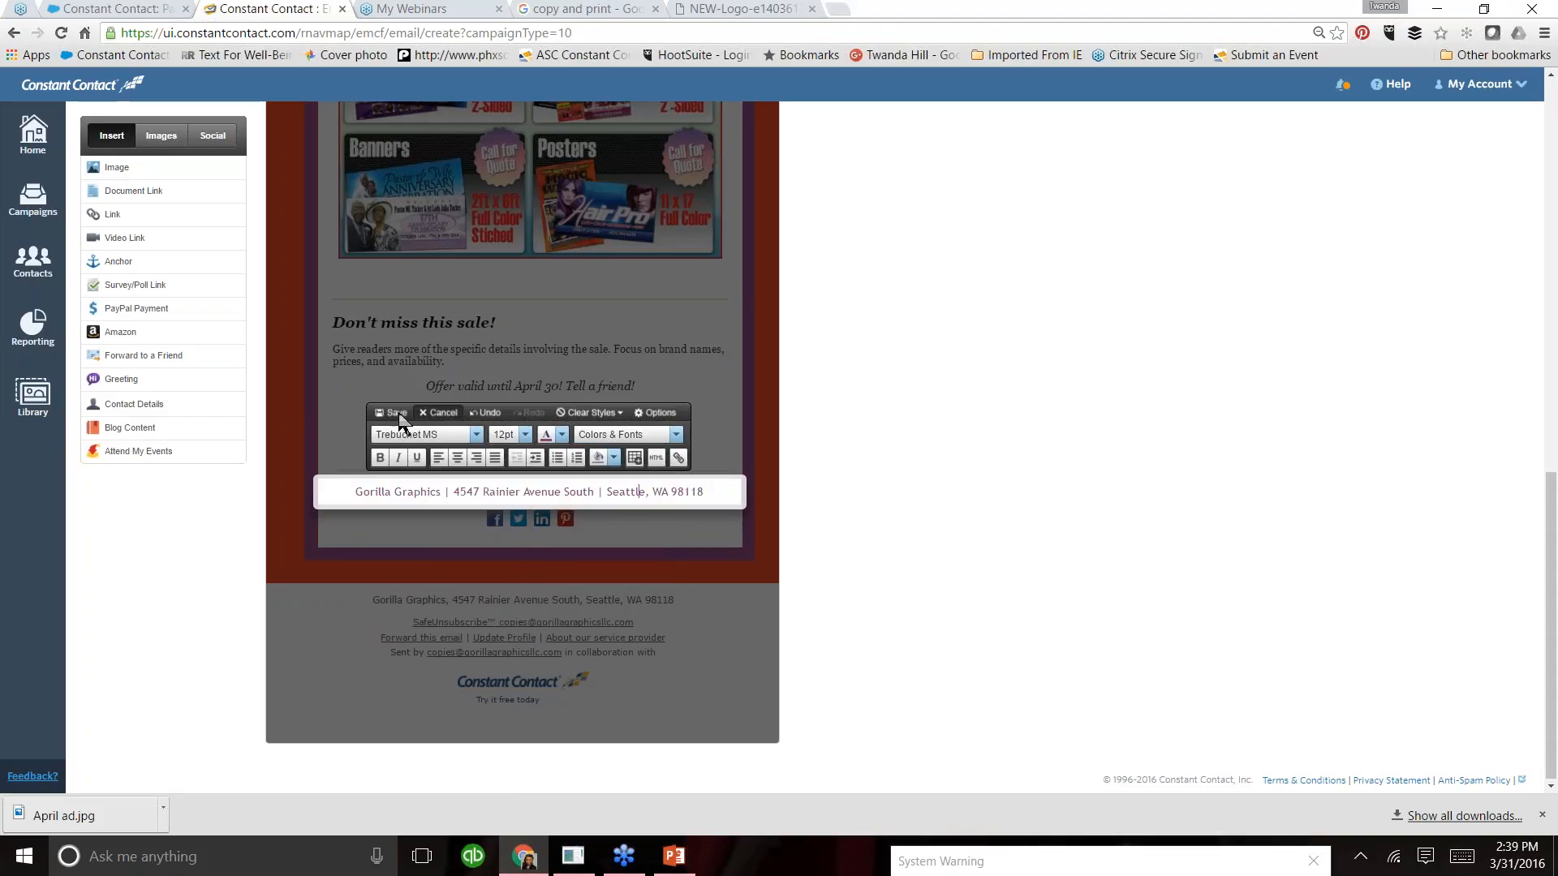
{"action": "left_click", "coordinate": [396, 413]}
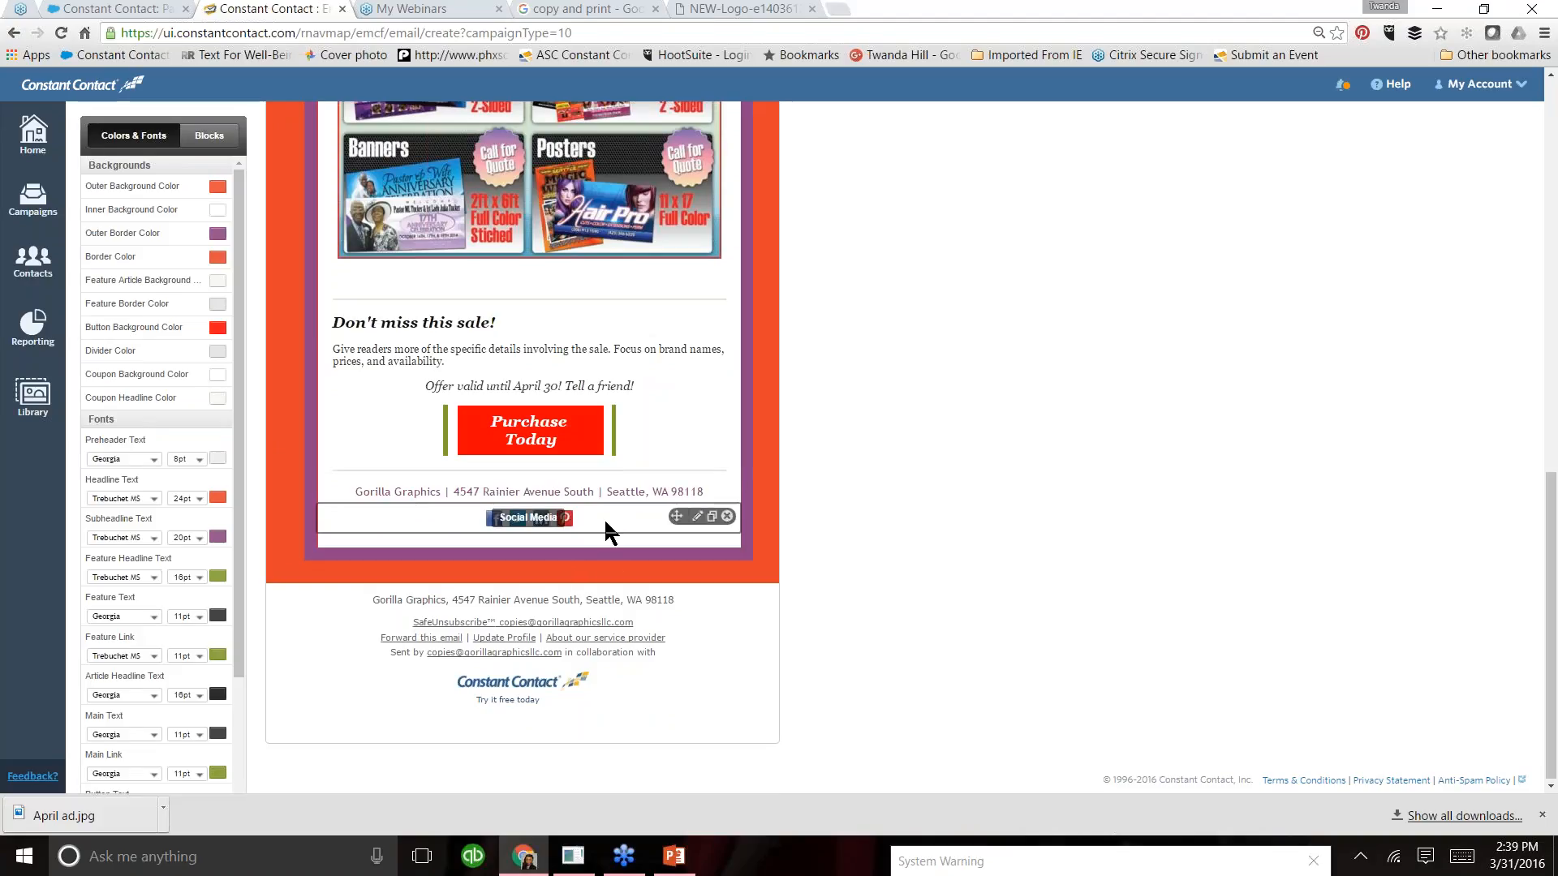
- Delete the Pinterest, LinkedIn and Twitter icons from the social media block, leaving only the Facebook icon
{"action": "left_click", "coordinate": [697, 518]}
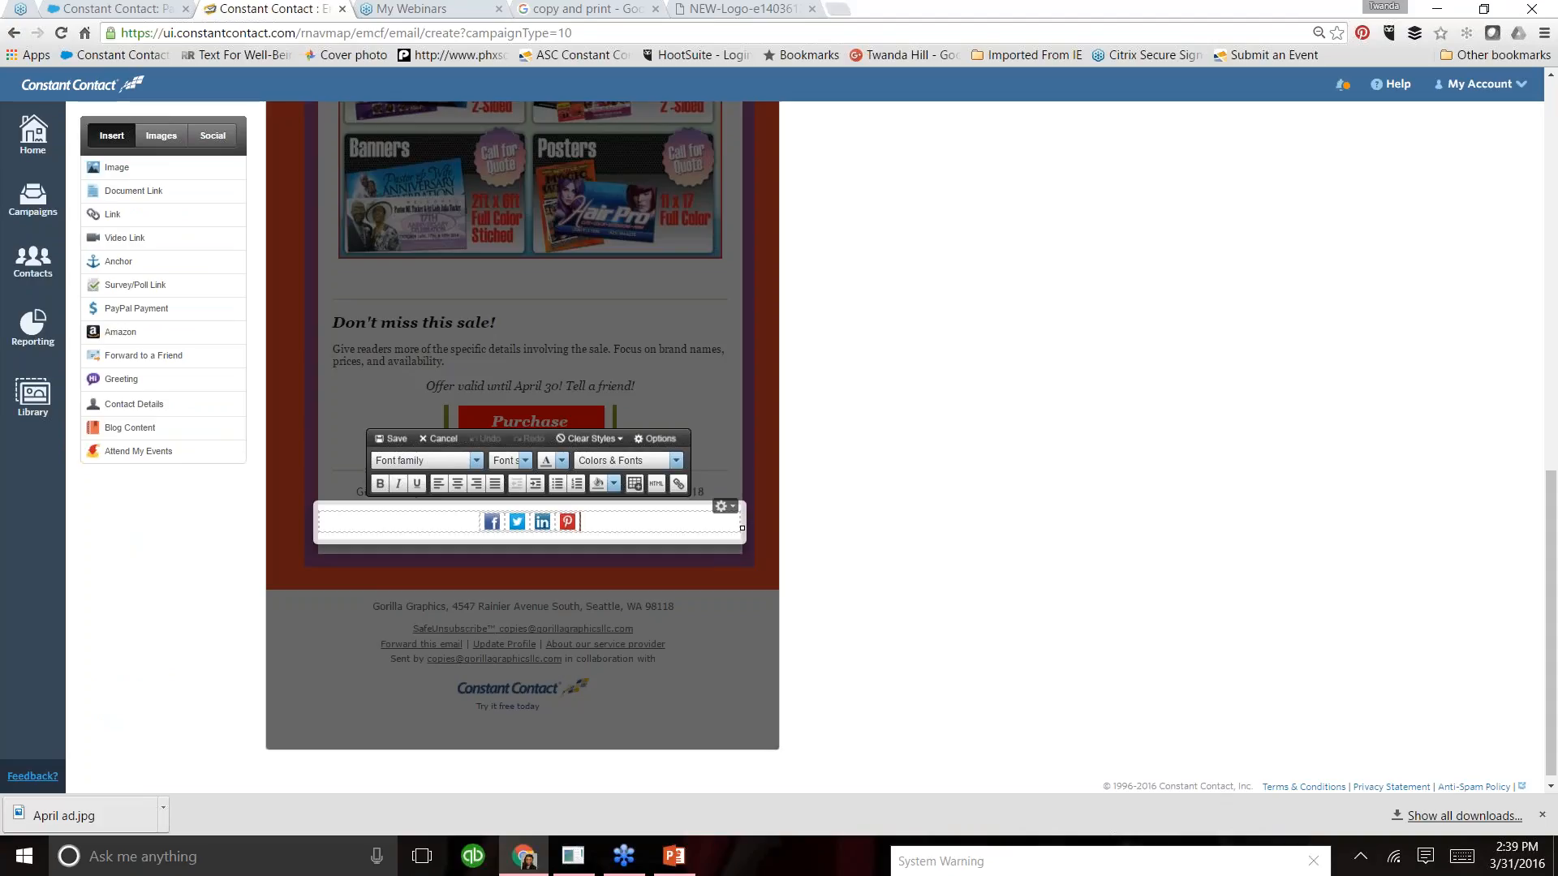
{"action": "left_click", "coordinate": [568, 524]}
{"action": "left_click_drag", "start_coordinate": [581, 525], "coordinate": [581, 524]}
{"action": "left_click", "coordinate": [560, 523]}
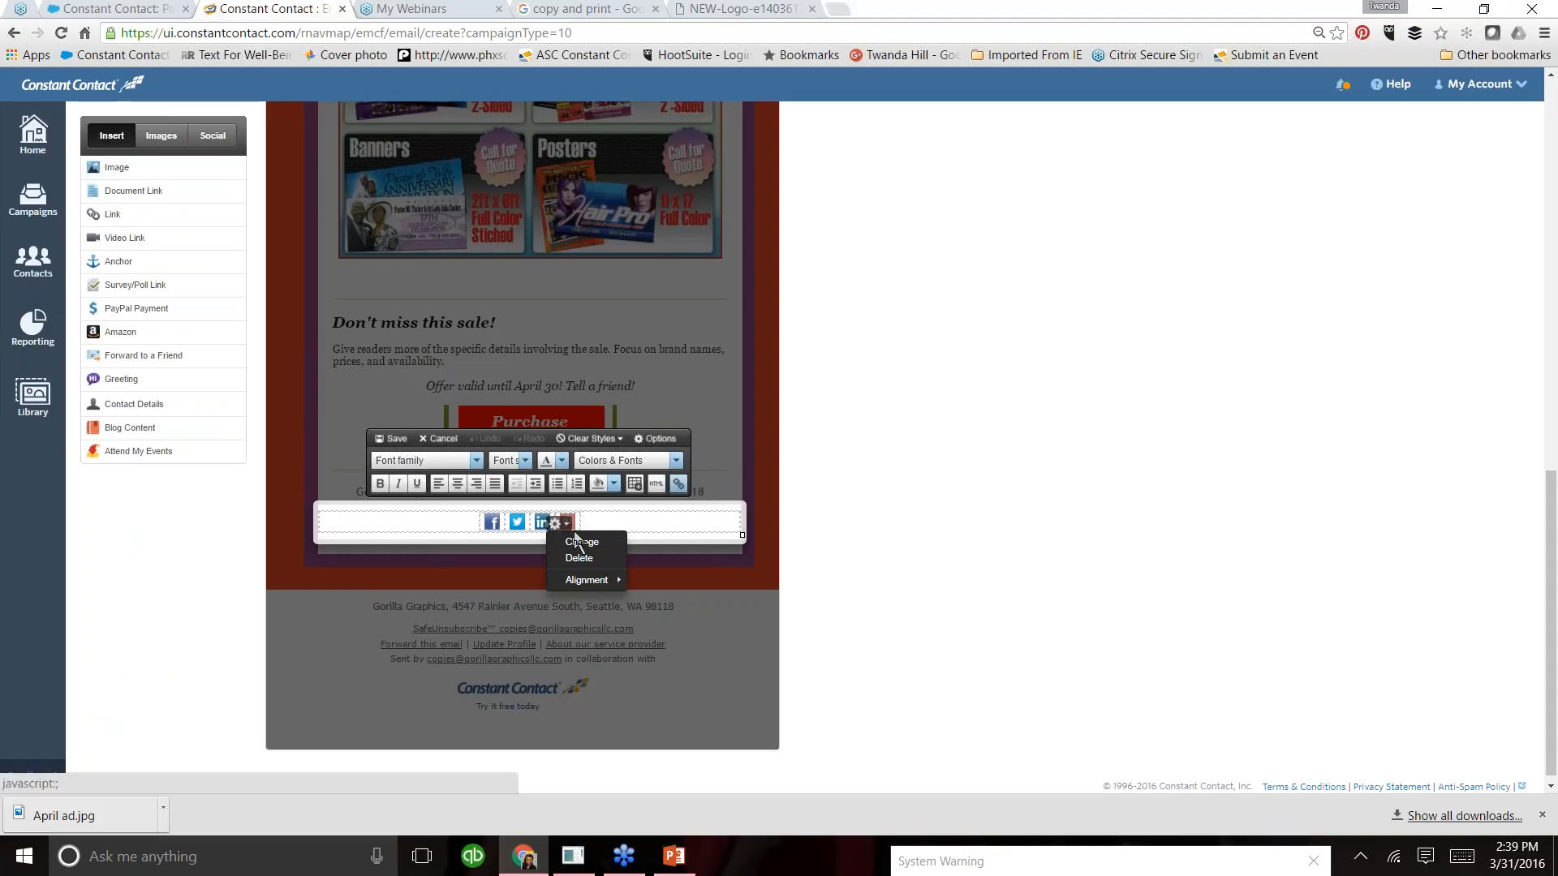
{"action": "left_click", "coordinate": [579, 558]}
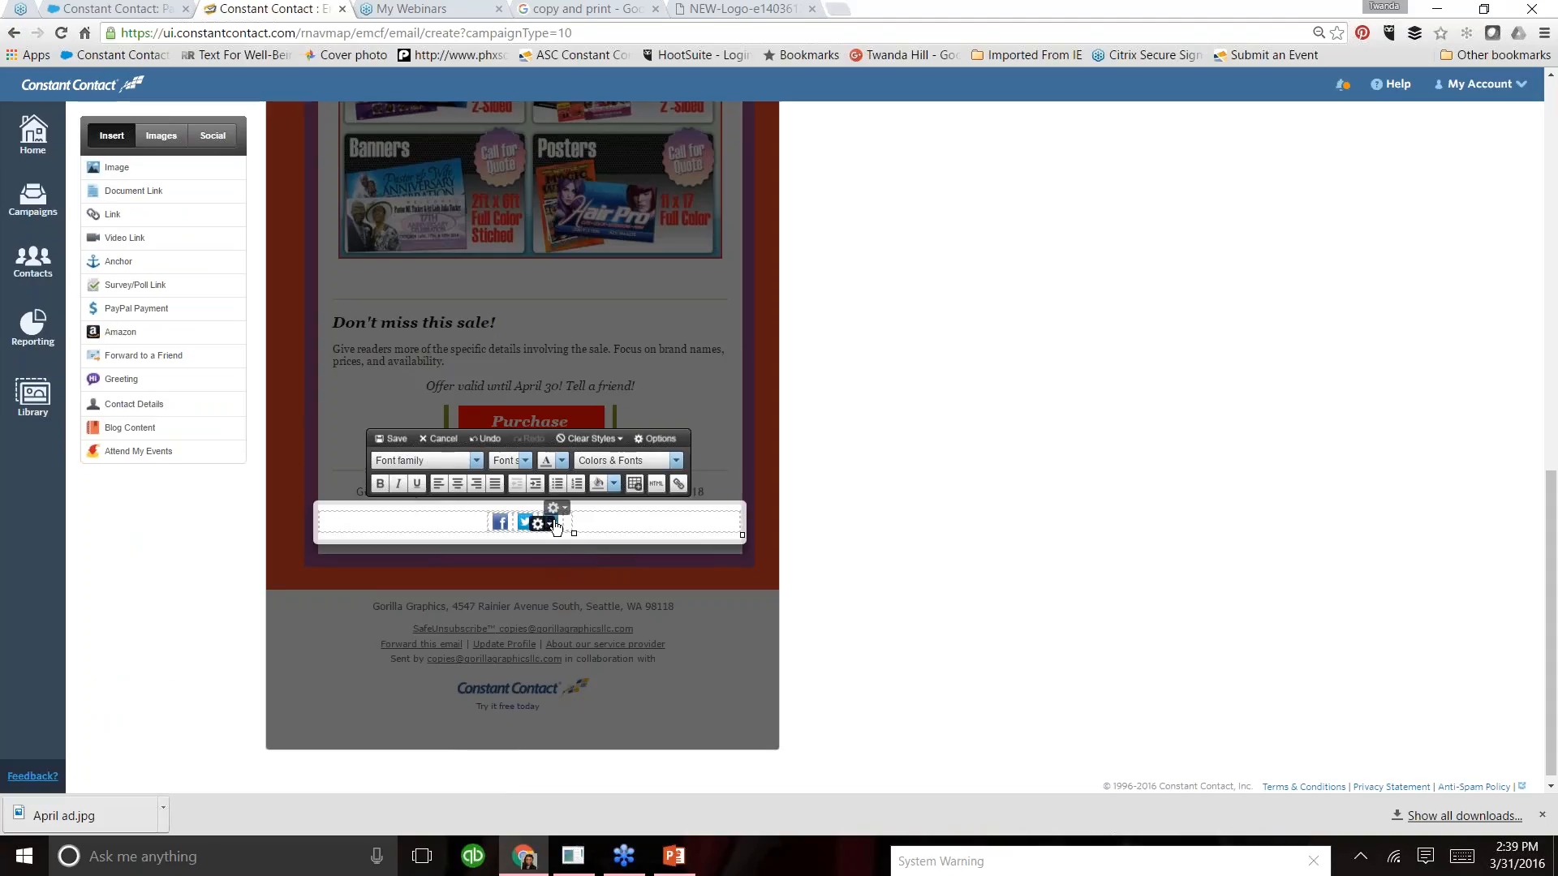
{"action": "left_click", "coordinate": [555, 526]}
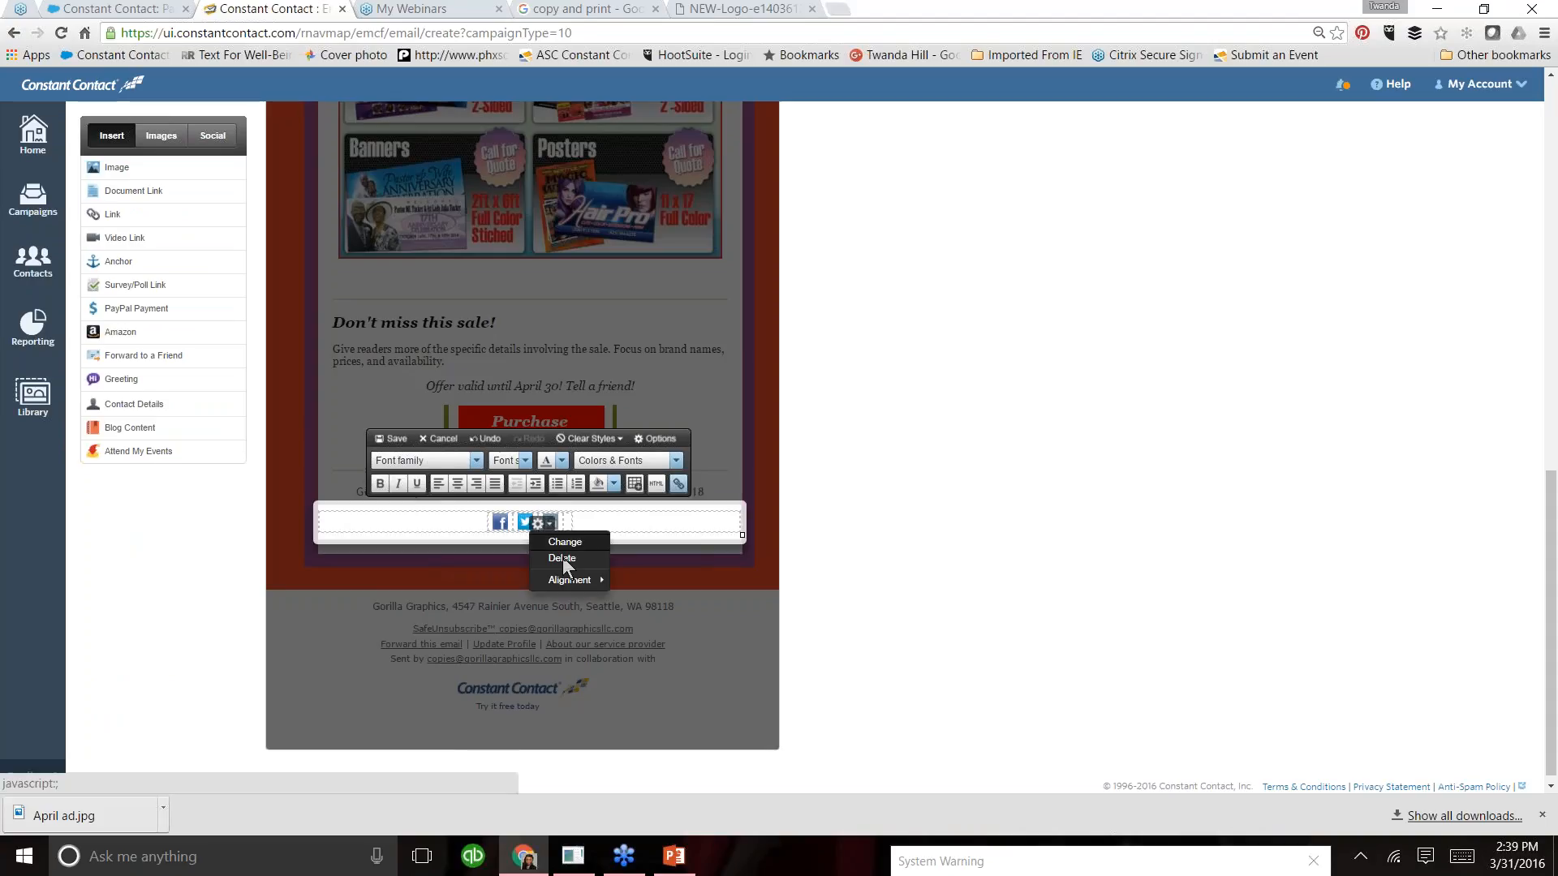
{"action": "left_click", "coordinate": [562, 558]}
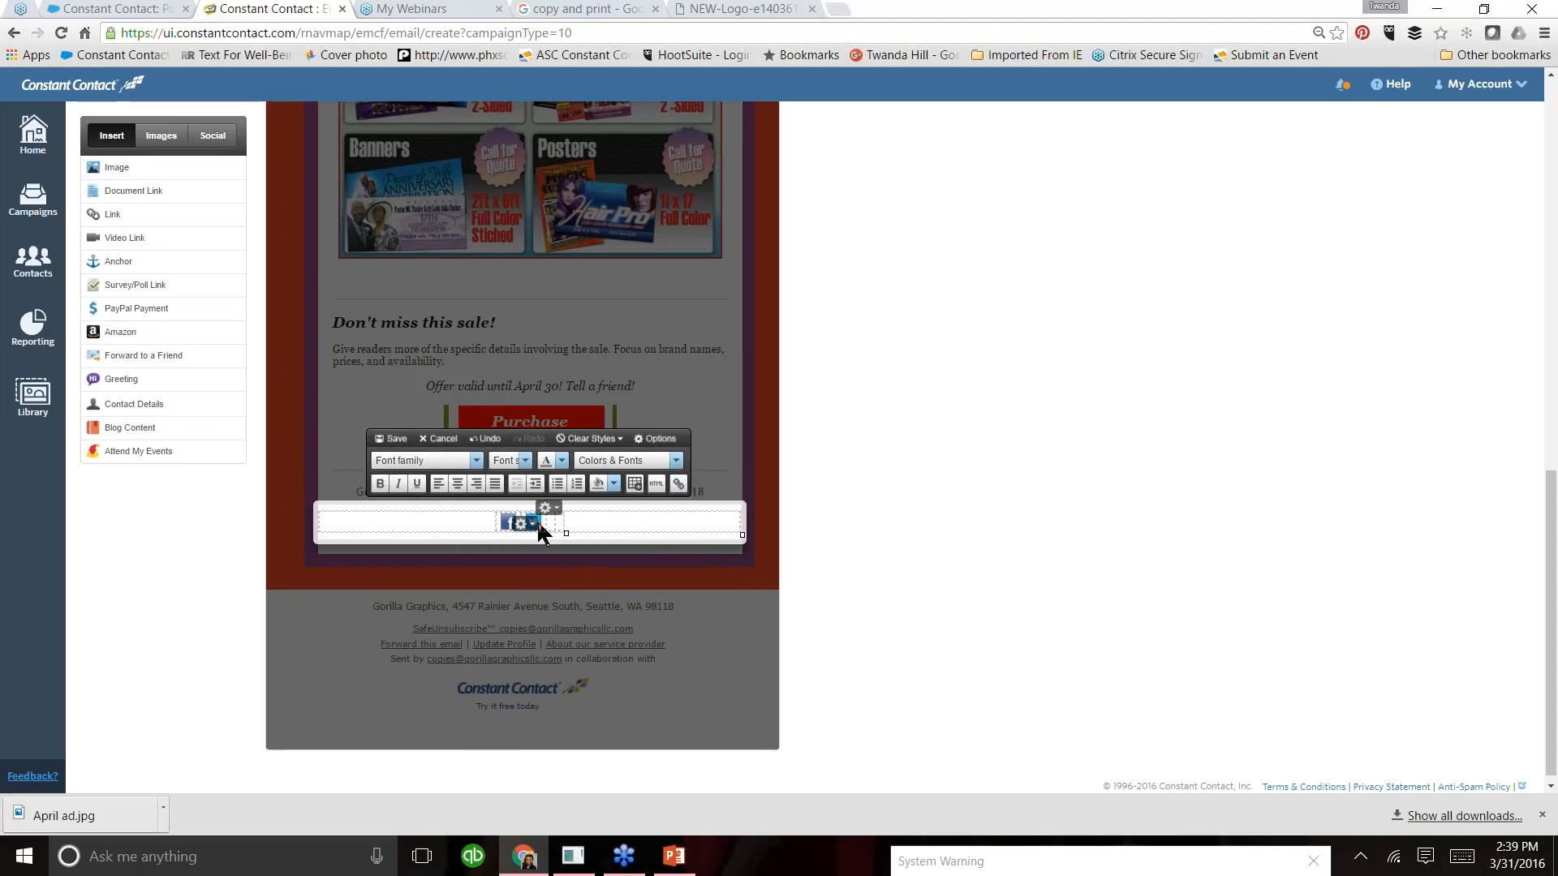
{"action": "left_click", "coordinate": [534, 526]}
{"action": "left_click", "coordinate": [548, 557]}
- Change the Facebook icon to the large image, link it to facebook.com/gorillagraphics, and save the social media block
{"action": "left_click", "coordinate": [518, 528]}
{"action": "left_click", "coordinate": [529, 544]}
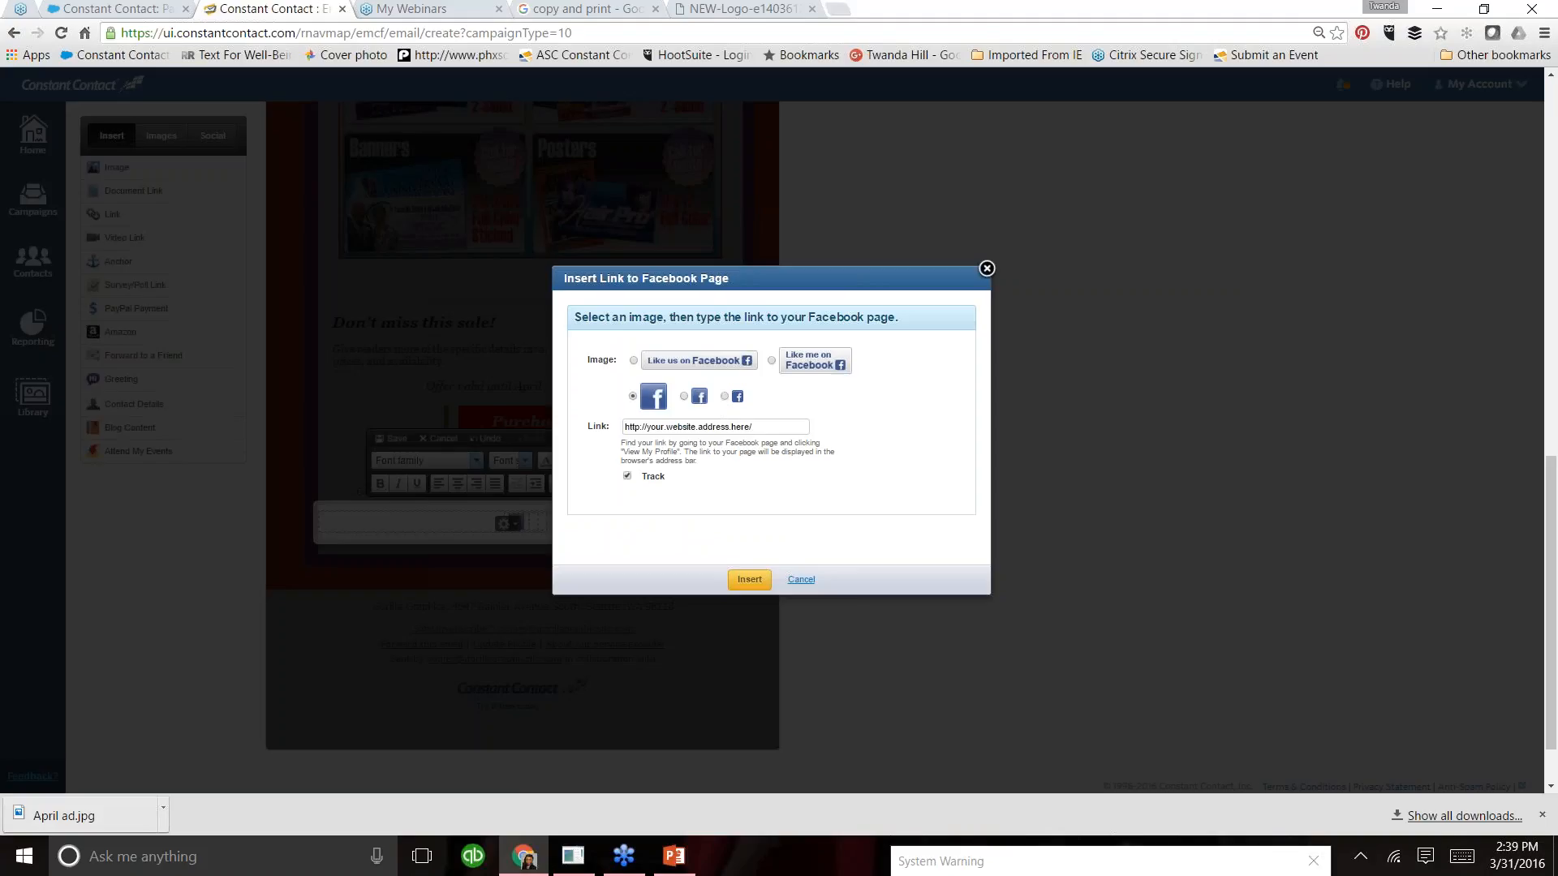
{"action": "left_click", "coordinate": [776, 427]}
{"action": "key", "text": "BackSpace"}
{"action": "key", "text": "BackSpace"}
{"action": "key", "text": "BackSpace"}
{"action": "key", "text": "BackSpace"}
{"action": "key", "text": "BackSpace"}
{"action": "key", "text": "BackSpace"}
{"action": "key", "text": "BackSpace"}
{"action": "key", "text": "BackSpace"}
{"action": "key", "text": "BackSpace"}
{"action": "key", "text": "BackSpace"}
{"action": "key", "text": "BackSpace"}
{"action": "key", "text": "BackSpace"}
{"action": "key", "text": "BackSpace"}
{"action": "key", "text": "BackSpace"}
{"action": "key", "text": "BackSpace"}
{"action": "key", "text": "BackSpace"}
{"action": "key", "text": "BackSpace"}
{"action": "key", "text": "BackSpace"}
{"action": "key", "text": "BackSpace"}
{"action": "key", "text": "BackSpace"}
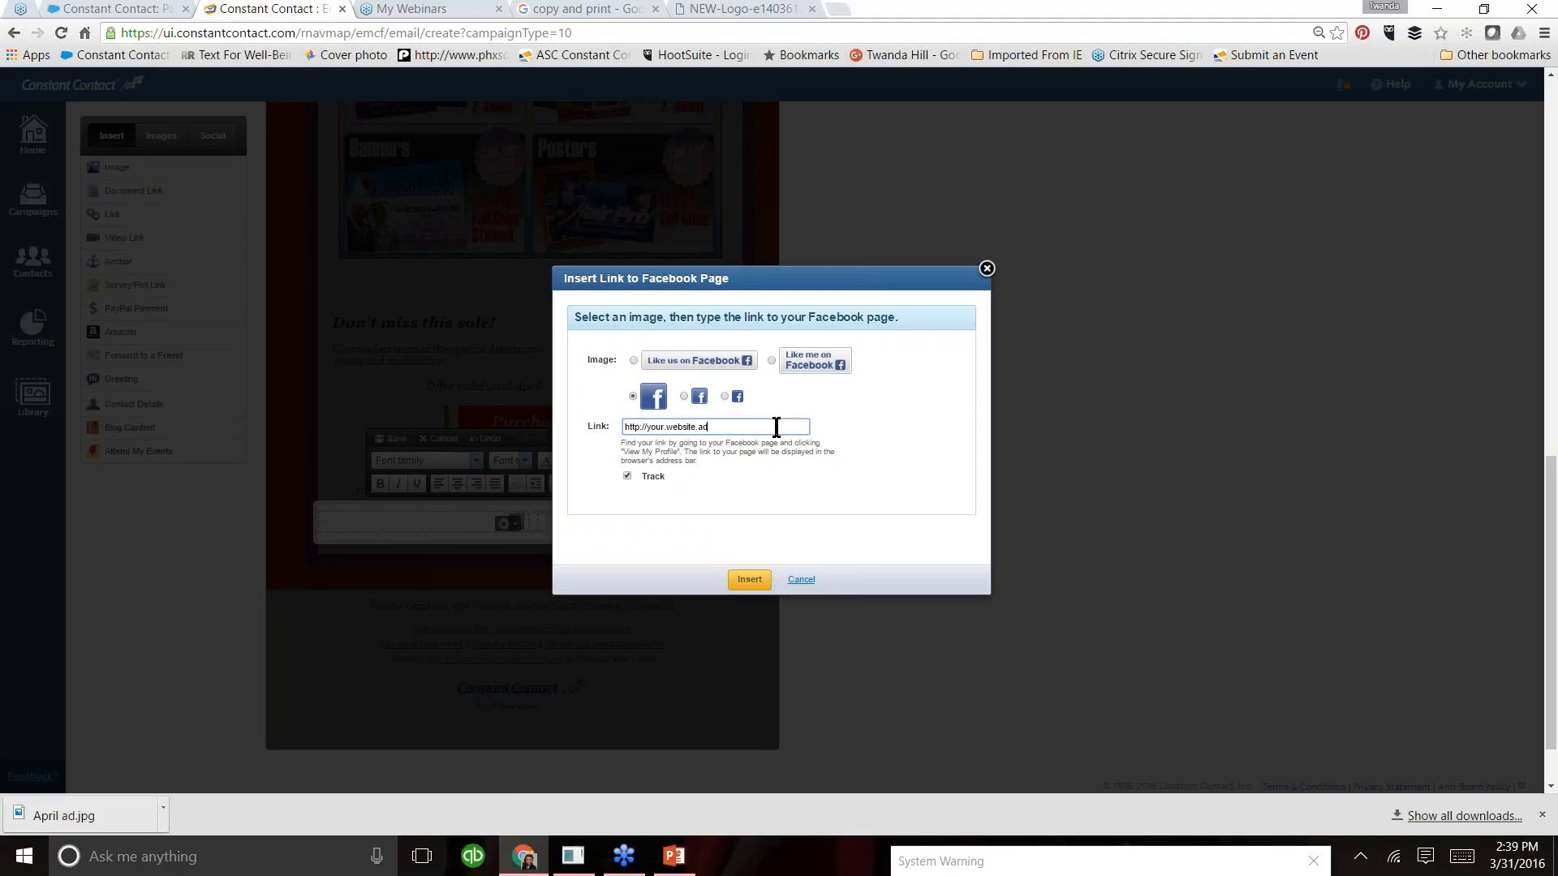
{"action": "key", "text": "BackSpace"}
{"action": "key", "text": "BackSpace"}
{"action": "key", "text": "BackSpace"}
{"action": "type", "text": "facebook.com/gorillagraphics"}
{"action": "left_click", "coordinate": [753, 581]}
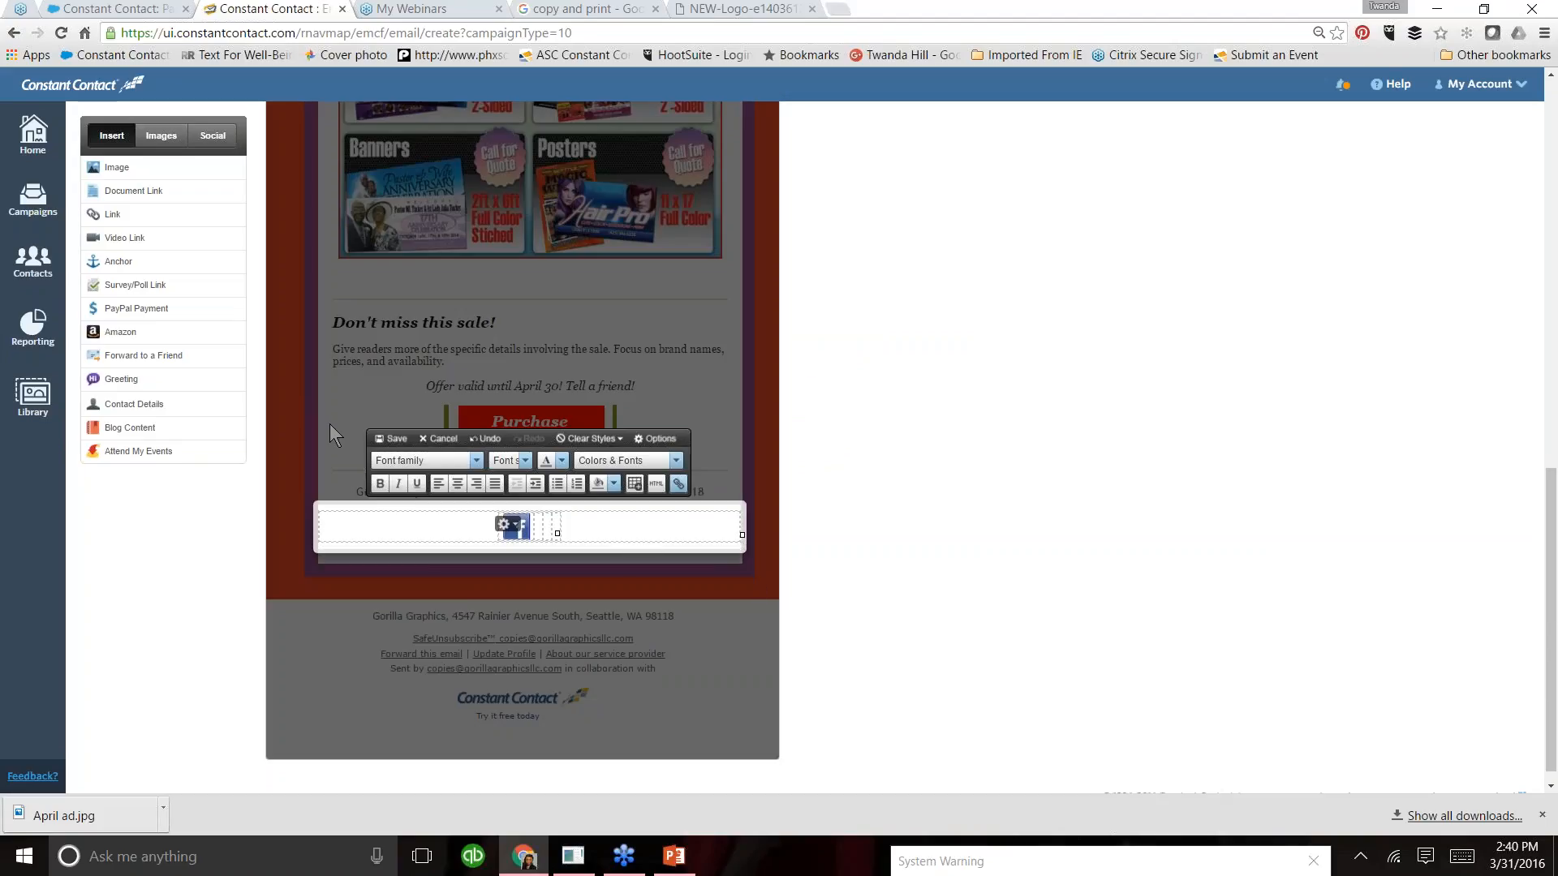
{"action": "left_click", "coordinate": [393, 439]}
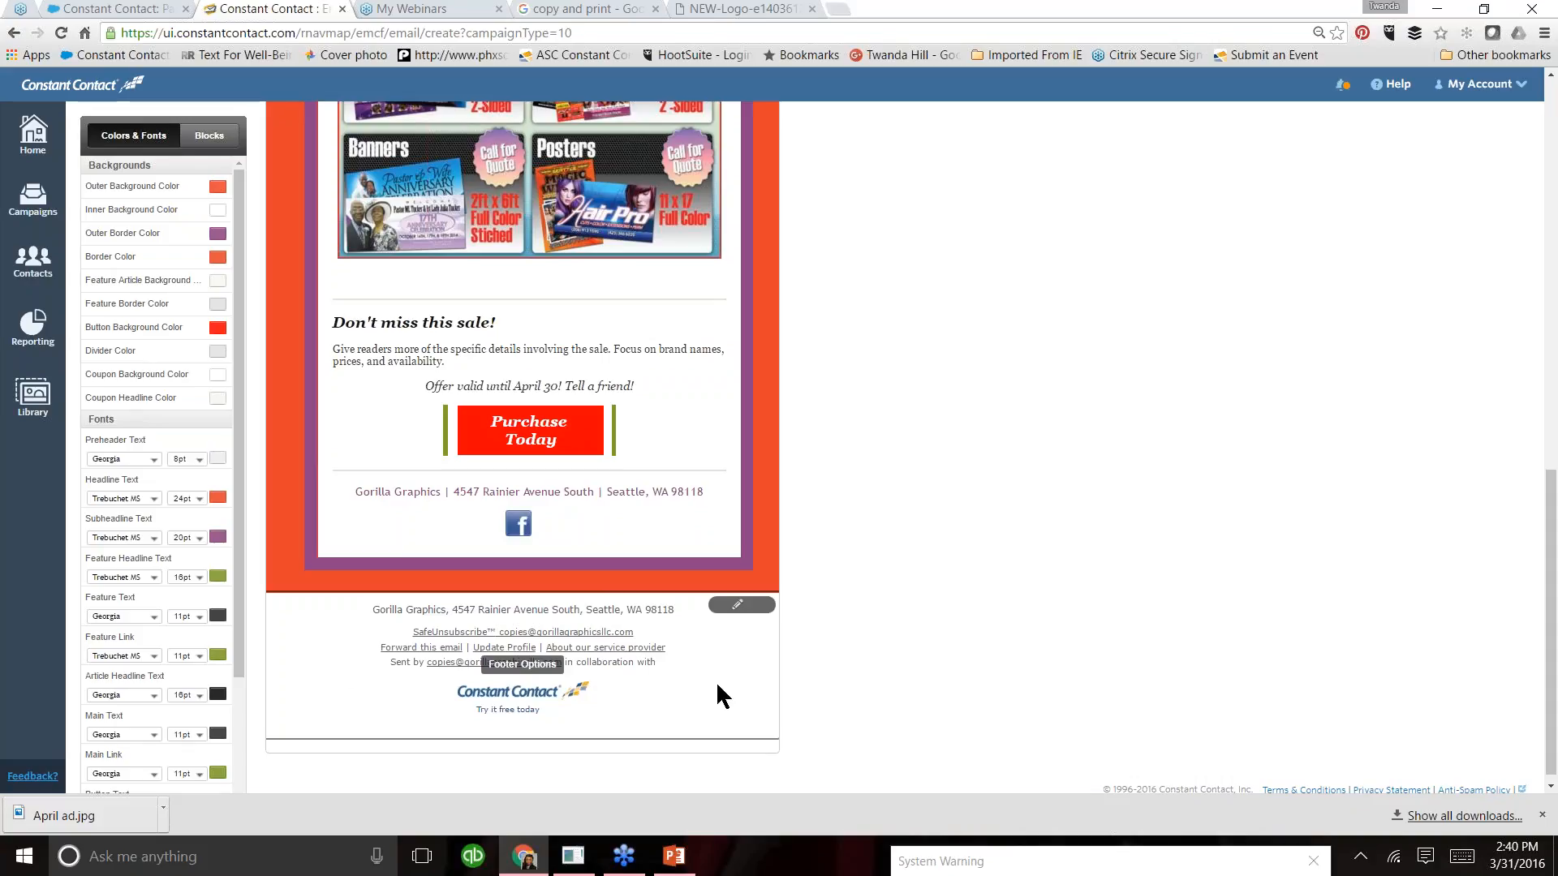
{"action": "left_click_drag", "start_coordinate": [1556, 477], "coordinate": [1556, 507]}
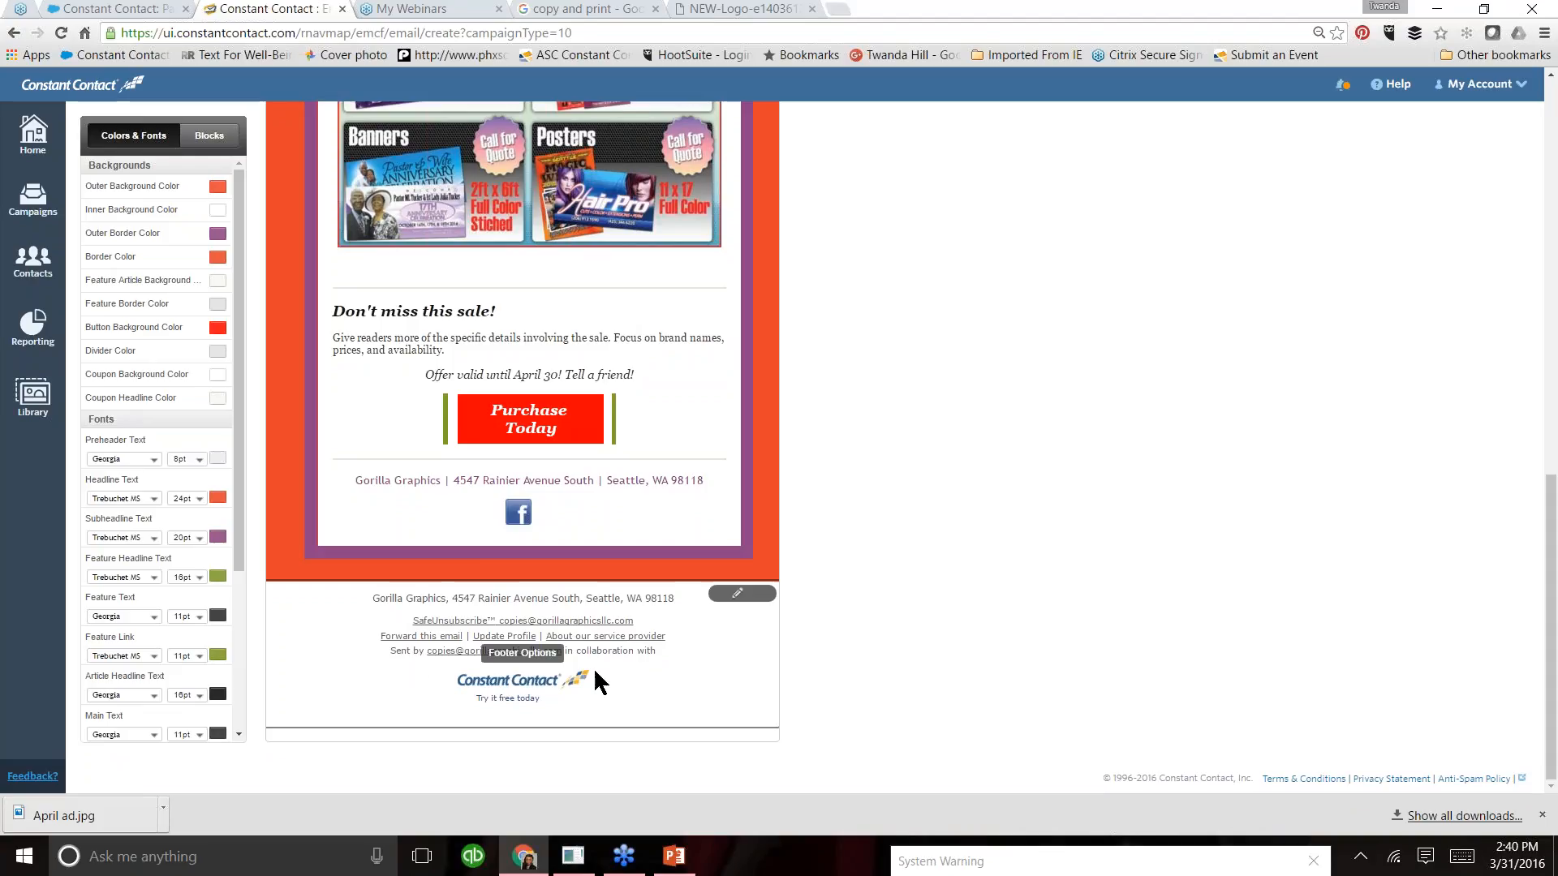
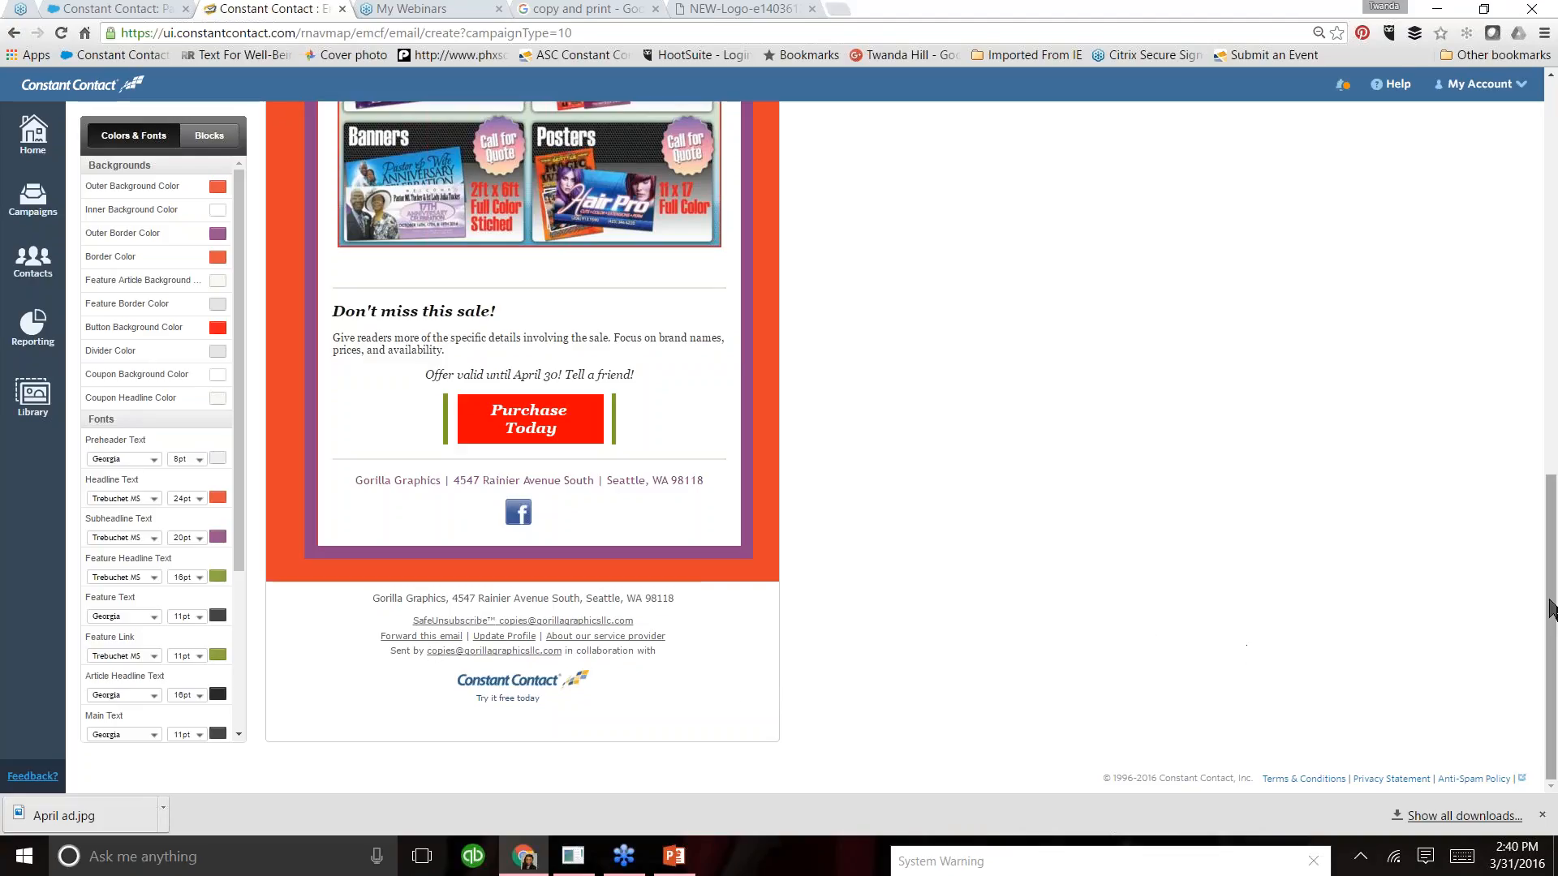
- Clear the placeholder sentence from the preheader block above the logo
{"action": "left_click_drag", "start_coordinate": [1552, 601], "coordinate": [1501, 305]}
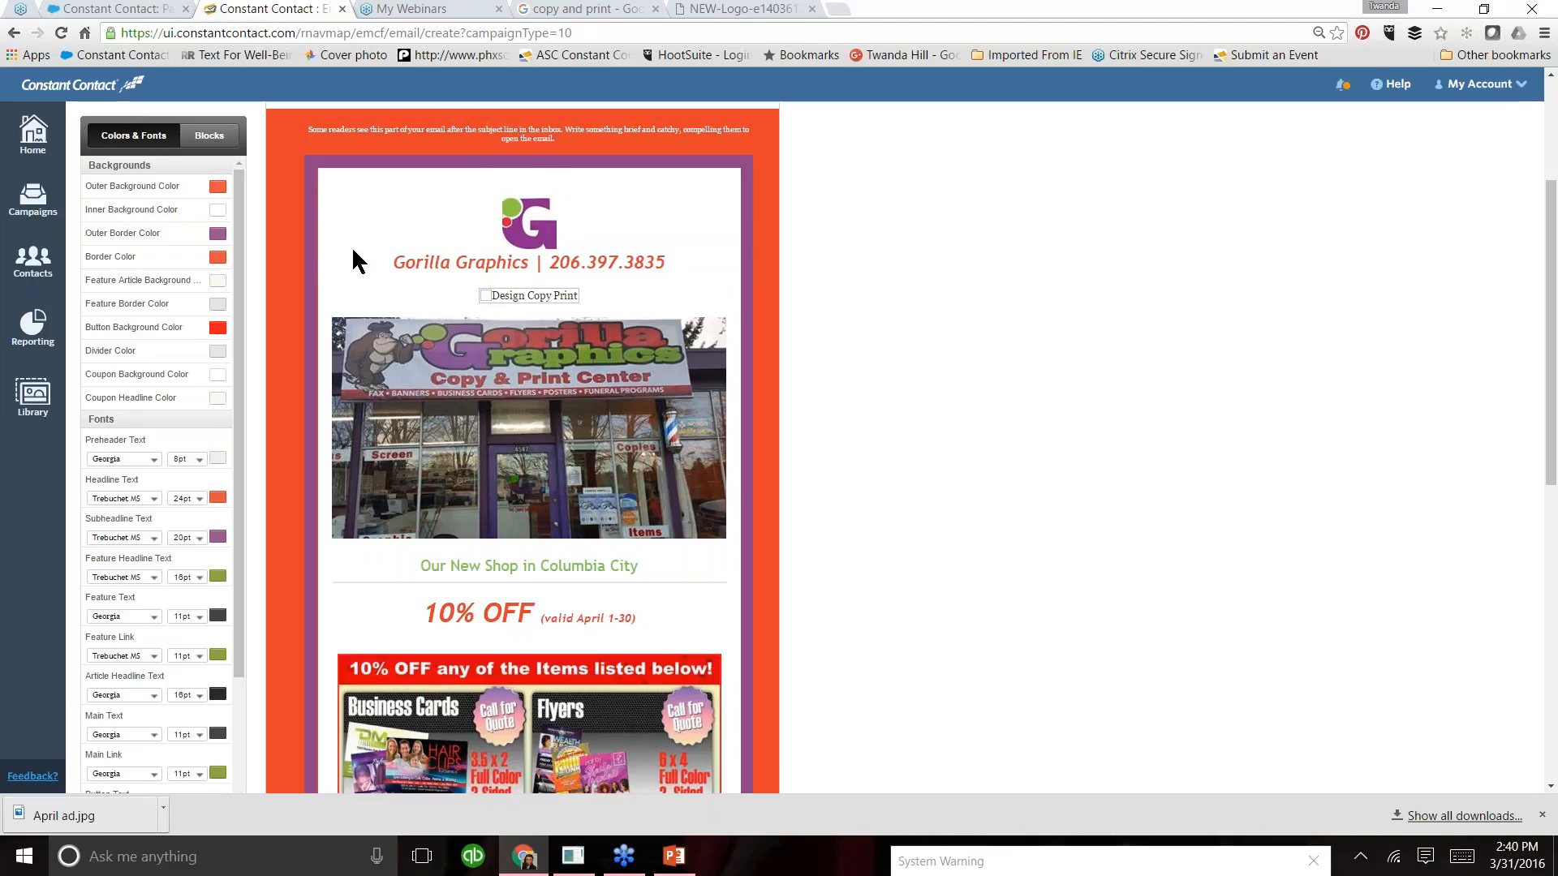
{"action": "left_click_drag", "start_coordinate": [1552, 389], "coordinate": [1555, 342]}
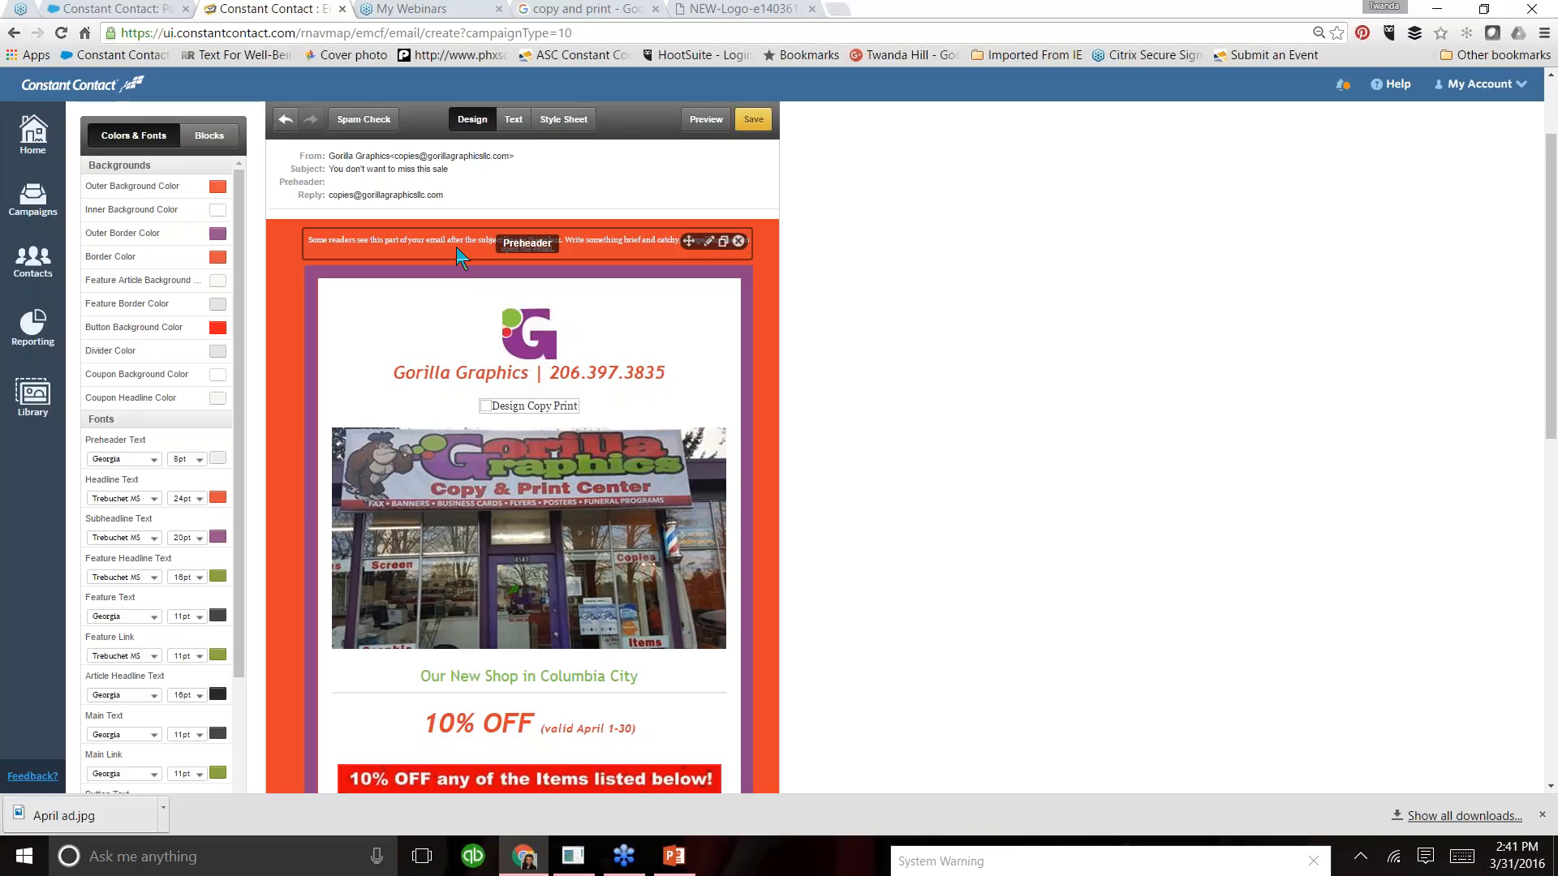
{"action": "left_click", "coordinate": [456, 240]}
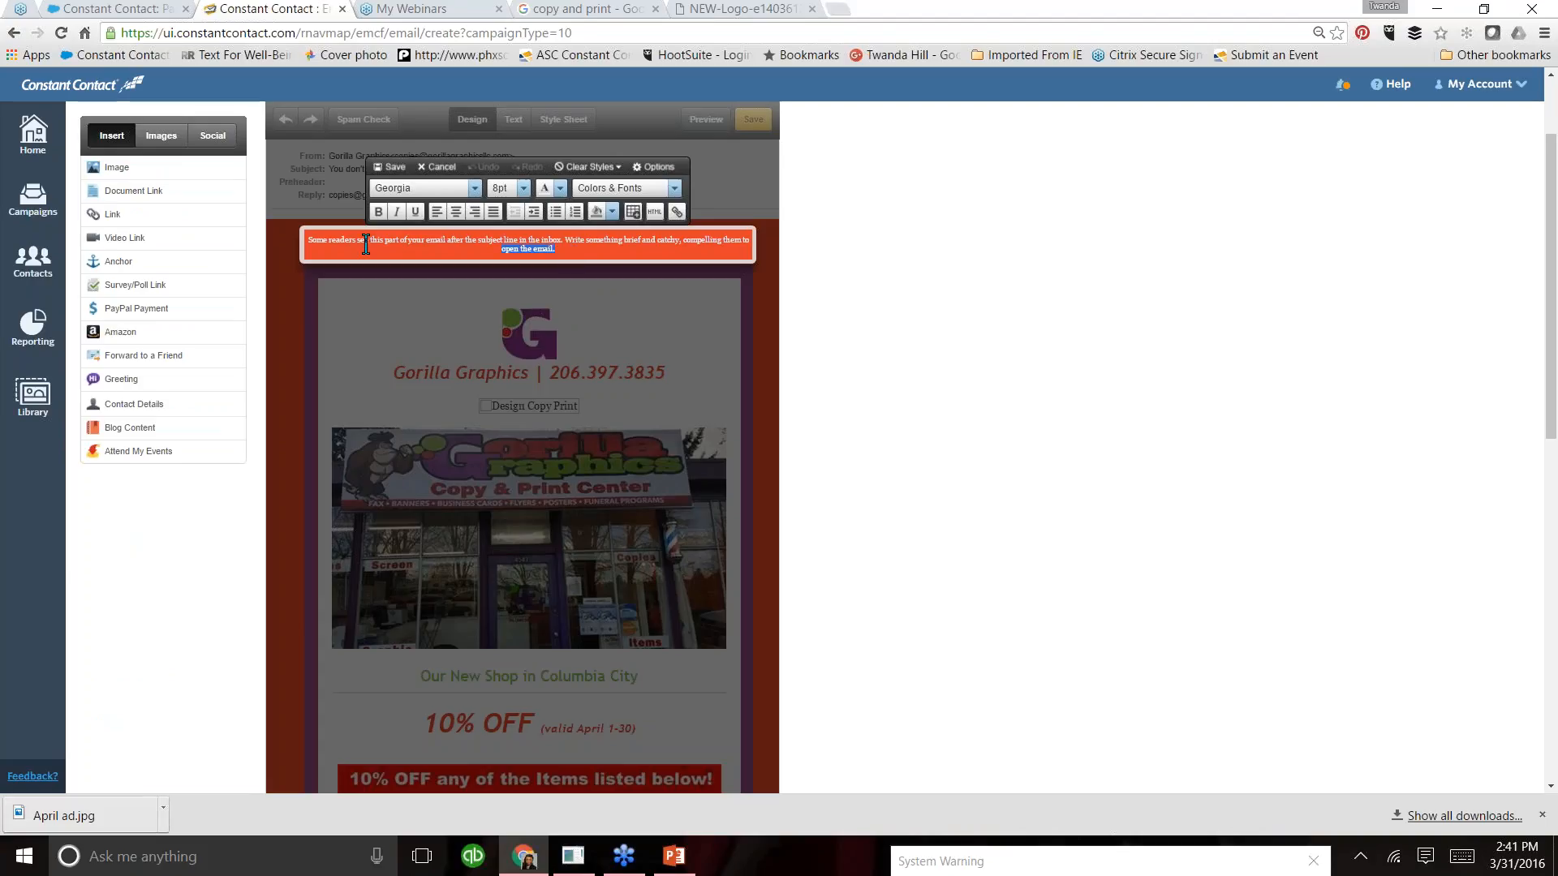
{"action": "left_click_drag", "start_coordinate": [308, 241], "coordinate": [673, 258]}
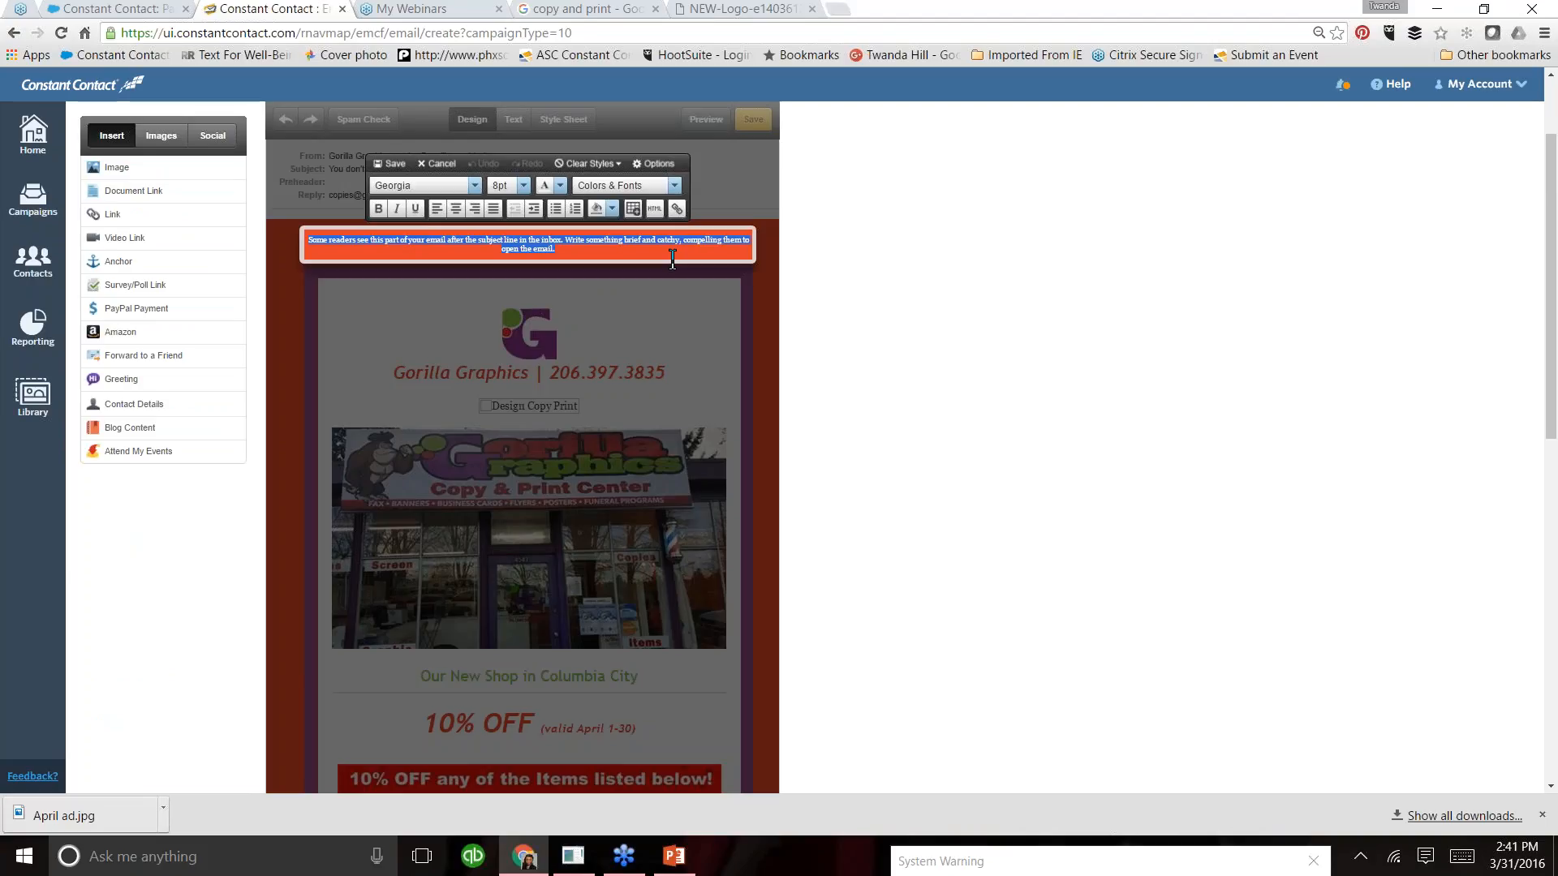
{"action": "key", "text": "BackSpace"}
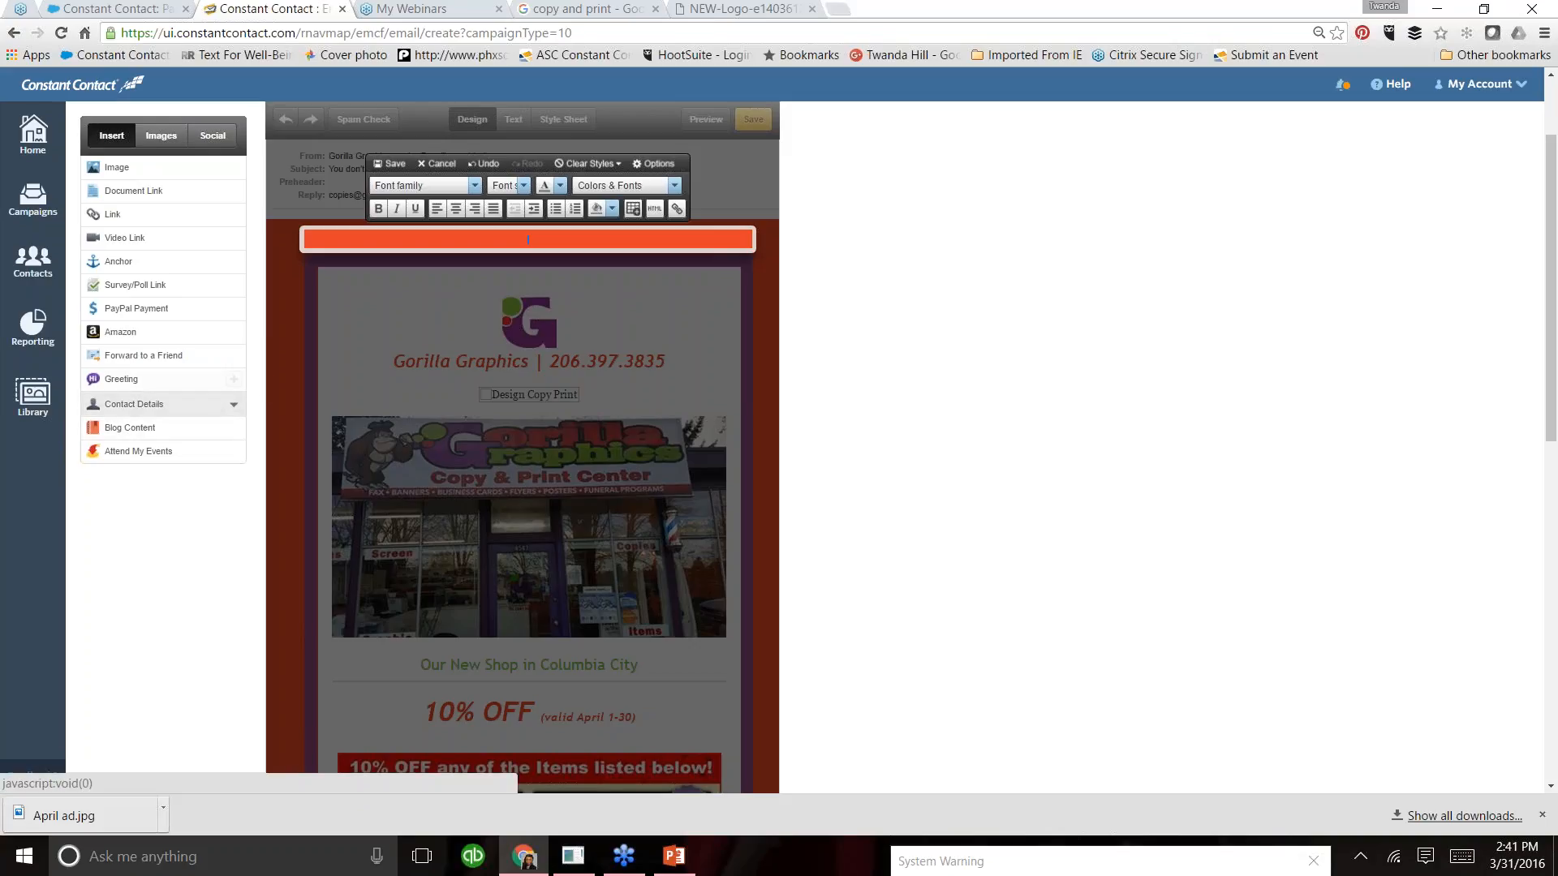
- Insert a Forward to a Friend link in the preheader block using the image "Black - Forward this issue to a Friend - 151x34"
{"action": "left_click_drag", "start_coordinate": [286, 287], "coordinate": [367, 257]}
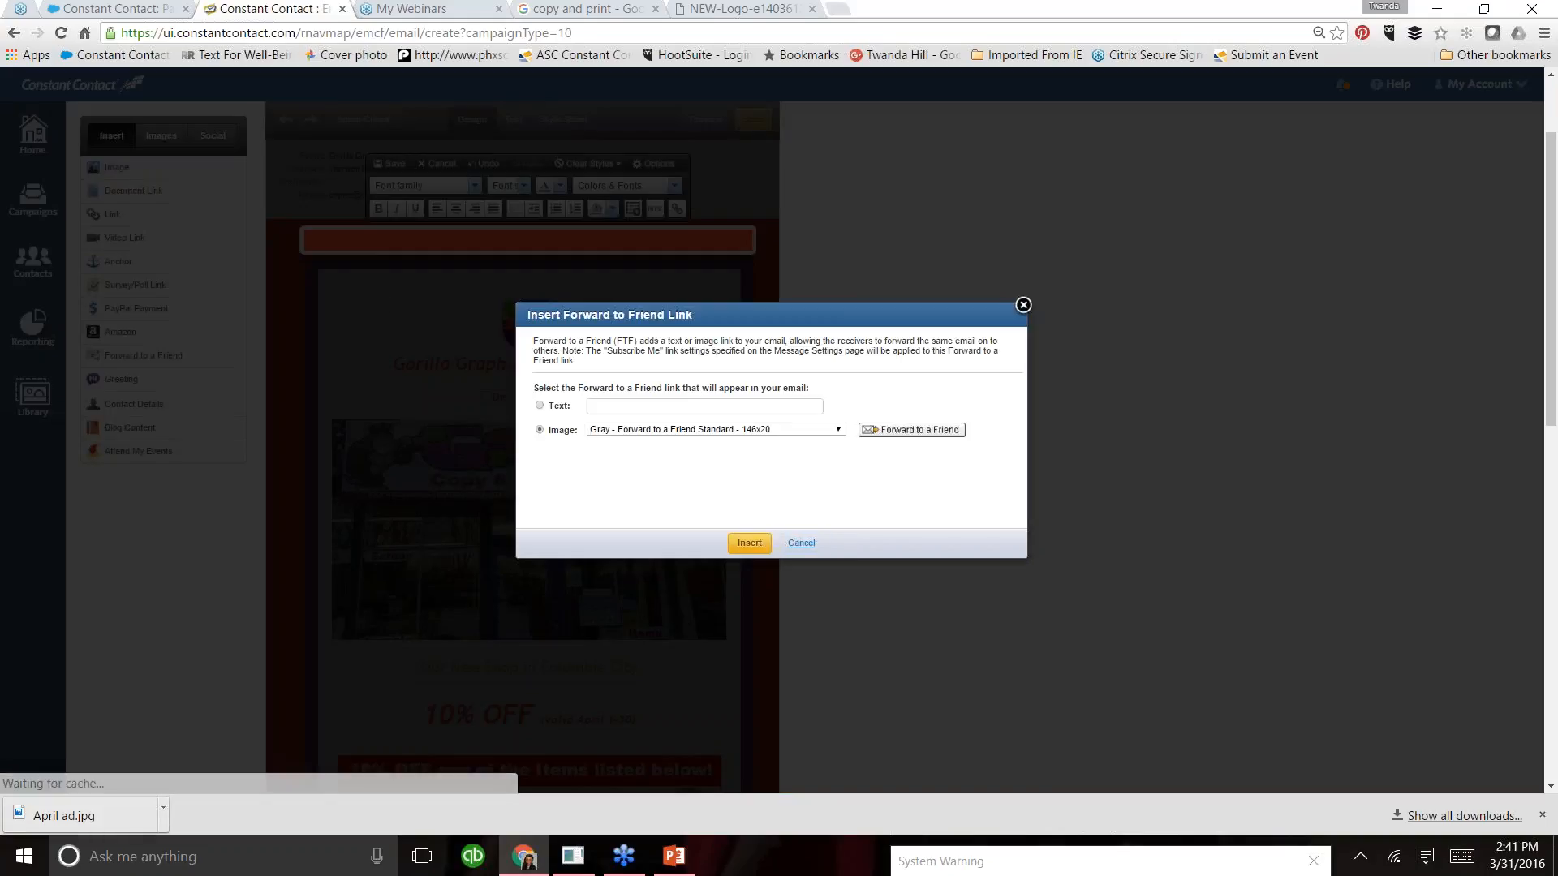
{"action": "left_click", "coordinate": [796, 545]}
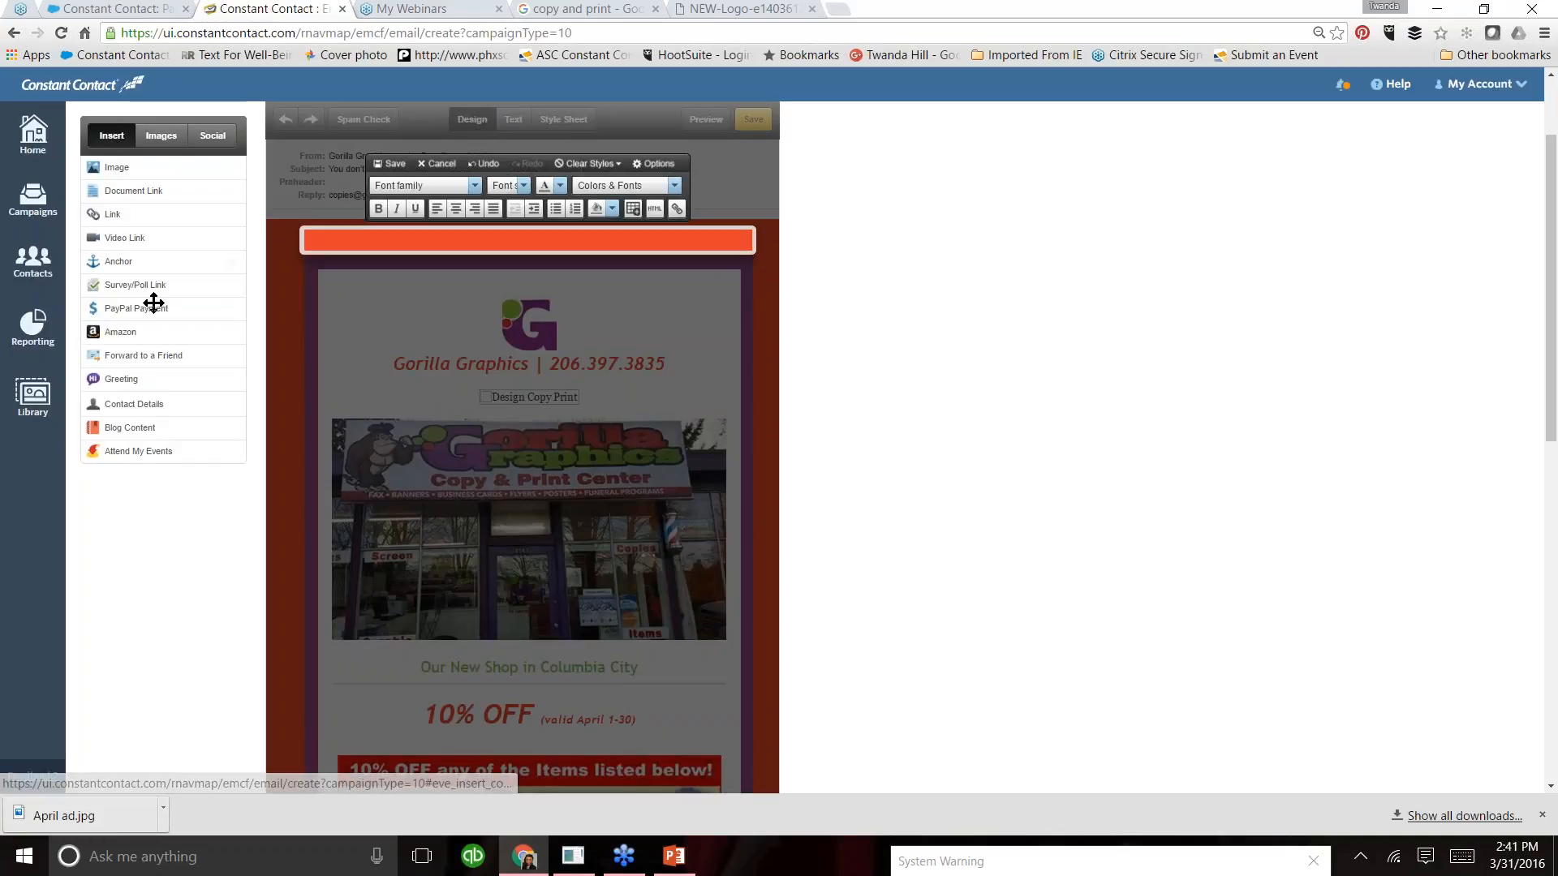
{"action": "mouse_move", "coordinate": [142, 355]}
{"action": "left_mouse_down"}
{"action": "mouse_move", "coordinate": [313, 240]}
{"action": "mouse_move", "coordinate": [349, 242]}
{"action": "left_mouse_up"}
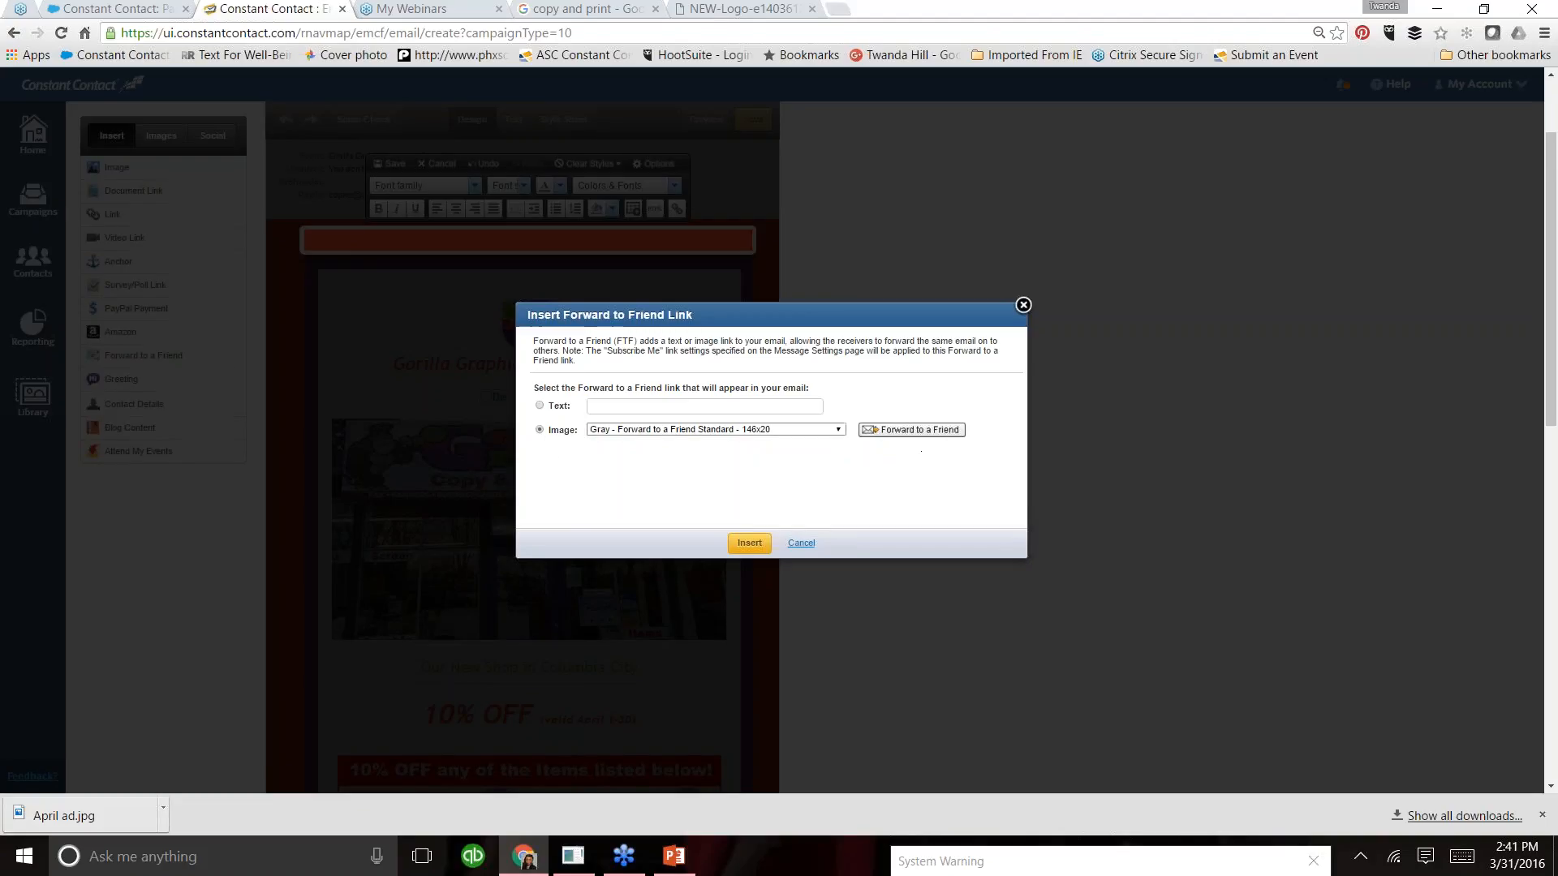
{"action": "left_click", "coordinate": [838, 433]}
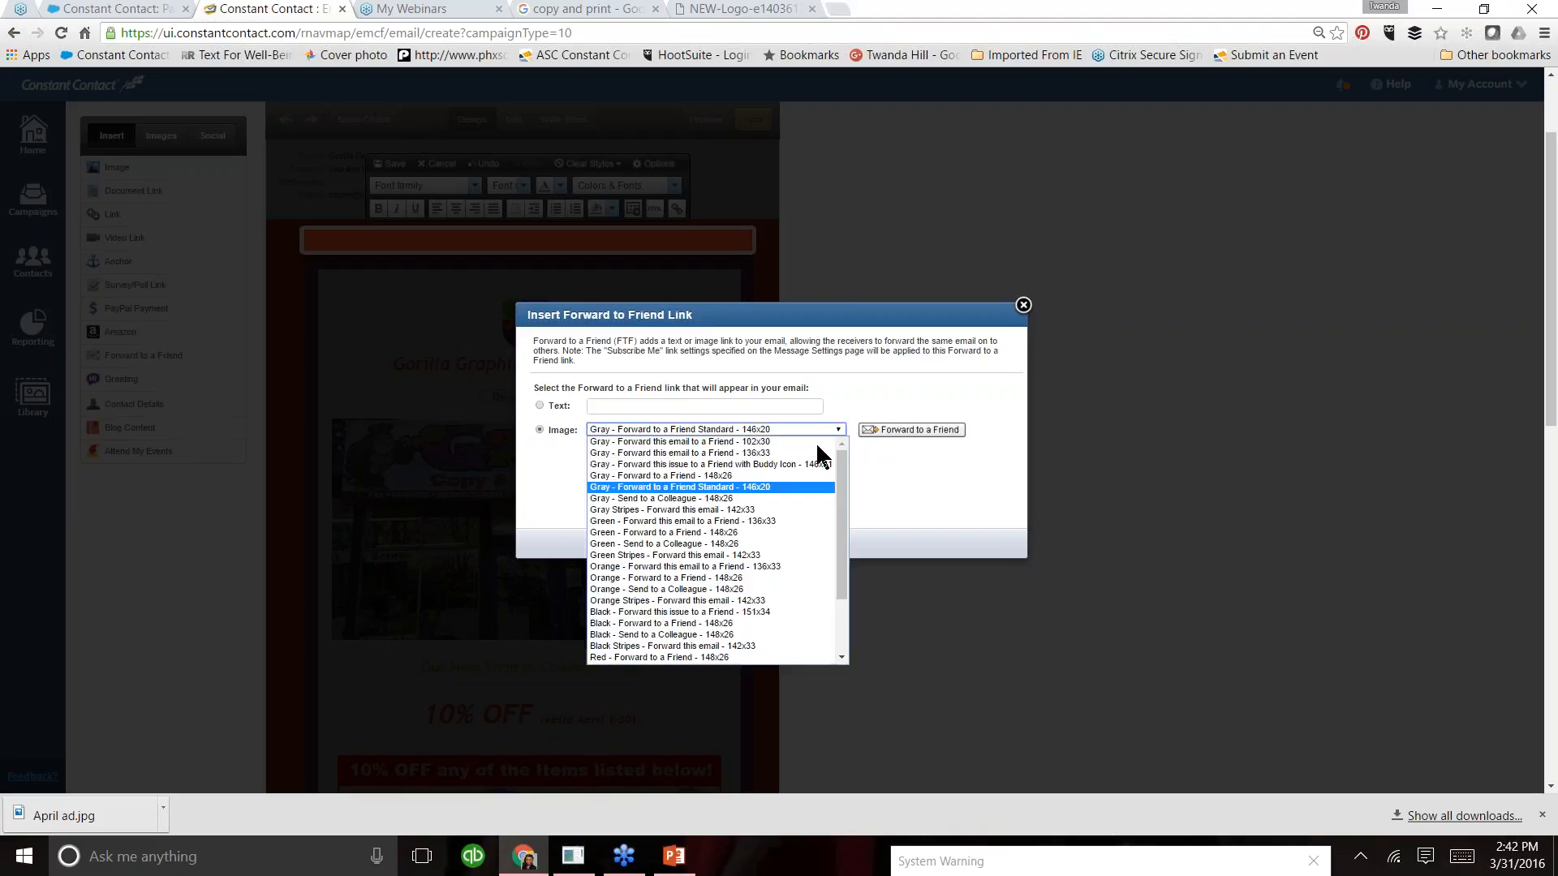
{"action": "left_click", "coordinate": [767, 521]}
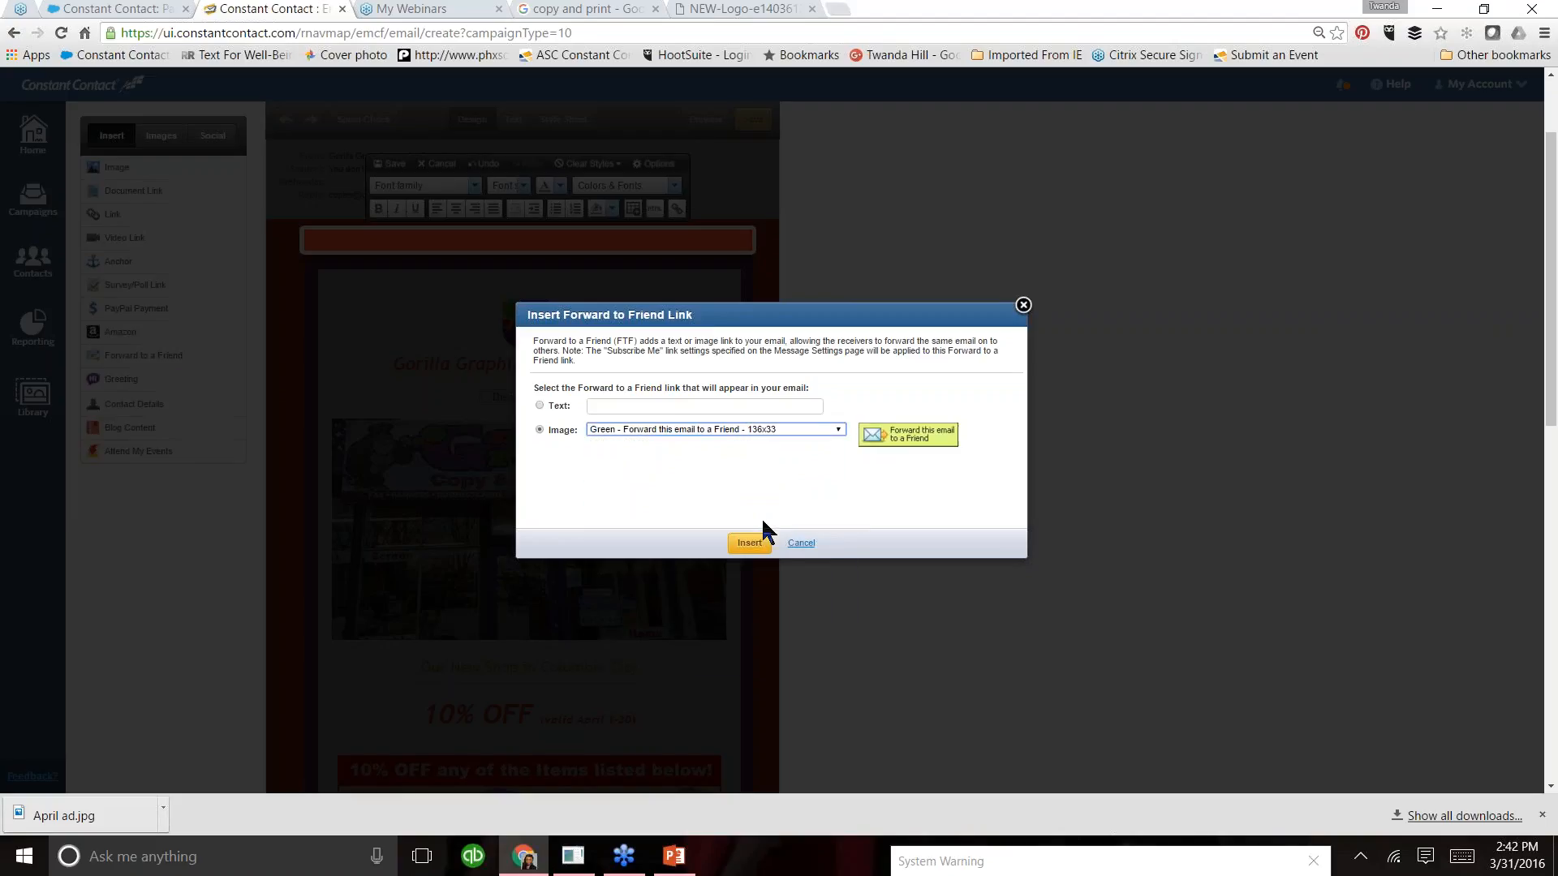
{"action": "left_click", "coordinate": [838, 431]}
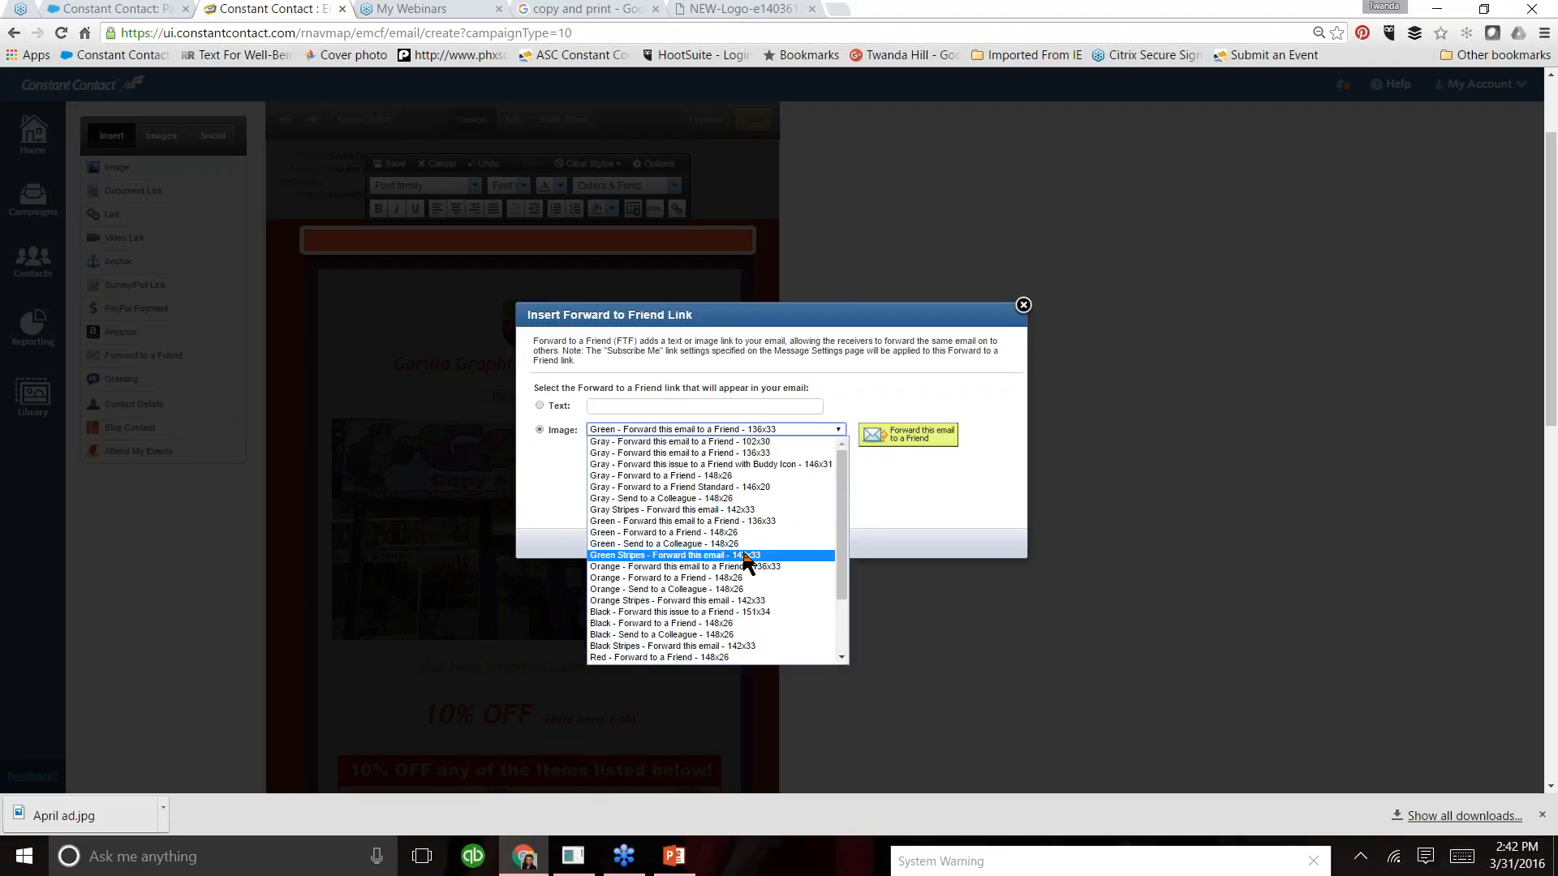
{"action": "left_click", "coordinate": [742, 555]}
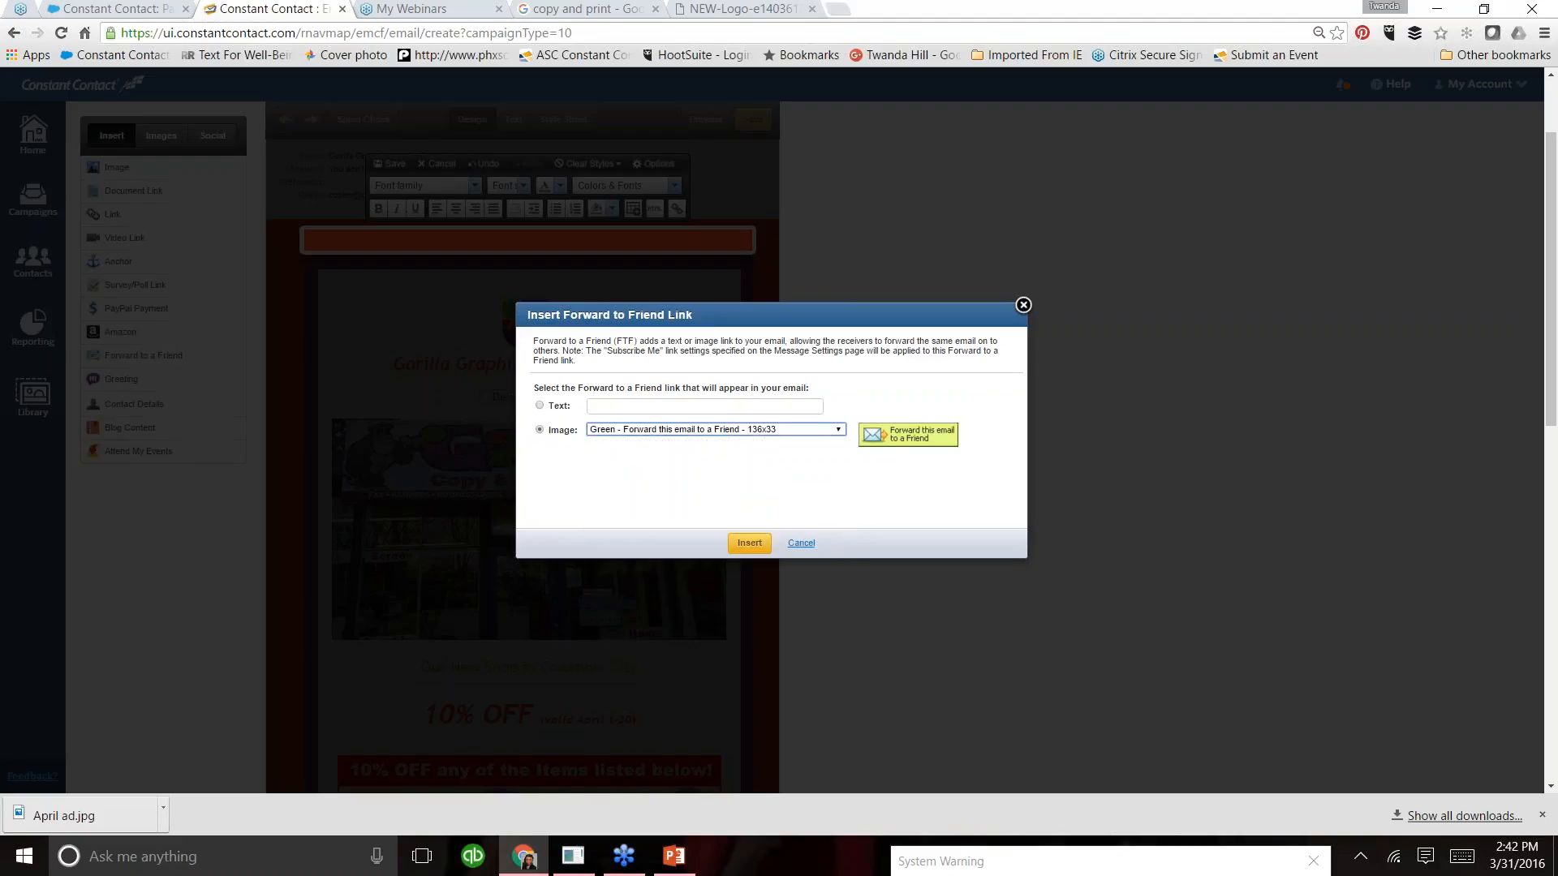
{"action": "left_click", "coordinate": [840, 431]}
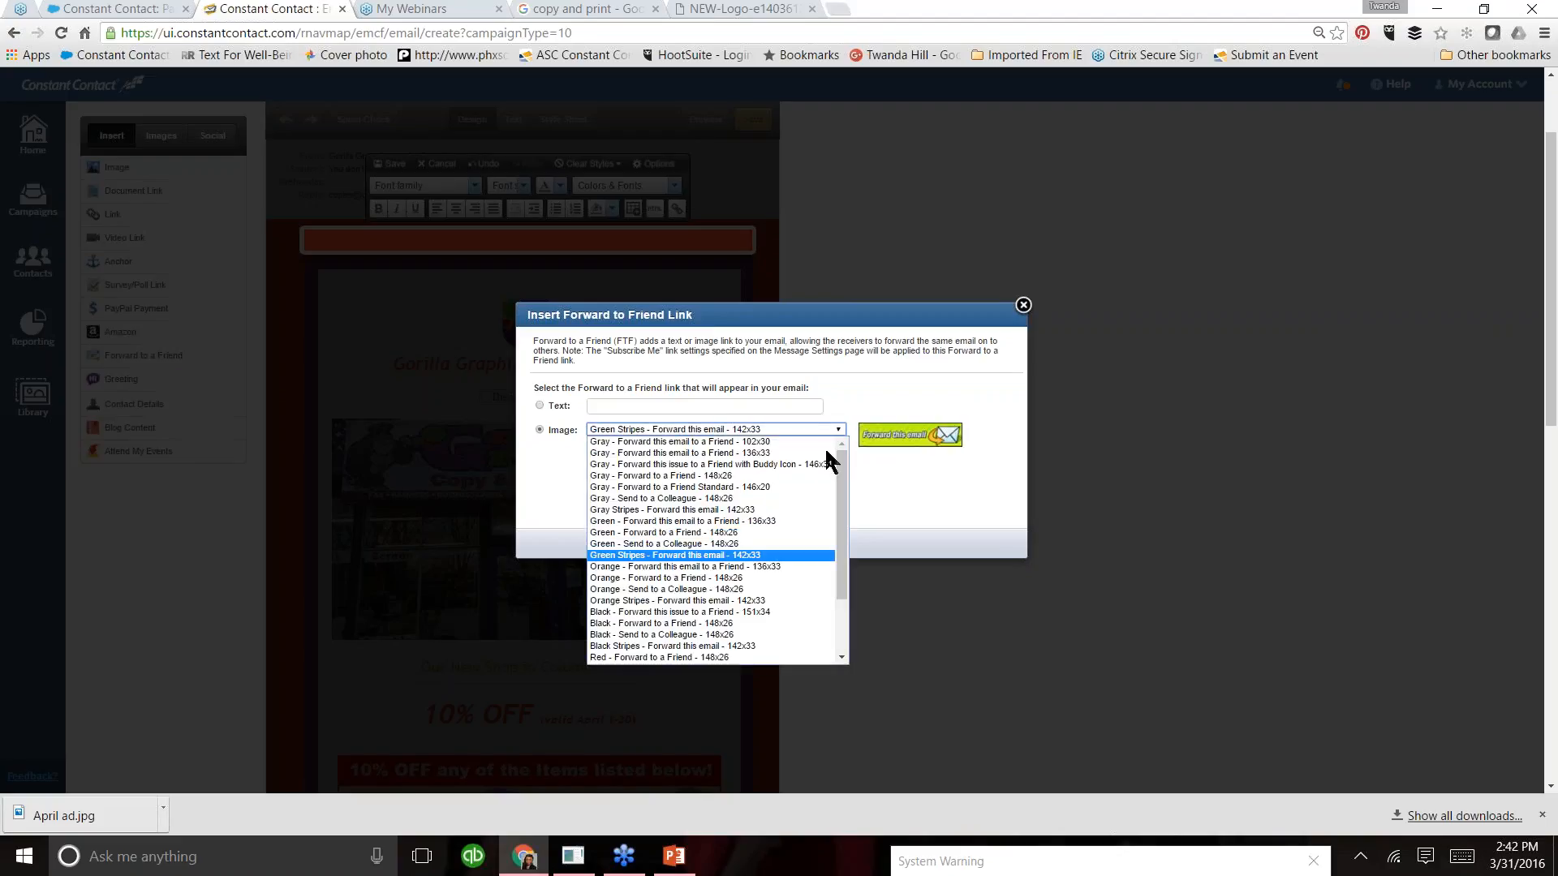
{"action": "left_click", "coordinate": [747, 613]}
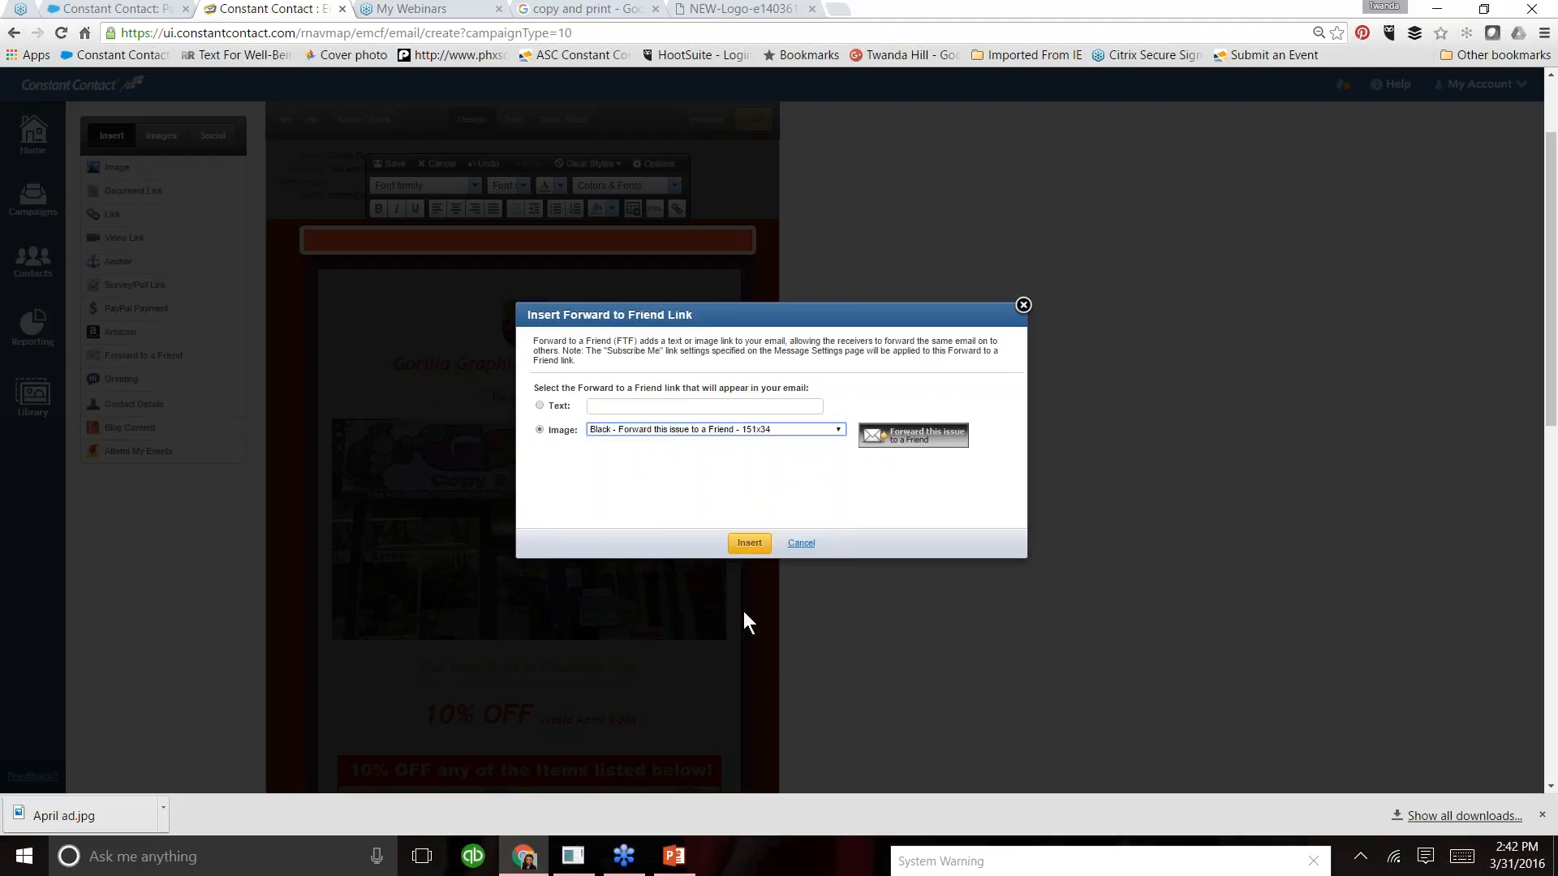
{"action": "left_click", "coordinate": [747, 547]}
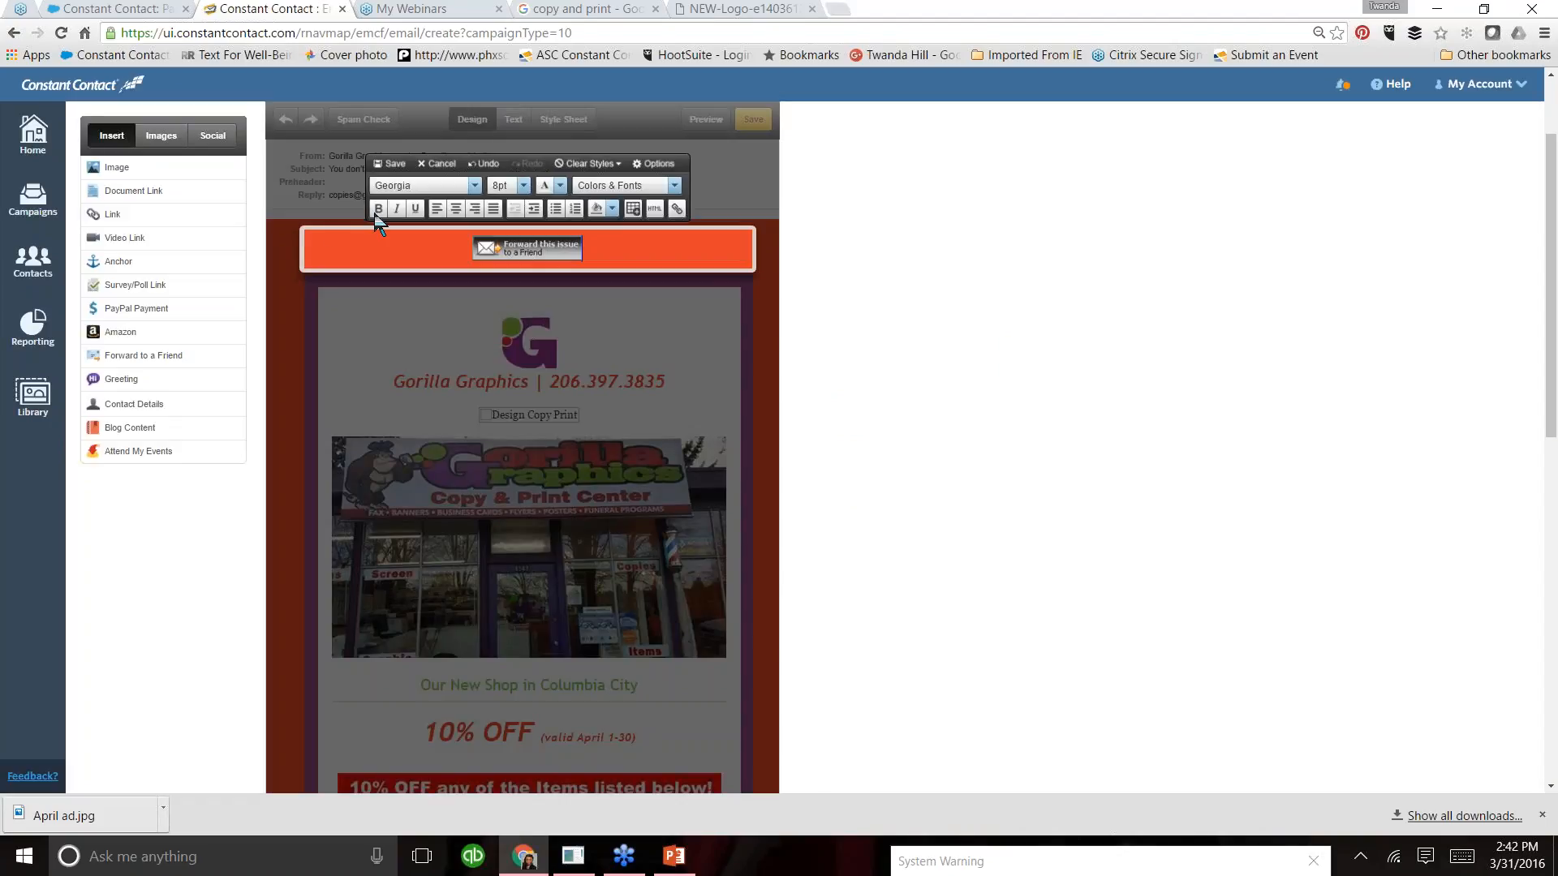
- Left-align the forward image in the preheader, give the block a white background, and save the block
{"action": "left_click", "coordinate": [437, 209]}
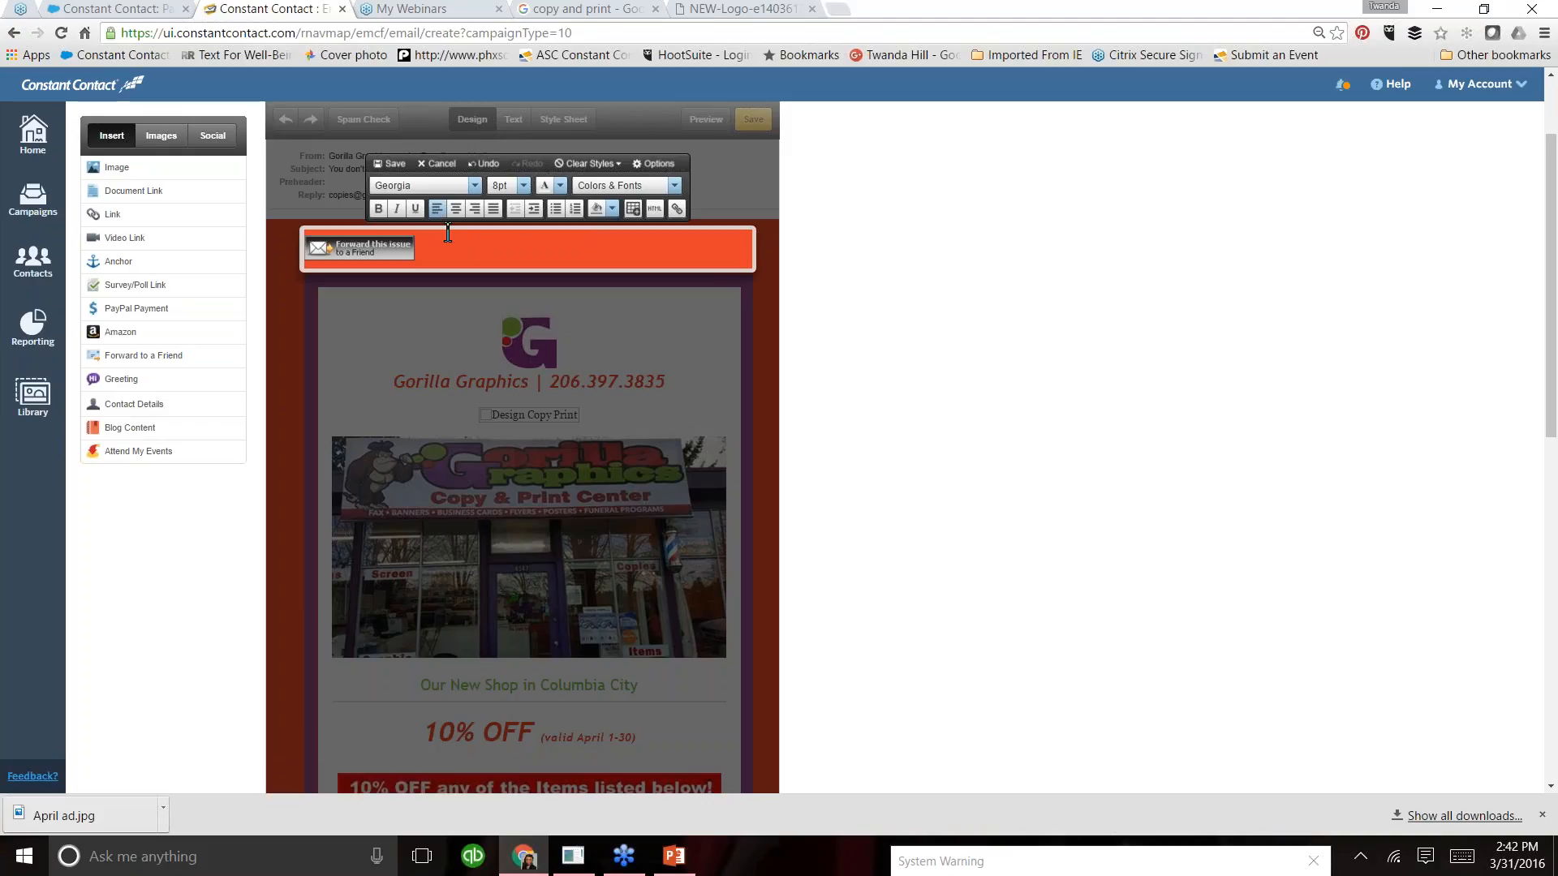
{"action": "left_click", "coordinate": [611, 211]}
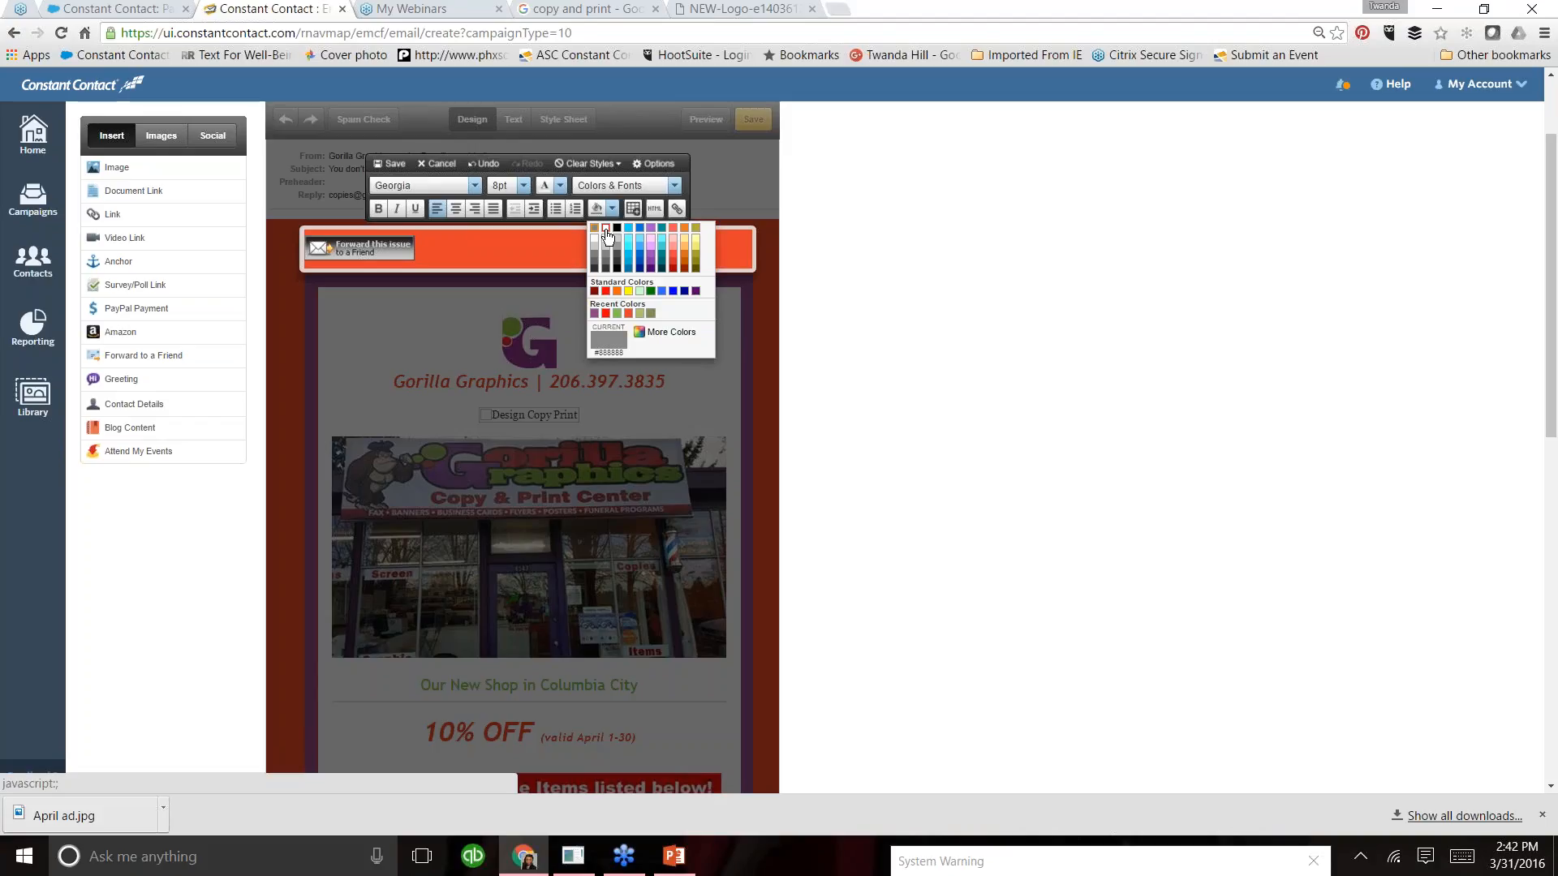
{"action": "left_click", "coordinate": [605, 230]}
{"action": "left_click", "coordinate": [391, 164]}
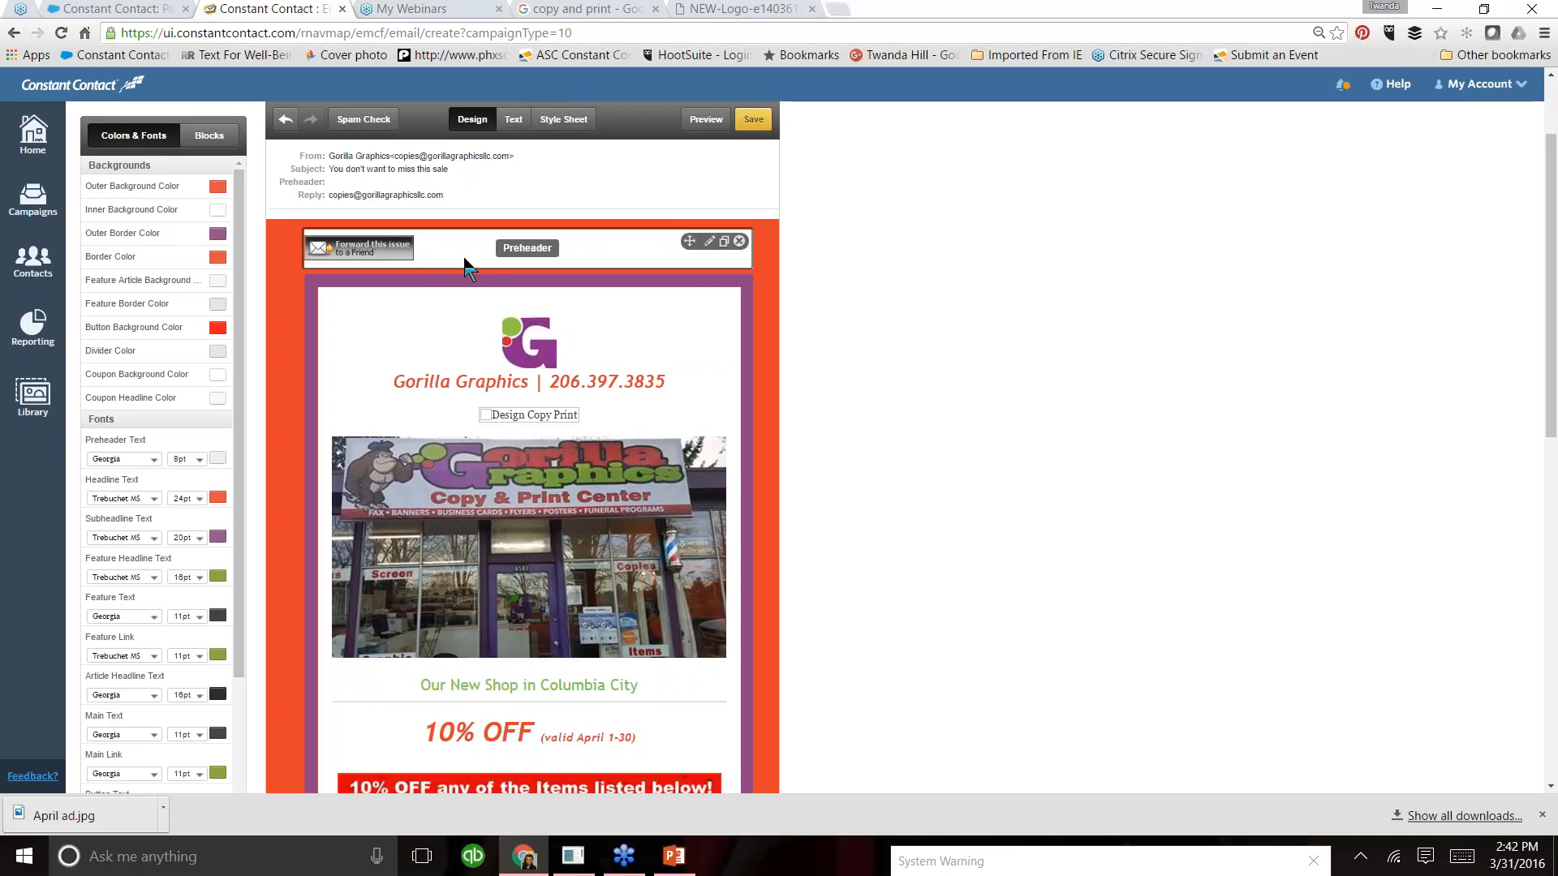
- Delete the entire preheader block from the email and confirm the deletion
{"action": "left_click", "coordinate": [739, 243]}
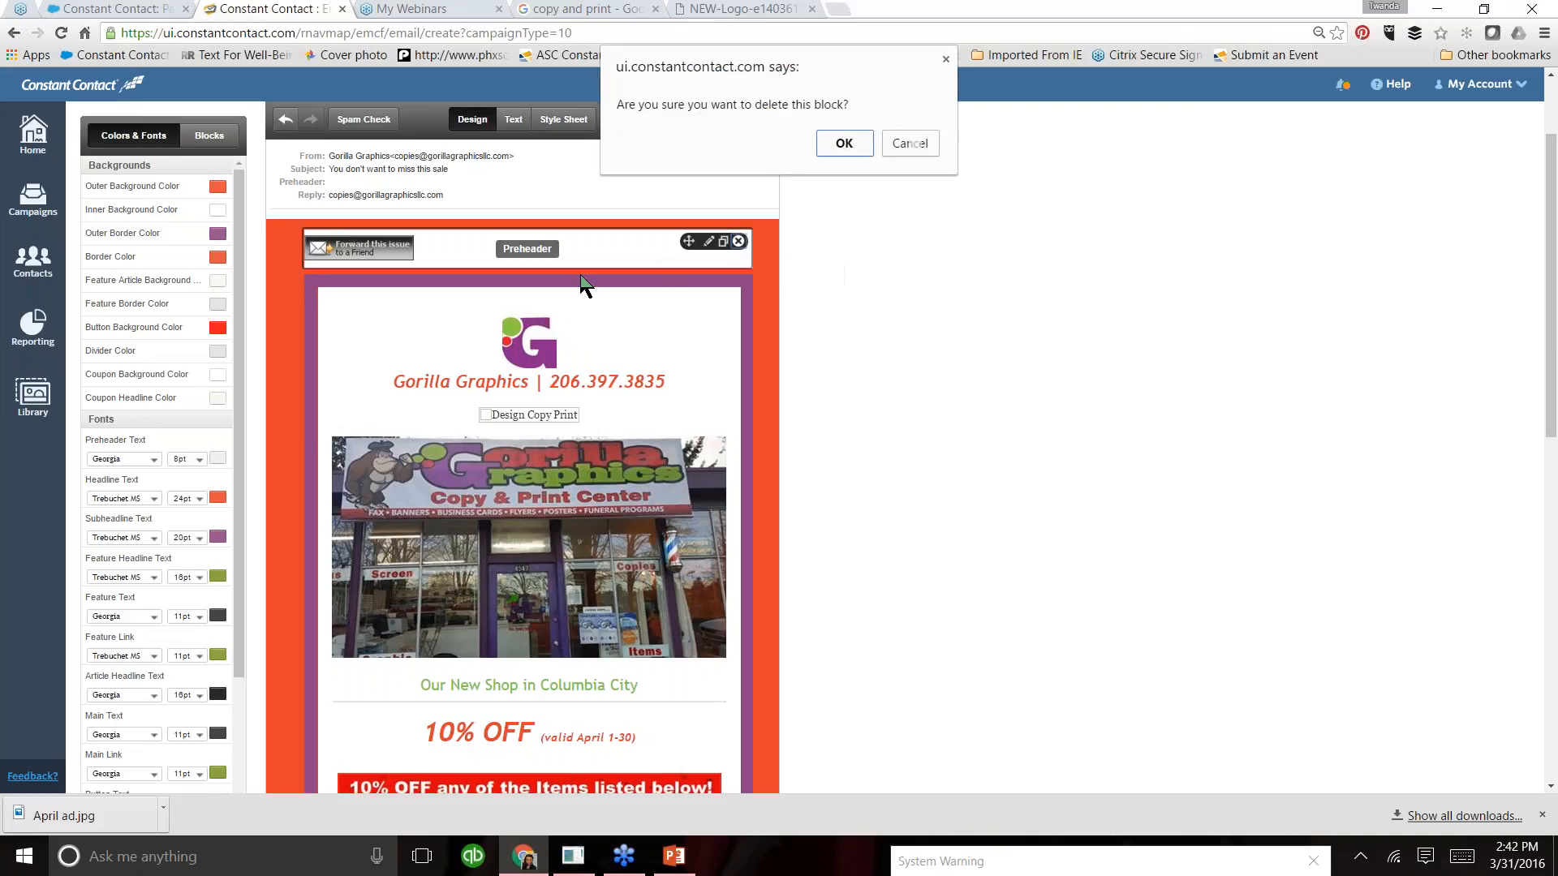
{"action": "left_click", "coordinate": [842, 142]}
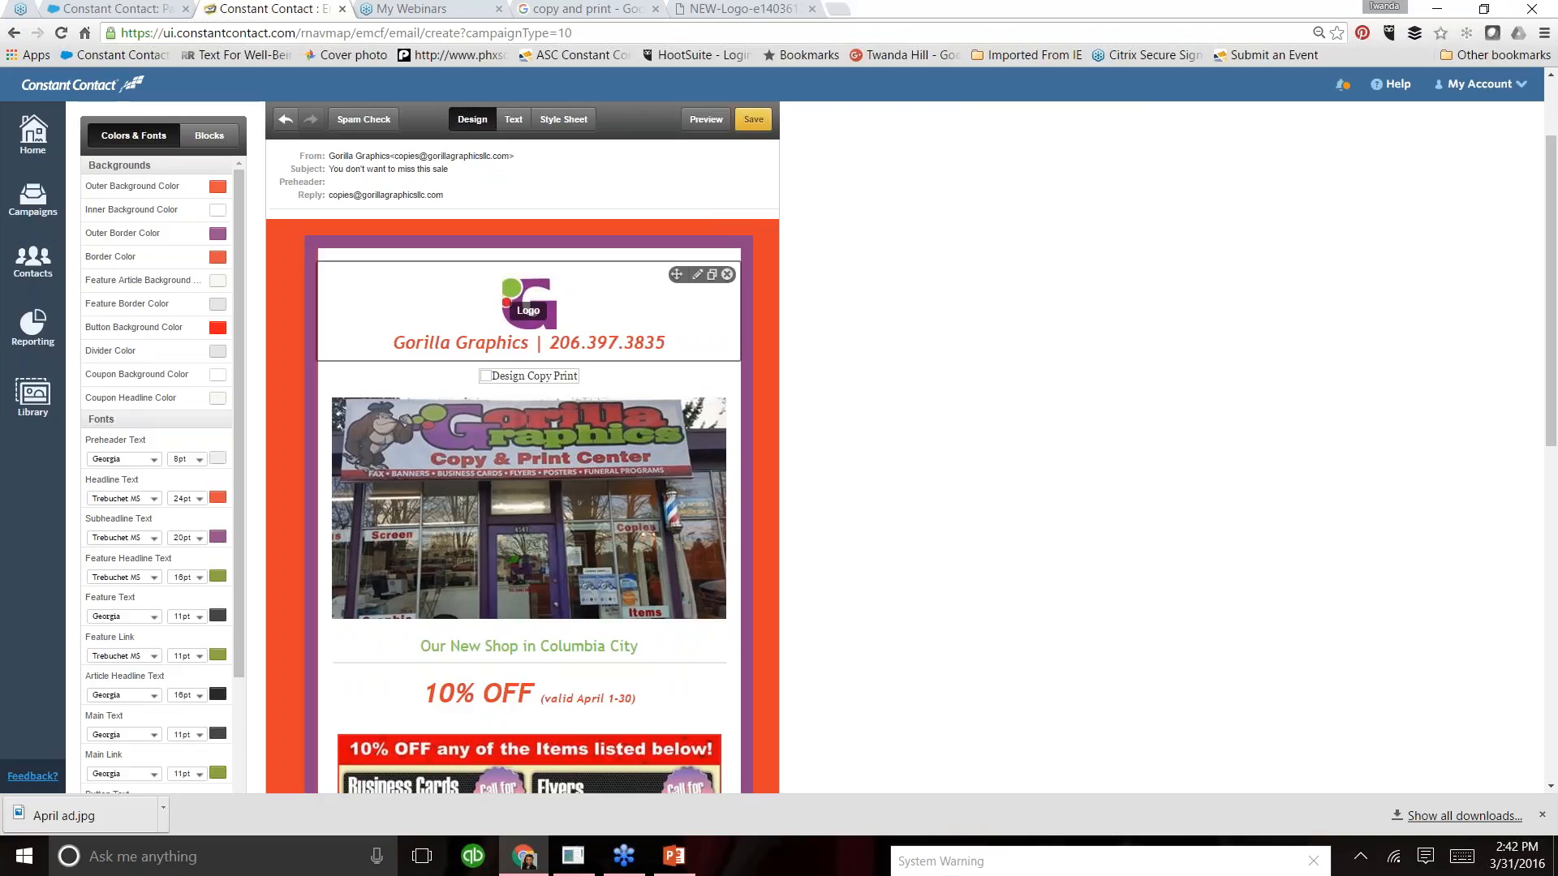
- Add a blank line above the logo and insert the "Gray - Forward to a Friend Standard - 146x20" image link there
{"action": "left_click", "coordinate": [489, 279]}
{"action": "left_click", "coordinate": [492, 283]}
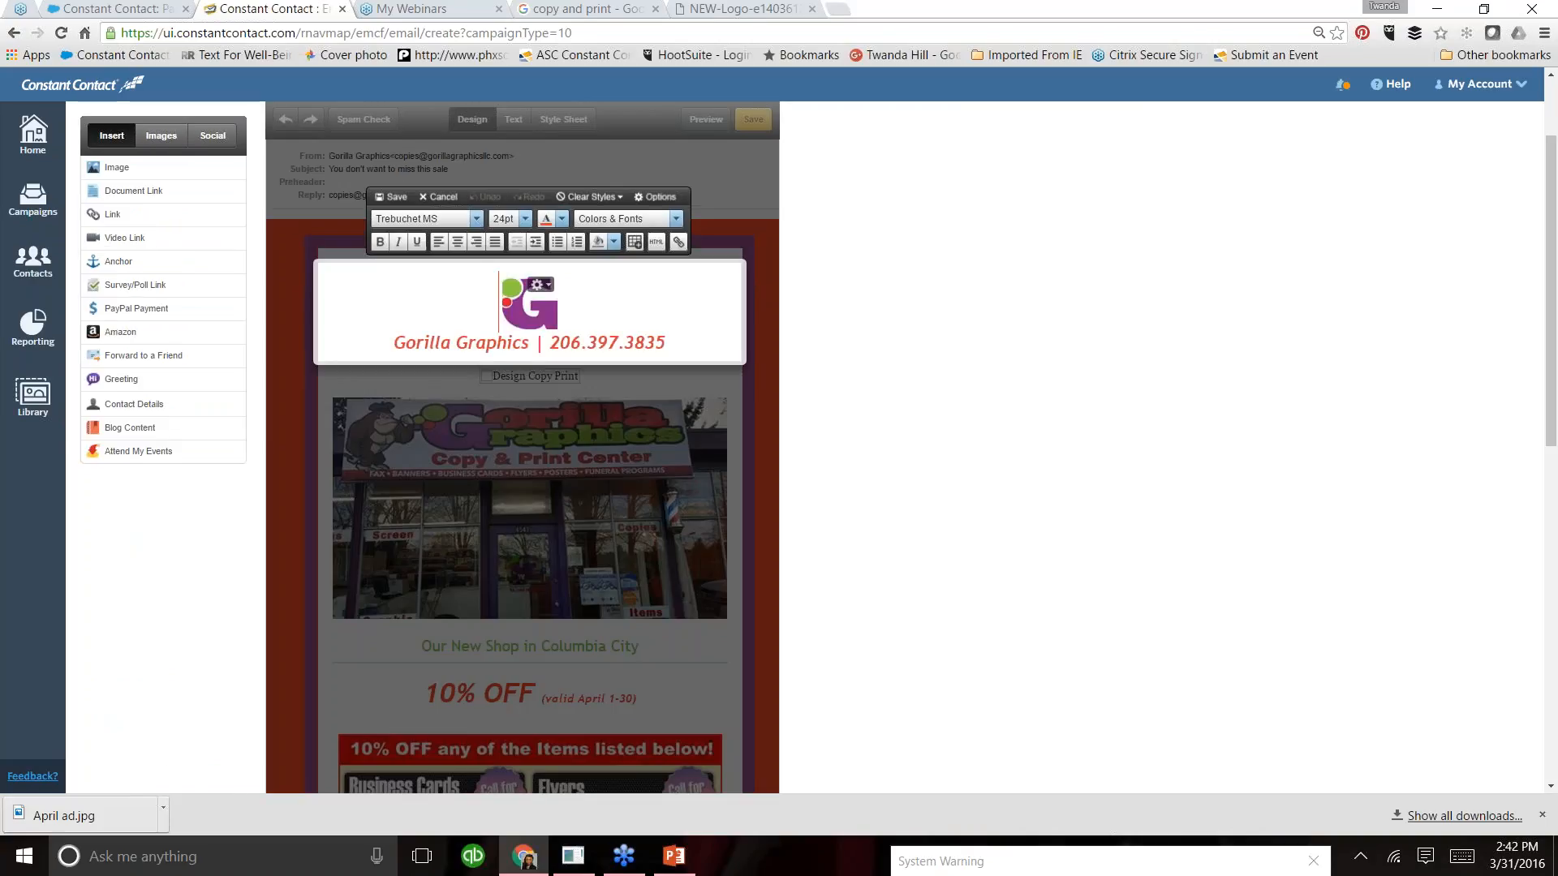
{"action": "key", "text": "Return"}
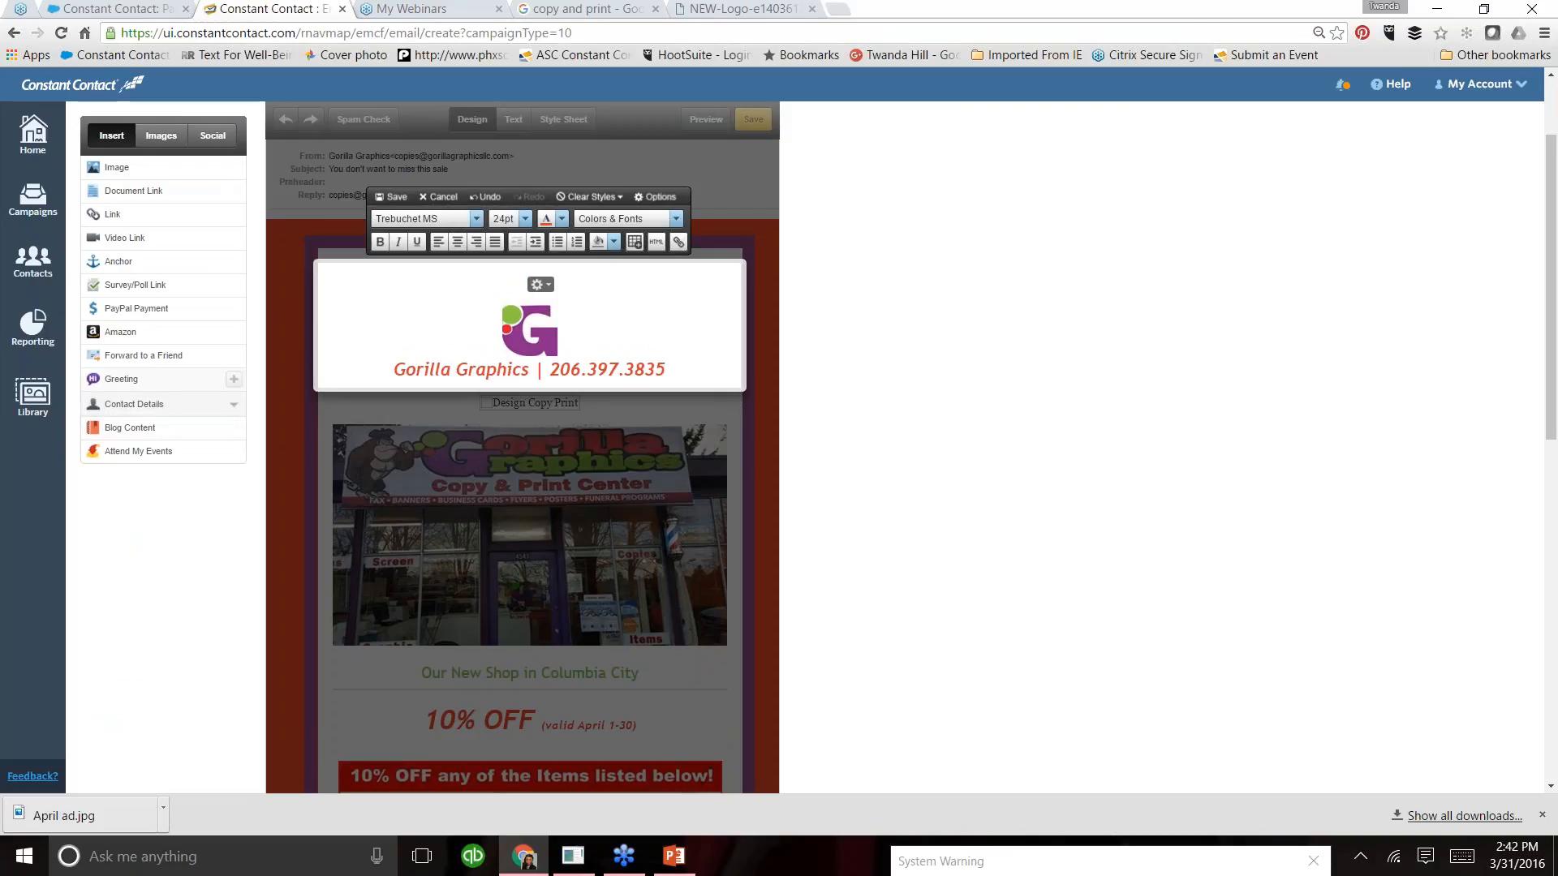
{"action": "left_click_drag", "start_coordinate": [152, 355], "coordinate": [321, 288]}
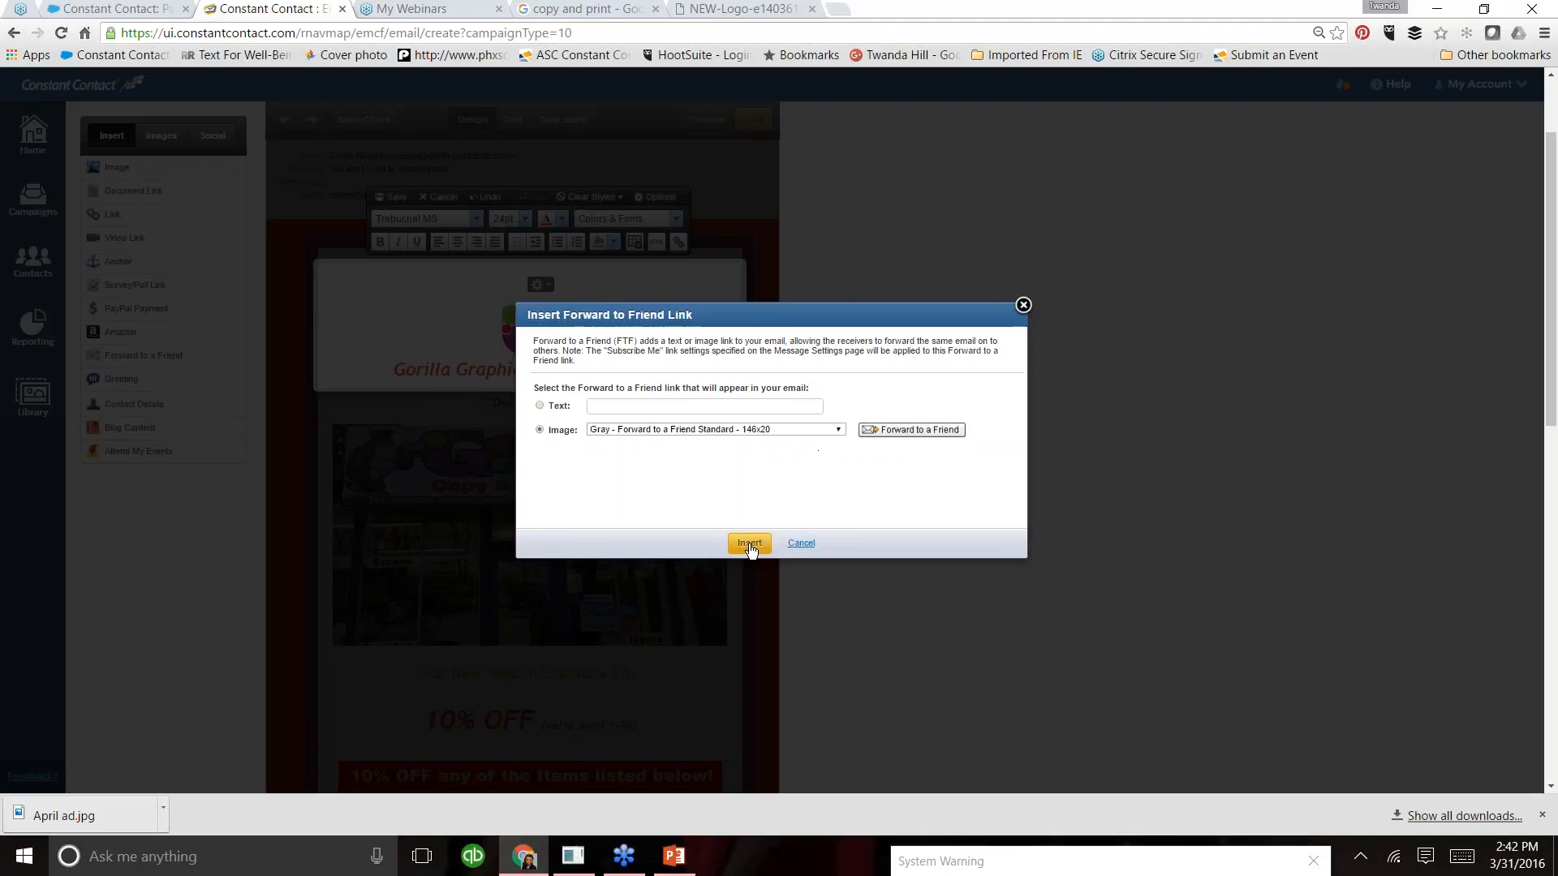
{"action": "left_click", "coordinate": [749, 544]}
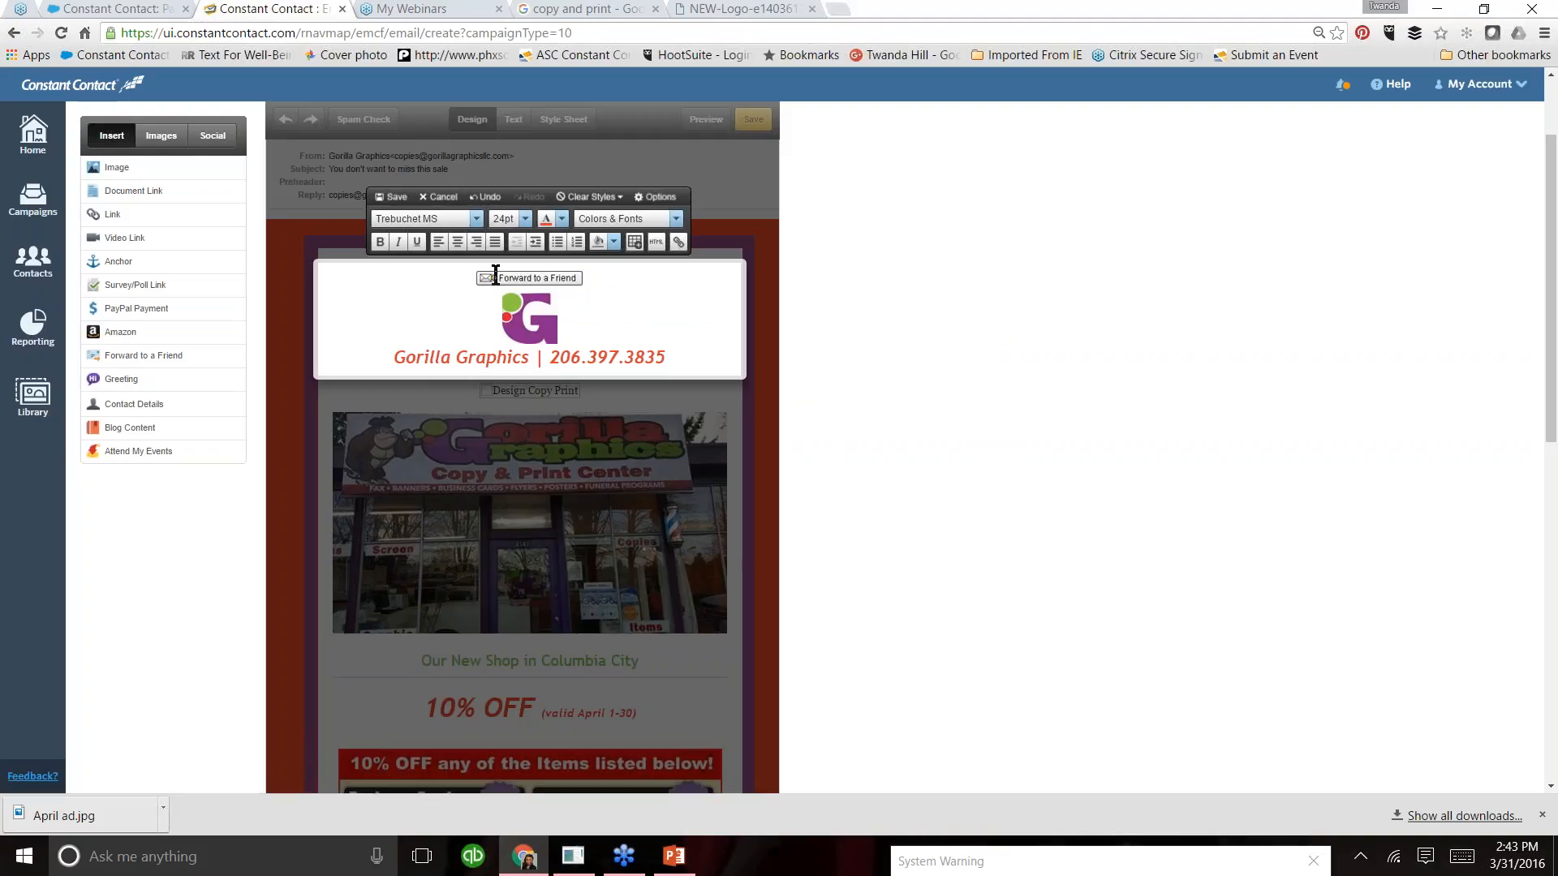
- Left-align the Forward to a Friend image above the logo and save the logo block
{"action": "left_click", "coordinate": [456, 276]}
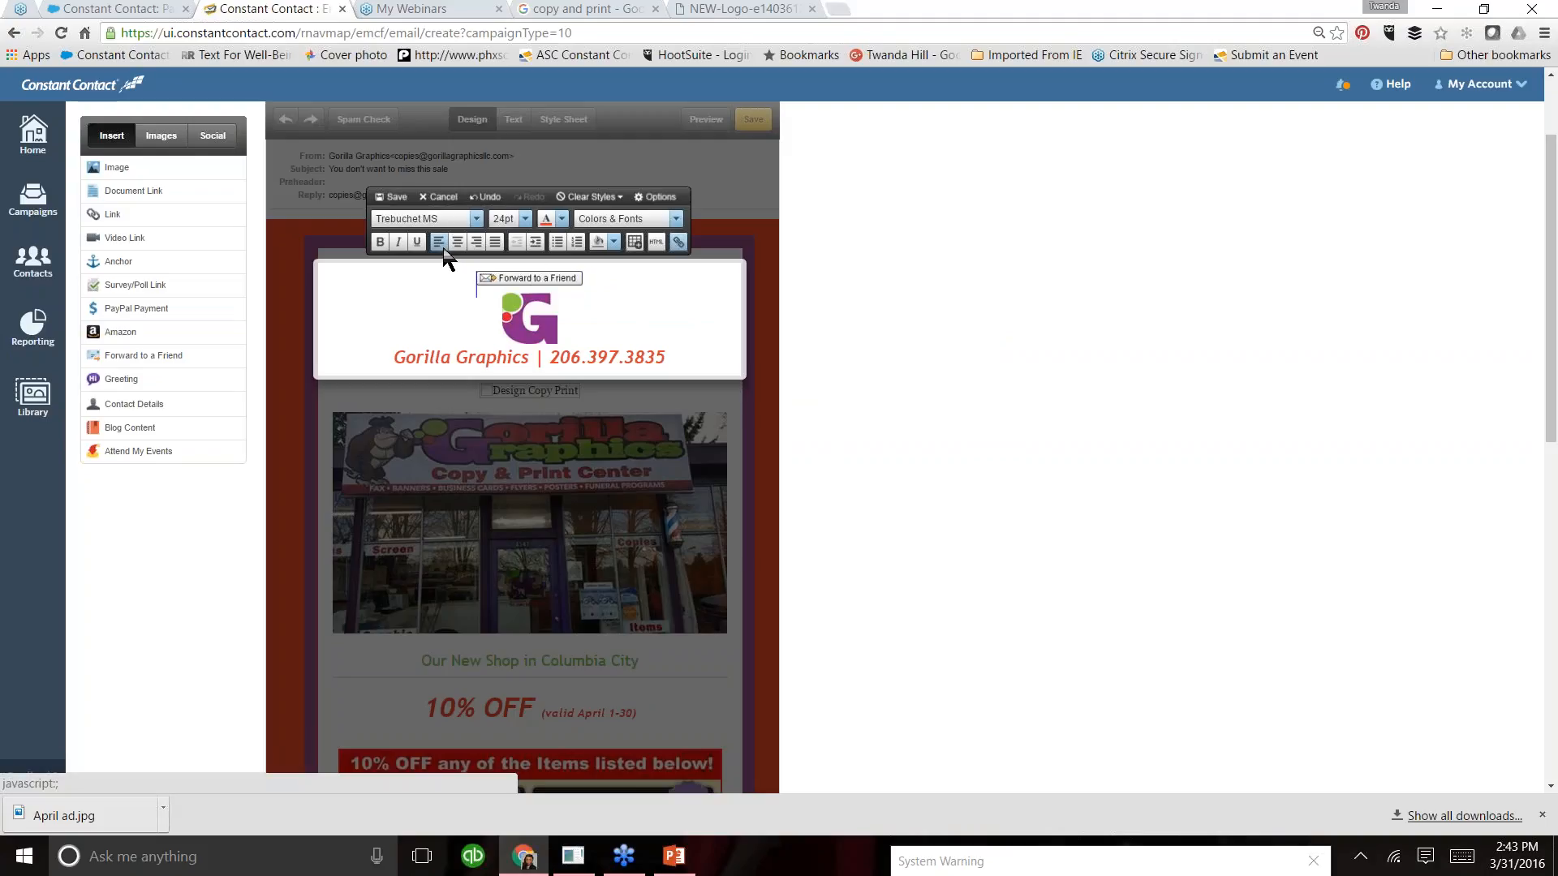
{"action": "left_click", "coordinate": [439, 243]}
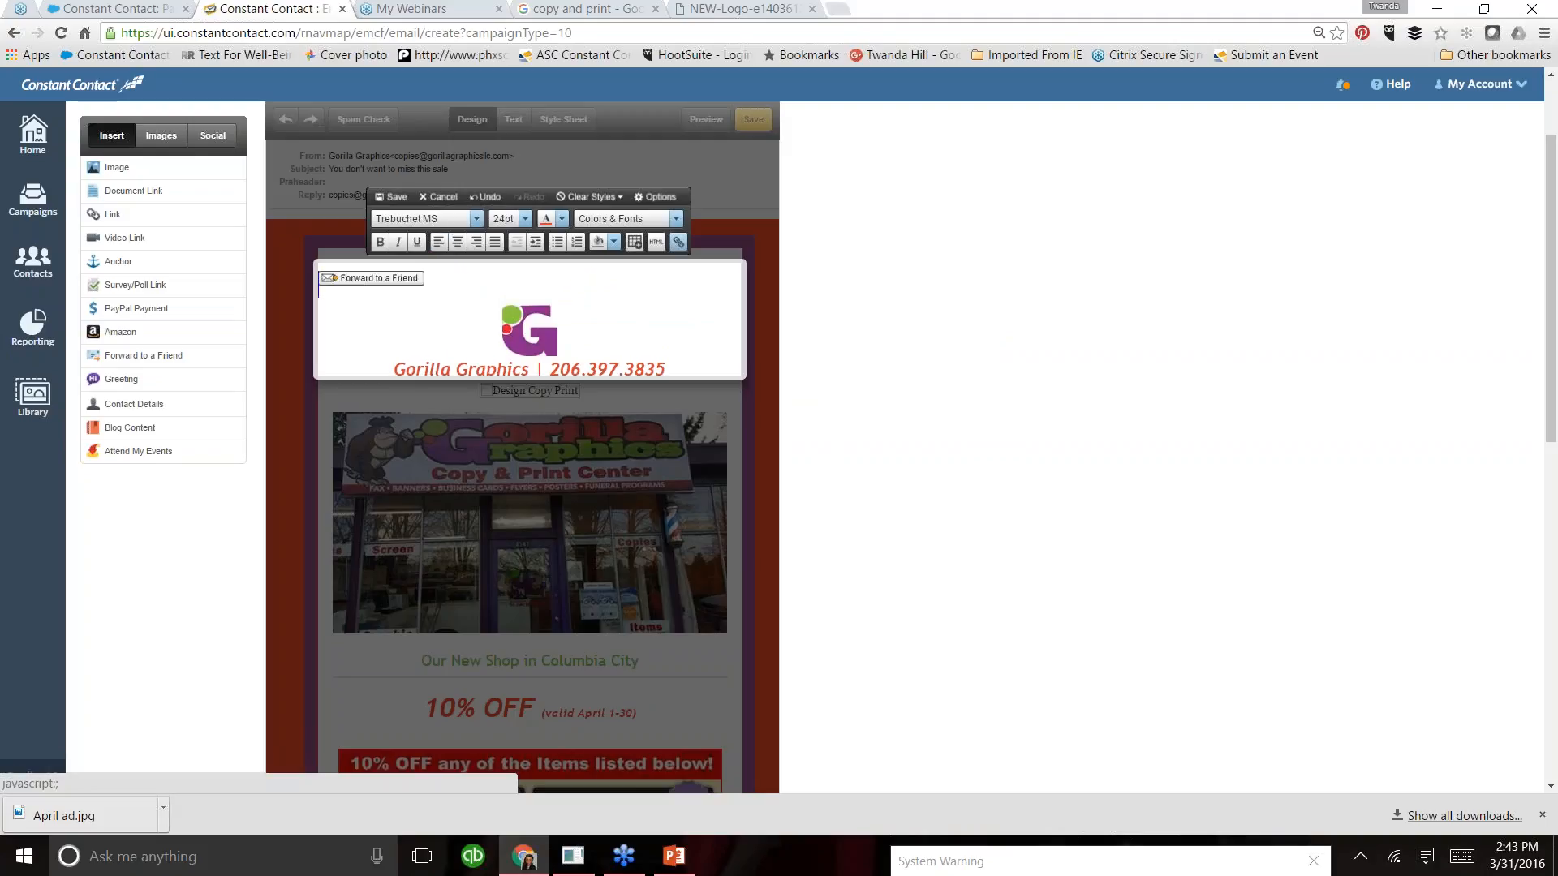
{"action": "left_click", "coordinate": [393, 197]}
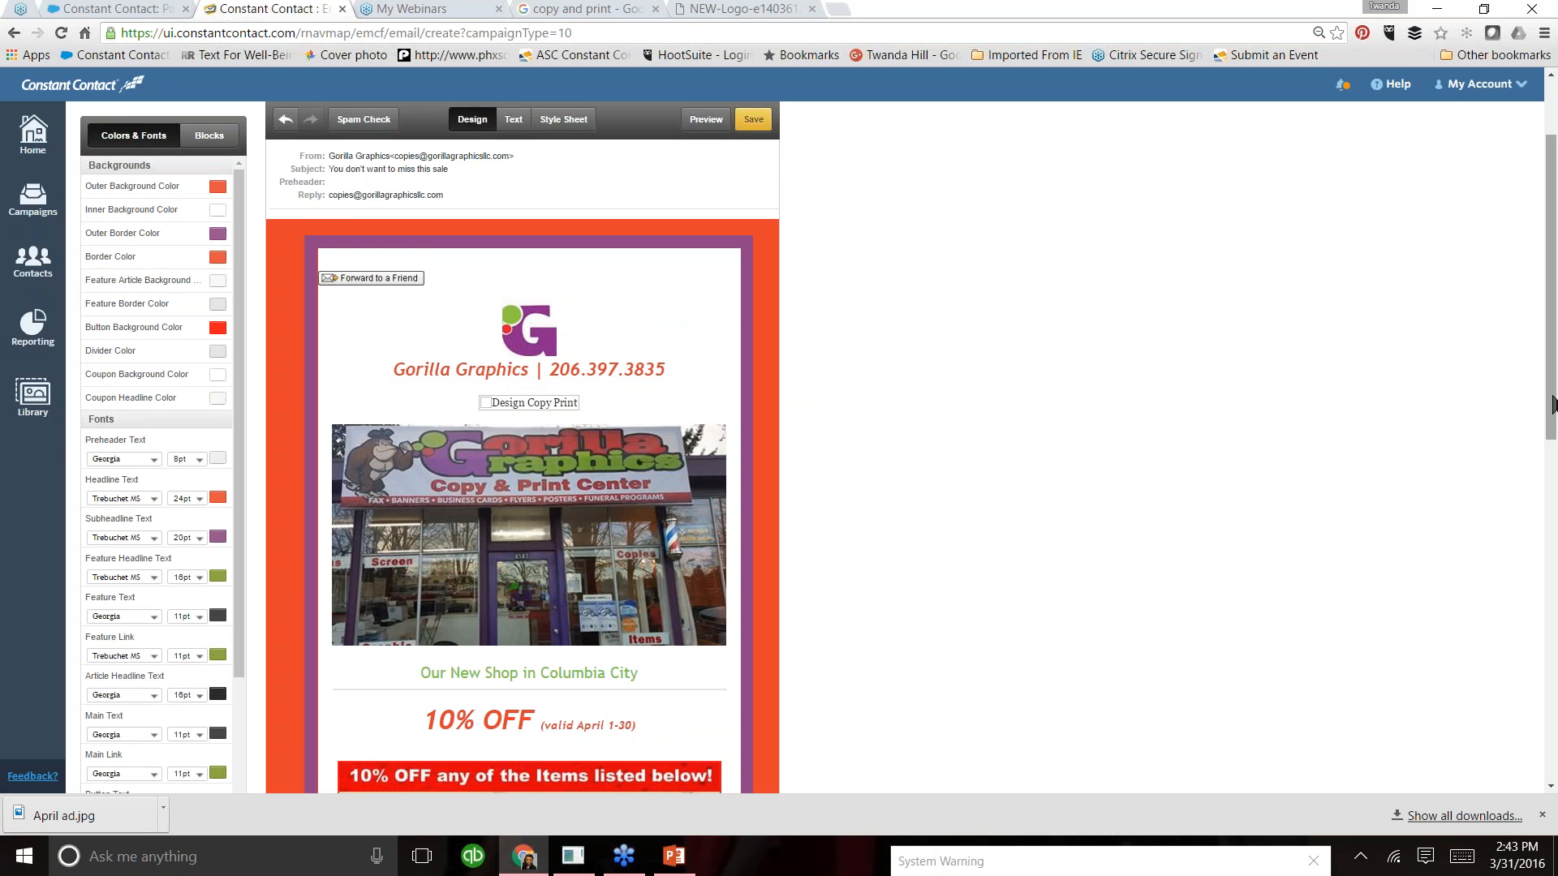
- In the header options, set the preheader text to "10% off in April - Shop Today!" and enable Social Share Links
{"action": "left_click_drag", "start_coordinate": [1553, 414], "coordinate": [1534, 348]}
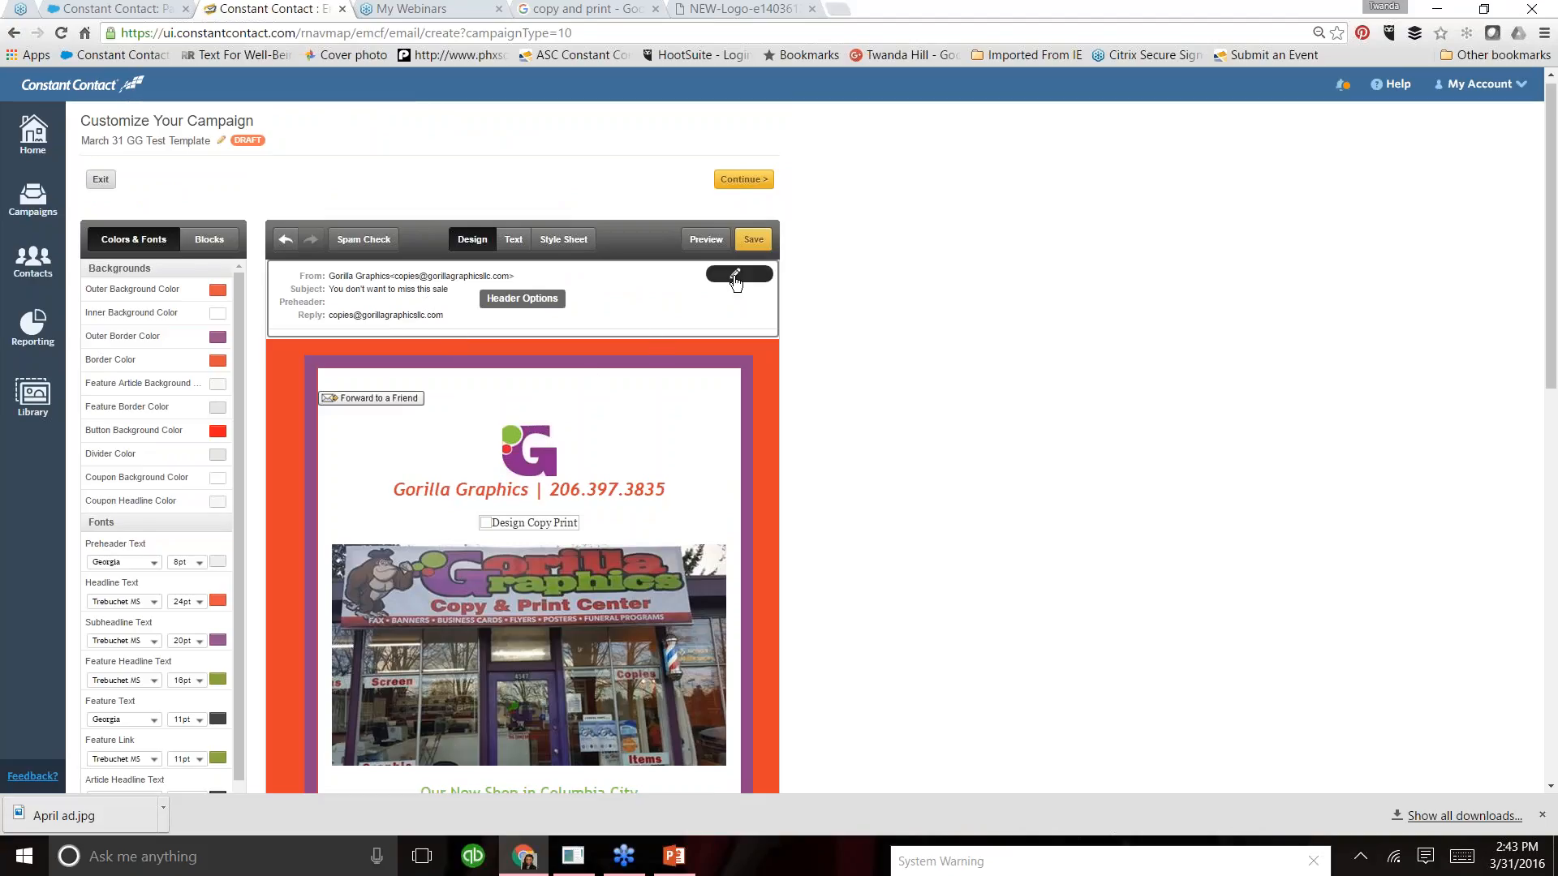
{"action": "left_click", "coordinate": [733, 277]}
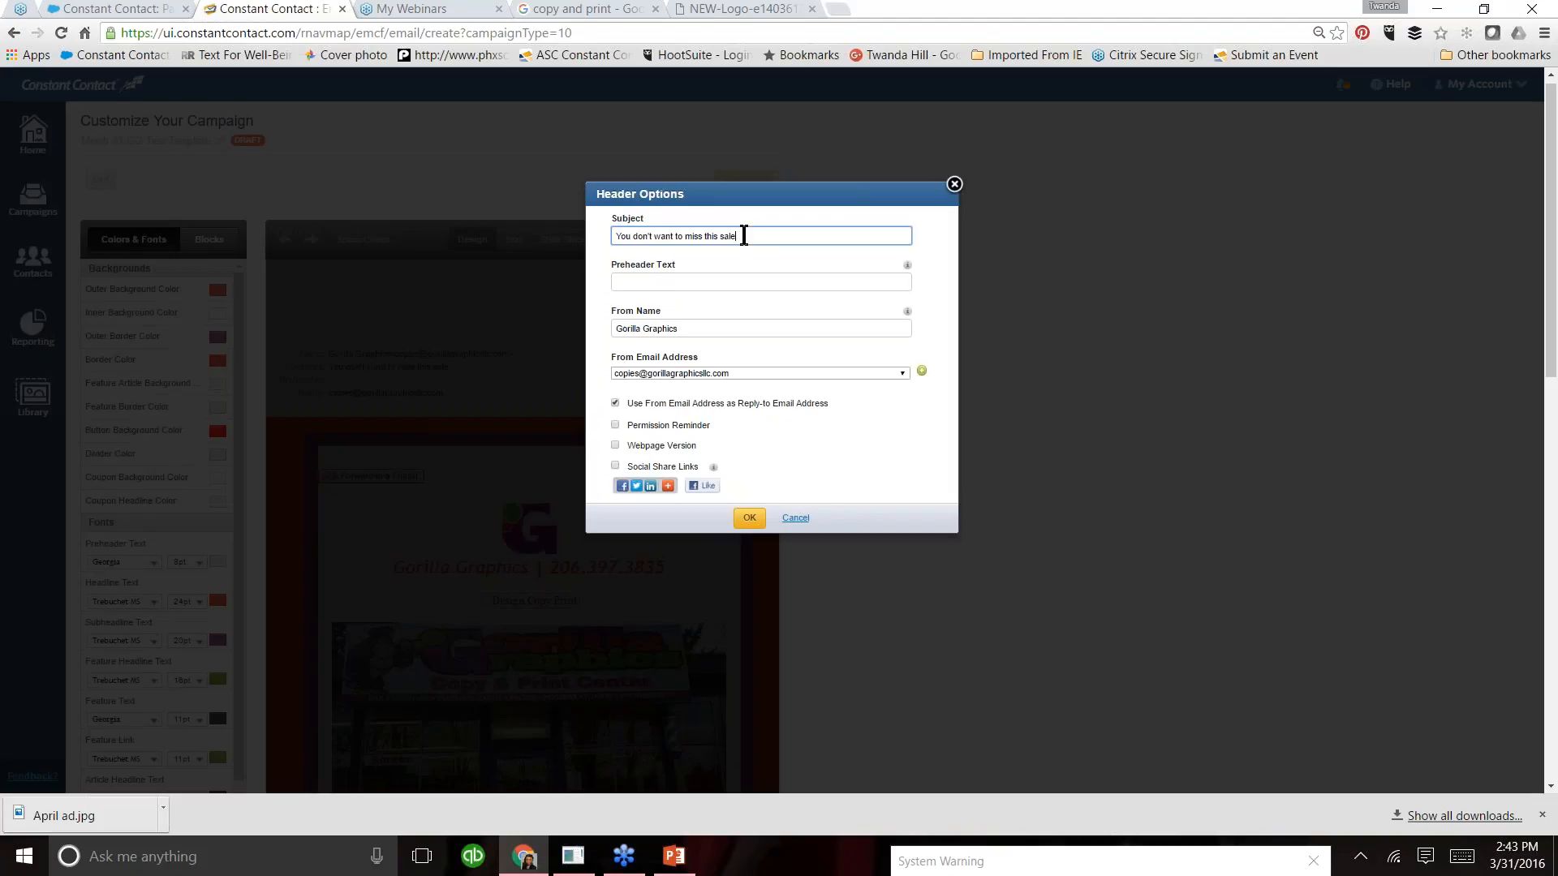
{"action": "left_click", "coordinate": [669, 284]}
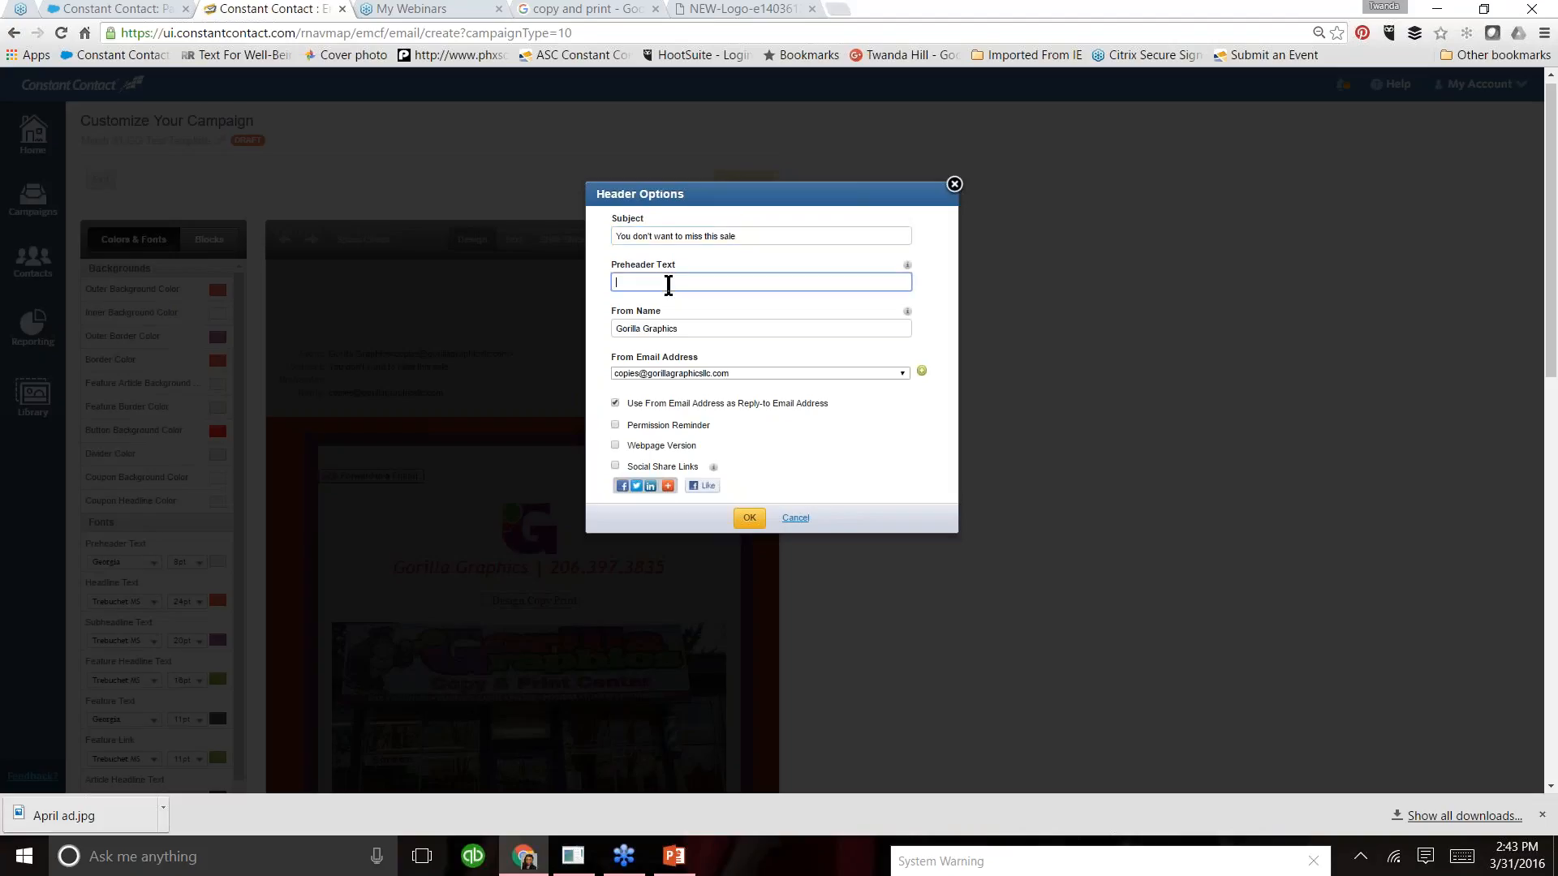
{"action": "type", "text": "10"}
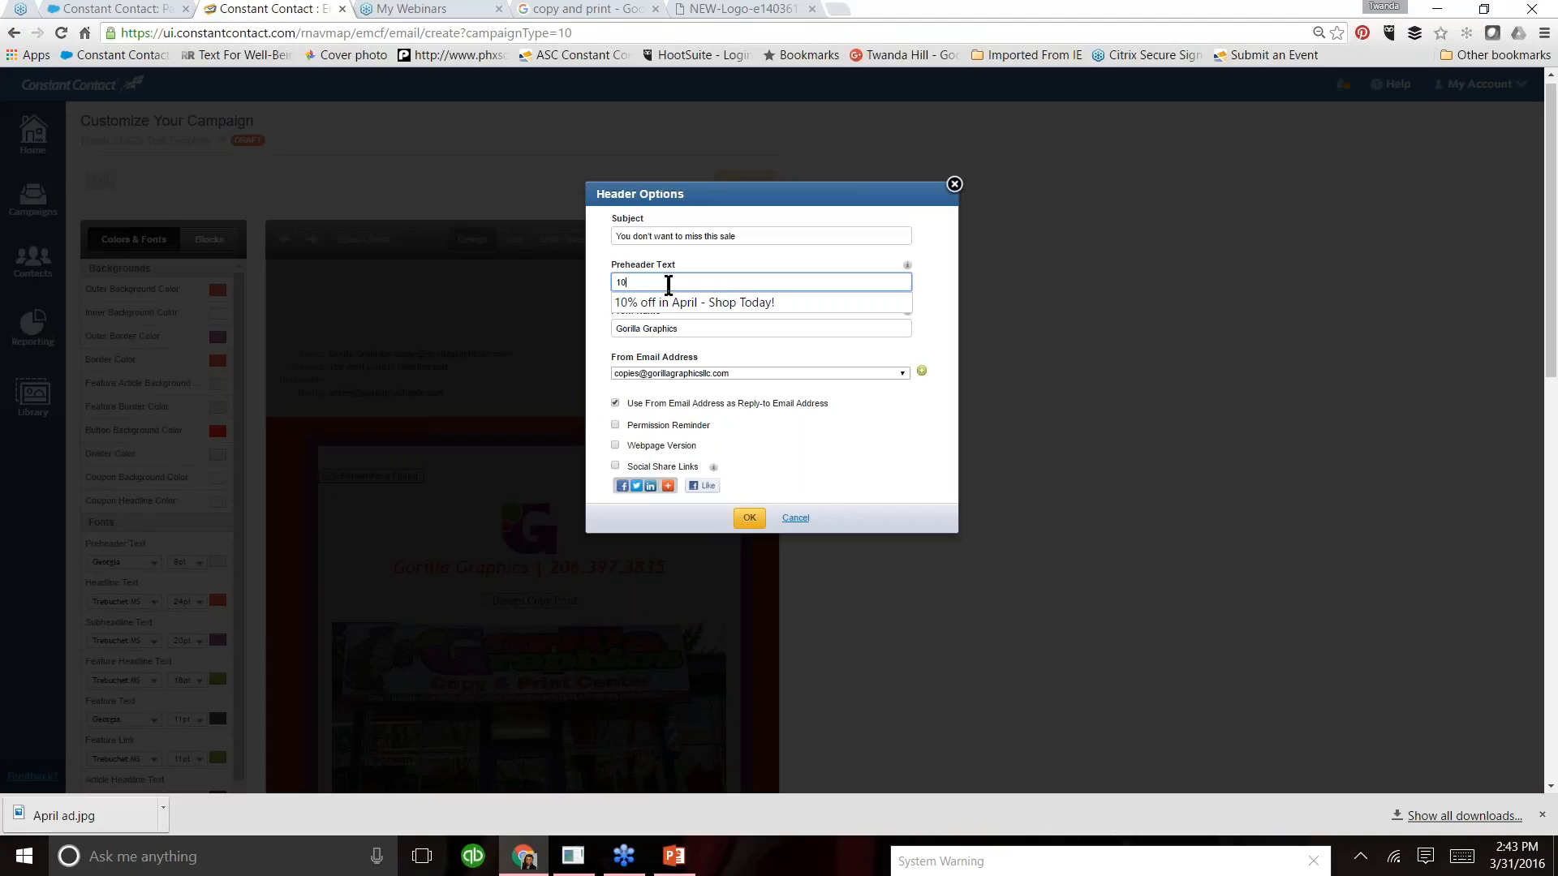
{"action": "type", "text": "%"}
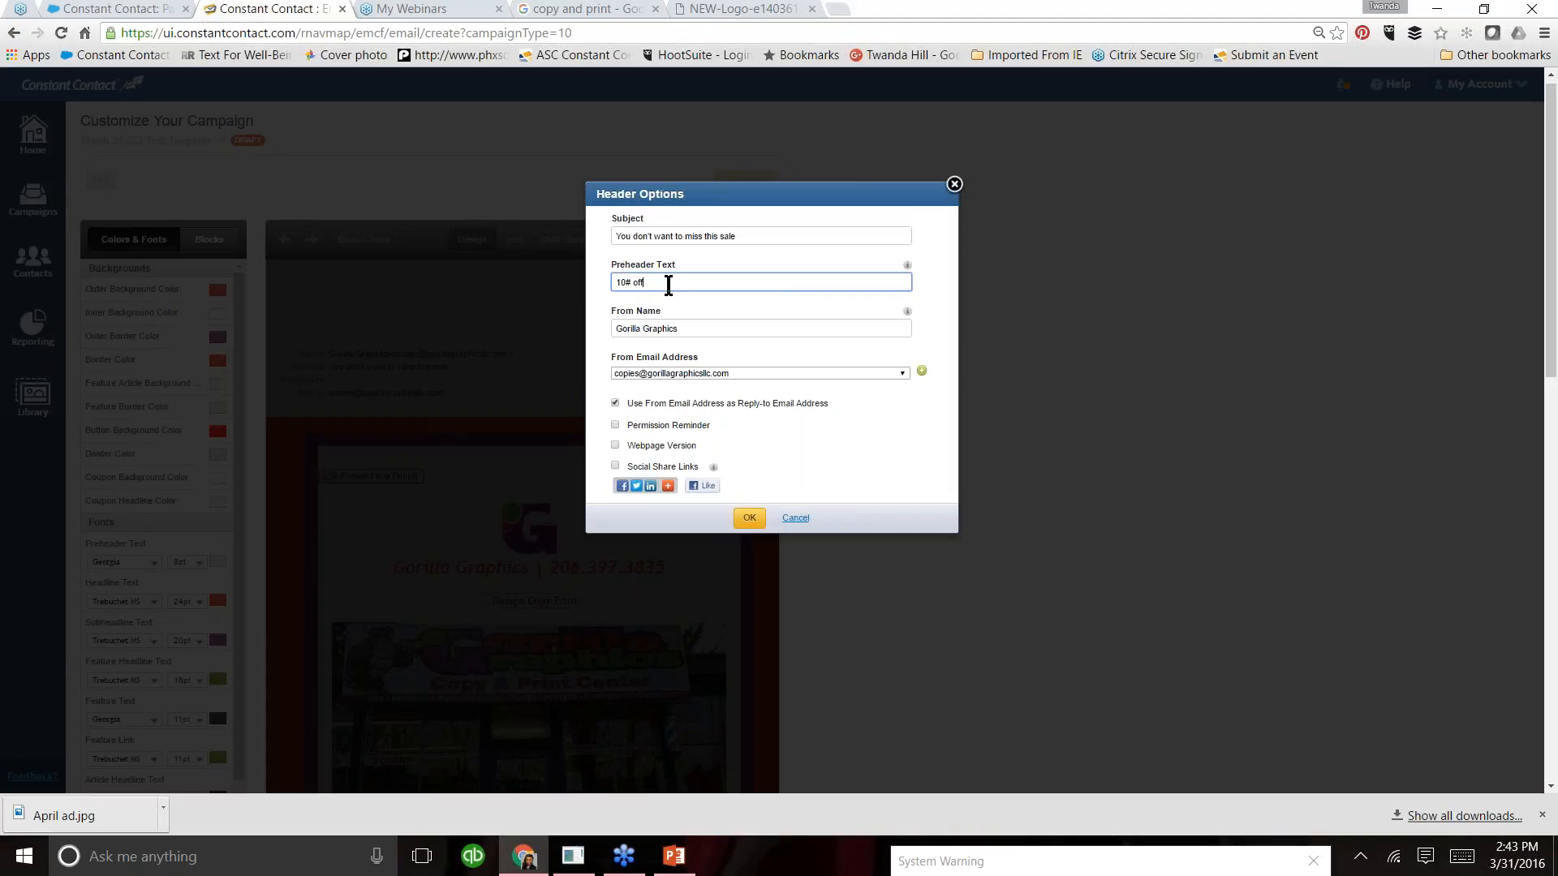
{"action": "key", "text": "BackSpace"}
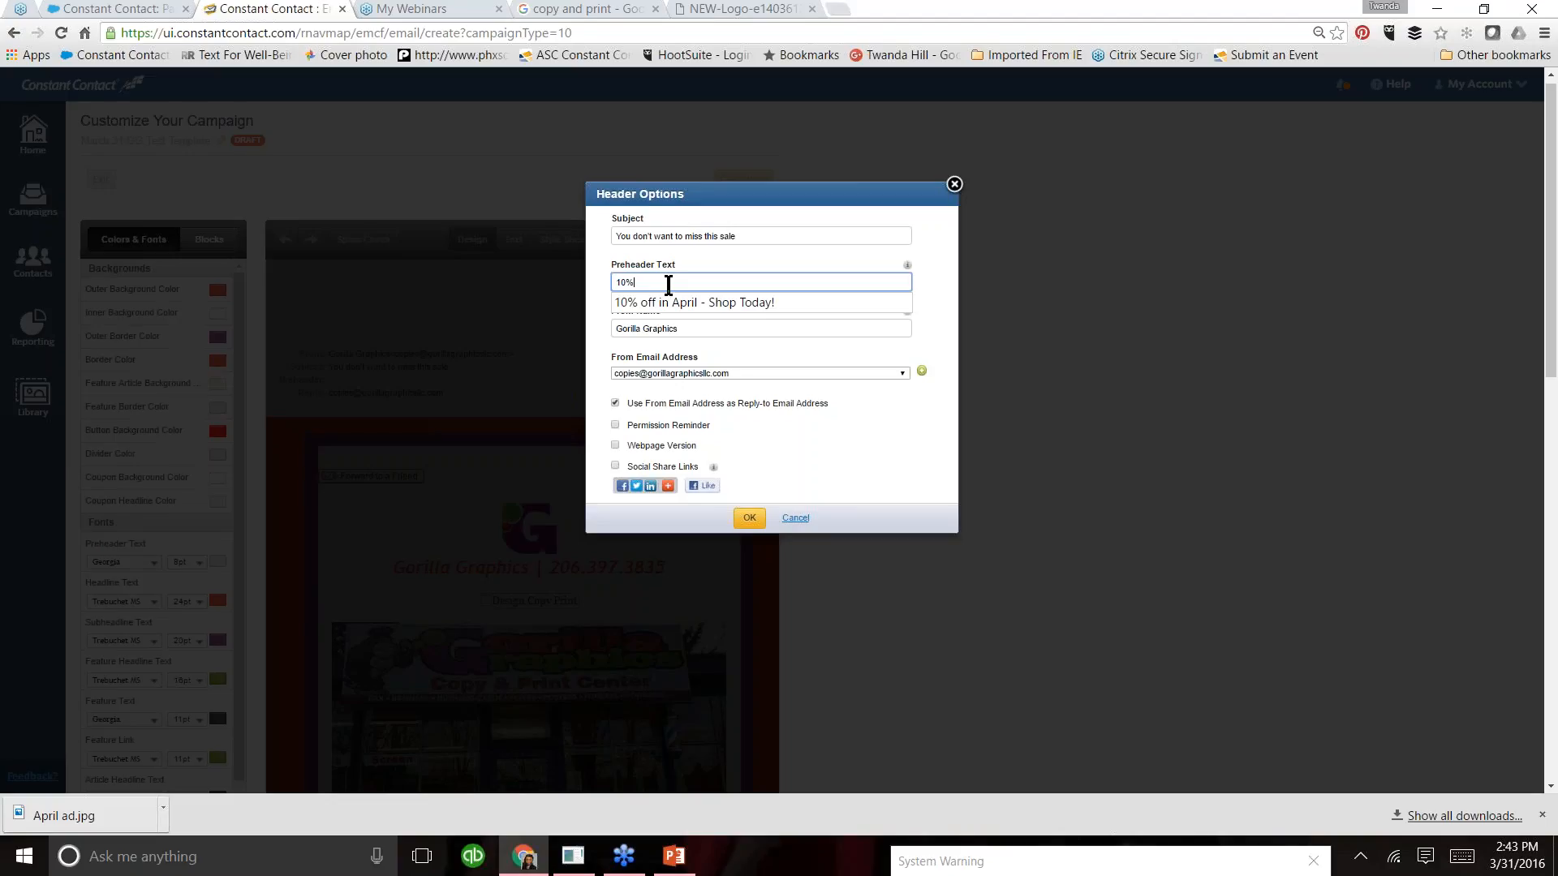
{"action": "type", "text": "% off in April - Shop Today!"}
{"action": "left_click", "coordinate": [615, 467]}
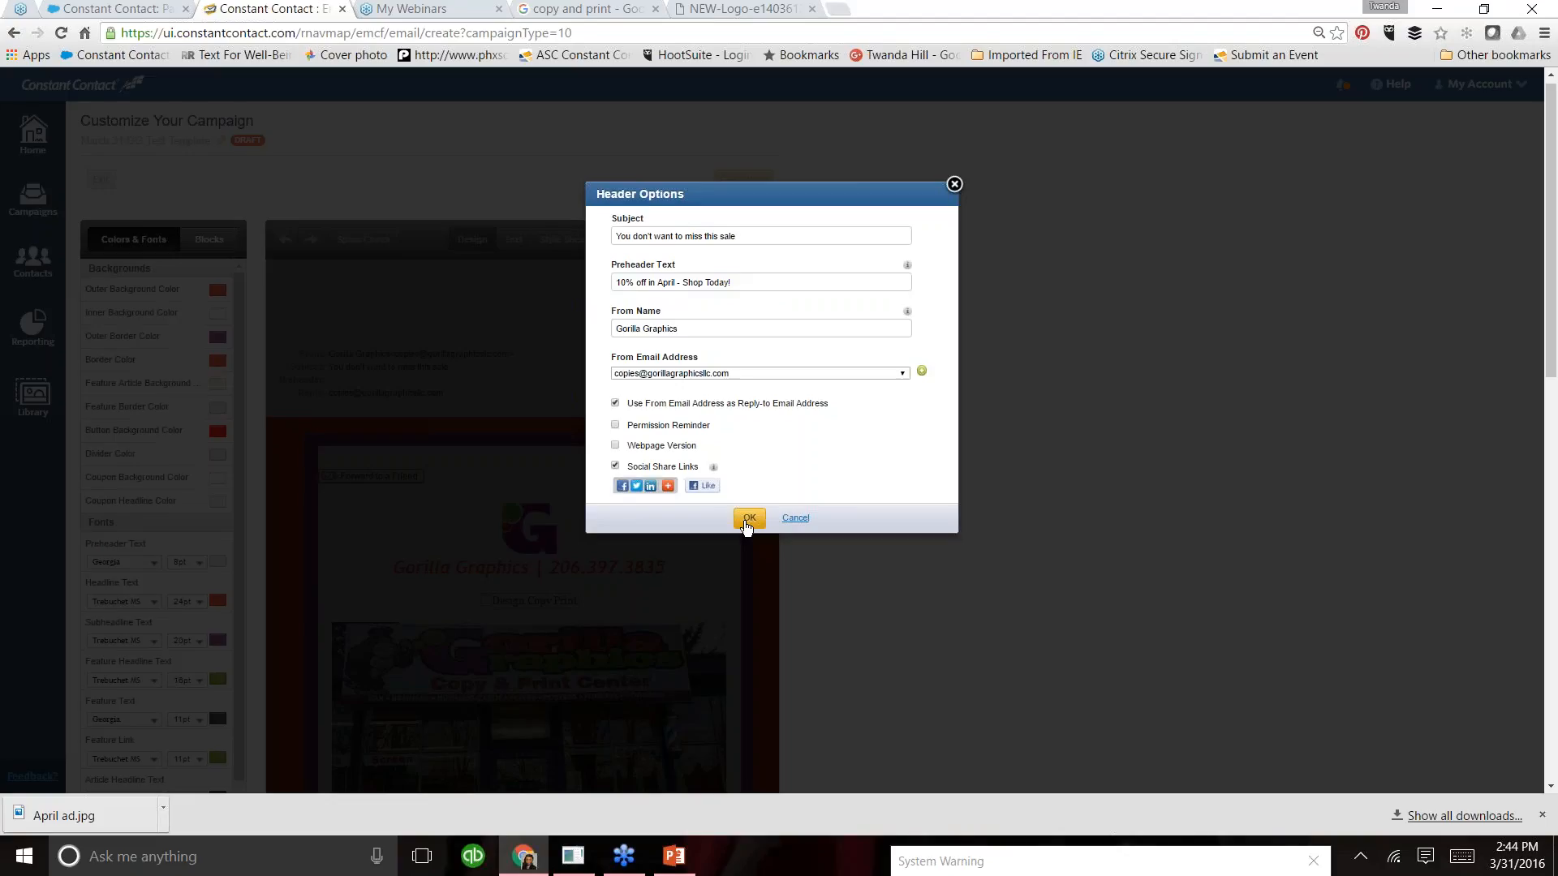
{"action": "left_click", "coordinate": [747, 520]}
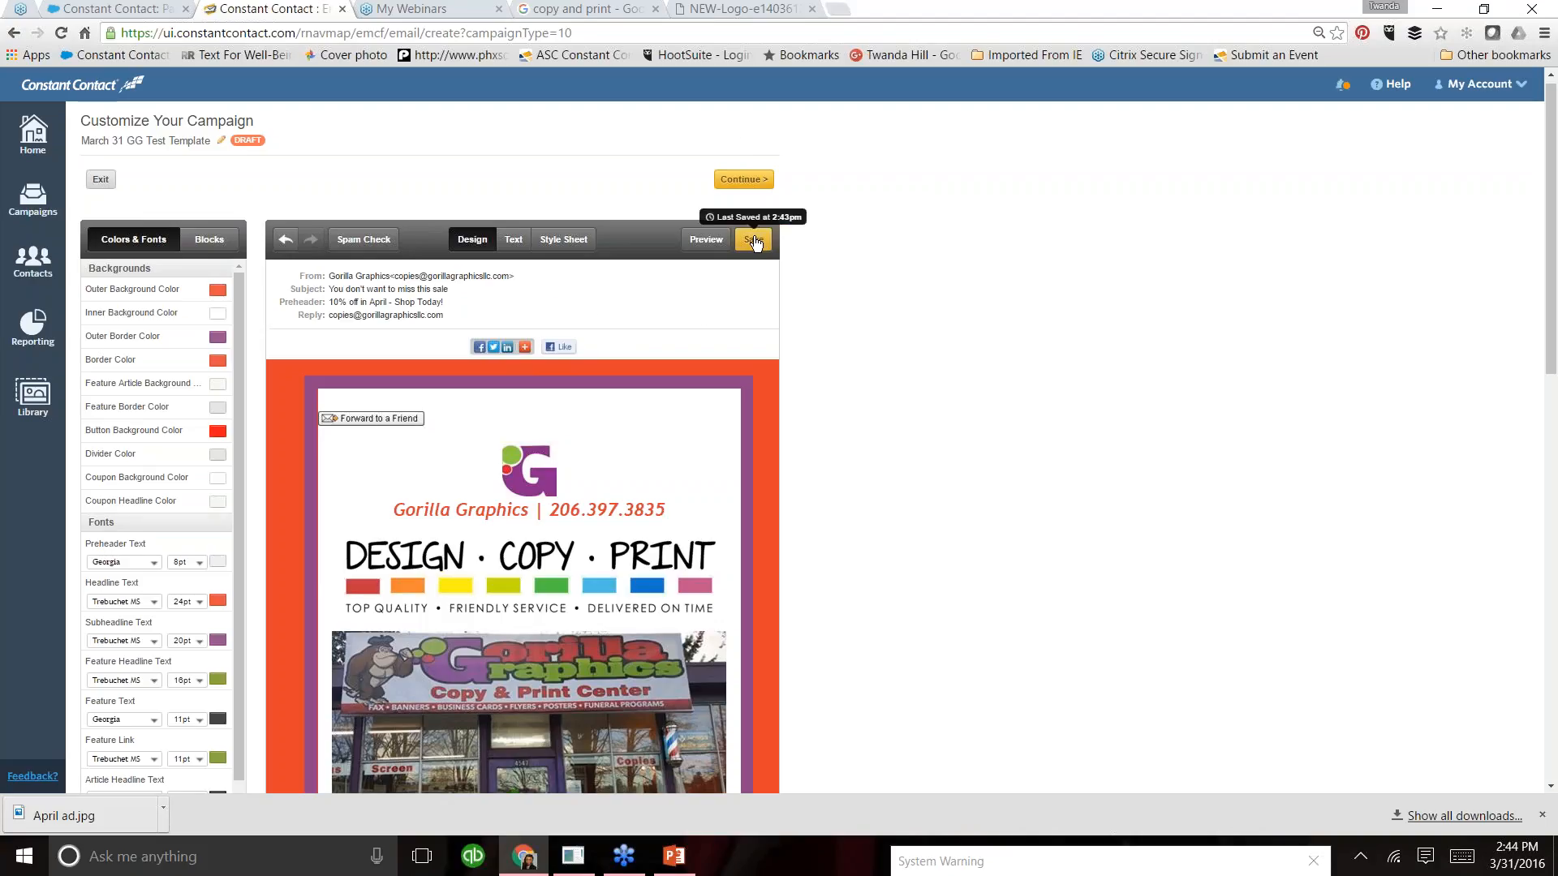
- Preview the campaign and send a test email to the reviewer's email address with the personal note "For Review. Need back ASAP"
{"action": "left_click", "coordinate": [698, 244]}
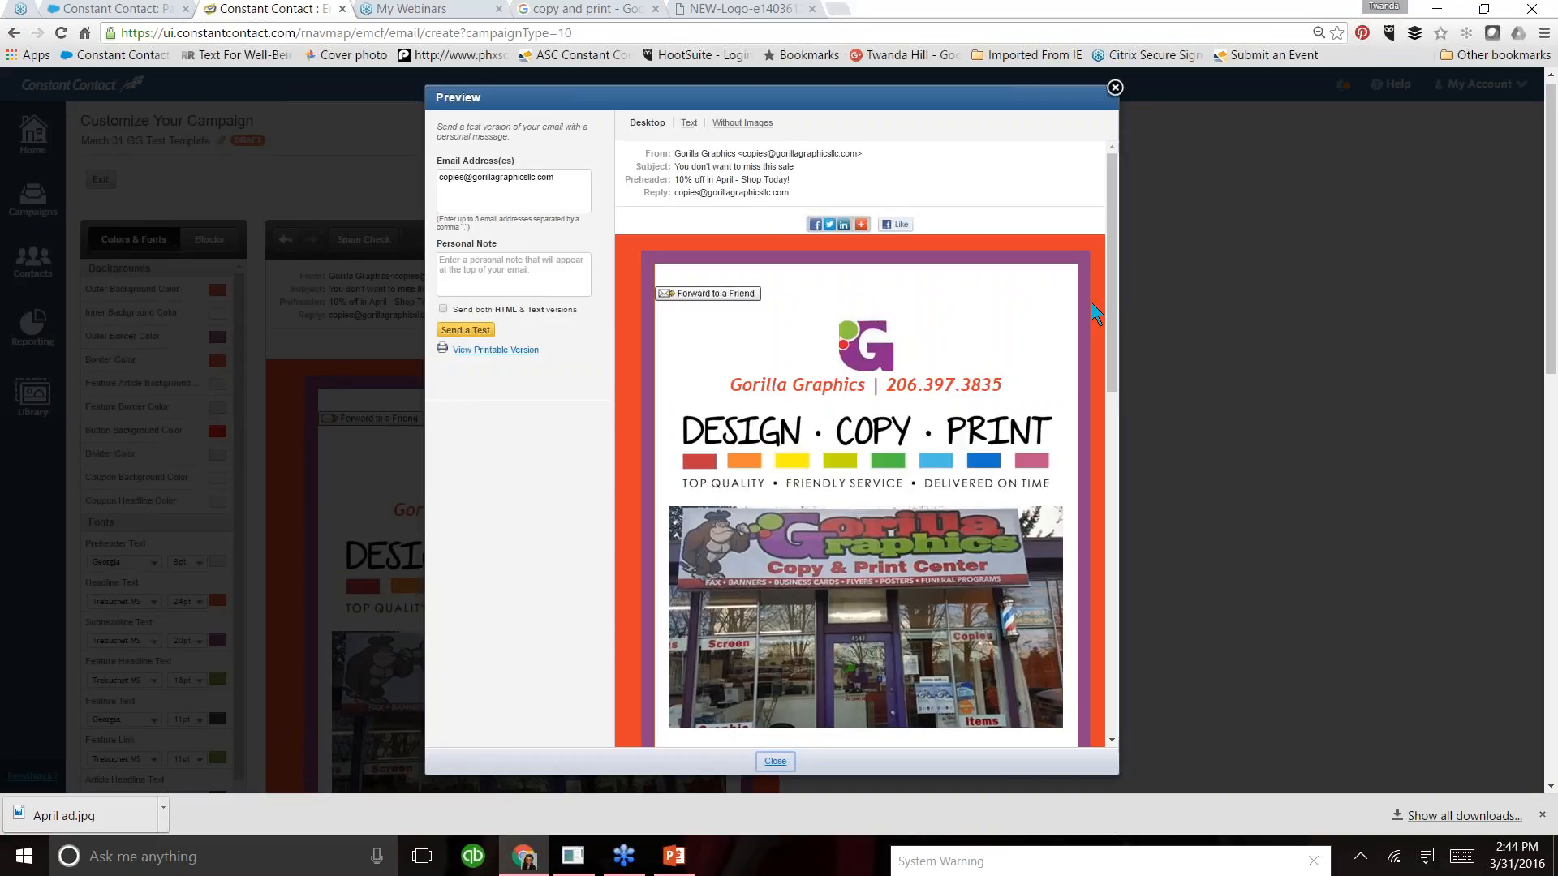
{"action": "mouse_move", "coordinate": [1114, 297]}
{"action": "left_mouse_down"}
{"action": "mouse_move", "coordinate": [1110, 641]}
{"action": "mouse_move", "coordinate": [1113, 291]}
{"action": "left_mouse_up"}
{"action": "left_click_drag", "start_coordinate": [560, 180], "coordinate": [425, 176]}
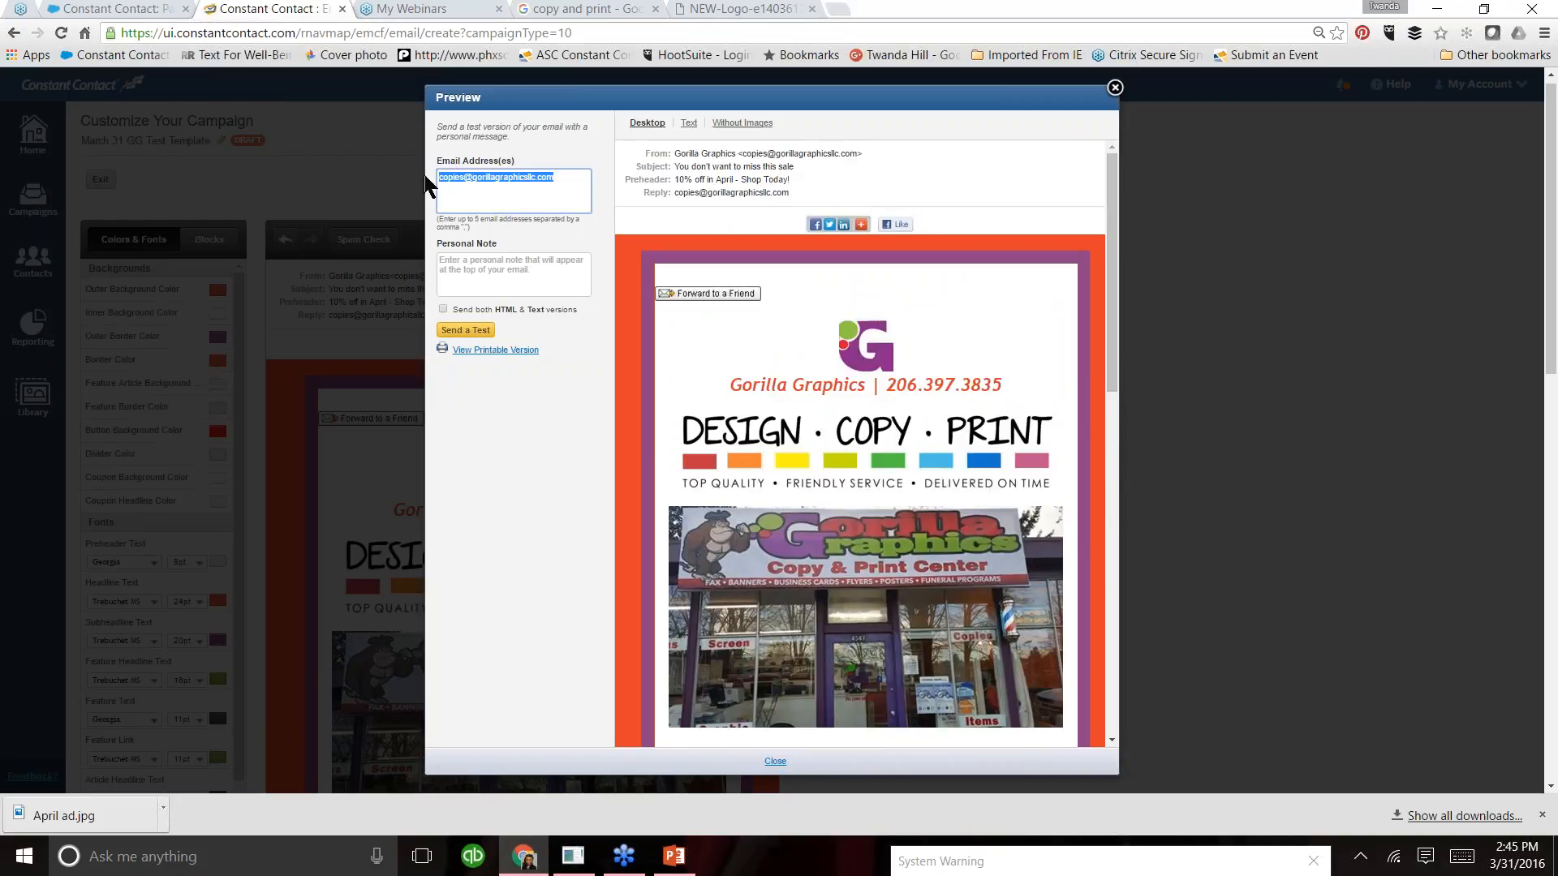
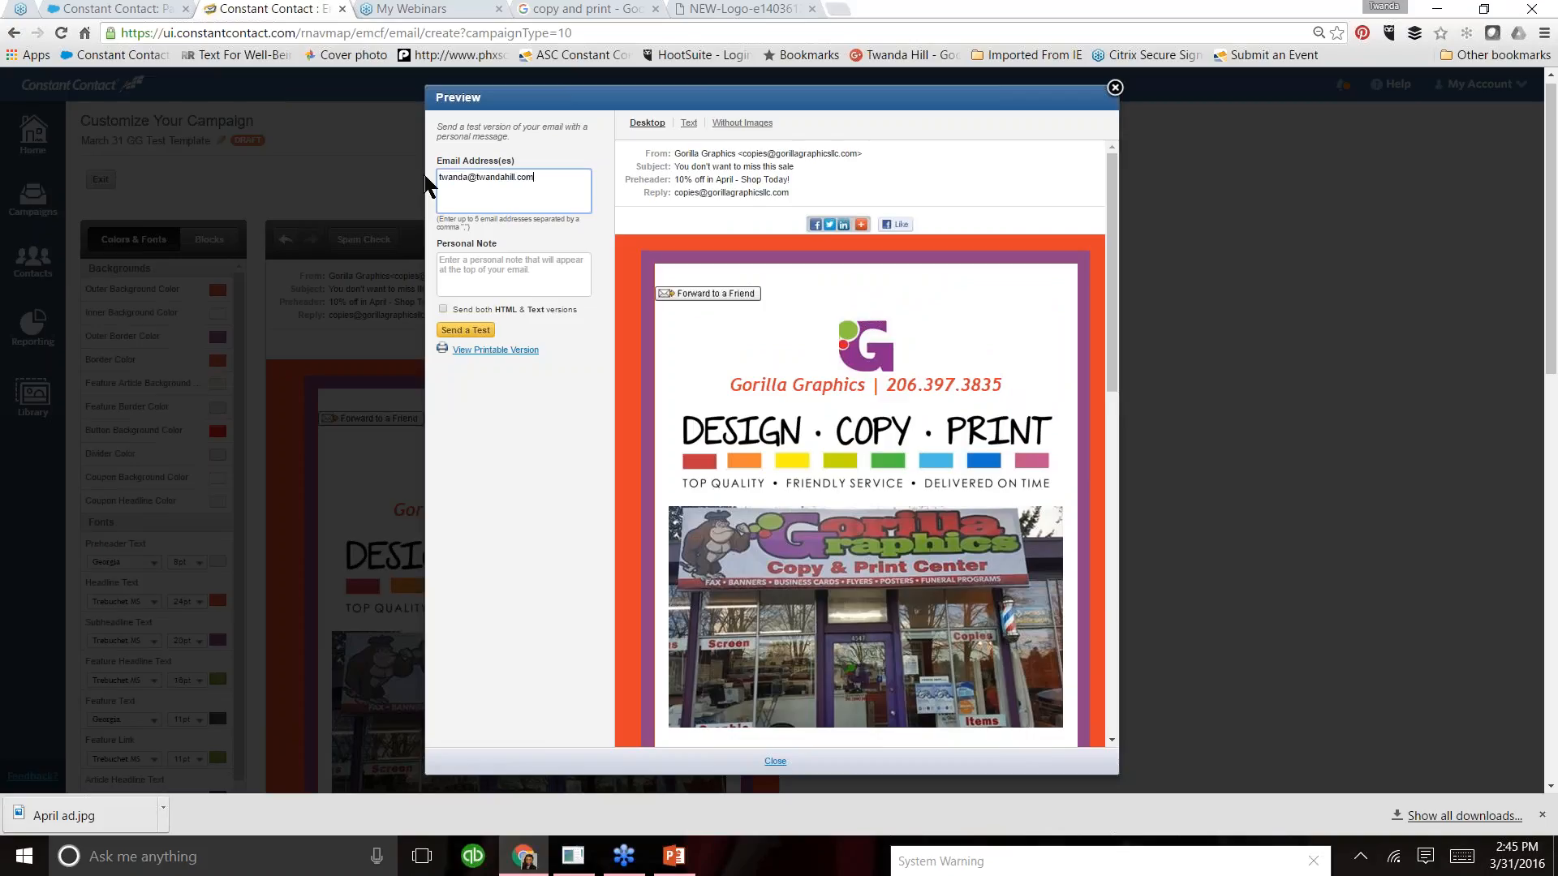
{"action": "left_click", "coordinate": [509, 267]}
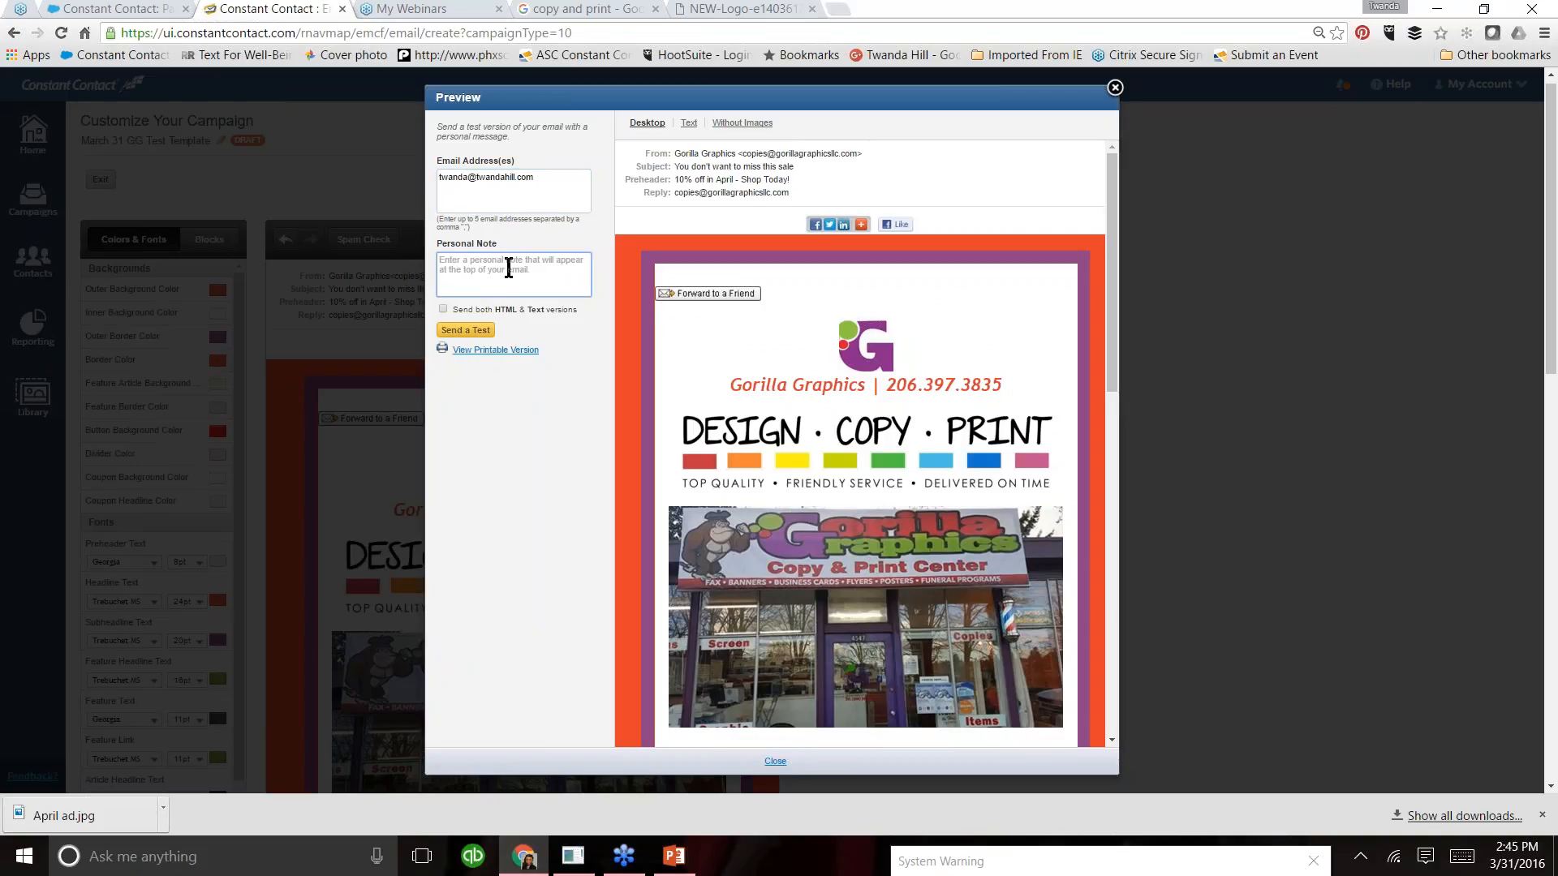
{"action": "type", "text": "For Review. Nee"}
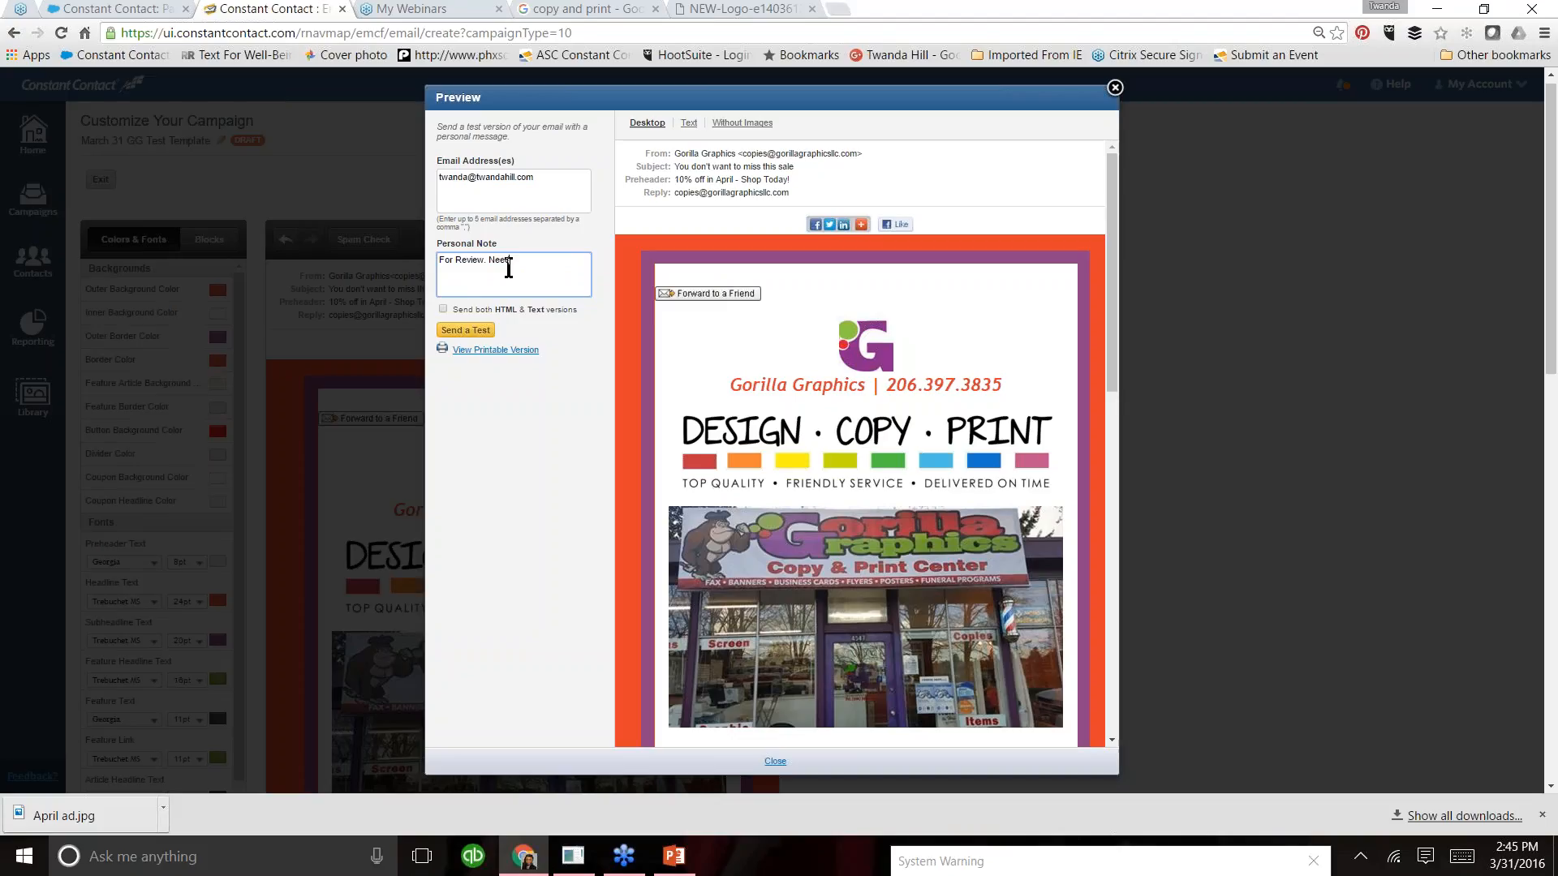
{"action": "type", "text": "tback ASAP"}
{"action": "left_click", "coordinate": [466, 329]}
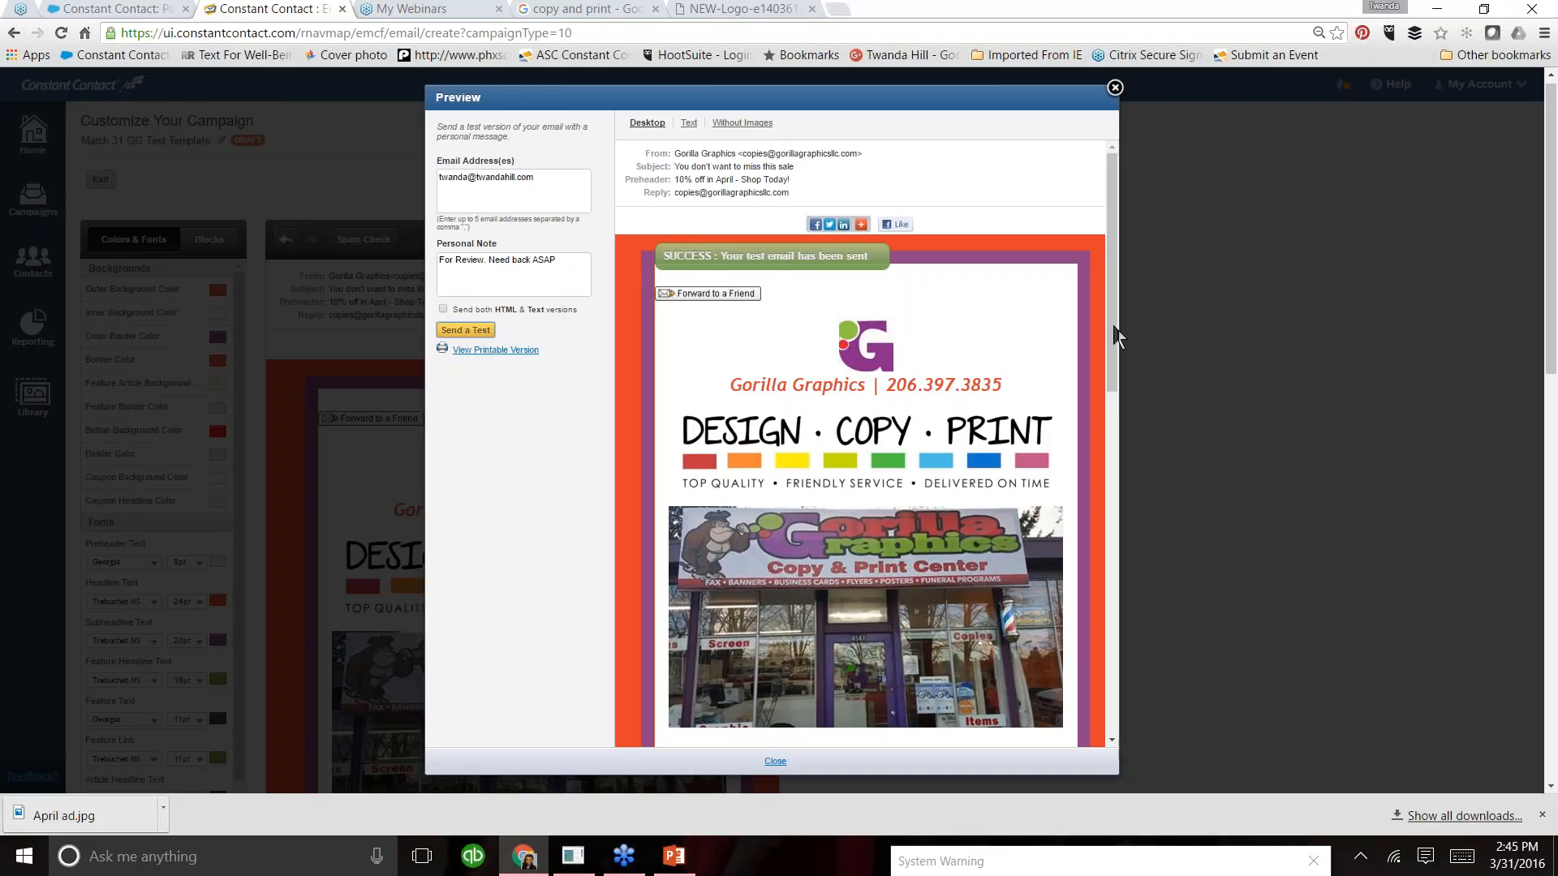
- Review the email preview down to the footer, then close it
{"action": "left_click_drag", "start_coordinate": [1118, 347], "coordinate": [1118, 383]}
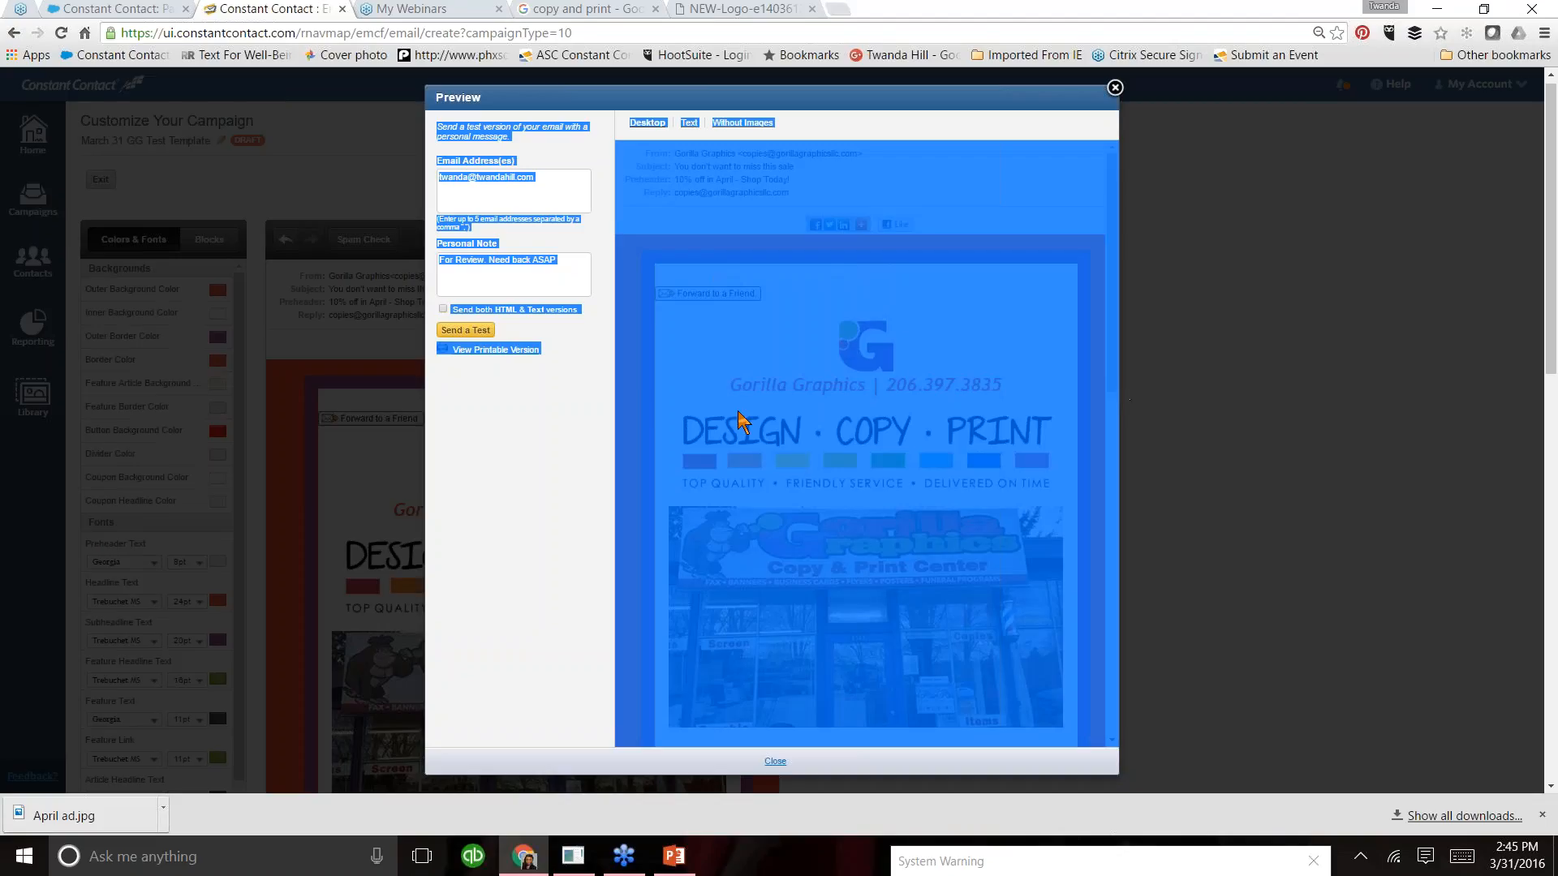
{"action": "left_click", "coordinate": [728, 389]}
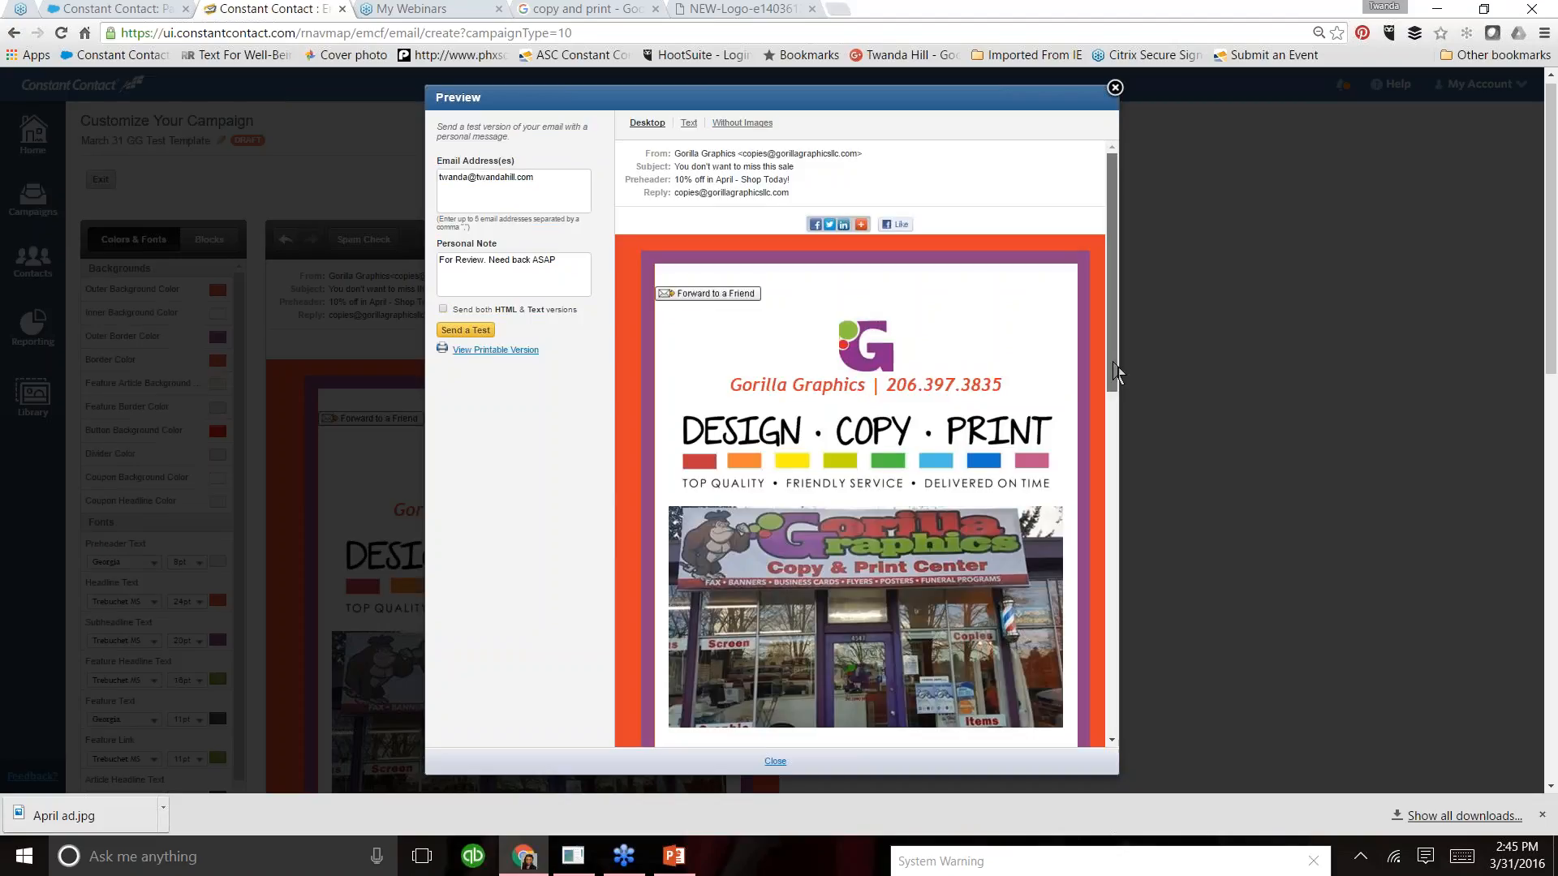
{"action": "left_click_drag", "start_coordinate": [1116, 372], "coordinate": [1117, 491]}
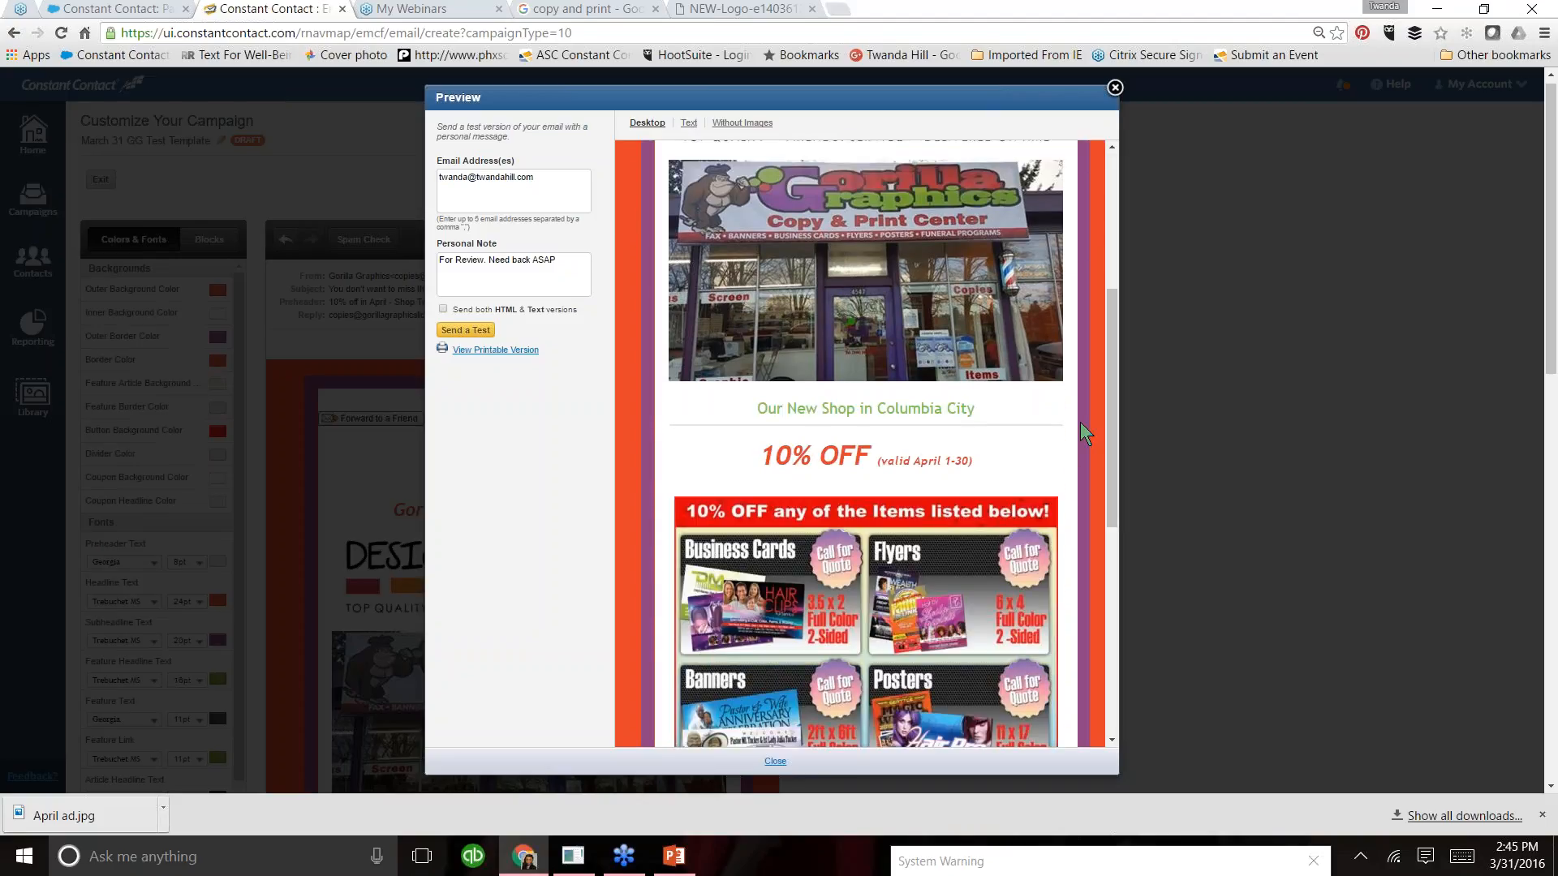
{"action": "left_click_drag", "start_coordinate": [1123, 409], "coordinate": [1116, 657]}
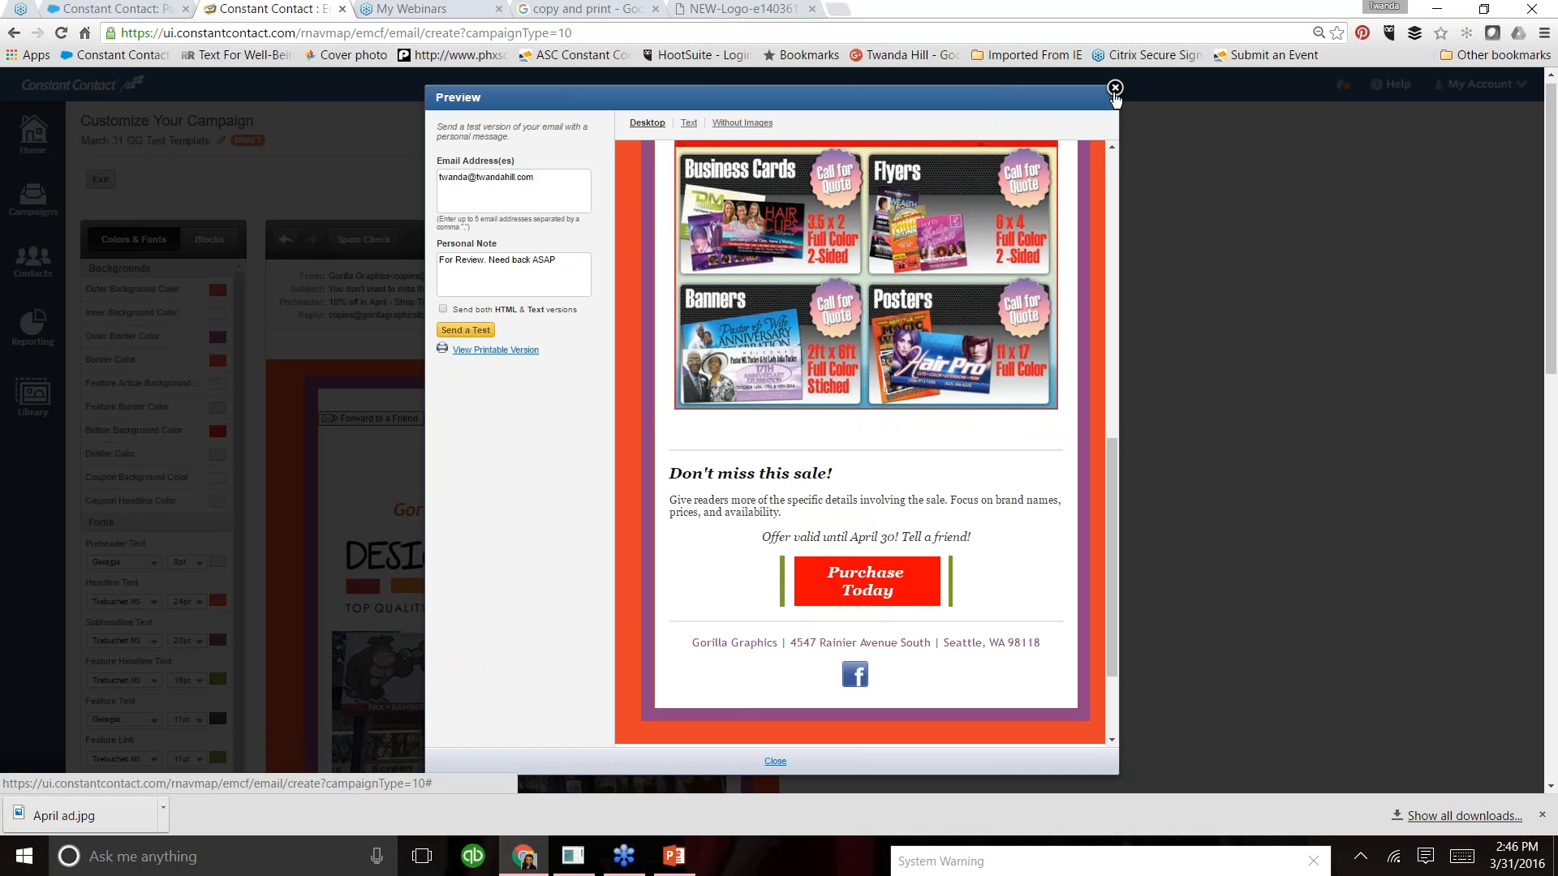
{"action": "left_click", "coordinate": [1115, 88]}
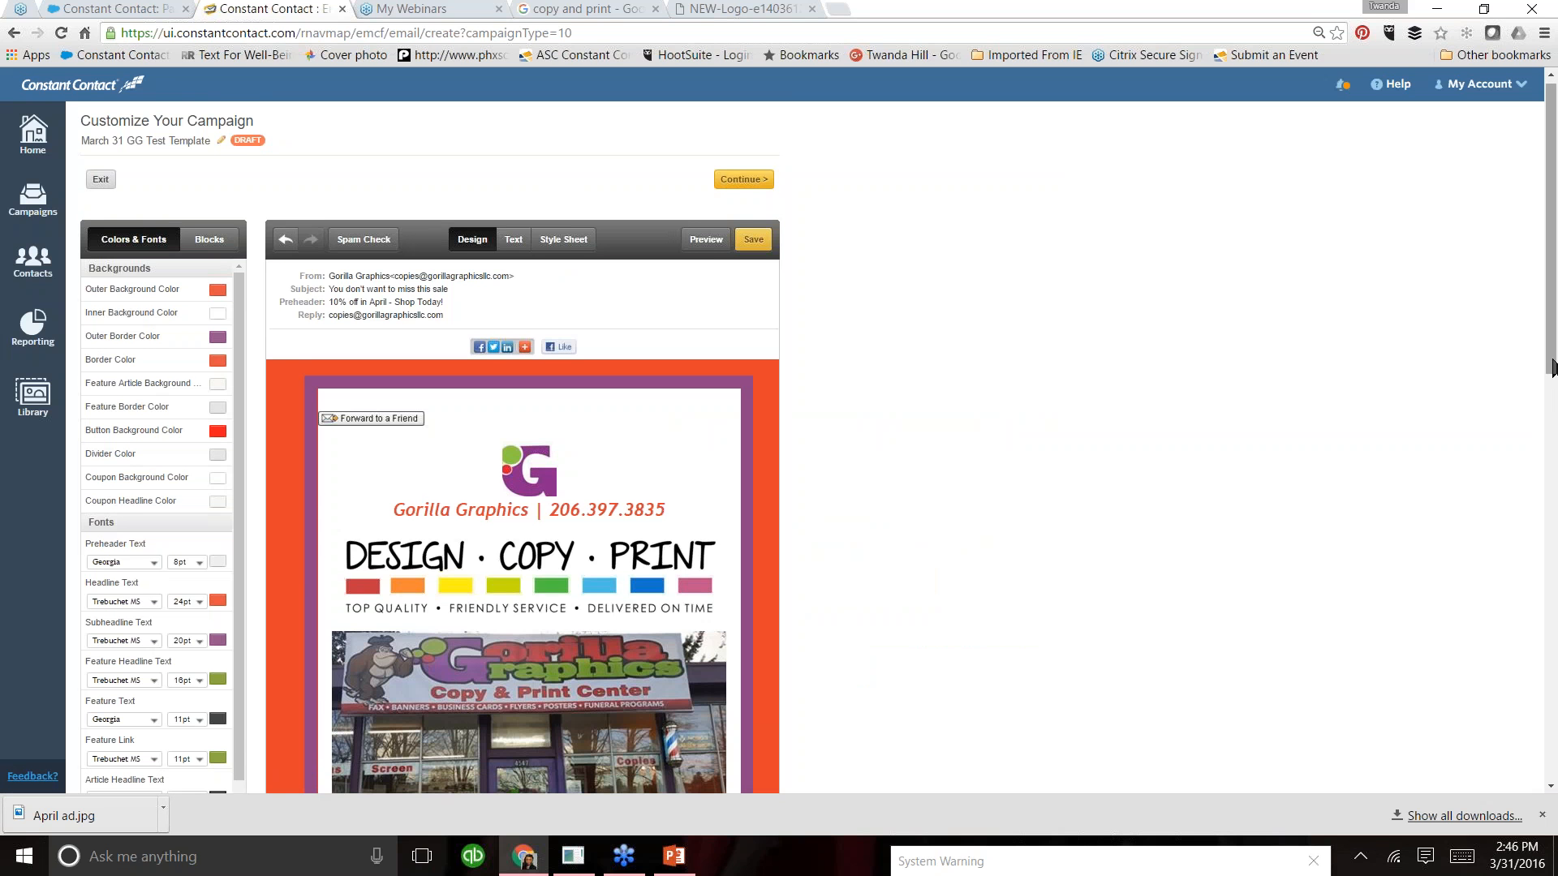
- Select the "Purchase Today" button text below the sale article and start inserting a link on it
{"action": "scroll", "coordinate": [1552, 406], "scroll_direction": "down", "scroll_amount": 1}
{"action": "scroll", "coordinate": [1552, 406], "scroll_direction": "down", "scroll_amount": 10}
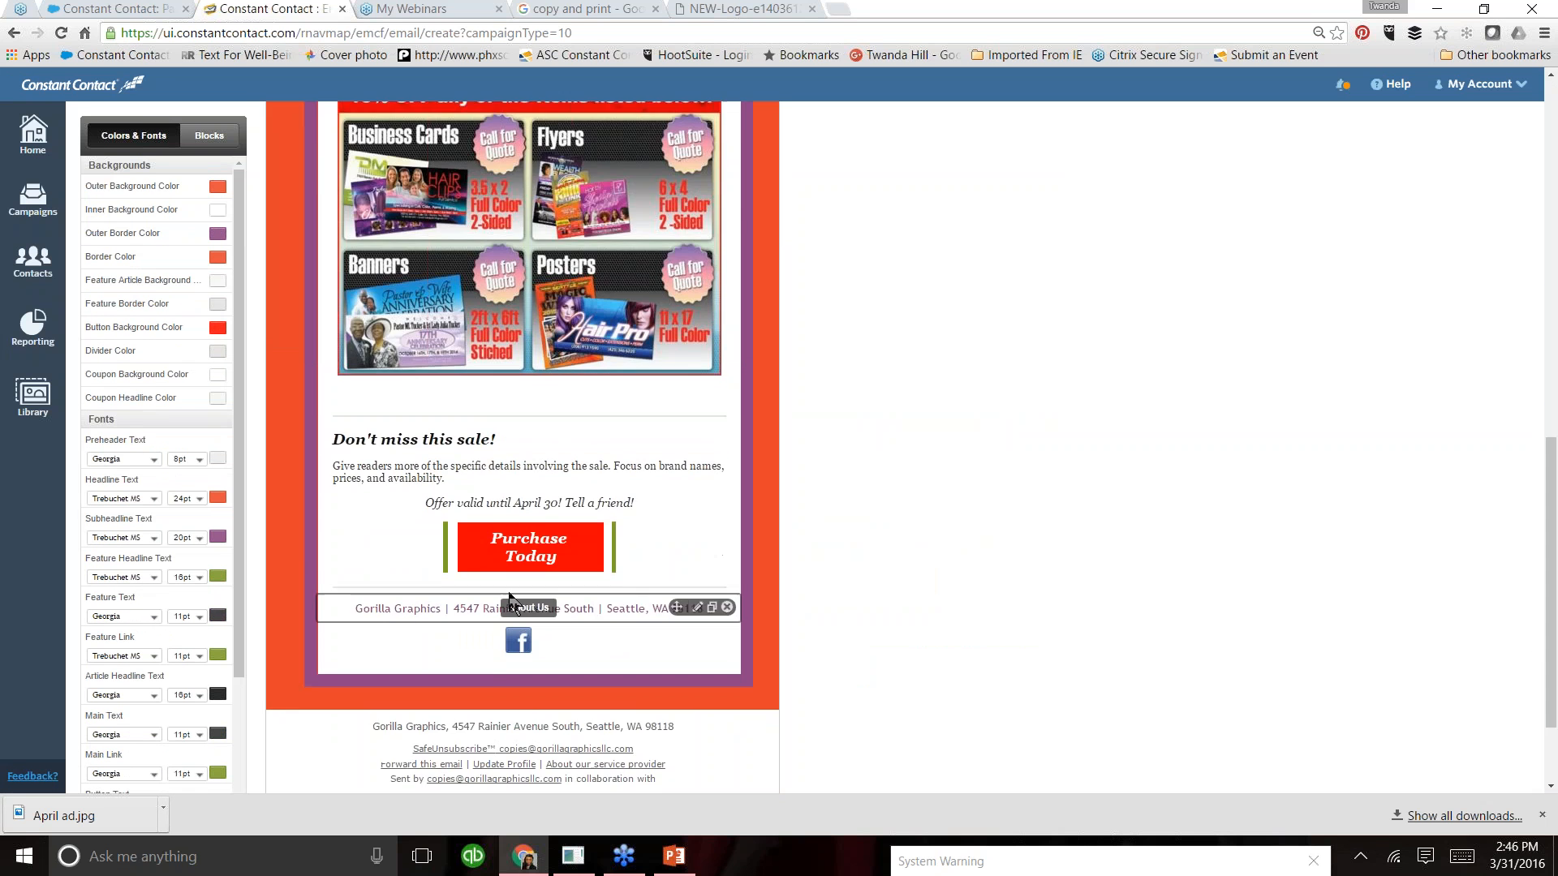
{"action": "left_click", "coordinate": [560, 566]}
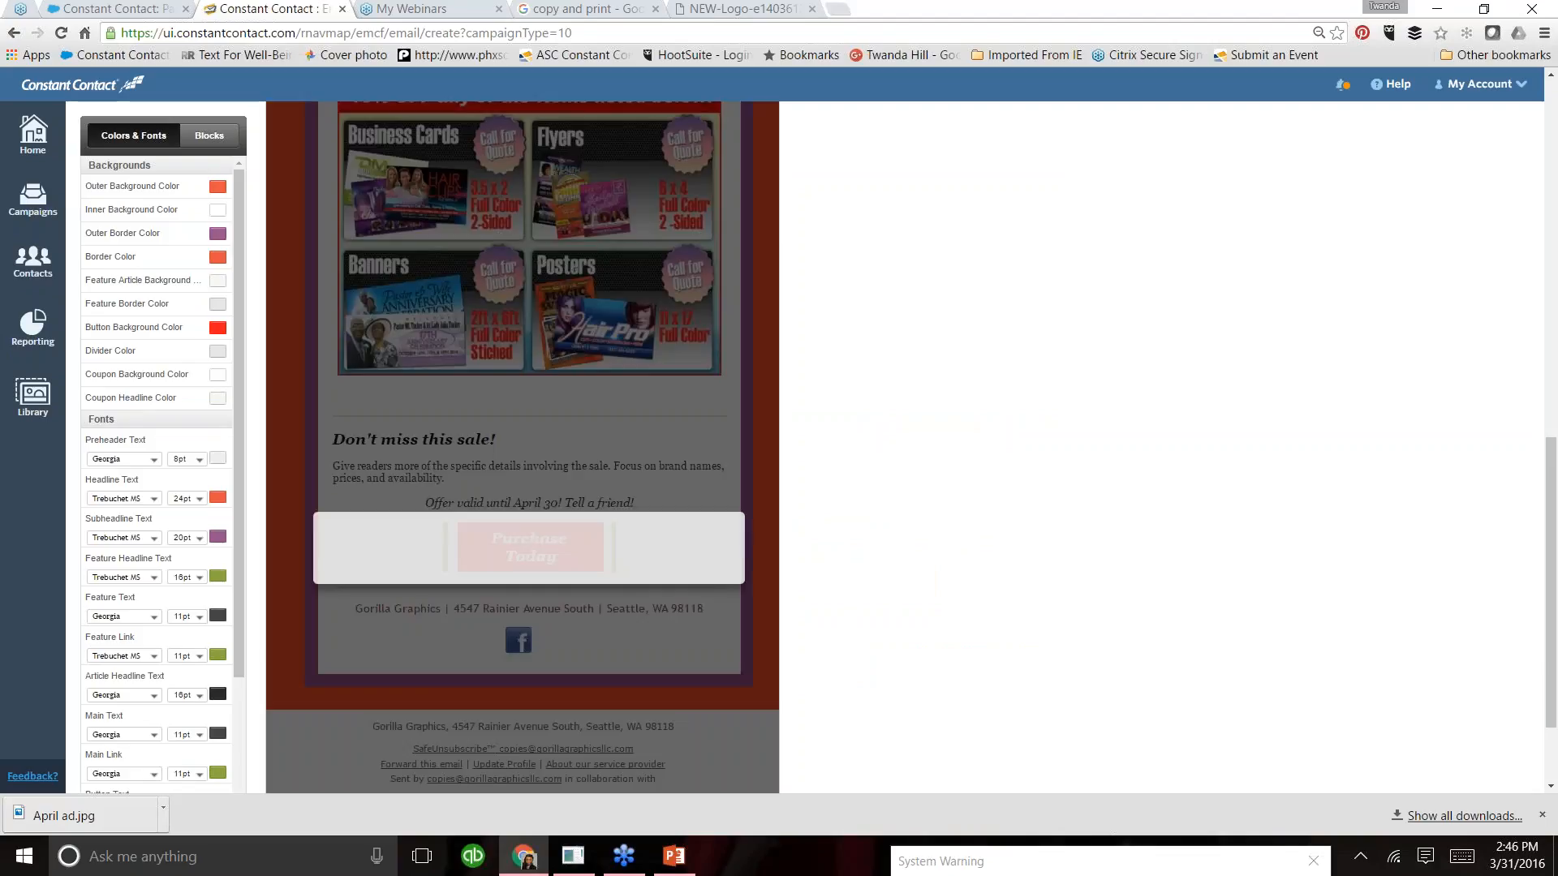
{"action": "left_click_drag", "start_coordinate": [560, 565], "coordinate": [487, 542]}
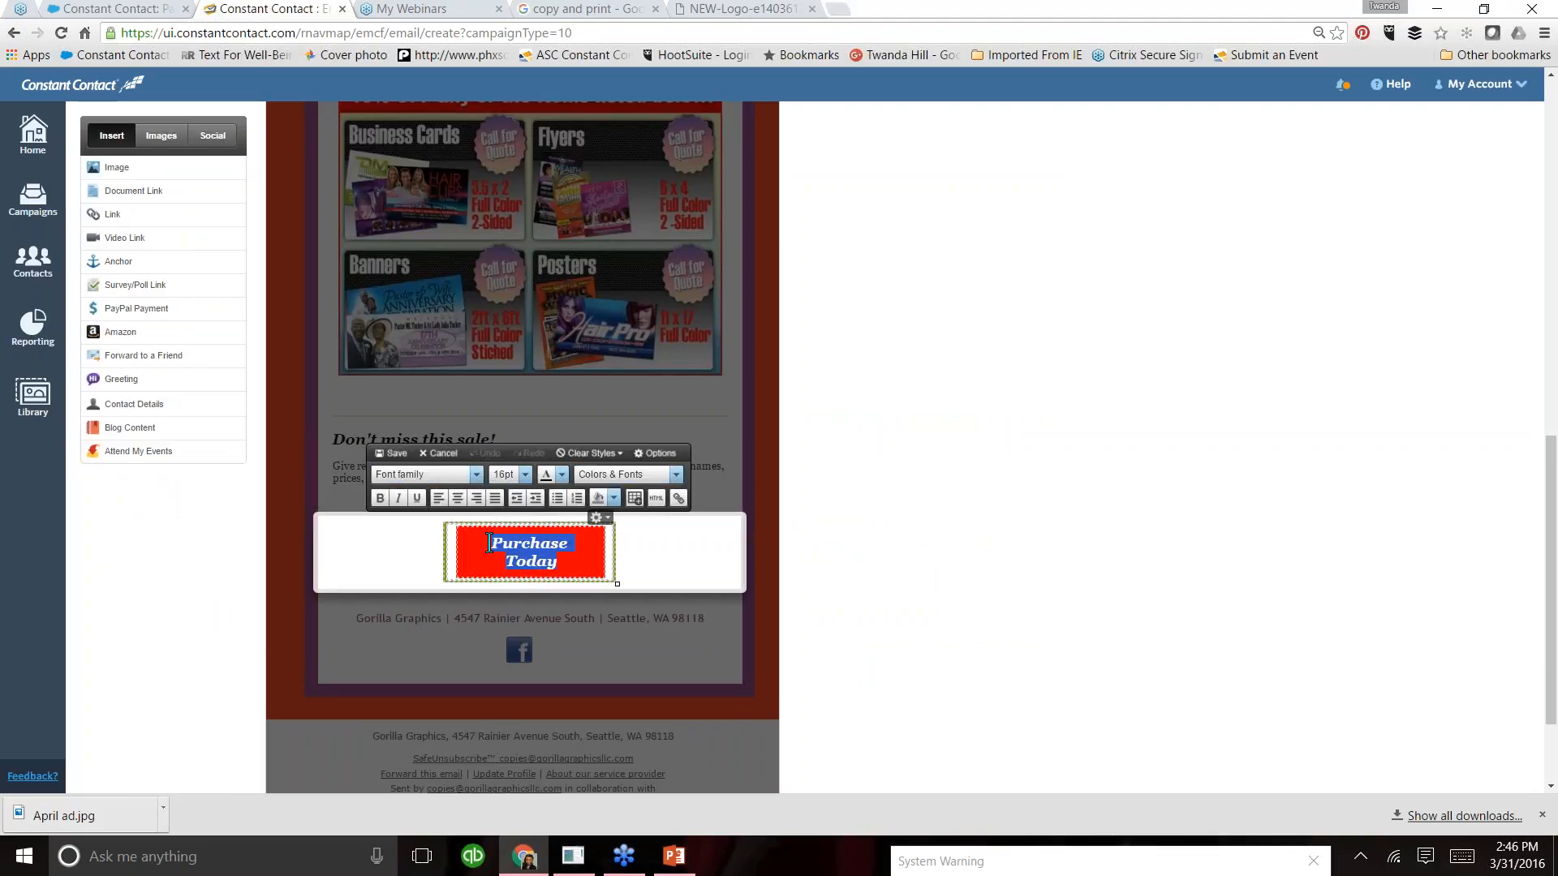
{"action": "left_click", "coordinate": [679, 496]}
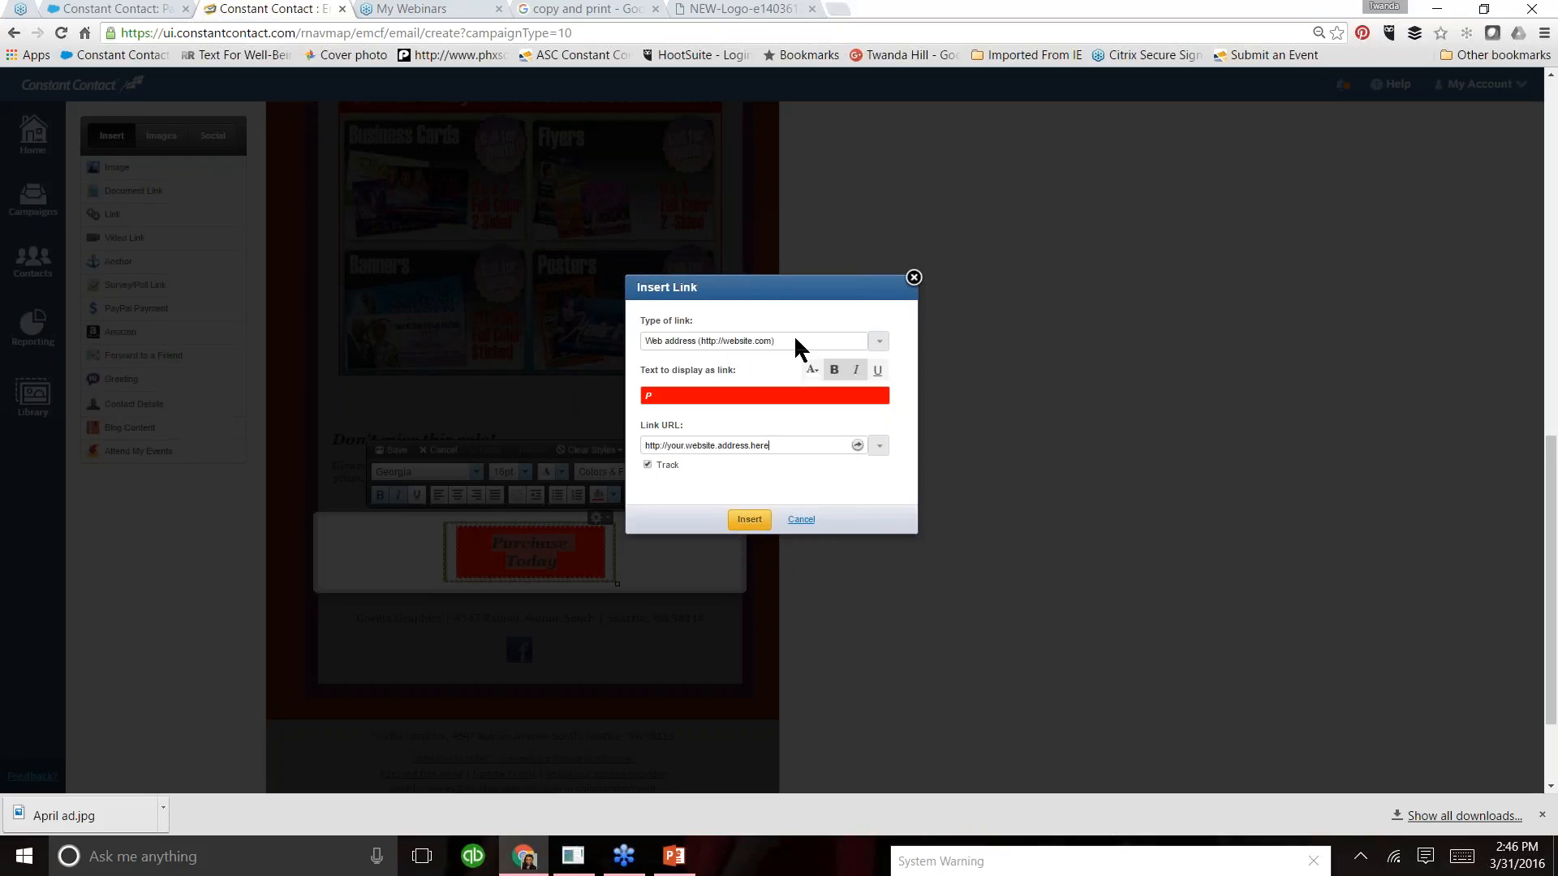
{"action": "left_click", "coordinate": [878, 348]}
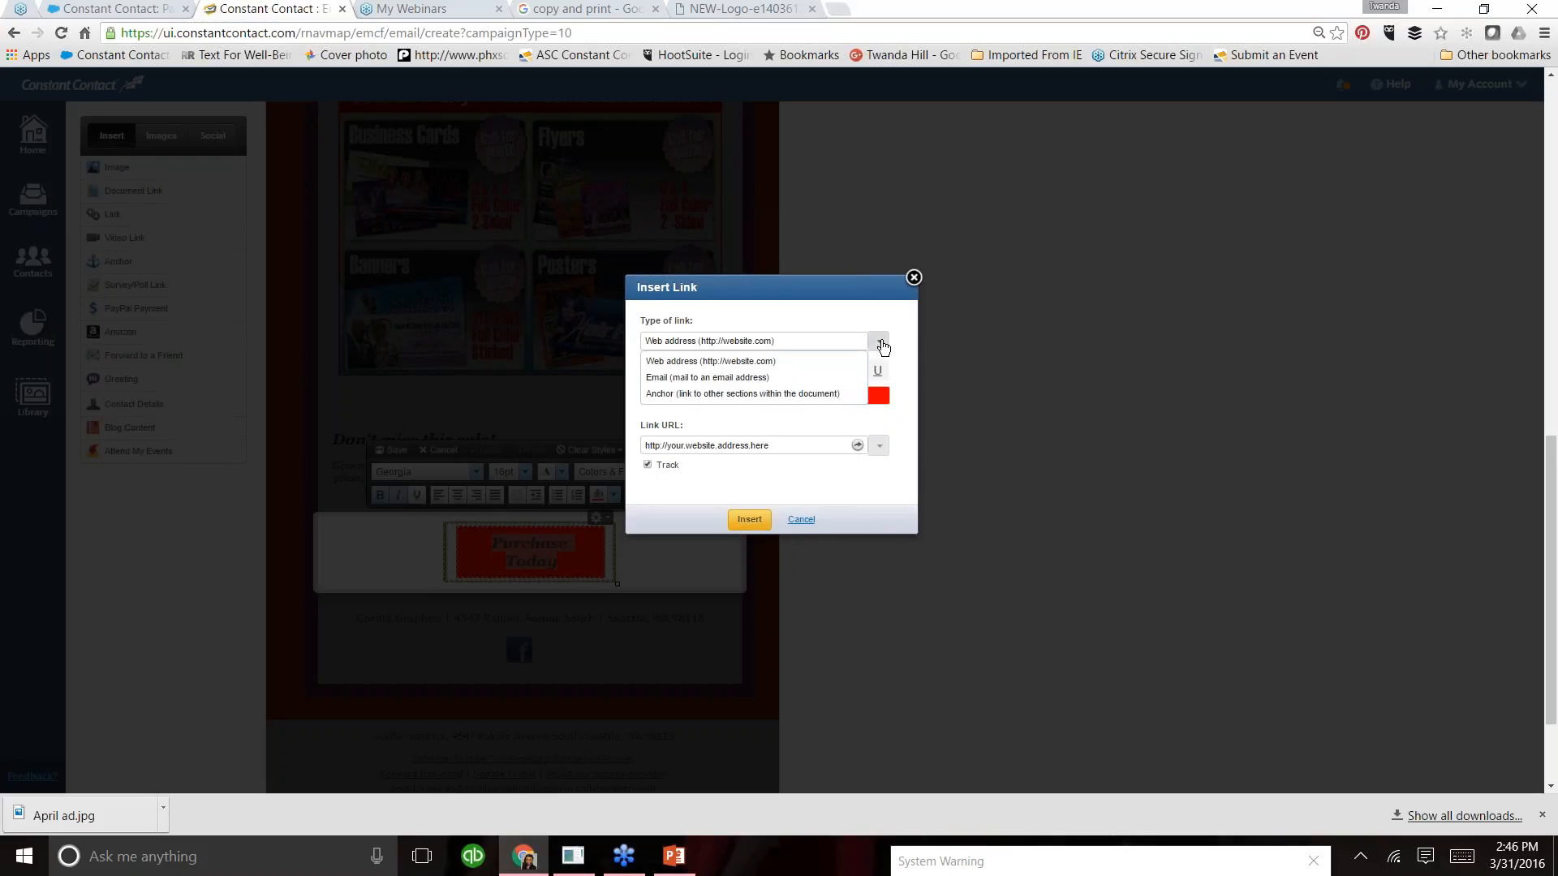
{"action": "left_click", "coordinate": [803, 375]}
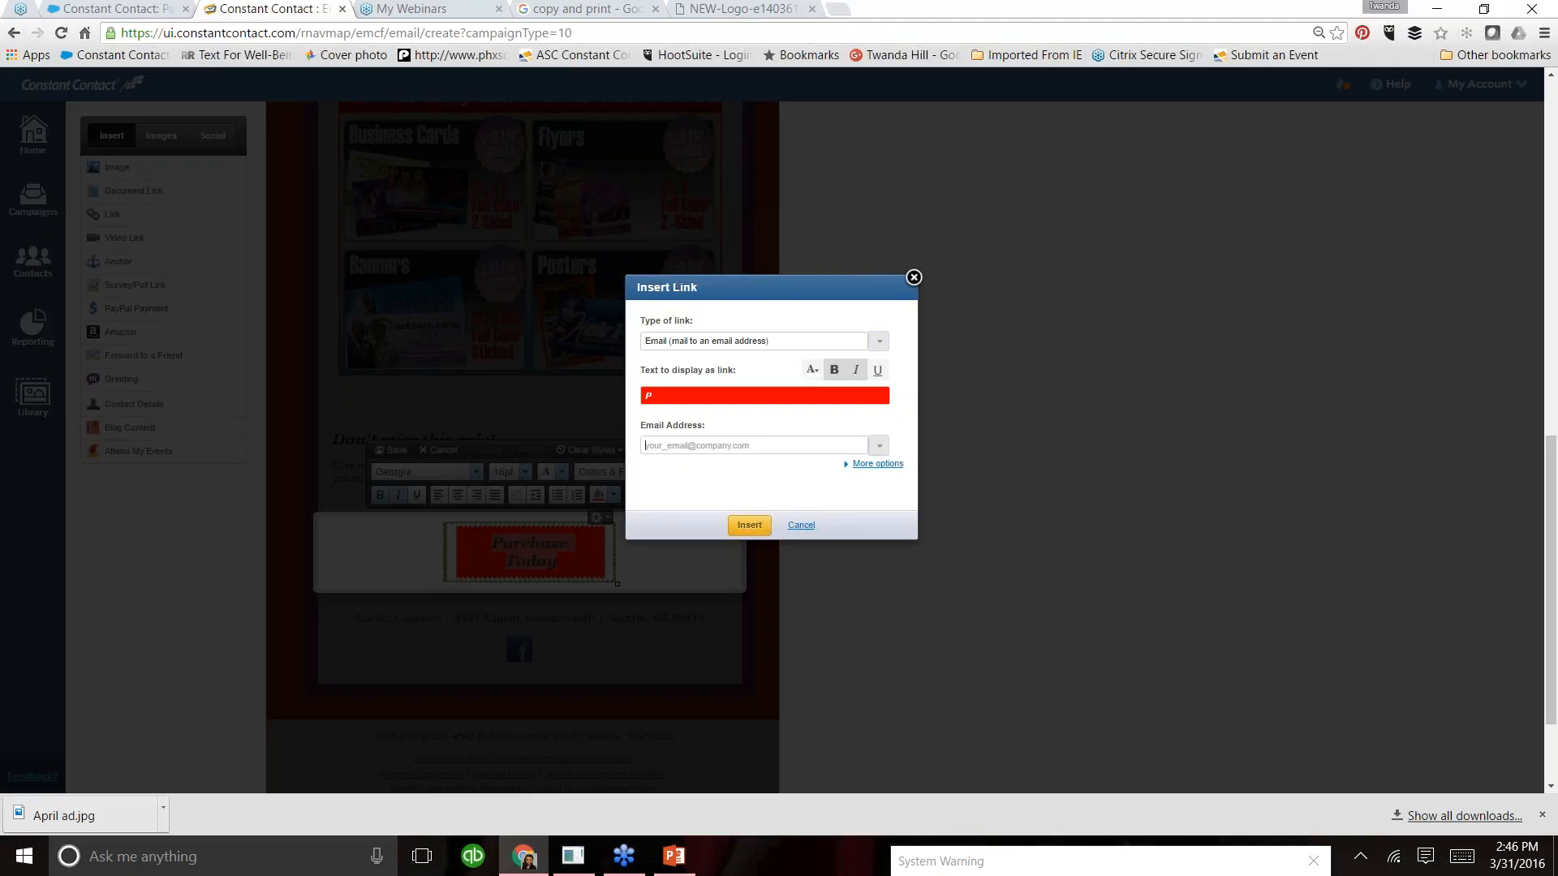
{"action": "left_click", "coordinate": [879, 341]}
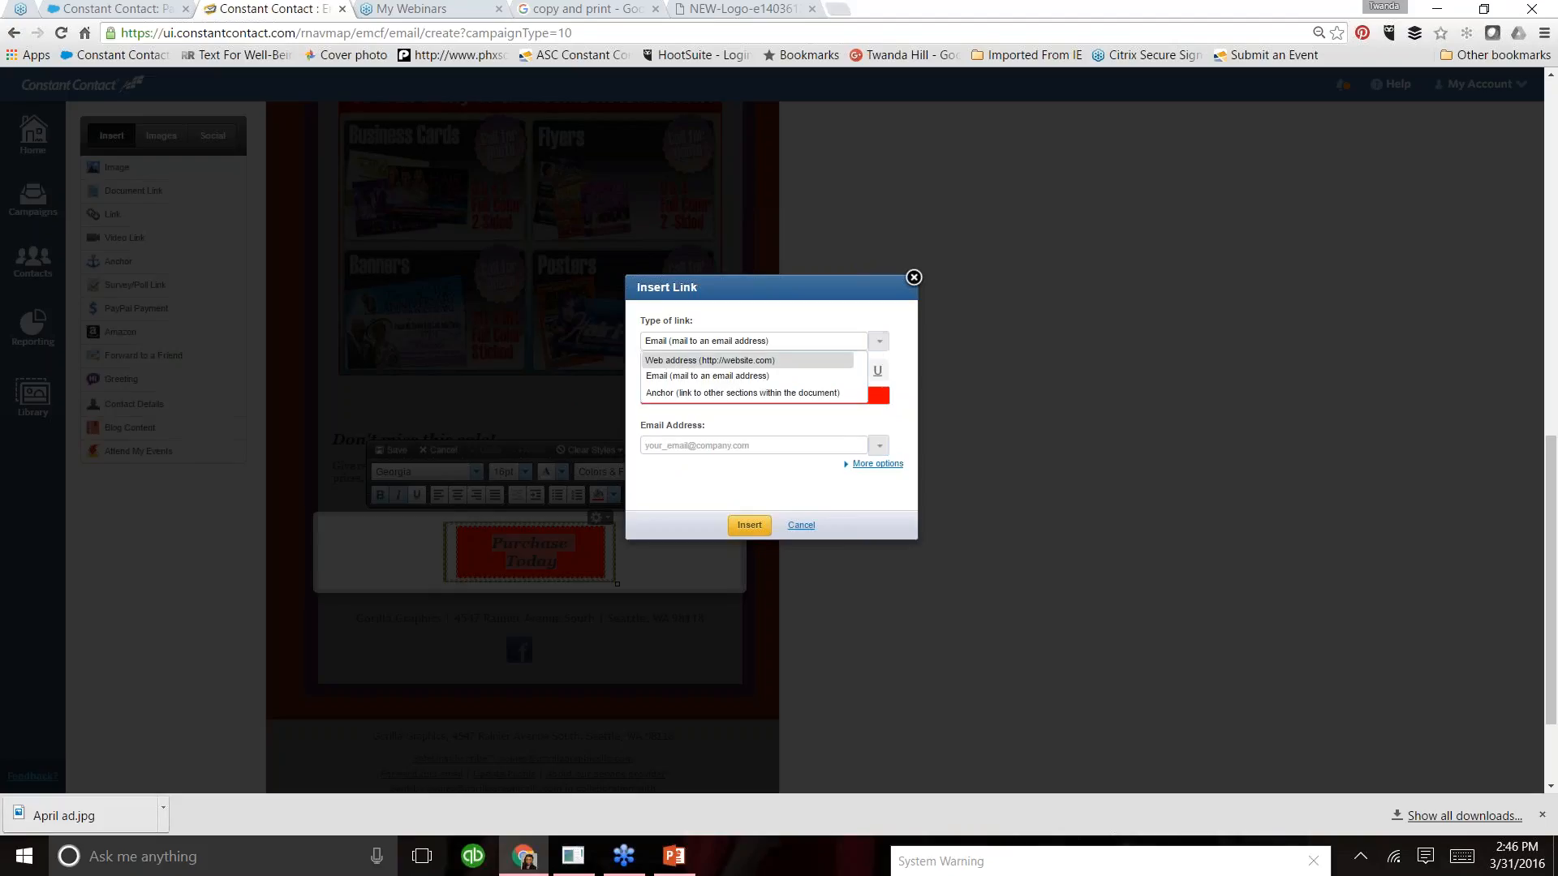
{"action": "left_click", "coordinate": [761, 362]}
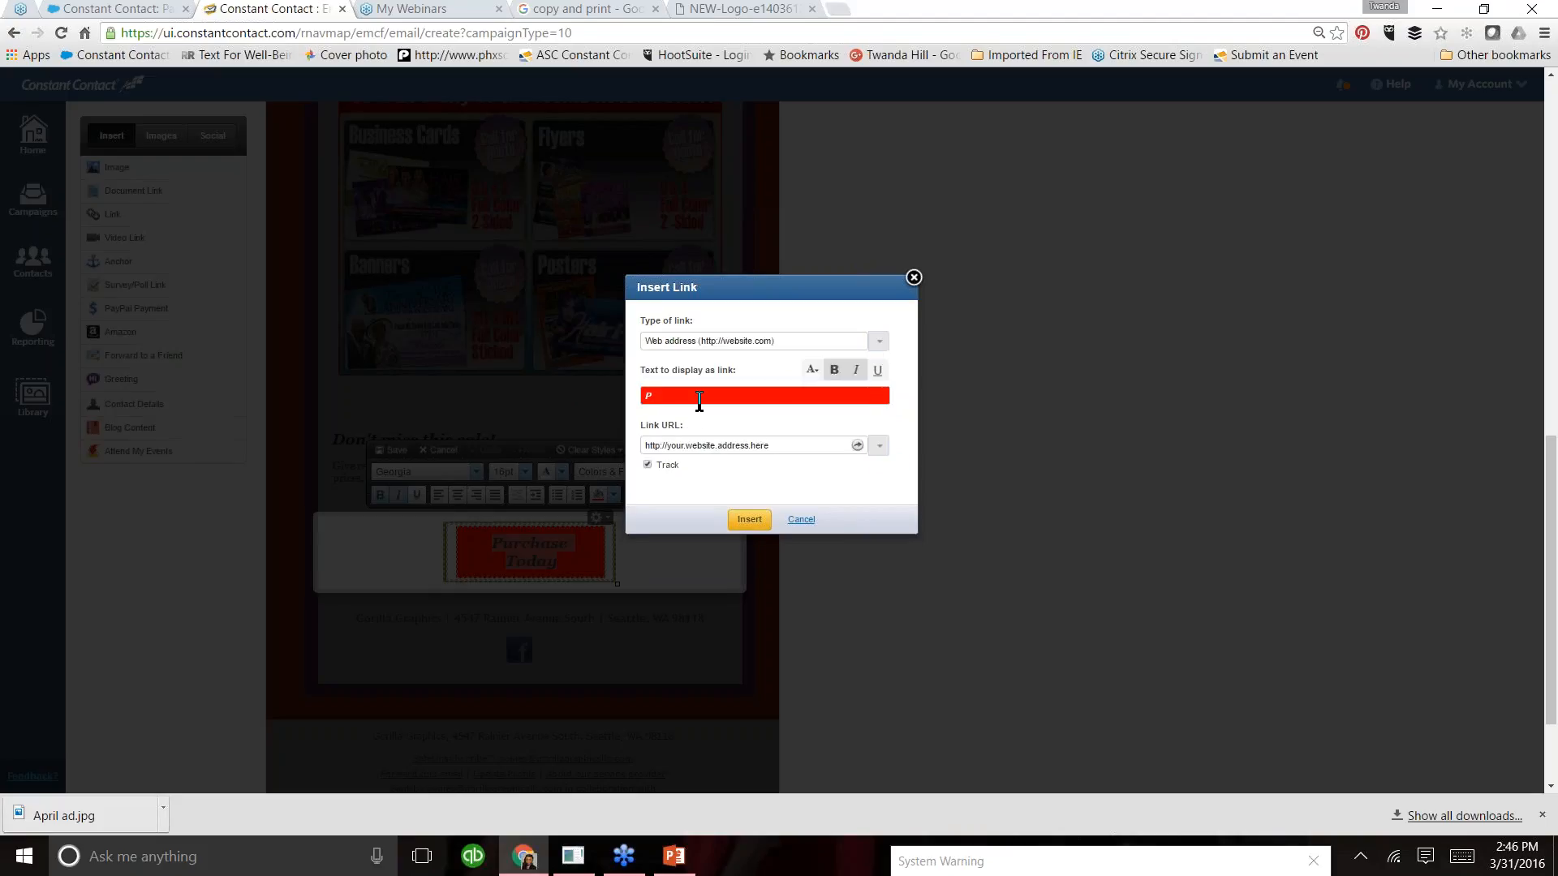
- Replace the placeholder link URL with the business website's address and insert the link on the "Purchase Today" text
{"action": "left_click_drag", "start_coordinate": [769, 446], "coordinate": [660, 446]}
{"action": "left_click_drag", "start_coordinate": [814, 443], "coordinate": [586, 436]}
{"action": "type", "text": "w"}
{"action": "type", "text": "T"}
{"action": "left_click", "coordinate": [746, 521]}
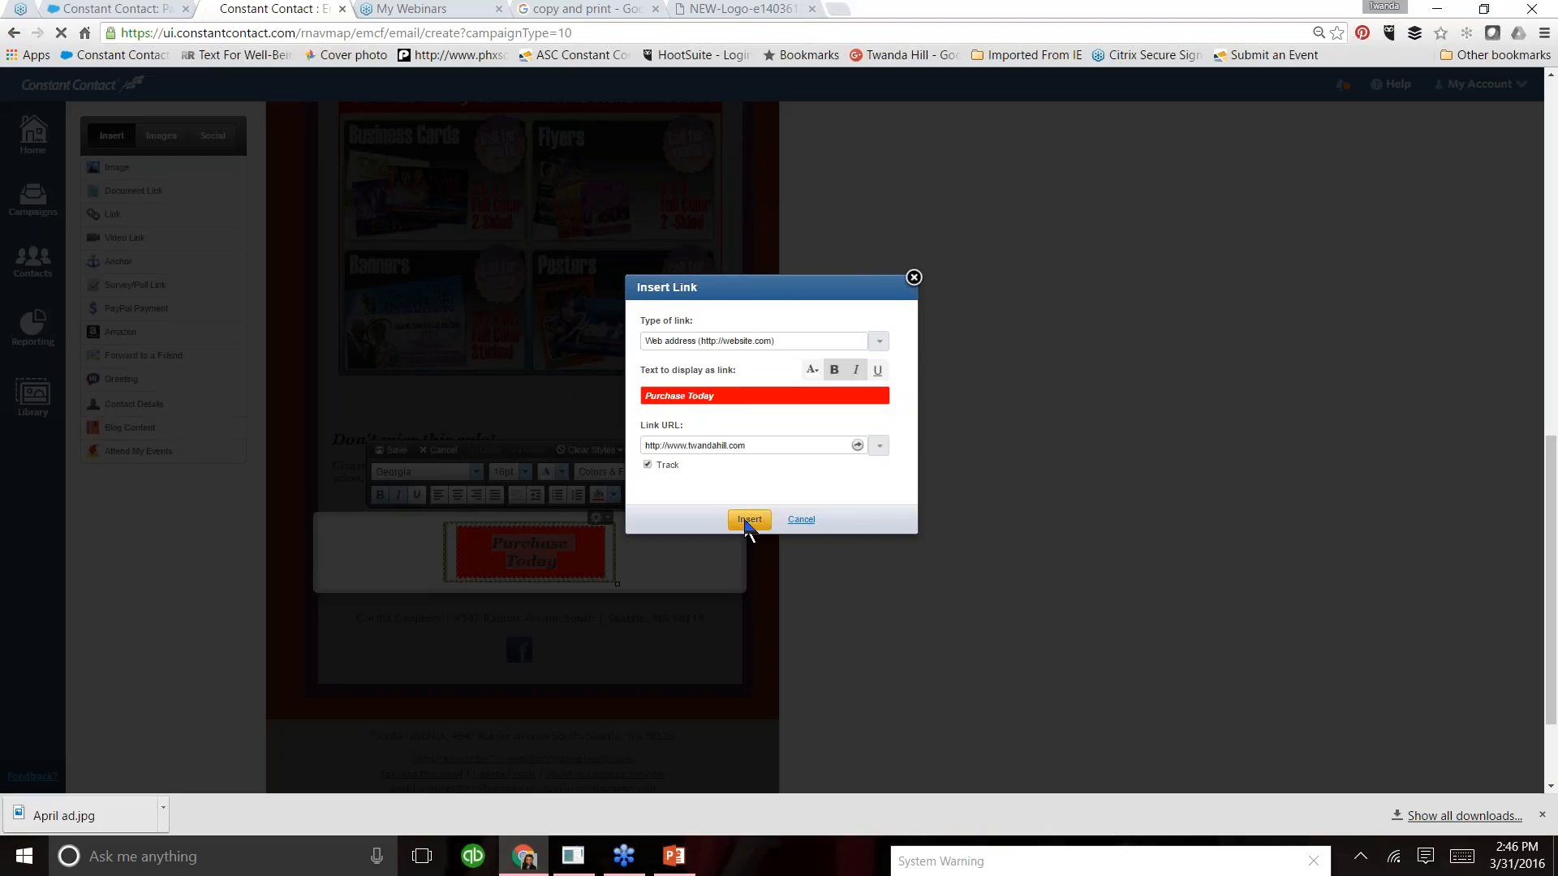
- Delete the duplicate word "Today" from the purchase button and save the block
{"action": "key", "text": "Delete"}
{"action": "key", "text": "Delete"}
{"action": "key", "text": "Delete"}
{"action": "key", "text": "Delete"}
{"action": "key", "text": "Delete"}
{"action": "key", "text": "Delete"}
{"action": "key", "text": "Delete"}
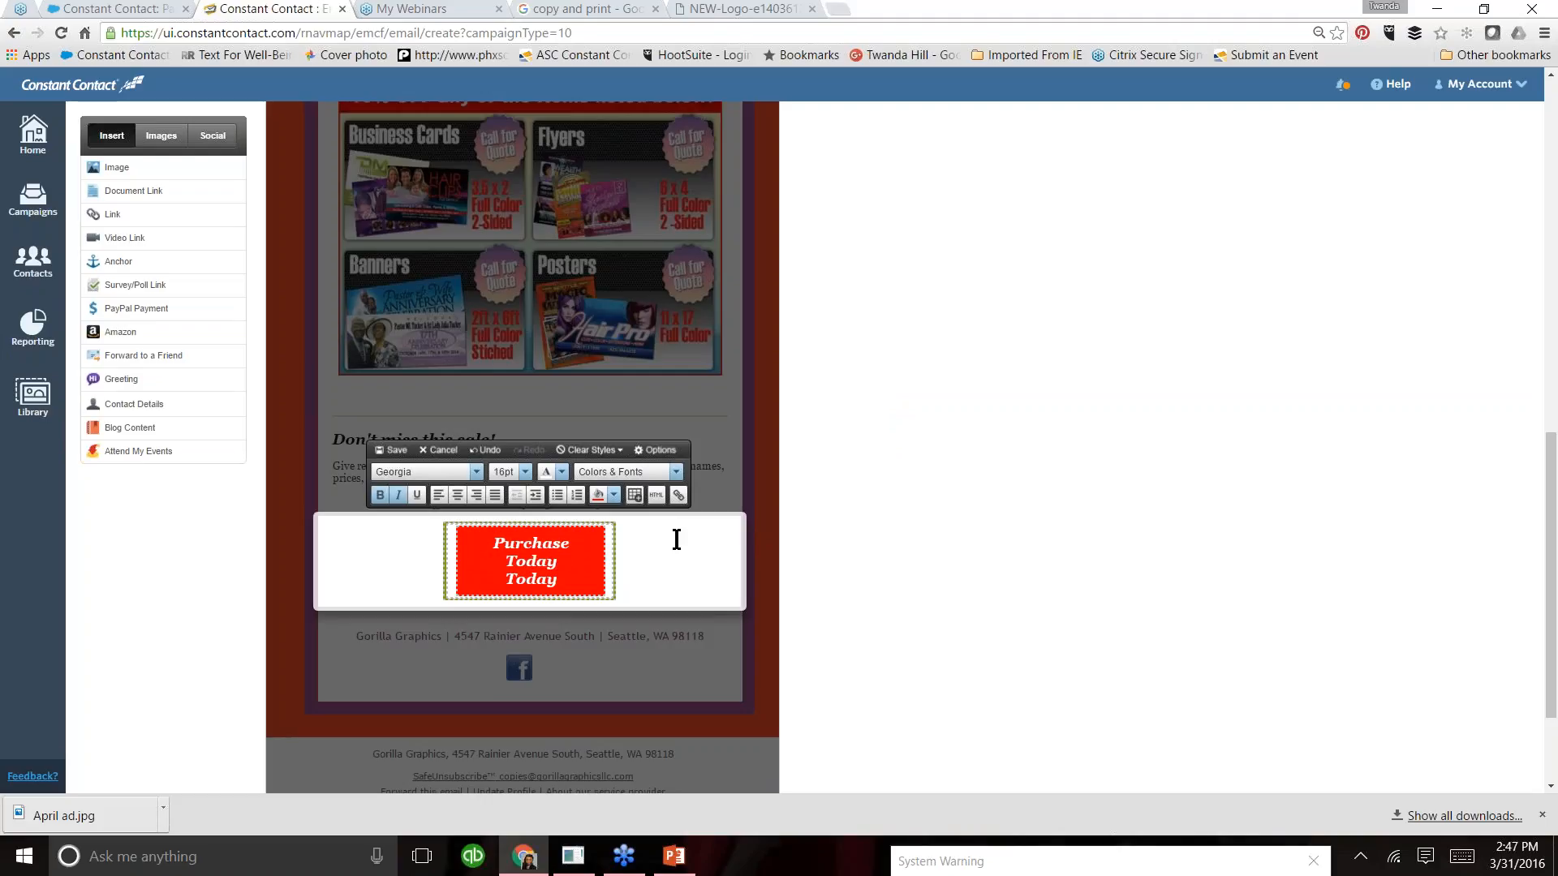
{"action": "key", "text": "Delete"}
{"action": "key", "text": "Delete"}
{"action": "key", "text": "Delete"}
{"action": "key", "text": "Delete"}
{"action": "key", "text": "Delete"}
{"action": "key", "text": "Delete"}
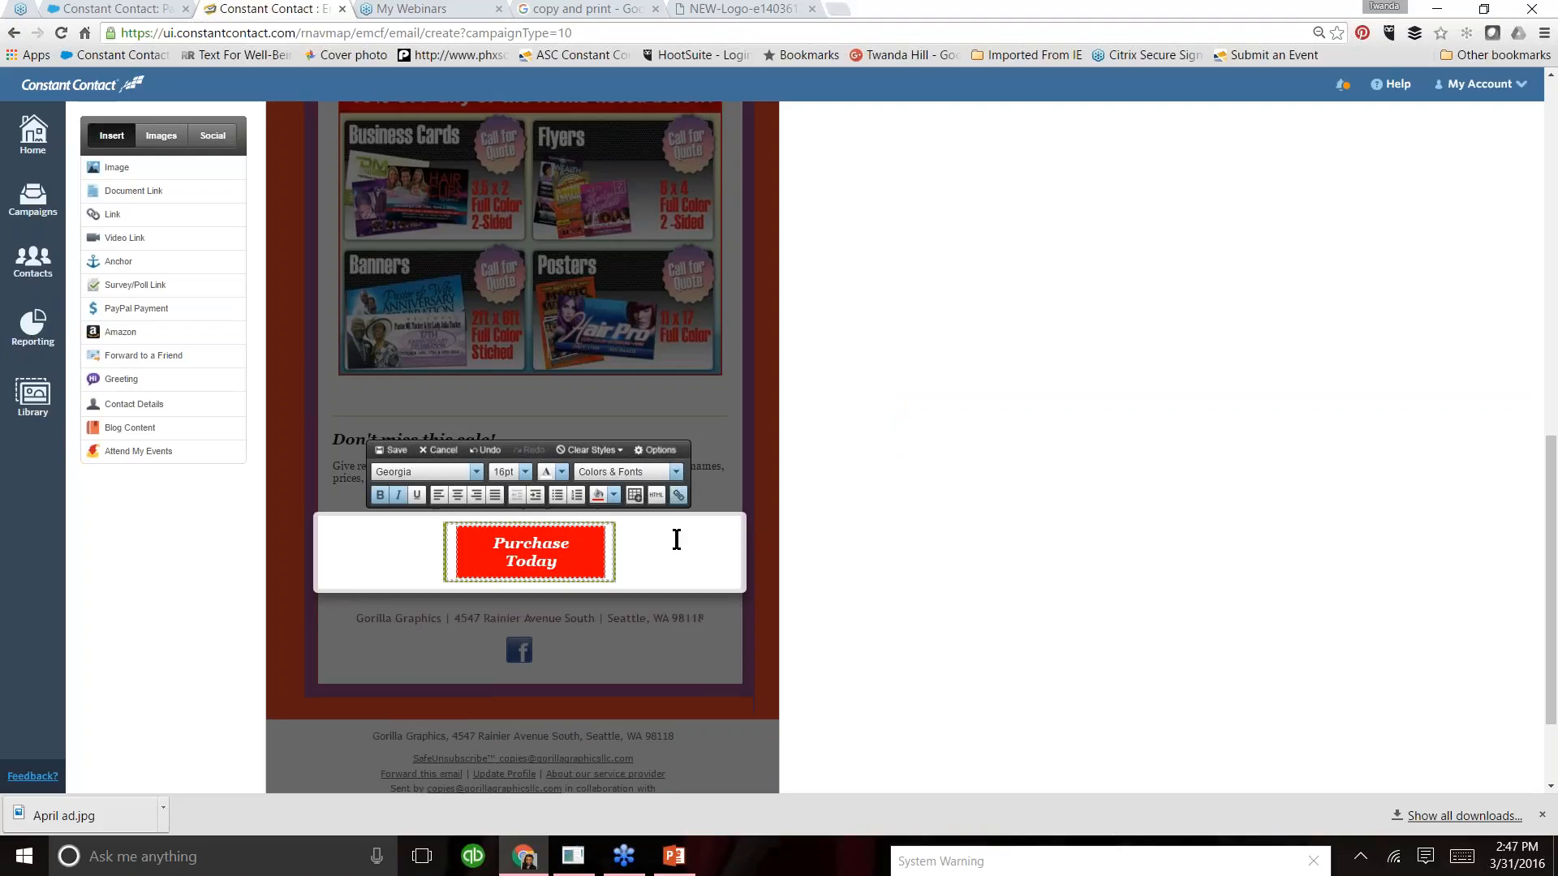
{"action": "left_click", "coordinate": [392, 449]}
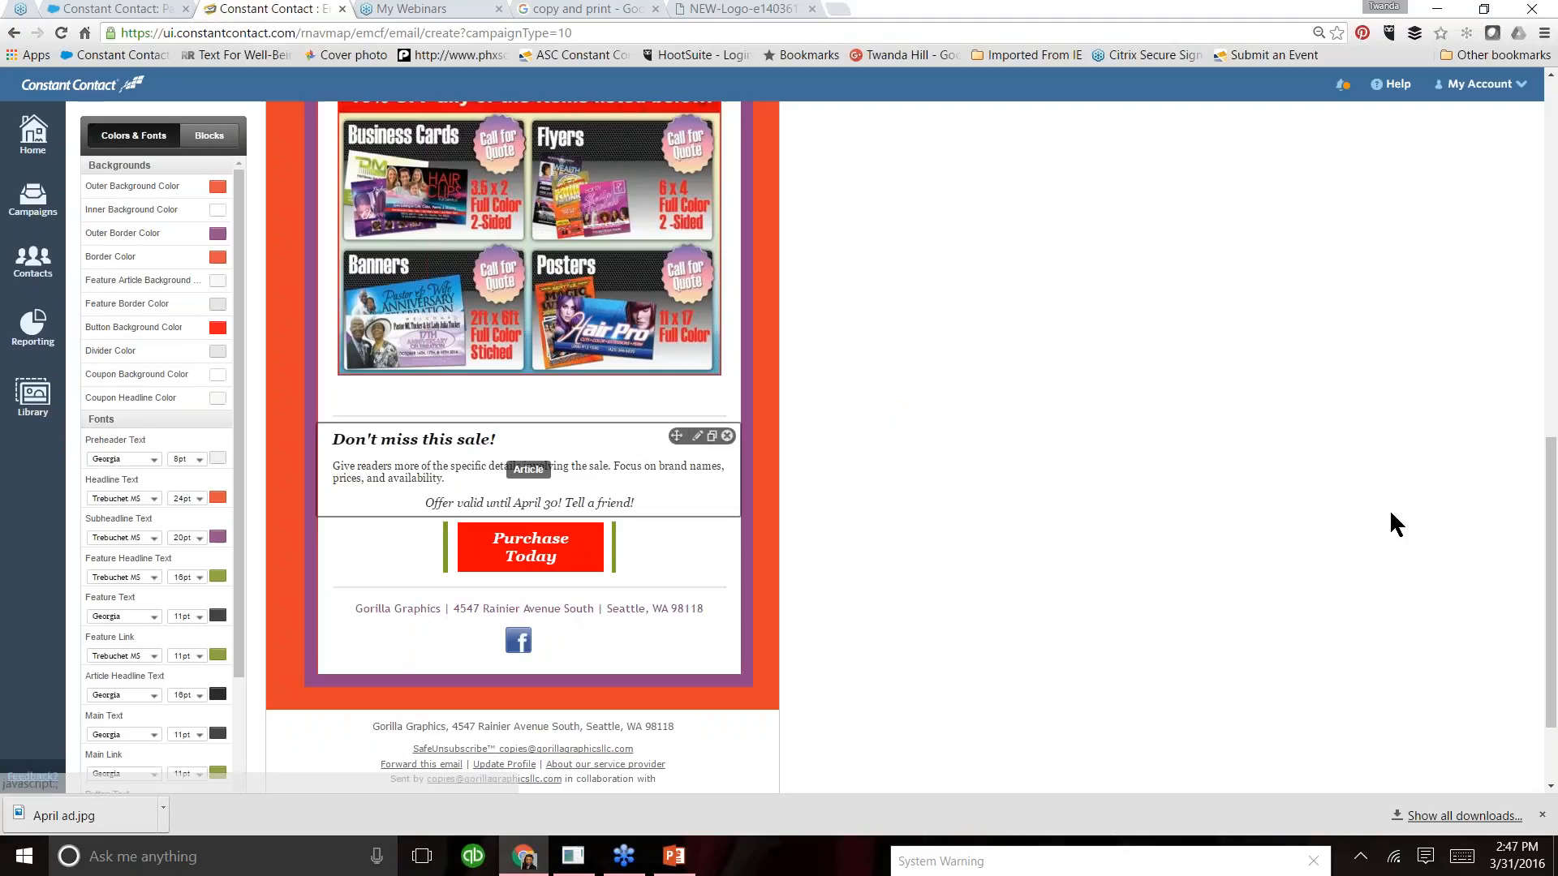
- Preview the email, test the "Purchase Today" link, and close the opened website and the preview
{"action": "scroll", "coordinate": [1540, 425], "scroll_direction": "up", "scroll_amount": 4}
{"action": "scroll", "coordinate": [1552, 439], "scroll_direction": "up", "scroll_amount": 5}
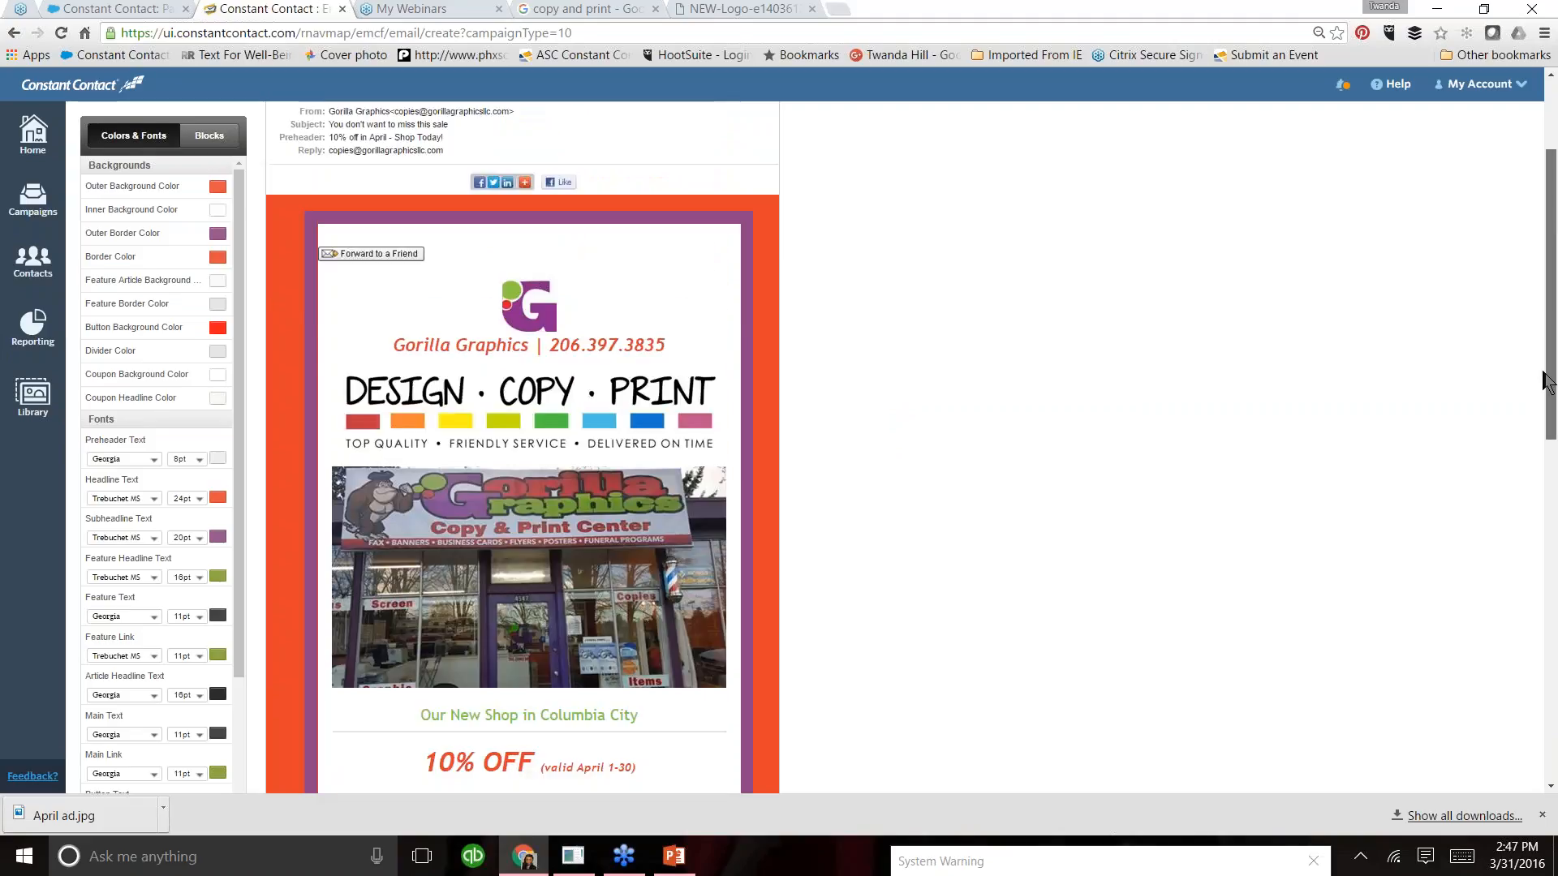
{"action": "scroll", "coordinate": [1546, 381], "scroll_direction": "up", "scroll_amount": 2}
{"action": "left_click", "coordinate": [711, 178]}
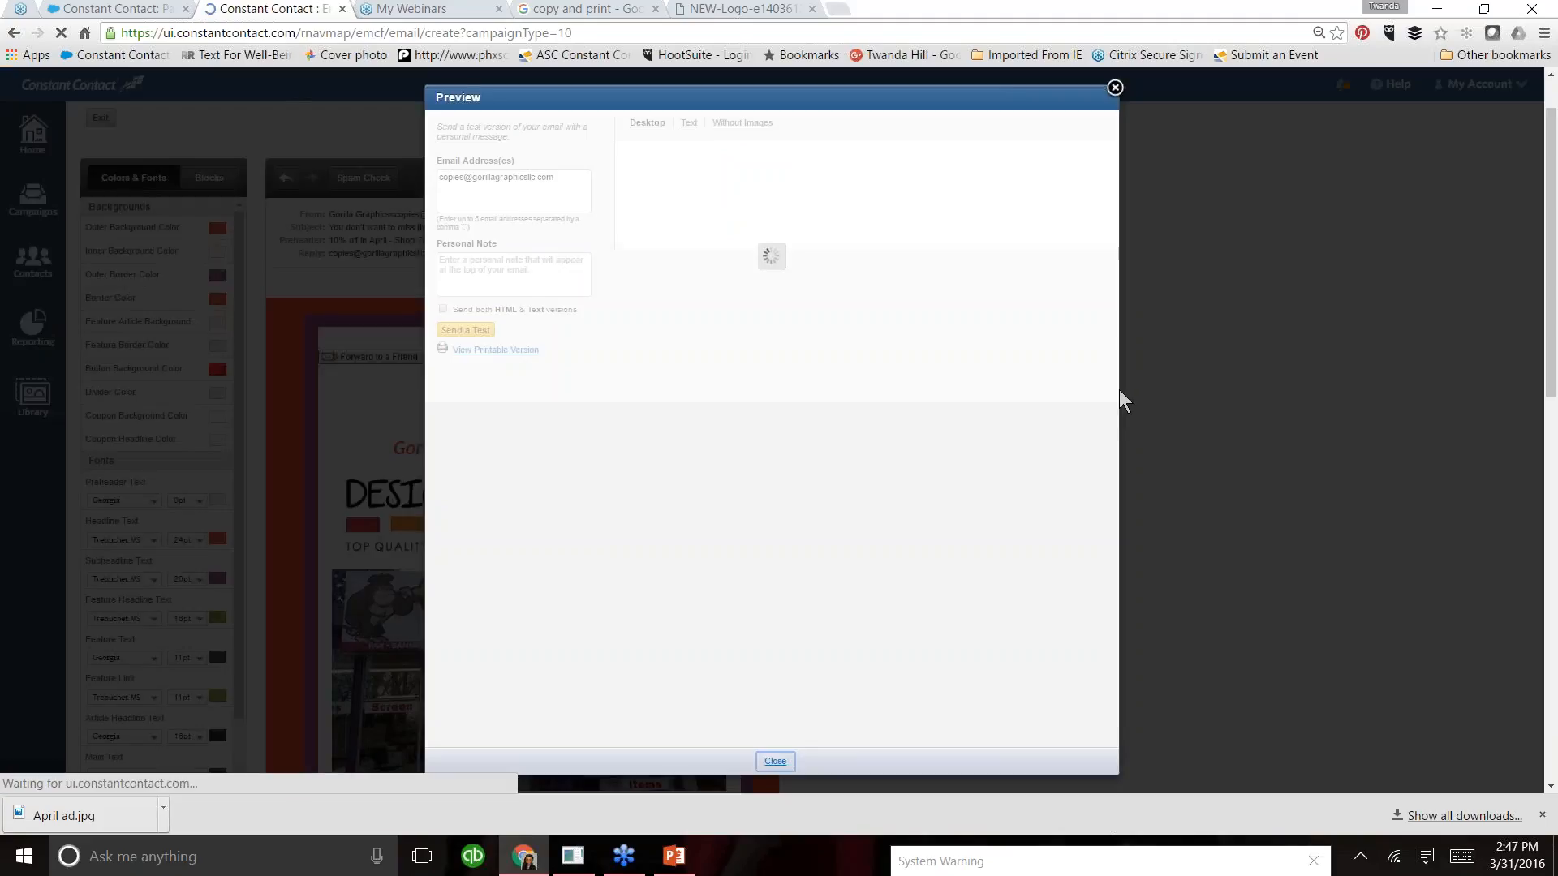
{"action": "left_click_drag", "start_coordinate": [1113, 337], "coordinate": [1134, 607]}
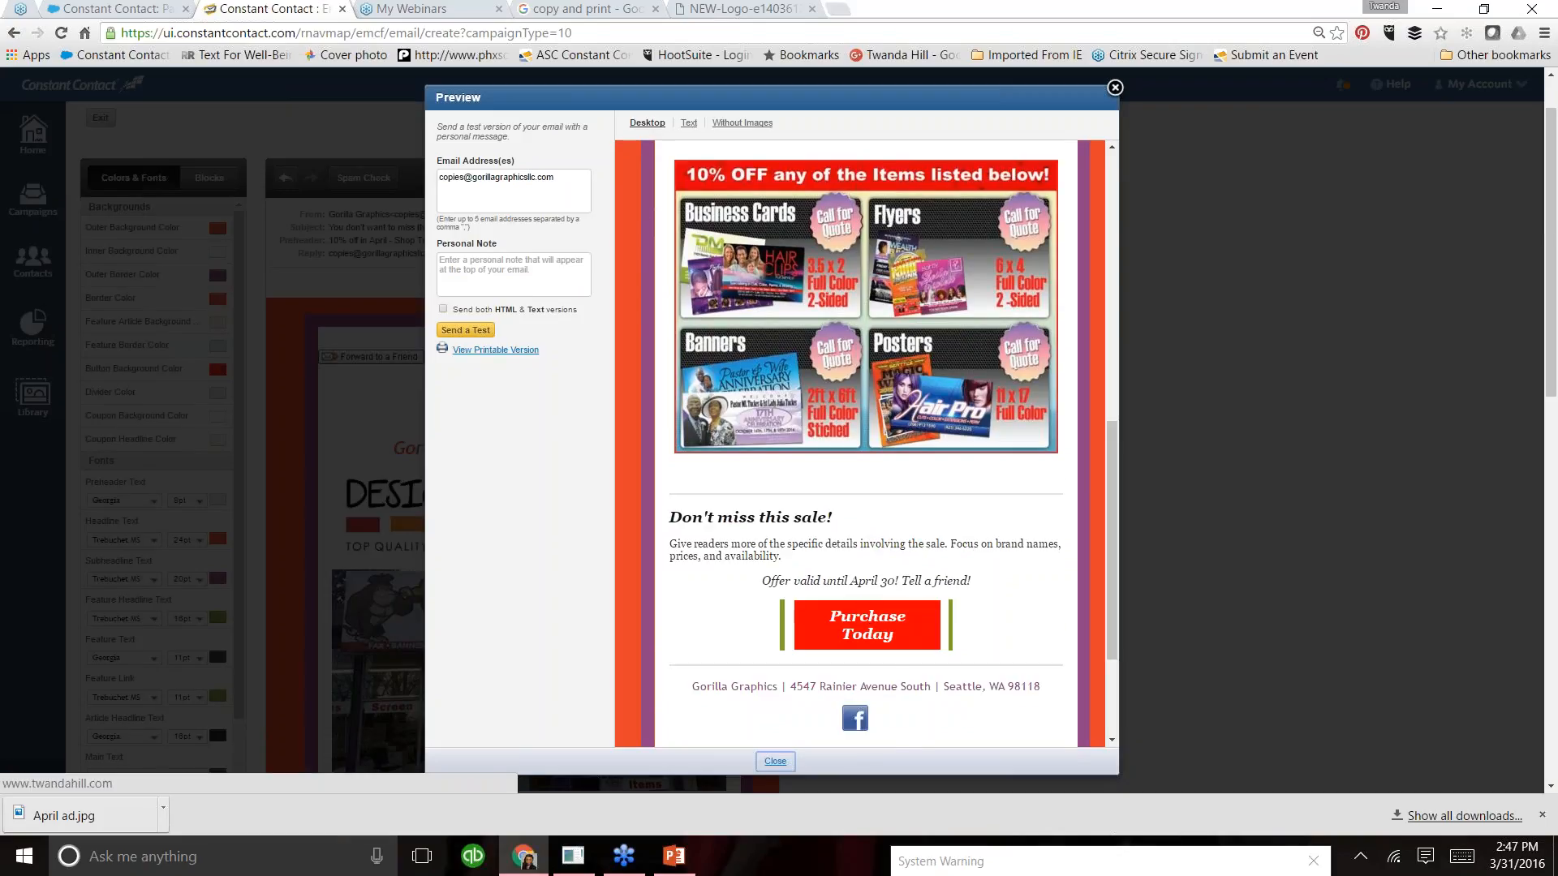
{"action": "left_click", "coordinate": [864, 631]}
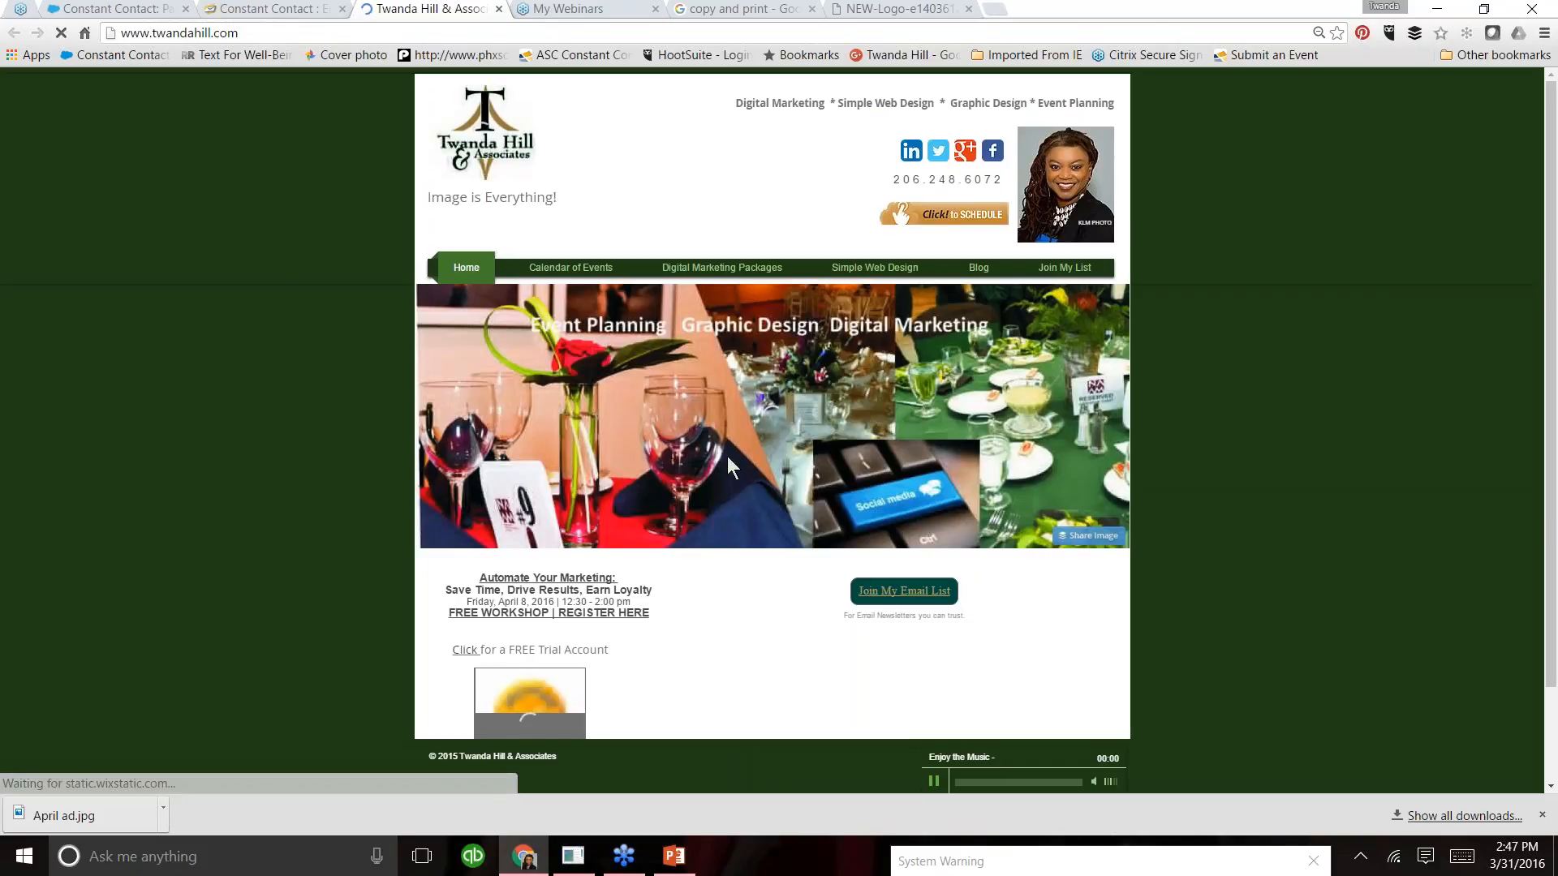
{"action": "left_click", "coordinate": [497, 9]}
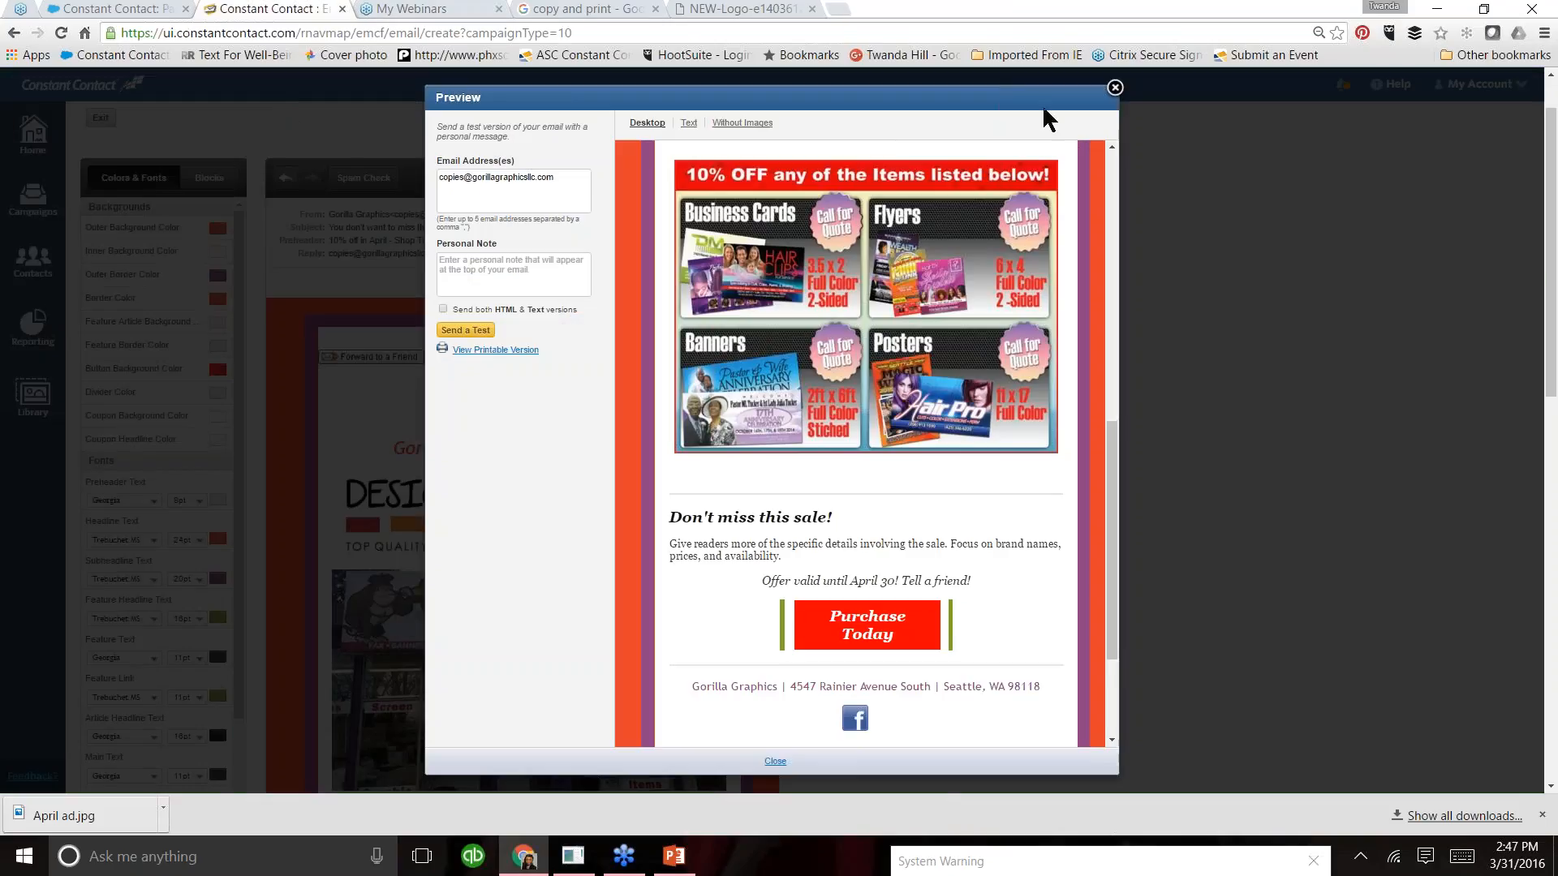
{"action": "left_click", "coordinate": [1115, 87]}
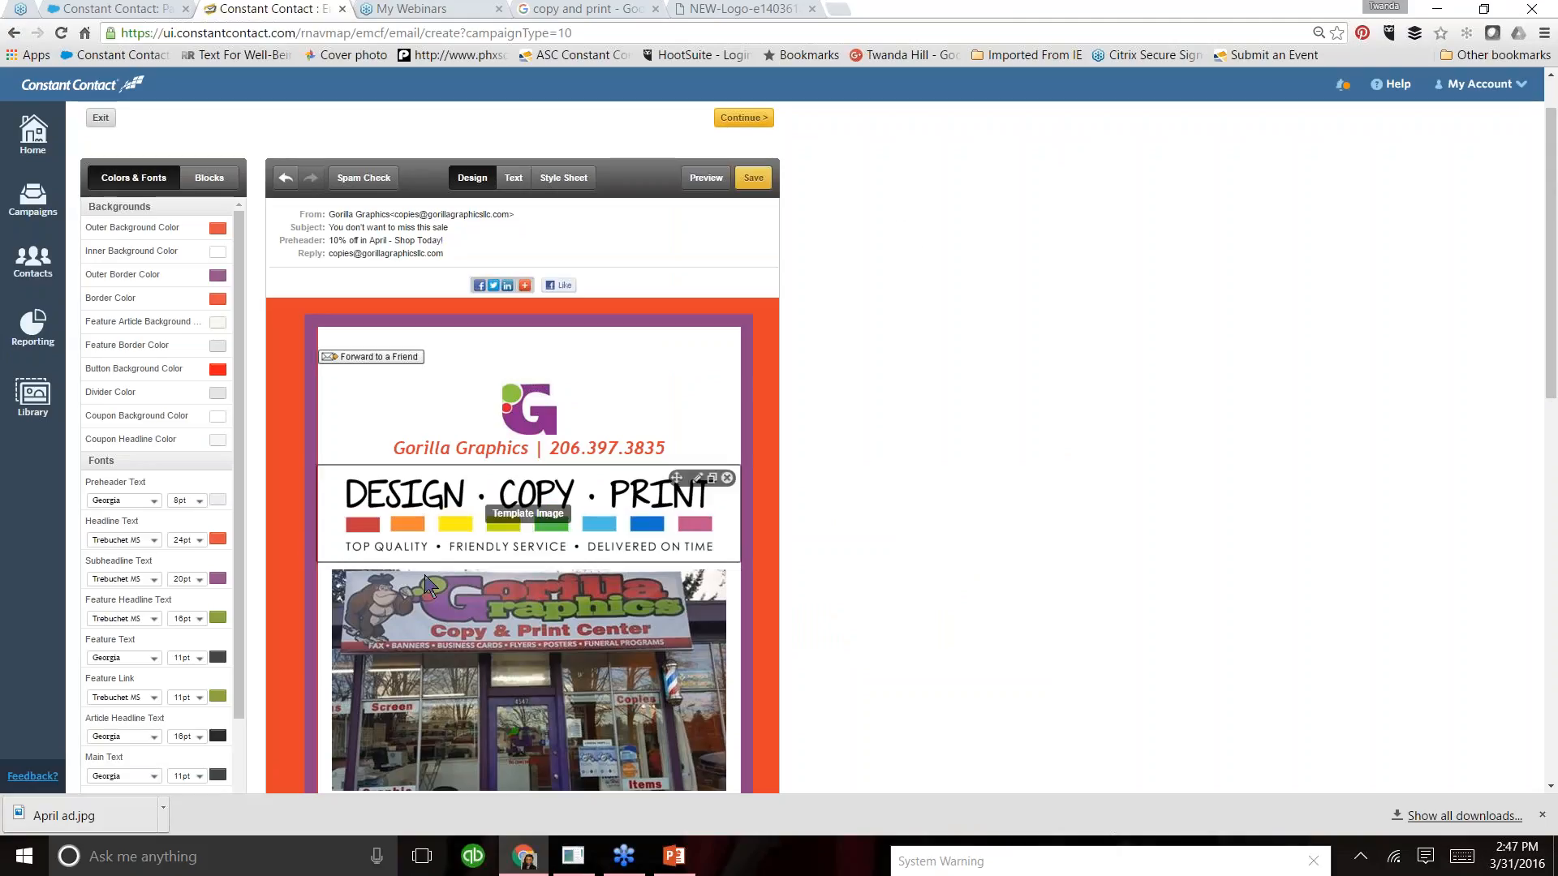
{"action": "left_click", "coordinate": [508, 640]}
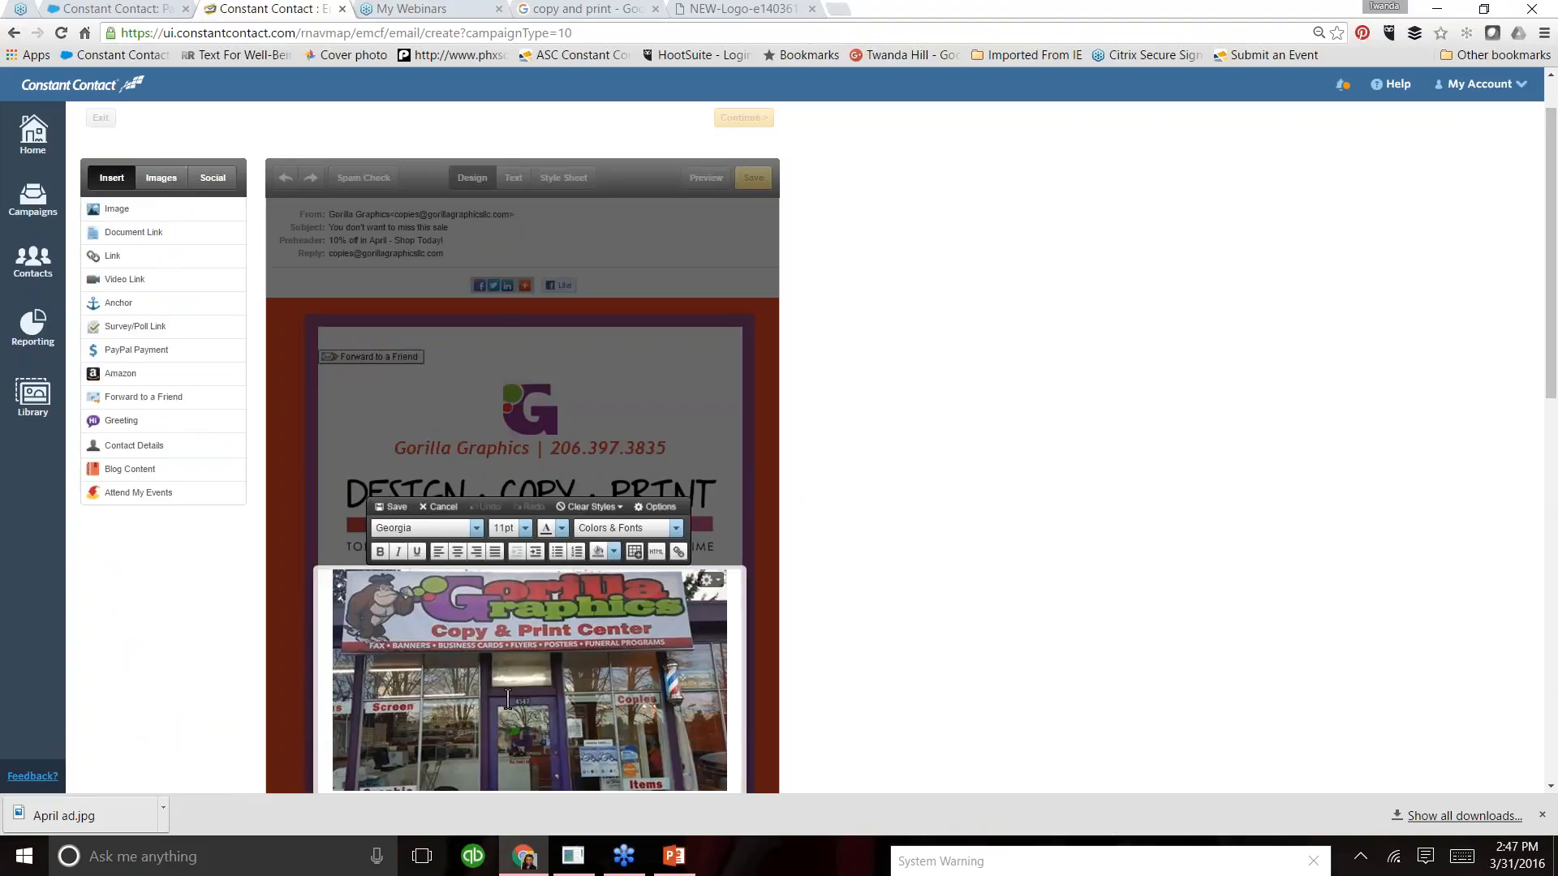
{"action": "mouse_move", "coordinate": [115, 280]}
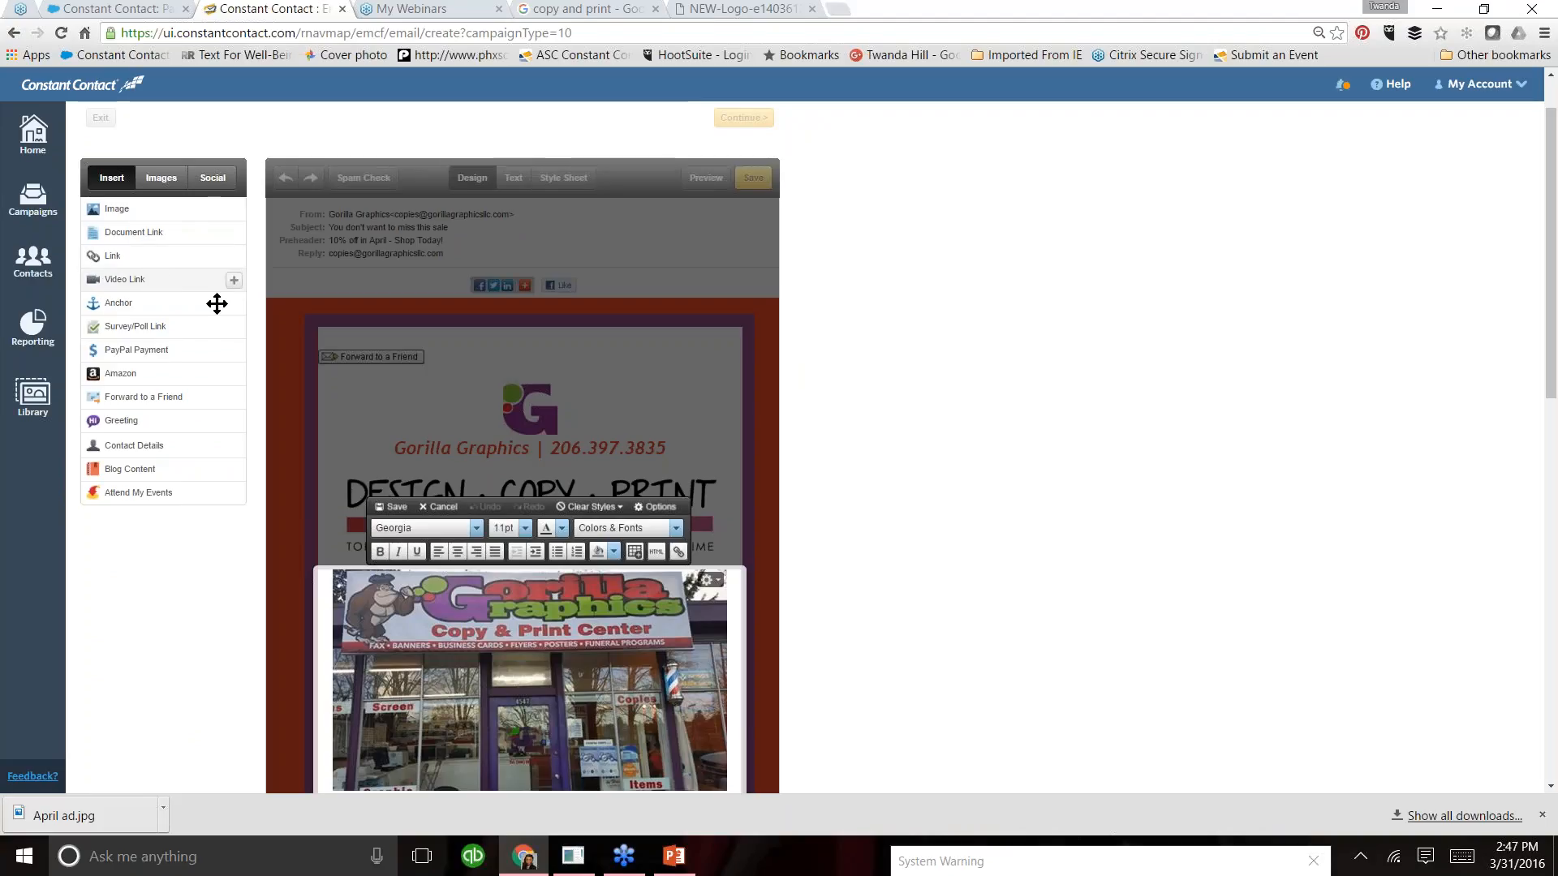
{"action": "left_click", "coordinate": [393, 510]}
{"action": "left_click", "coordinate": [1163, 544]}
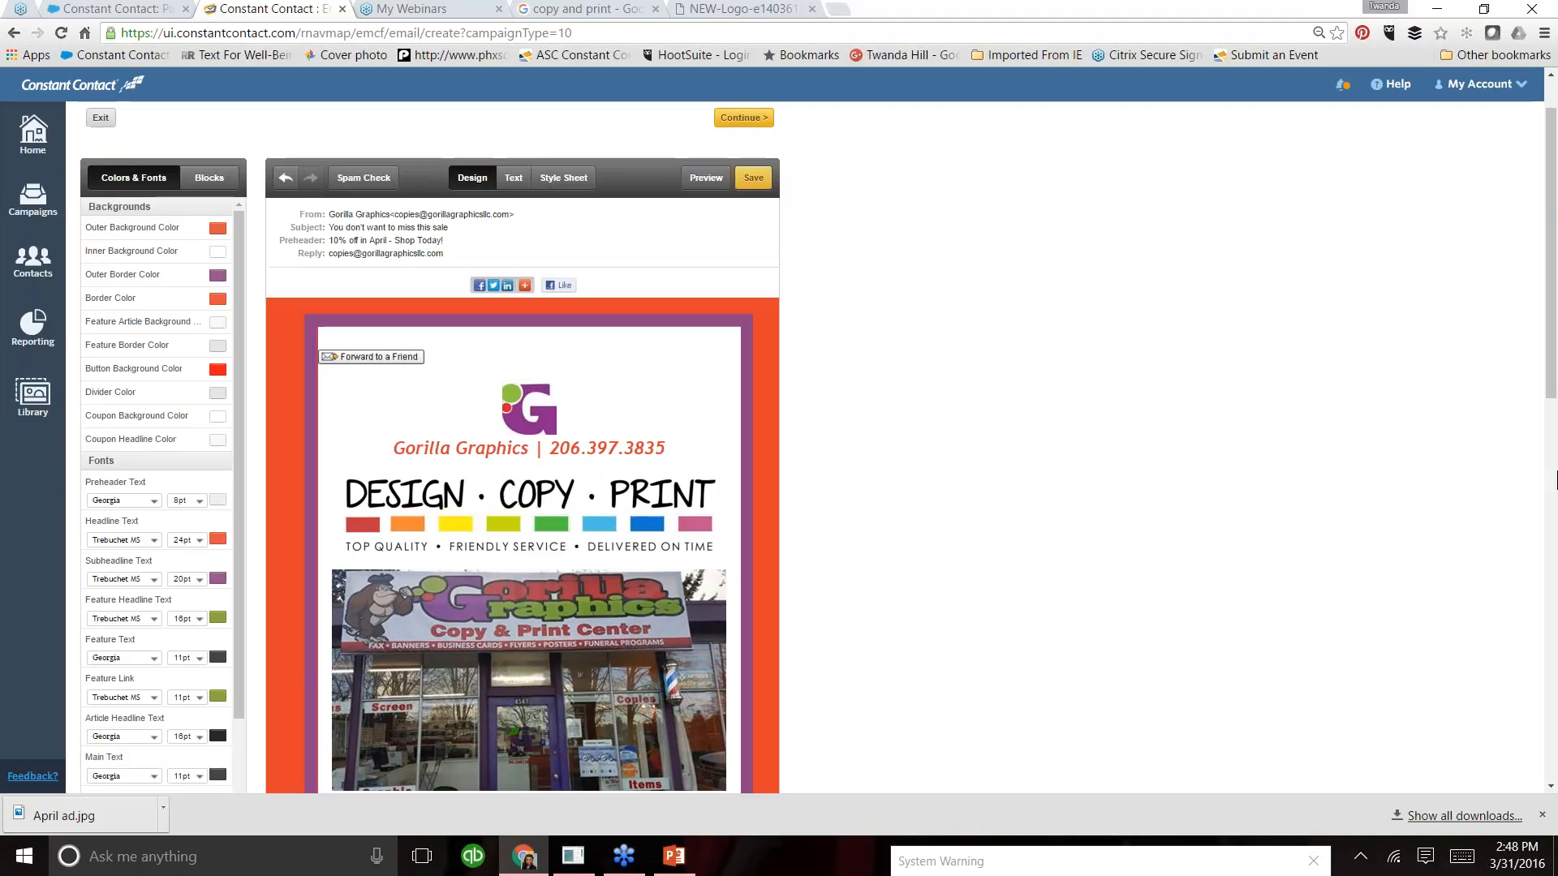
- Go to the contact lists and delete only the "mar 23 attendees" list, keeping its contacts
{"action": "left_click_drag", "start_coordinate": [1552, 392], "coordinate": [1552, 357]}
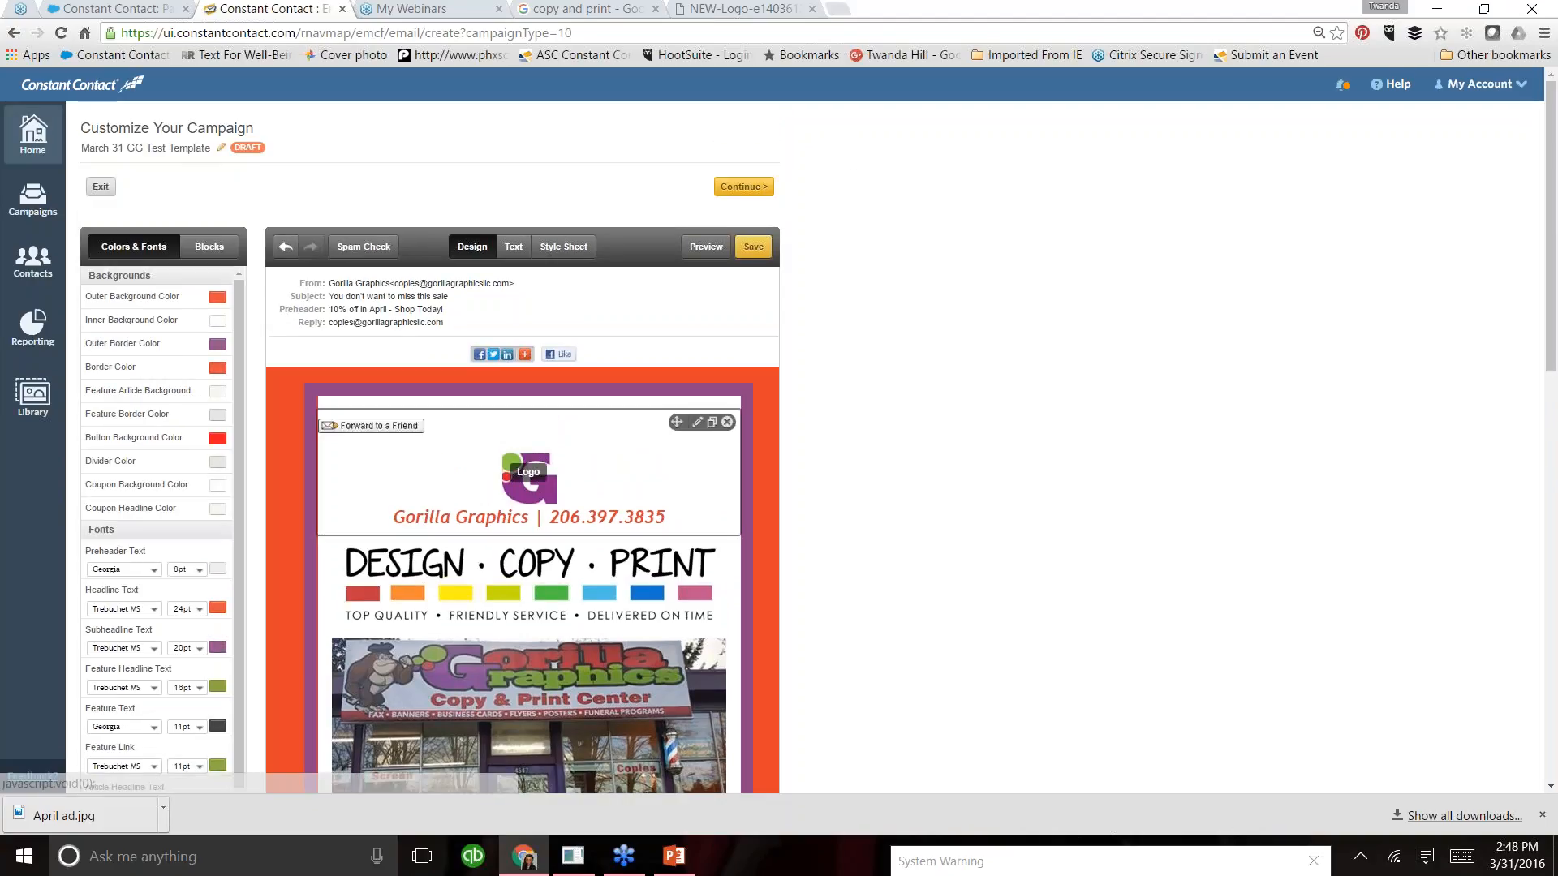
{"action": "left_click", "coordinate": [35, 276]}
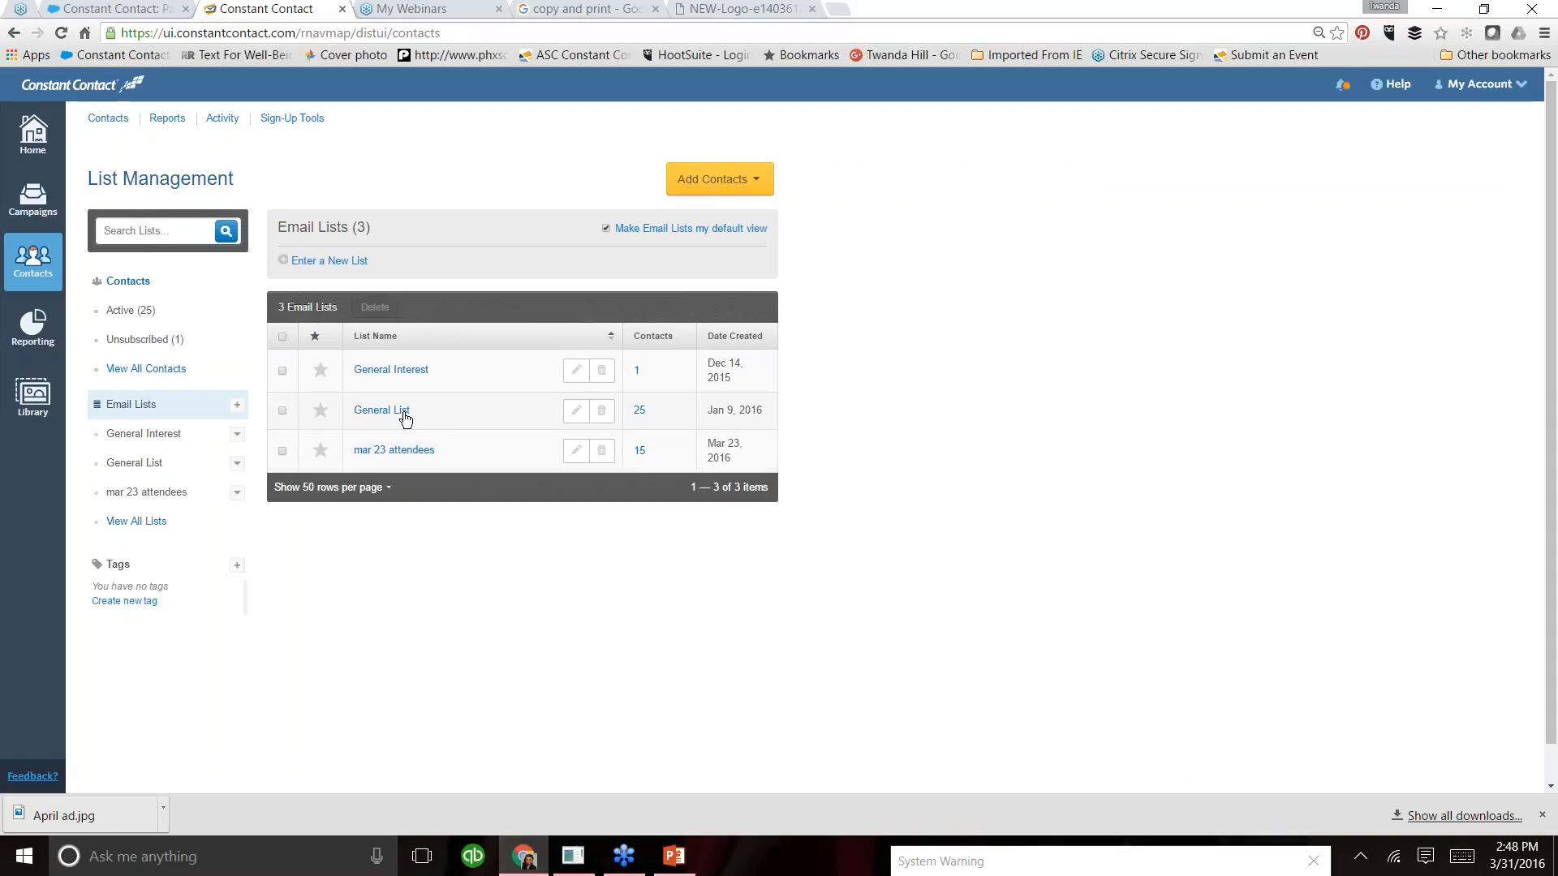
{"action": "left_click", "coordinate": [283, 452]}
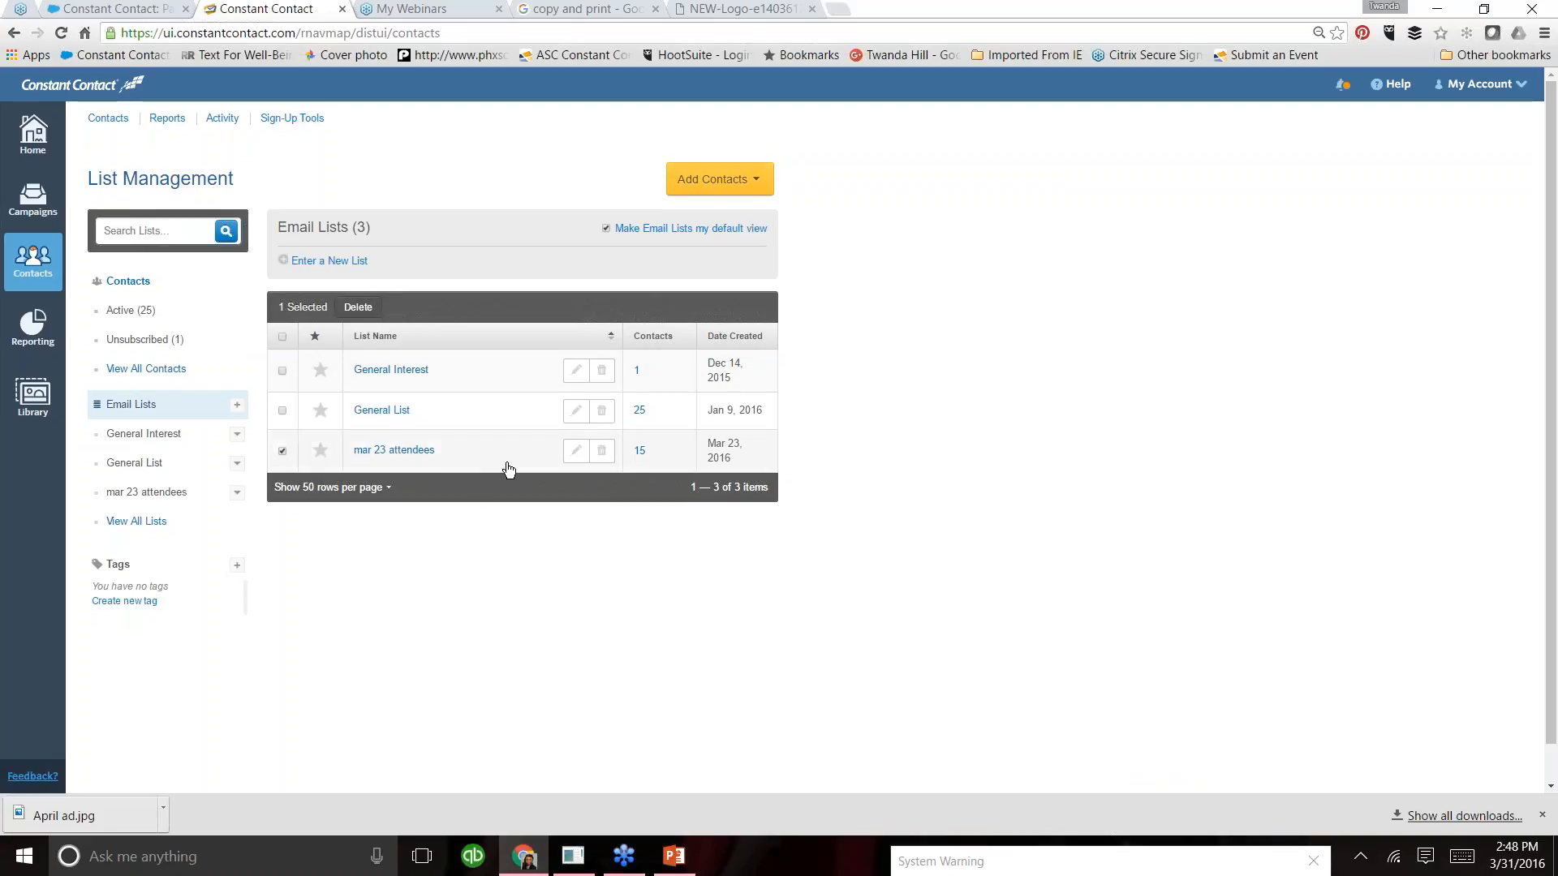
{"action": "left_click", "coordinate": [602, 453]}
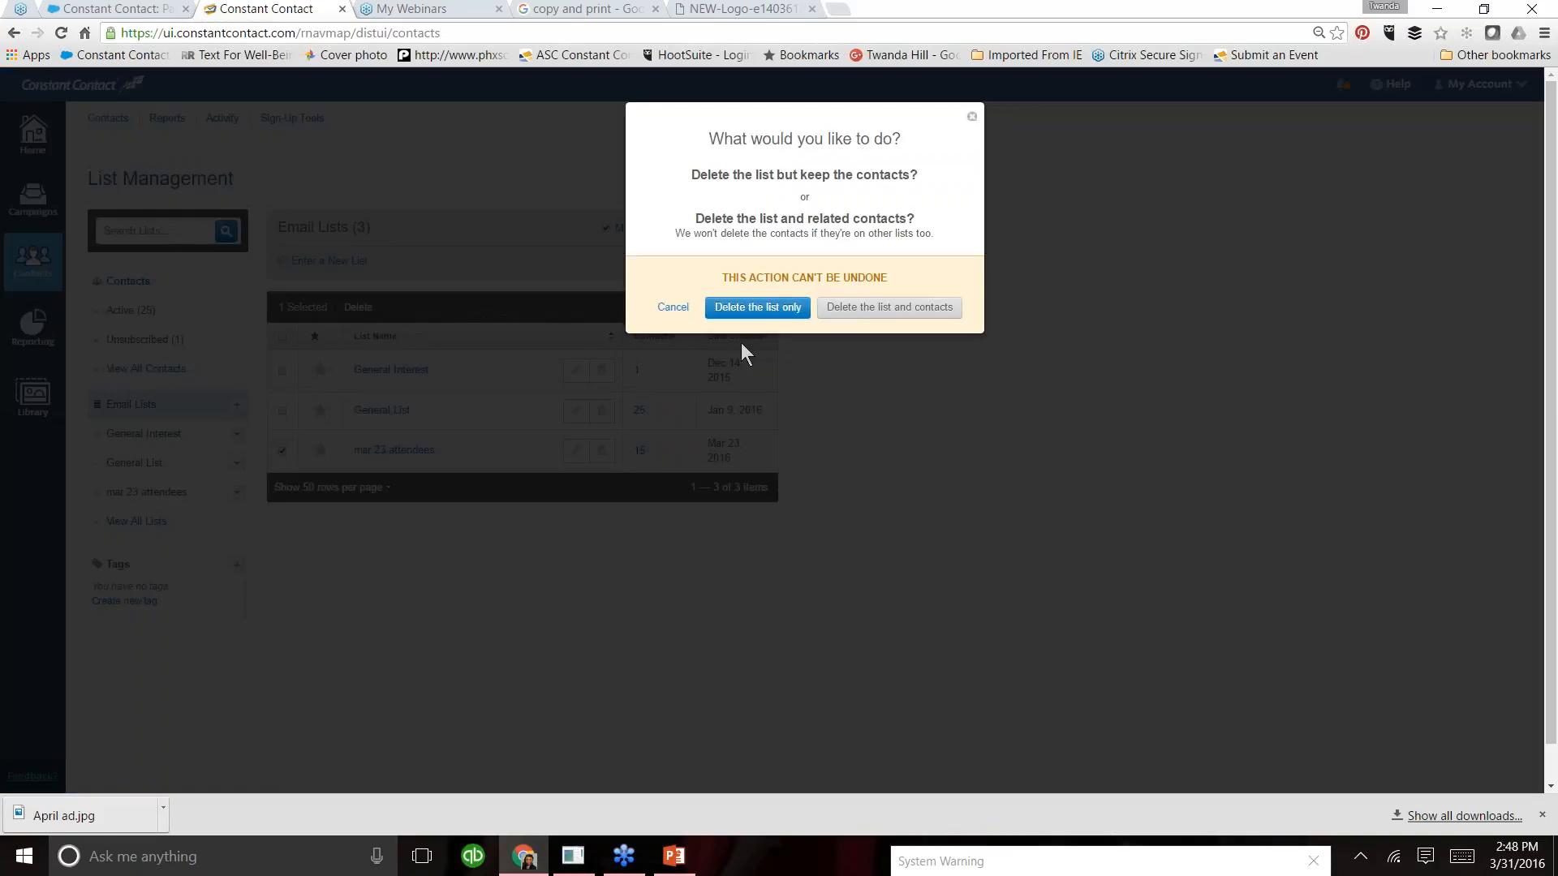
{"action": "left_click", "coordinate": [757, 308]}
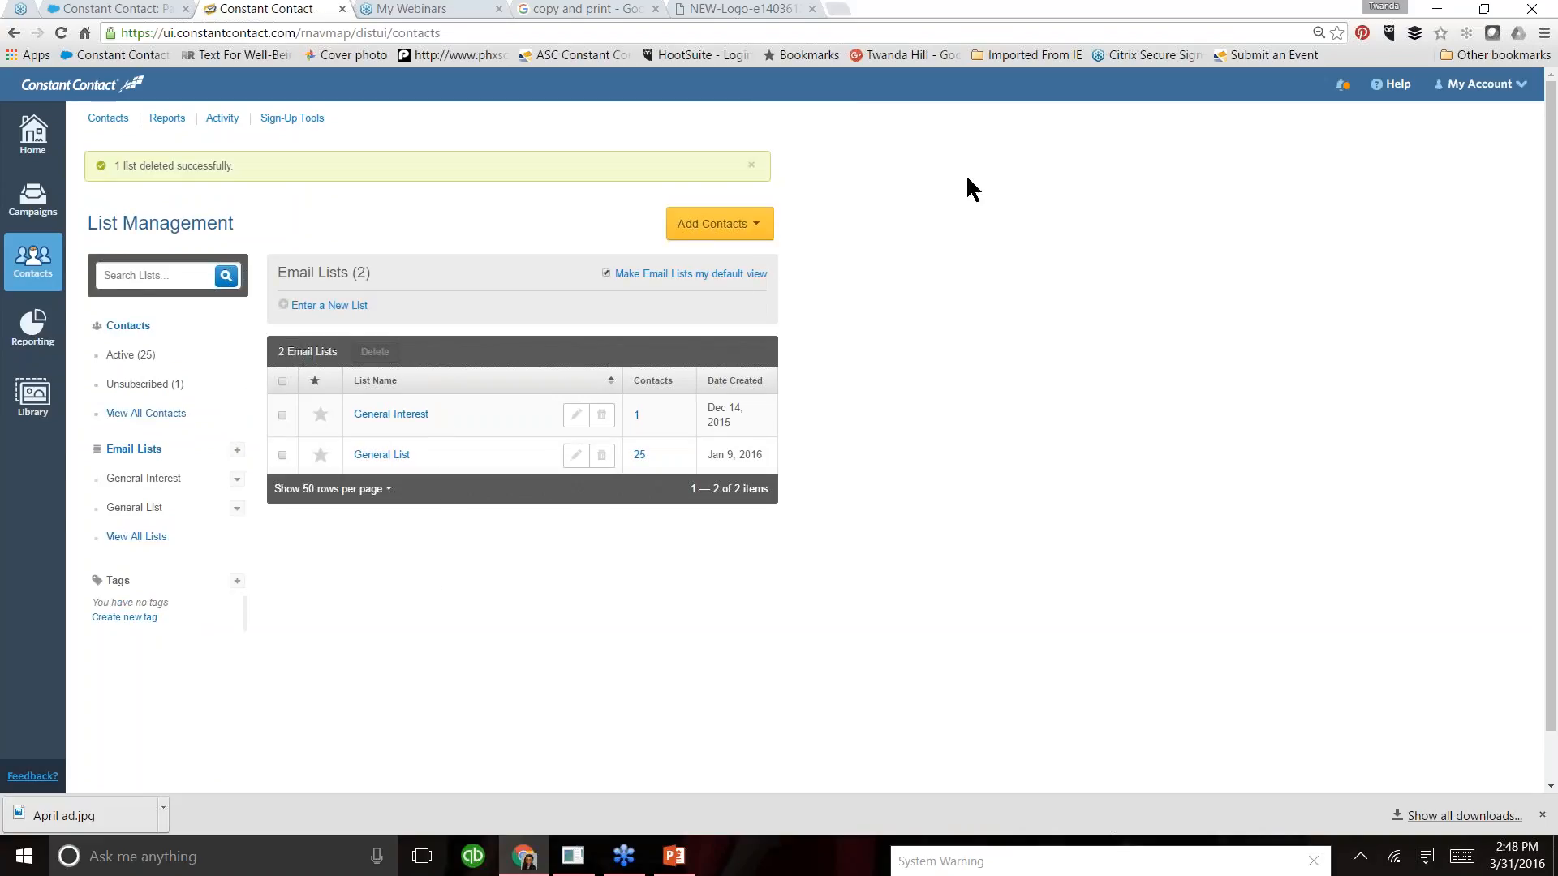
- Start adding contacts by uploading them from a file and open the file selection
{"action": "left_click", "coordinate": [757, 228]}
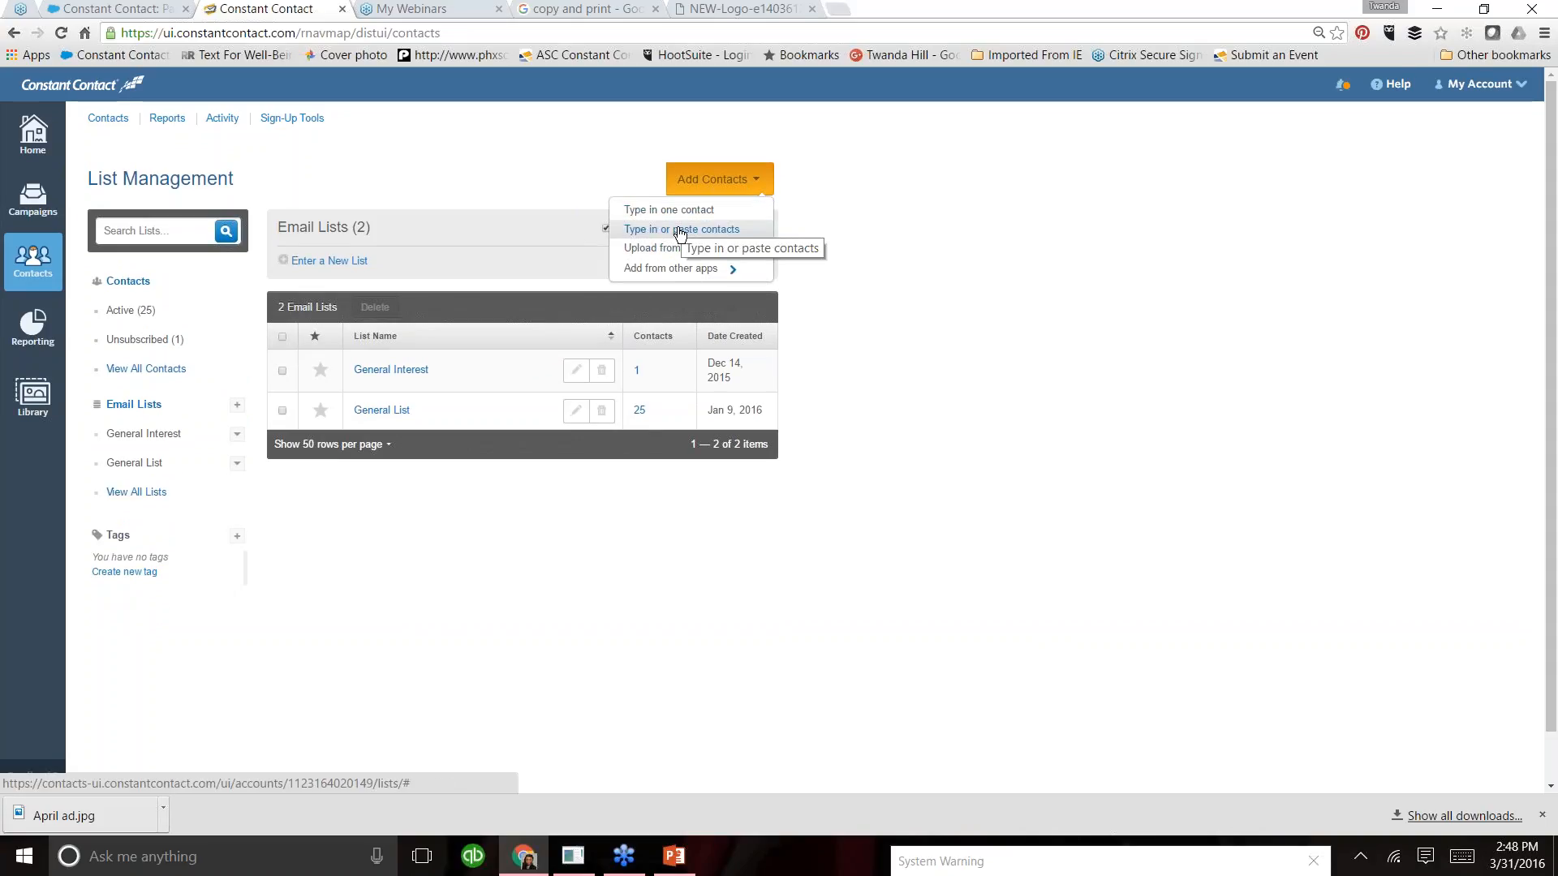
{"action": "left_click", "coordinate": [673, 249]}
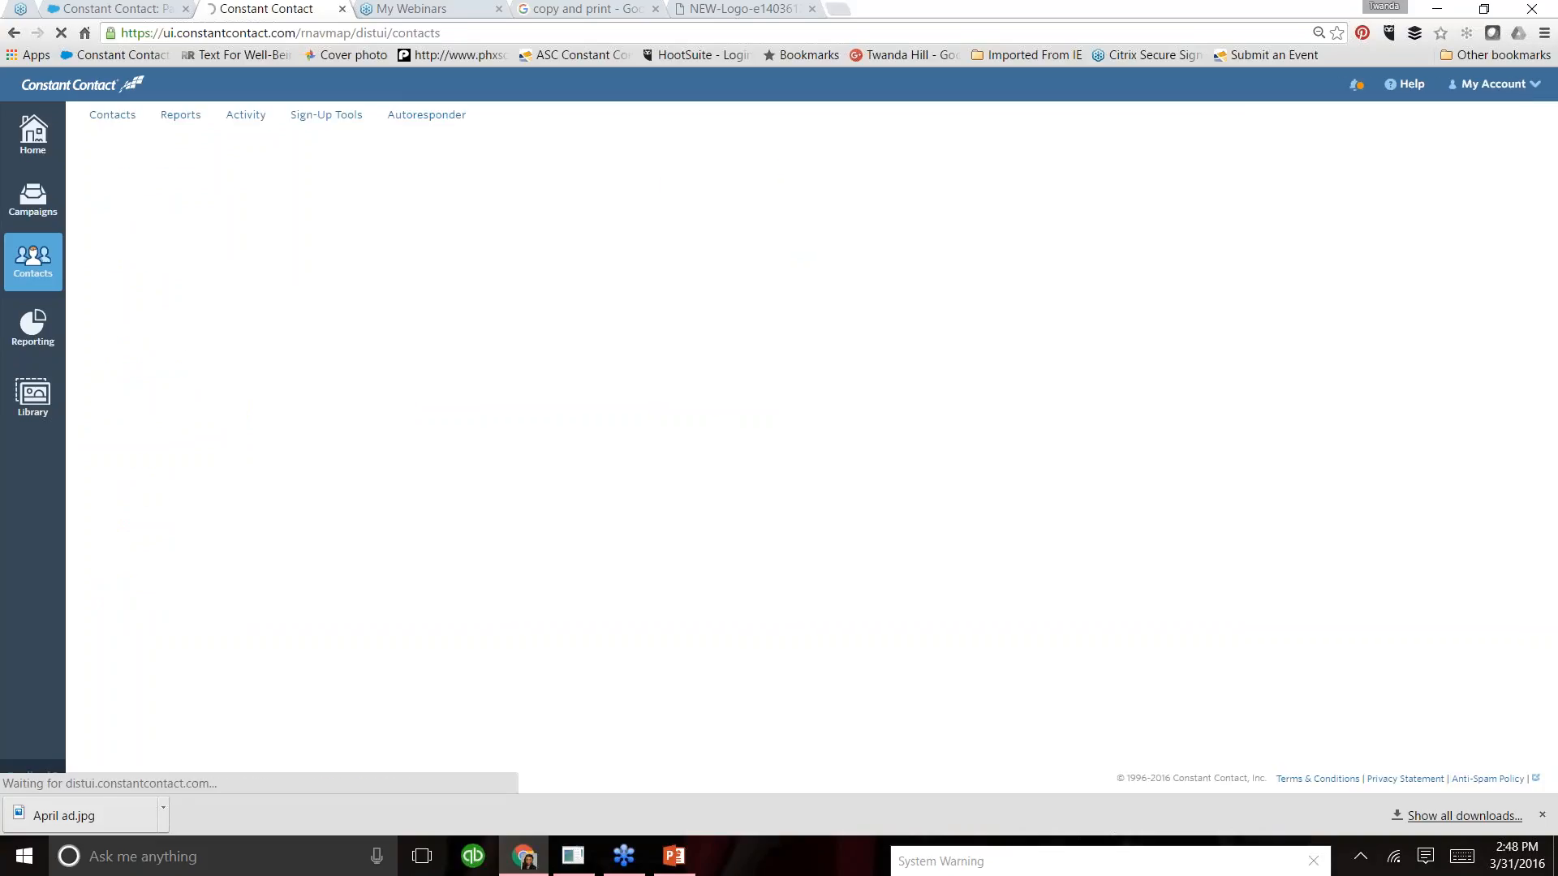
{"action": "left_click", "coordinate": [148, 227]}
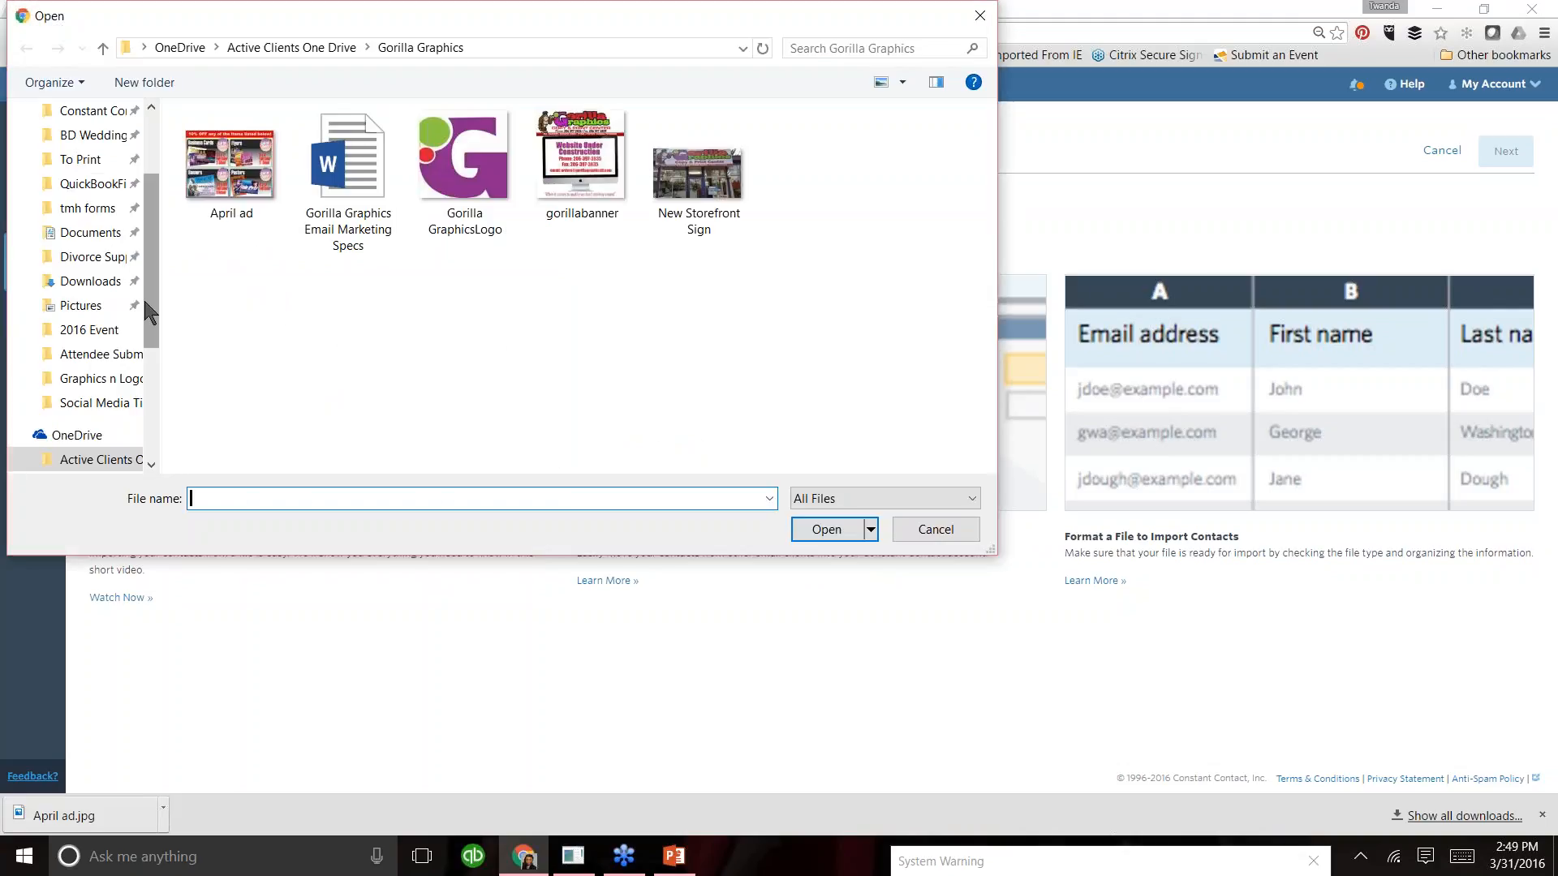
{"action": "left_click_drag", "start_coordinate": [145, 300], "coordinate": [154, 247]}
{"action": "left_click", "coordinate": [89, 144]}
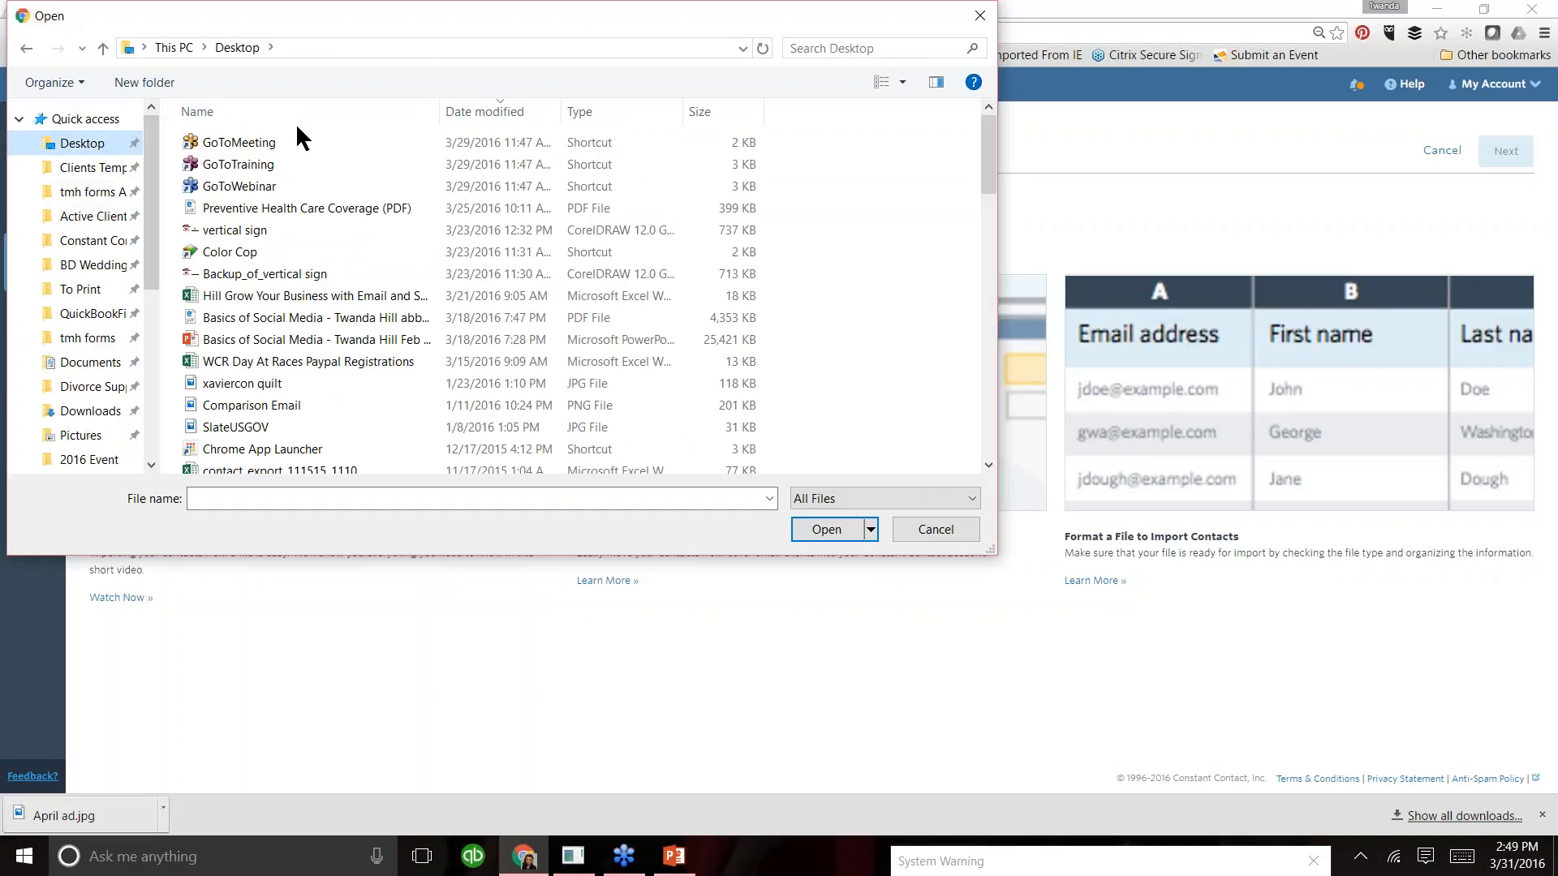
{"action": "left_click", "coordinate": [216, 109]}
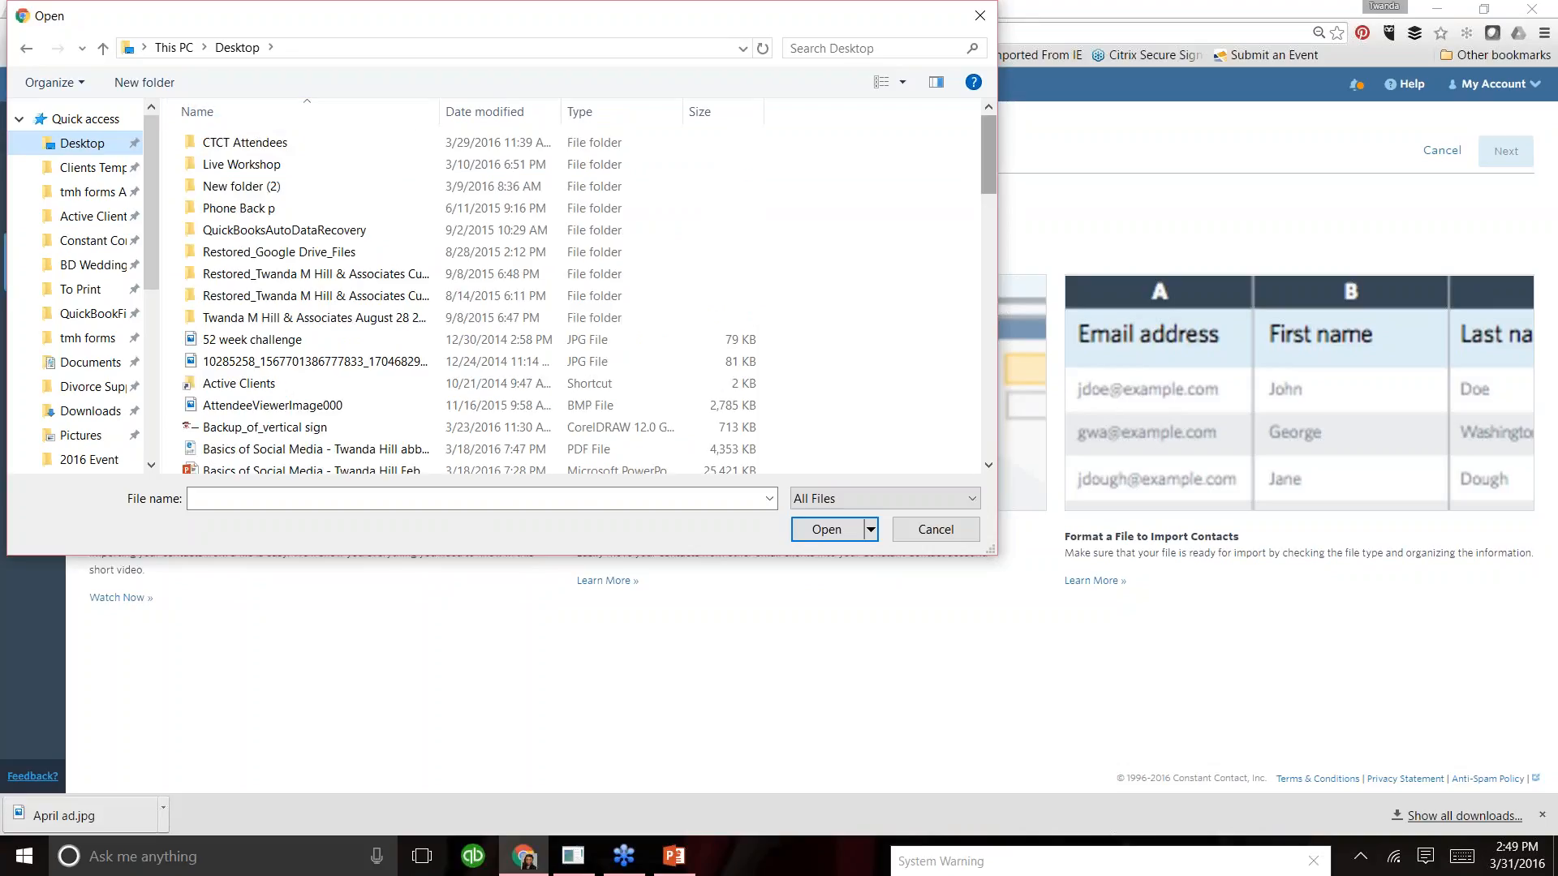
{"action": "left_click_drag", "start_coordinate": [998, 174], "coordinate": [993, 431]}
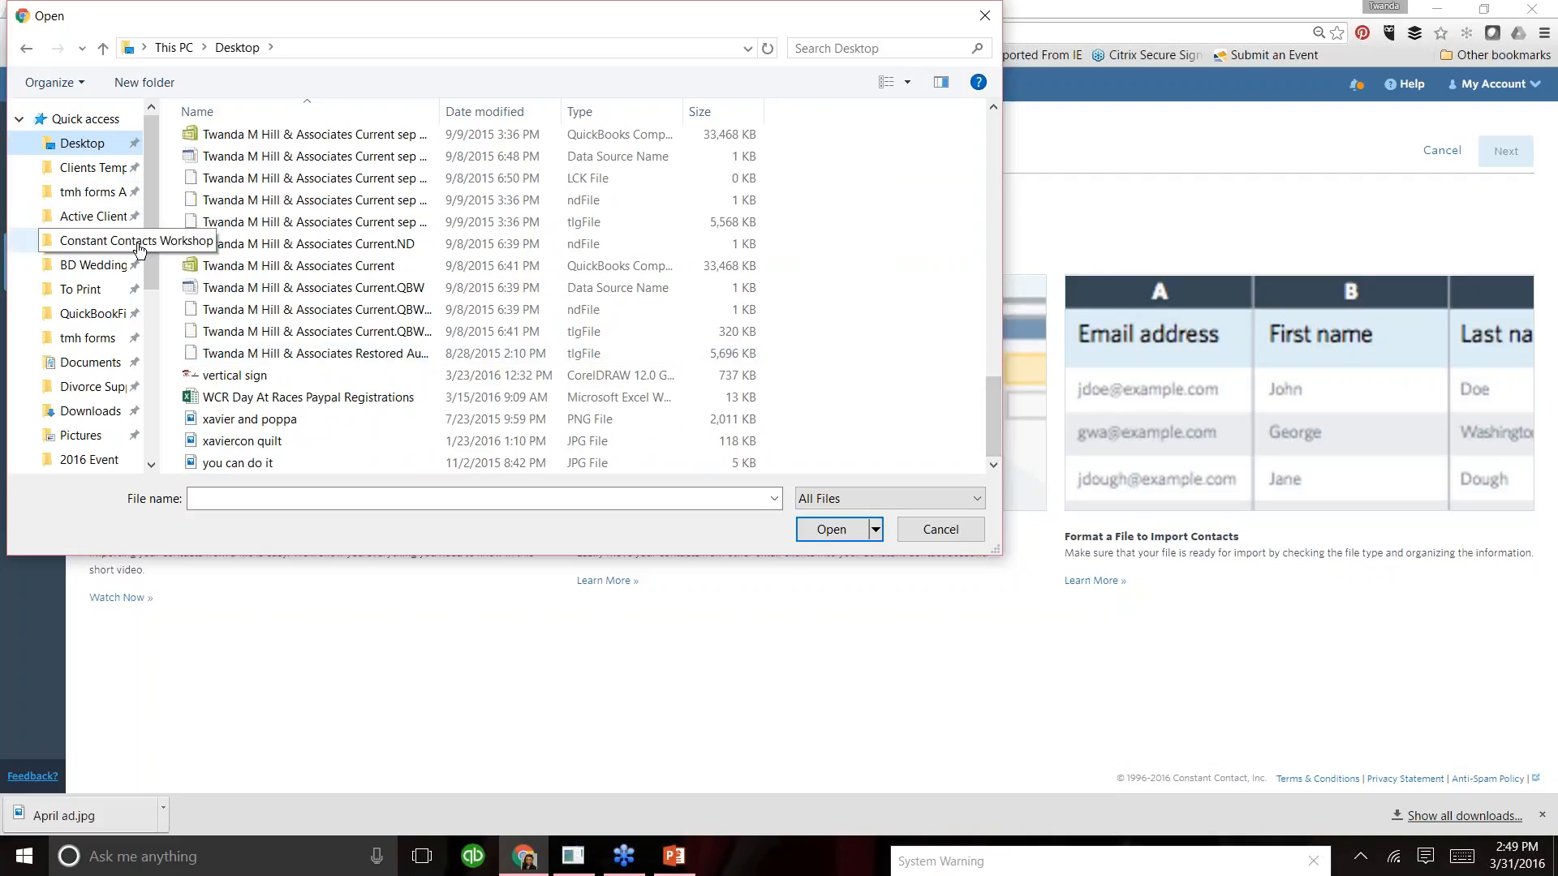
{"action": "scroll", "coordinate": [146, 223], "scroll_direction": "down", "scroll_amount": 2}
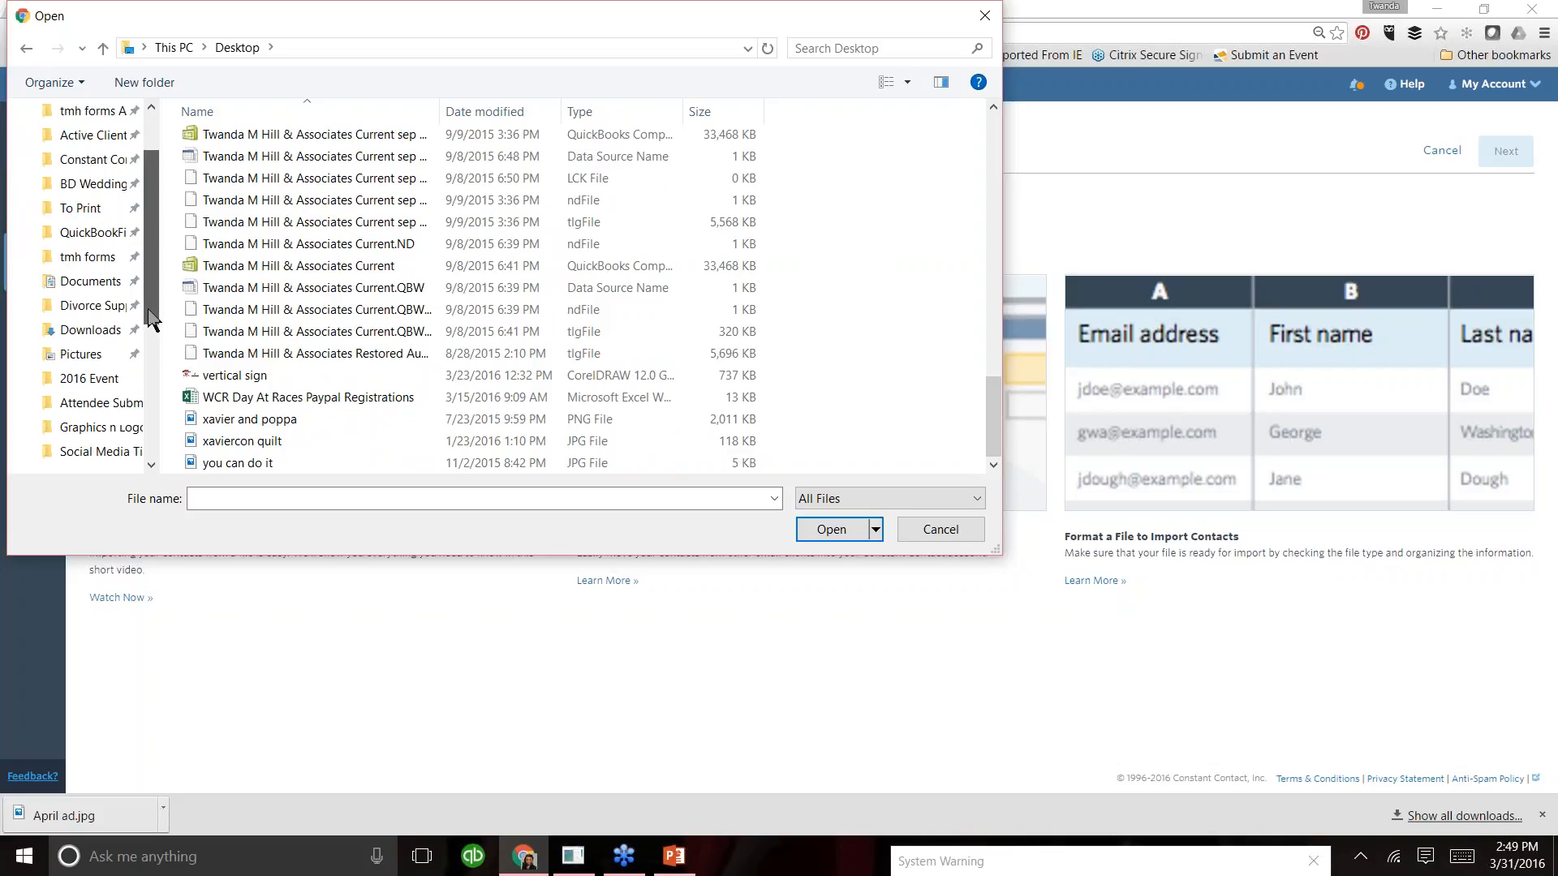
{"action": "scroll", "coordinate": [146, 223], "scroll_direction": "up", "scroll_amount": 2}
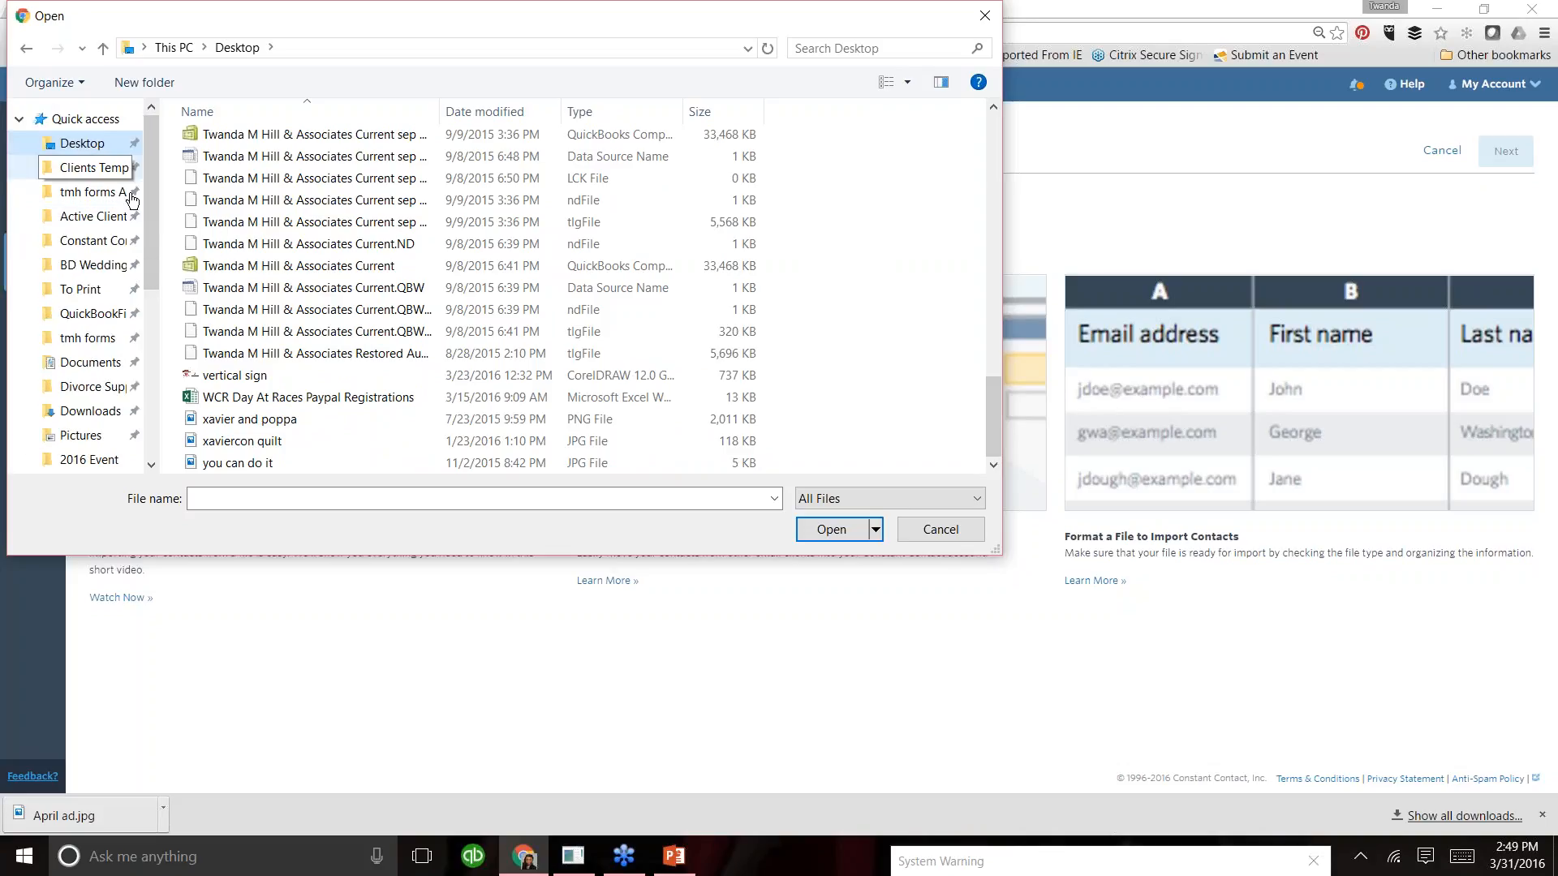
- Choose the "Getting Started with Email Marketing March 23 2016" workbook from the Attendee Submission folder in Constant Contacts Workshop
{"action": "left_click", "coordinate": [101, 249]}
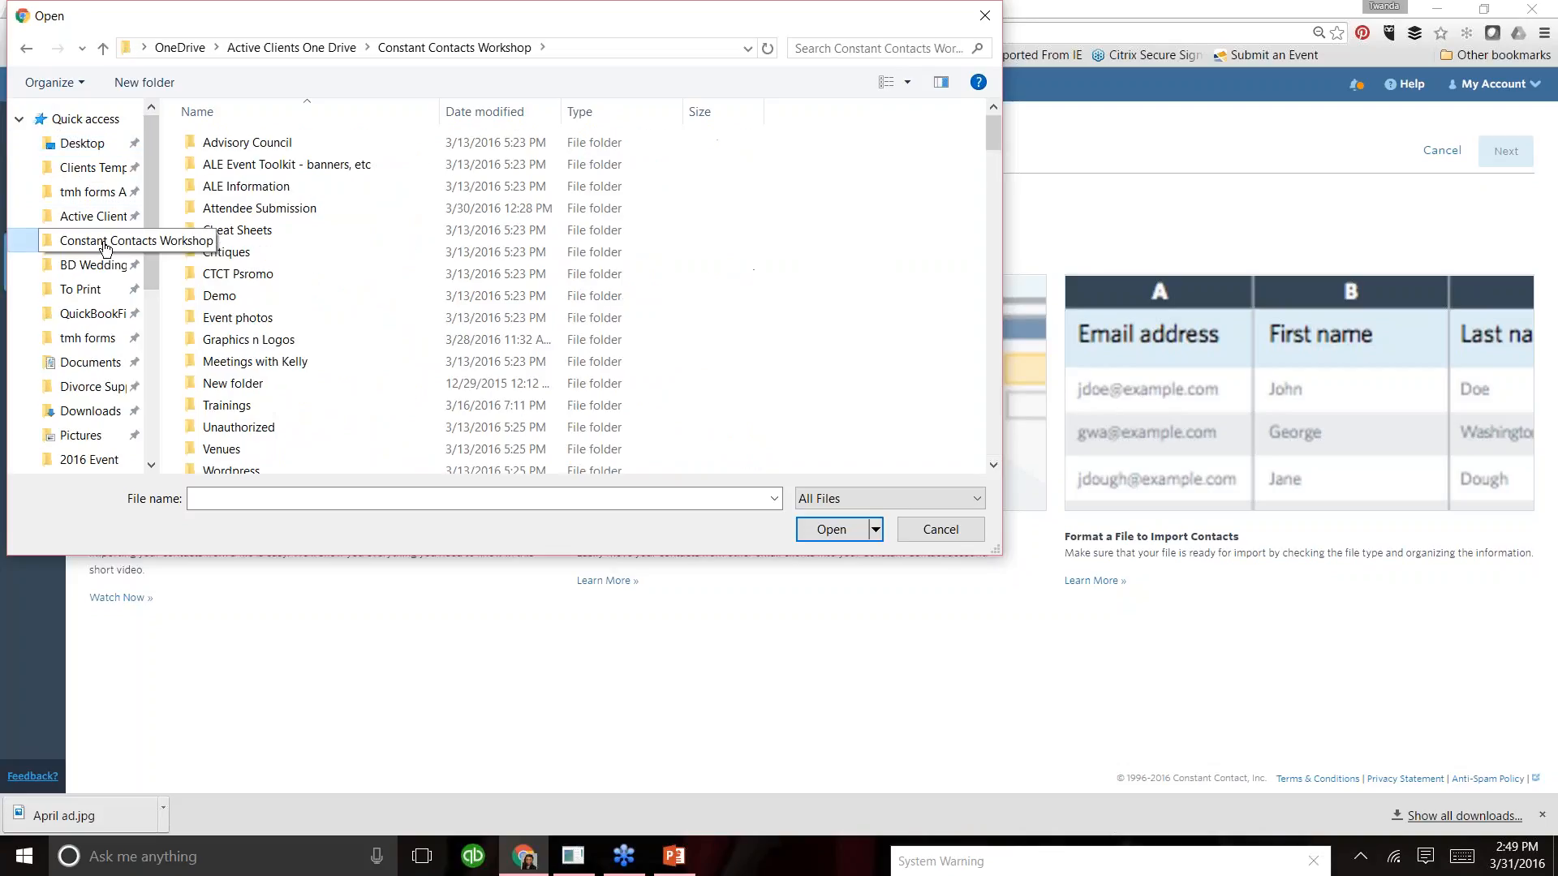
{"action": "double_click", "coordinate": [262, 207]}
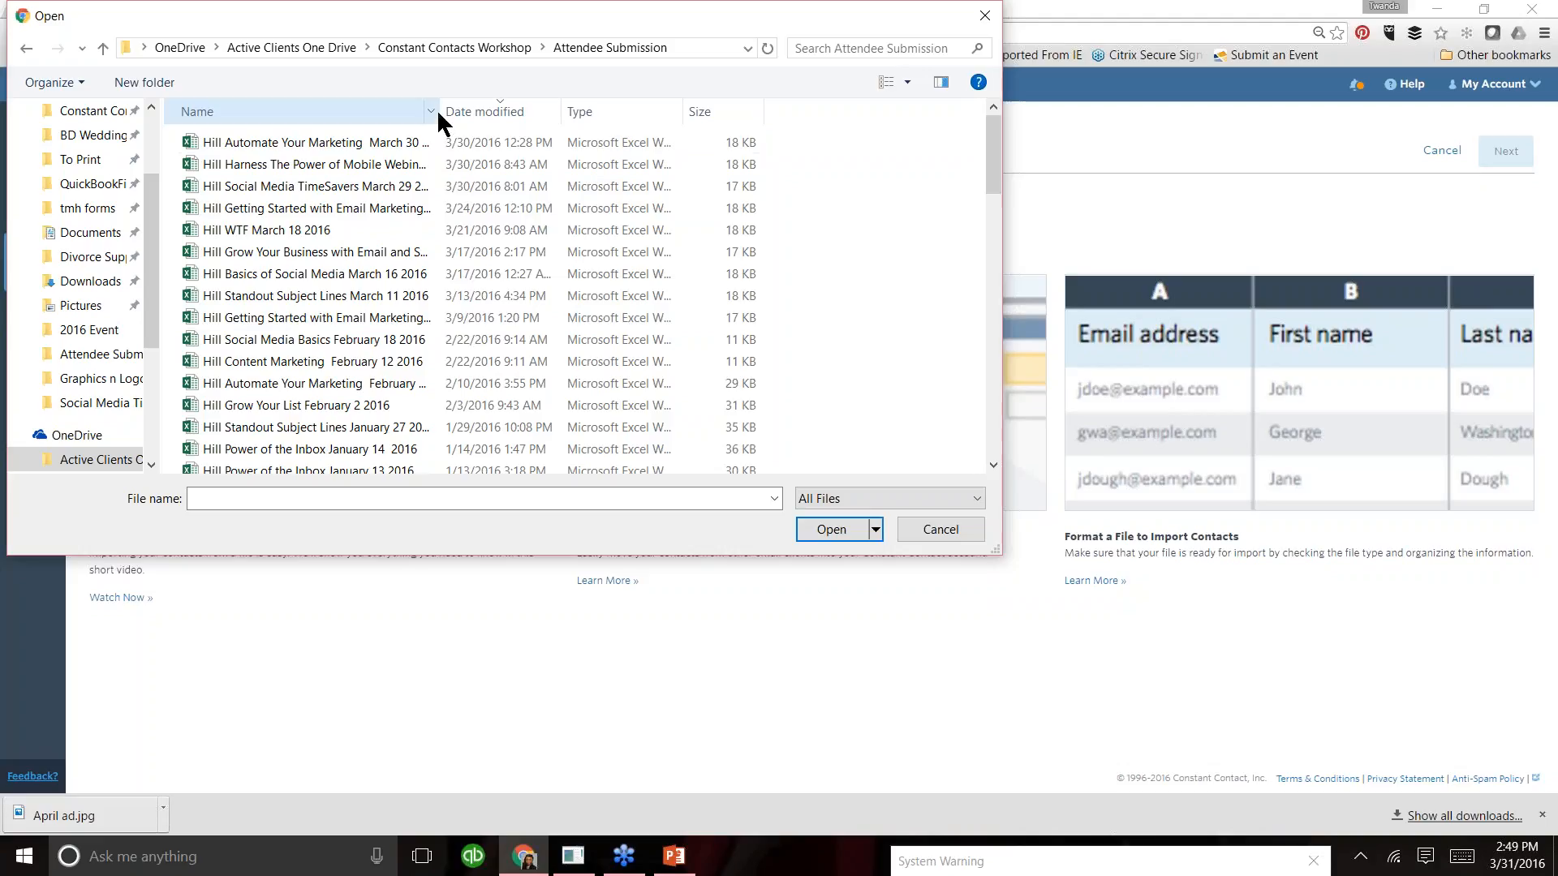
{"action": "left_click_drag", "start_coordinate": [452, 112], "coordinate": [475, 112]}
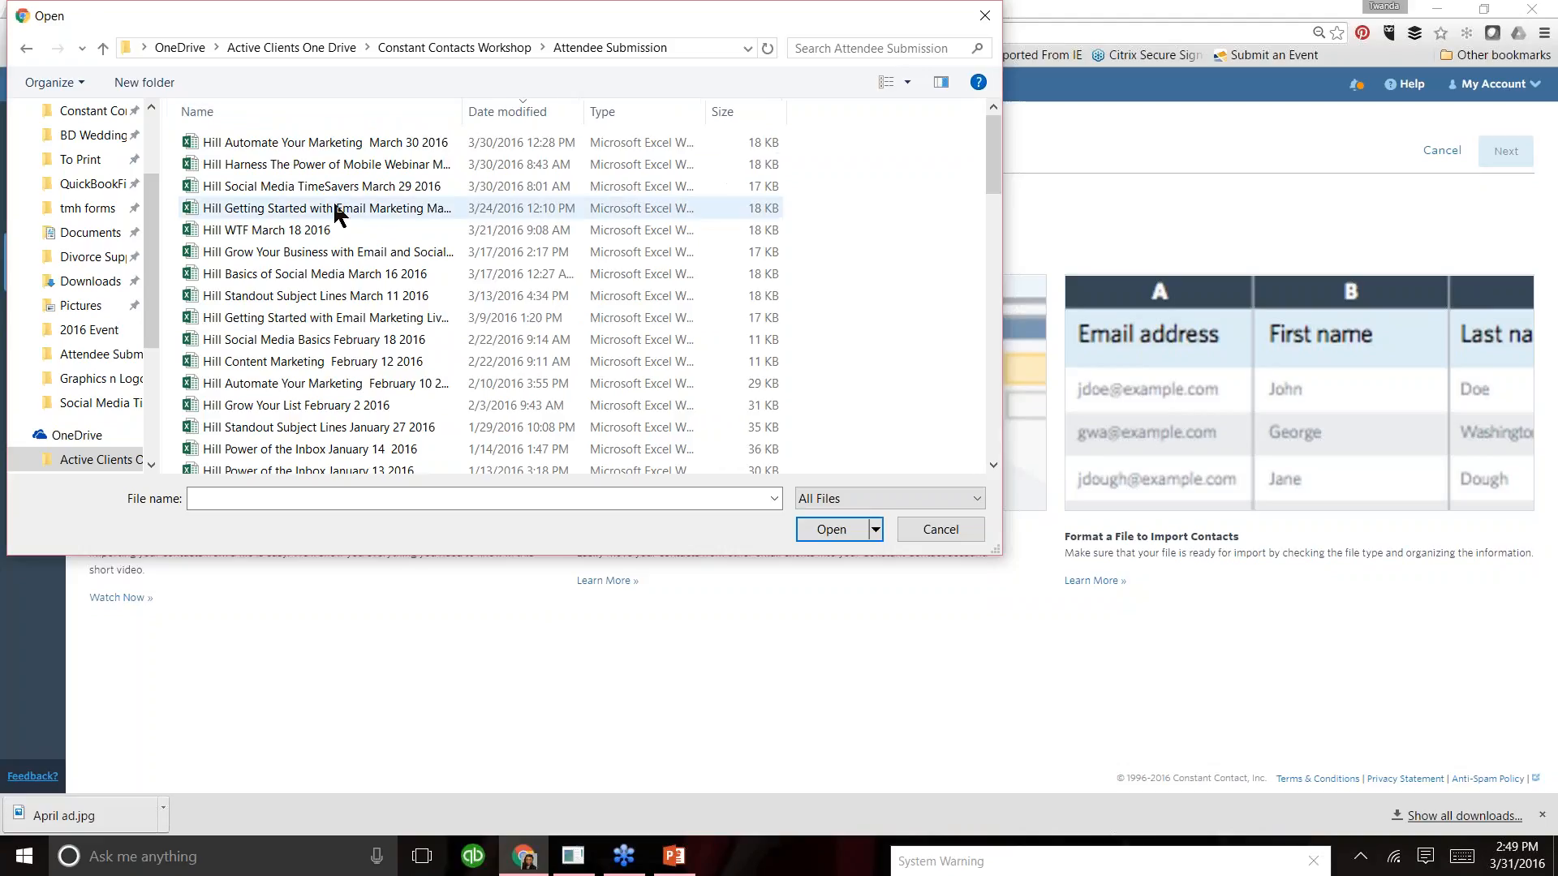
{"action": "left_click", "coordinate": [383, 209]}
{"action": "left_click", "coordinate": [831, 529]}
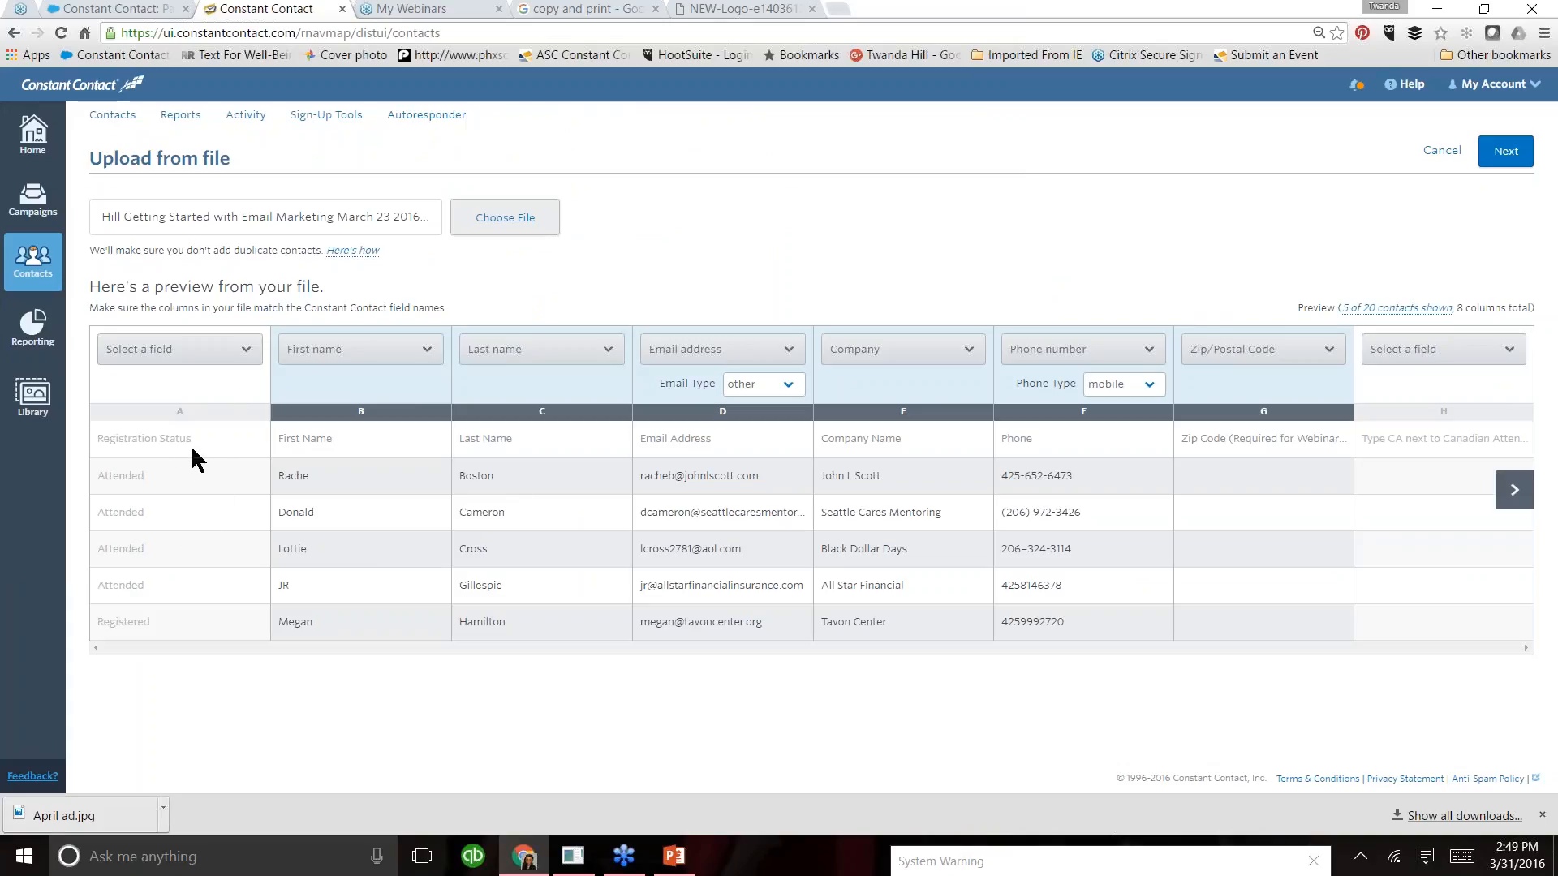
- Exclude the Registration Status column from the import and set both the email type and phone type to work
{"action": "left_click", "coordinate": [245, 354]}
{"action": "left_click", "coordinate": [197, 381]}
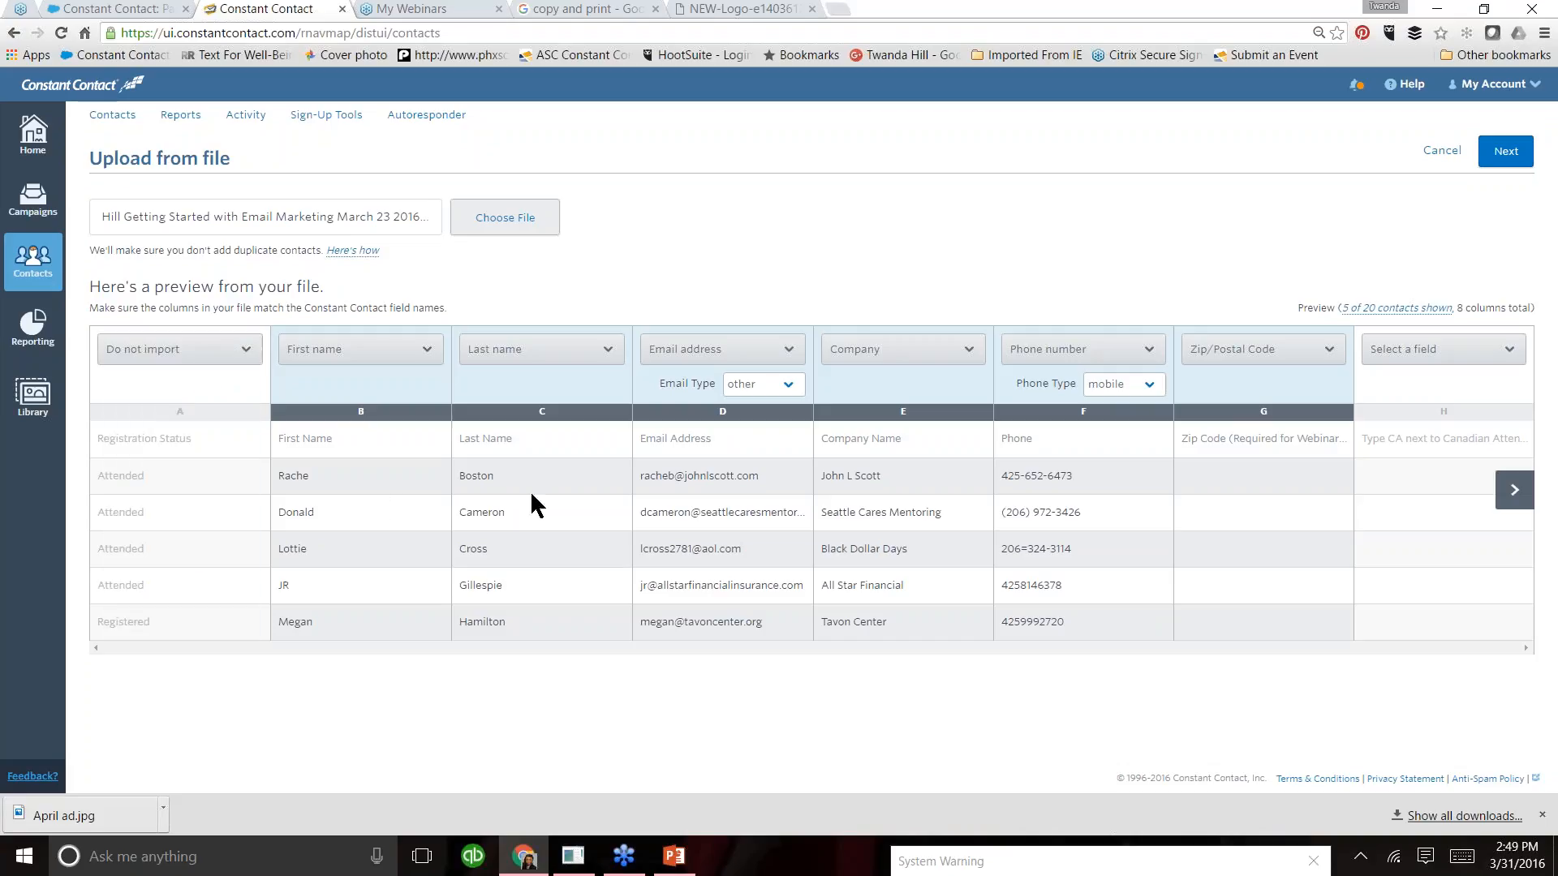
{"action": "left_click", "coordinate": [786, 384]}
{"action": "left_click", "coordinate": [1152, 386]}
{"action": "left_click", "coordinate": [1134, 438]}
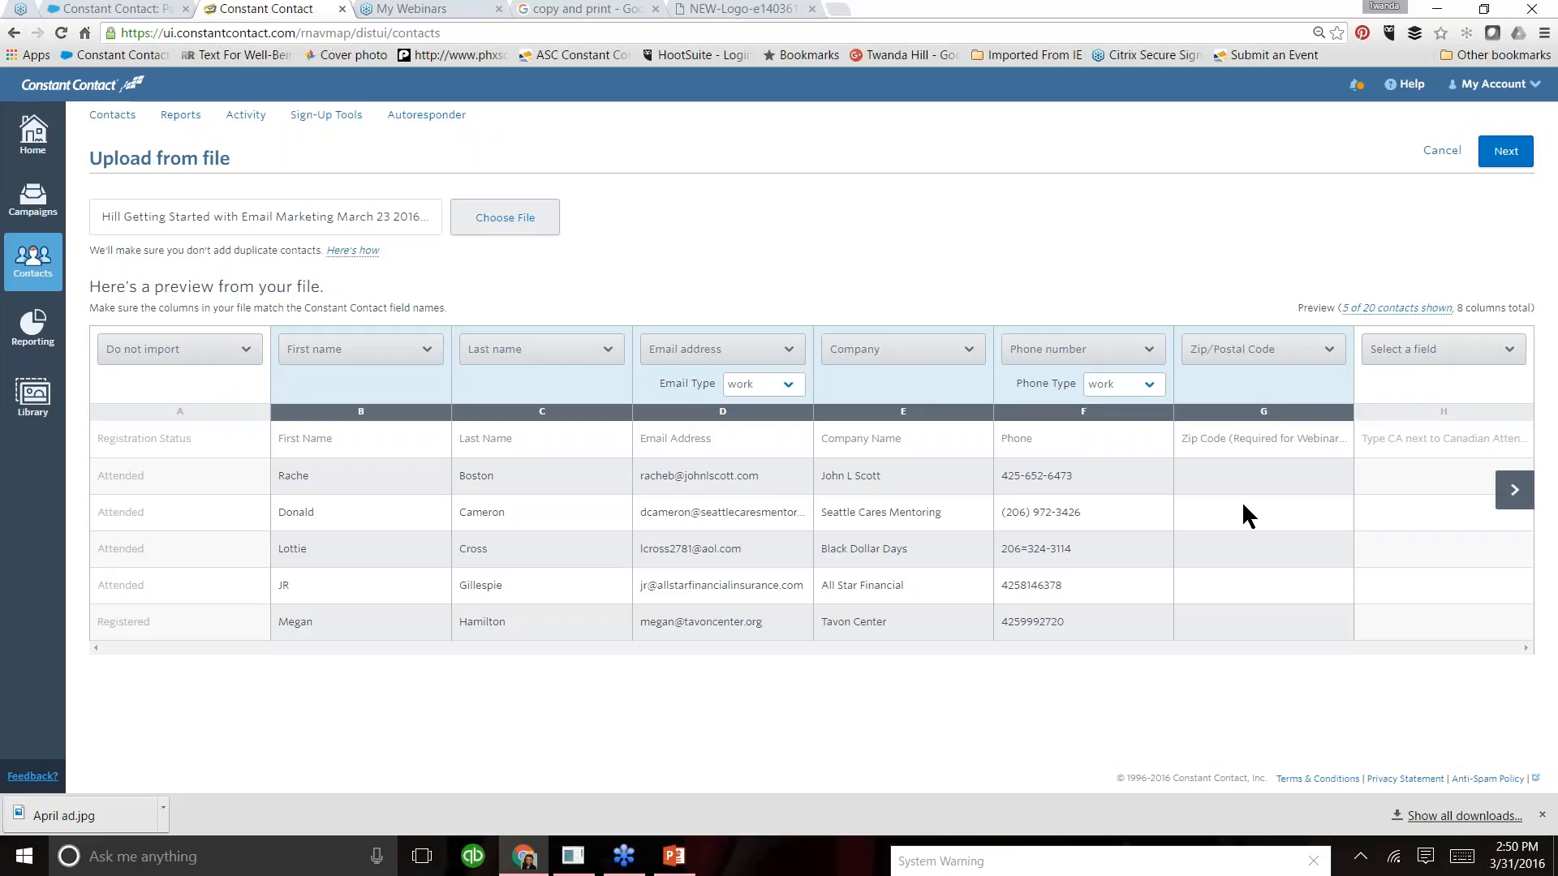
- Exclude the zip code and Canadian attendee columns from the import and continue to the list selection
{"action": "left_click", "coordinate": [1325, 355]}
{"action": "left_click", "coordinate": [1283, 384]}
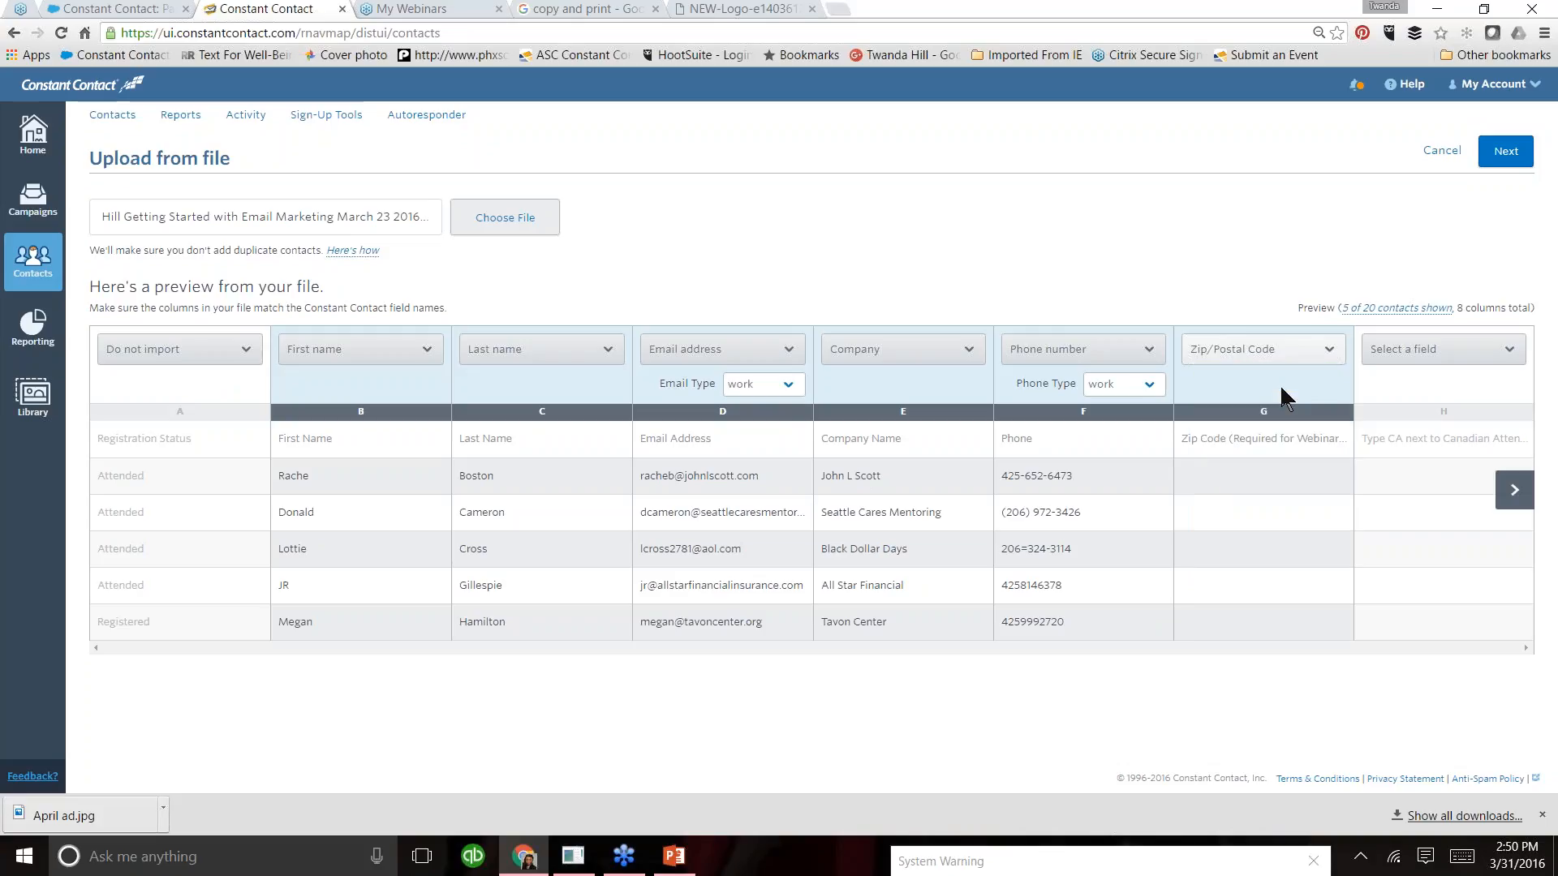
{"action": "left_click", "coordinate": [1512, 355]}
{"action": "left_click", "coordinate": [1453, 382]}
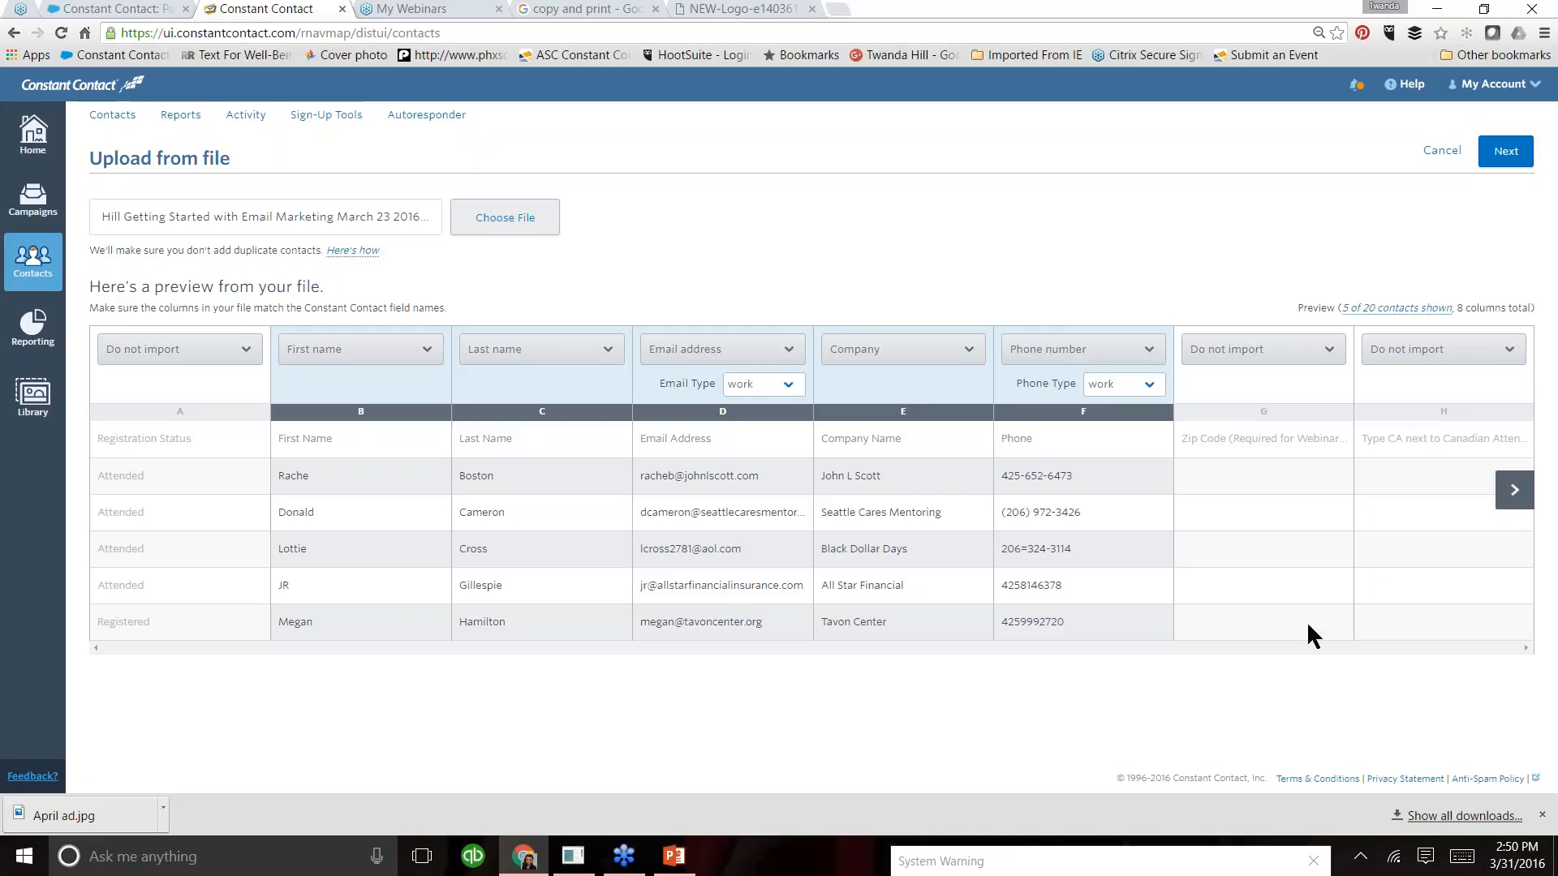
{"action": "left_click", "coordinate": [1491, 152]}
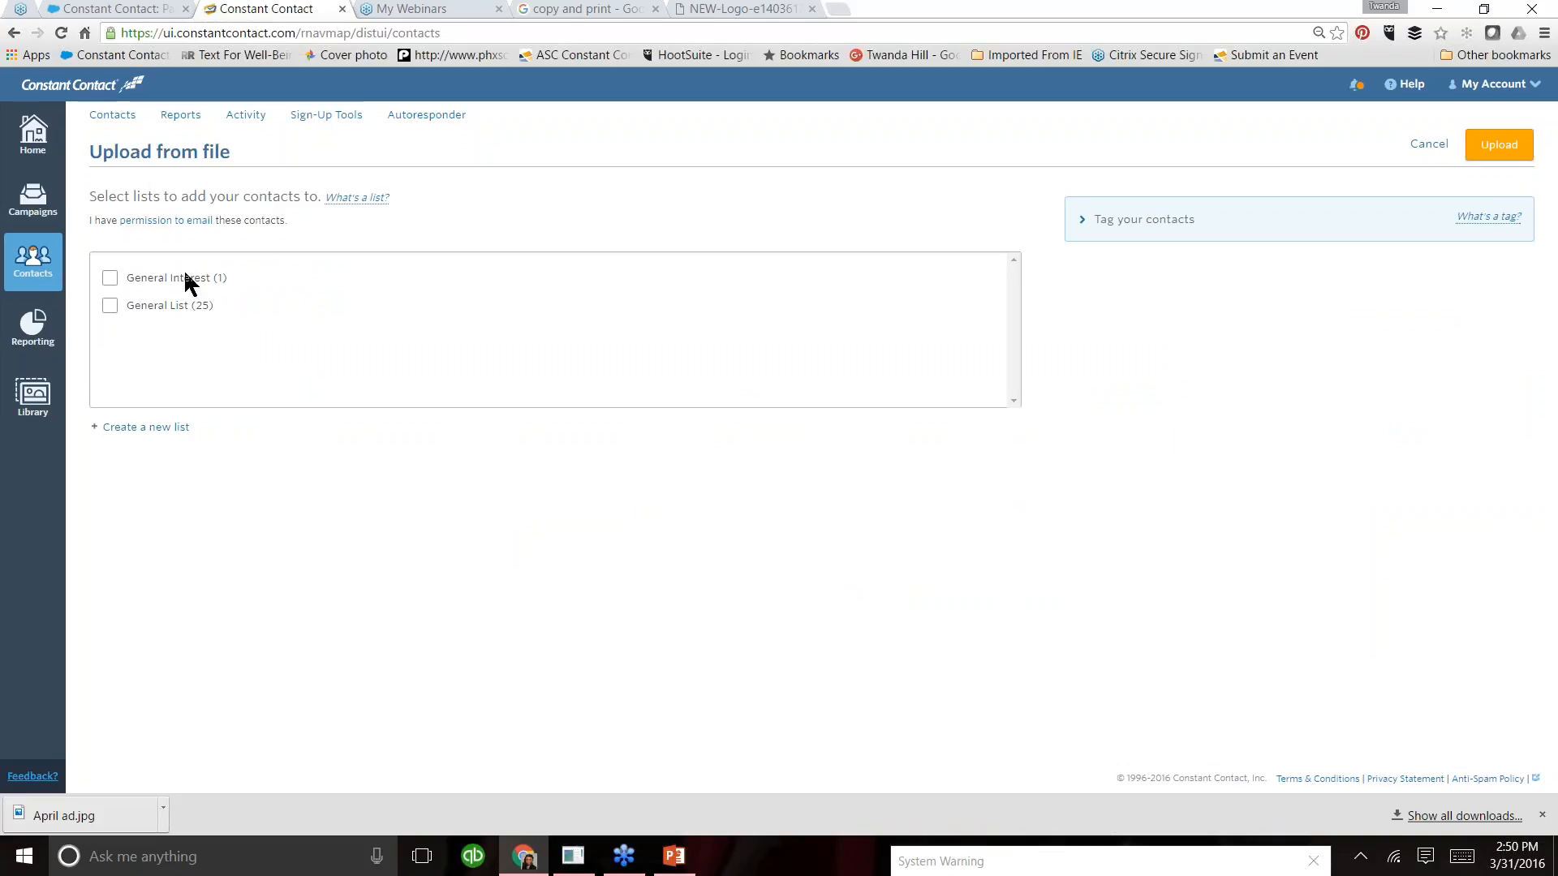
- Create a new list named "March 23 Attendees" and upload the contacts to it
{"action": "left_click", "coordinate": [146, 428]}
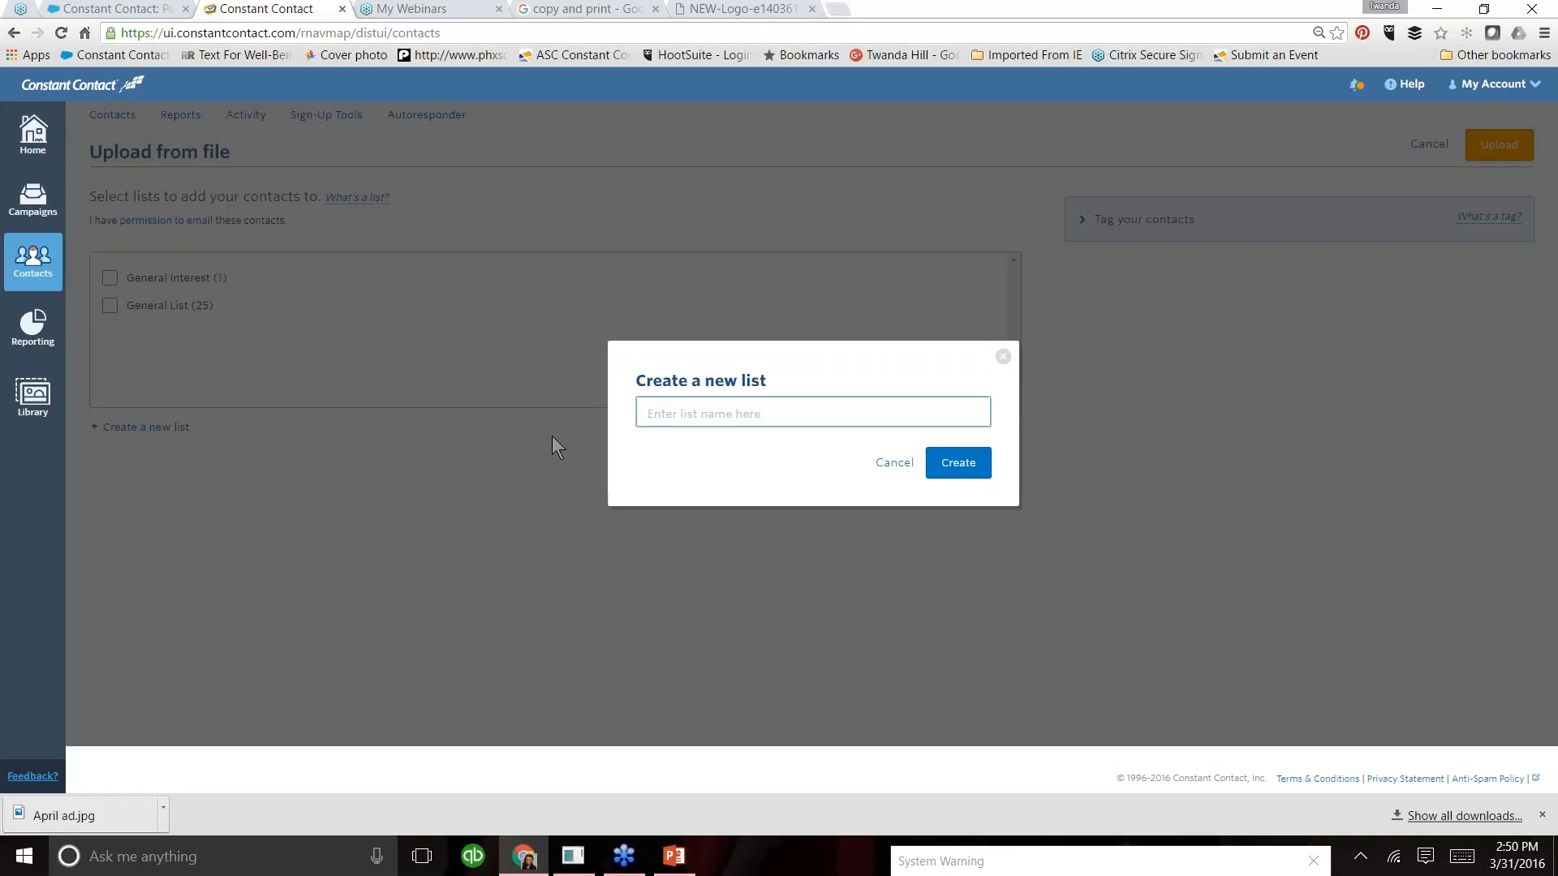
{"action": "type", "text": "March 23 Attendees"}
{"action": "left_click", "coordinate": [969, 473]}
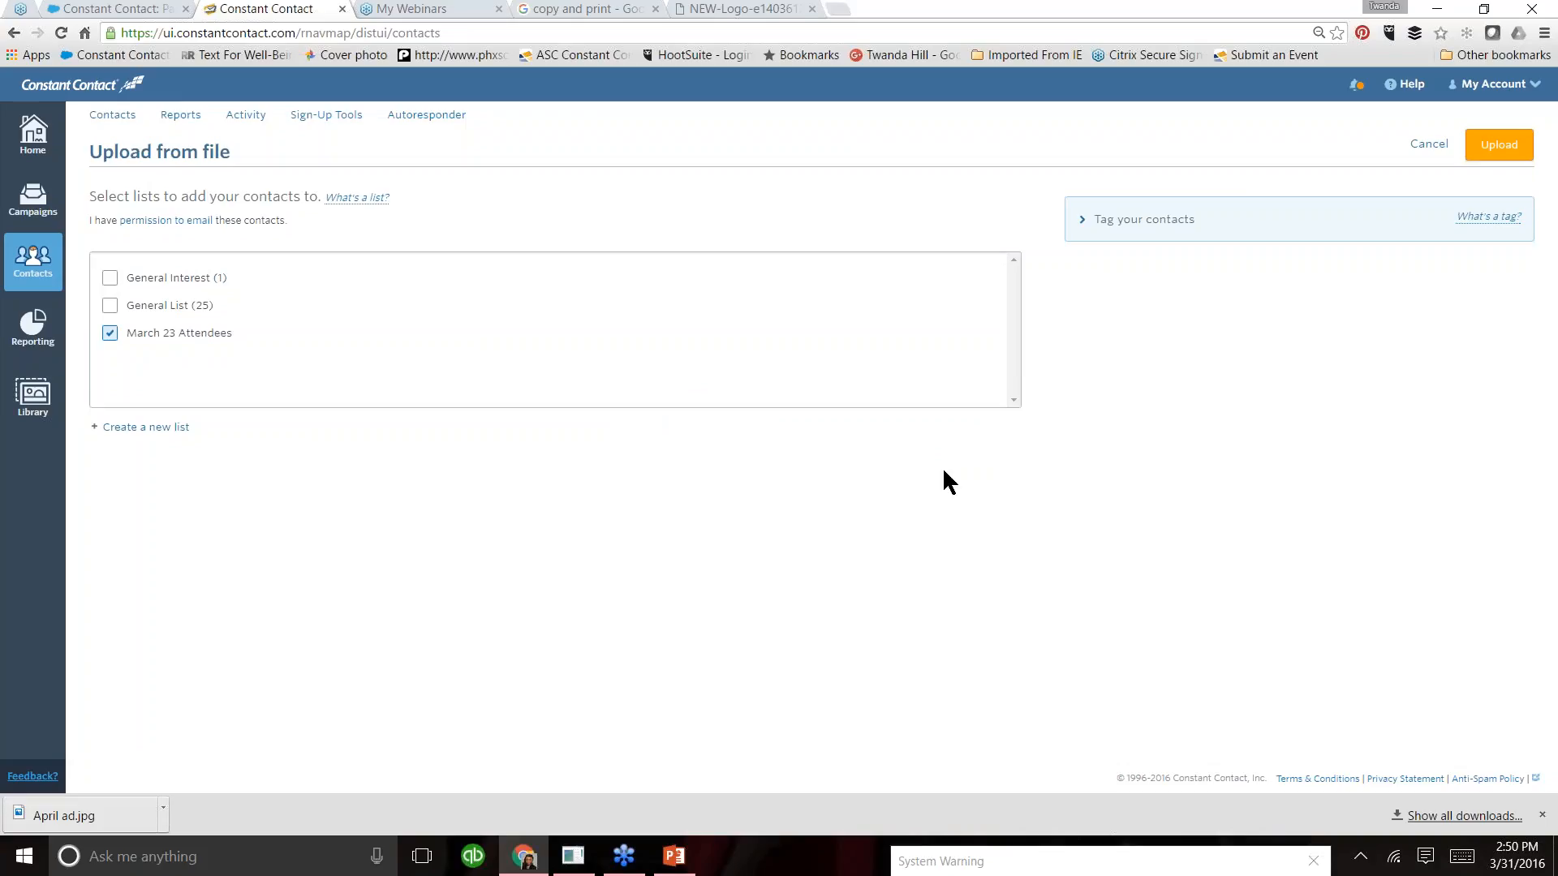
{"action": "left_click", "coordinate": [1487, 150]}
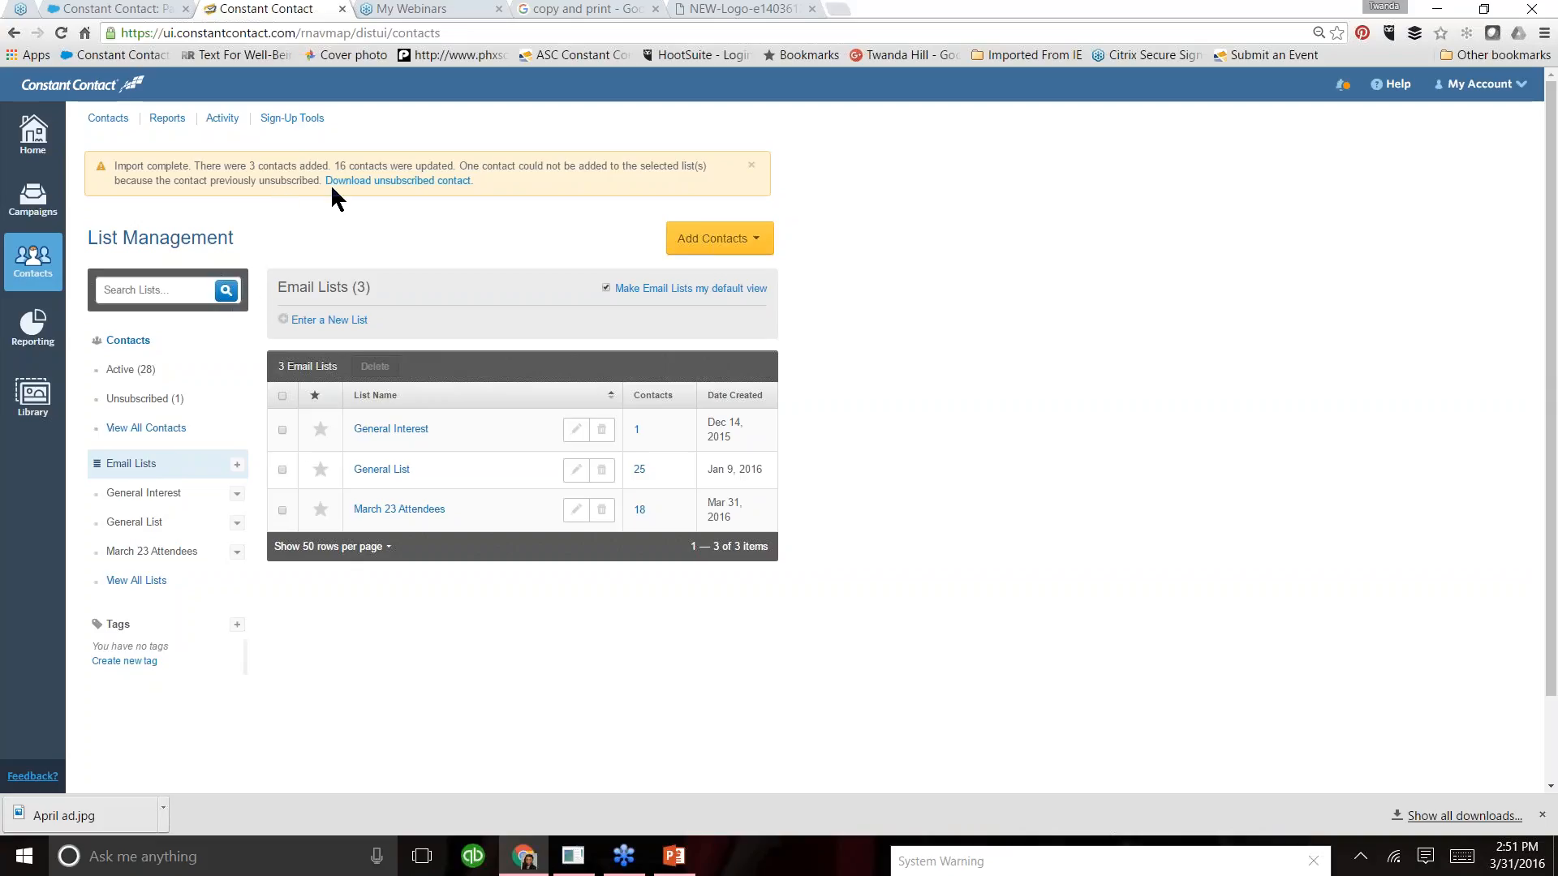
- Review the unsubscribed contacts and the active contacts
{"action": "left_click", "coordinate": [155, 400]}
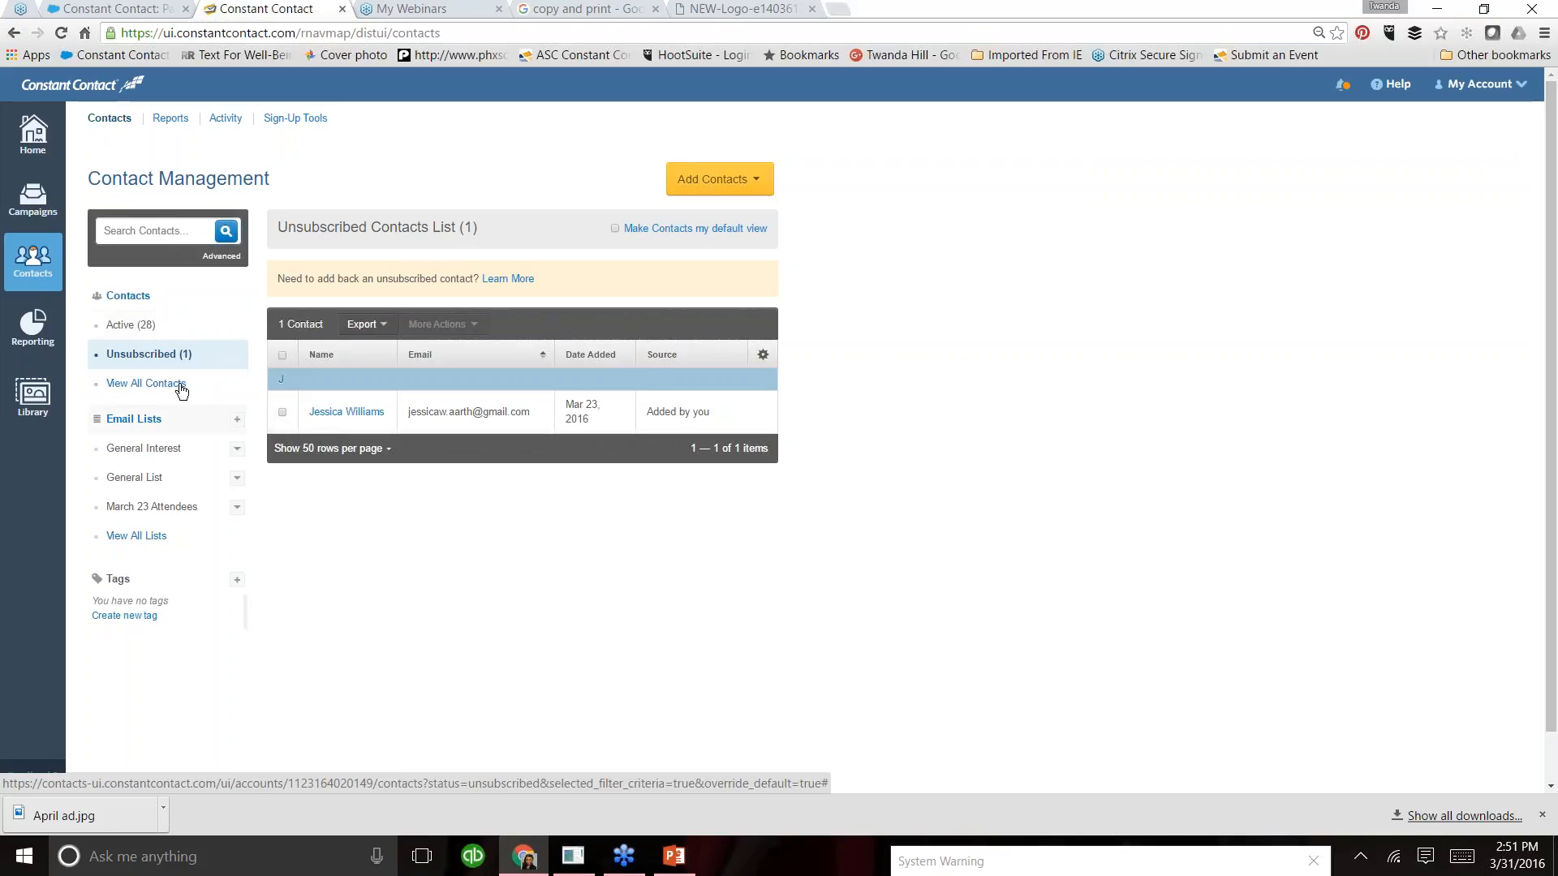
{"action": "left_click", "coordinate": [133, 325]}
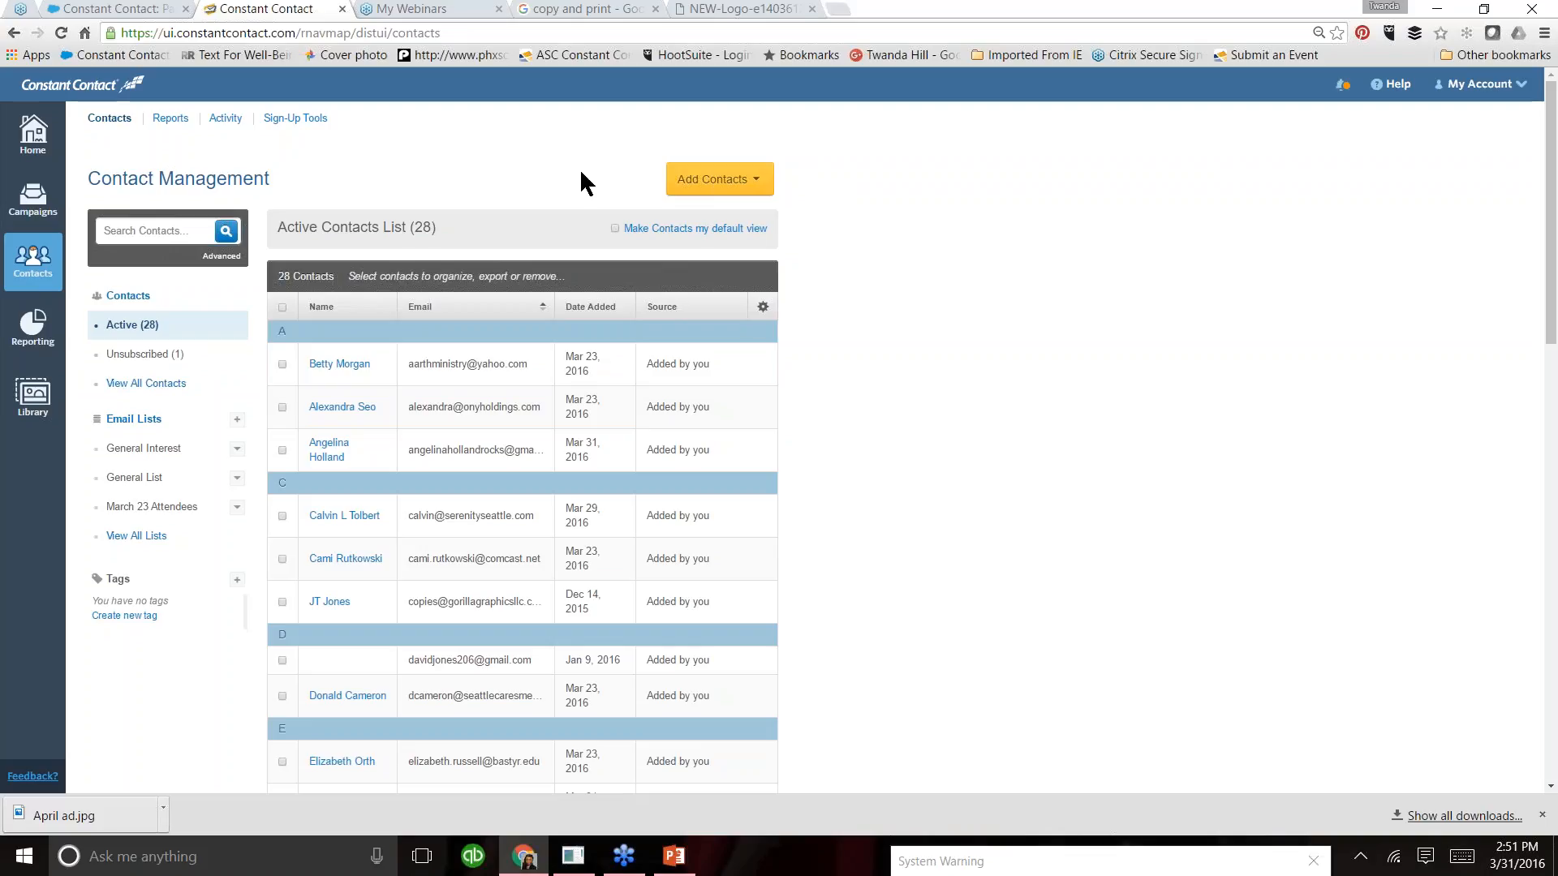
- Open the "March 31 GG Test Template" campaign for scheduling and show the available recipient lists
{"action": "left_click", "coordinate": [30, 213]}
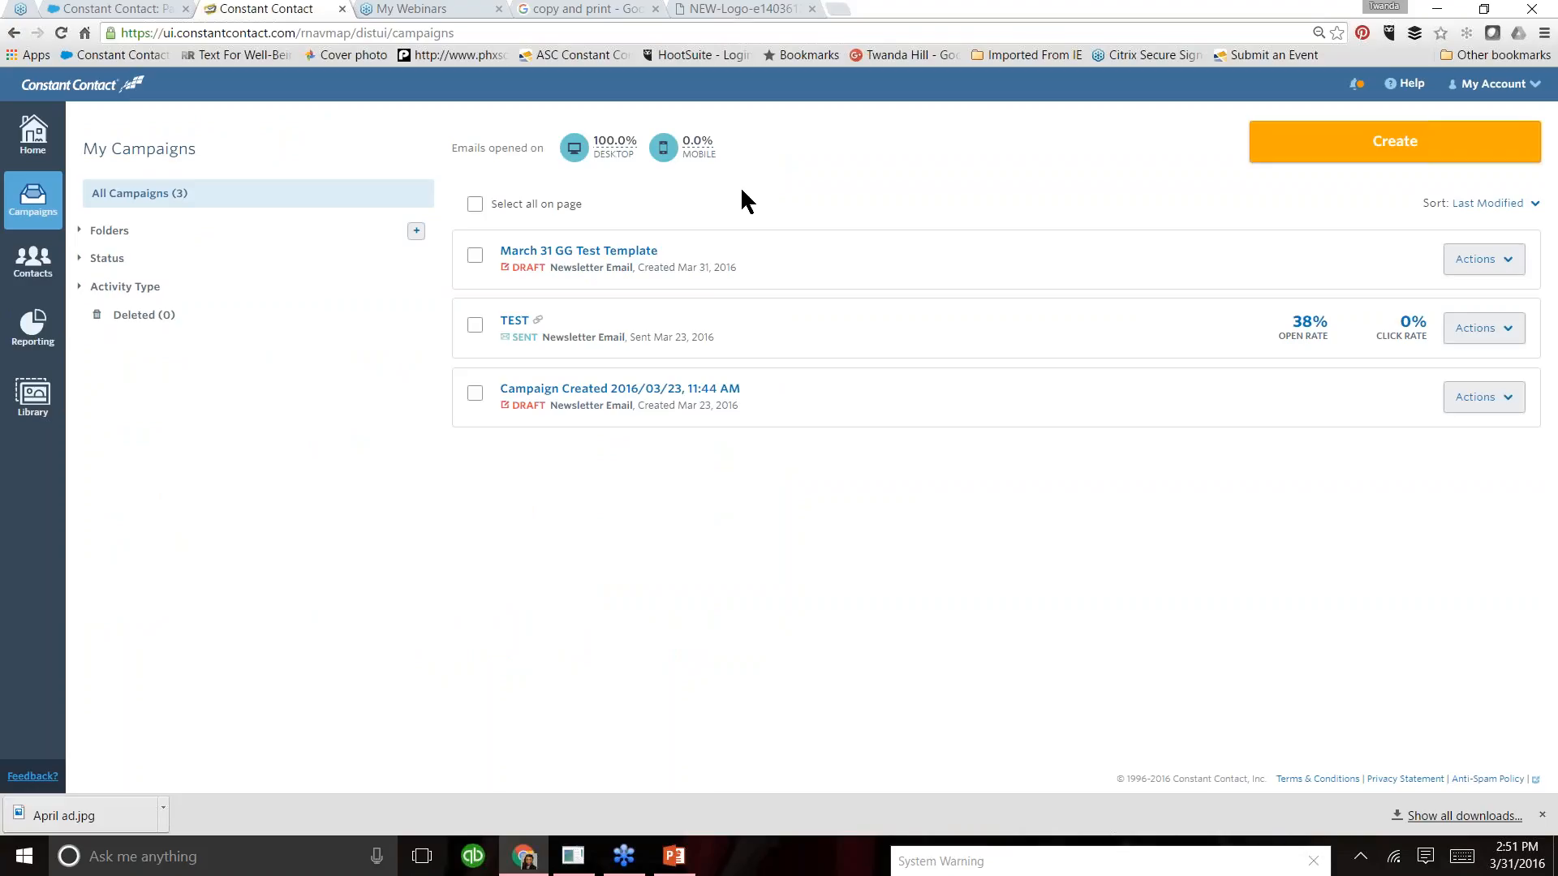
{"action": "left_click", "coordinate": [1510, 270]}
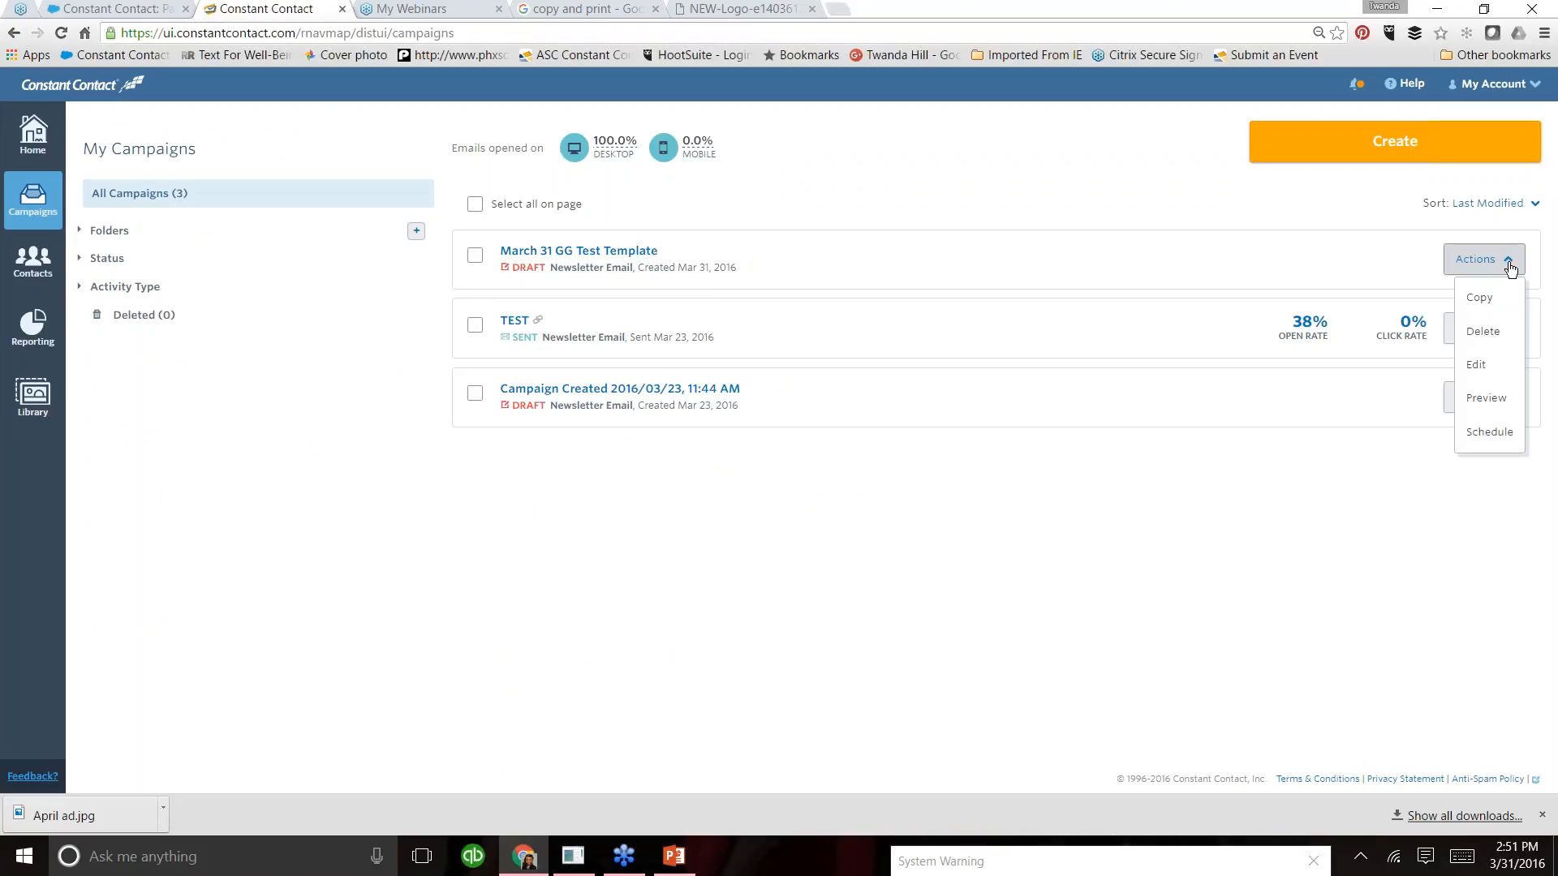
{"action": "left_click", "coordinate": [1490, 431]}
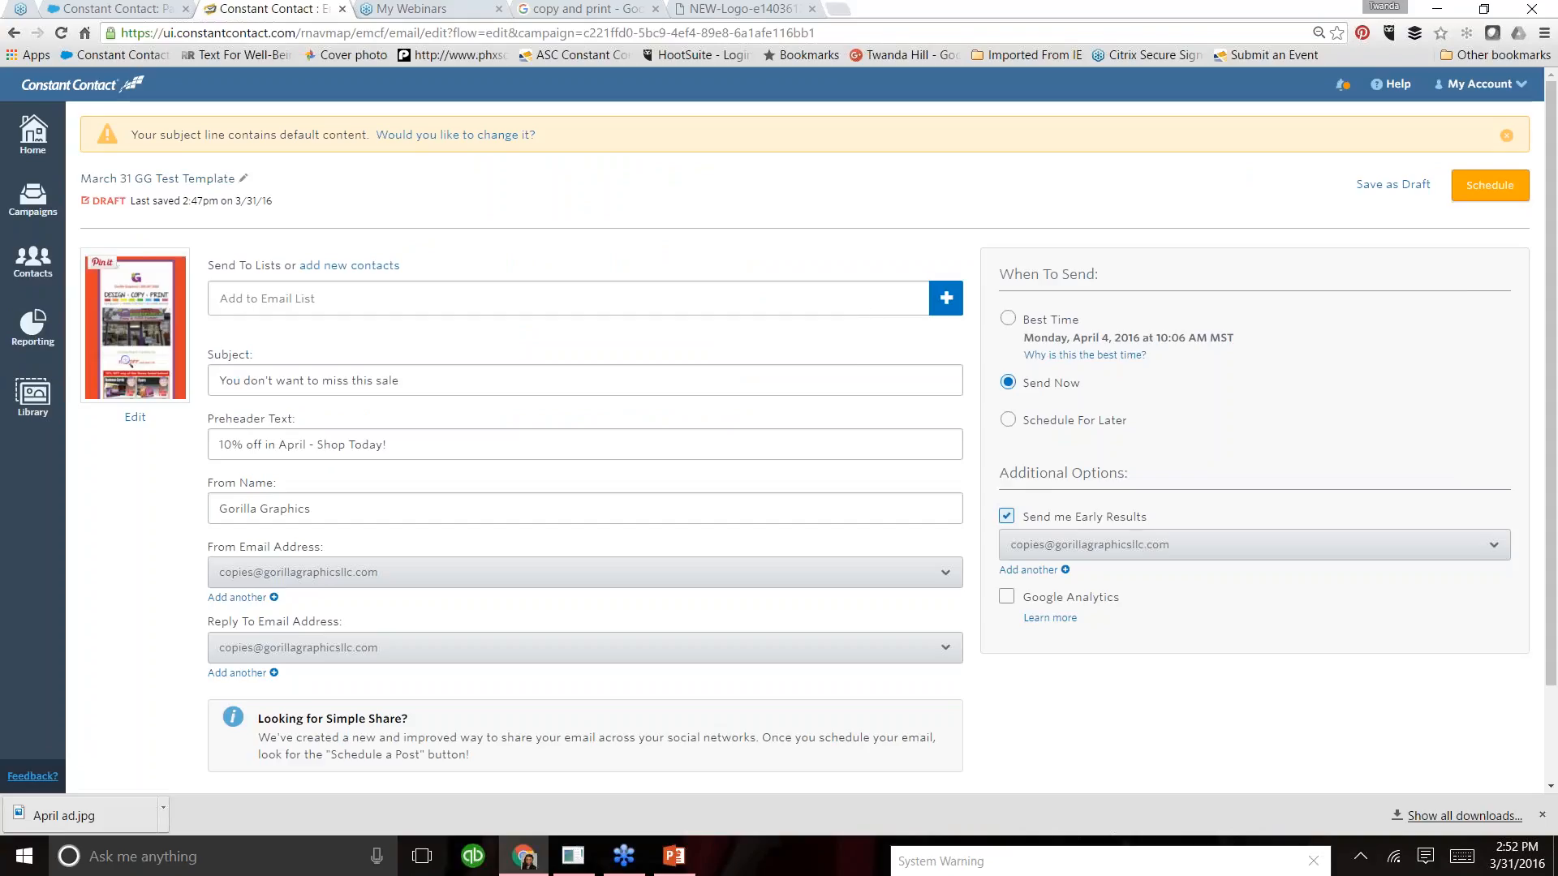
{"action": "left_click", "coordinate": [946, 298]}
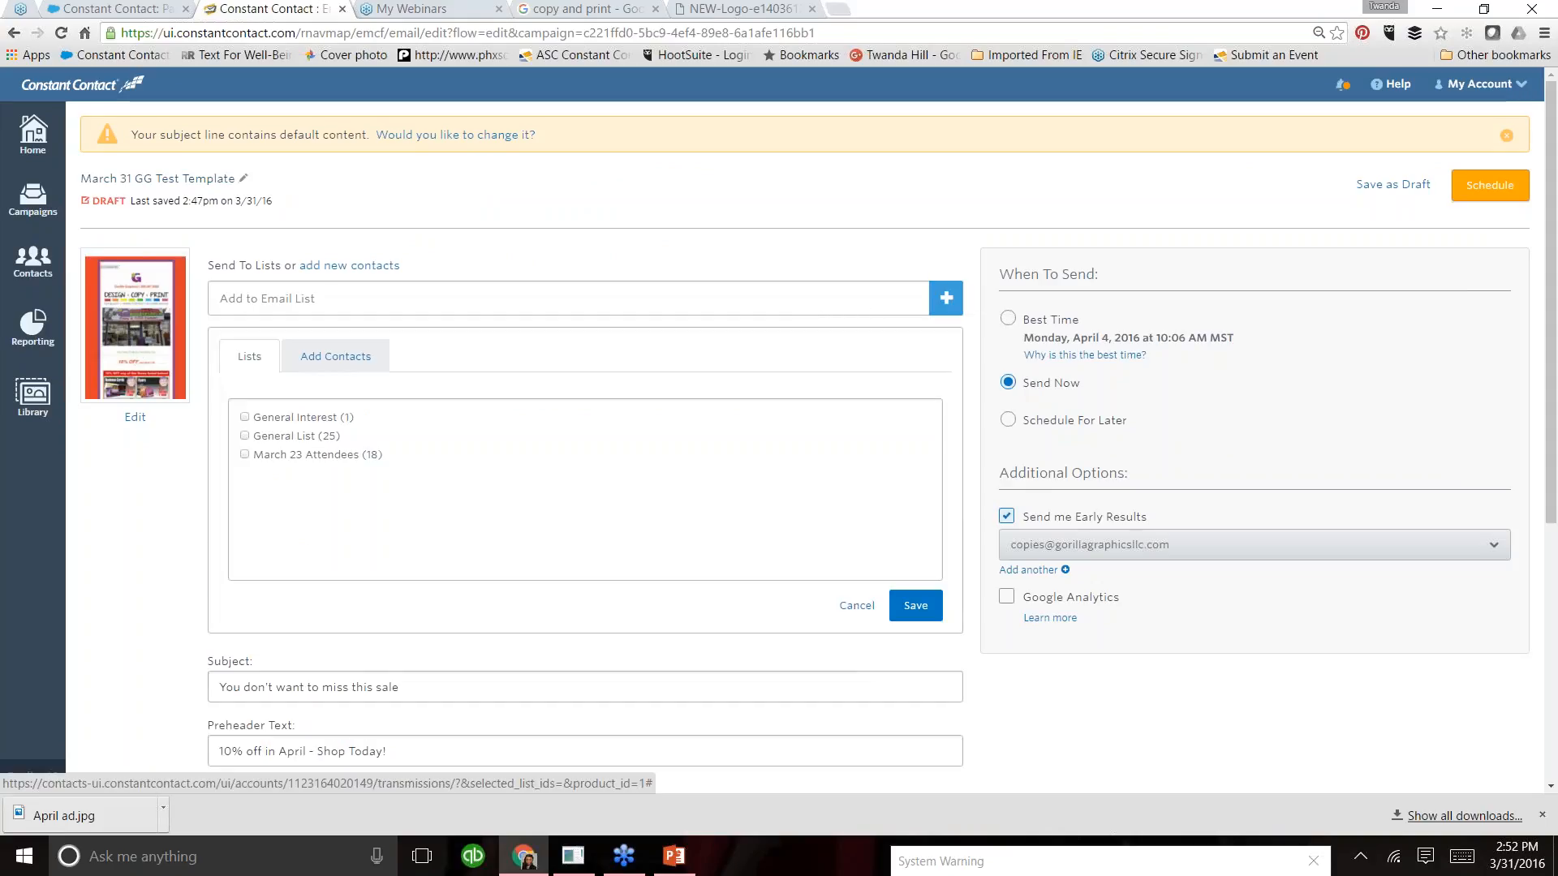
{"action": "left_click", "coordinate": [245, 456]}
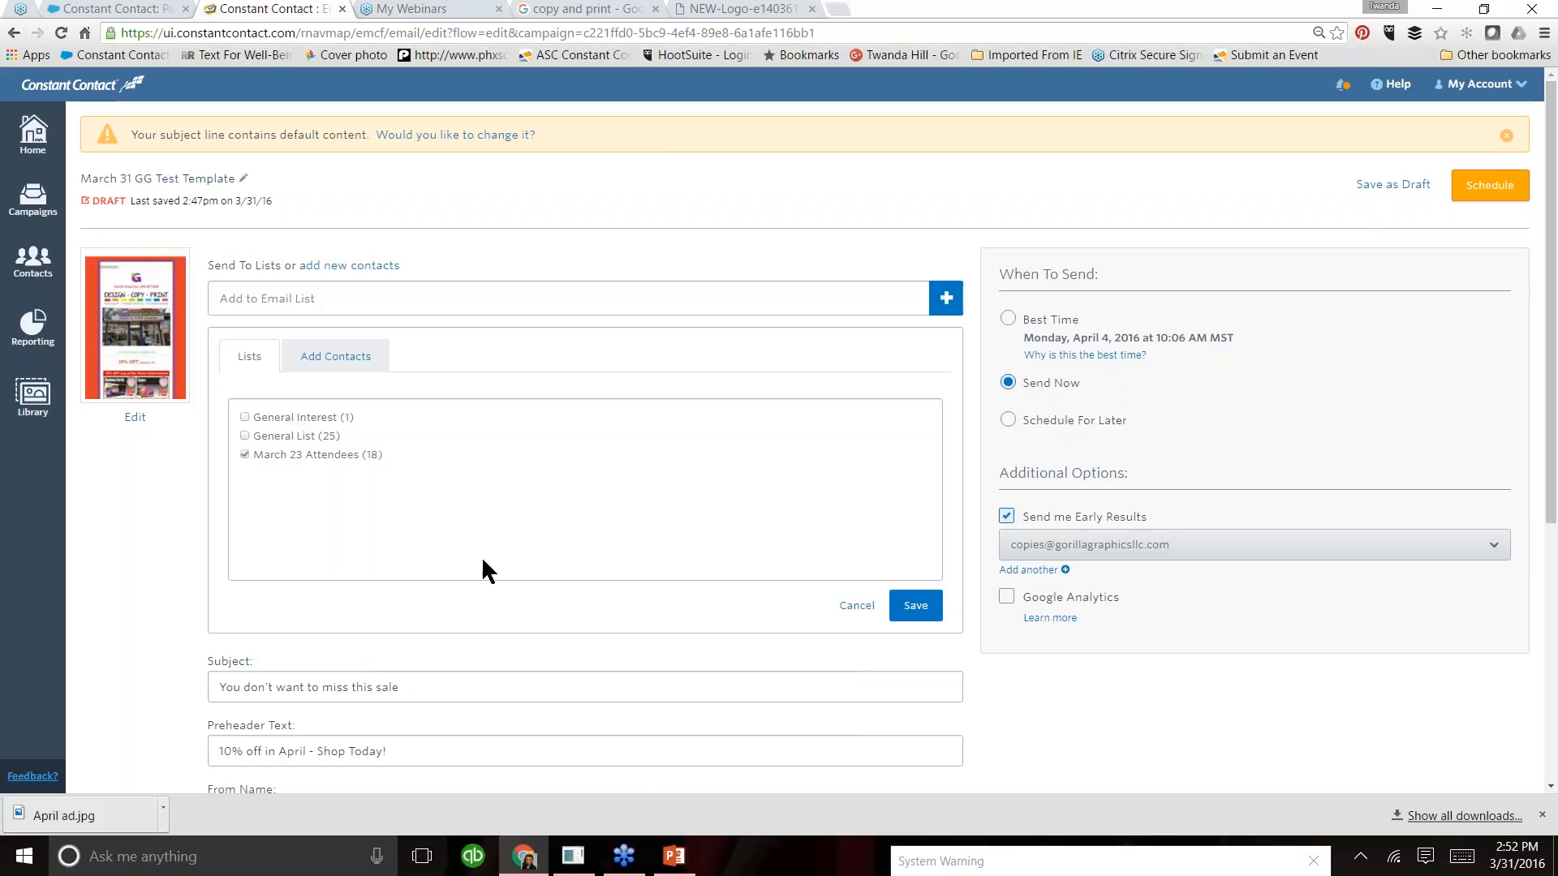
{"action": "left_click", "coordinate": [916, 610]}
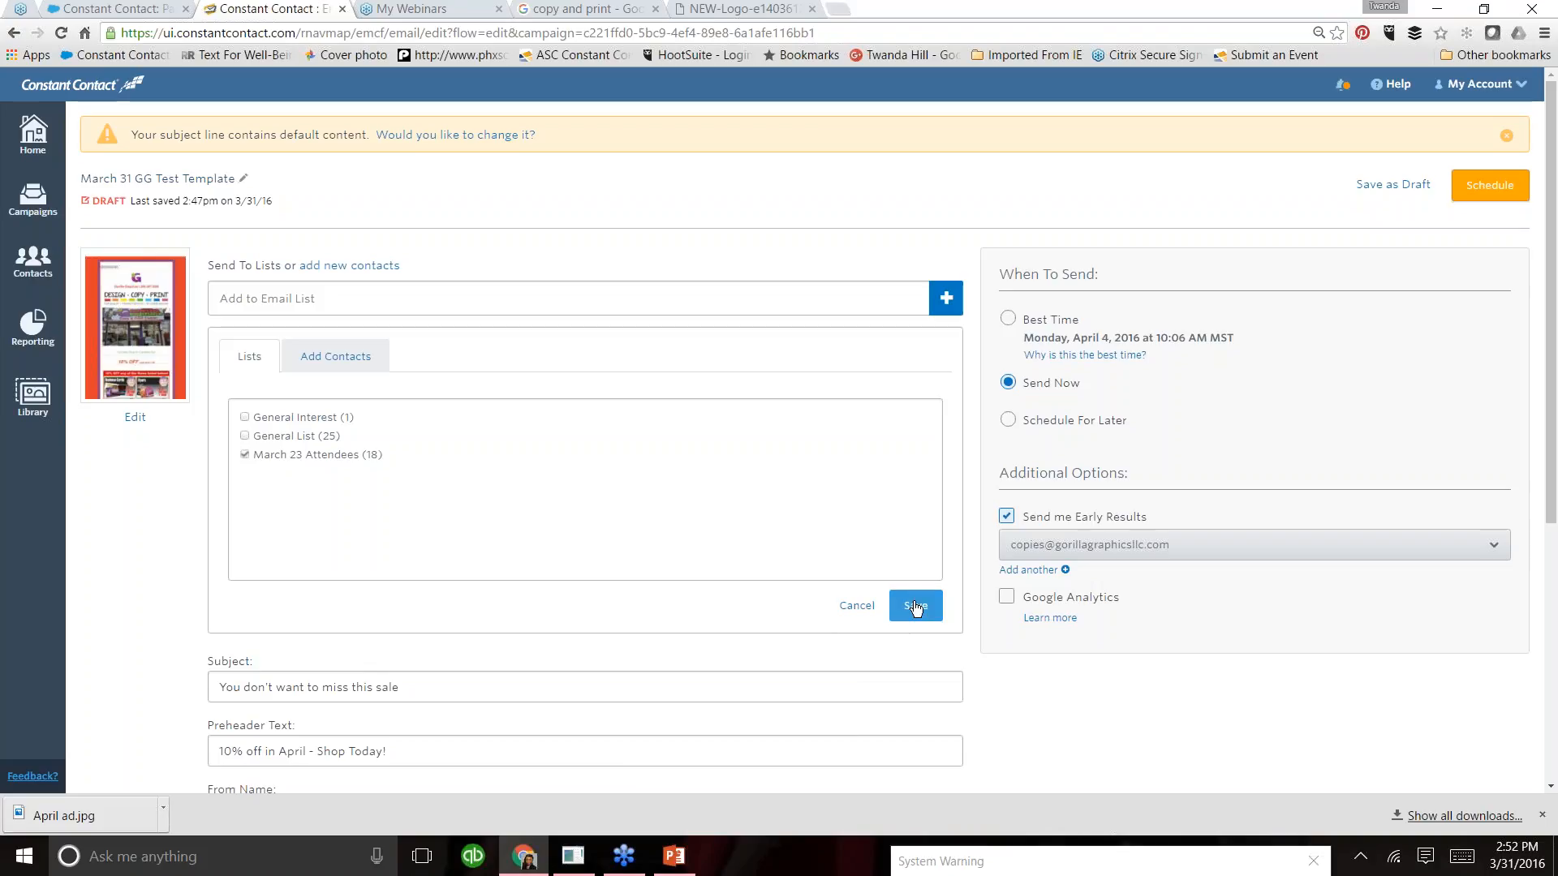
{"action": "left_click", "coordinate": [244, 454]}
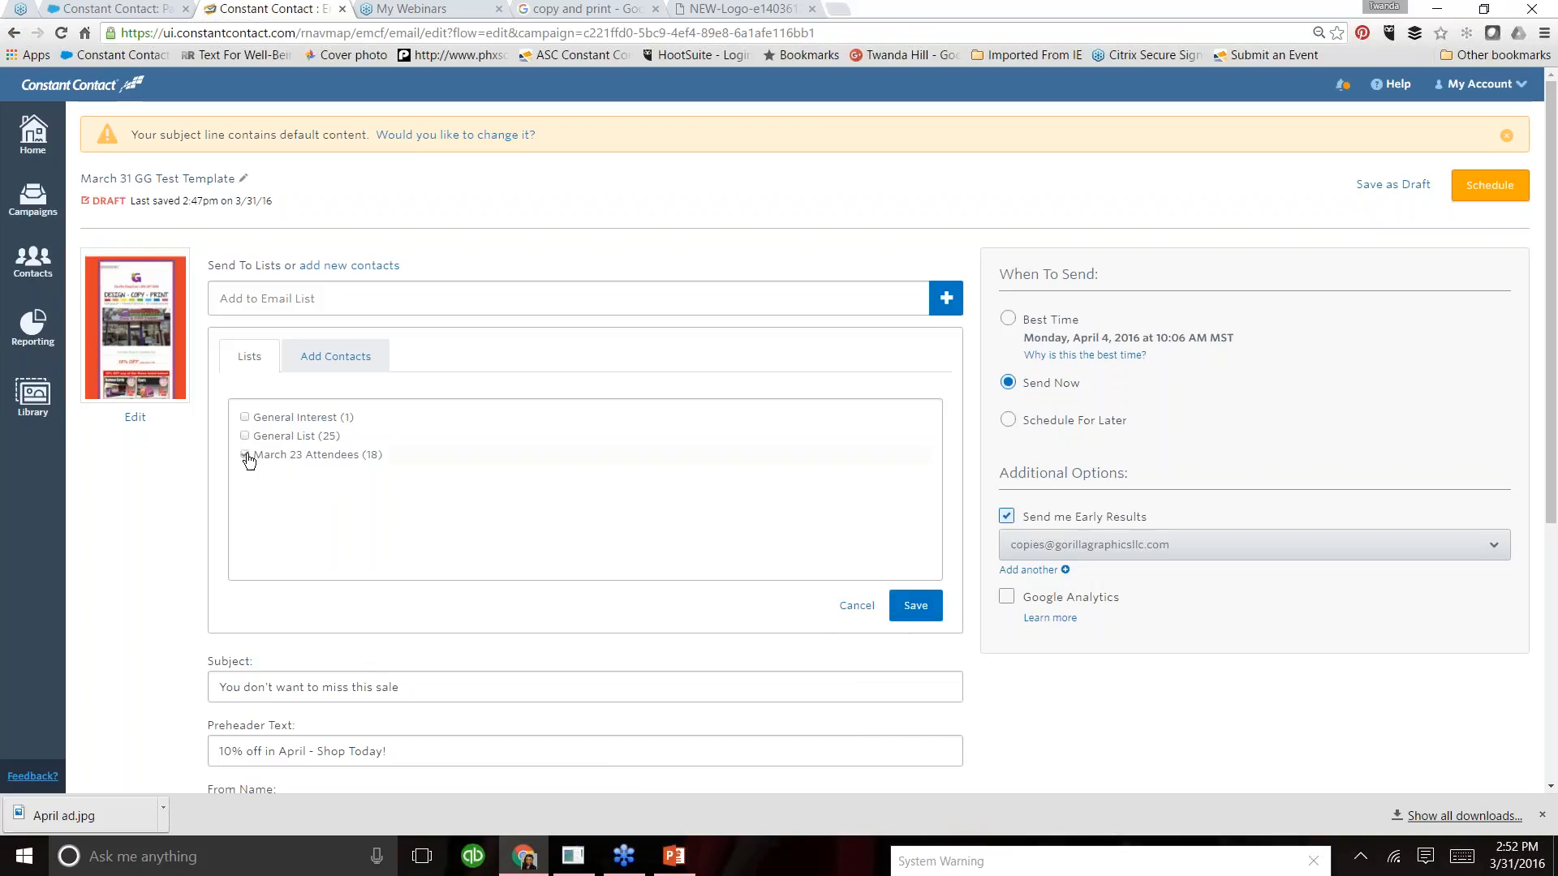
- Add a new contact by entering the recipient's email address, assign it to a new list named "Test Sample", and save it as the campaign's recipient
{"action": "left_click", "coordinate": [315, 358]}
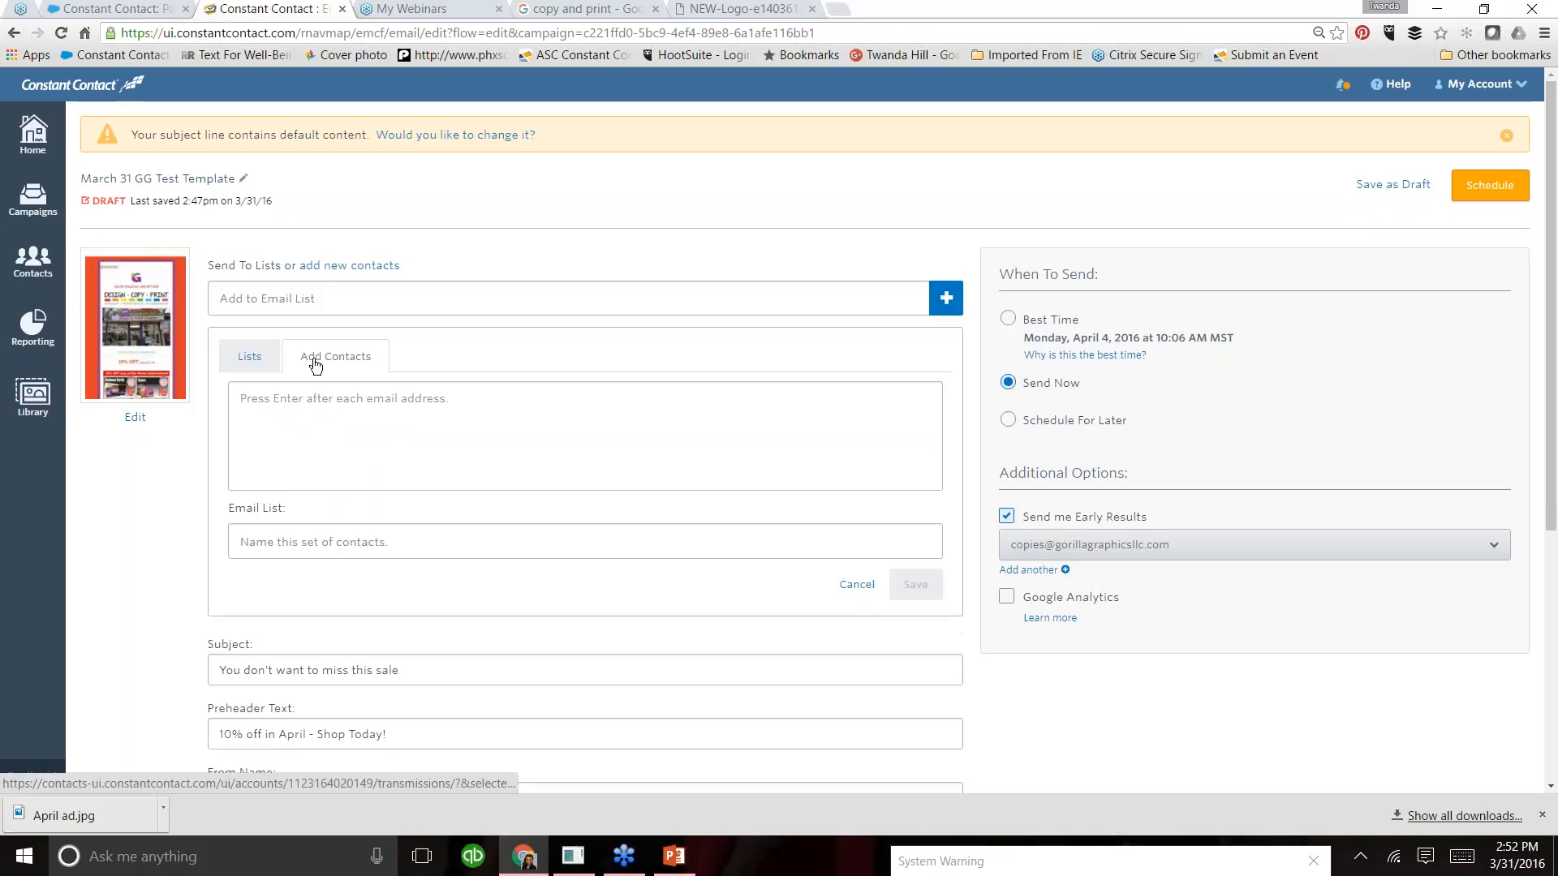
{"action": "left_click", "coordinate": [319, 398]}
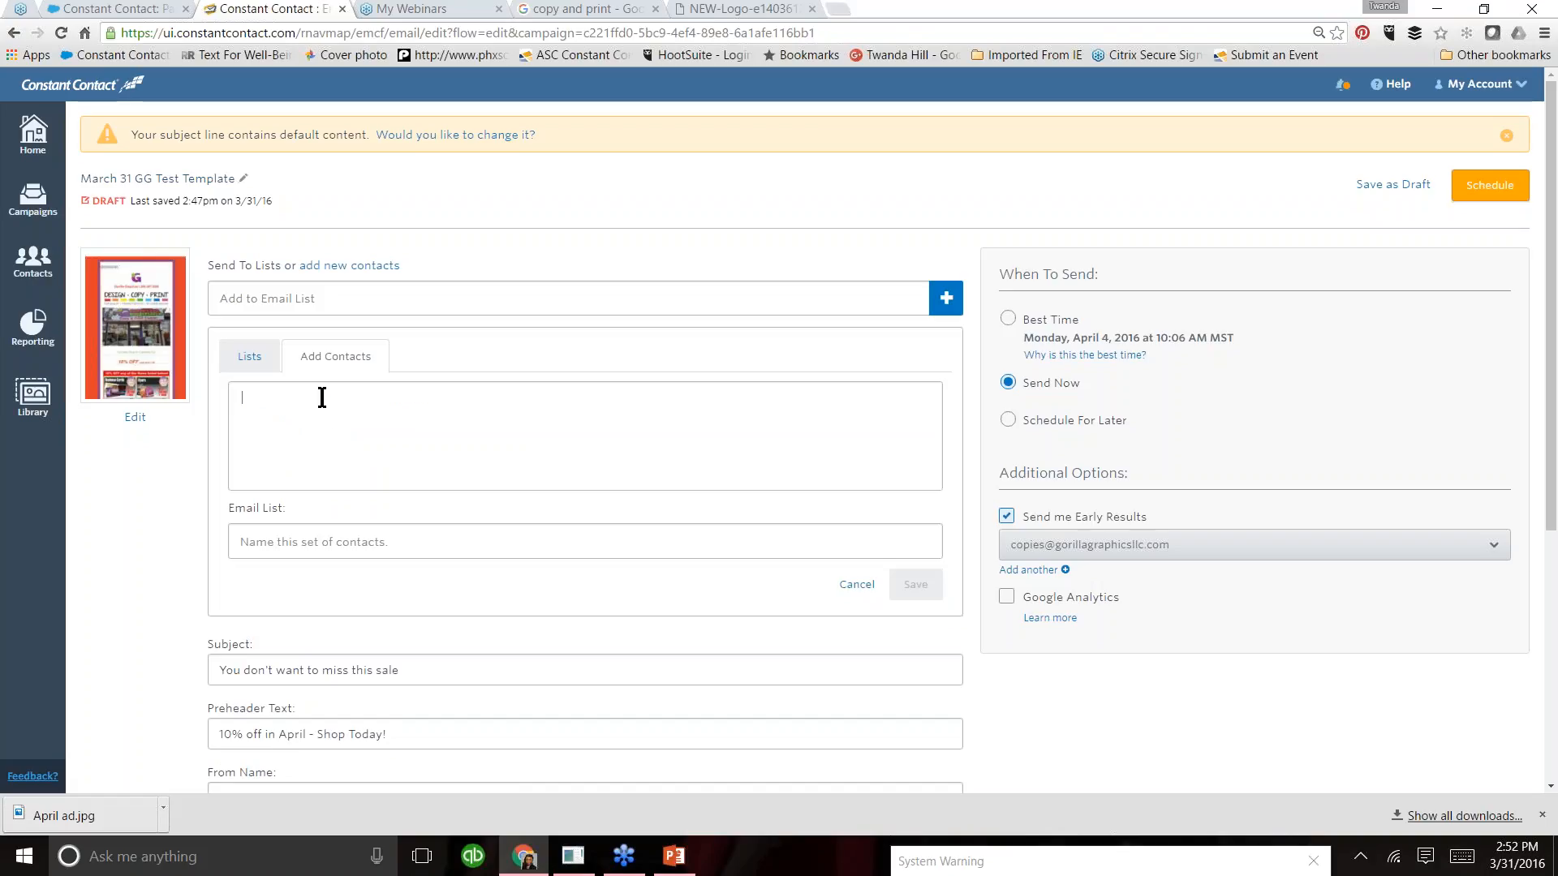
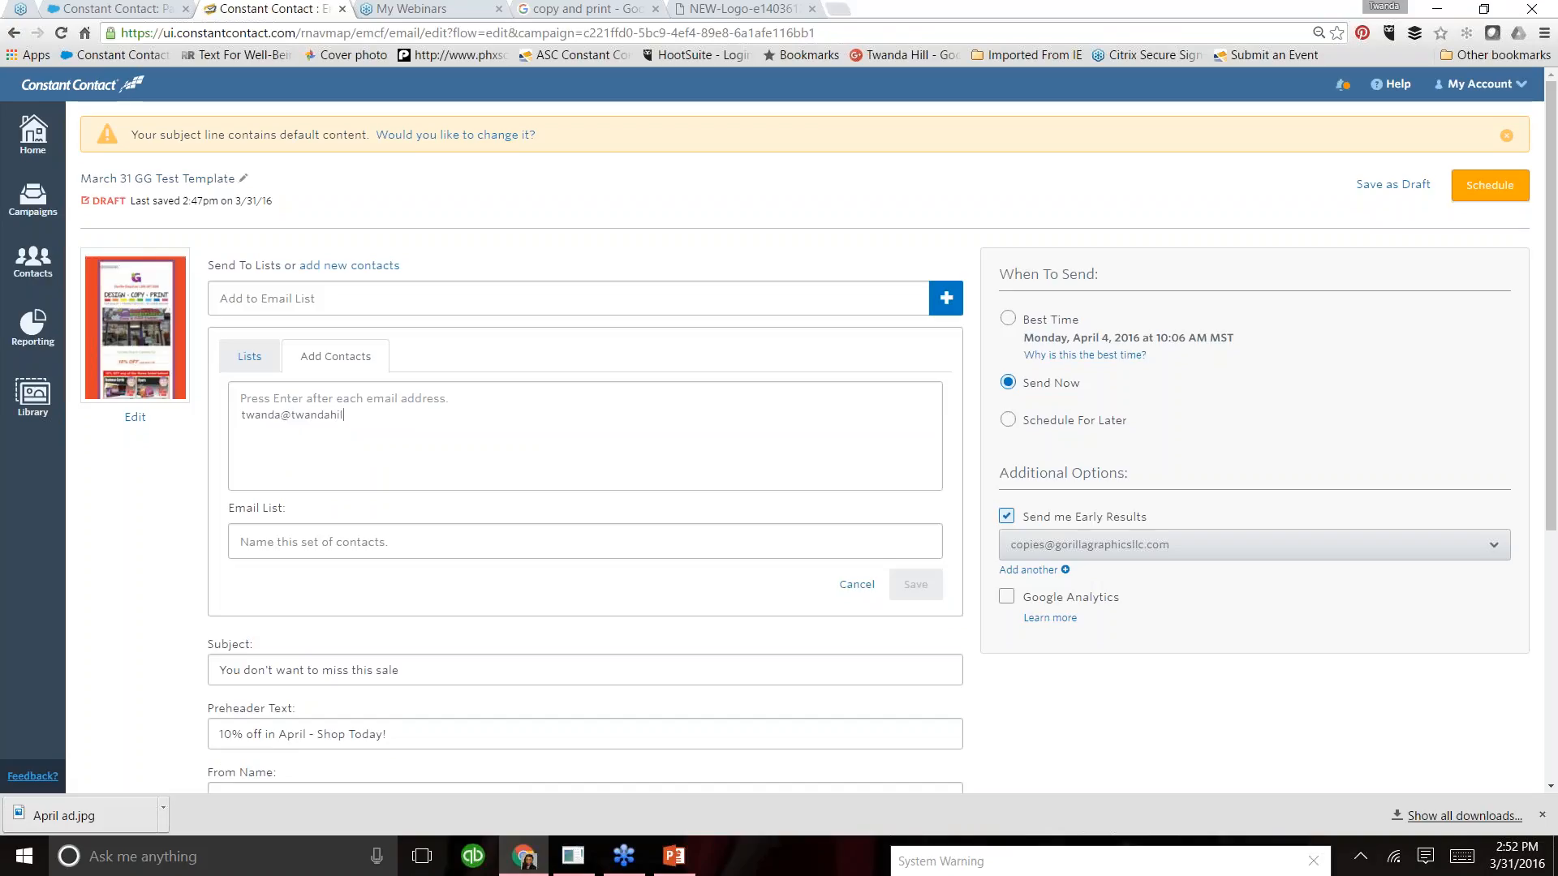
{"action": "key", "text": "Return"}
{"action": "left_click", "coordinate": [337, 541]}
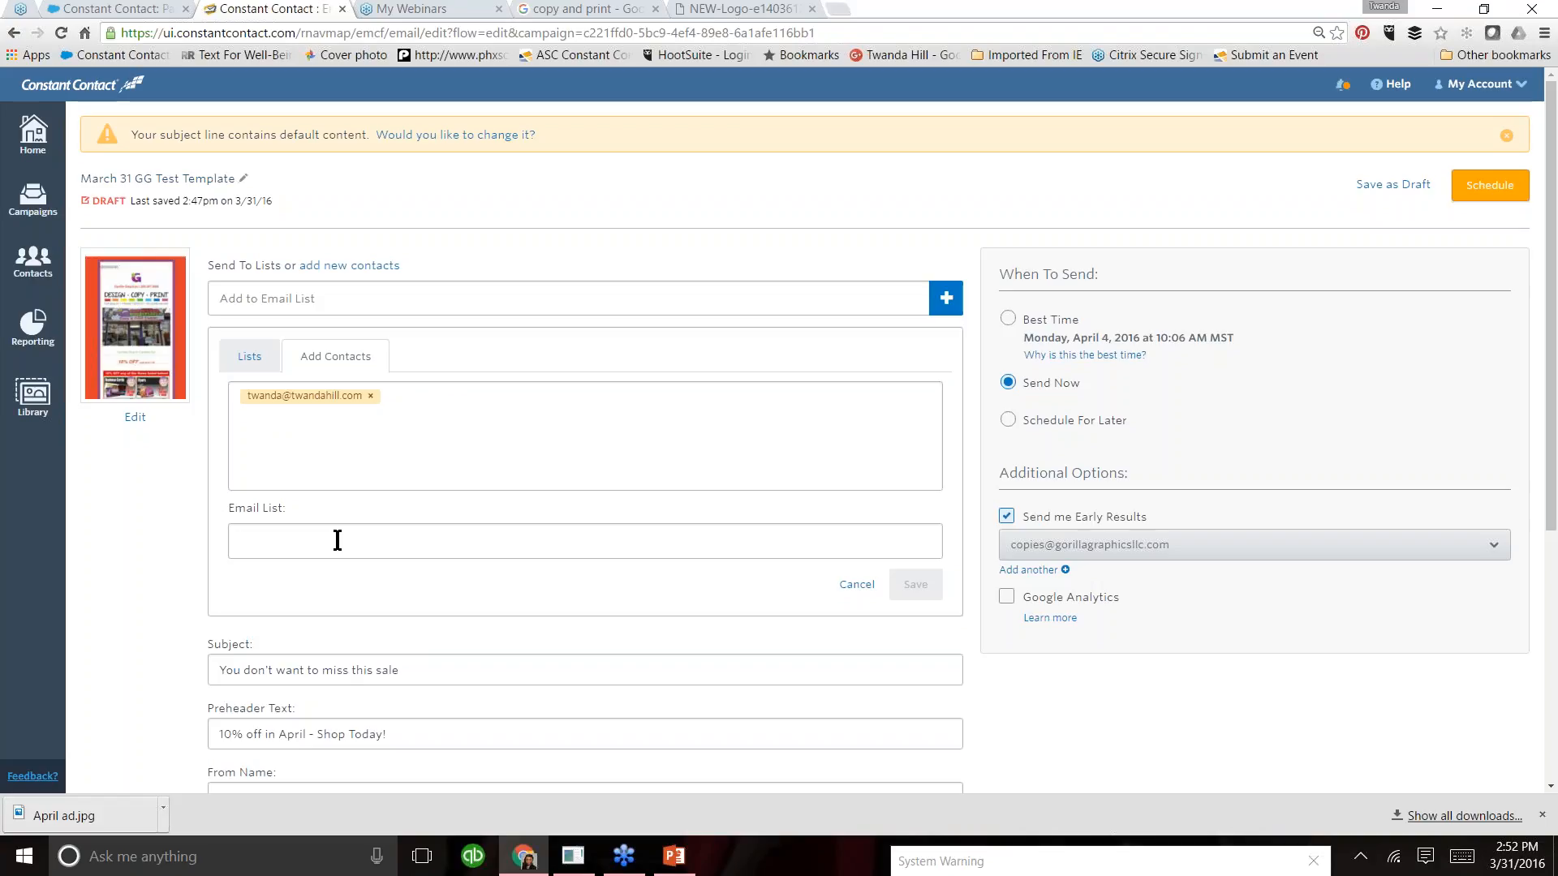
{"action": "type", "text": "Test Sample"}
{"action": "key", "text": "Return"}
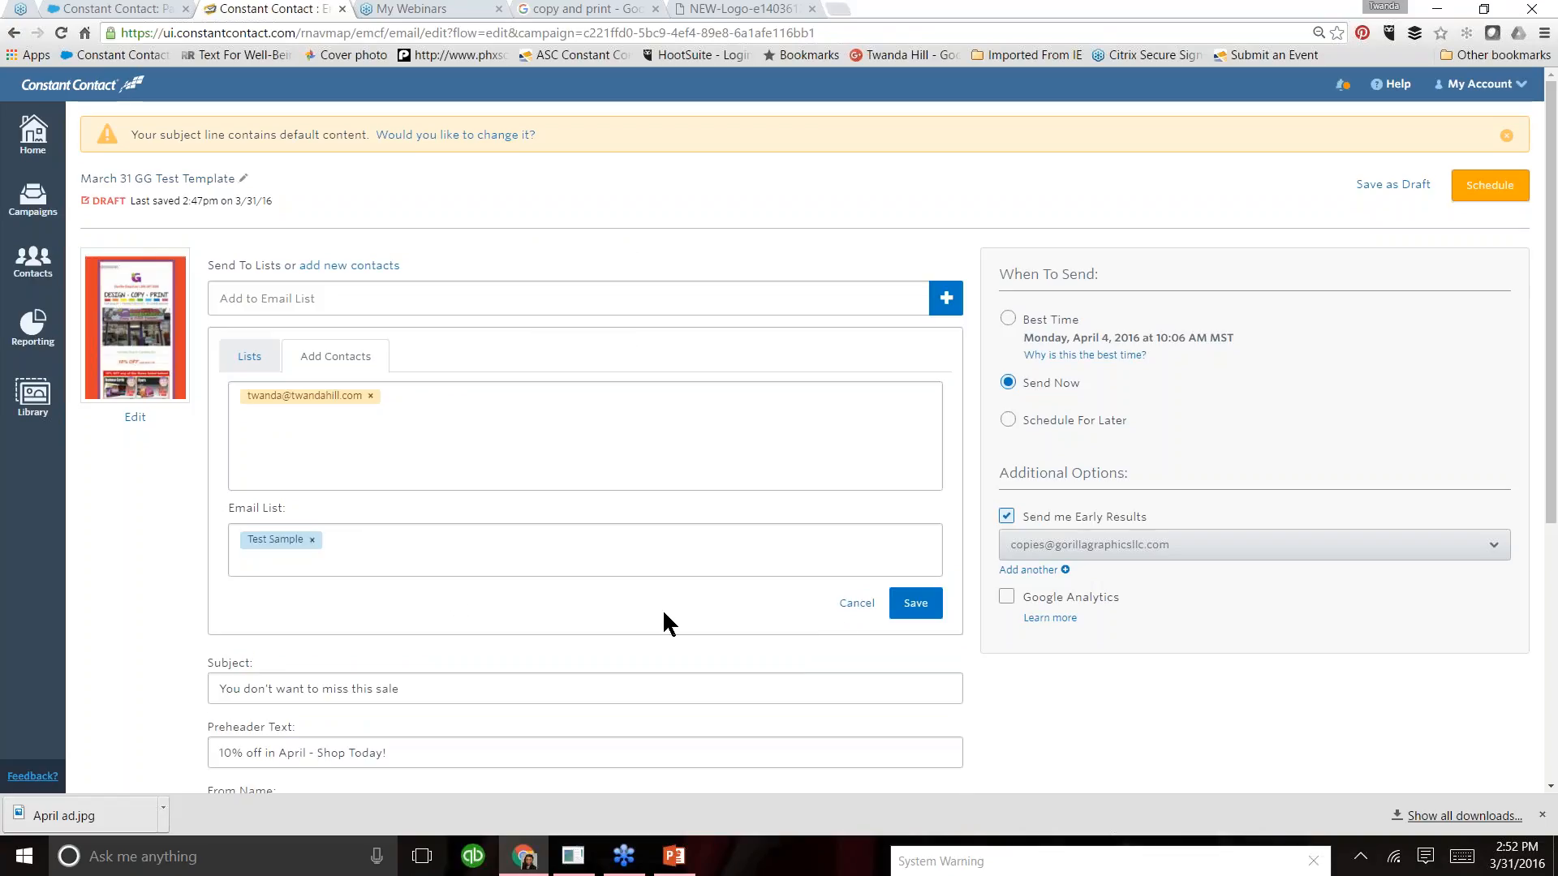
{"action": "left_click", "coordinate": [914, 611]}
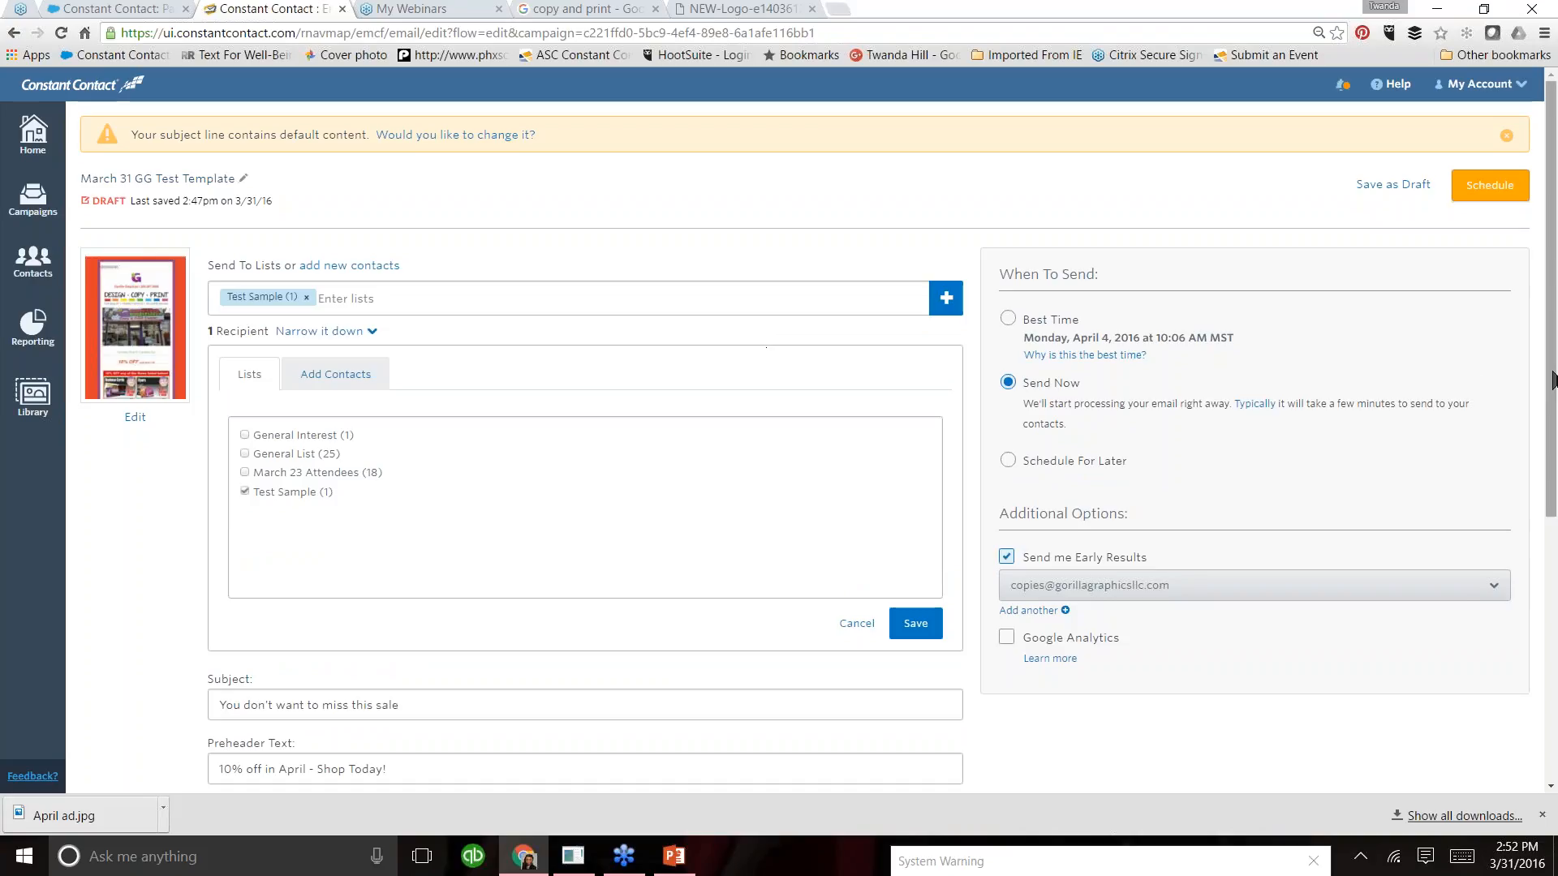
- Set the campaign to be scheduled for later, on 04/01/2016 at 7:00 am
{"action": "scroll", "coordinate": [1550, 397], "scroll_direction": "down", "scroll_amount": 2}
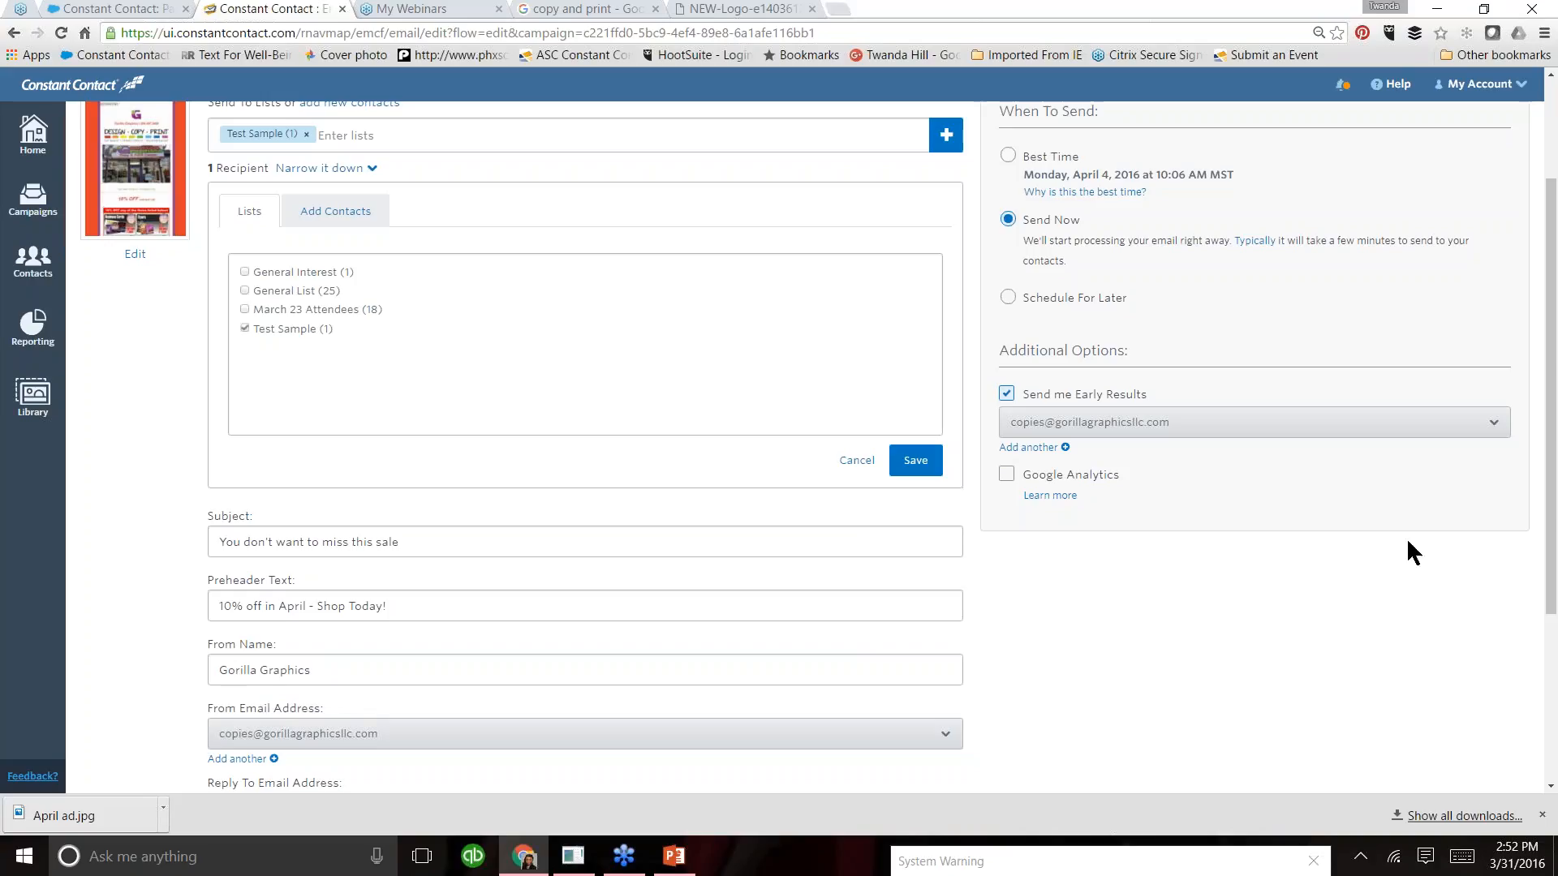
{"action": "left_click_drag", "start_coordinate": [1553, 568], "coordinate": [1555, 468]}
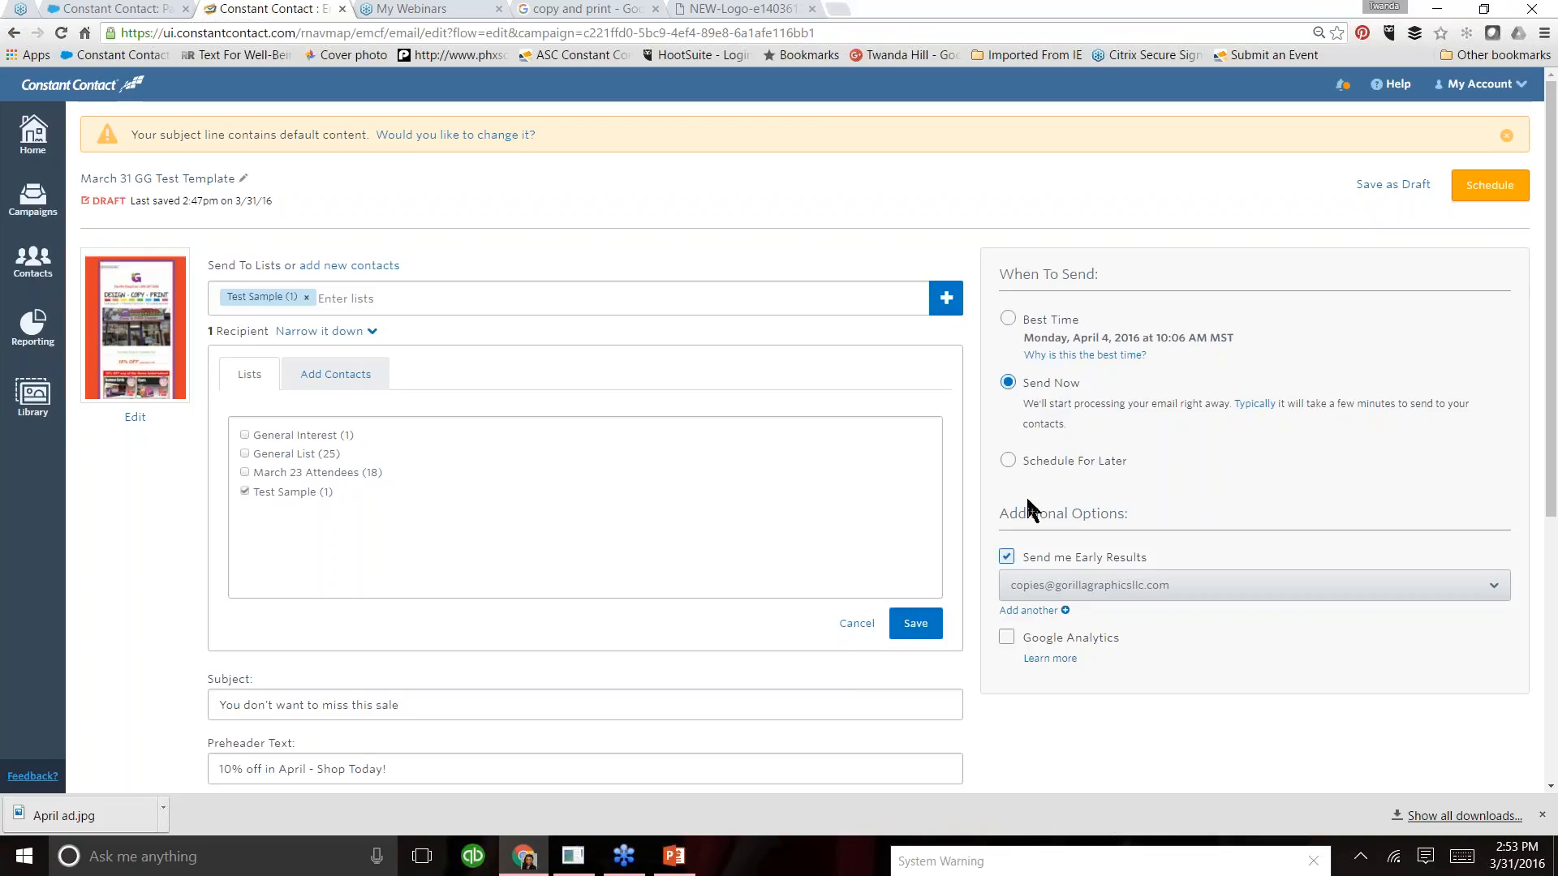
{"action": "left_click", "coordinate": [1008, 460]}
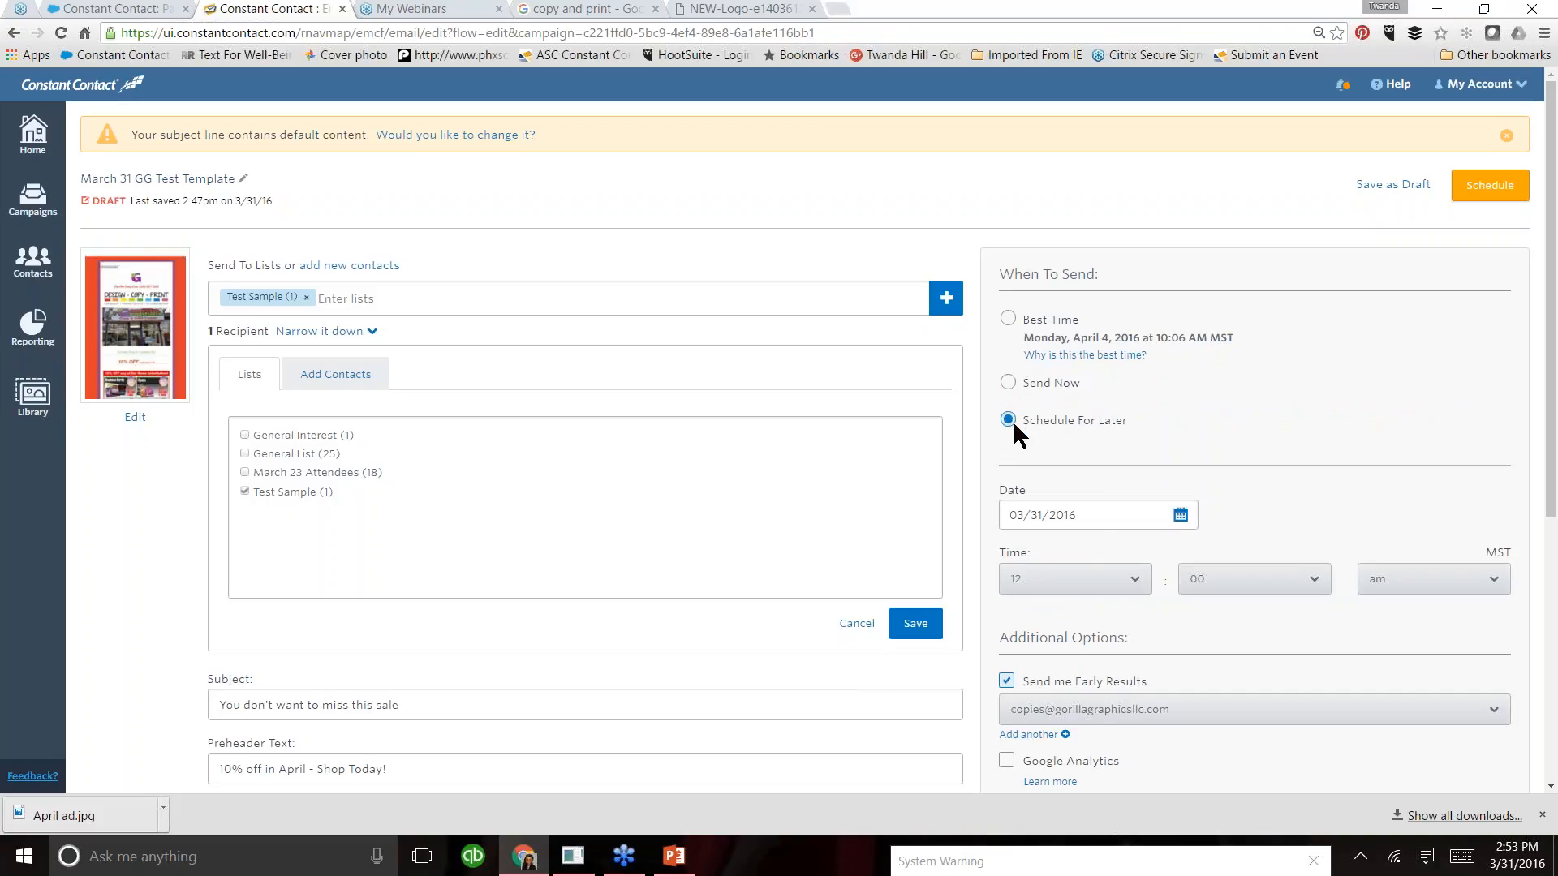
{"action": "left_click", "coordinate": [1188, 517]}
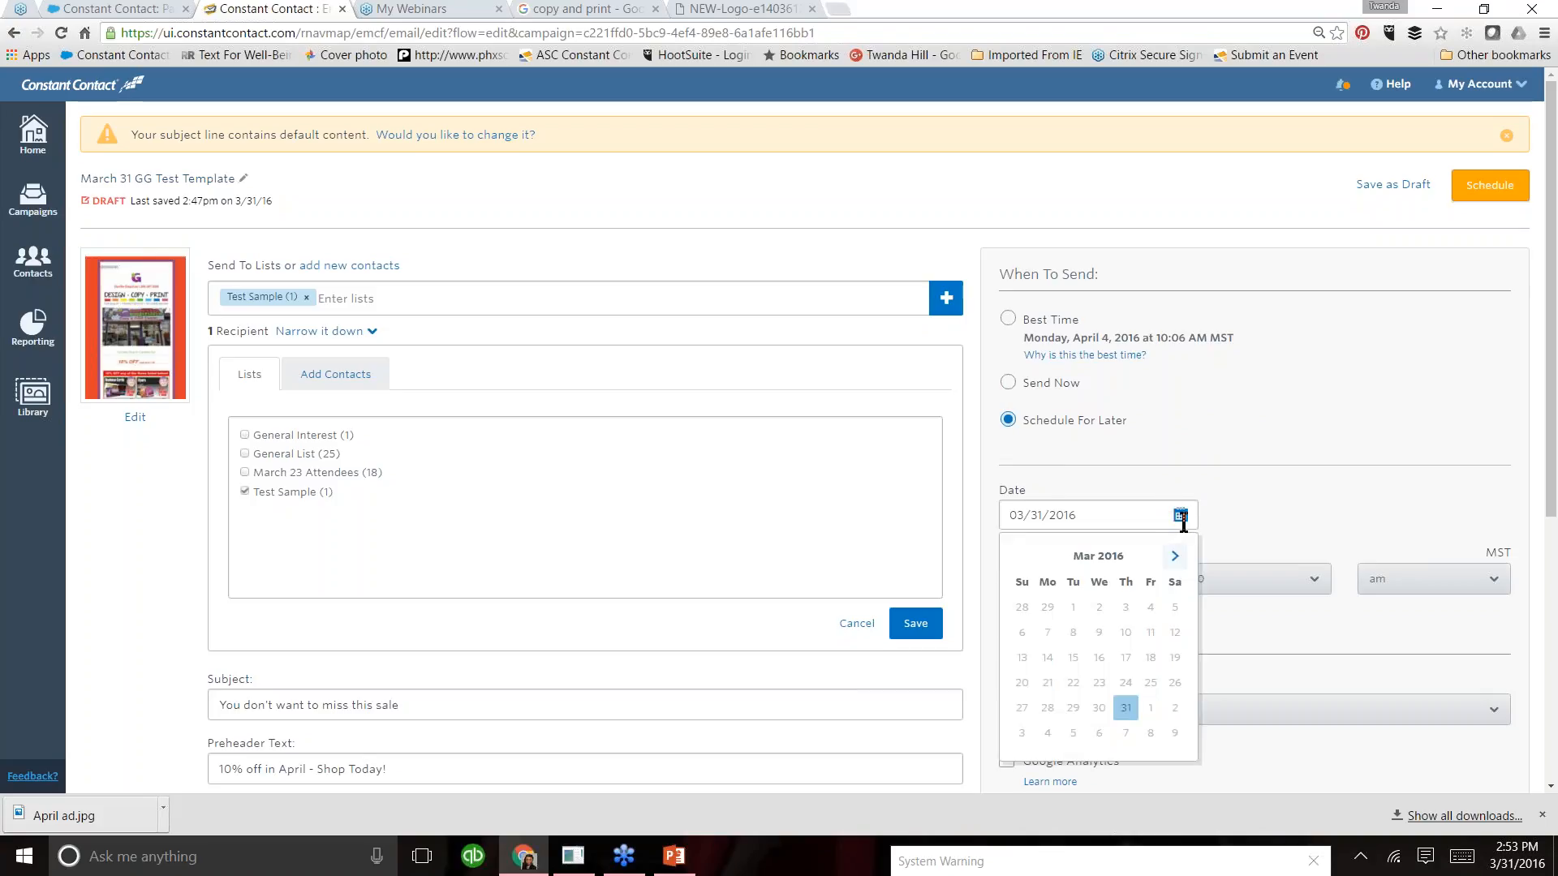
{"action": "left_click", "coordinate": [1149, 715]}
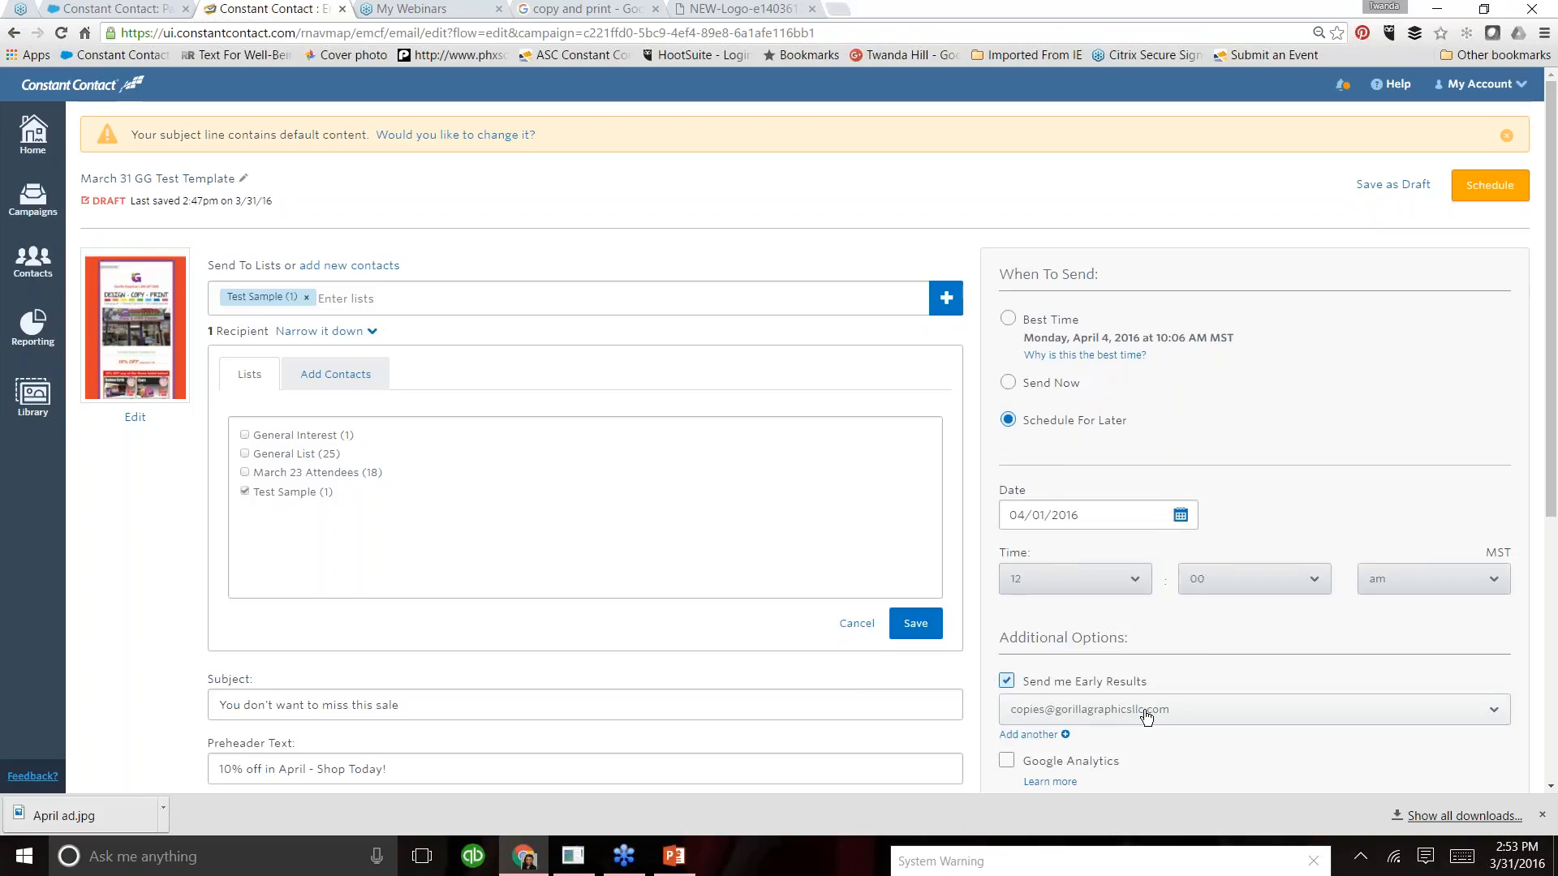
{"action": "left_click", "coordinate": [1137, 584]}
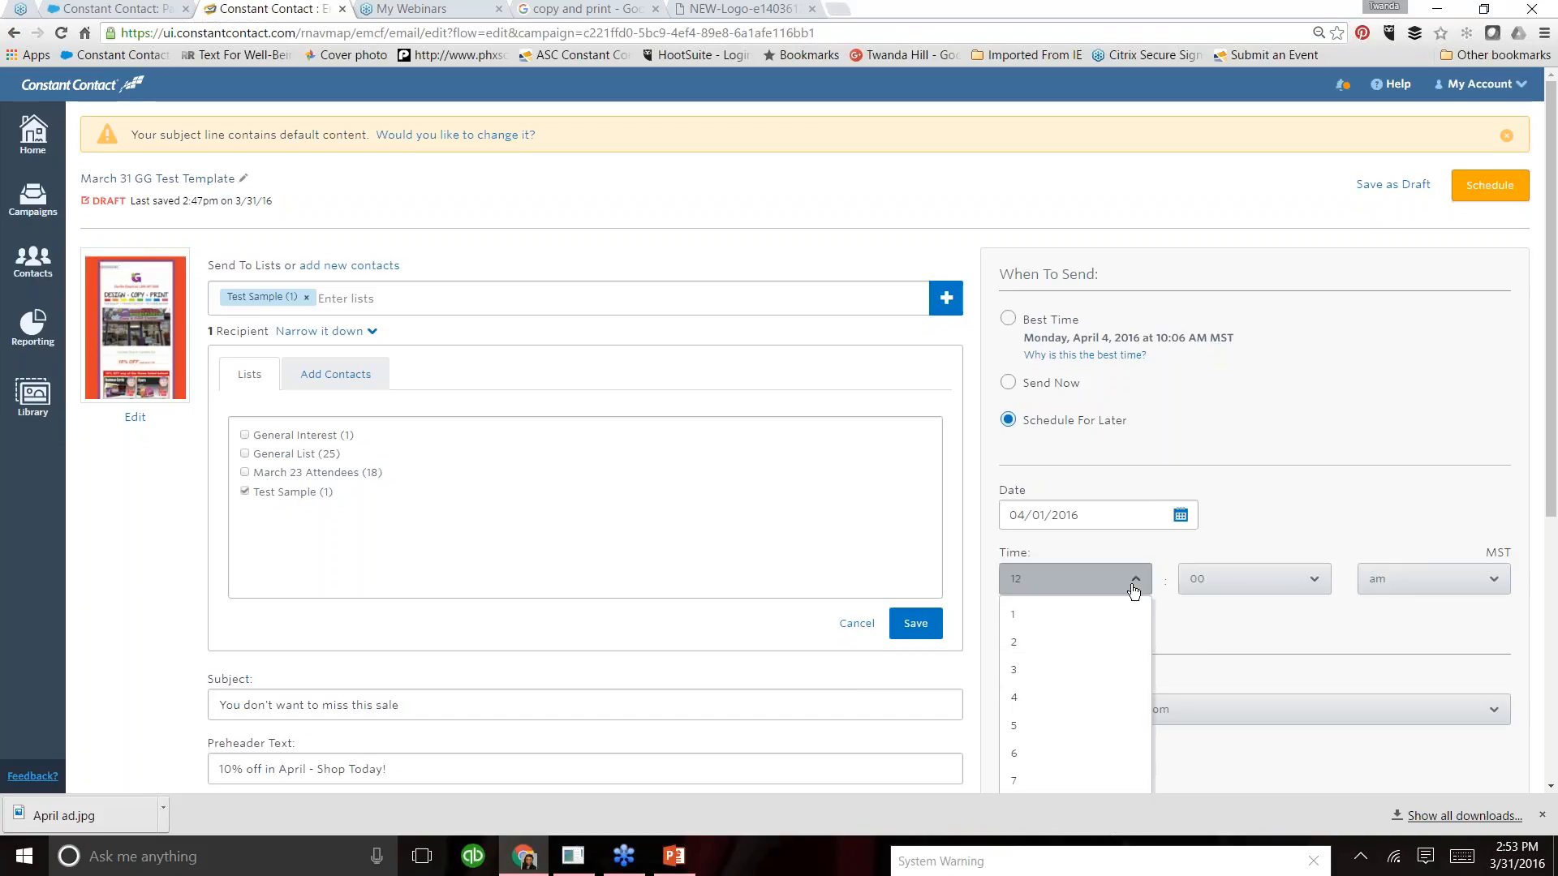
{"action": "left_click", "coordinate": [1014, 782]}
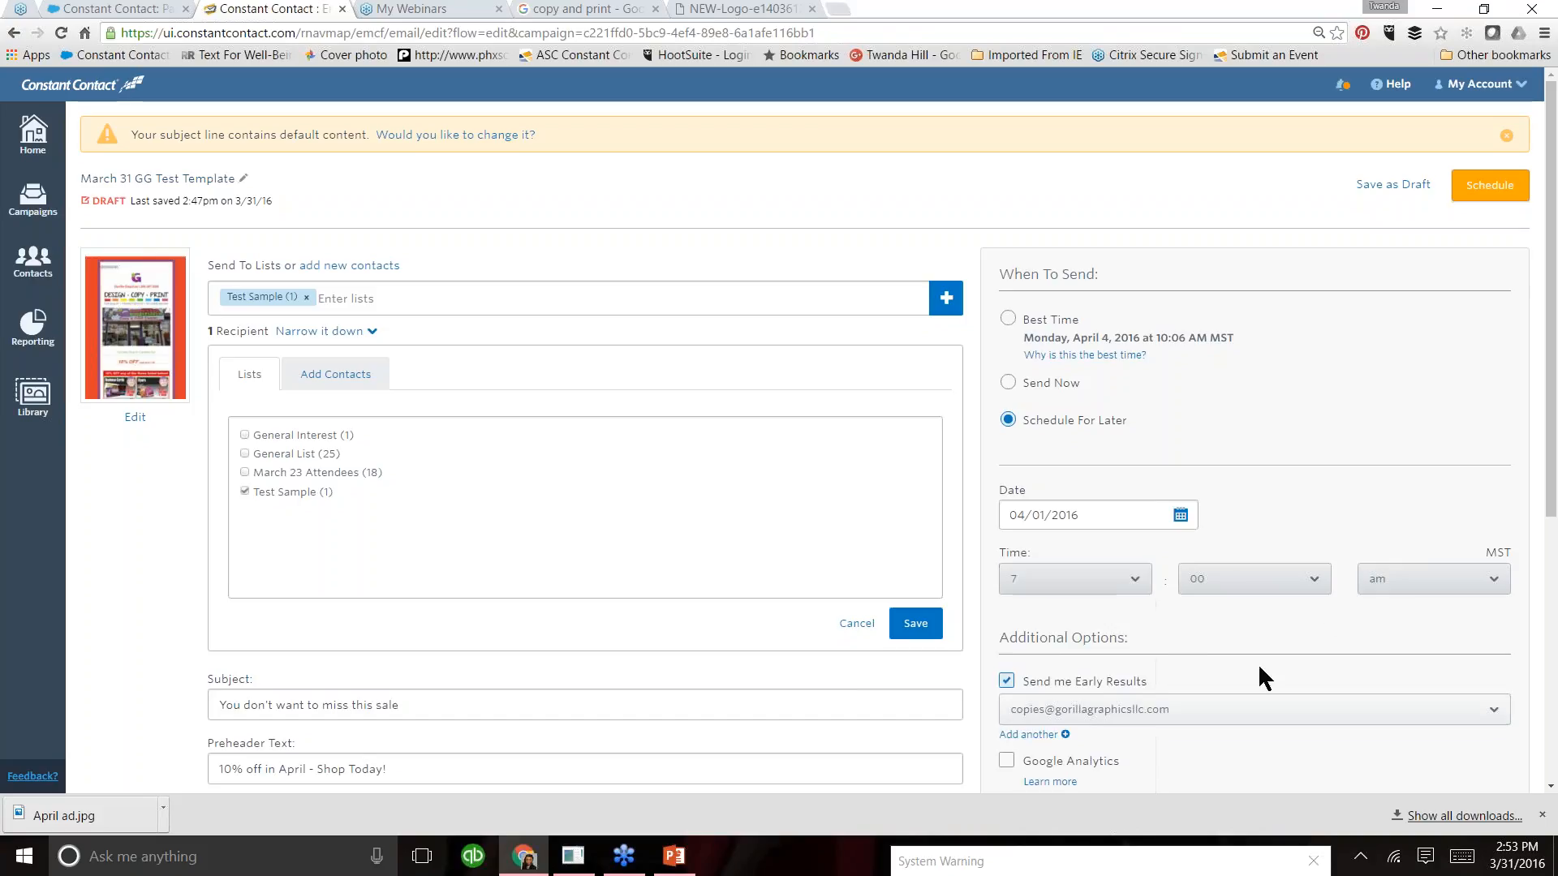
{"action": "left_click", "coordinate": [1500, 585]}
{"action": "left_click", "coordinate": [1473, 621]}
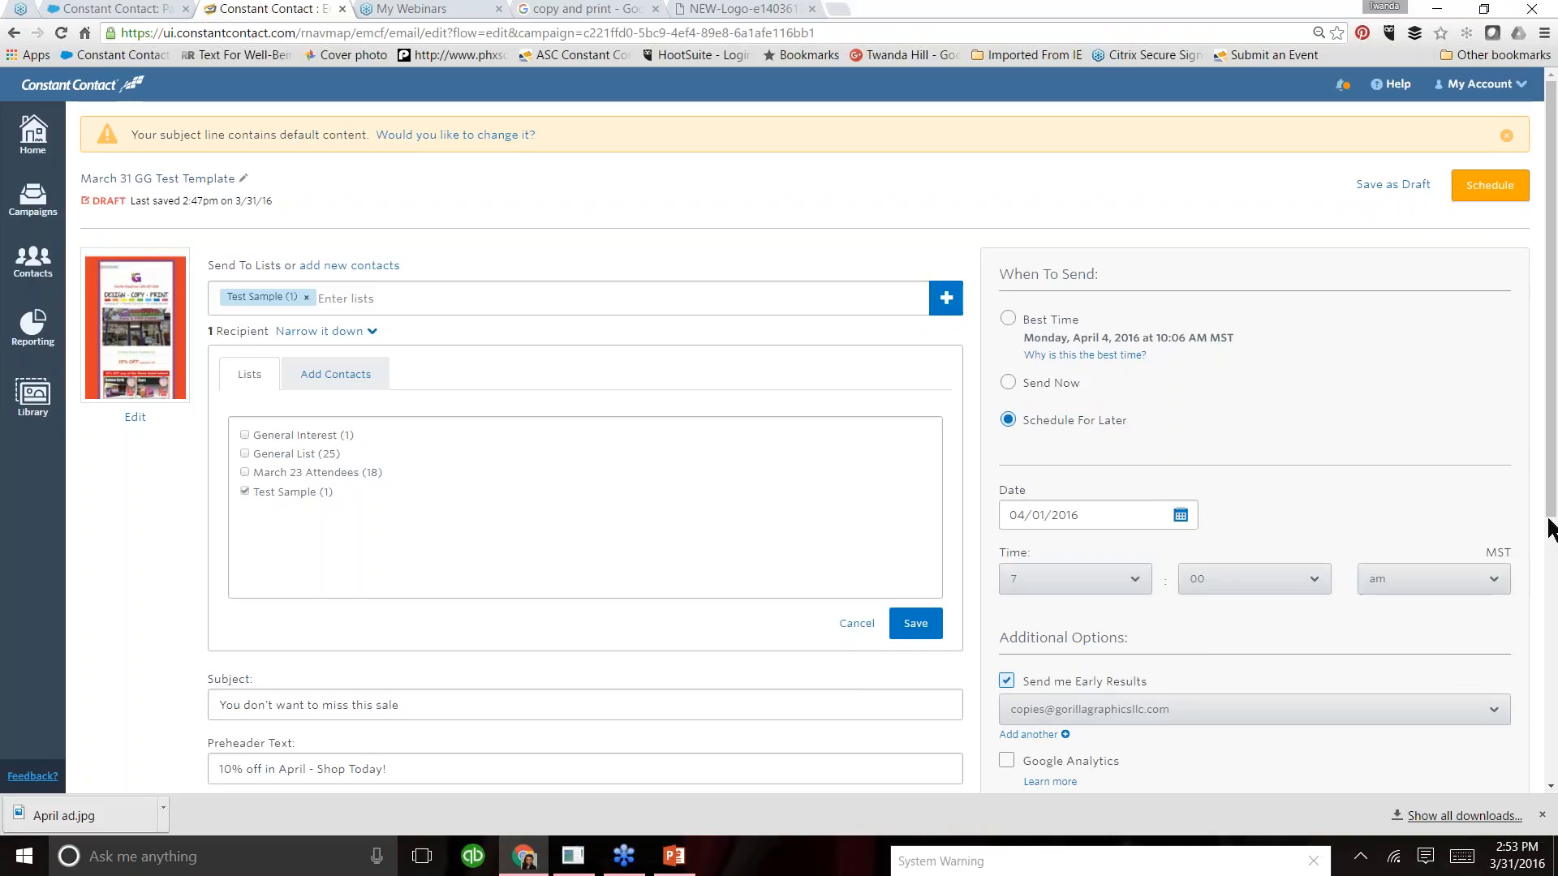
- Review the remaining email settings and schedule the campaign
{"action": "scroll", "coordinate": [1553, 504], "scroll_direction": "down", "scroll_amount": 5}
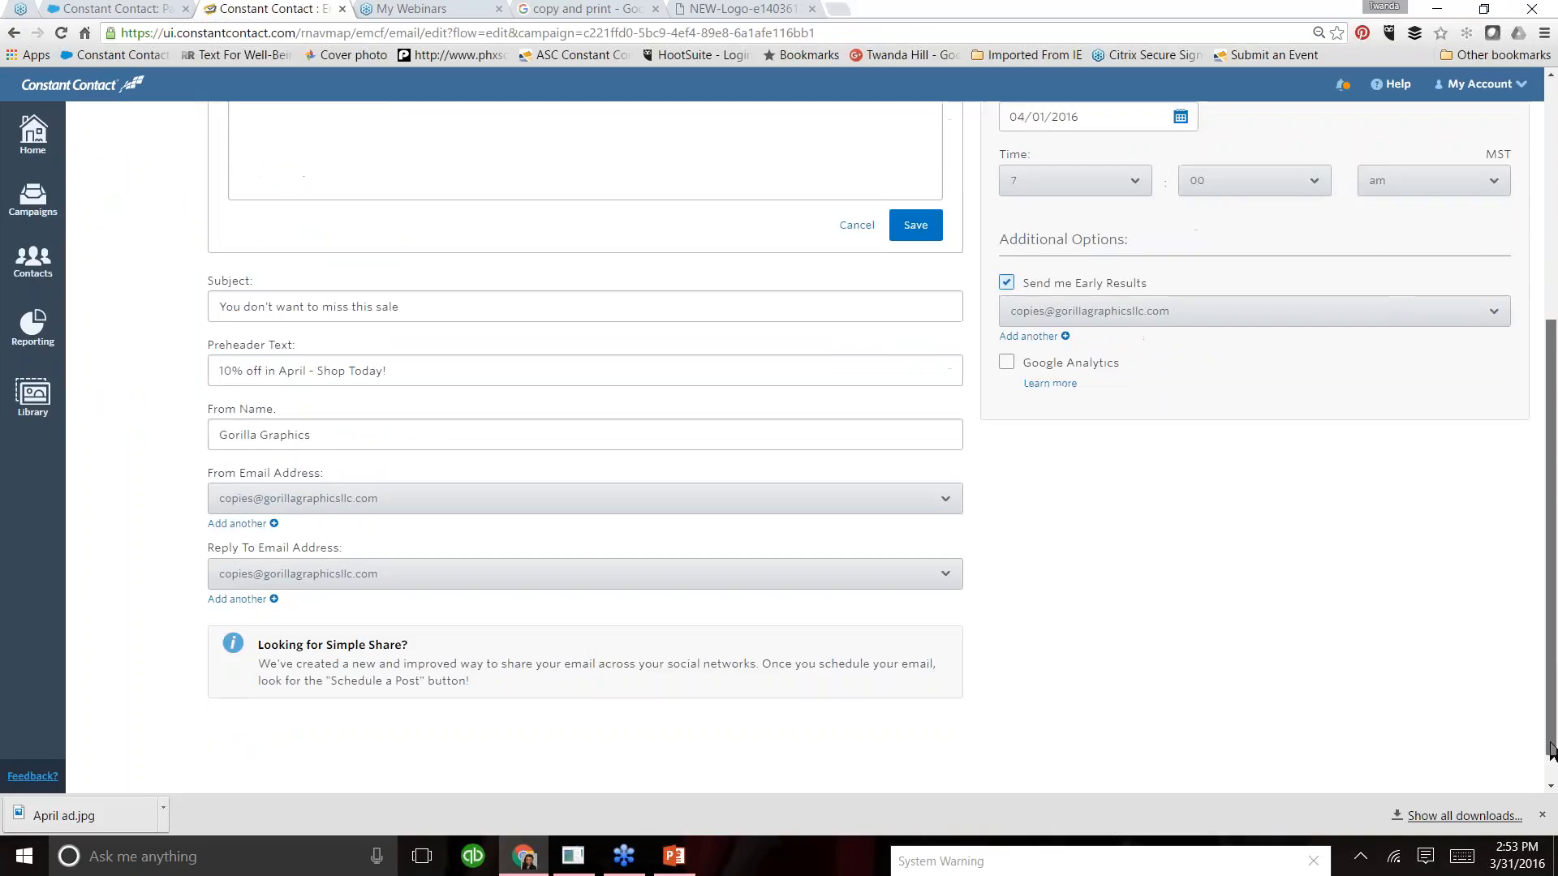
{"action": "scroll", "coordinate": [1525, 505], "scroll_direction": "up", "scroll_amount": 4}
{"action": "scroll", "coordinate": [1526, 505], "scroll_direction": "up", "scroll_amount": 1}
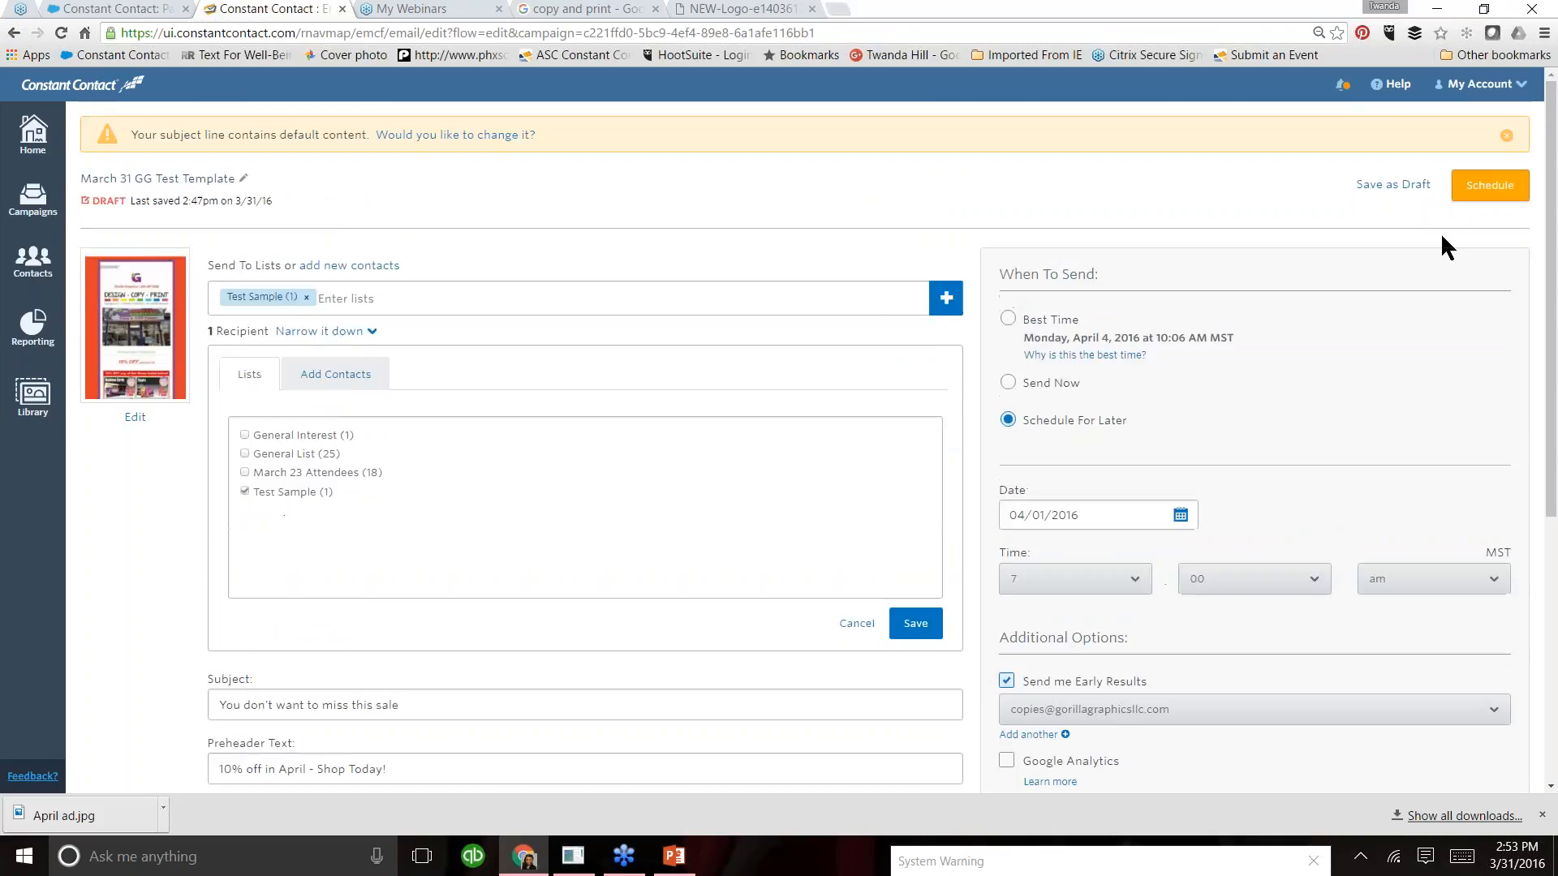
{"action": "left_click", "coordinate": [1488, 197]}
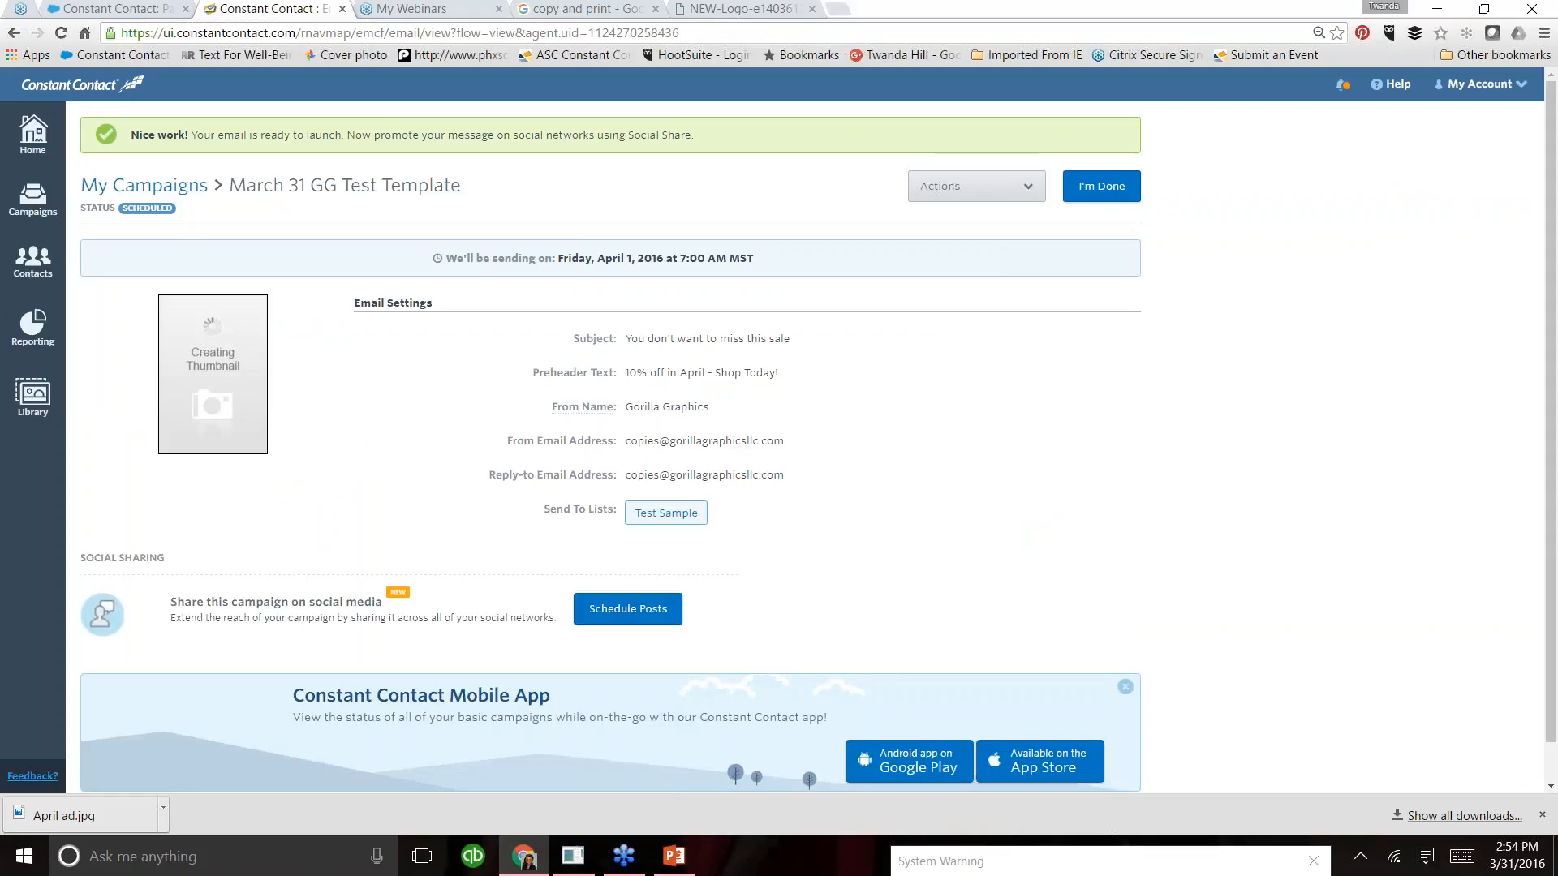
- Review the actions available for the scheduled campaign, such as Download, Copy, Unschedule and Print, without applying any
{"action": "left_click", "coordinate": [1036, 189]}
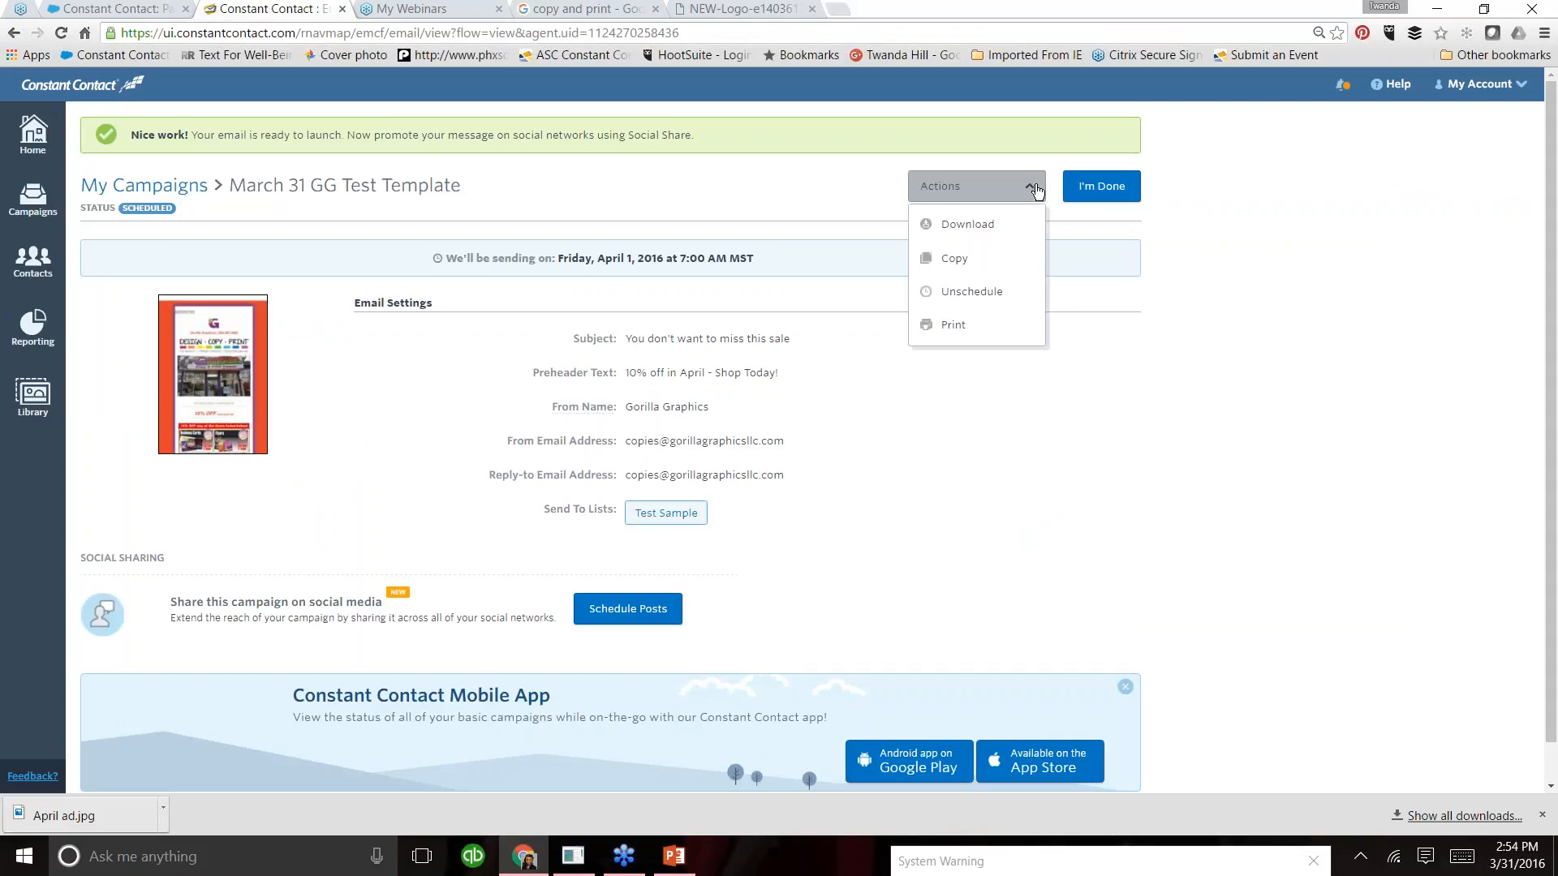
{"action": "left_click", "coordinate": [991, 223]}
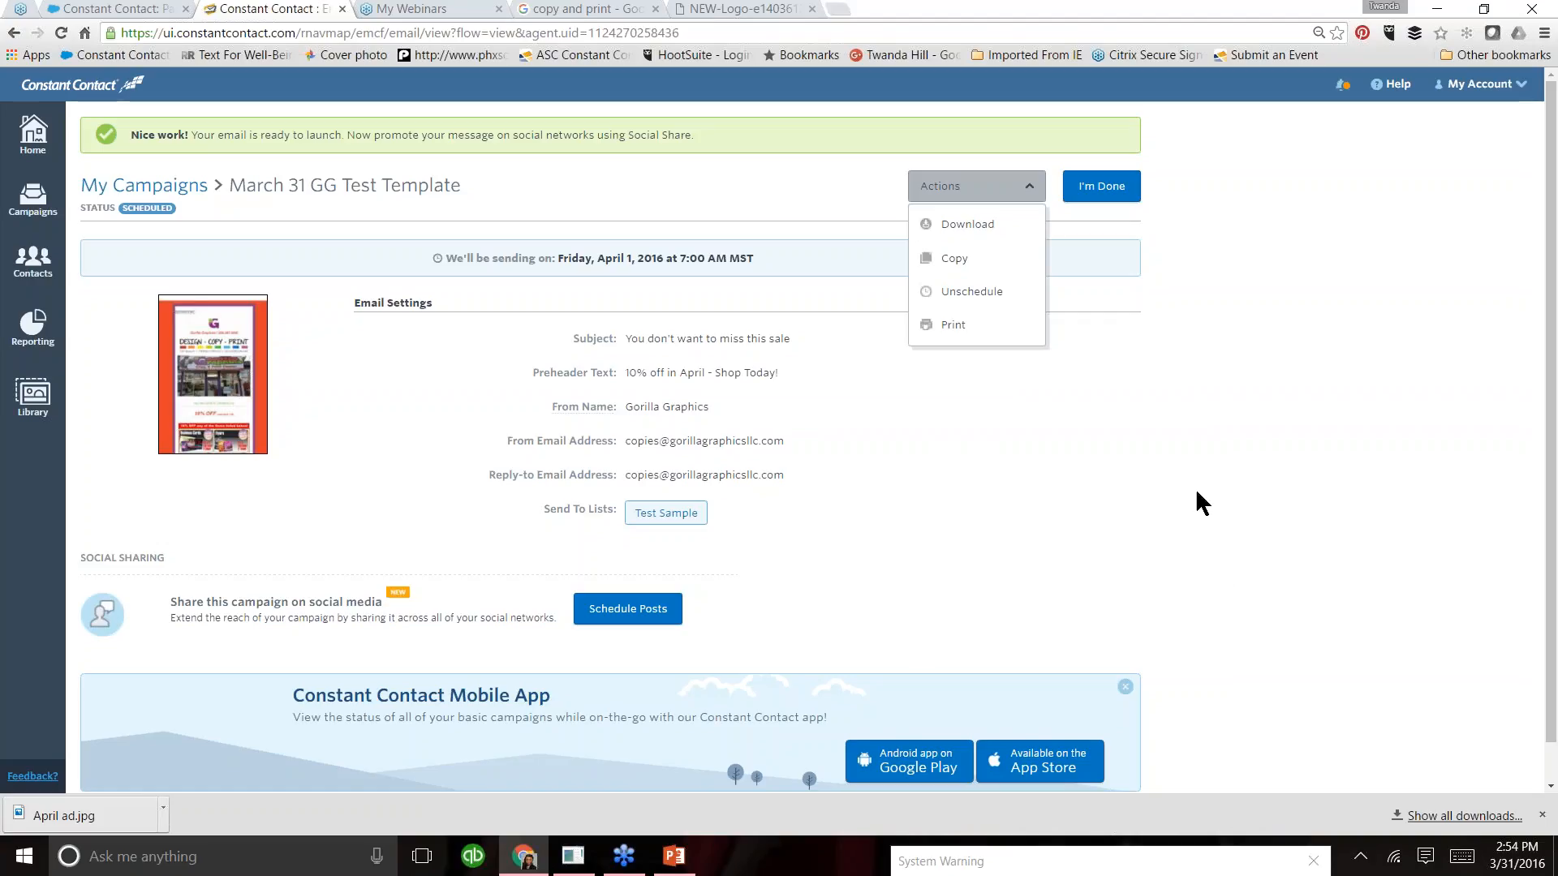
{"action": "left_click", "coordinate": [1164, 497]}
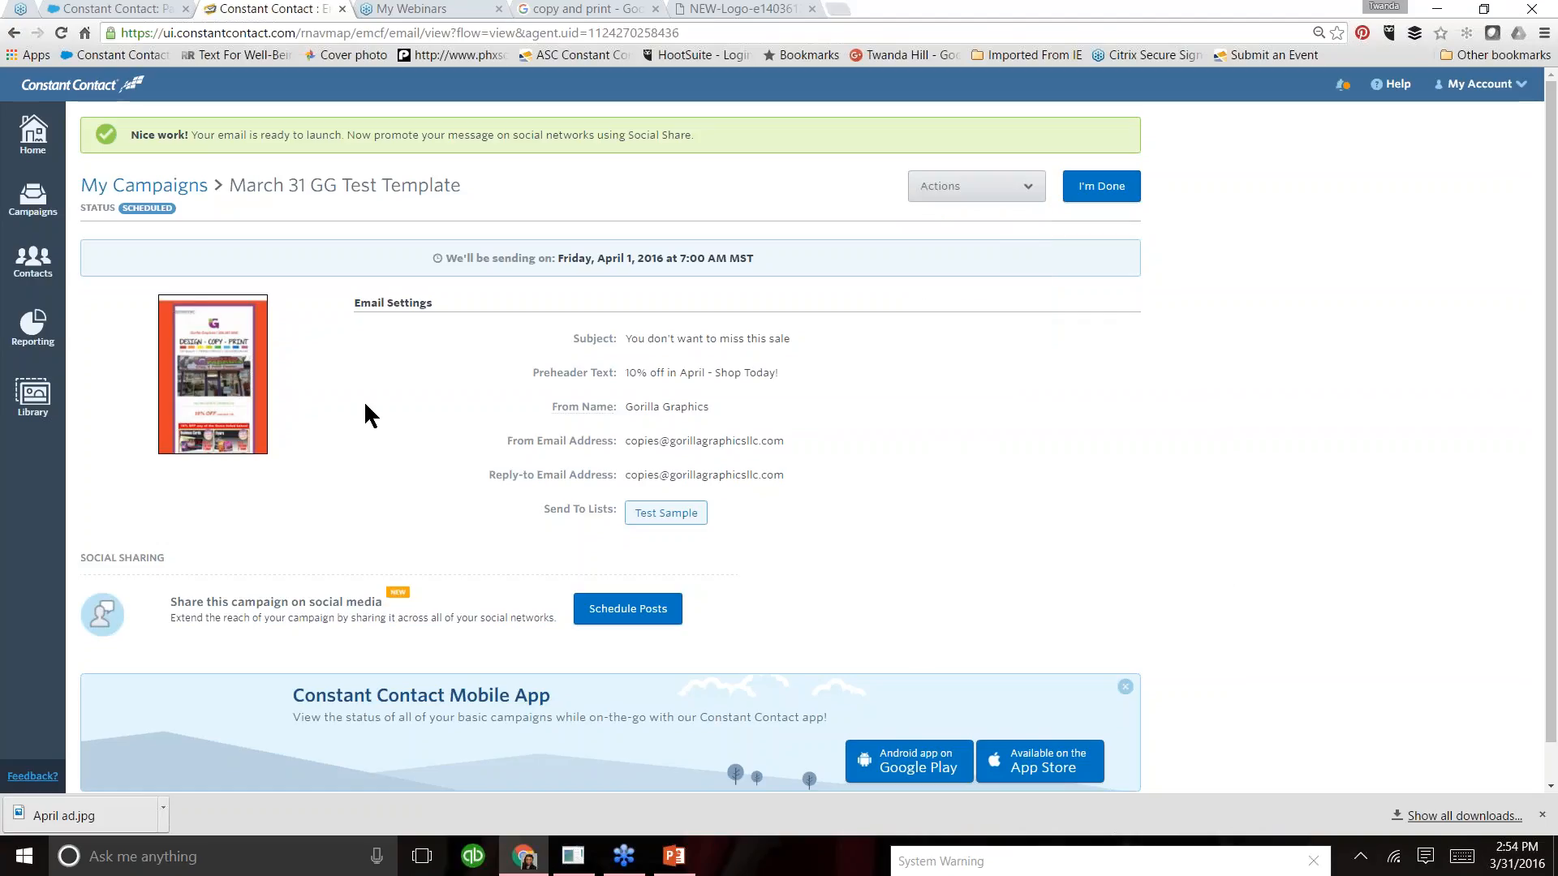
- Open social post scheduling for the campaign and add the account owner's "& Associates" Facebook page as a channel in the social accounts options
{"action": "left_click", "coordinate": [620, 616]}
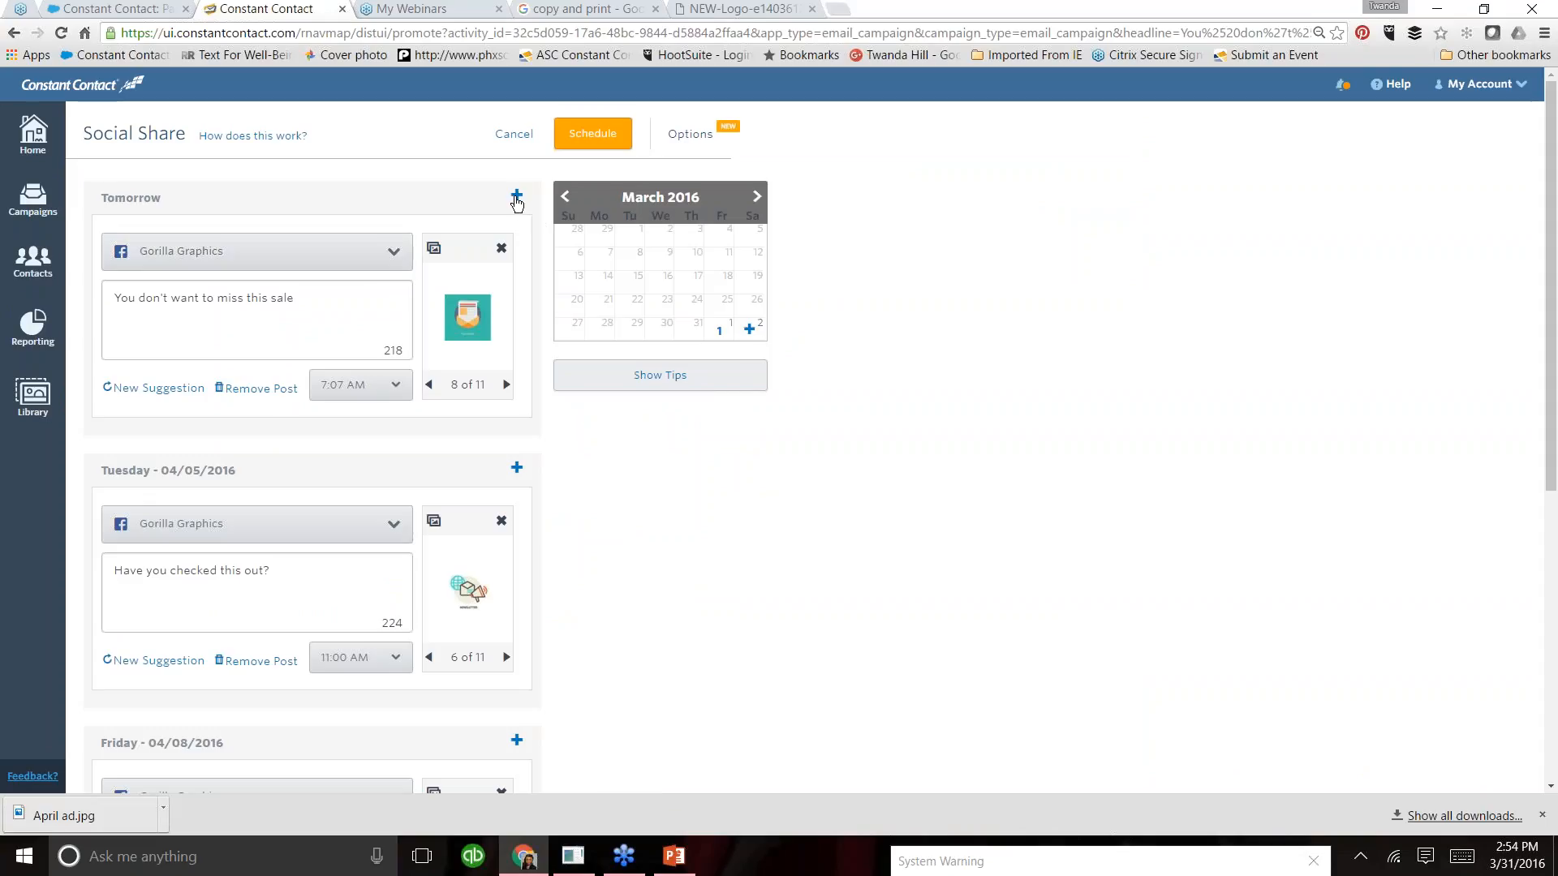
{"action": "left_click", "coordinate": [694, 140]}
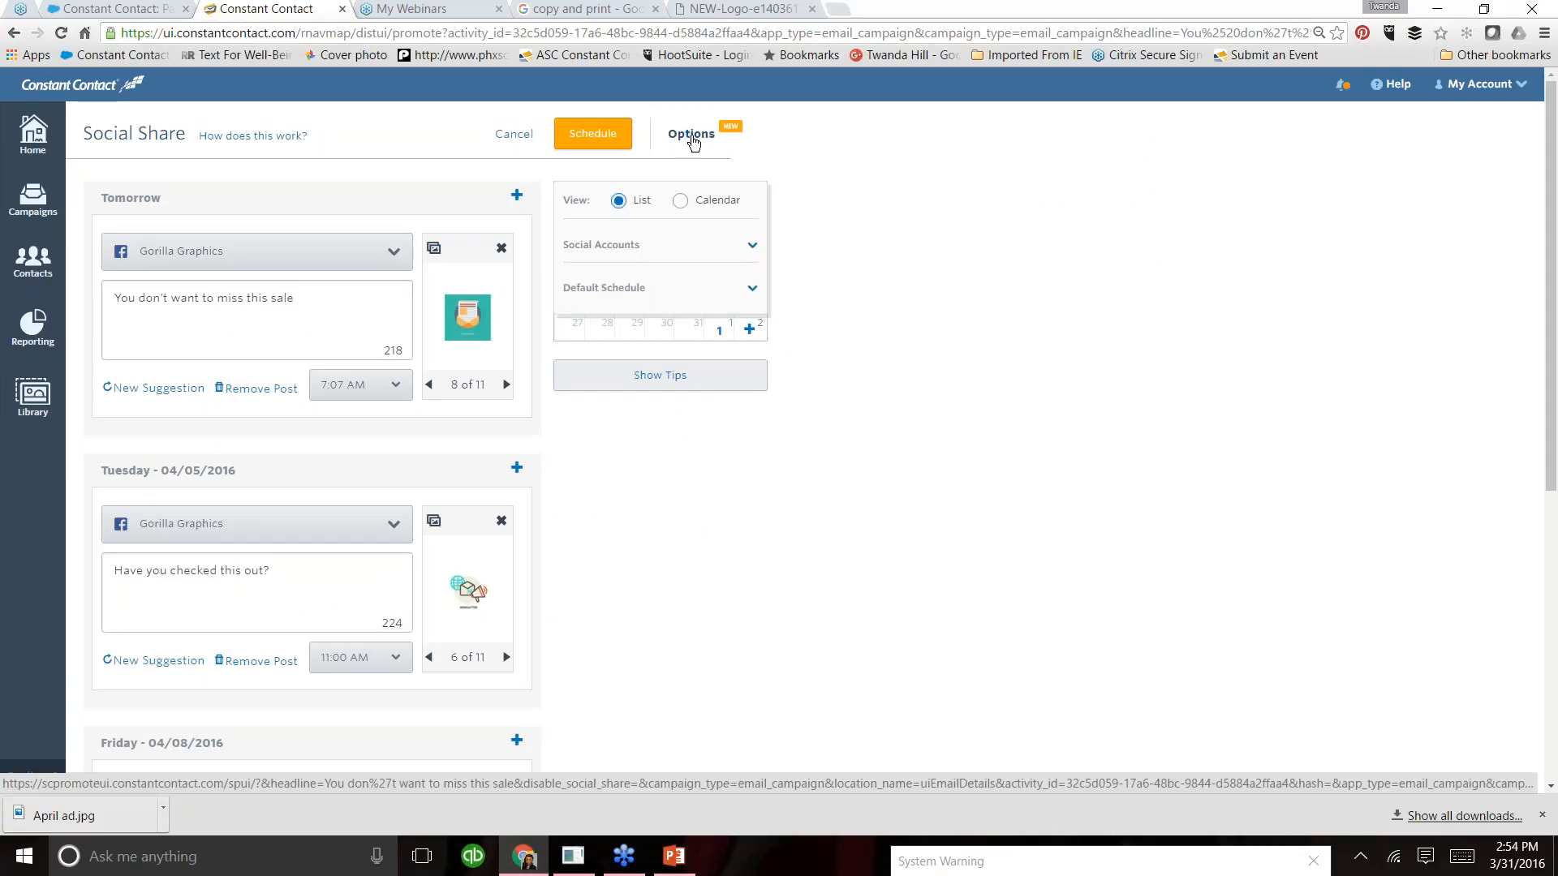
{"action": "left_click", "coordinate": [753, 257]}
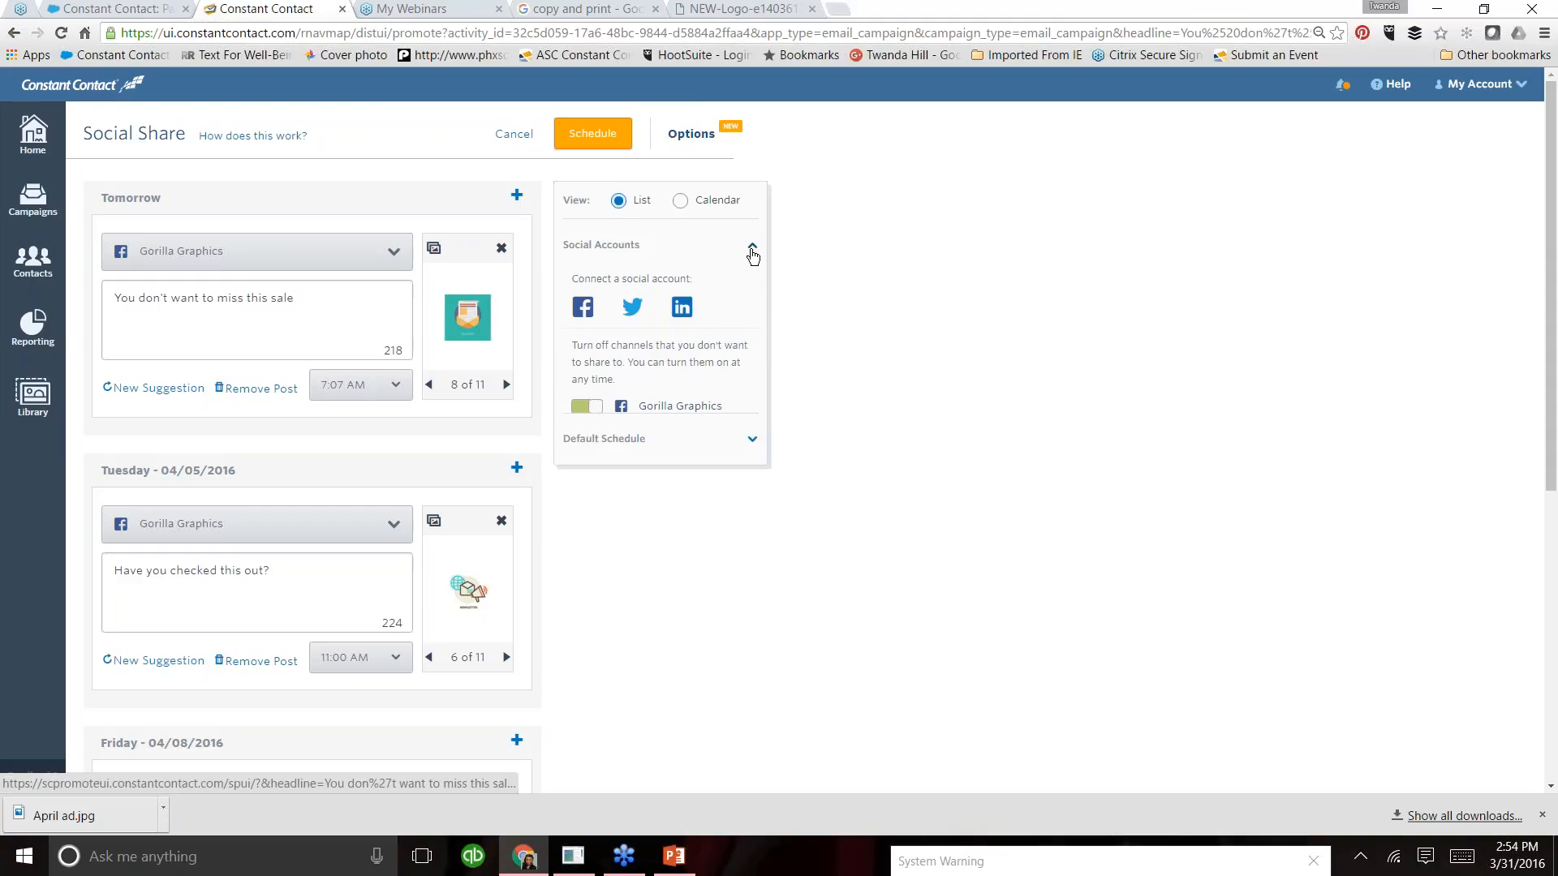
{"action": "left_click", "coordinate": [584, 310]}
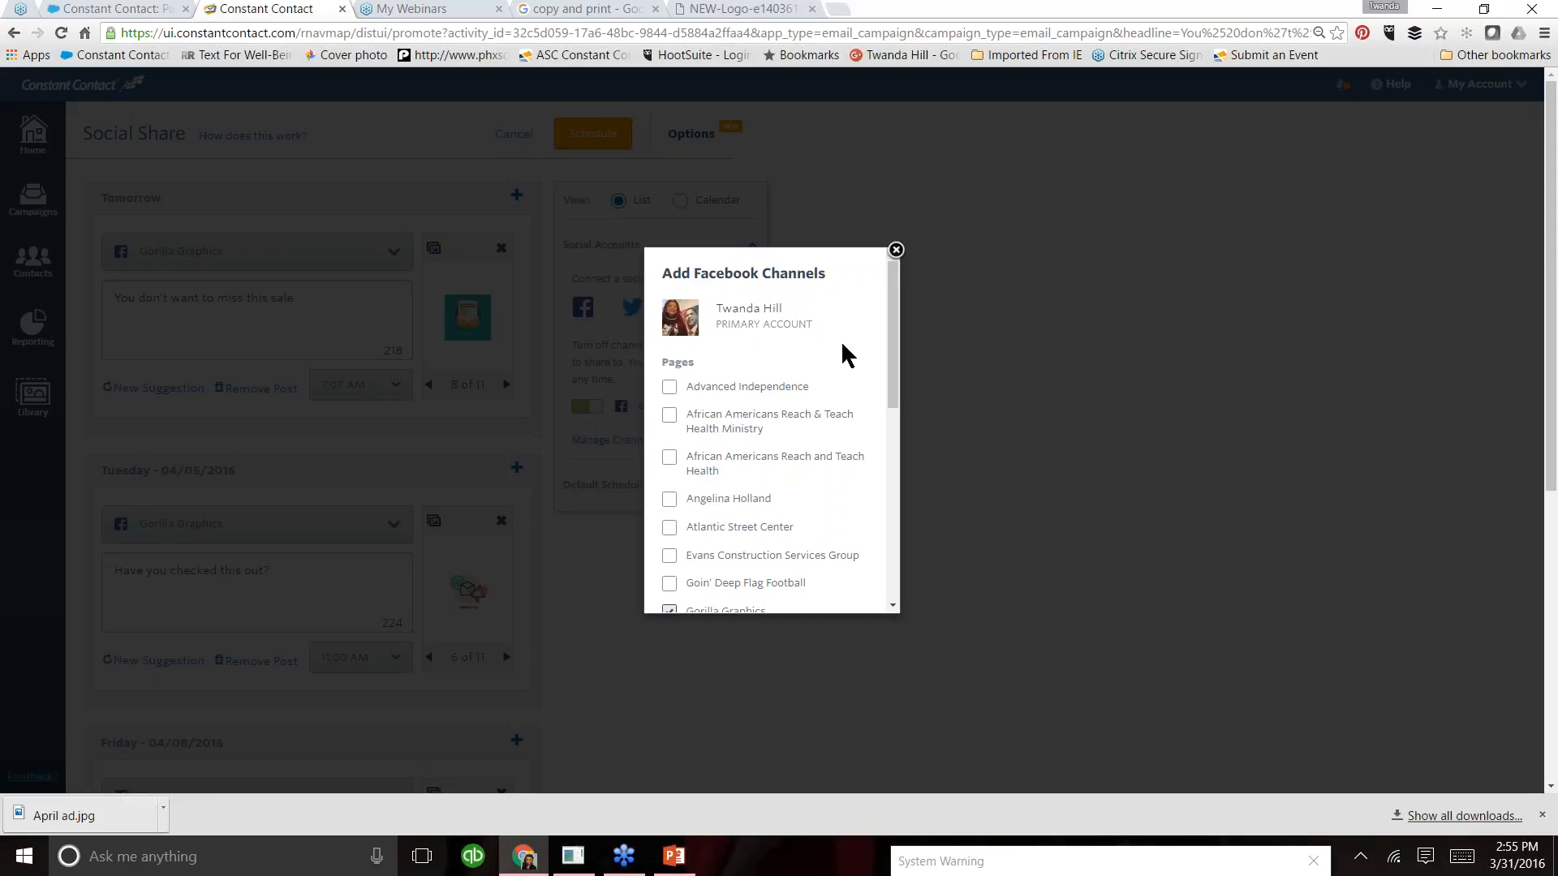
{"action": "left_click_drag", "start_coordinate": [894, 394], "coordinate": [898, 561]}
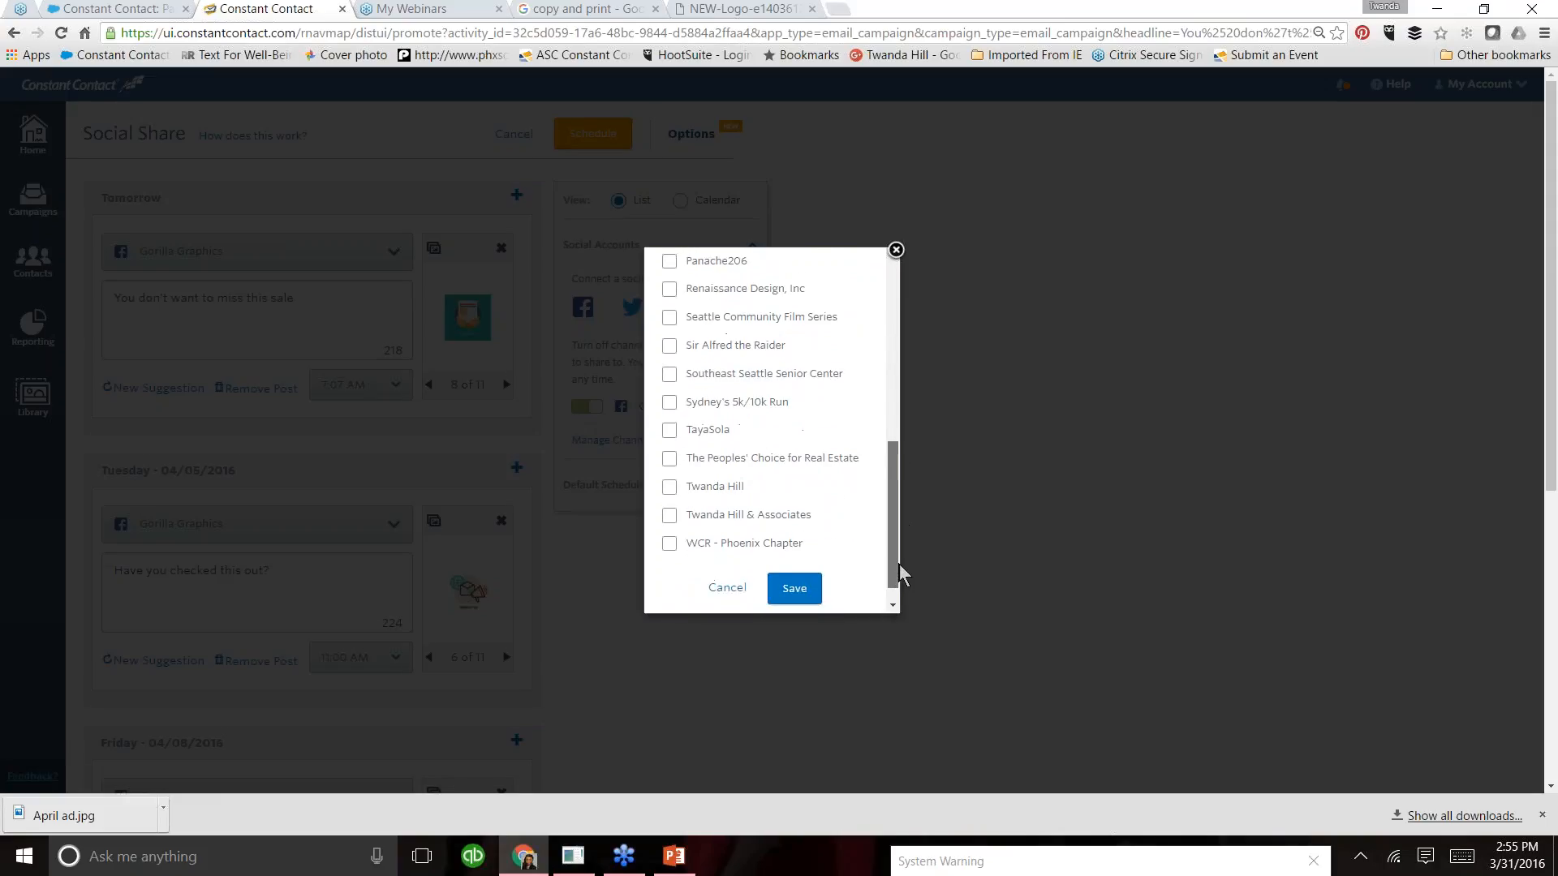
{"action": "left_click", "coordinate": [665, 514]}
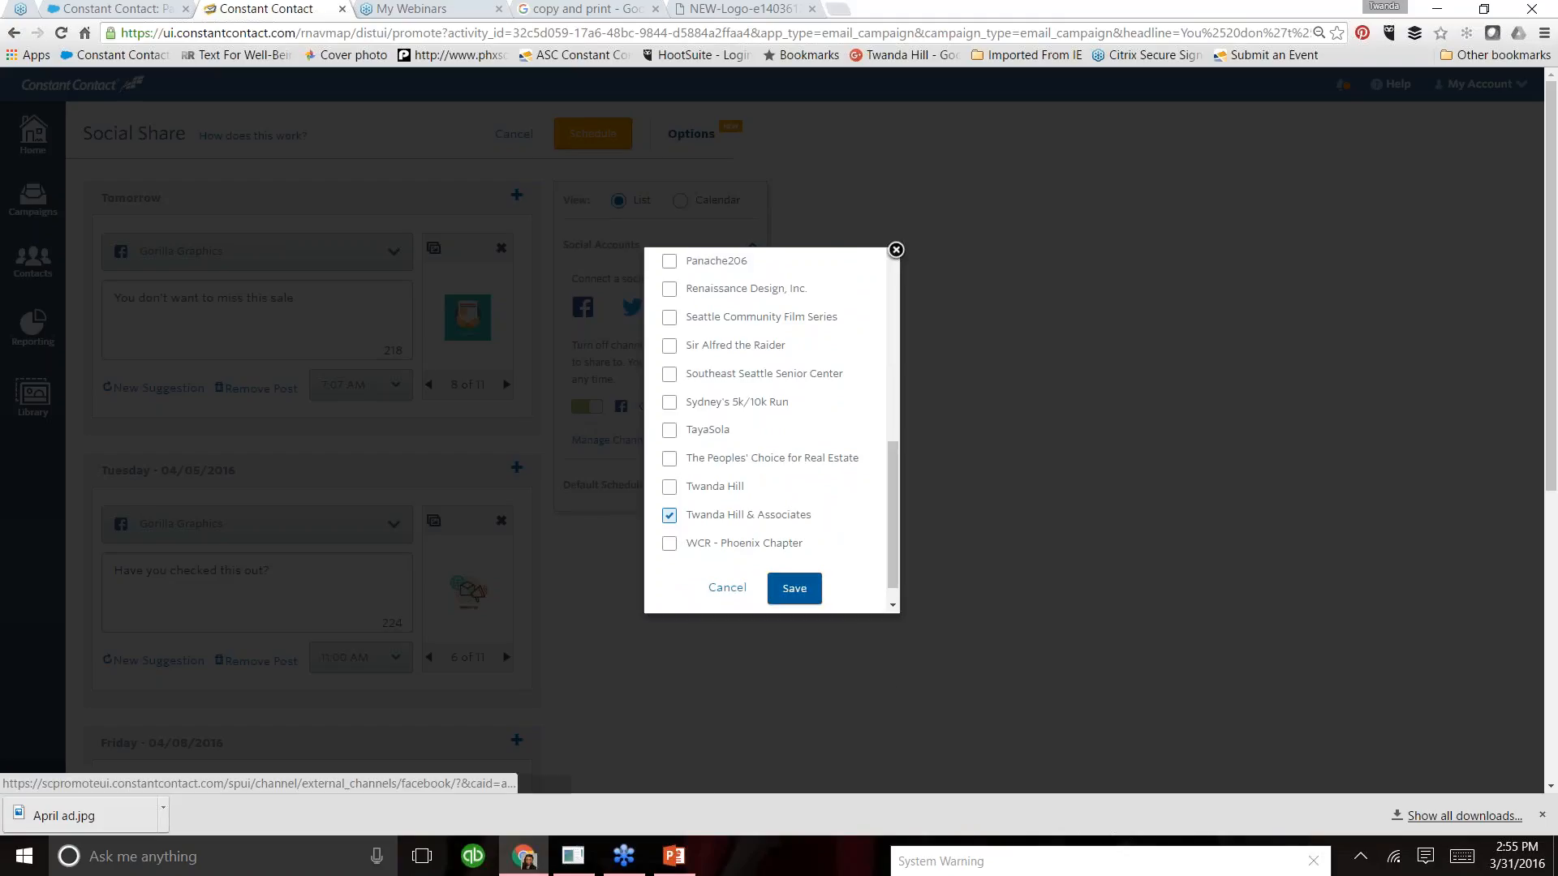
{"action": "left_click", "coordinate": [804, 597]}
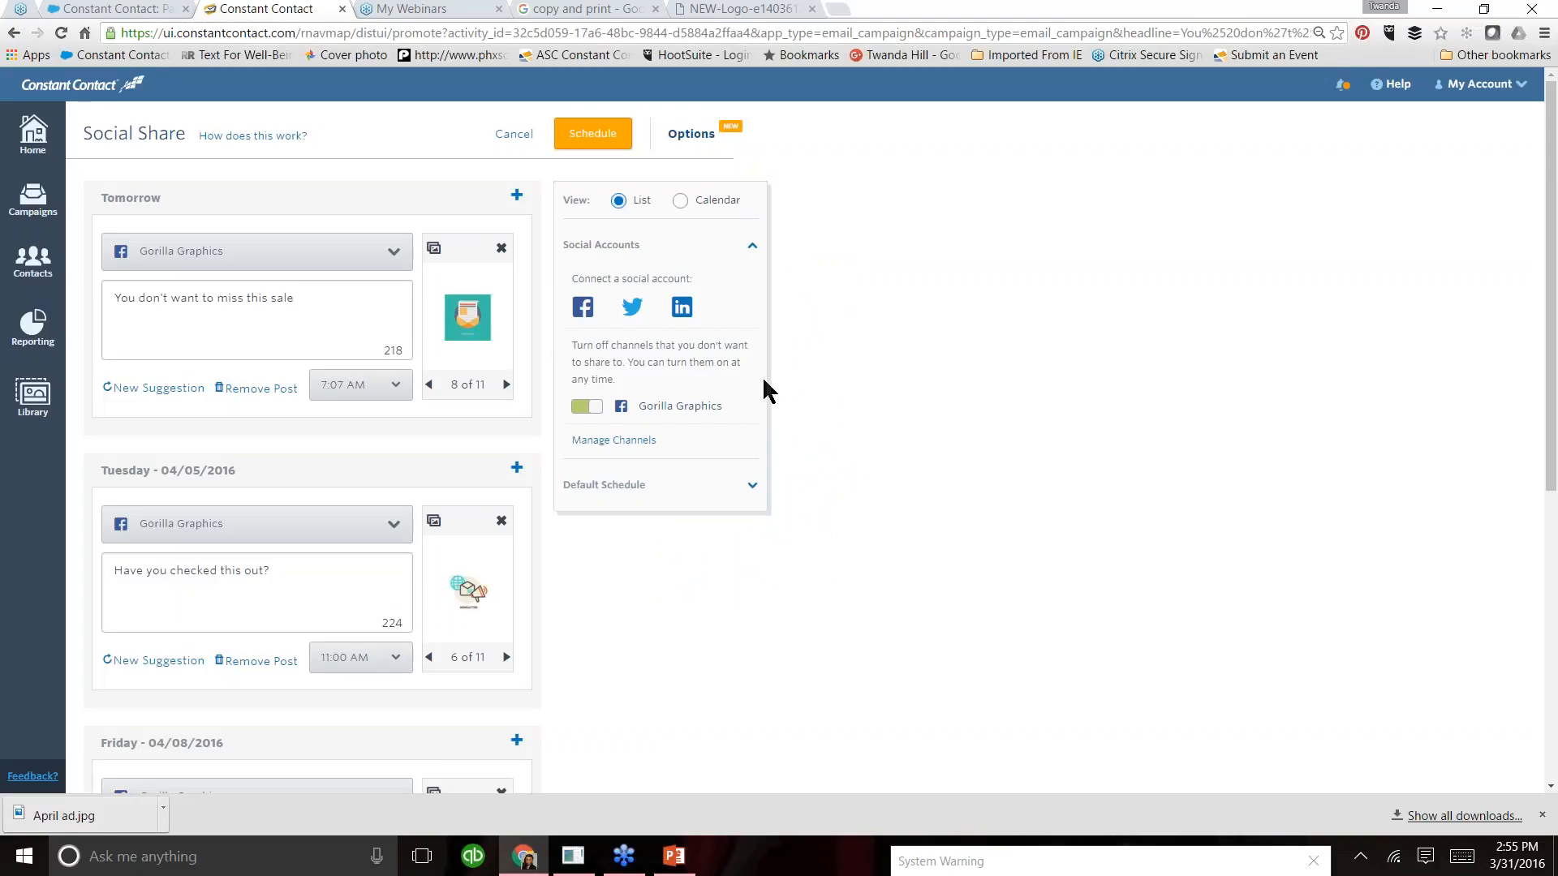
{"action": "left_click", "coordinate": [885, 292]}
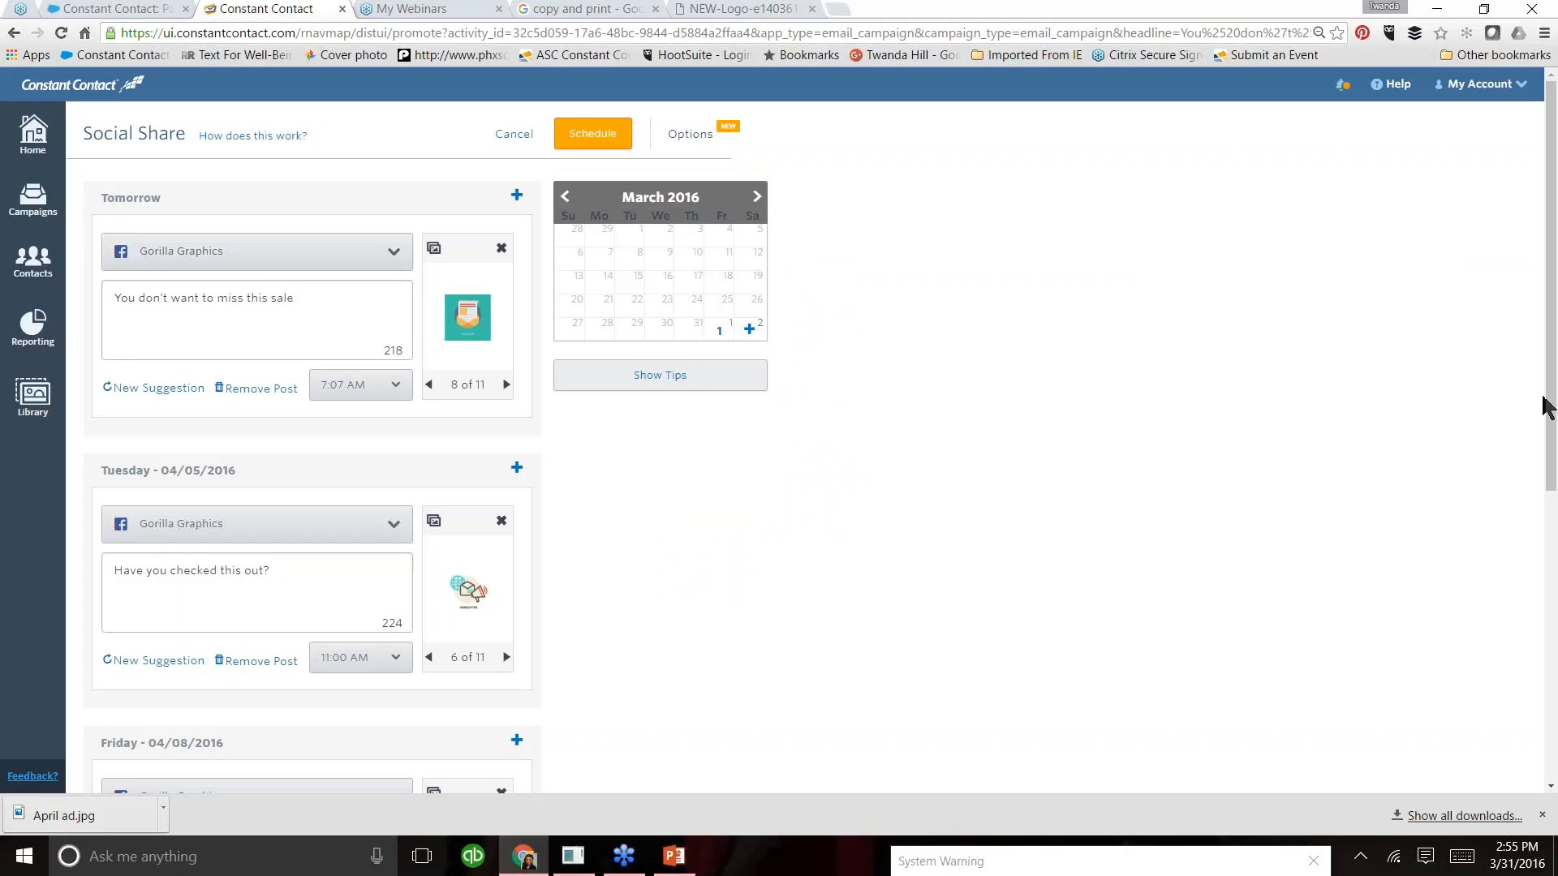
- Replace tomorrow's post with the suggestion "In case you missed it!" using image 1 of 11, and advance the calendar to April 2016
{"action": "mouse_move", "coordinate": [1551, 403]}
{"action": "left_mouse_down"}
{"action": "mouse_move", "coordinate": [1556, 551]}
{"action": "mouse_move", "coordinate": [1554, 428]}
{"action": "left_mouse_up"}
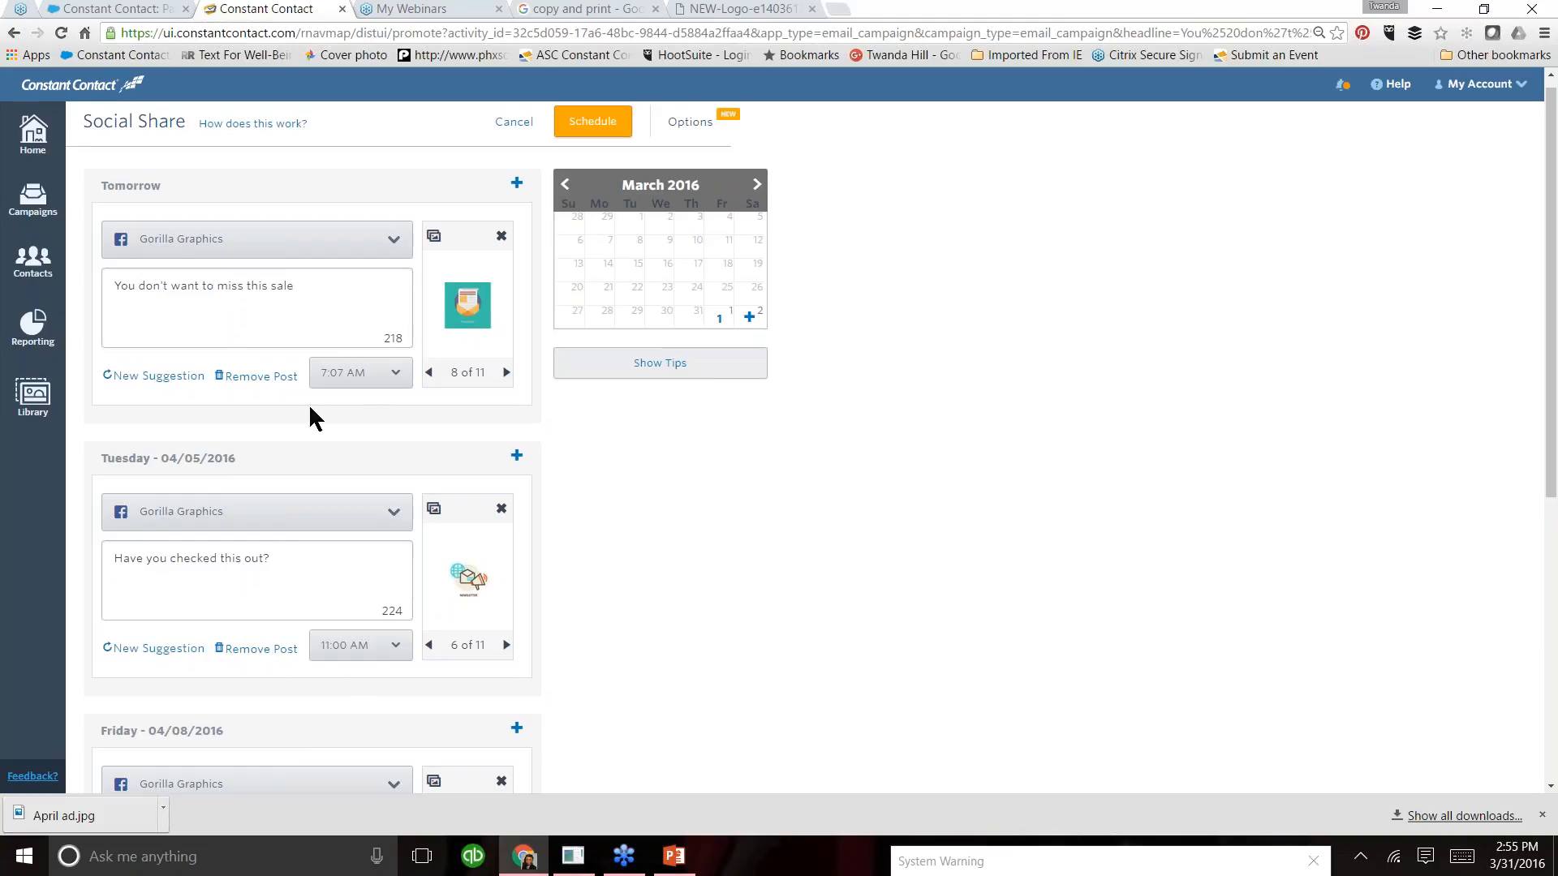
{"action": "left_click", "coordinate": [164, 376]}
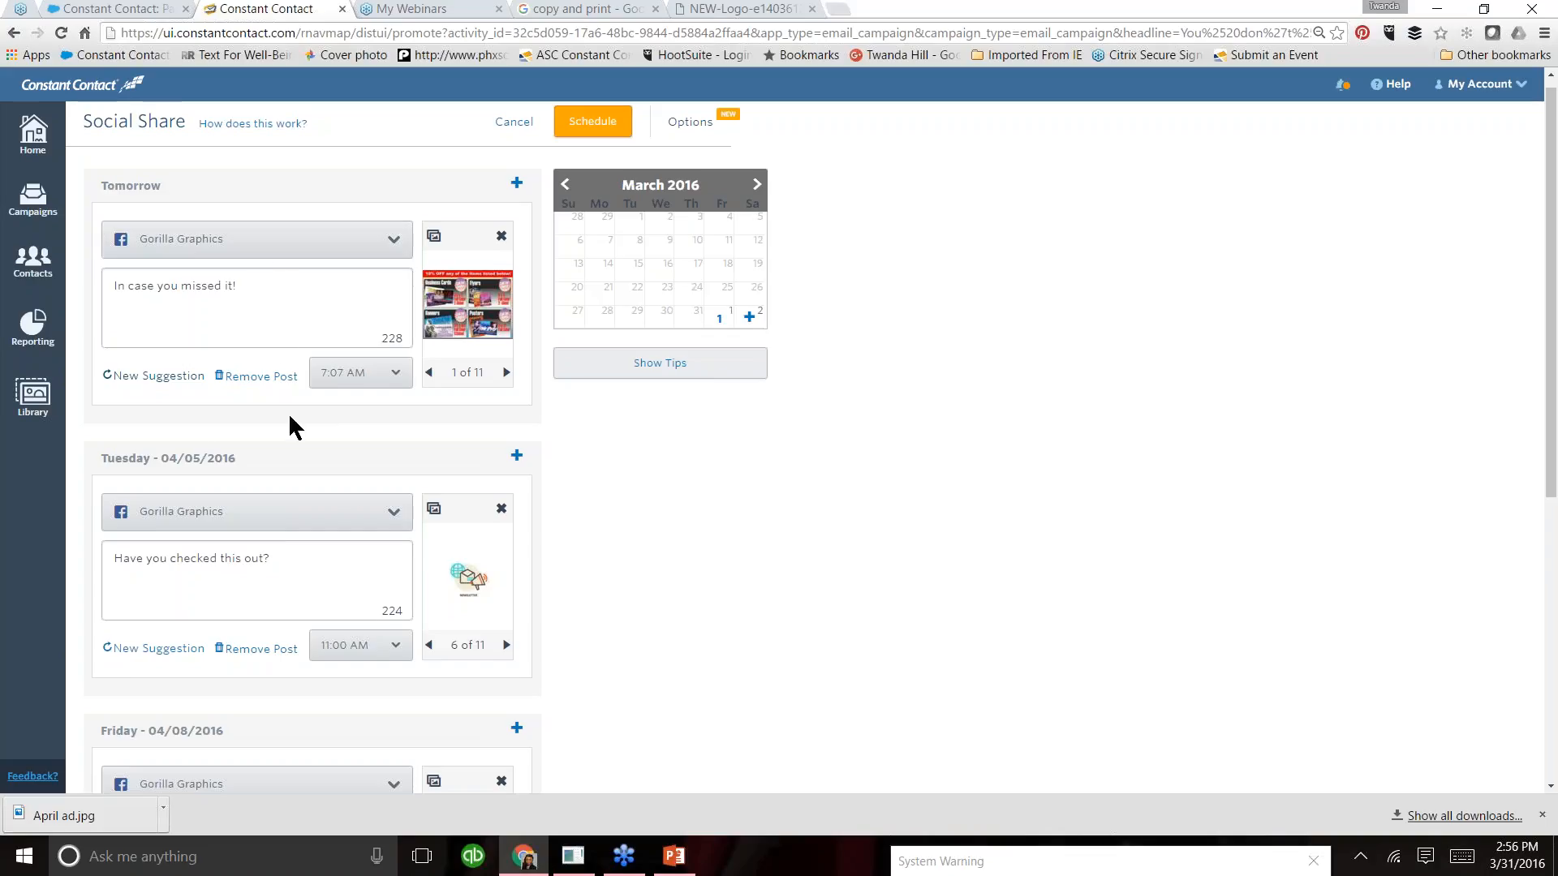
{"action": "left_click_drag", "start_coordinate": [1554, 358], "coordinate": [1556, 435]}
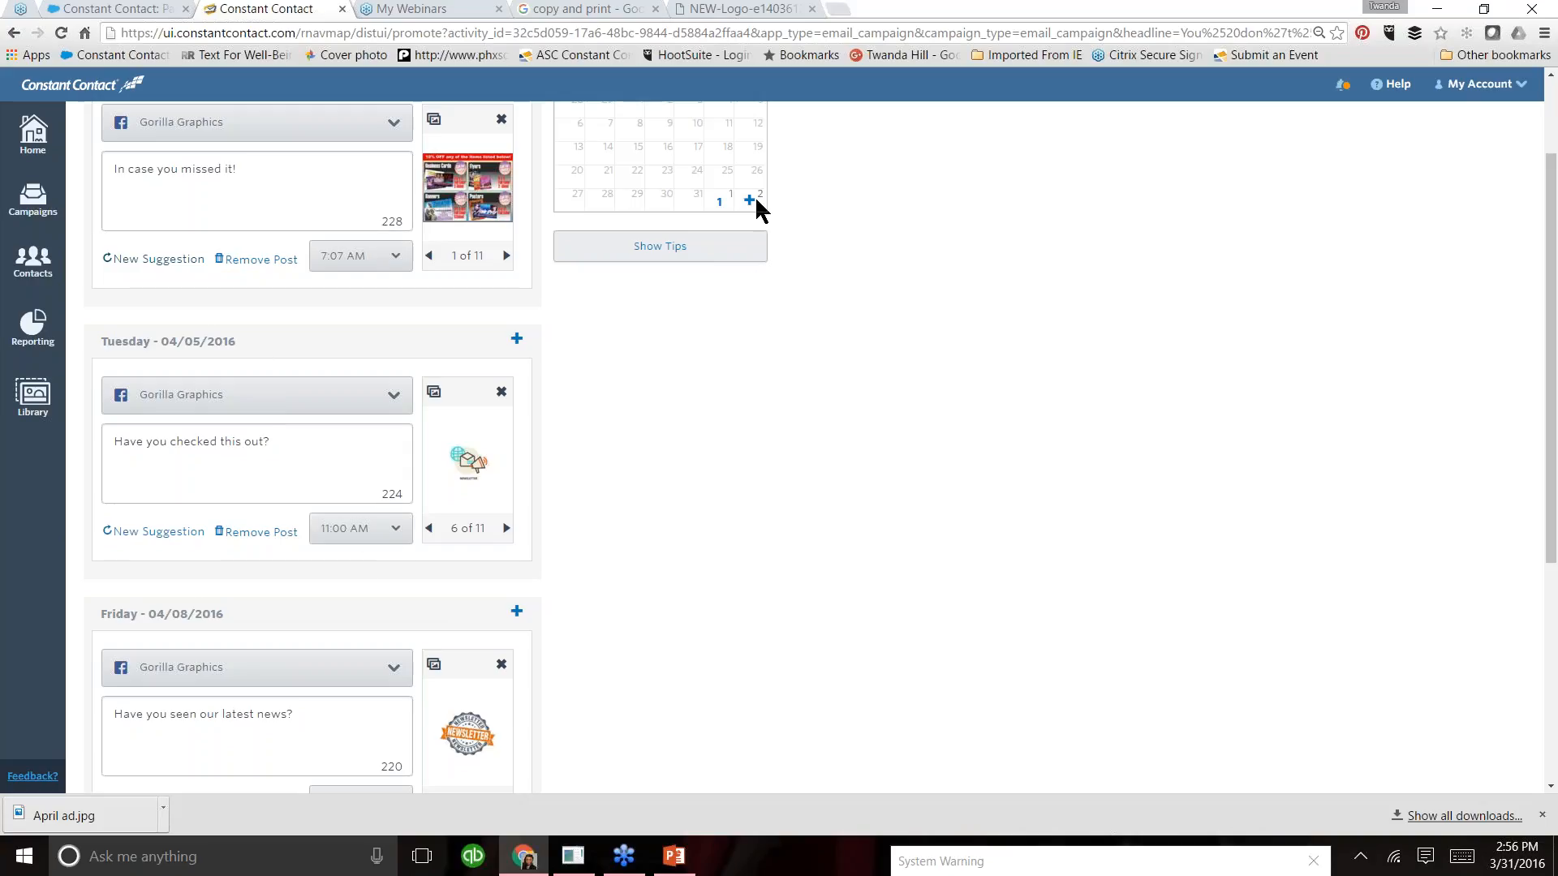
{"action": "scroll", "coordinate": [1556, 446], "scroll_direction": "up", "scroll_amount": 3}
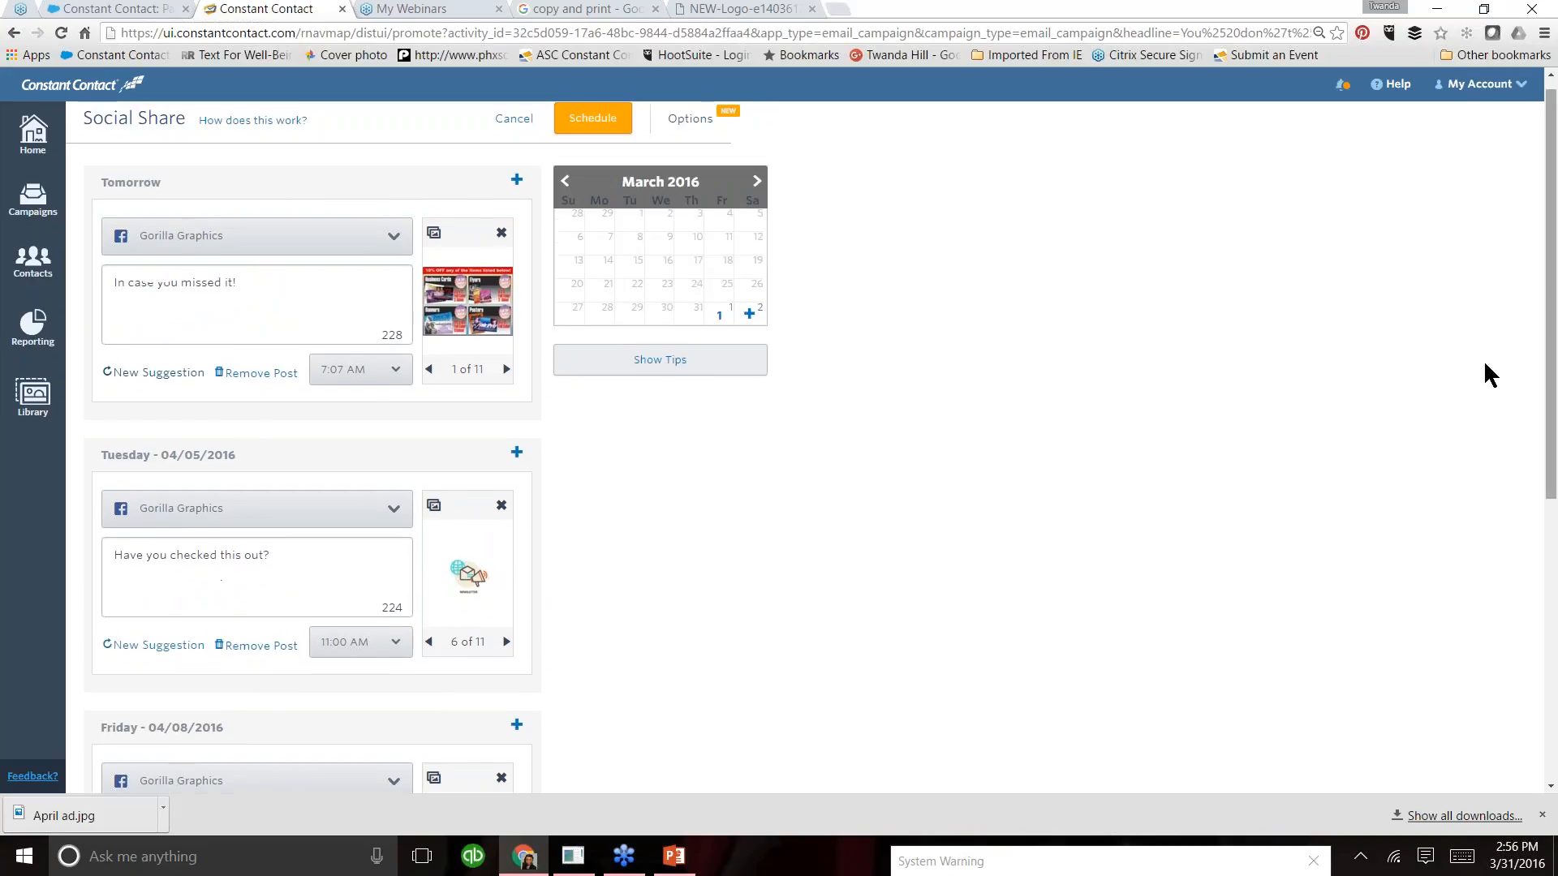
{"action": "left_click", "coordinate": [757, 181]}
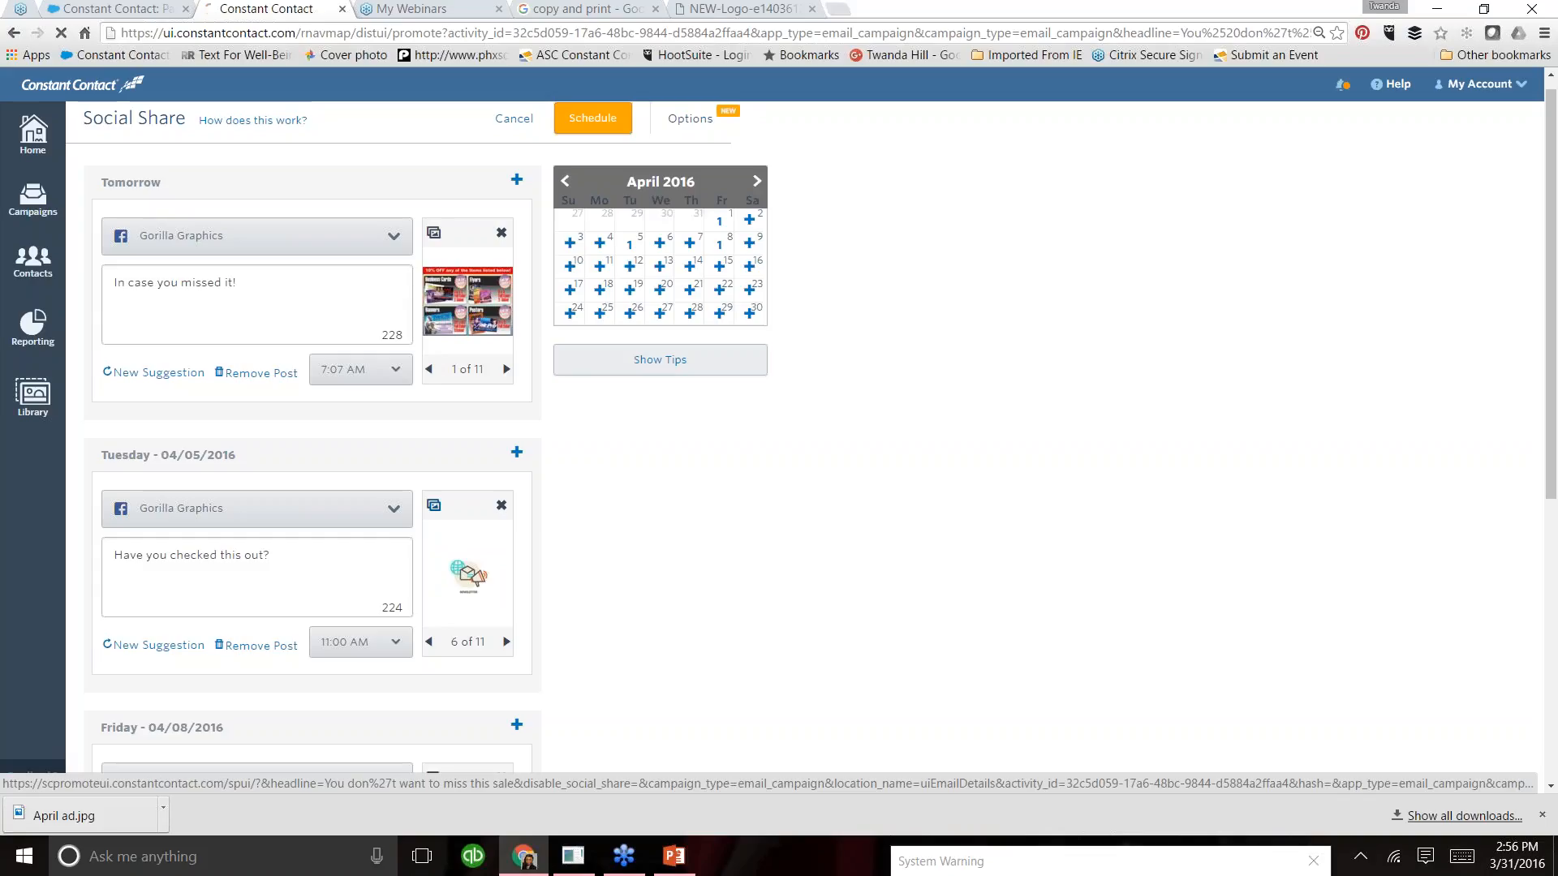
- Replace the image of the Tuesday 04/05/2016 post with the Gorilla Graphics logo from the image library
{"action": "left_click", "coordinate": [433, 505]}
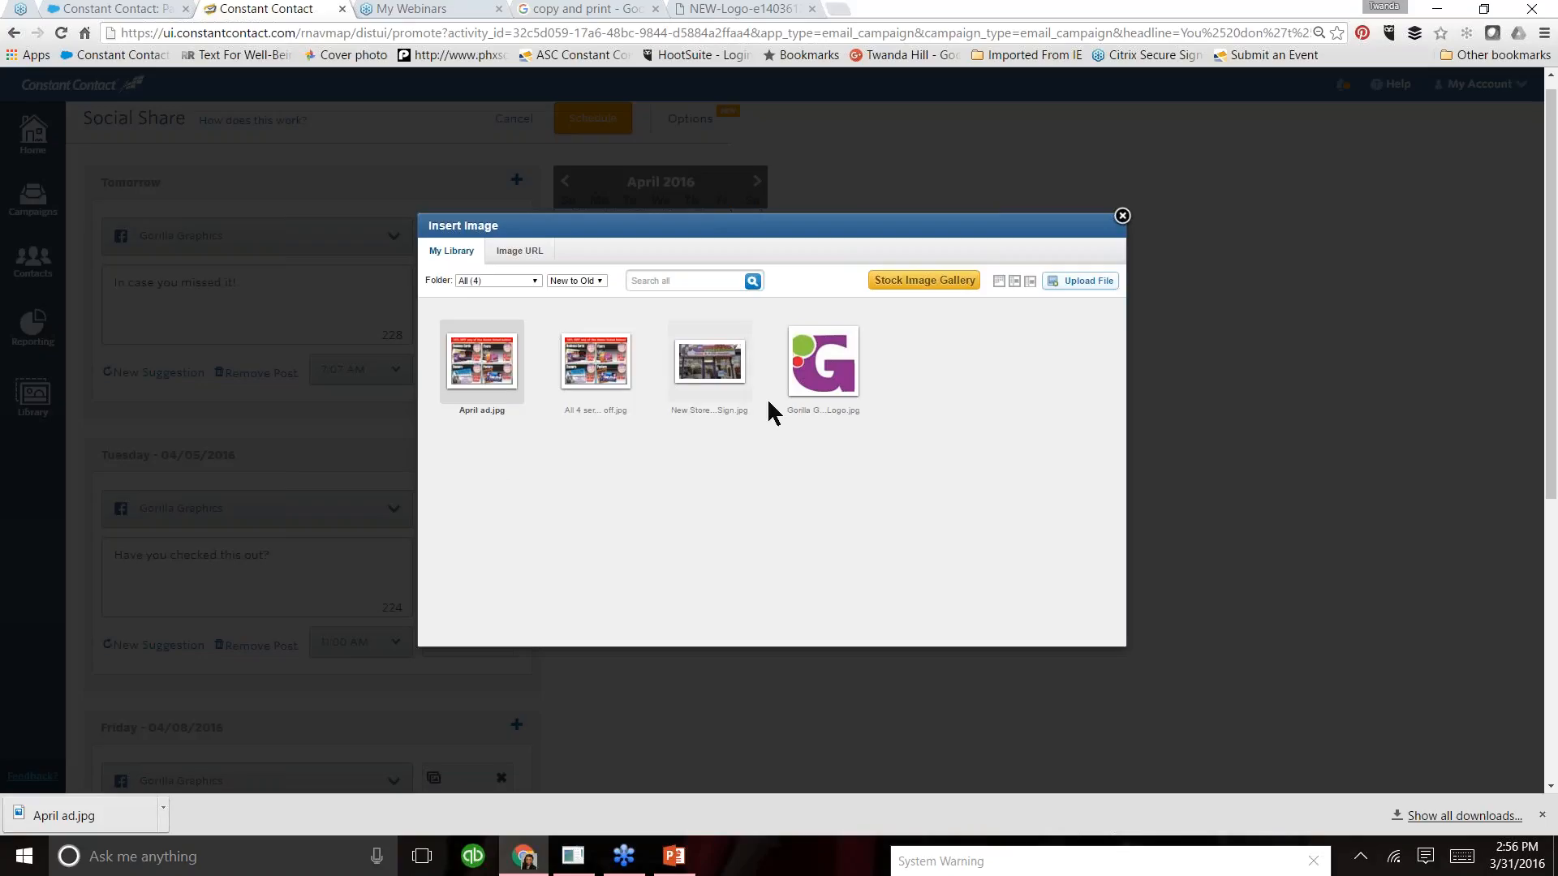
{"action": "left_click", "coordinate": [842, 387]}
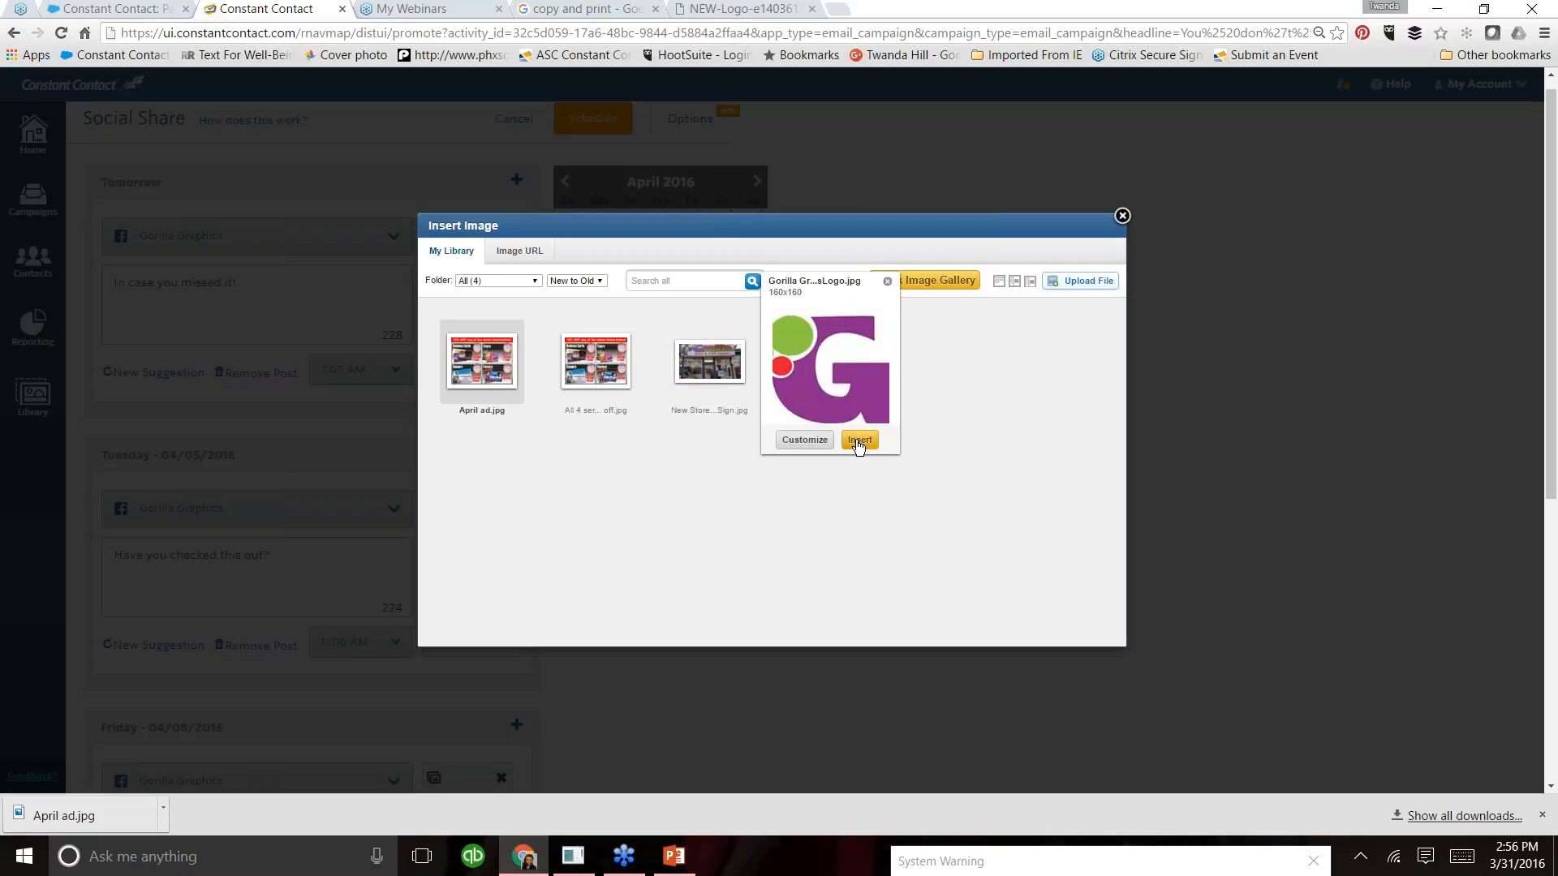
{"action": "left_click", "coordinate": [859, 440]}
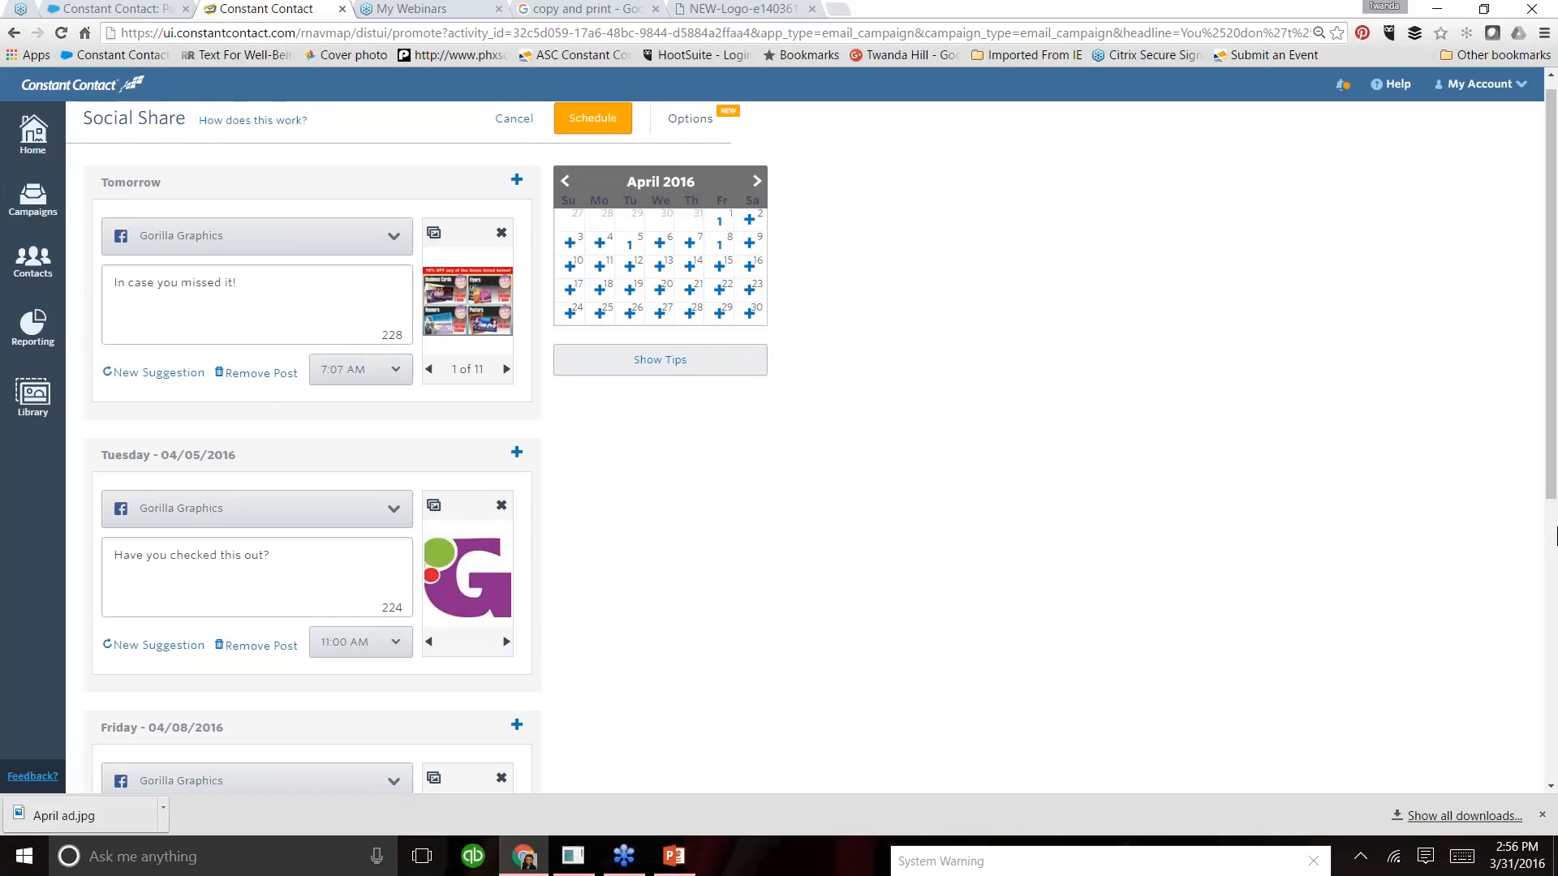
- Remove the Friday 04/08/2016 post and cancel Social Share without scheduling any posts
{"action": "scroll", "coordinate": [234, 414], "scroll_direction": "down", "scroll_amount": 2}
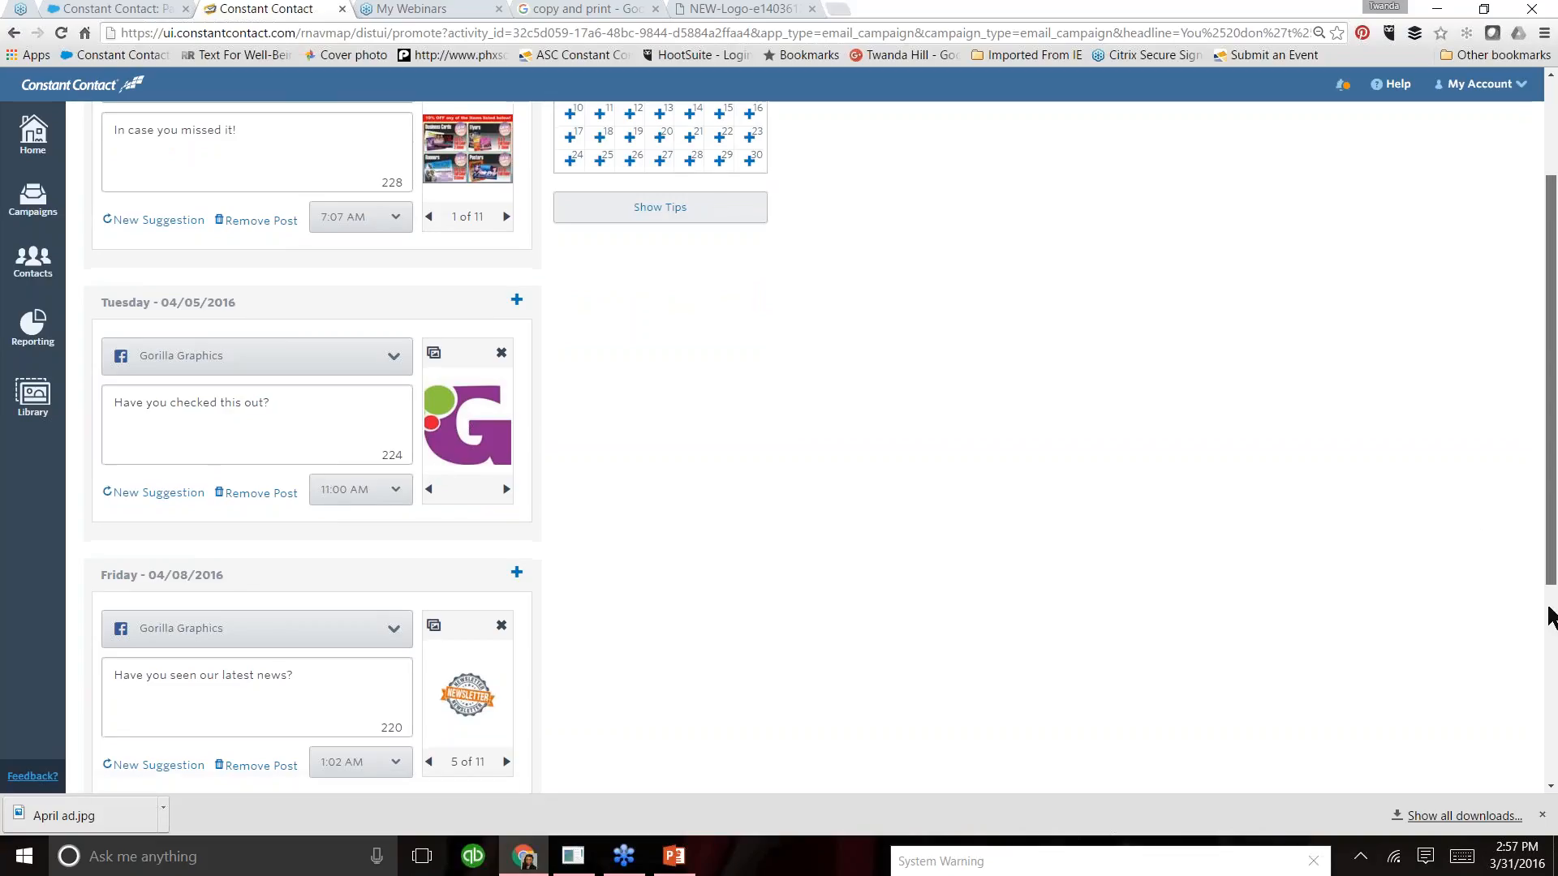
{"action": "scroll", "coordinate": [1551, 619], "scroll_direction": "down", "scroll_amount": 2}
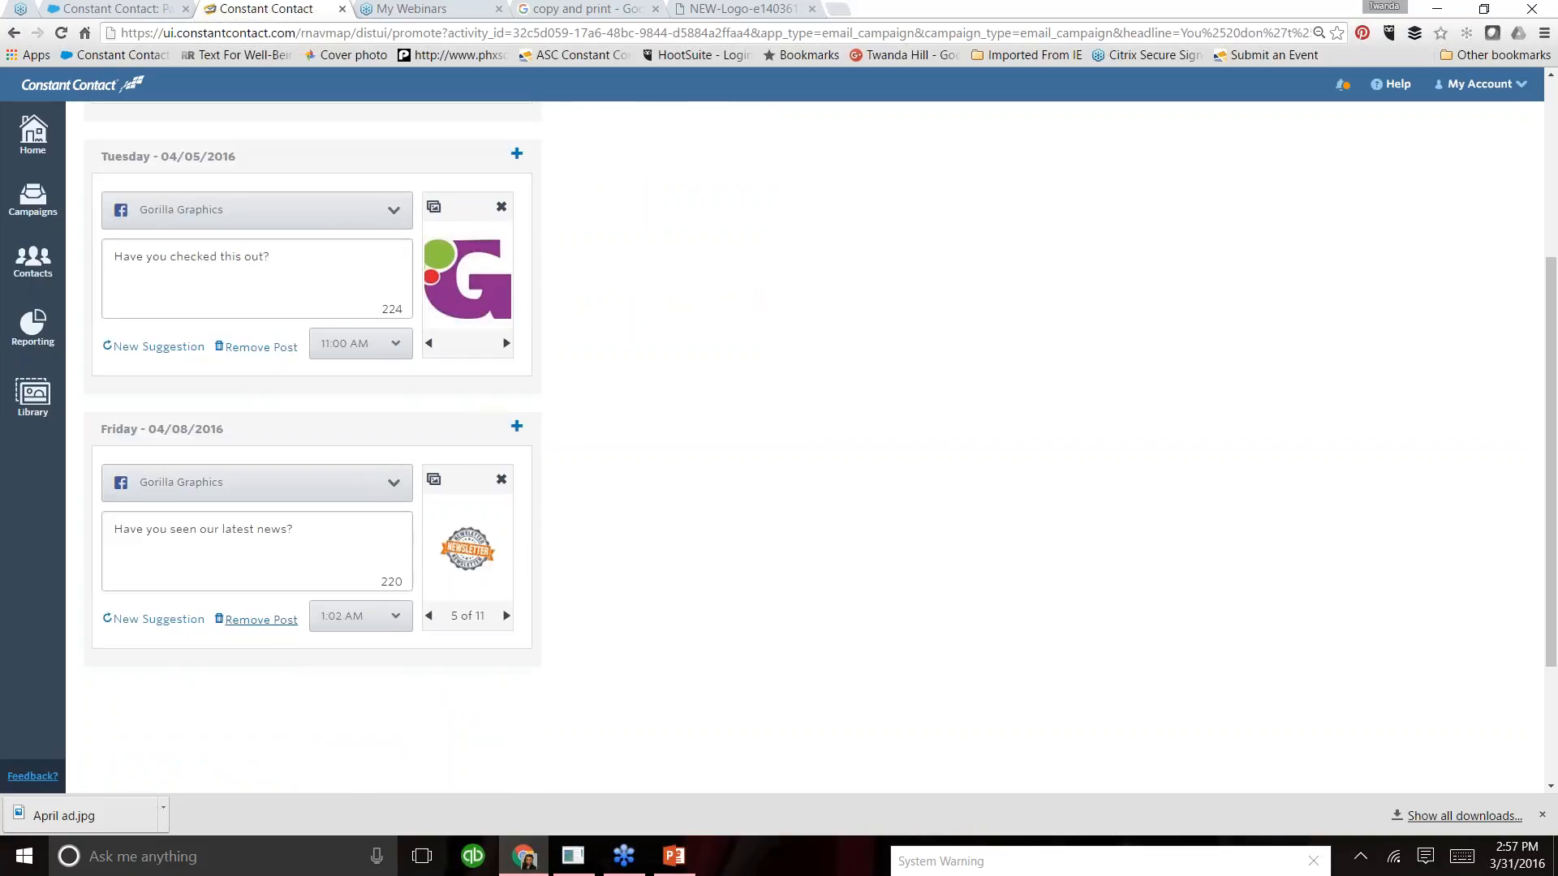
{"action": "left_click", "coordinate": [261, 620]}
{"action": "scroll", "coordinate": [1542, 349], "scroll_direction": "up", "scroll_amount": 3}
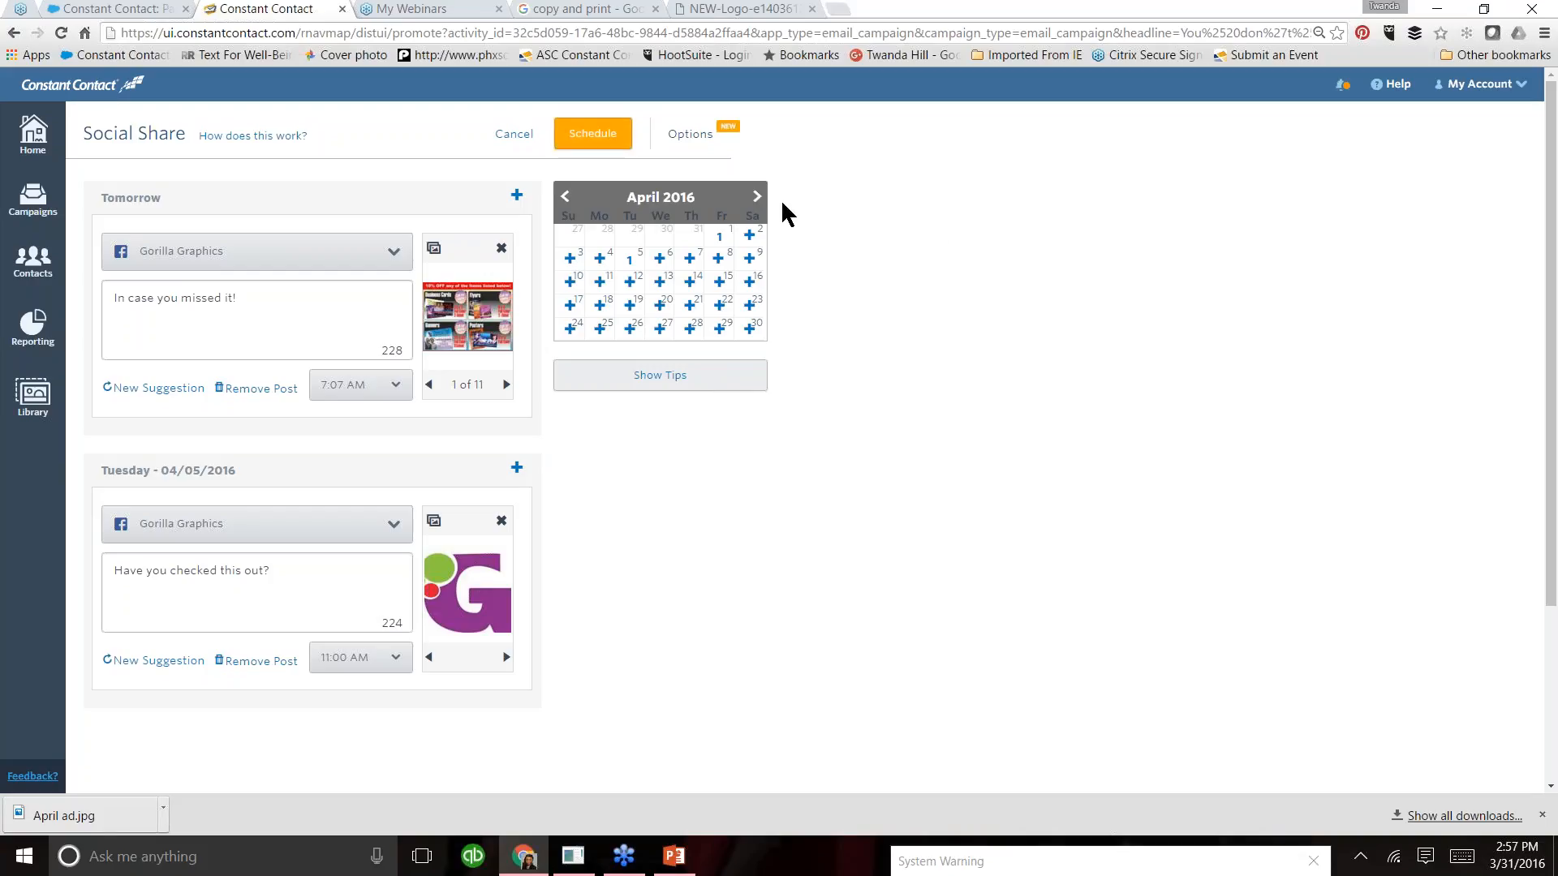
{"action": "left_click", "coordinate": [516, 140]}
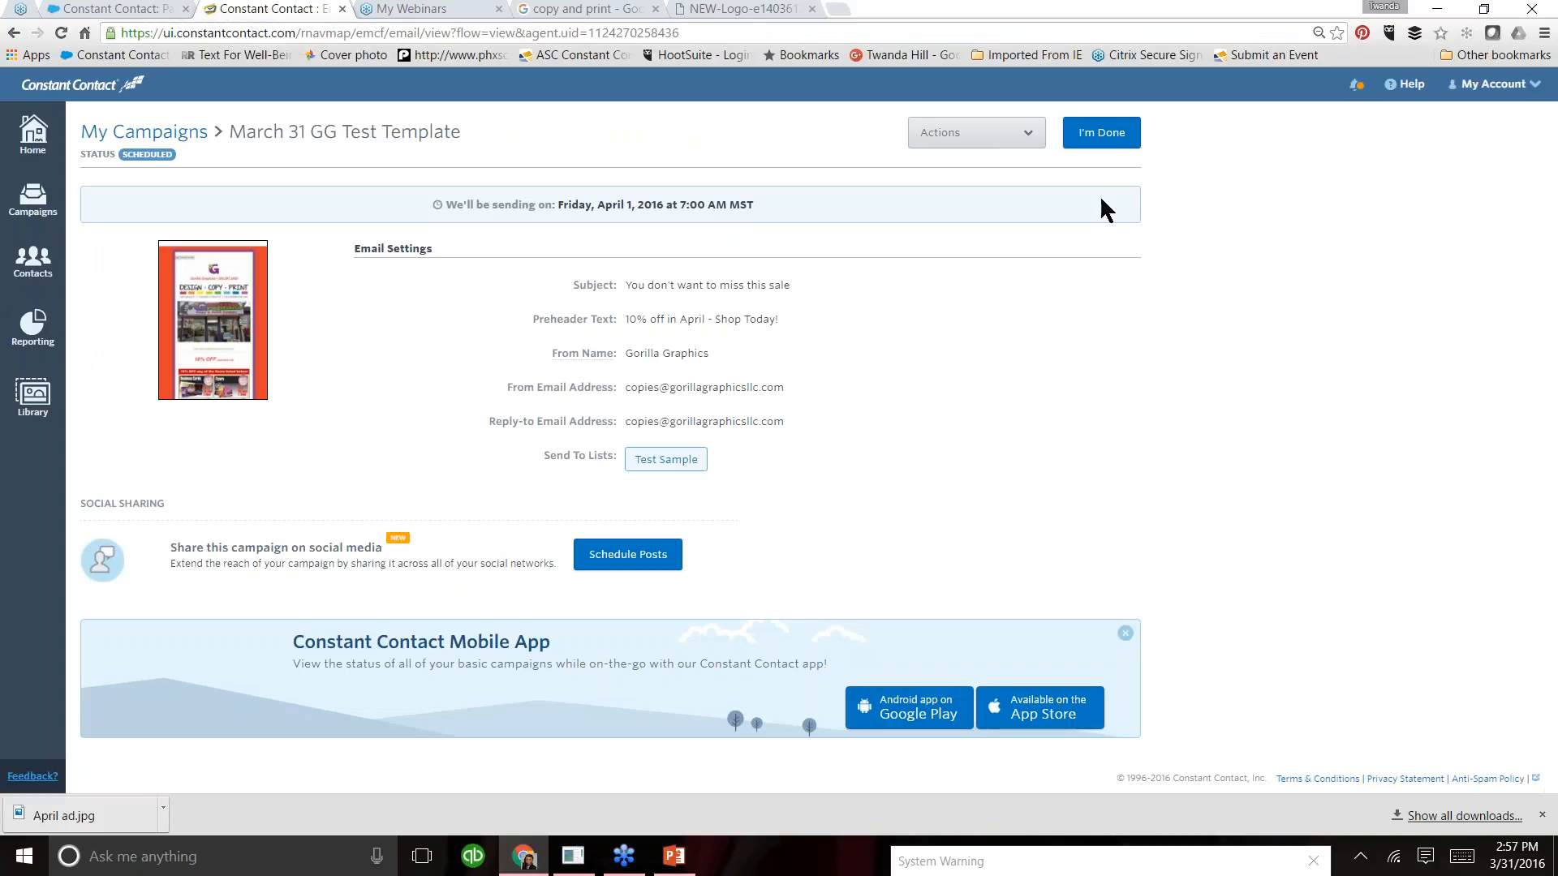
- Unschedule the March 31 GG Test Template campaign and return to the account's home page
{"action": "left_click", "coordinate": [1032, 141]}
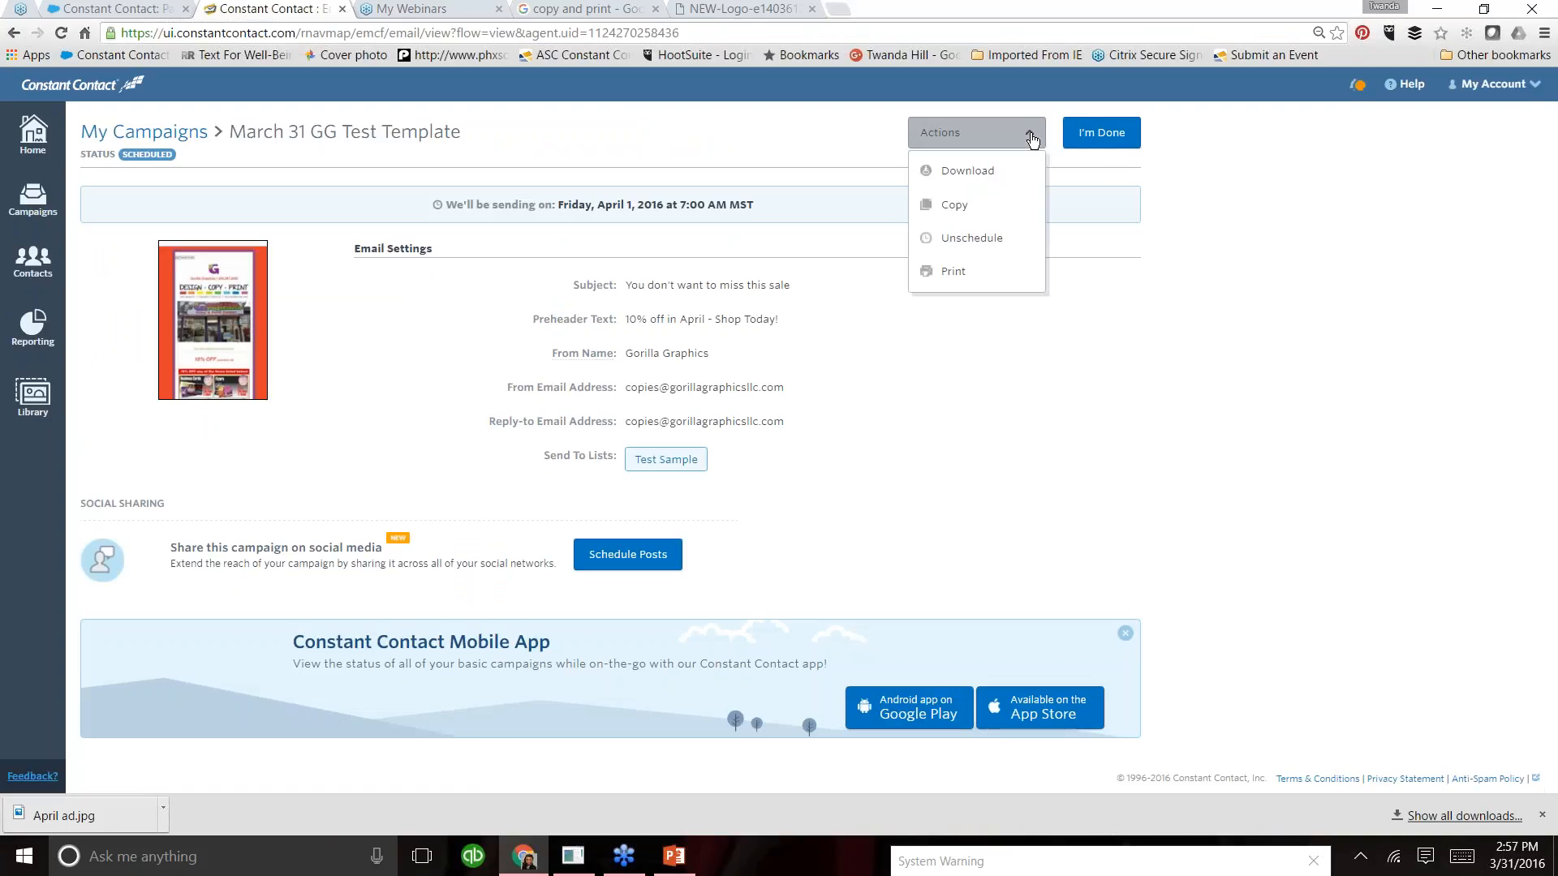
{"action": "left_click", "coordinate": [970, 245]}
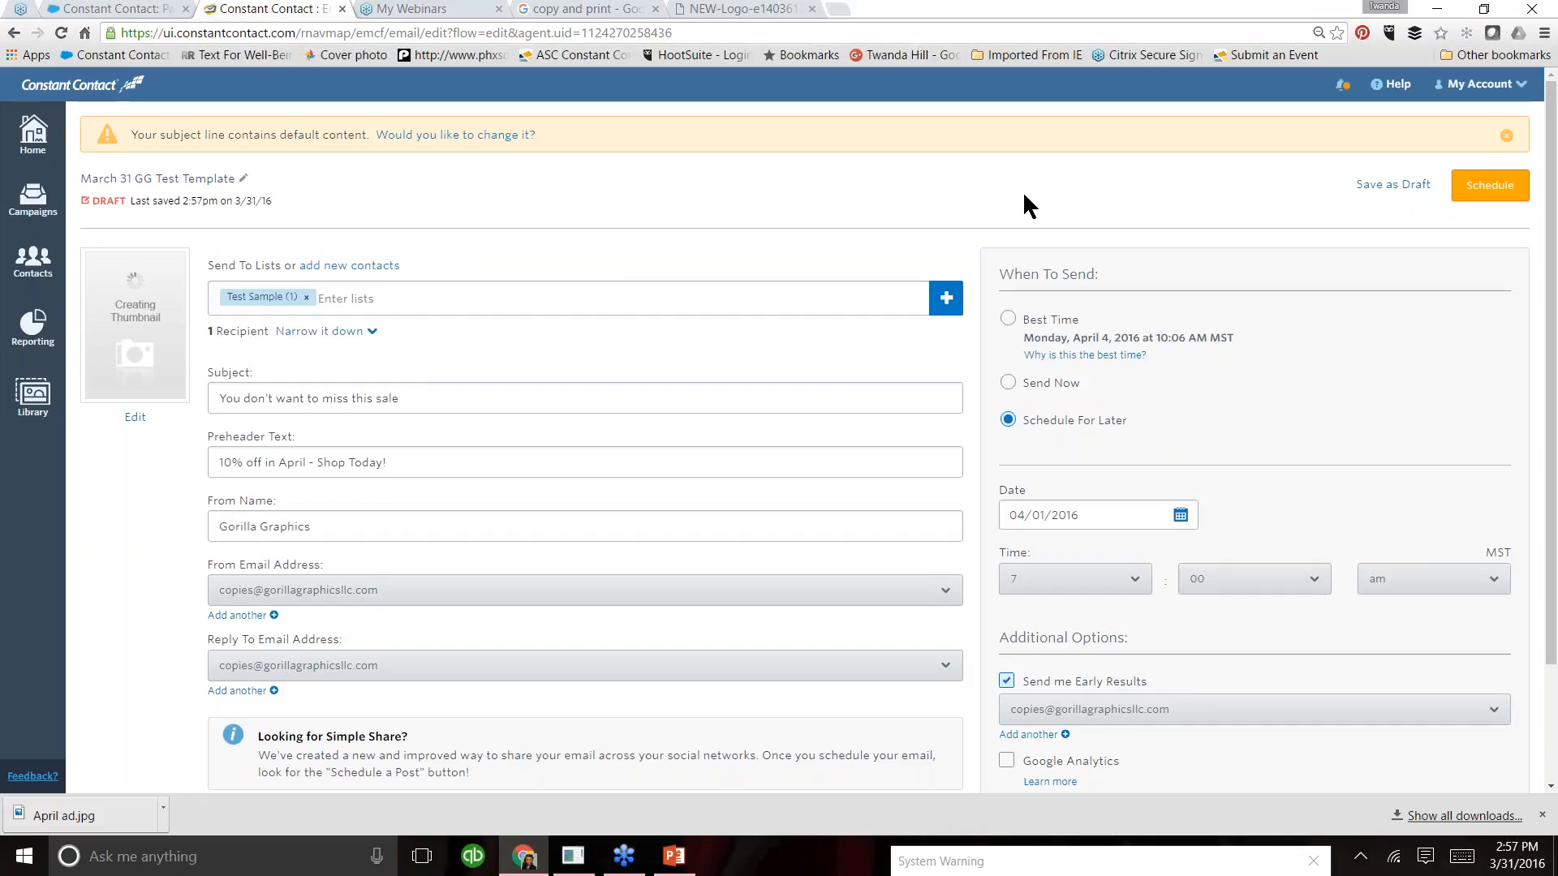
{"action": "left_click", "coordinate": [32, 134]}
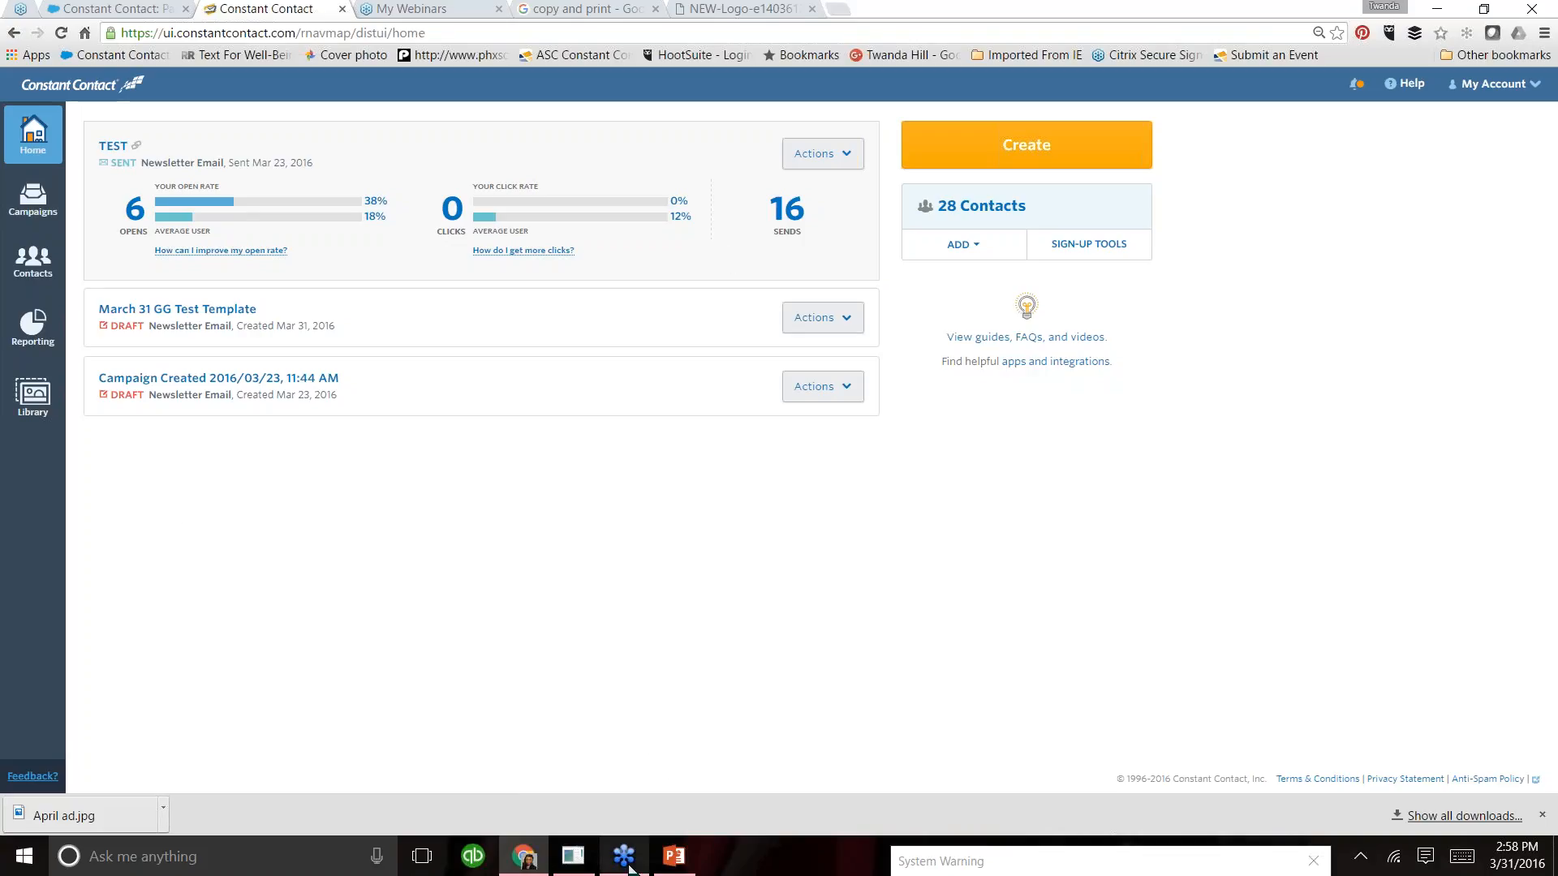
- Switch to the workshop presentation in PowerPoint, start the slide show from the package comparison slide, and advance past pricing to "Getting Started with Constant Contact"
{"action": "mouse_move", "coordinate": [629, 869]}
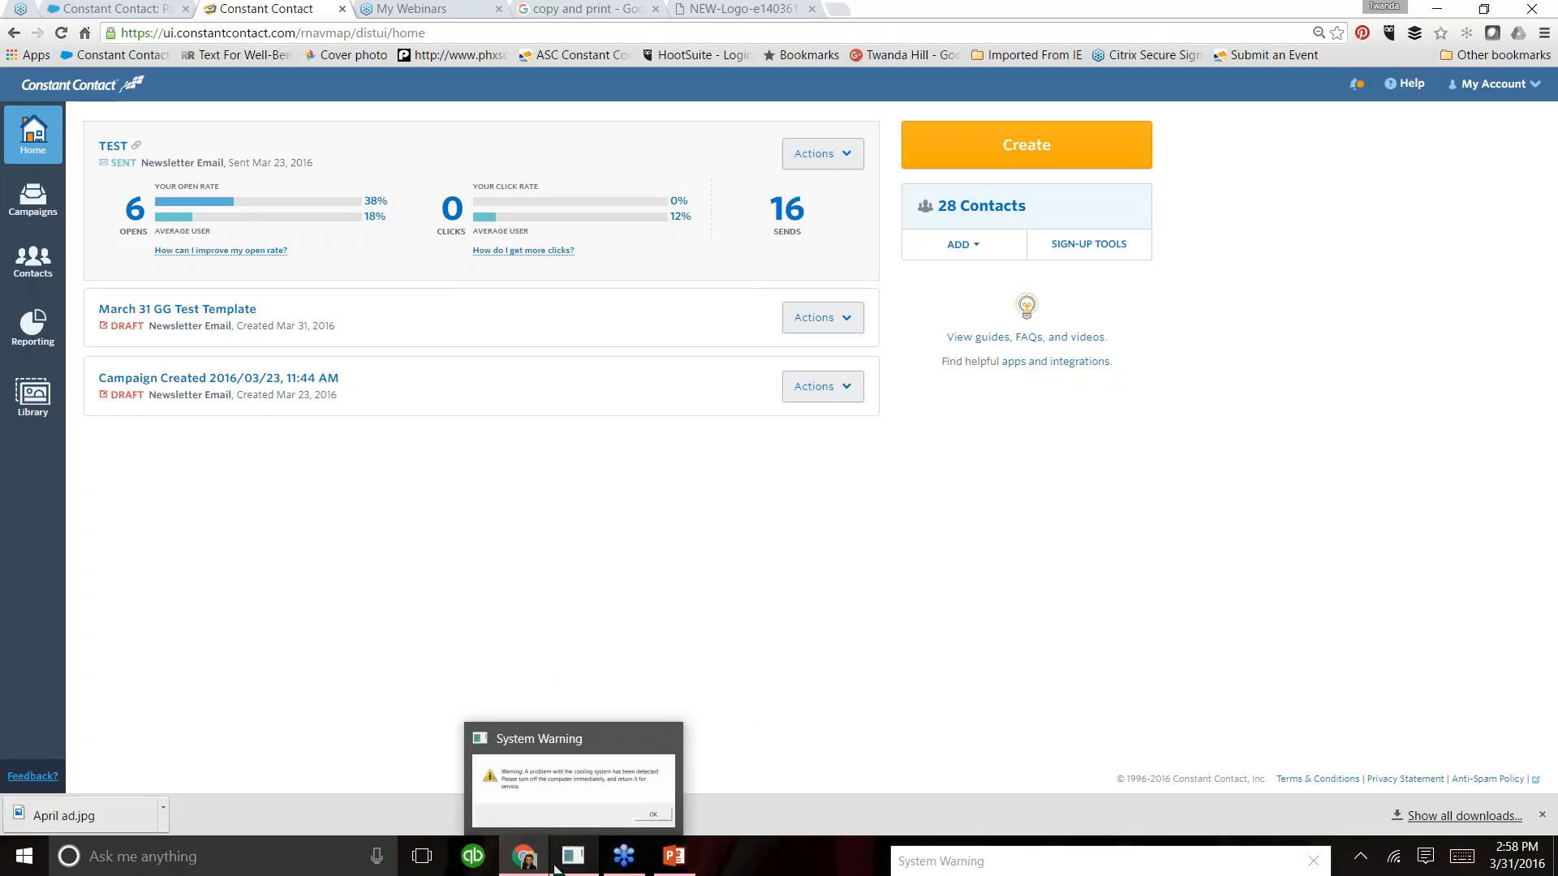
{"action": "left_click", "coordinate": [675, 862]}
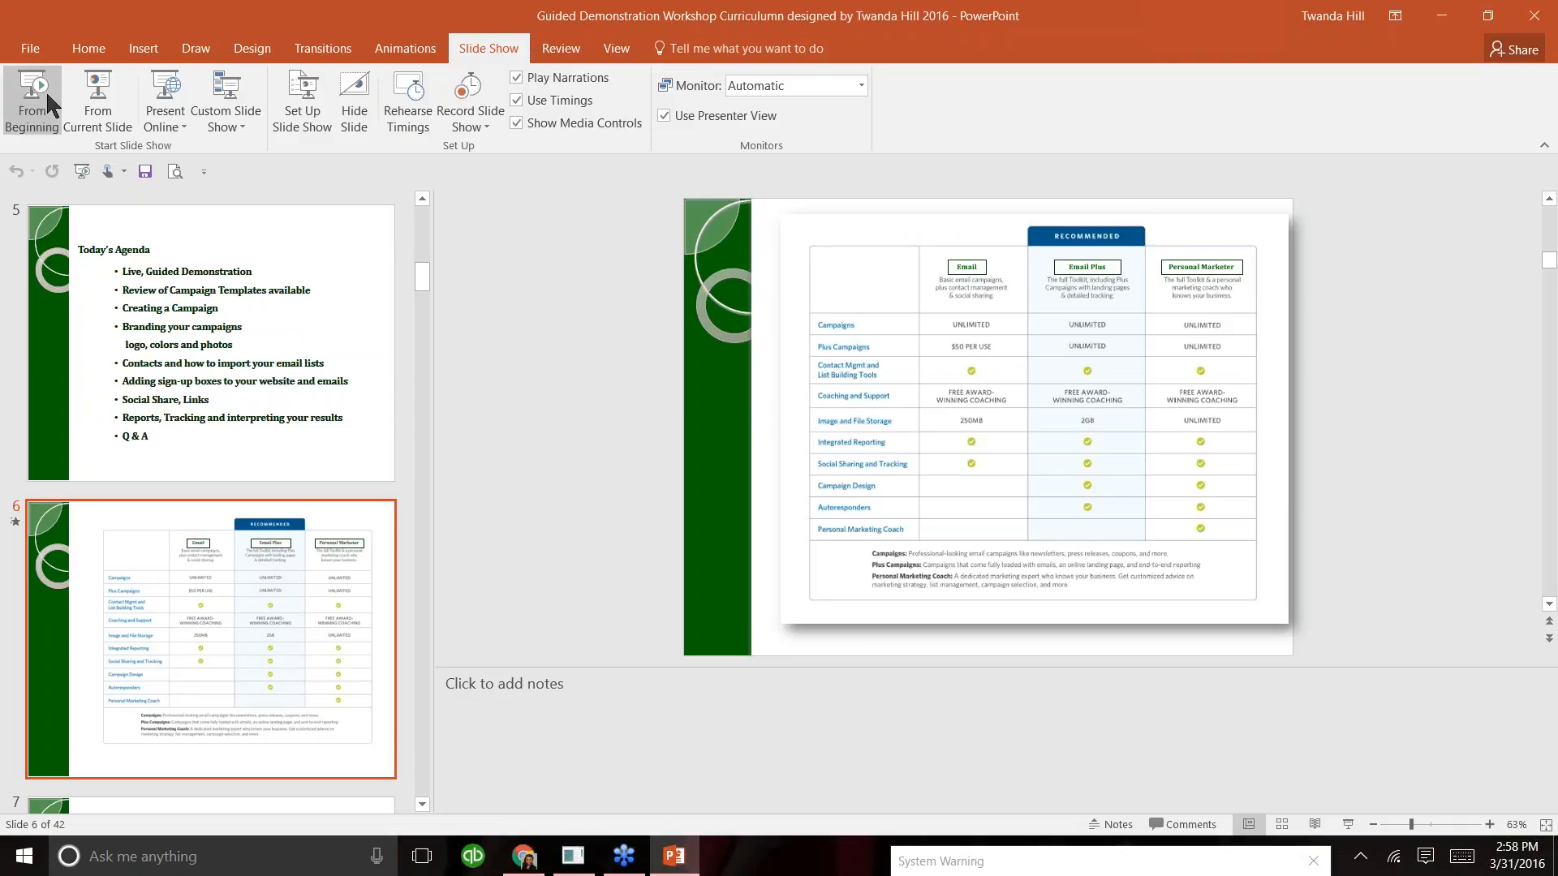
{"action": "left_click", "coordinate": [81, 119]}
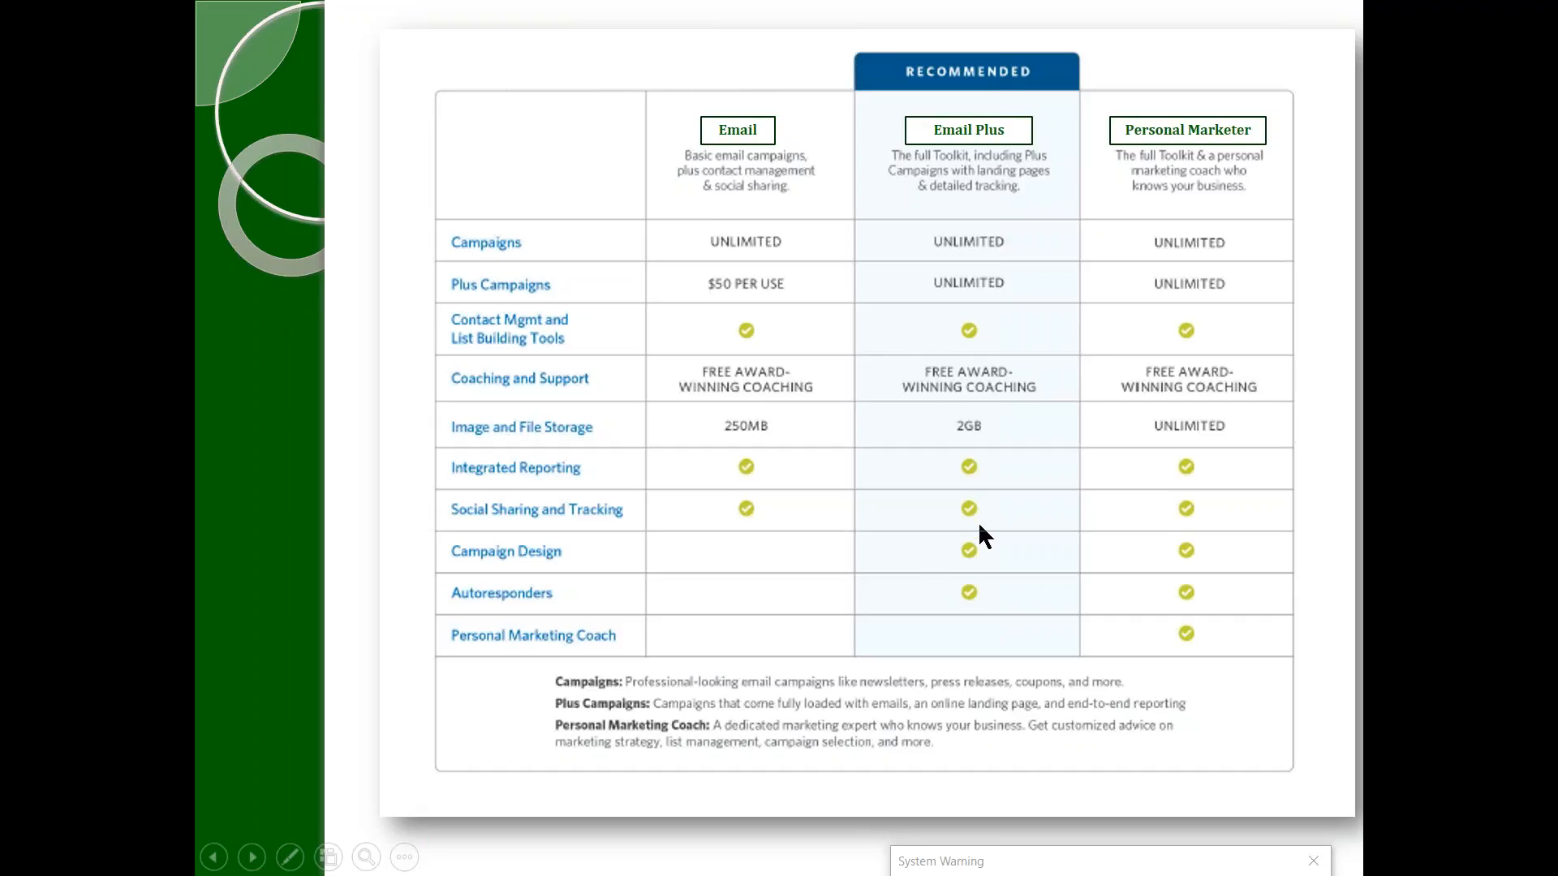
{"action": "left_click", "coordinate": [1428, 688]}
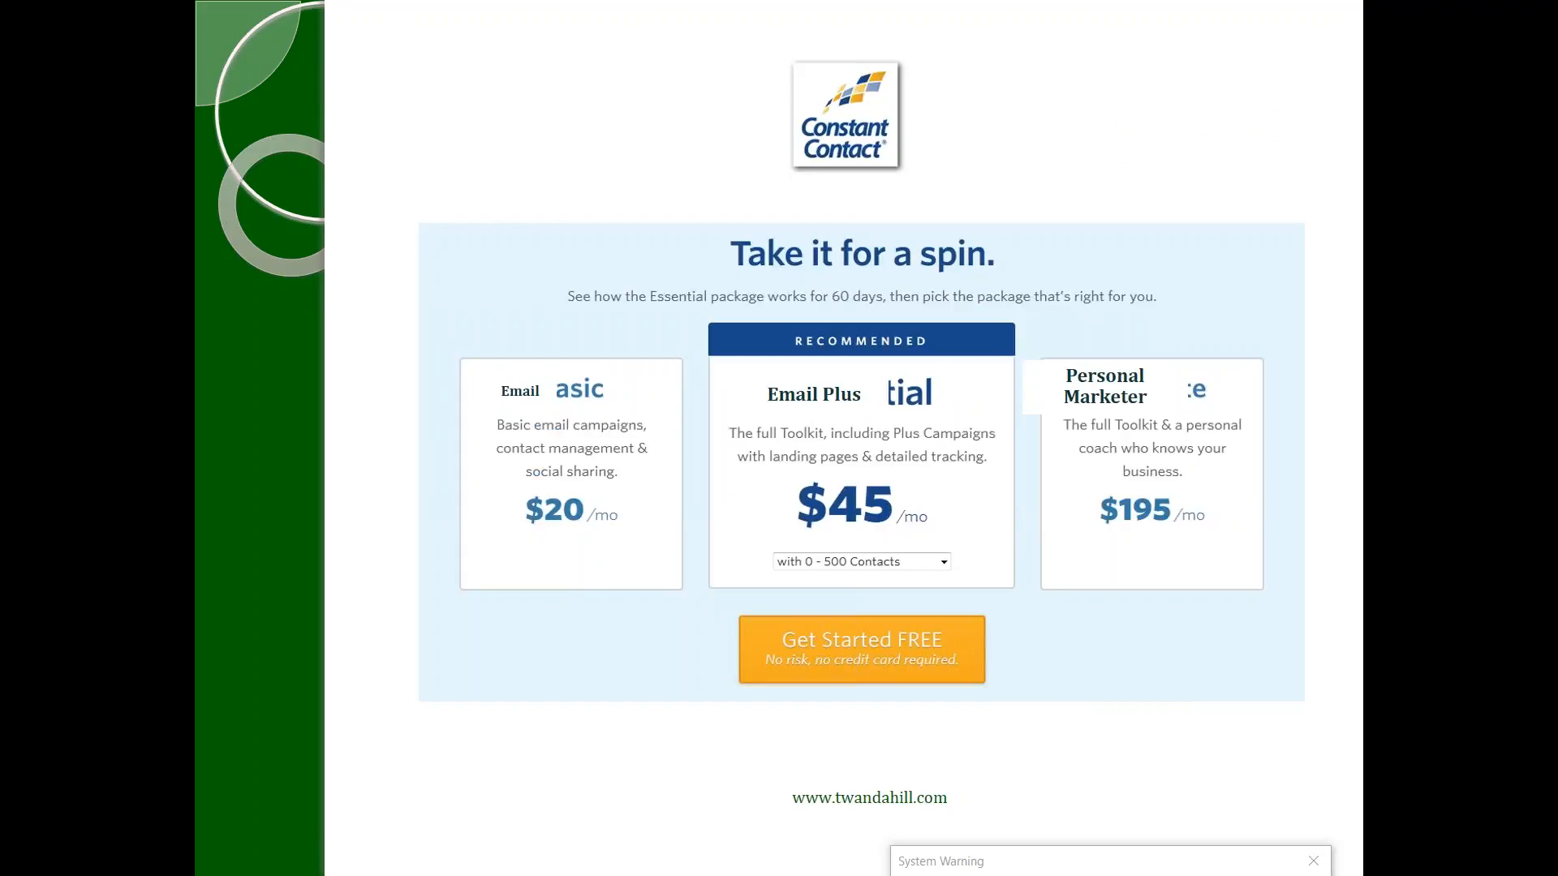
{"action": "key", "text": "Right"}
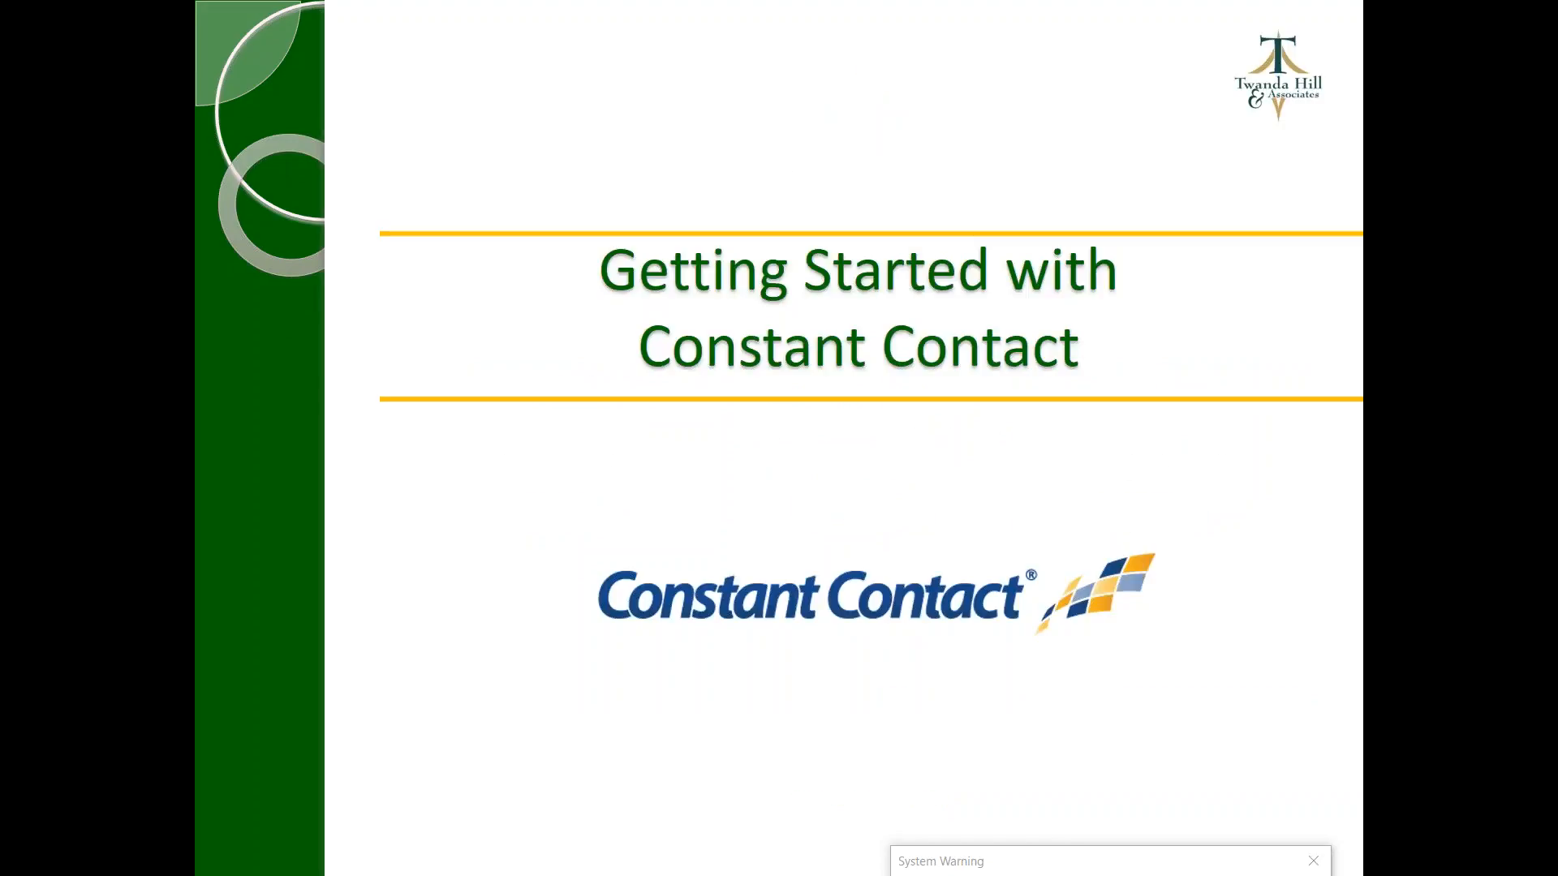